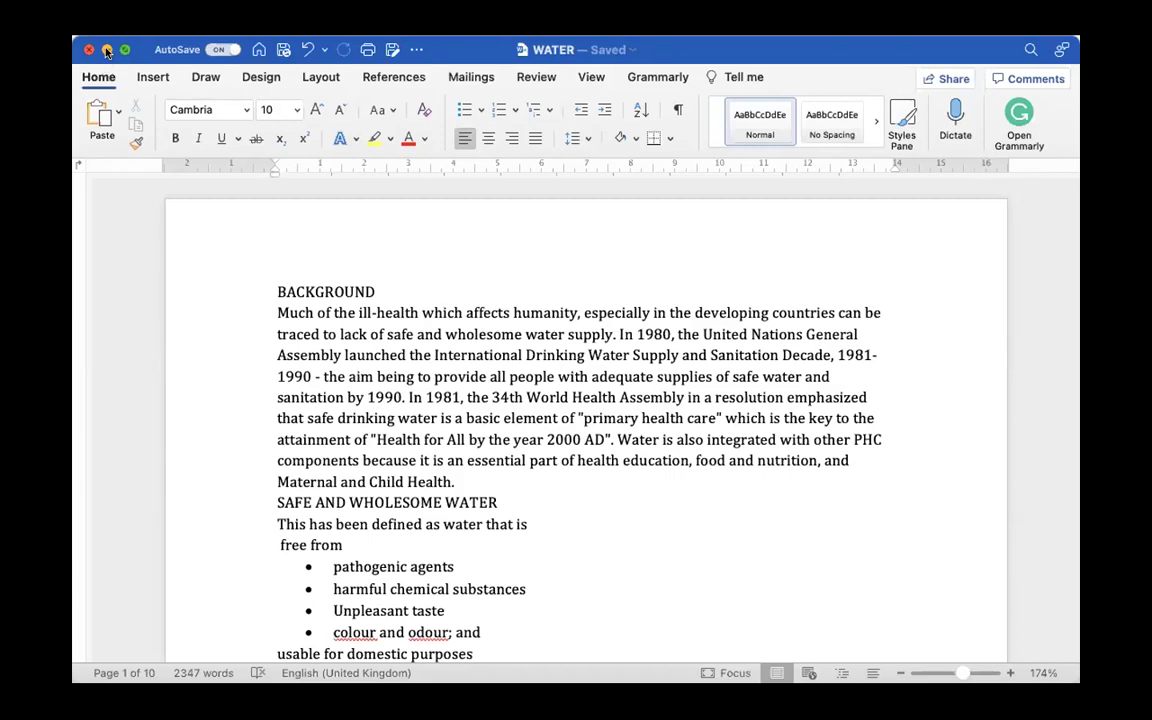
Step: Dismiss the window tiling options and place the cursor in the BACKGROUND paragraph
mouse_move(121, 48)
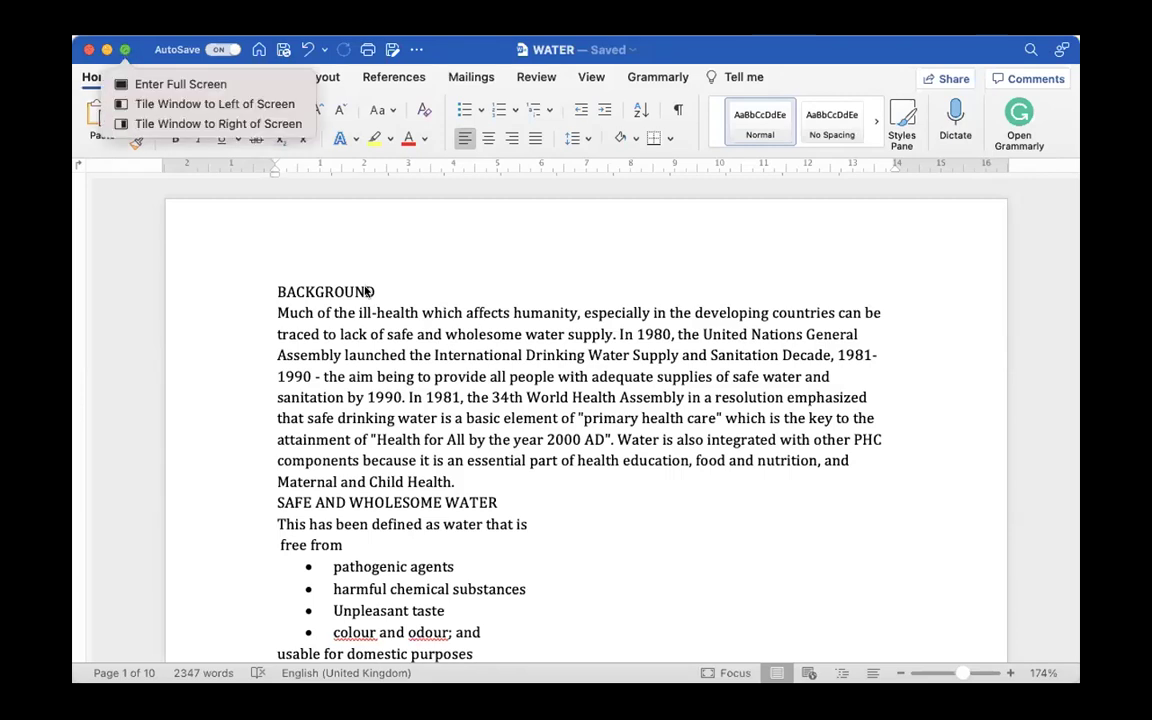
left_click(385, 378)
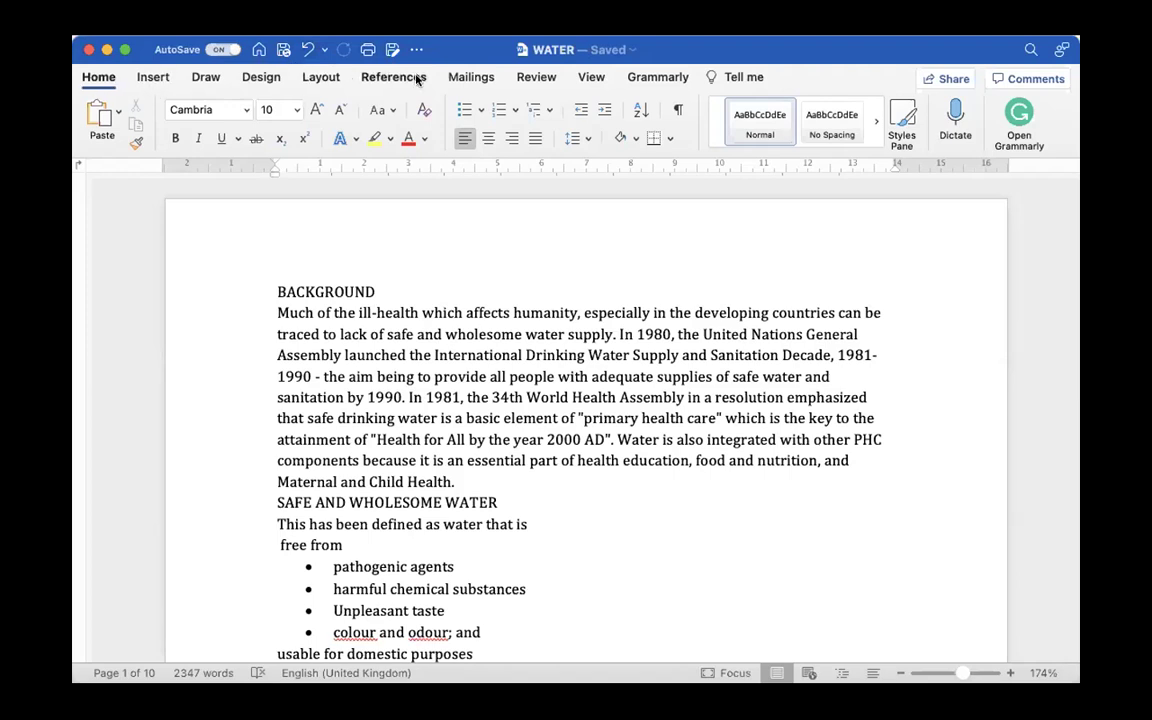
left_click(148, 77)
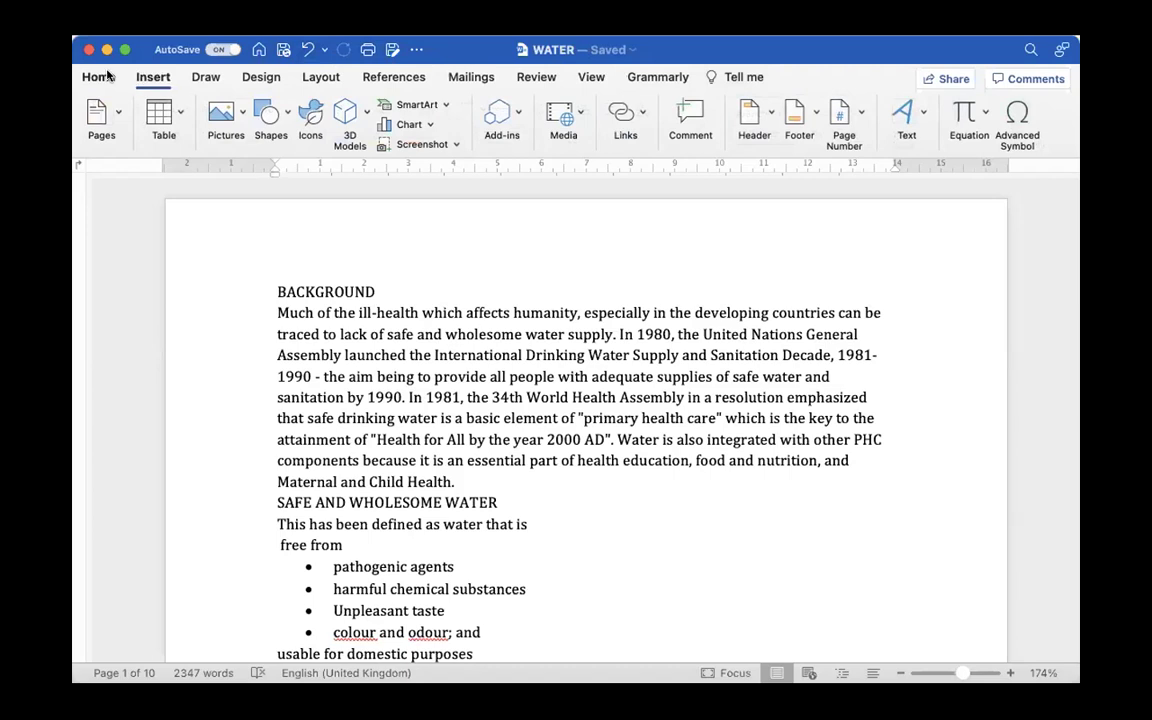
left_click(100, 77)
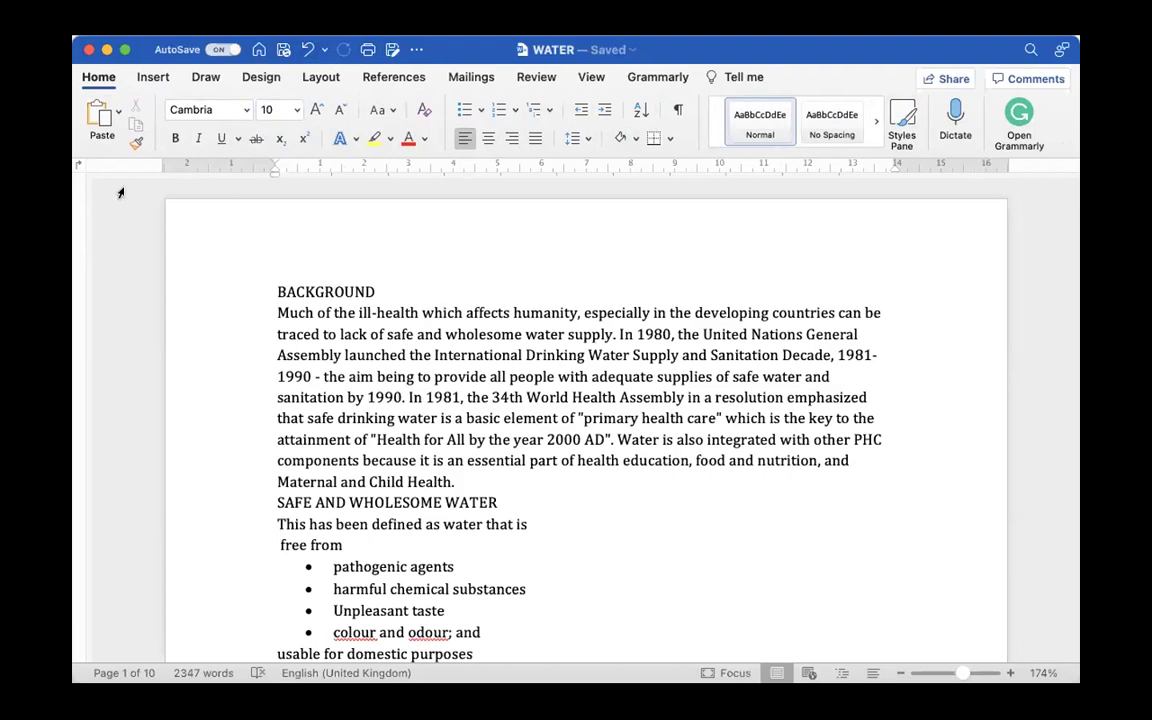
left_click(292, 282)
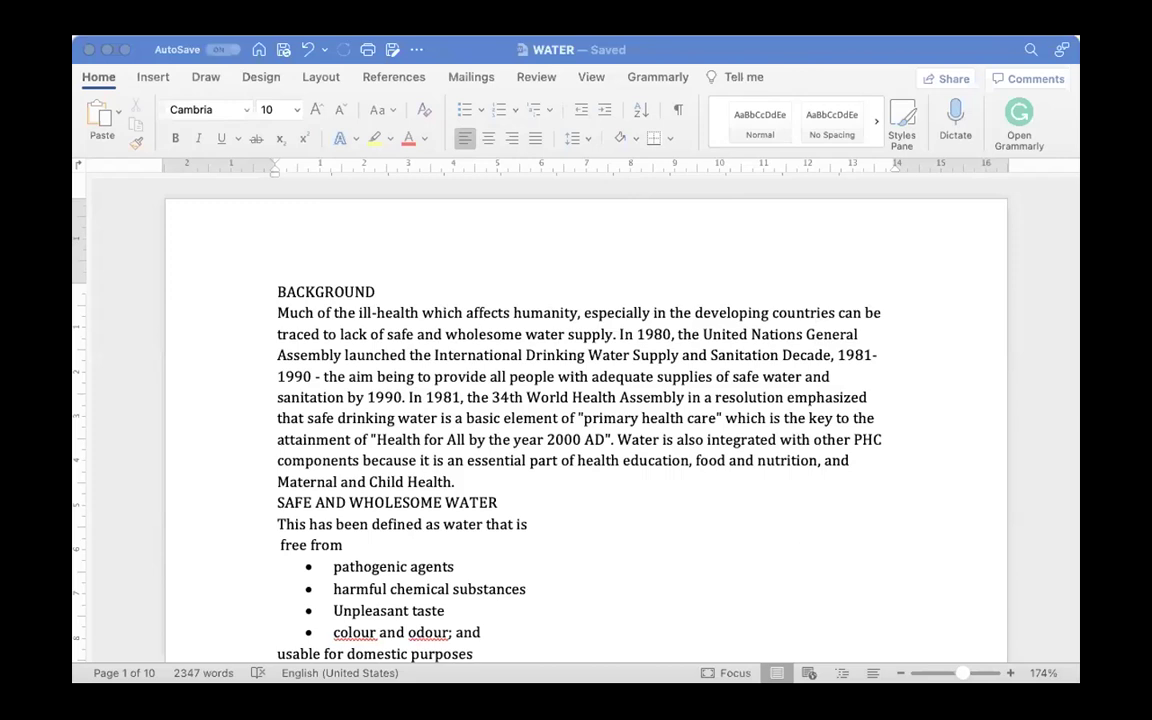
Step: Refocus the document window and close the menu-bar options without choosing anything
left_click(290, 291)
left_click(236, 228)
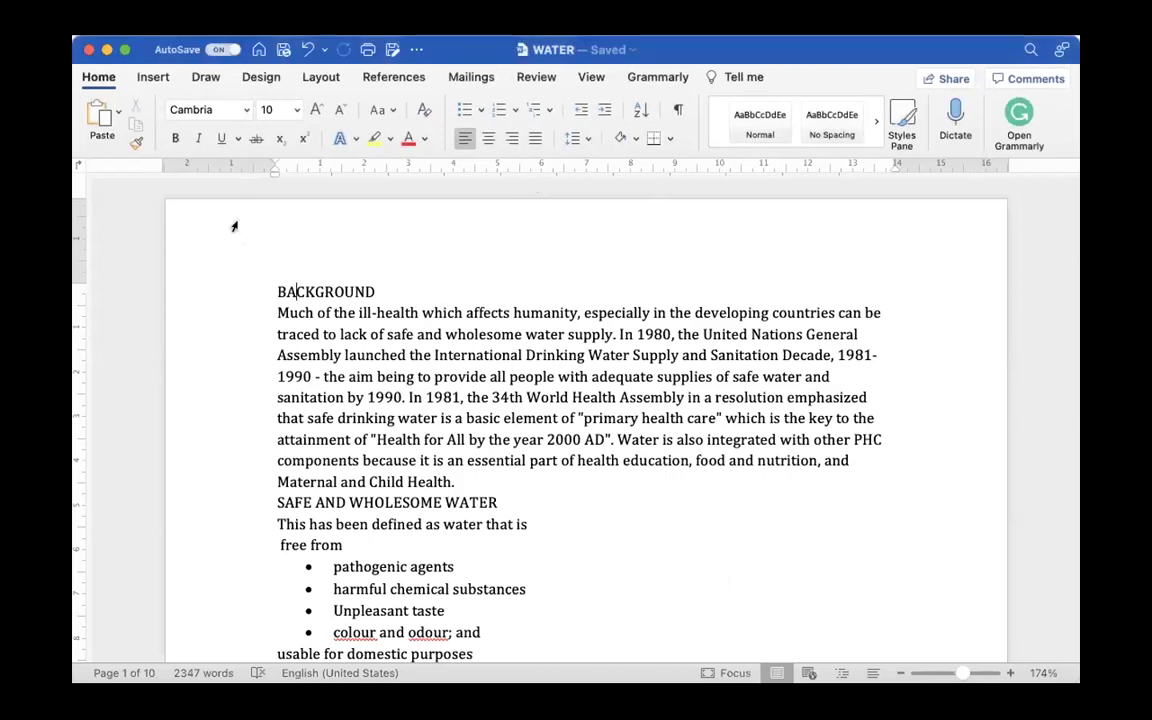
left_click(215, 2)
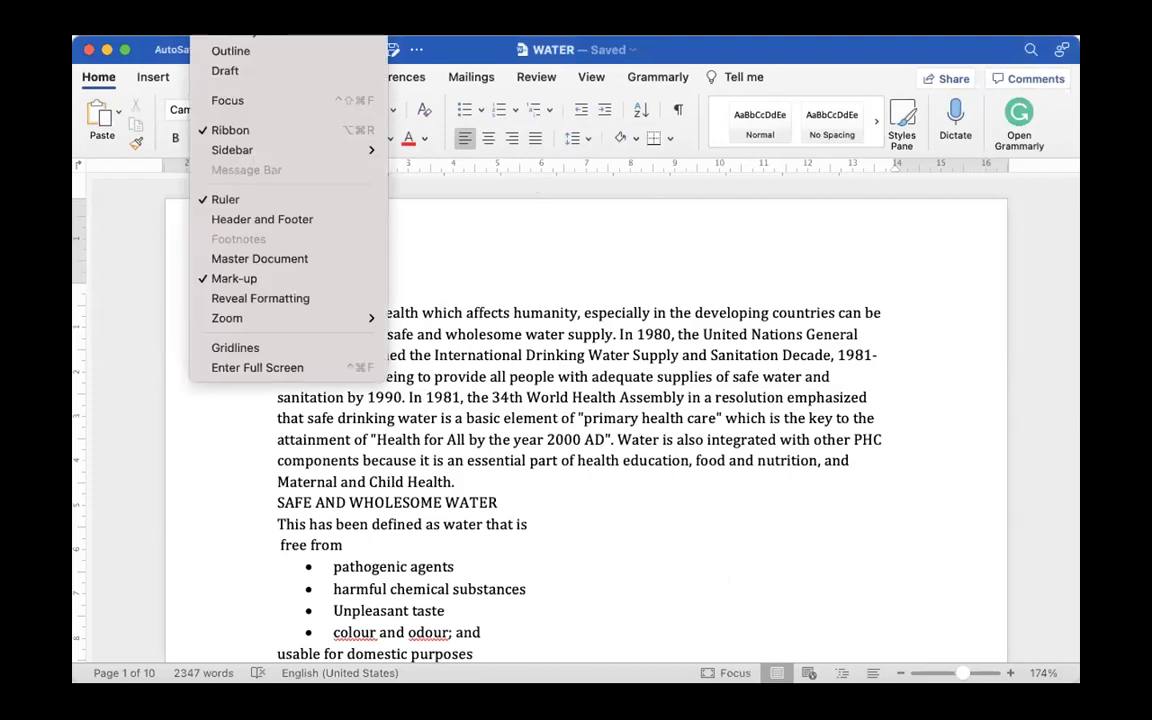
mouse_move(185, 2)
mouse_move(145, 2)
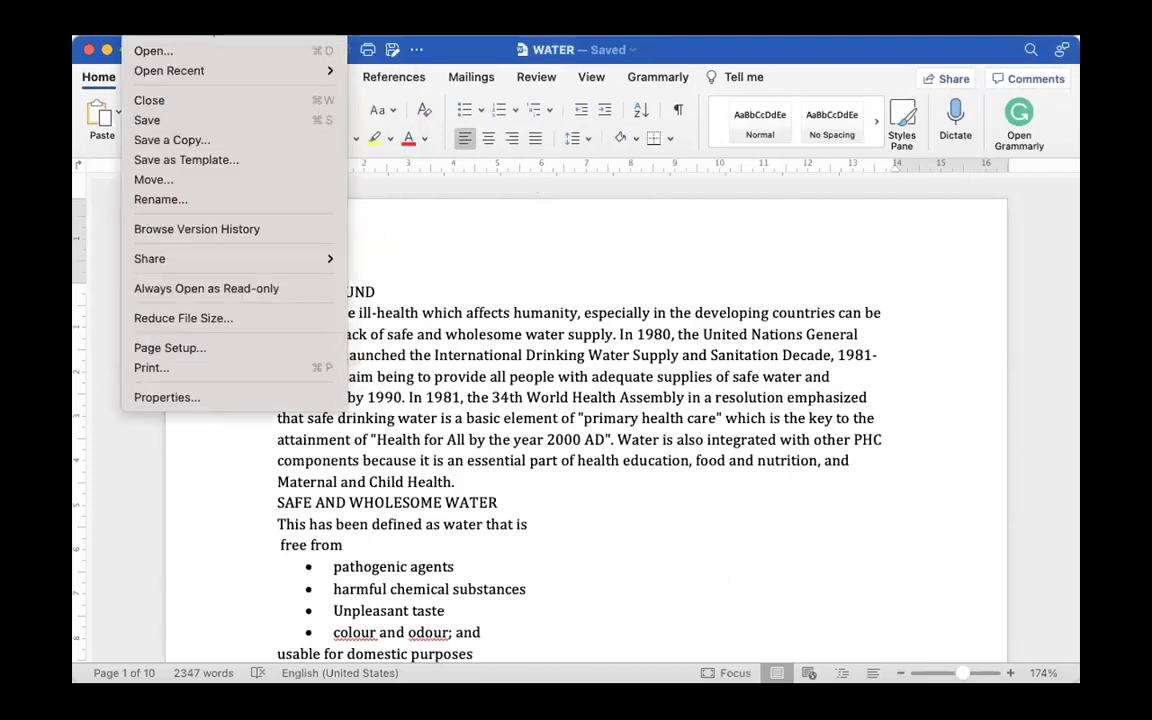
mouse_move(262, 2)
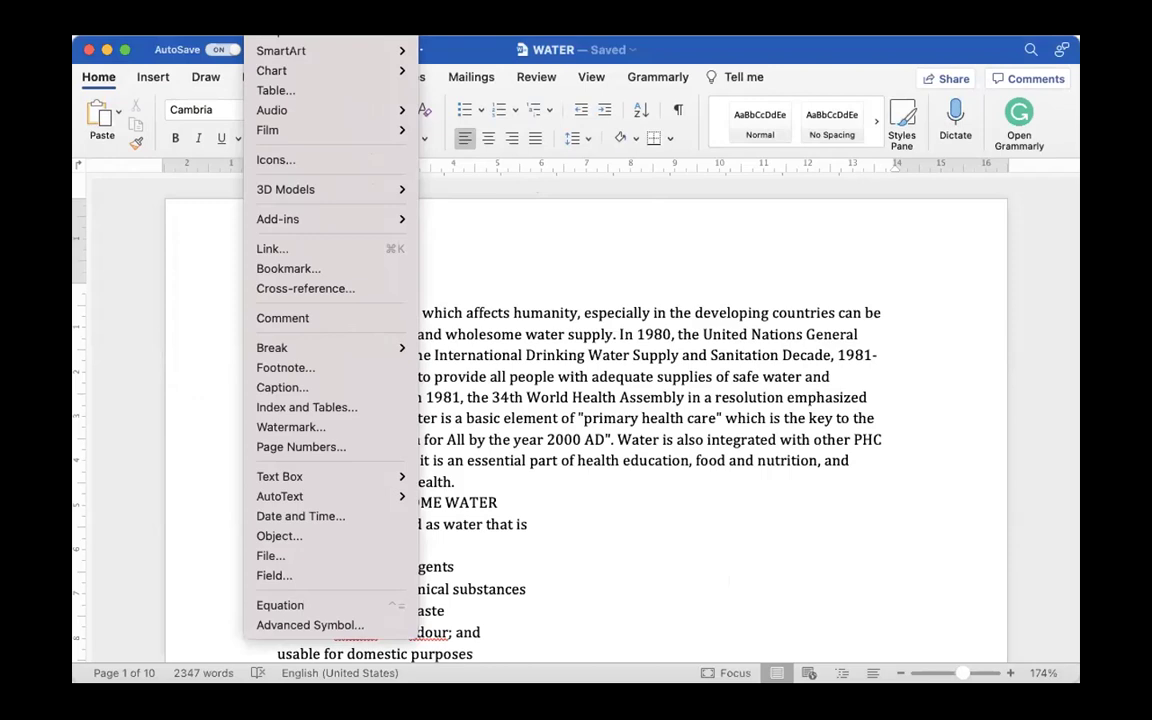
left_click(412, 370)
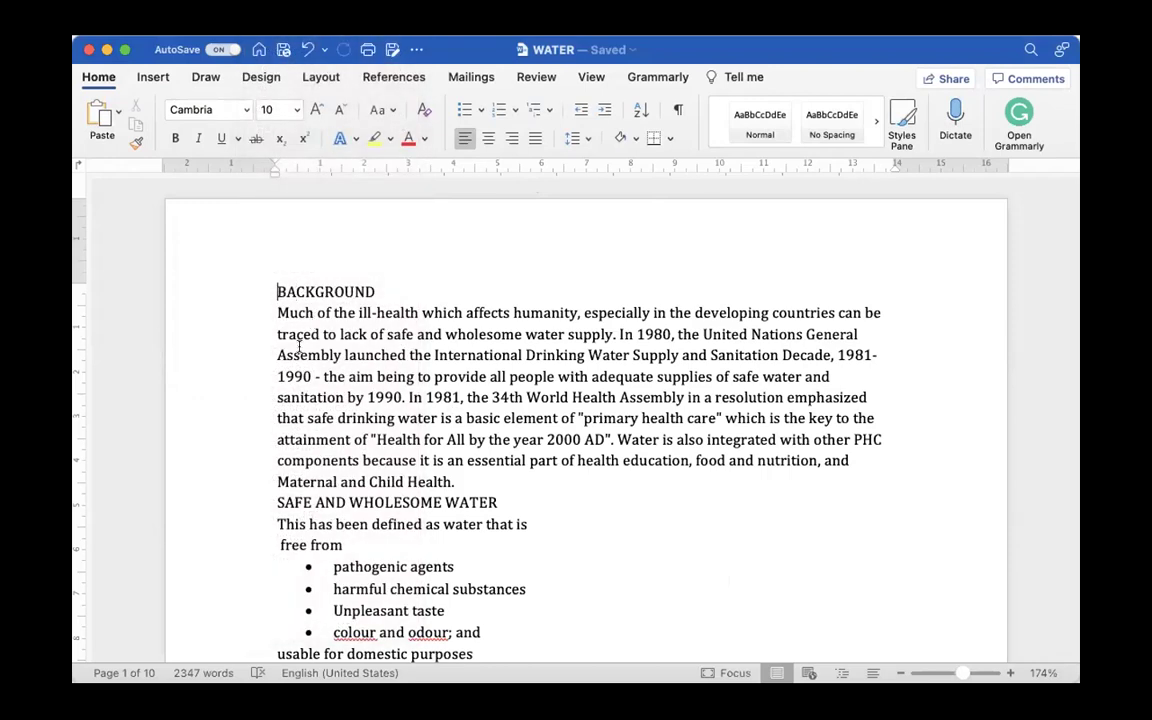
Step: Put the cursor before the MAN-MADE IMPURITIES heading and bring up the Insert menu
scroll(298, 346, "up", 2)
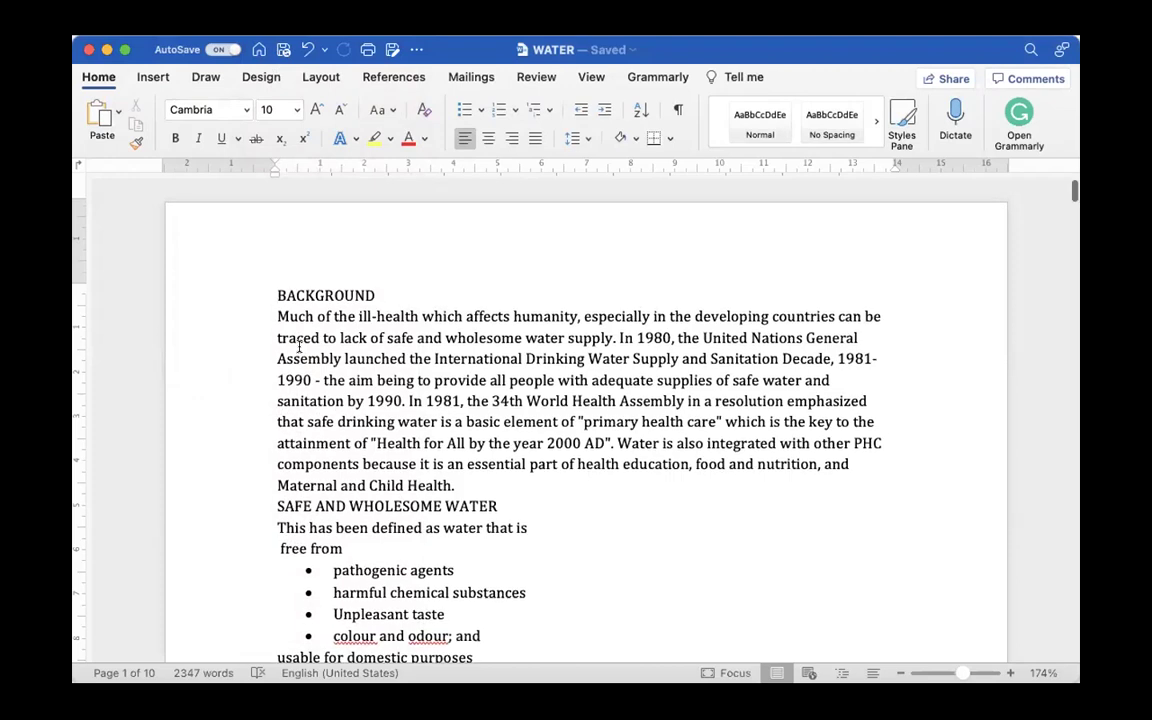
scroll(298, 346, "down", 6)
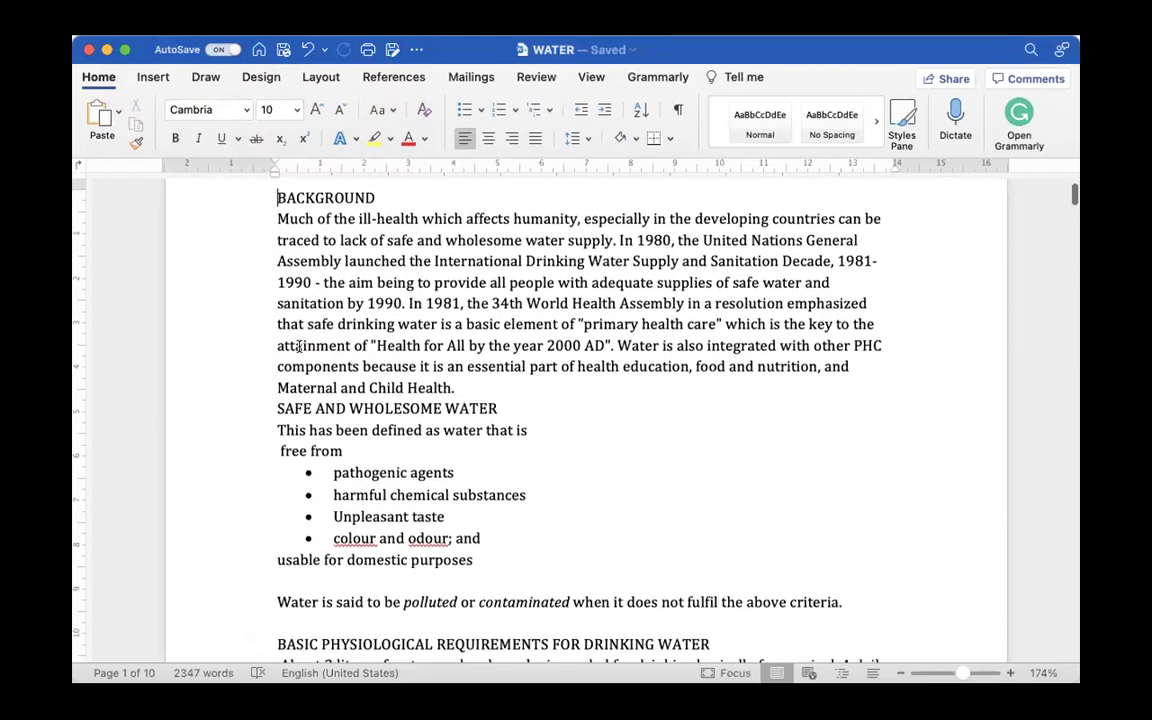
scroll(298, 346, "down", 15)
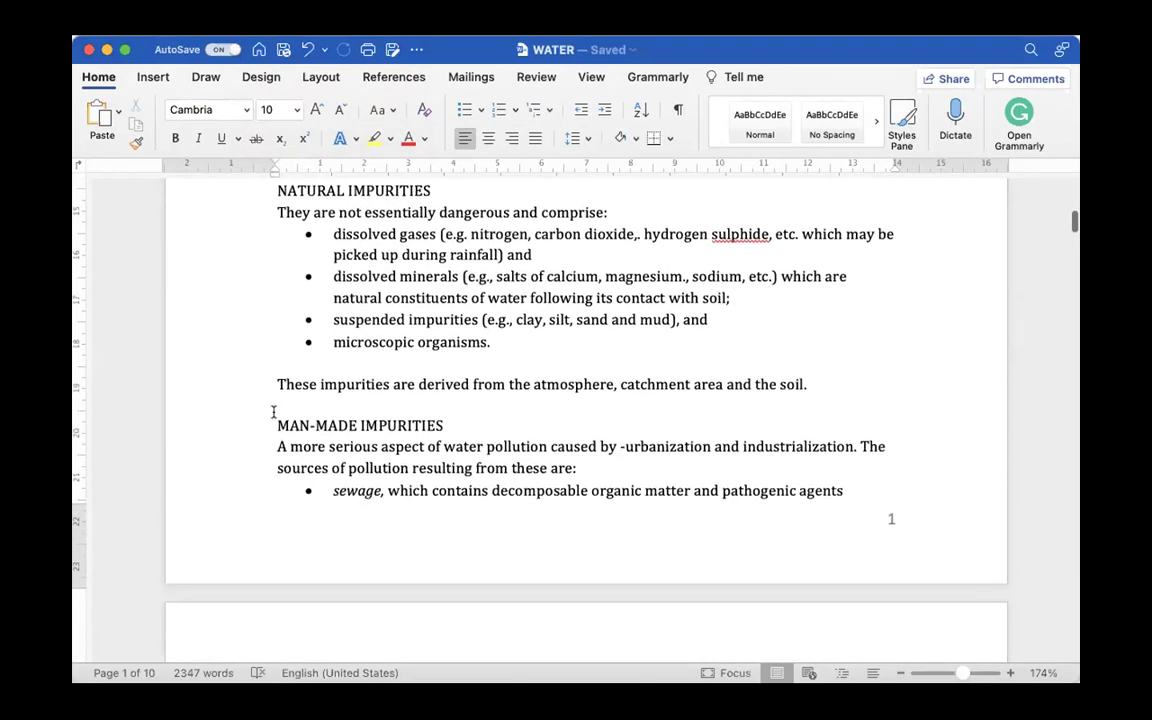
left_click(276, 425)
scroll(422, 403, "down", 1)
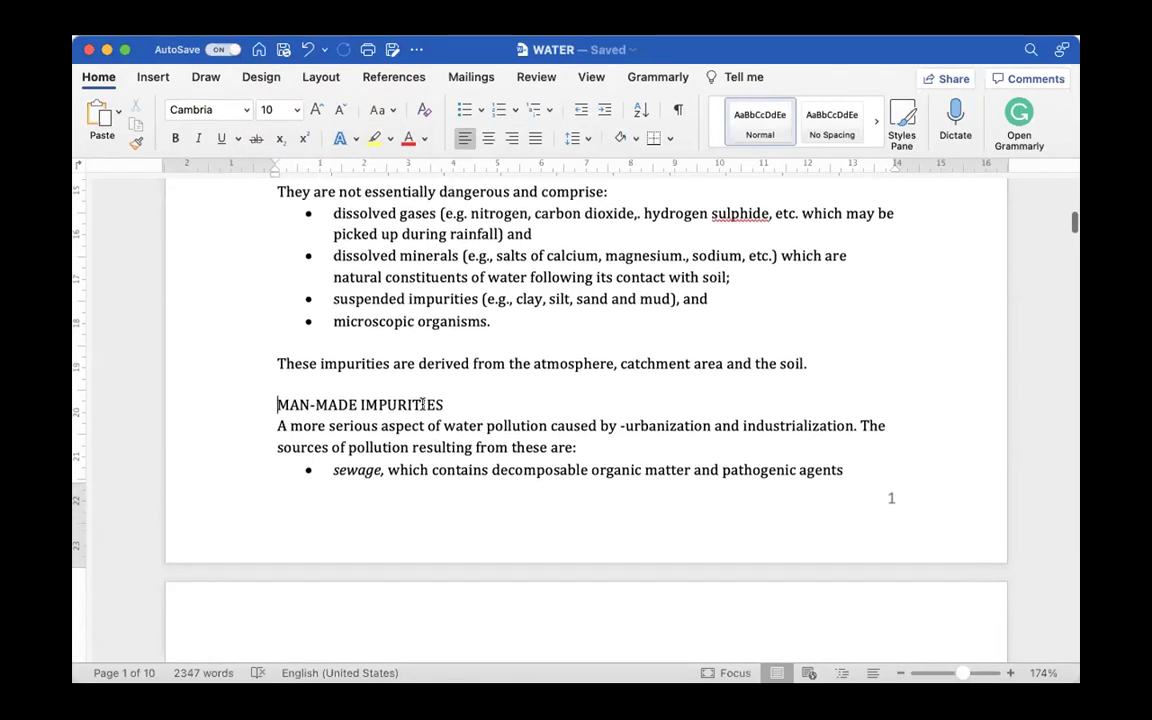
left_click(265, 25)
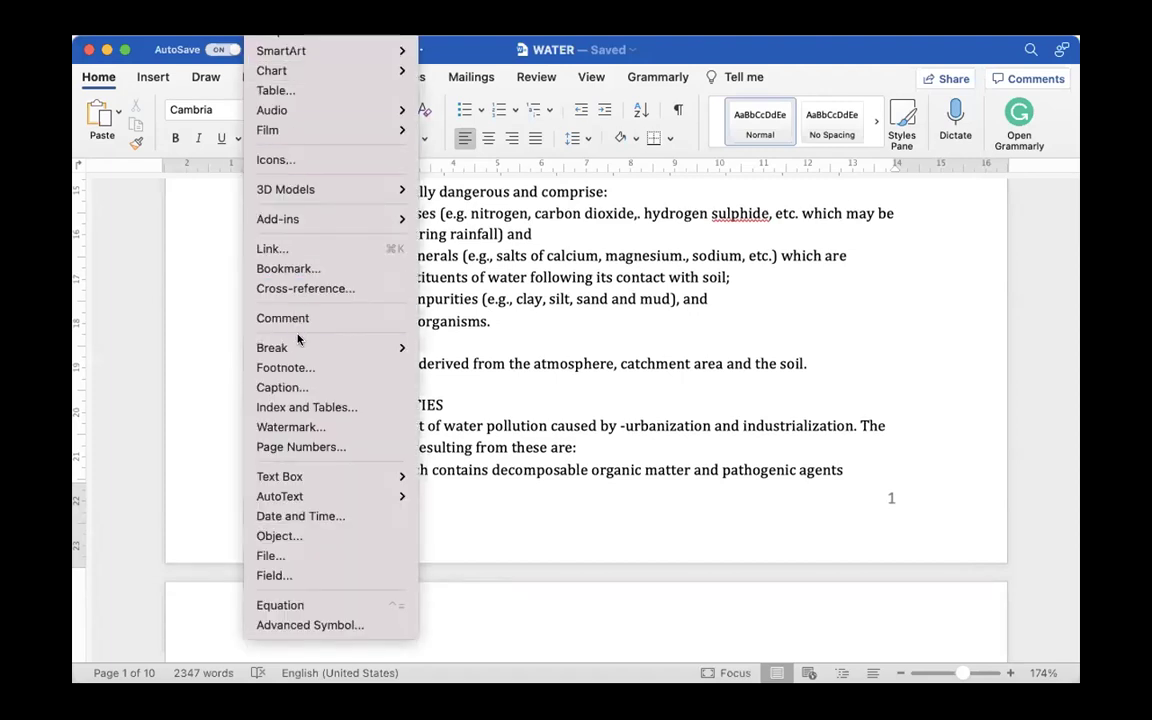
Step: Insert a Section Break (Next Page) before MAN-MADE IMPURITIES, then return to page 1
mouse_move(298, 347)
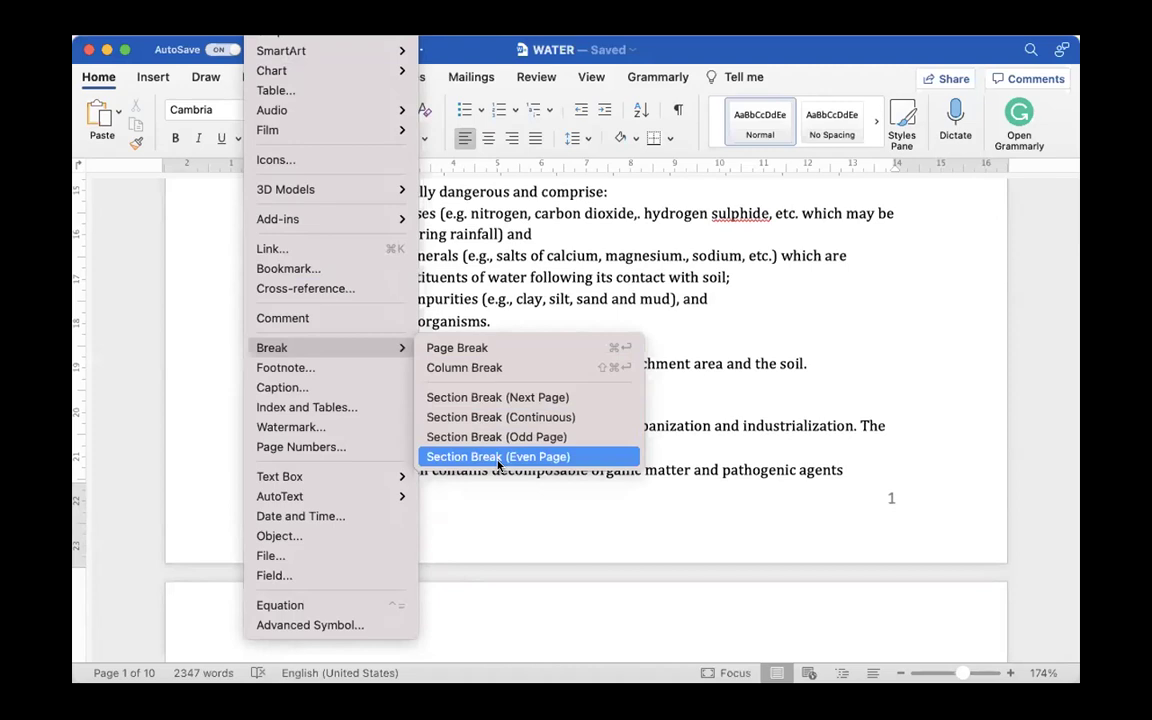
left_click(511, 400)
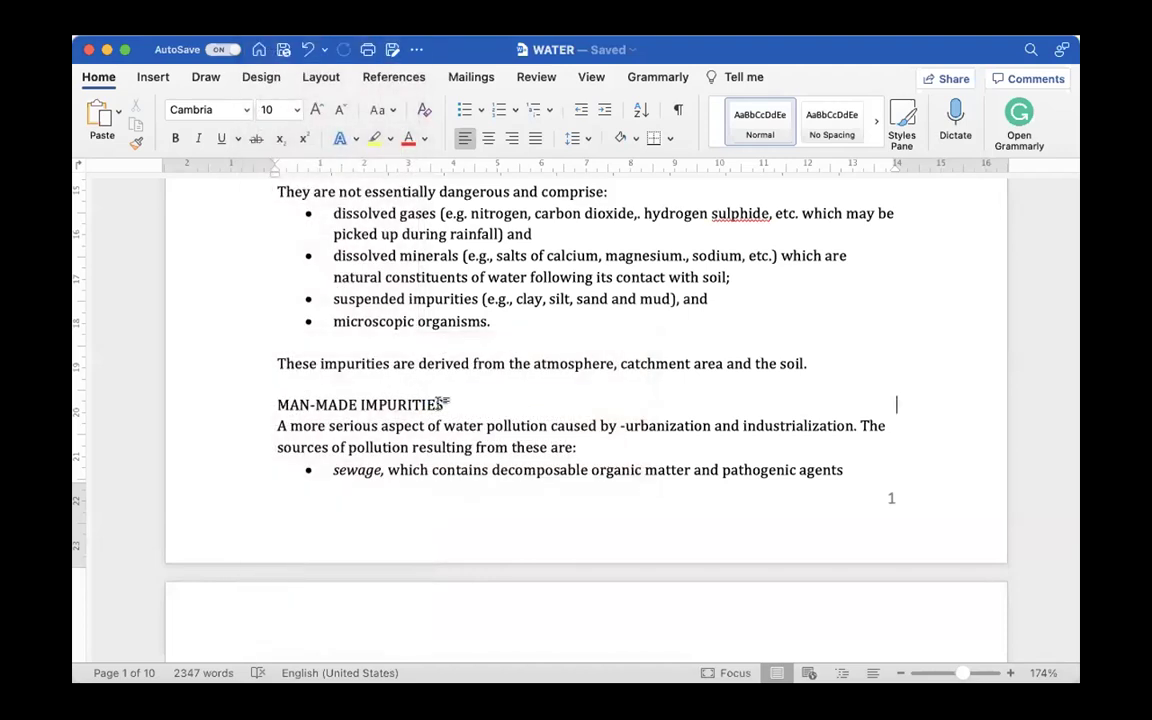
scroll(396, 386, "down", 2)
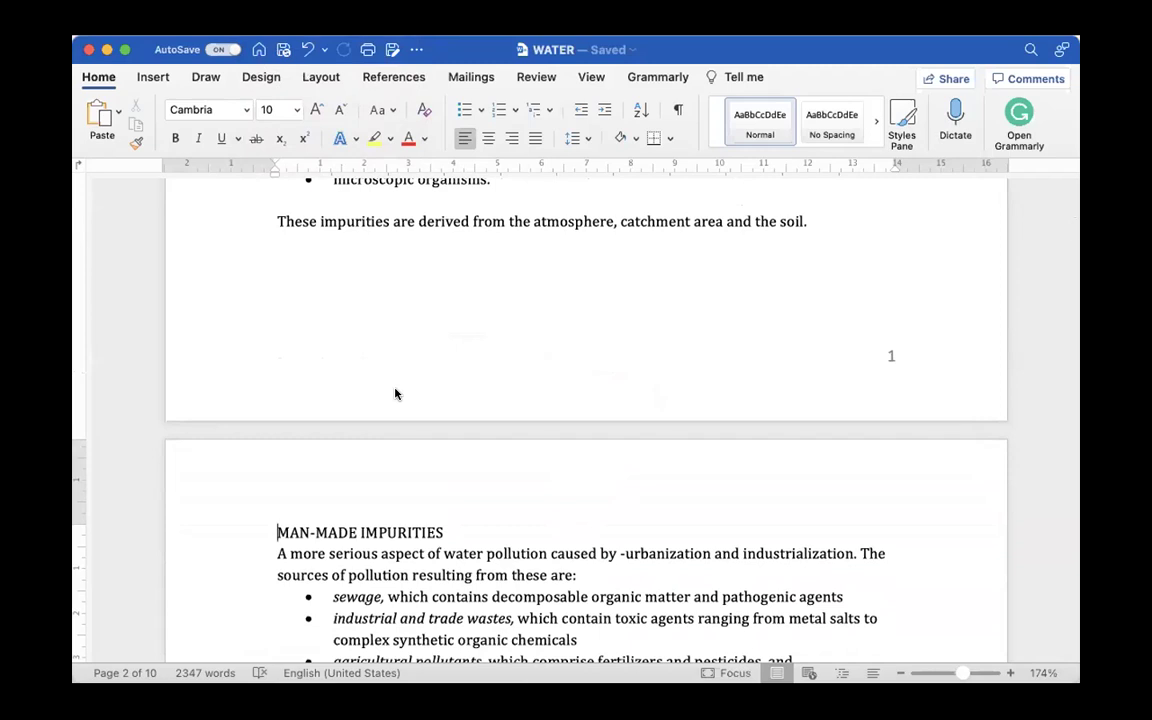
scroll(394, 390, "up", 2)
scroll(700, 368, "up", 3)
left_click(830, 378)
scroll(600, 400, "up", 15)
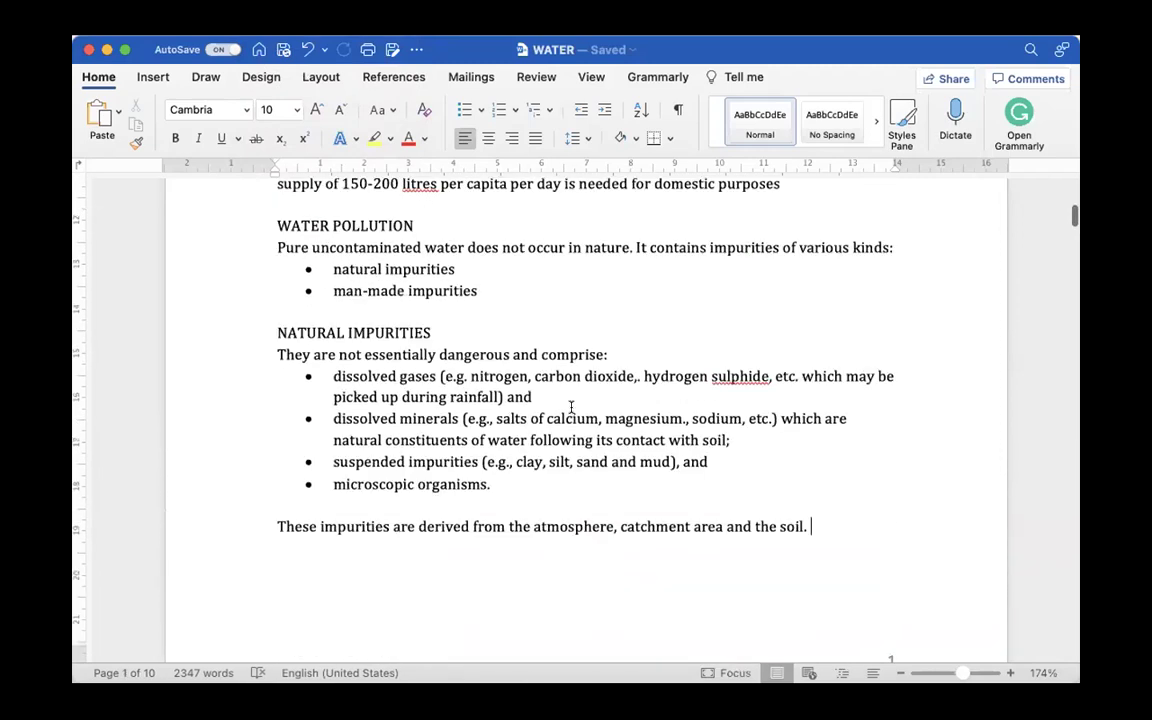
Step: Type a centred 'CHAPTER 1' heading on a new line above BACKGROUND
left_click(271, 291)
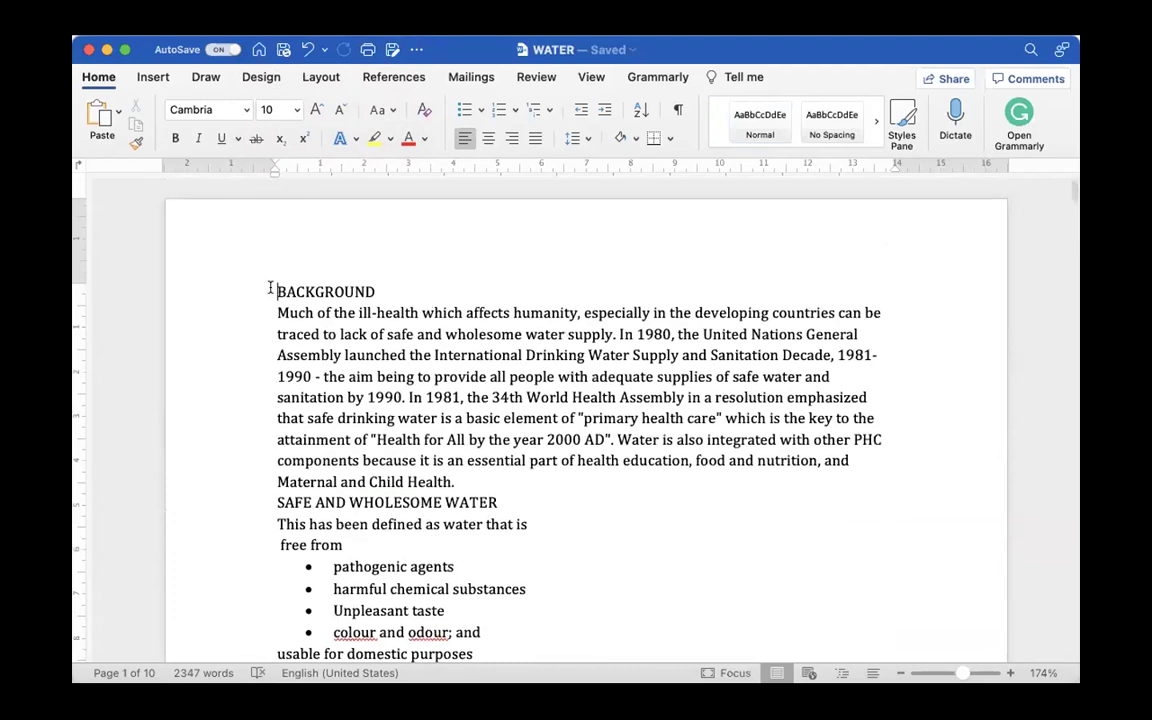
key("Return")
key("Up")
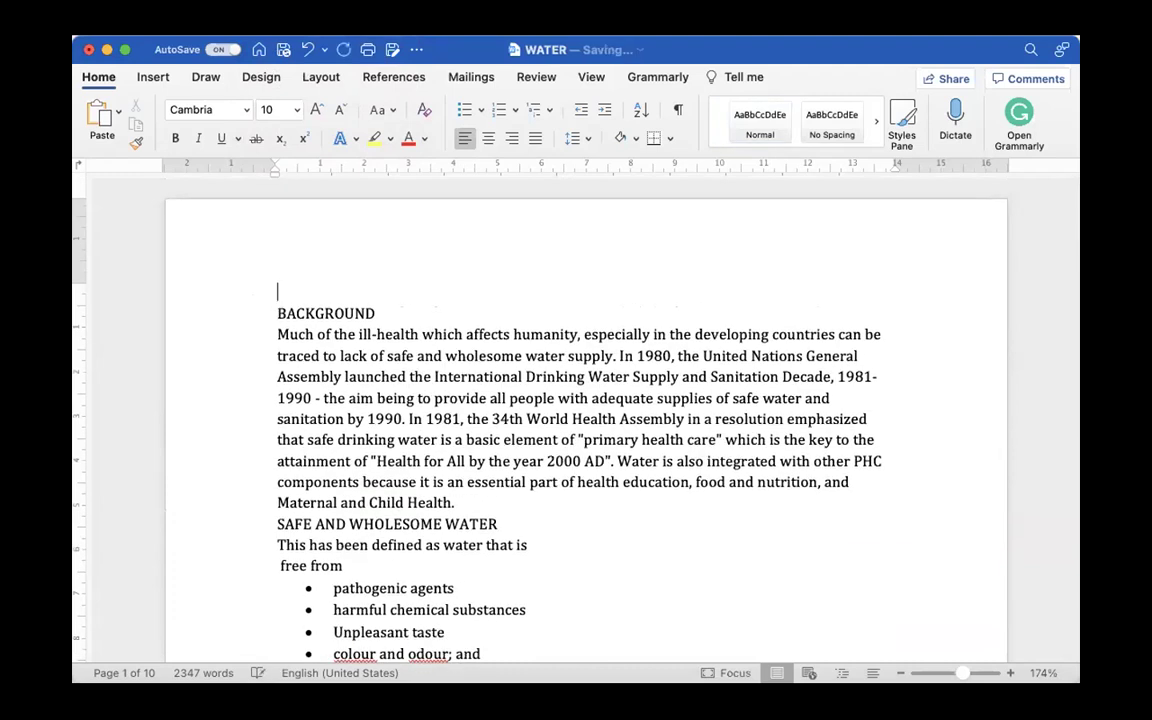
type("CHAPTER 1")
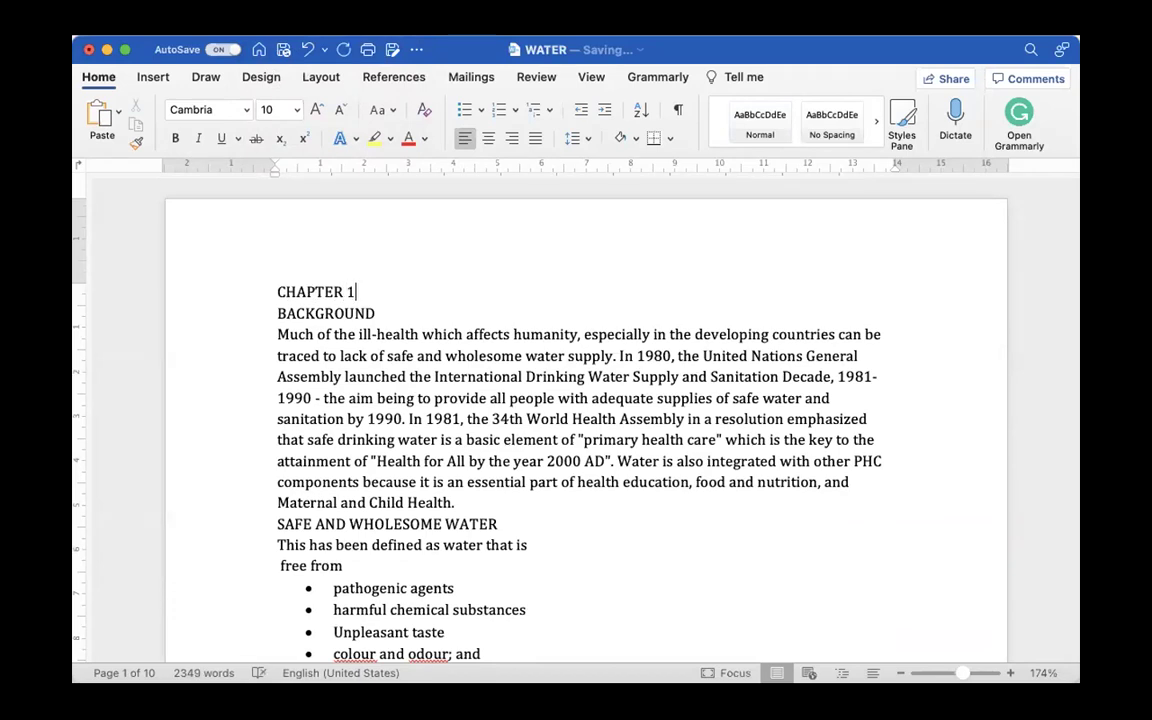
key("super+e")
left_click(524, 288)
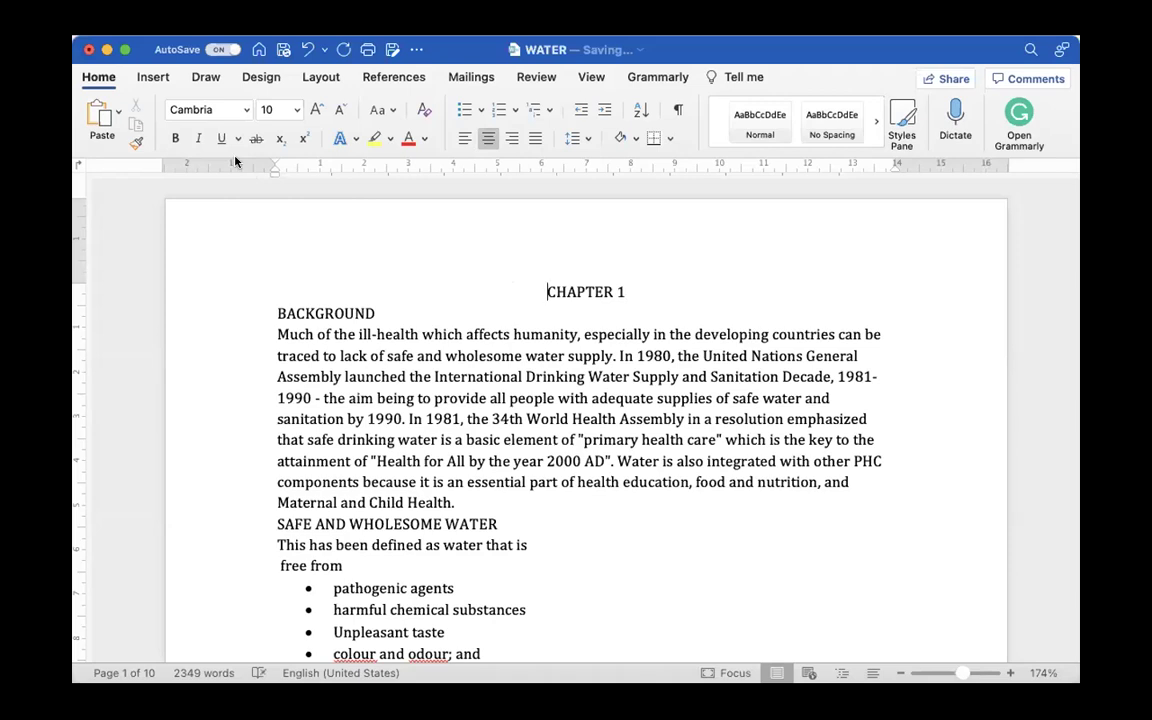
left_click(153, 77)
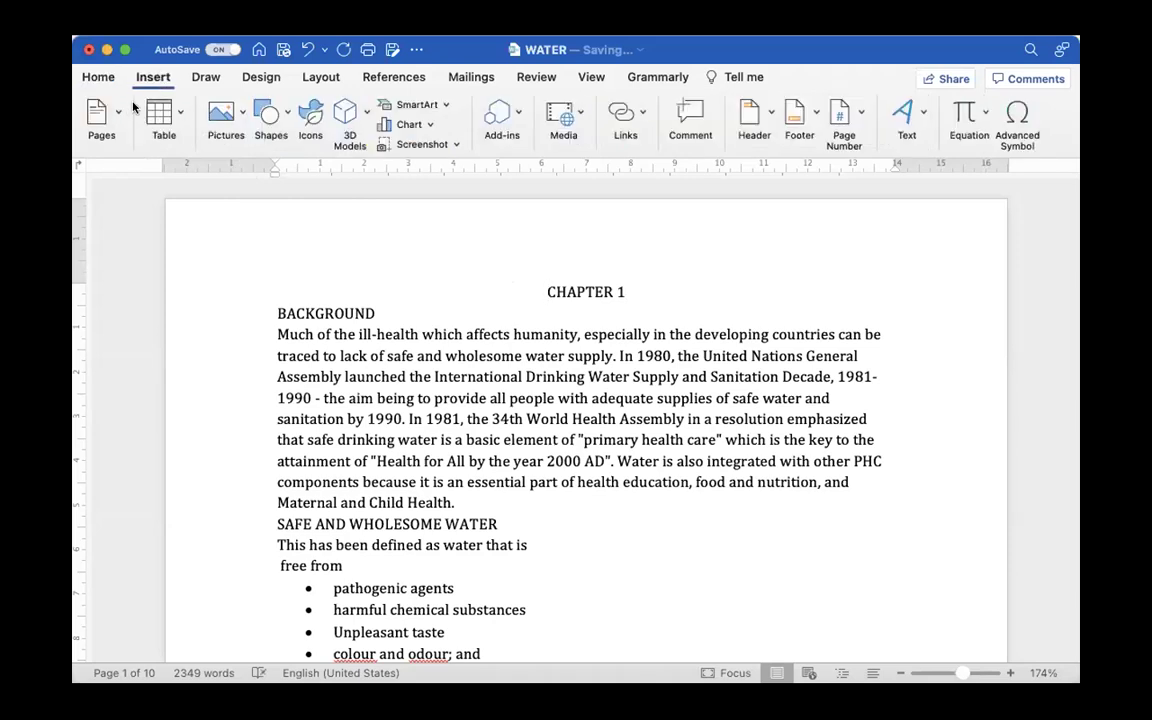
Step: Push CHAPTER 1 onto a new page with a page break and type CERTIFICATION above it
left_click(119, 108)
left_click(145, 185)
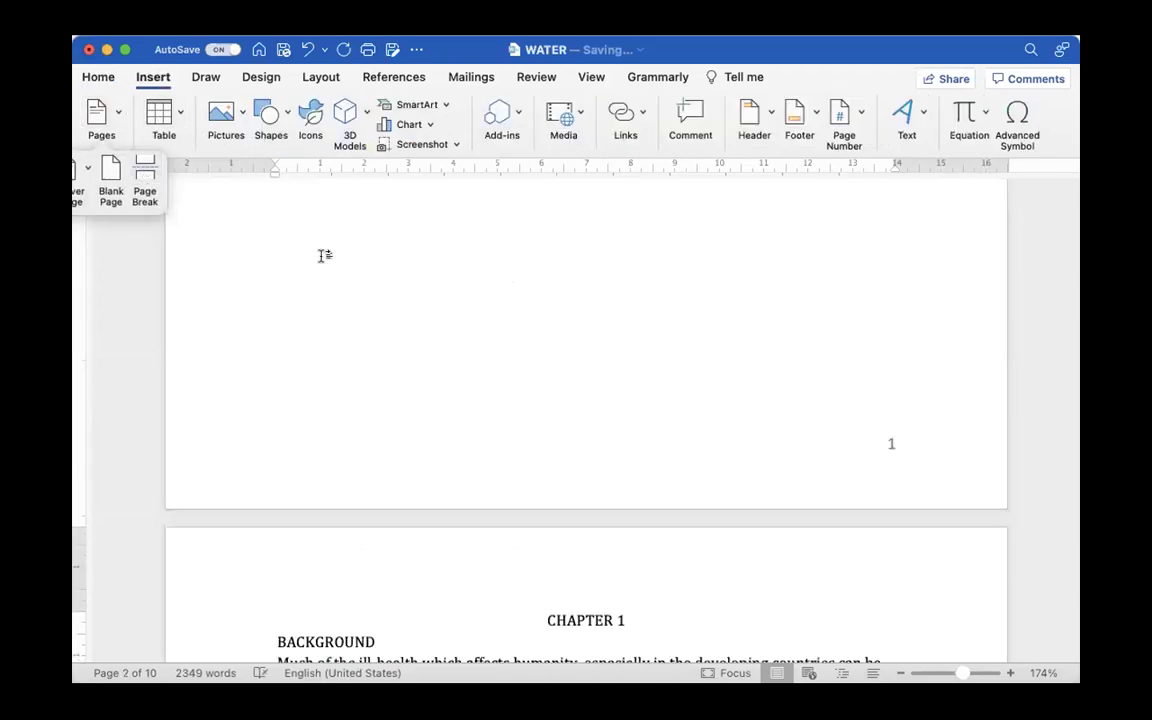
left_click(443, 311)
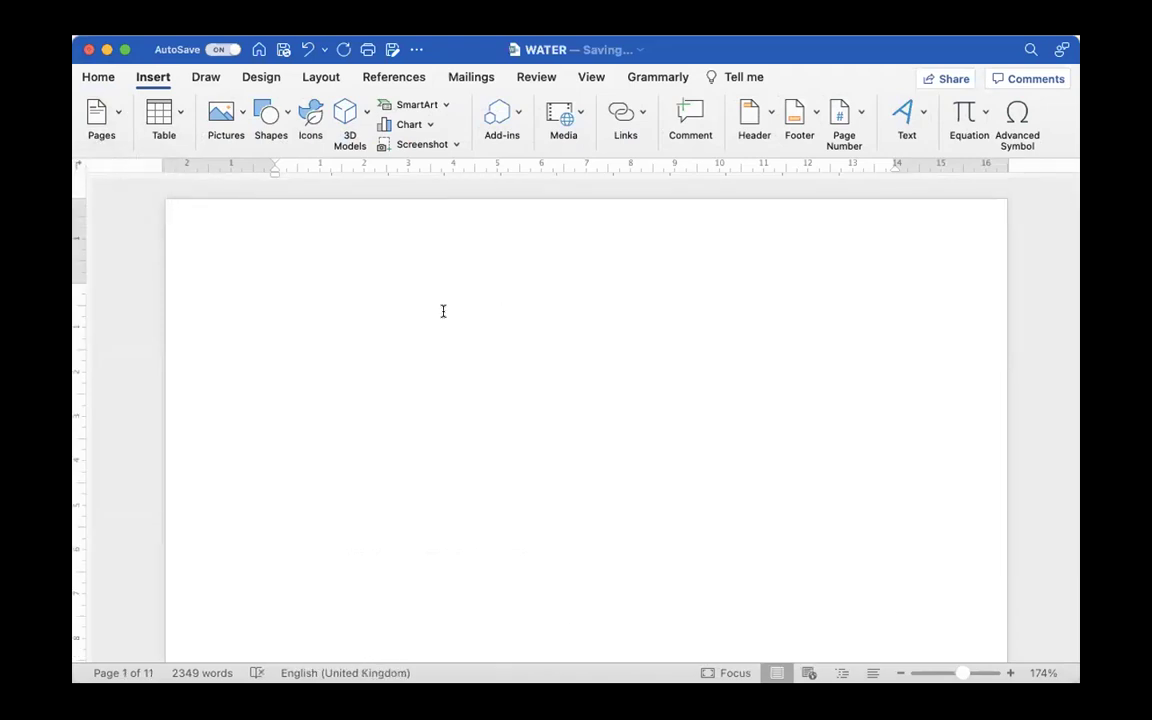
type("CERT")
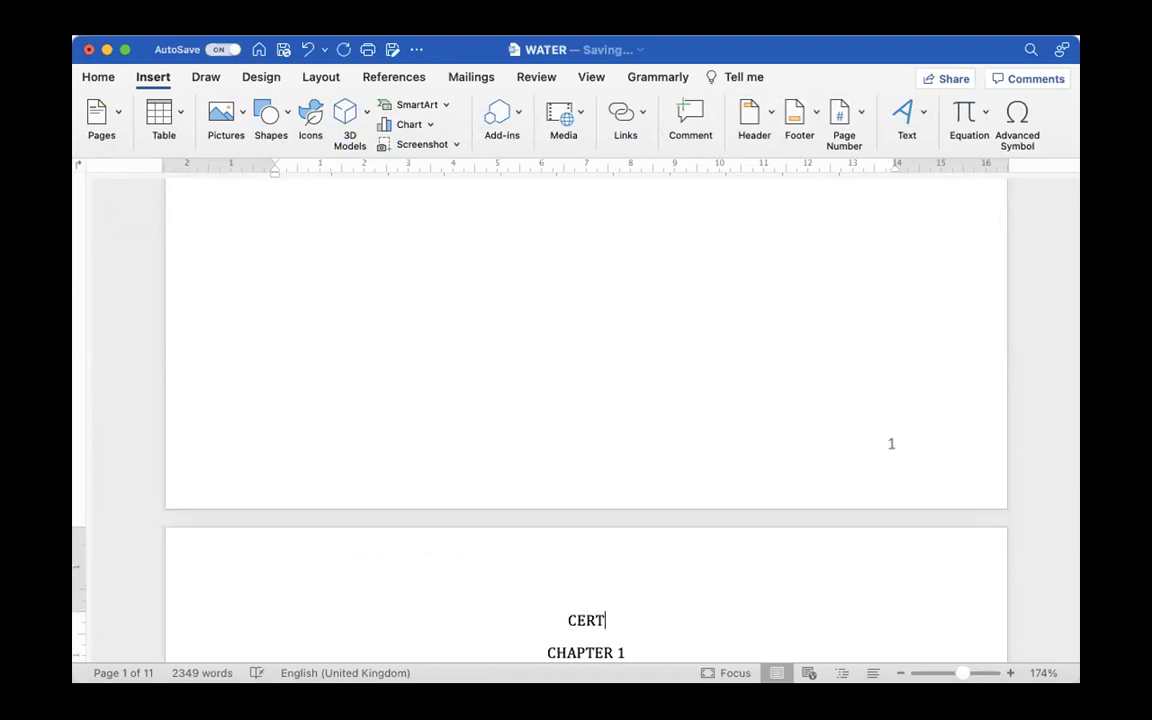
type("IFICATION")
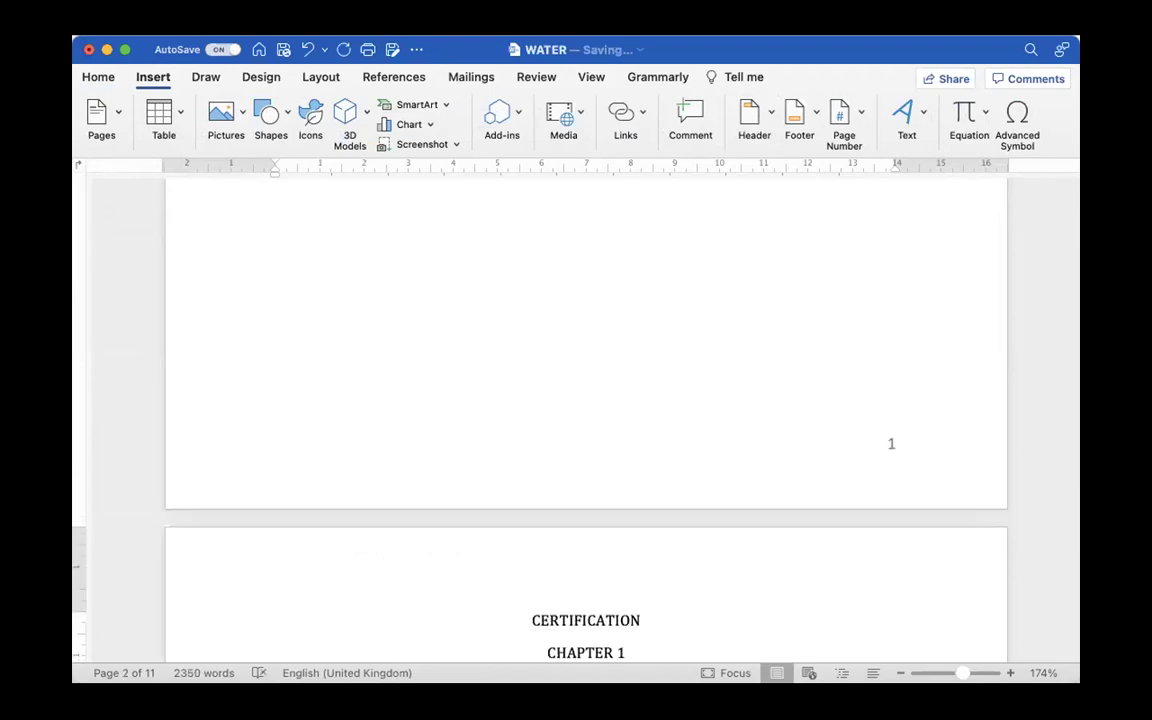
key("super+z")
key("super+z")
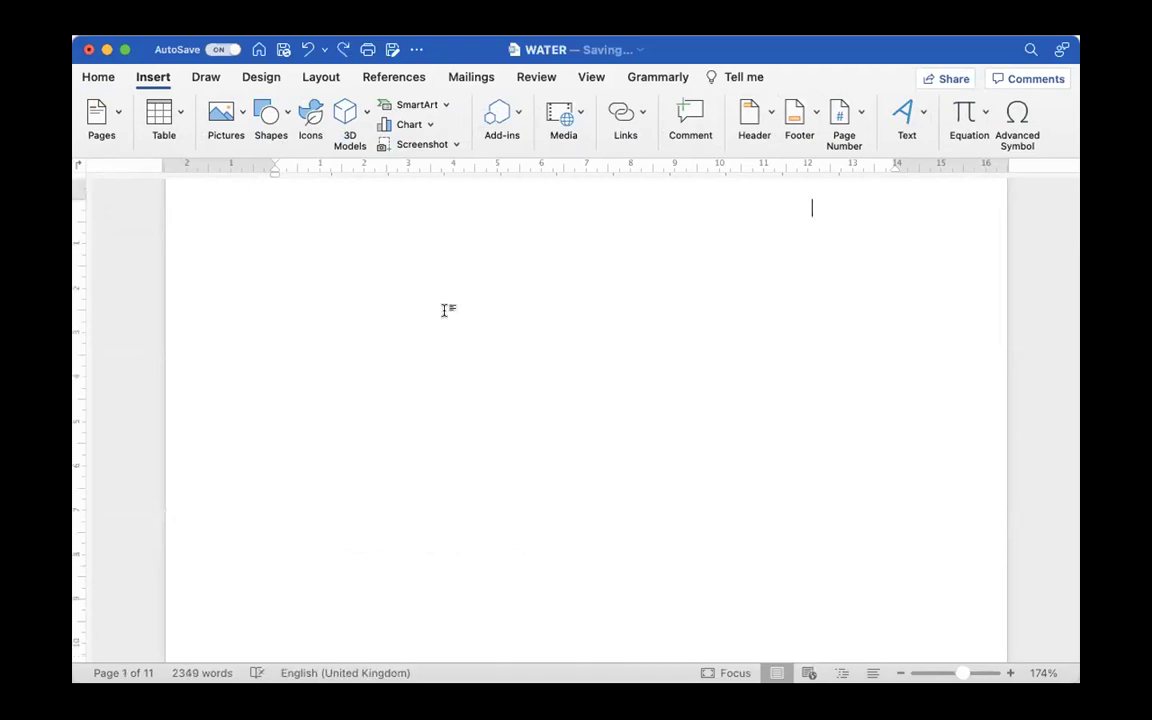
type("CERTIFICATION")
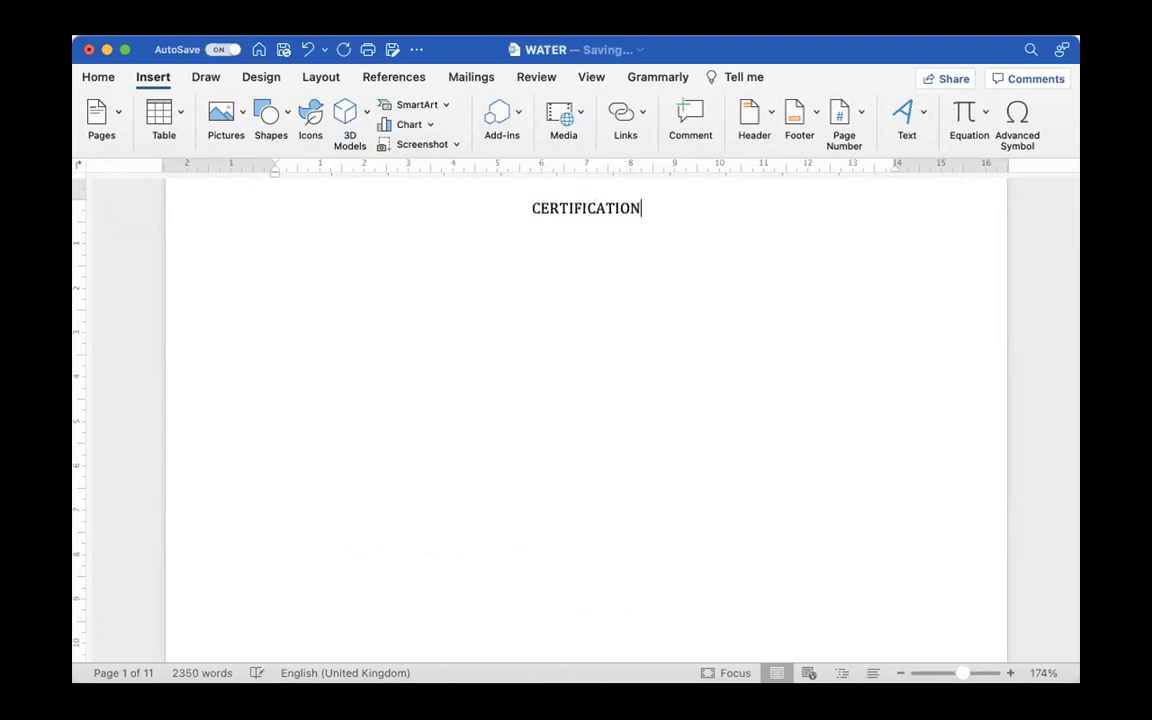
Step: Add DEDICATION and ACKNOWLEDGEMENT headings, each separated by a page break
left_click(112, 113)
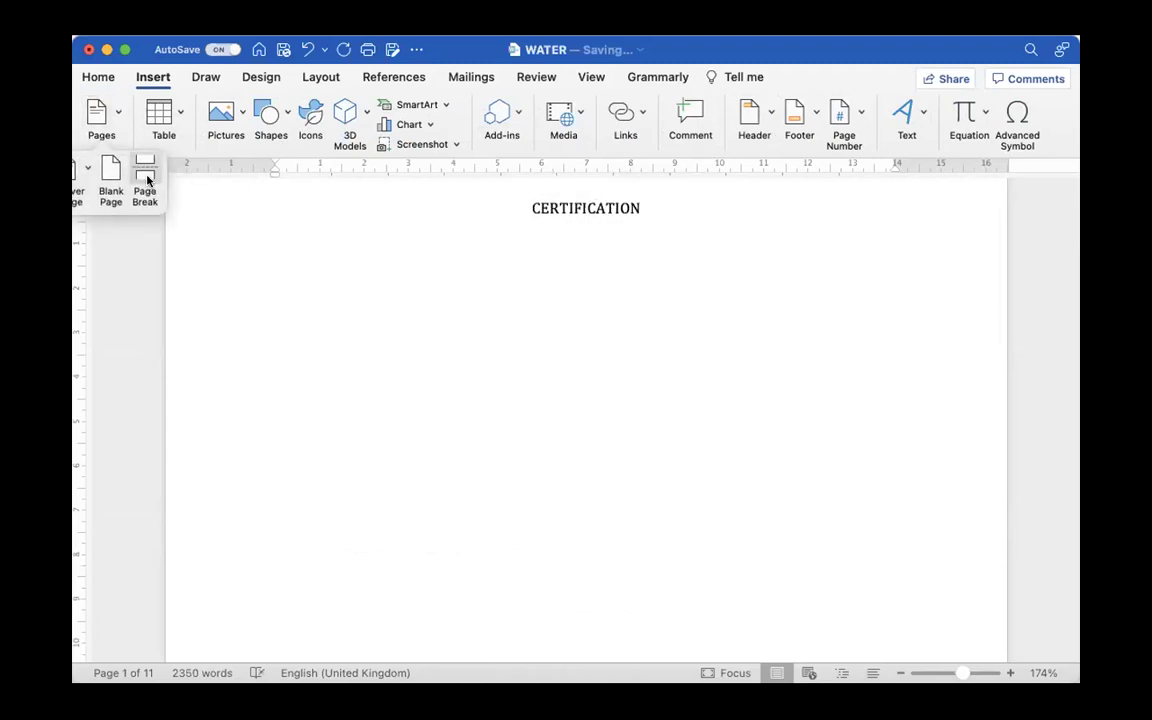
left_click(146, 180)
scroll(366, 380, "down", 2)
type("DEDICATION")
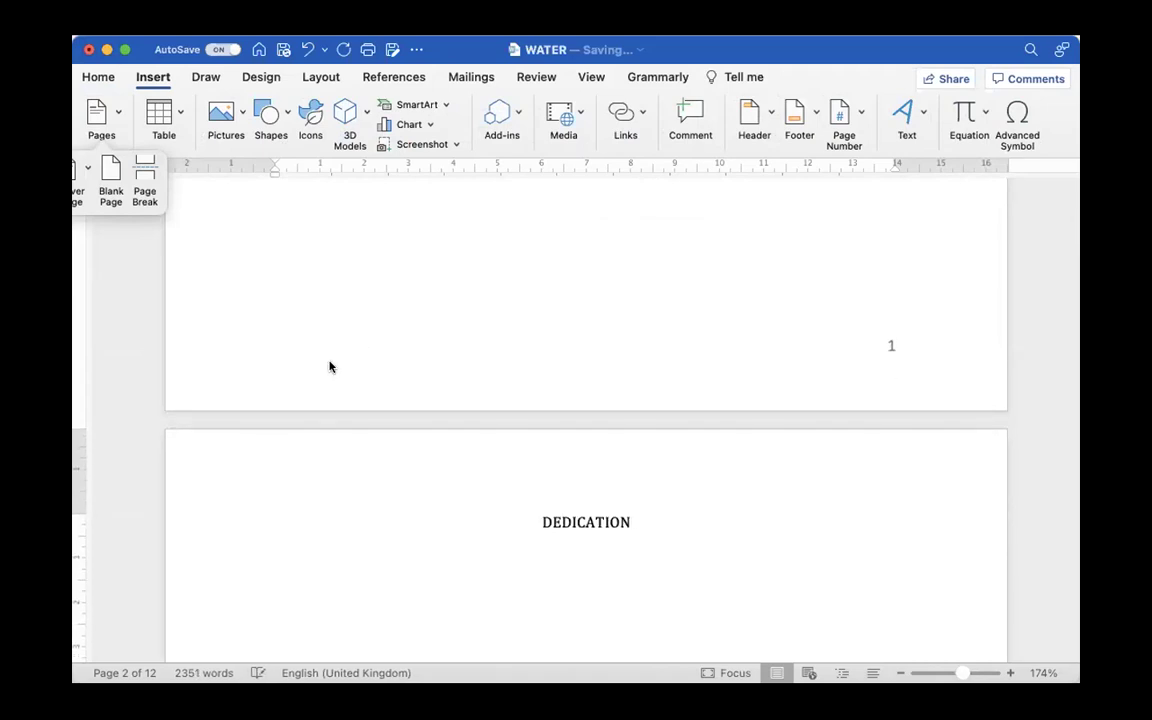
left_click(145, 172)
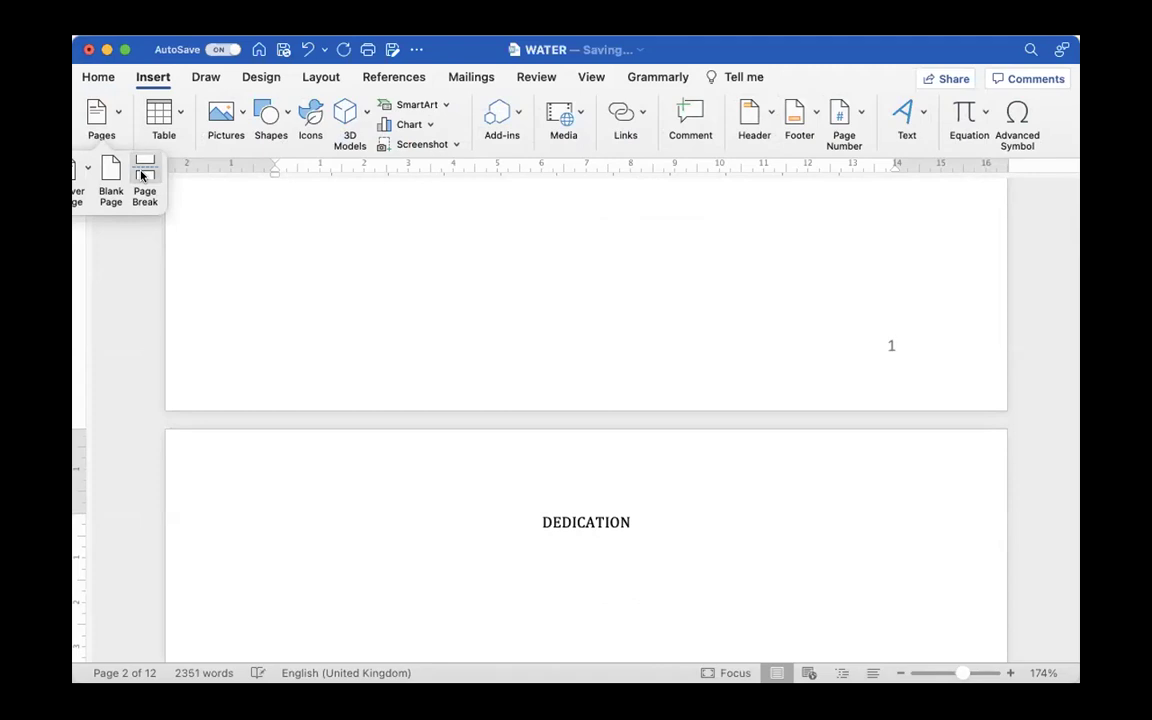
type("ACK")
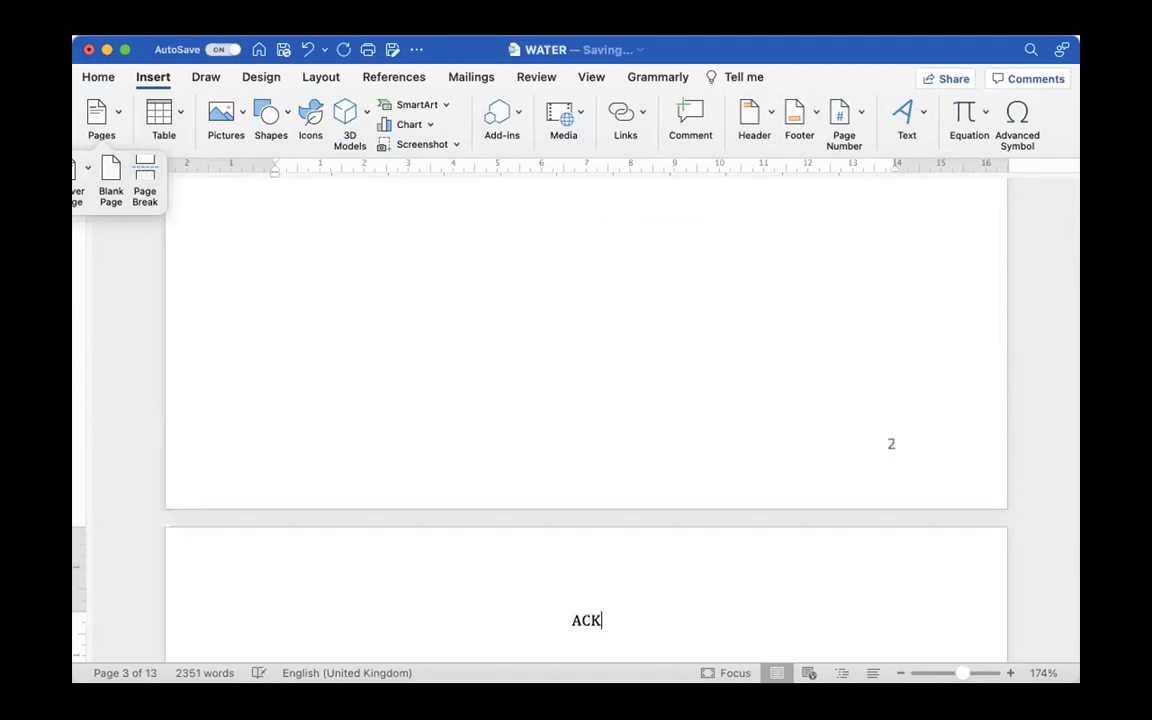
type("NOWLEDGEMEN")
type("T")
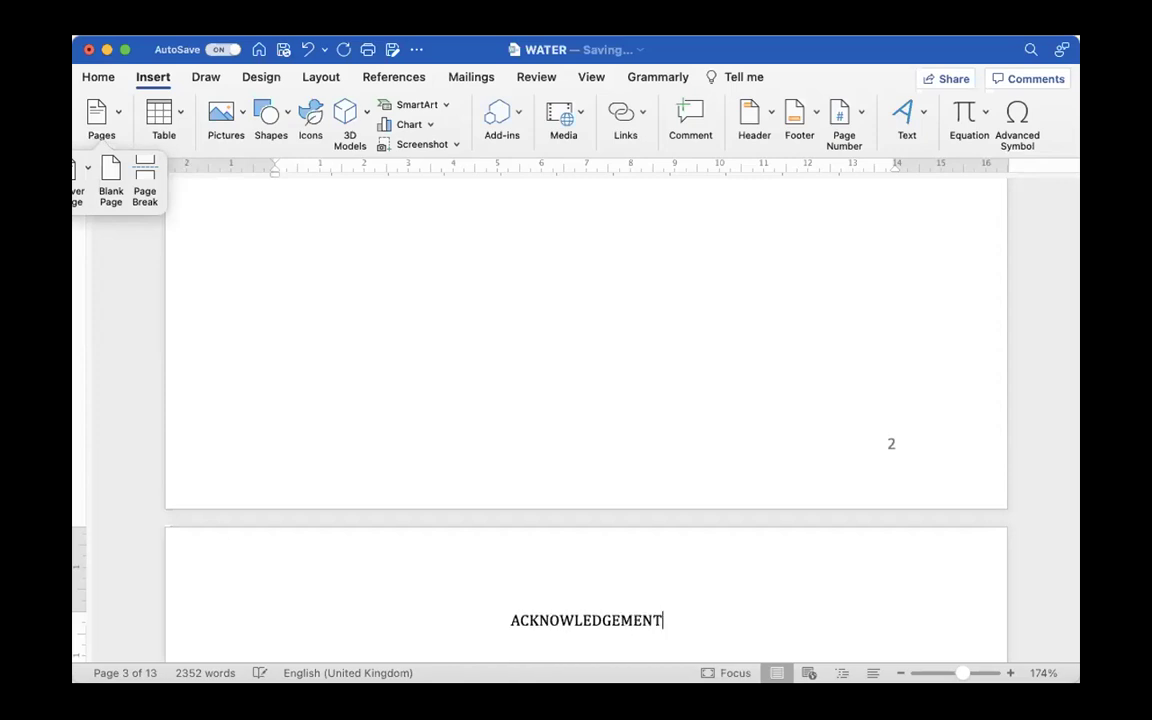
Step: Type a TITLE heading above CERTIFICATION and centre it on page 1
scroll(254, 343, "up", 5)
scroll(254, 343, "up", 5)
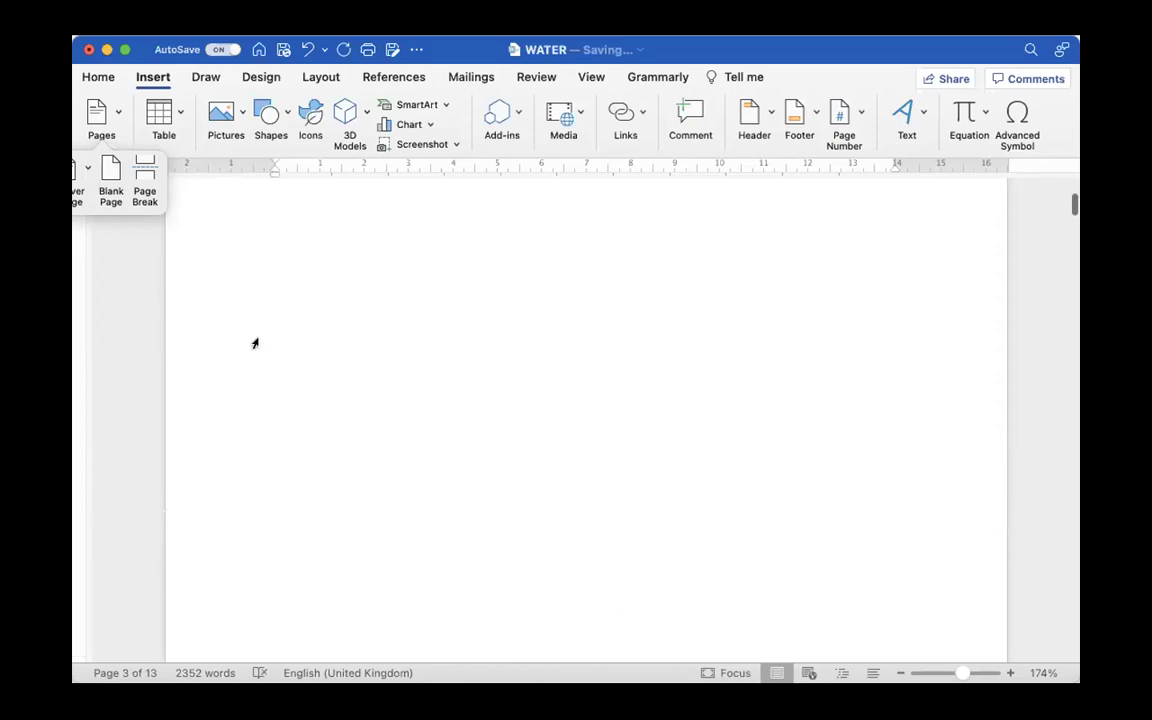
left_click(524, 298)
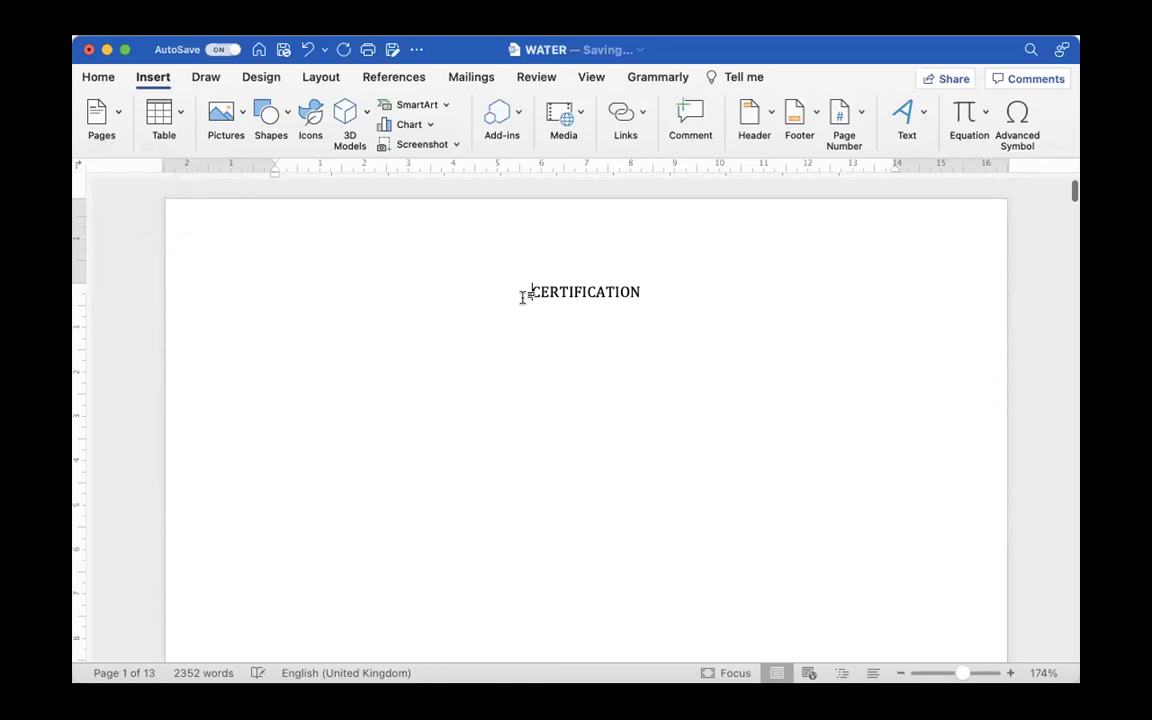
left_click(119, 116)
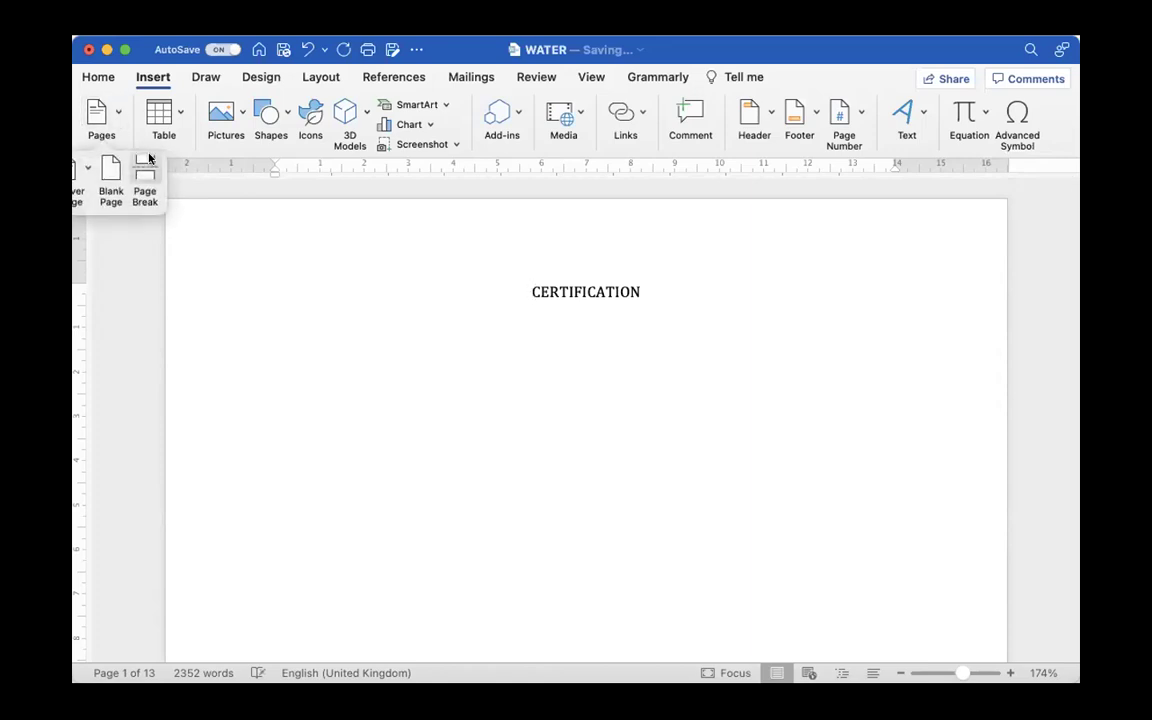
left_click(145, 168)
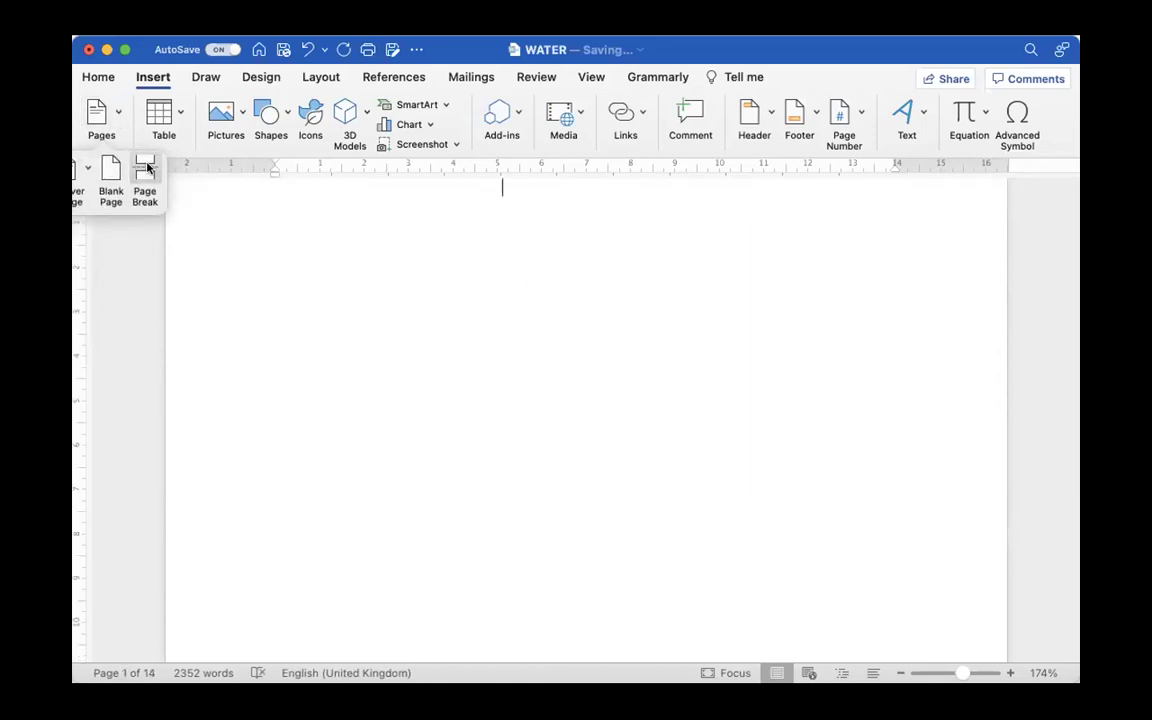
key("BackSpace")
key("BackSpace")
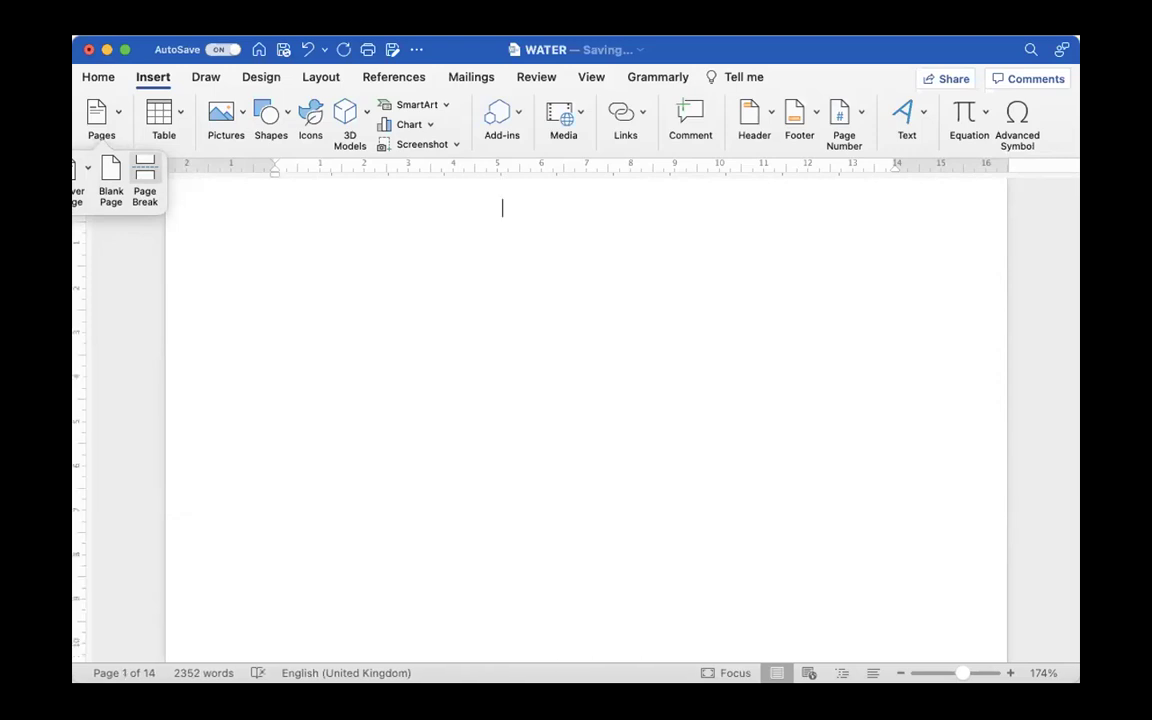
type("ITLE")
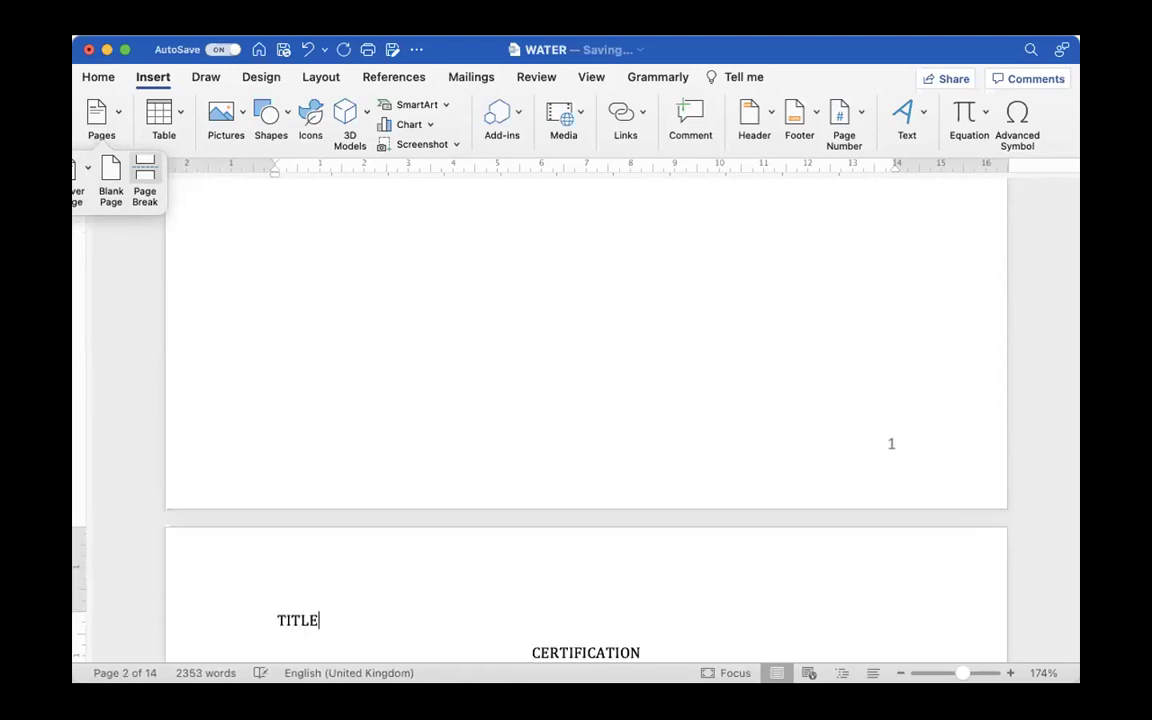
key("Down")
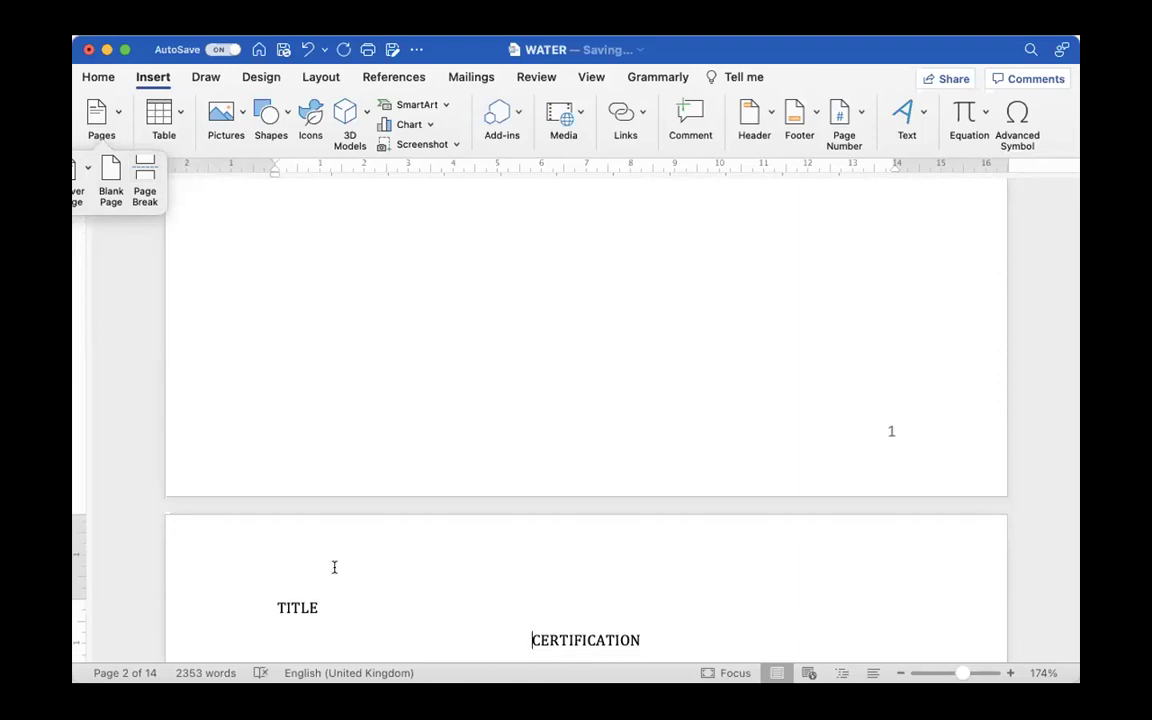
right_click(276, 606)
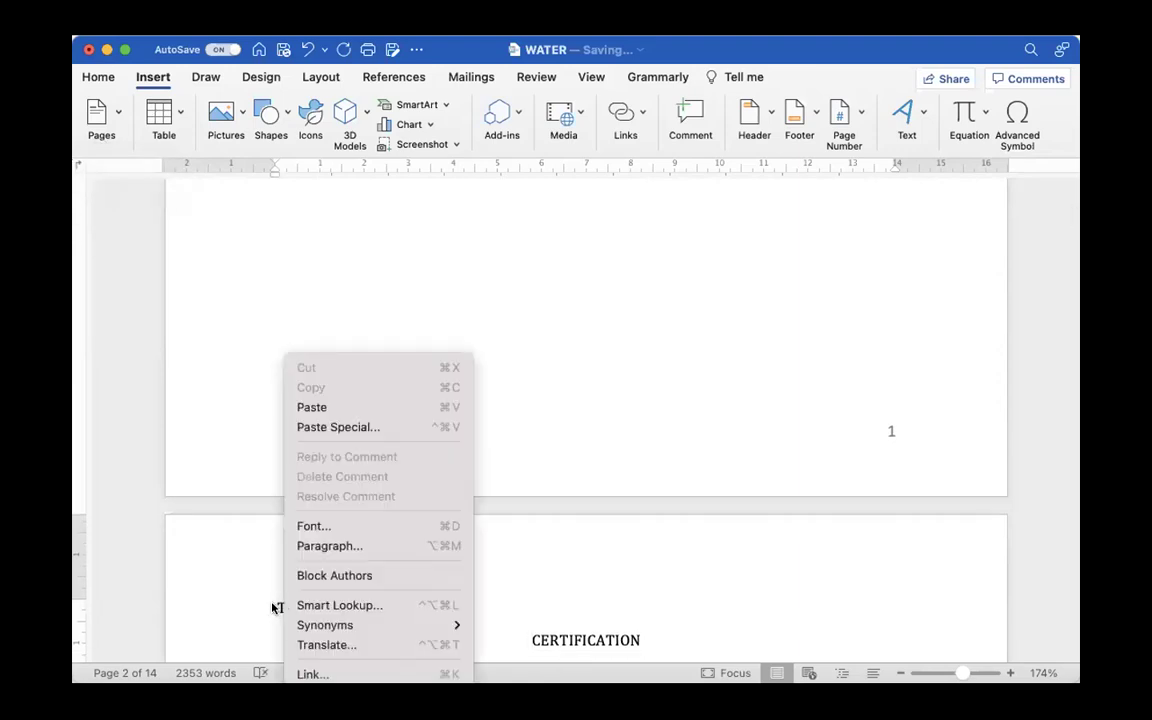
left_click(276, 606)
key("BackSpace")
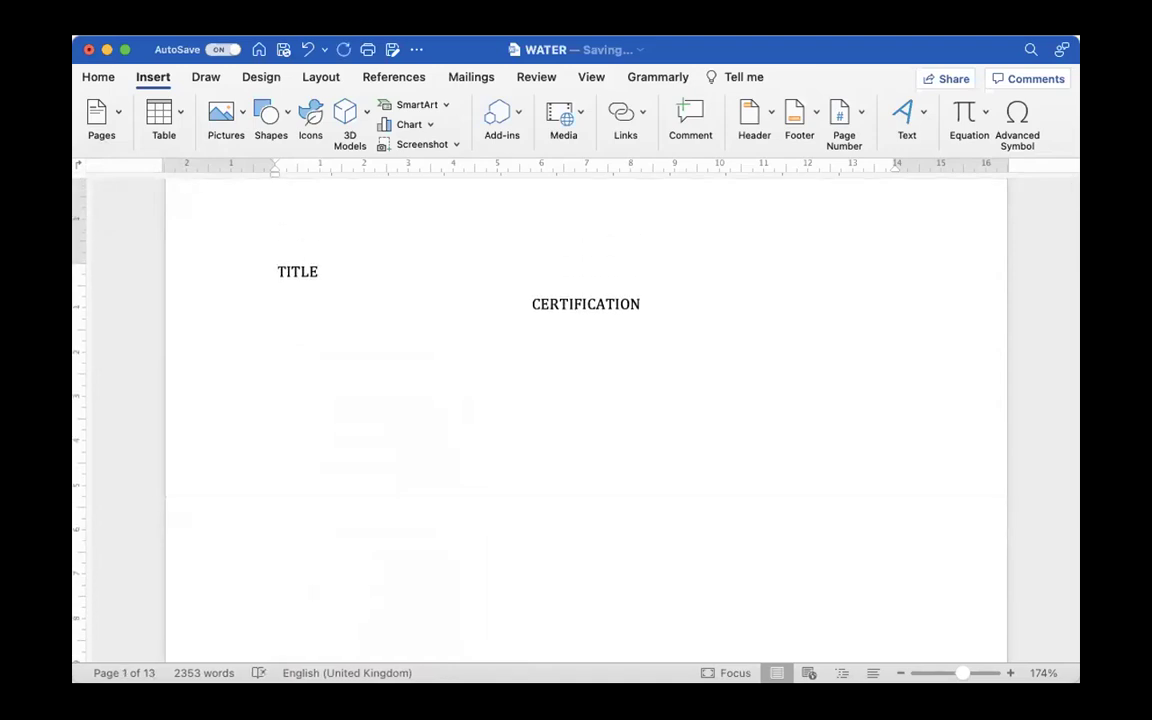
key("ctrl+e")
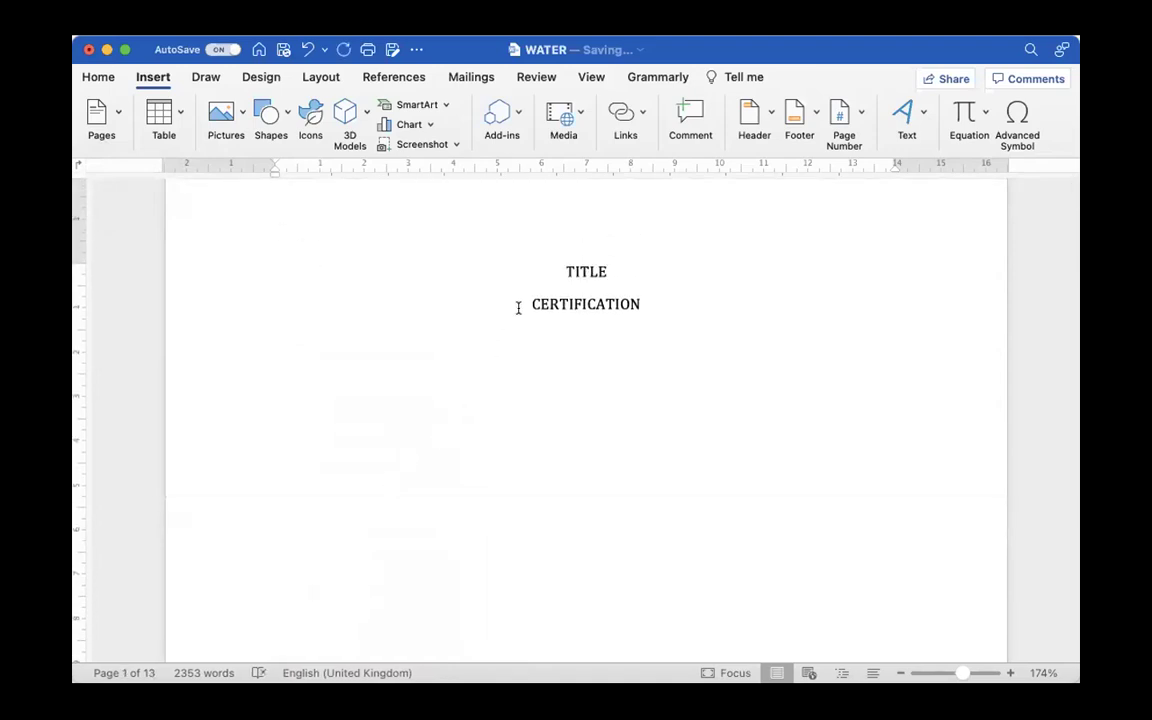
Step: Move CERTIFICATION onto its own page with a page break after TITLE
left_click(416, 308)
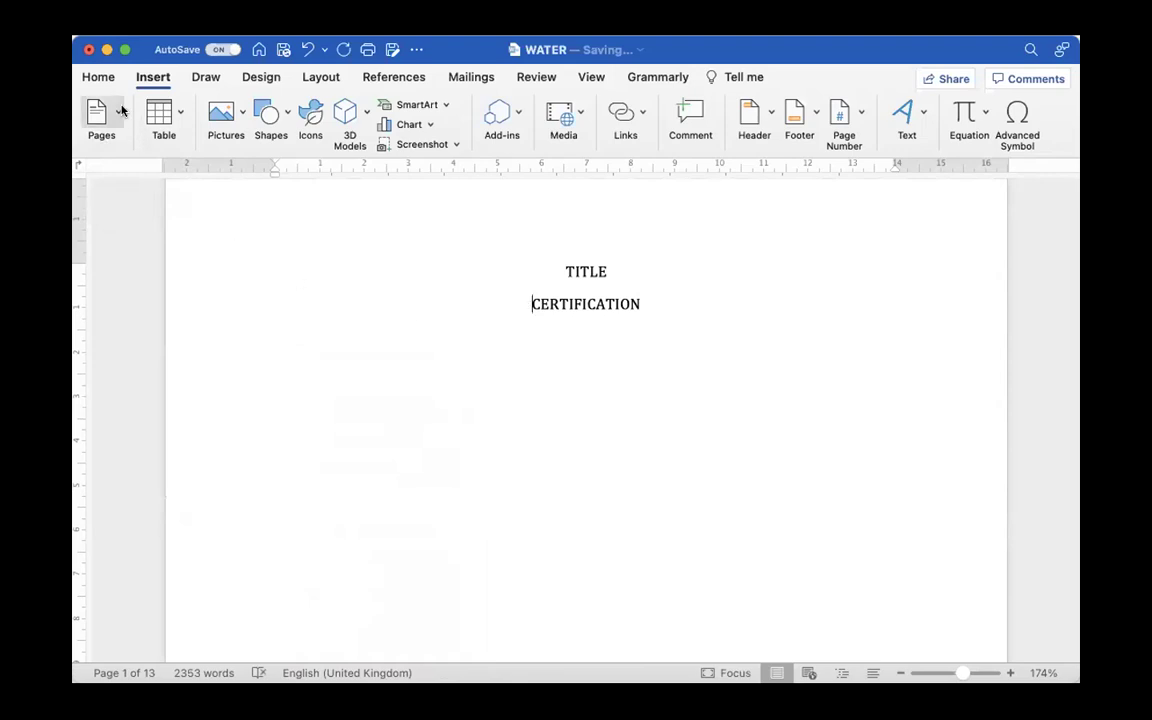
left_click(120, 111)
left_click(145, 175)
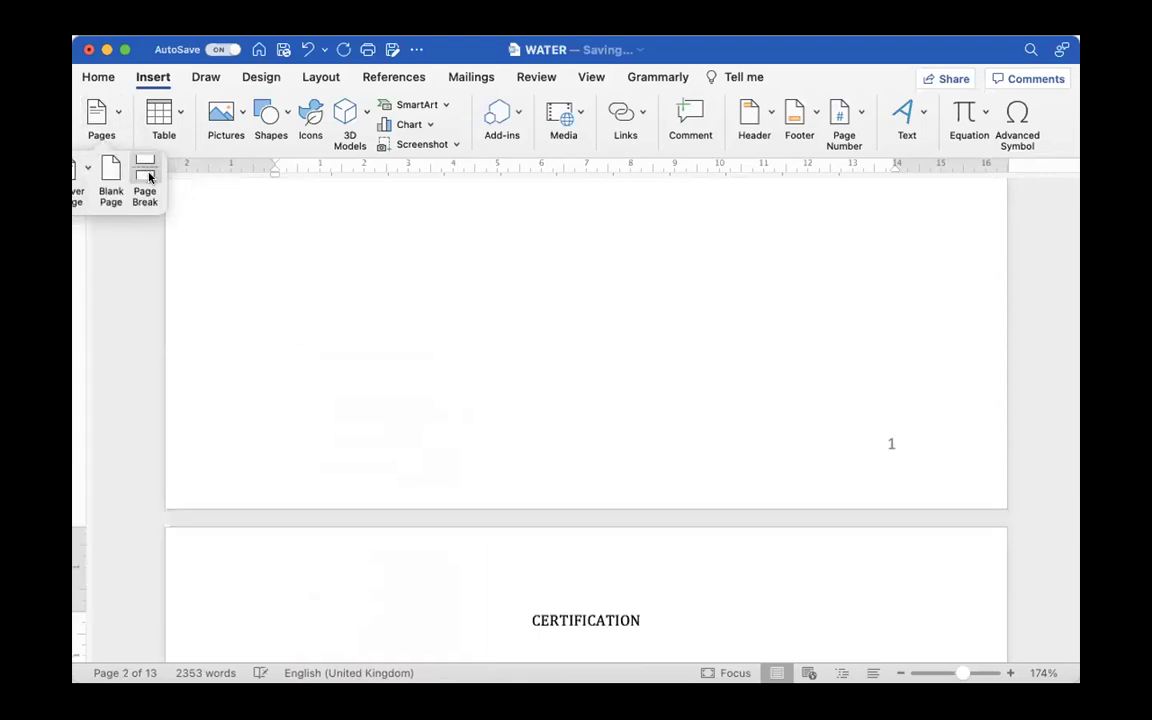
scroll(447, 440, "up", 10)
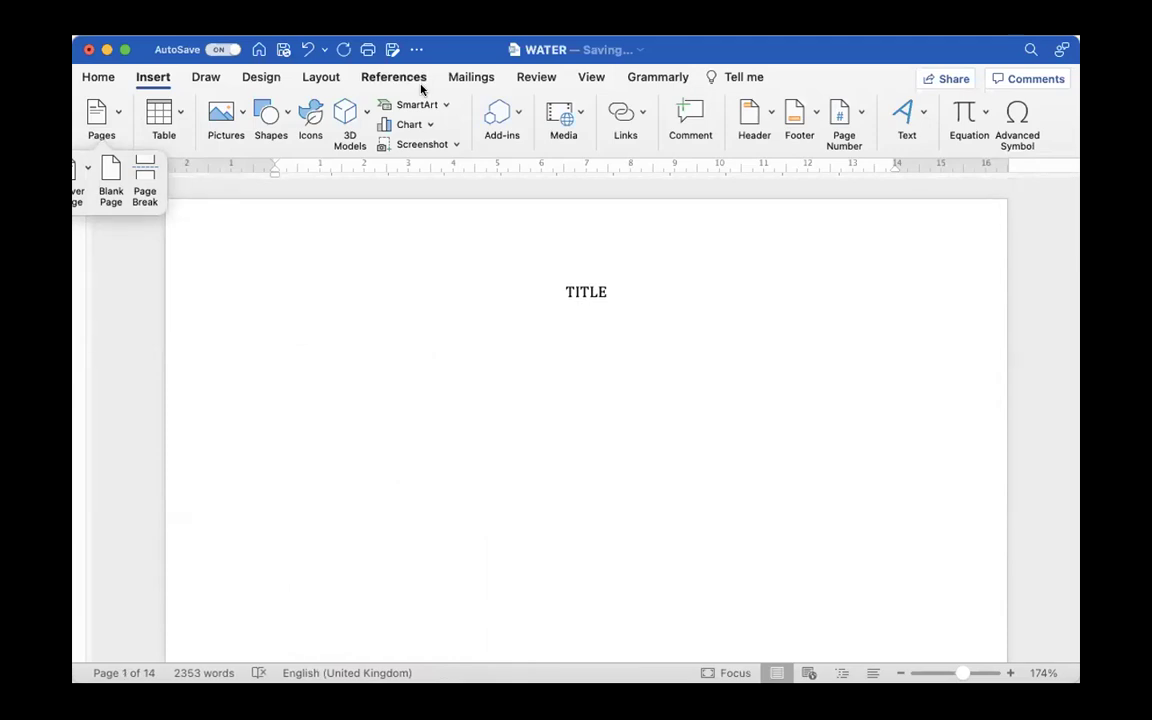
scroll(786, 352, "down", 5)
scroll(786, 352, "down", 5)
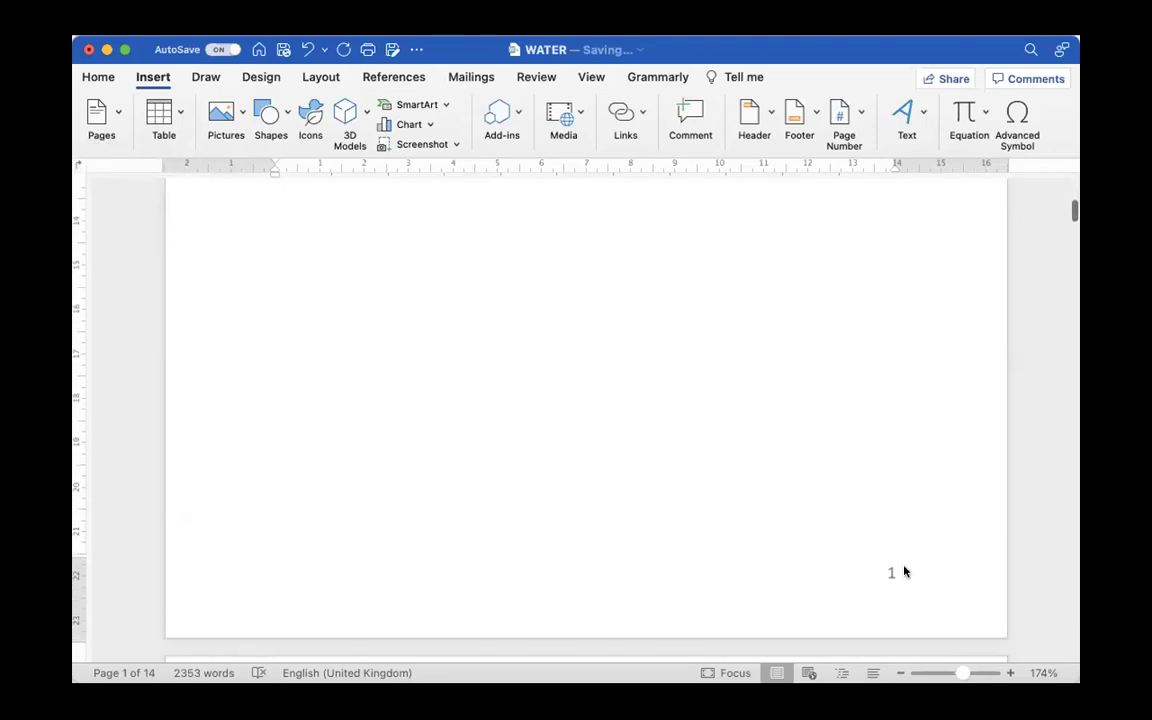
Step: Clear the page number 1 from the TITLE page footer, then return to the body text
double_click(904, 572)
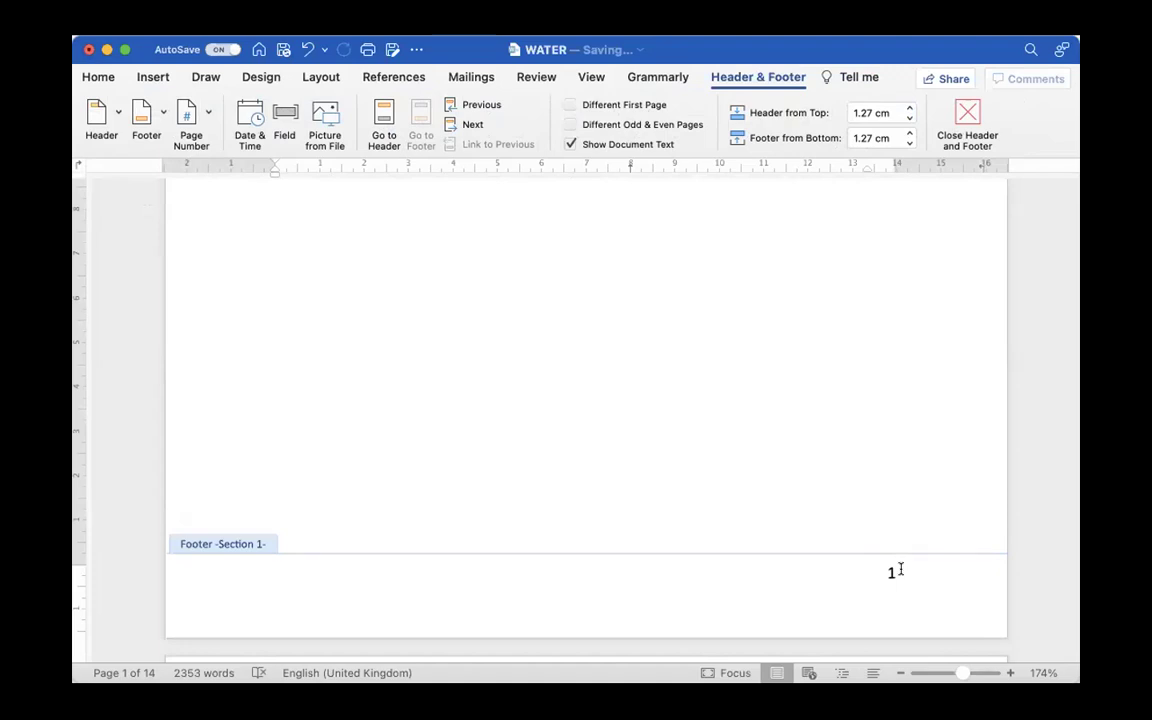
left_click(163, 581)
key("super+a")
key("BackSpace")
double_click(283, 466)
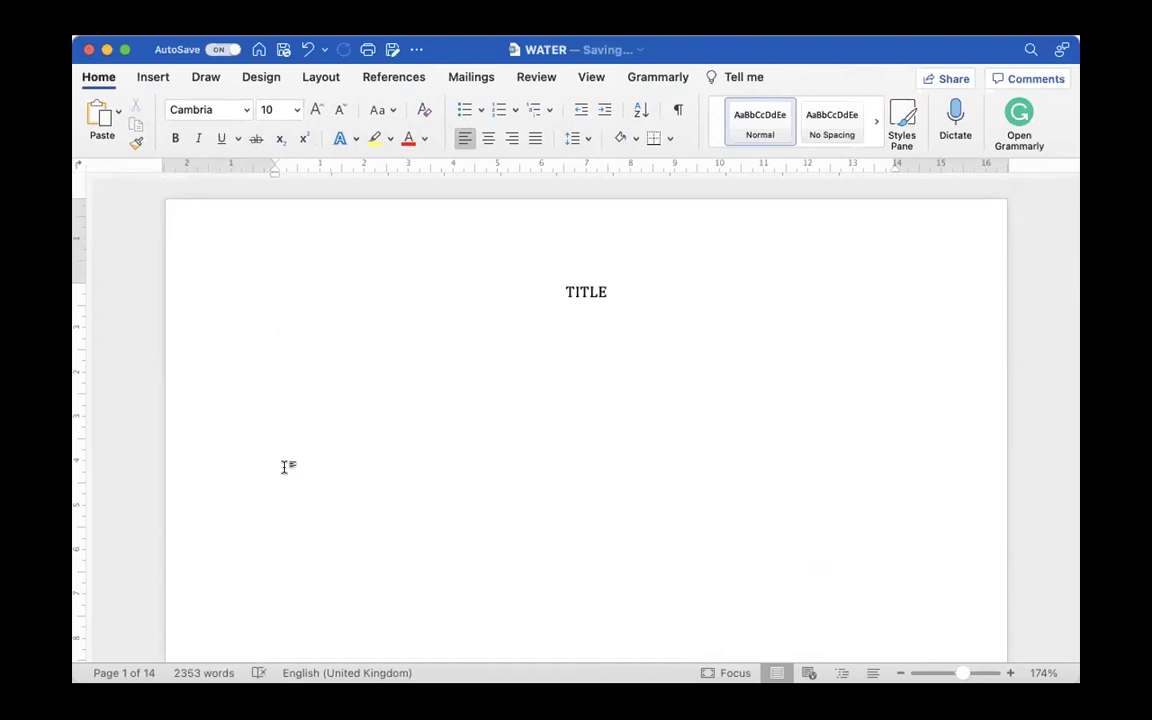
Step: Insert a Section Break (Next Page) at the start of CHAPTER 1
scroll(285, 467, "down", 20)
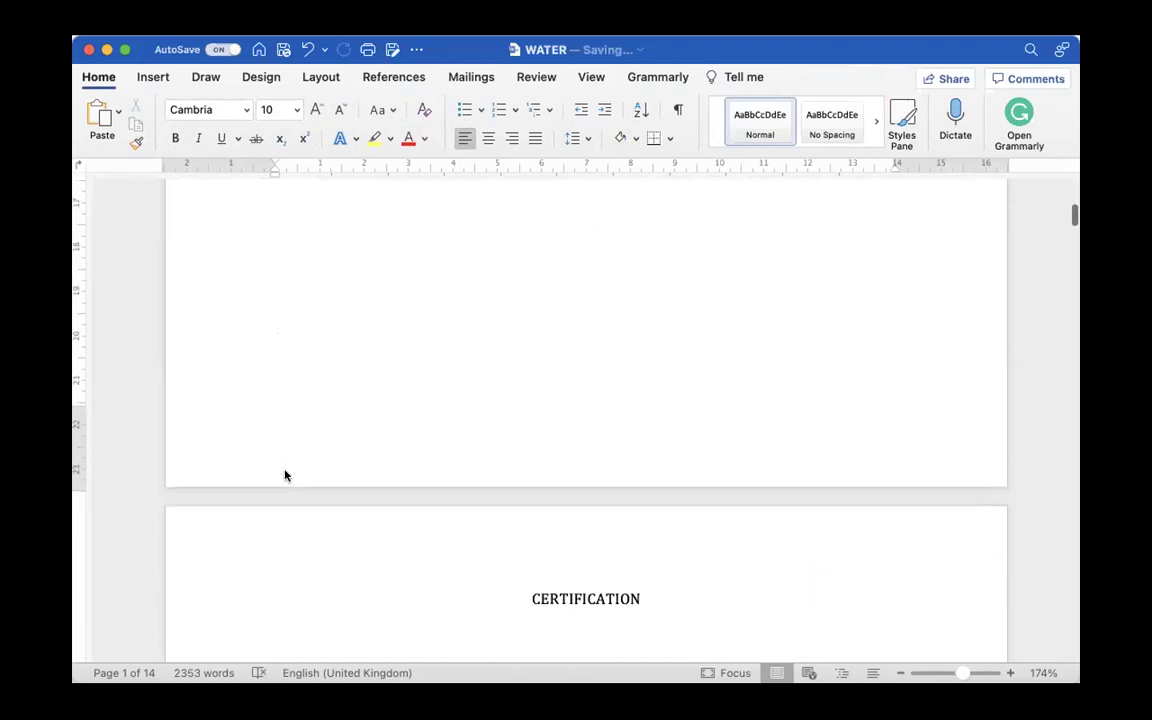
scroll(284, 468, "down", 20)
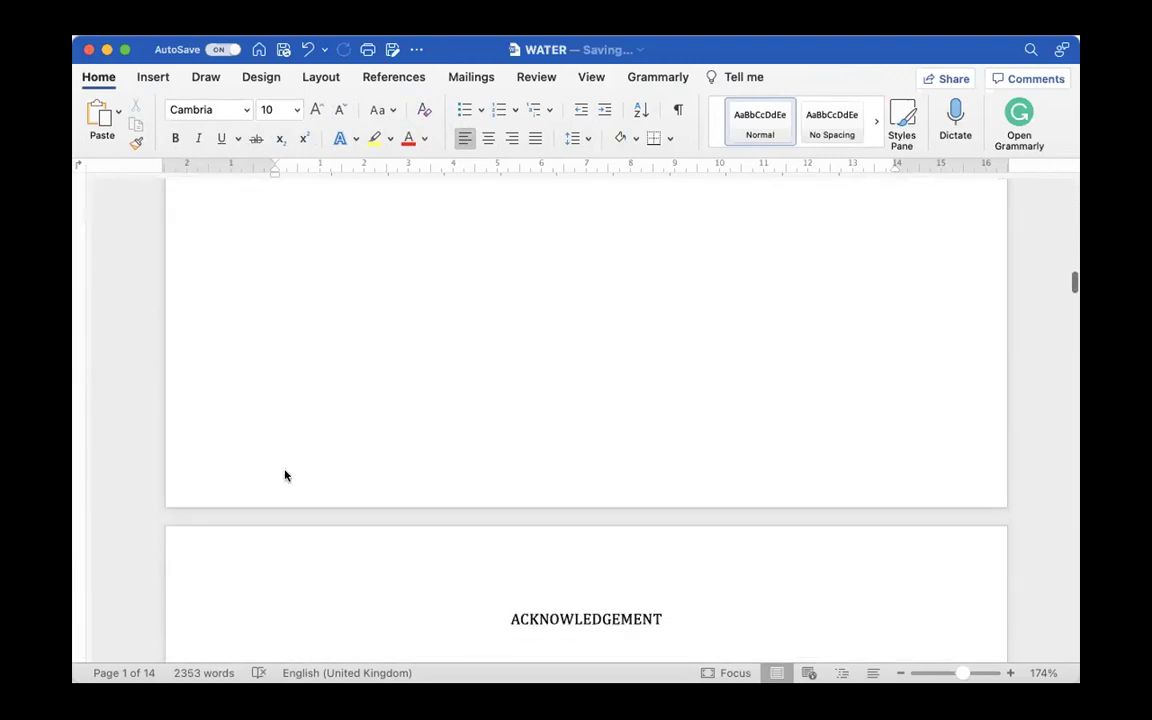
scroll(284, 468, "down", 3)
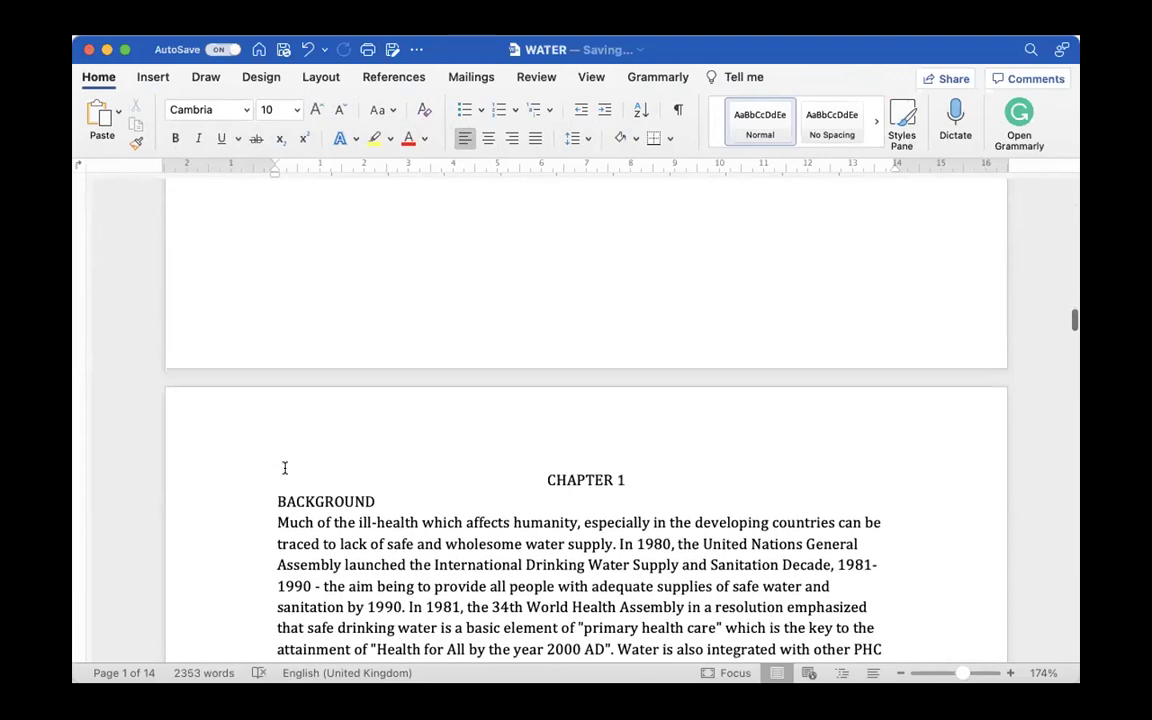
left_click(531, 479)
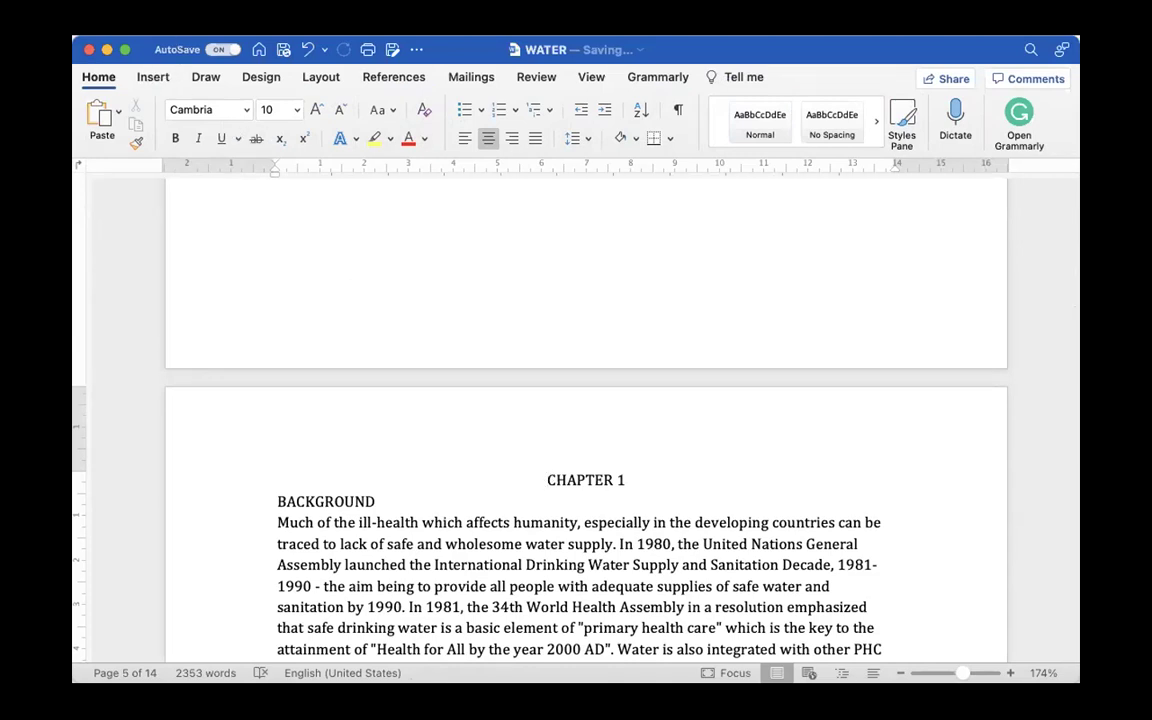
left_click(270, 2)
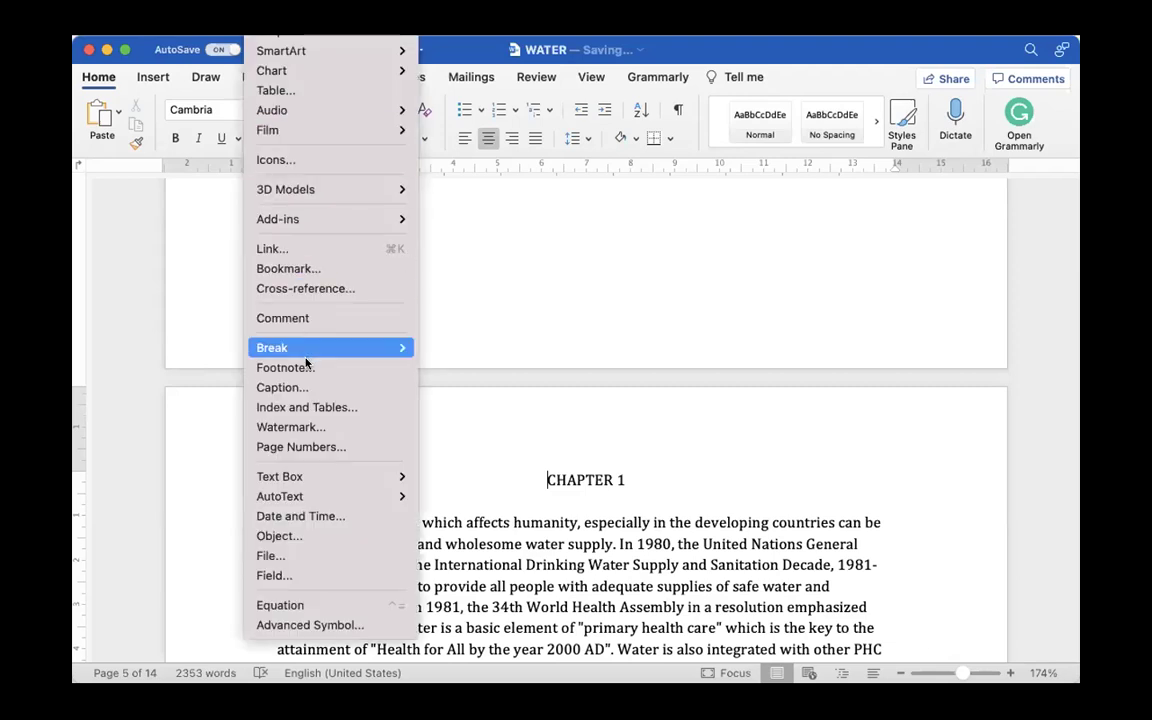
mouse_move(303, 346)
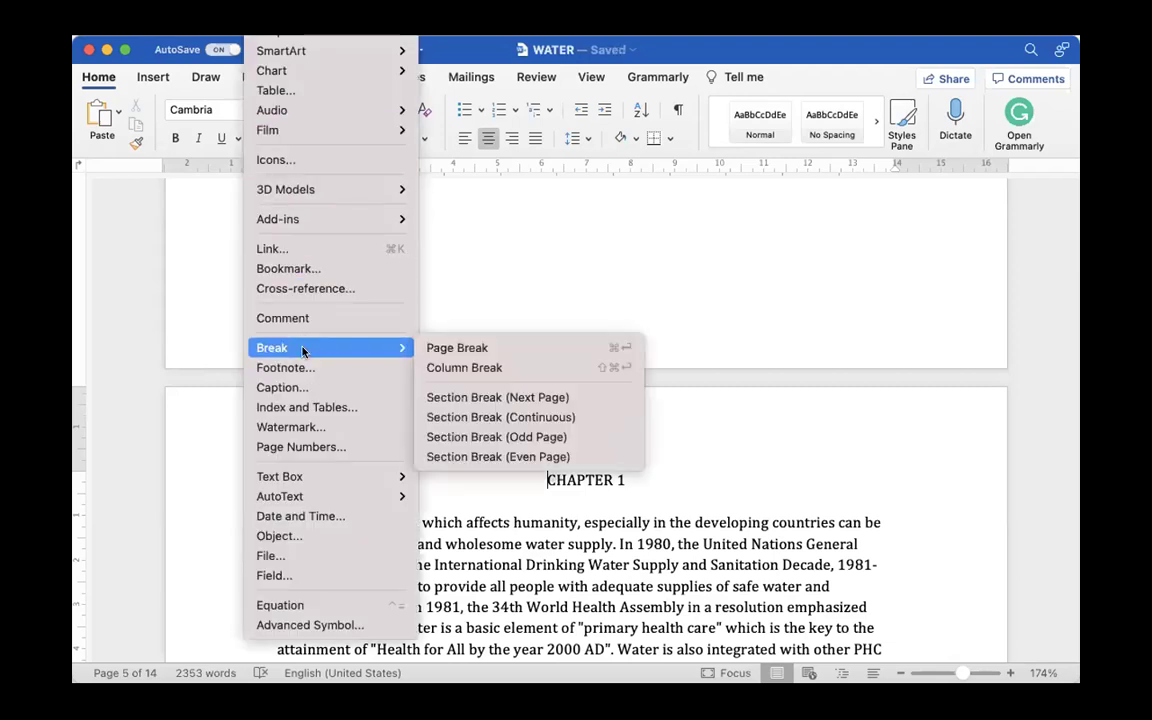
left_click(483, 398)
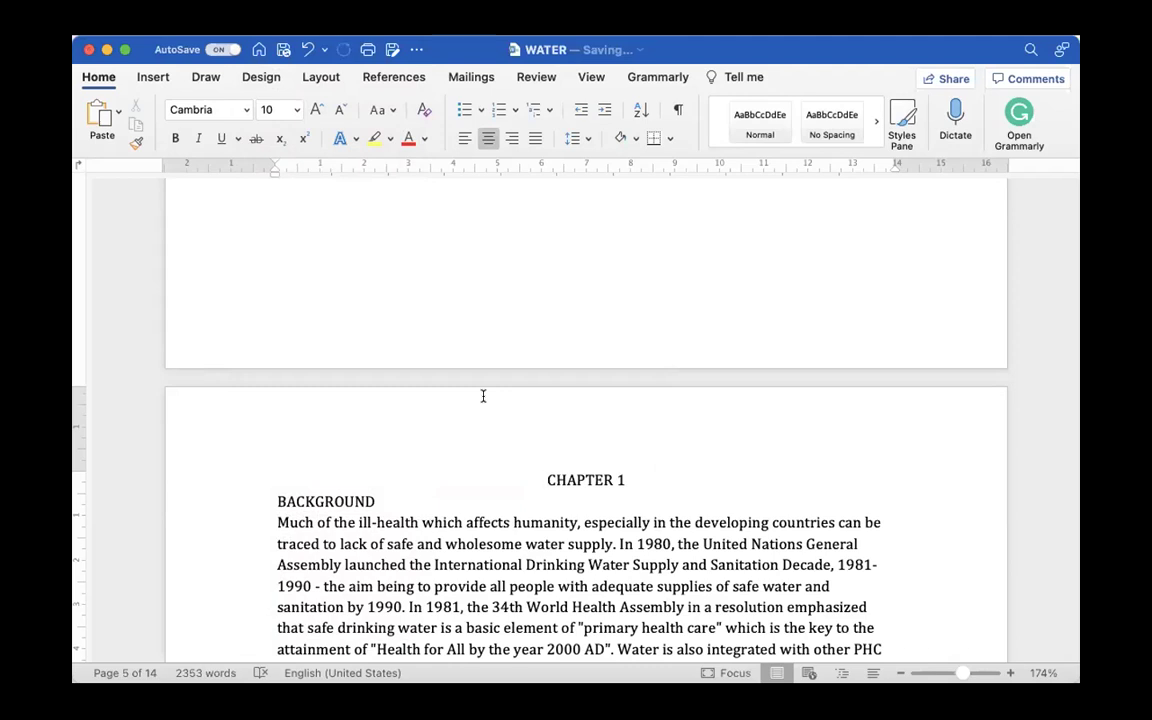
scroll(483, 398, "up", 10)
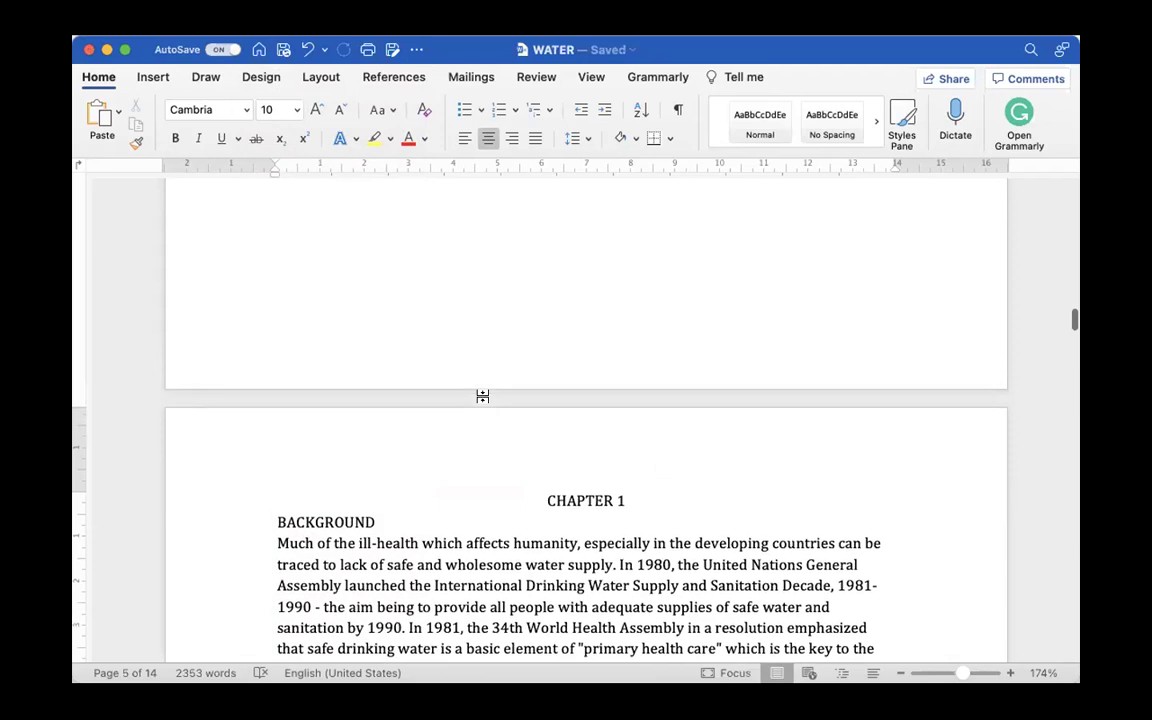
scroll(483, 400, "up", 20)
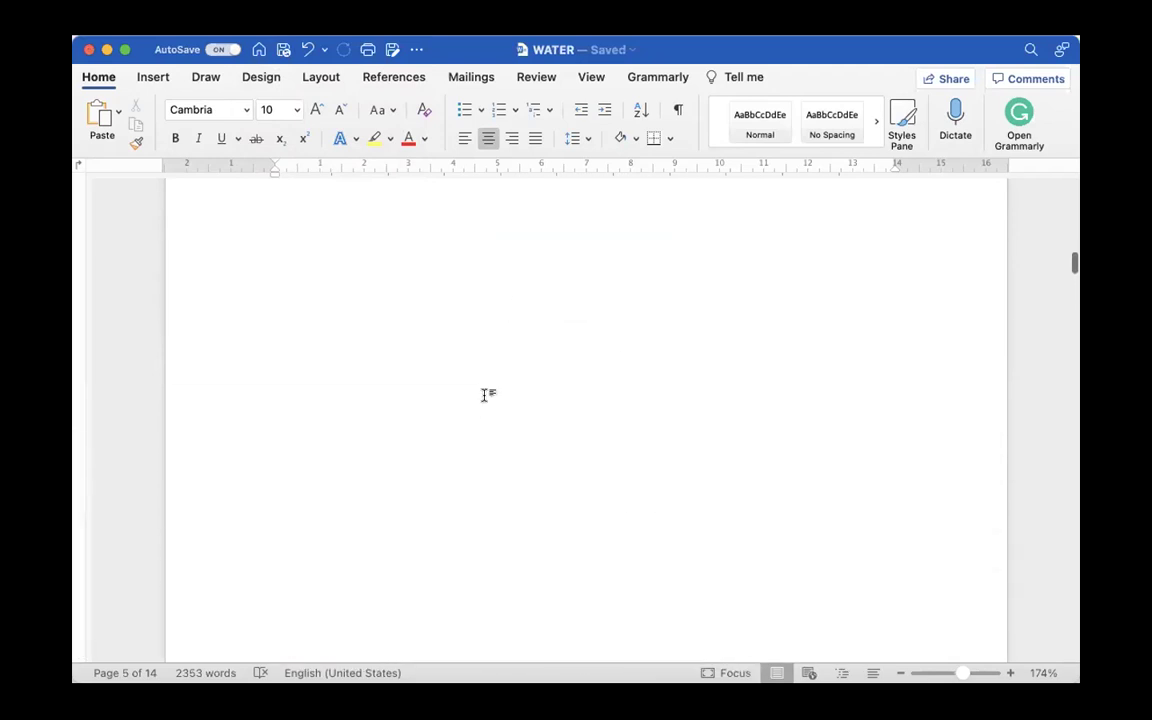
Step: Add bottom-right page numbers in i, ii, iii format, hidden on the first page
left_click(551, 344)
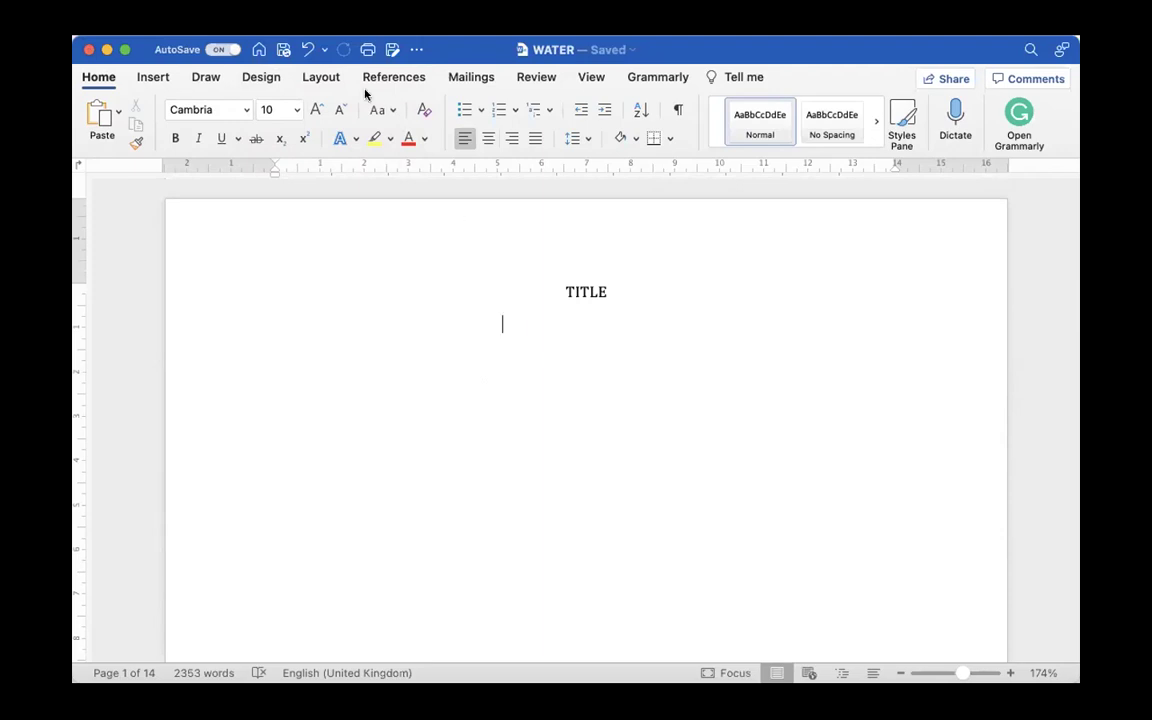
left_click(262, 2)
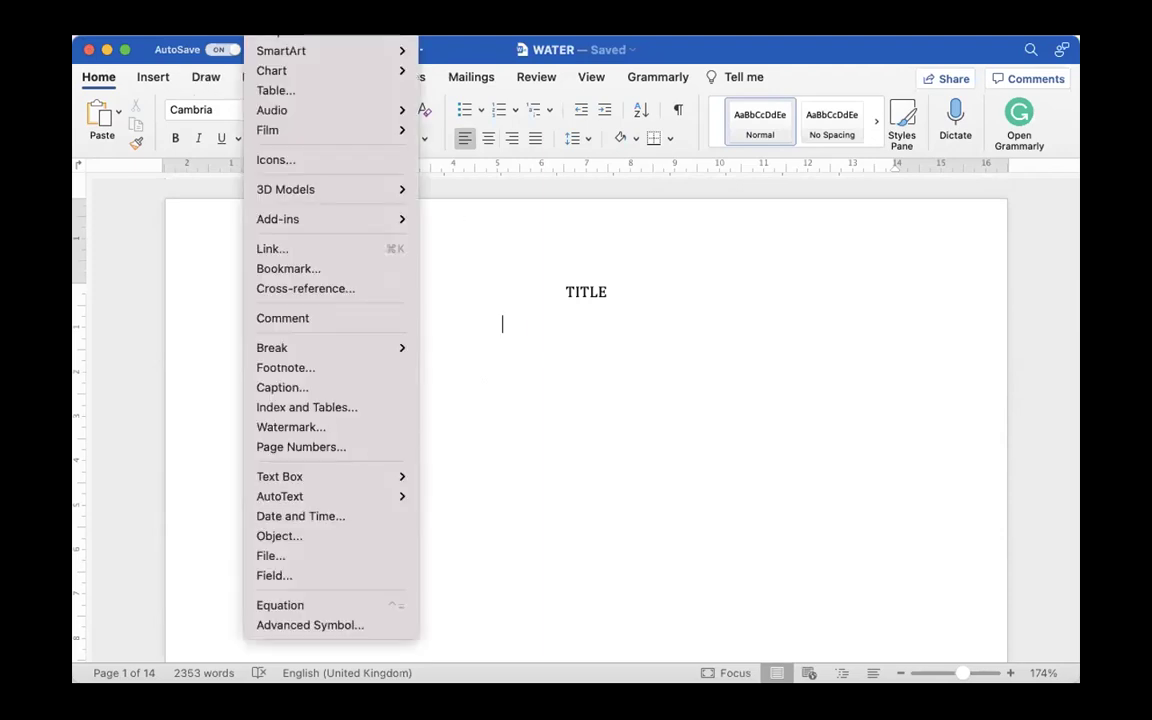
left_click(322, 448)
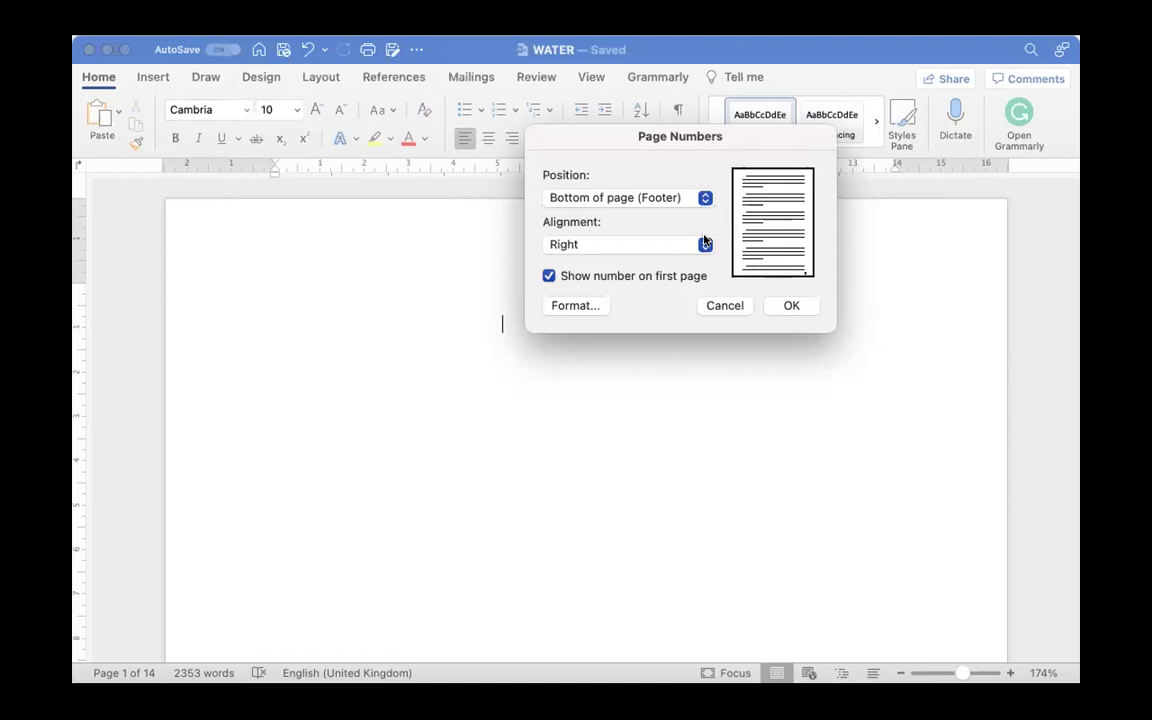
left_click(575, 306)
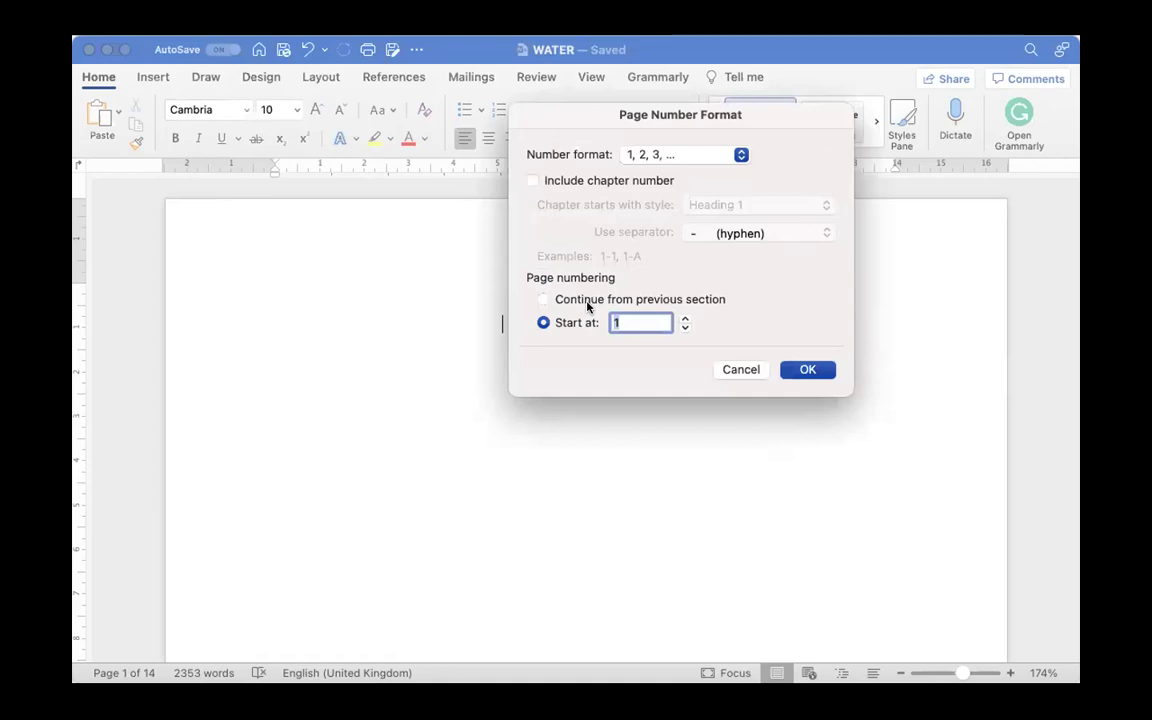
left_click(742, 155)
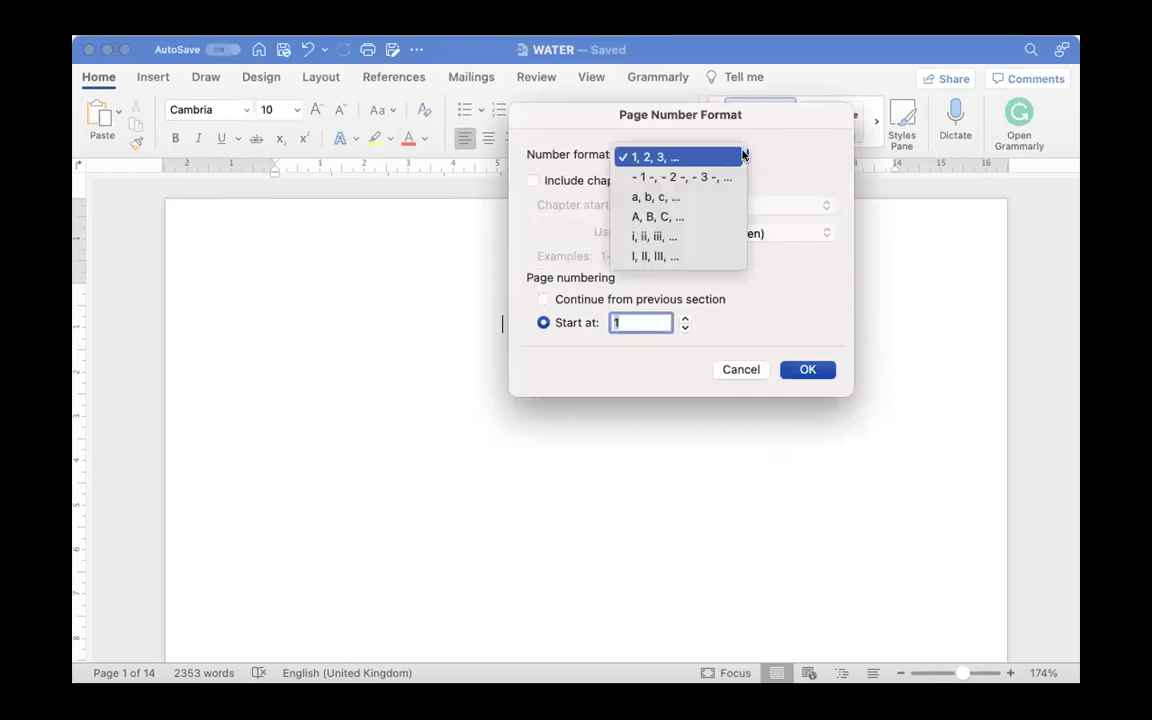
left_click(711, 238)
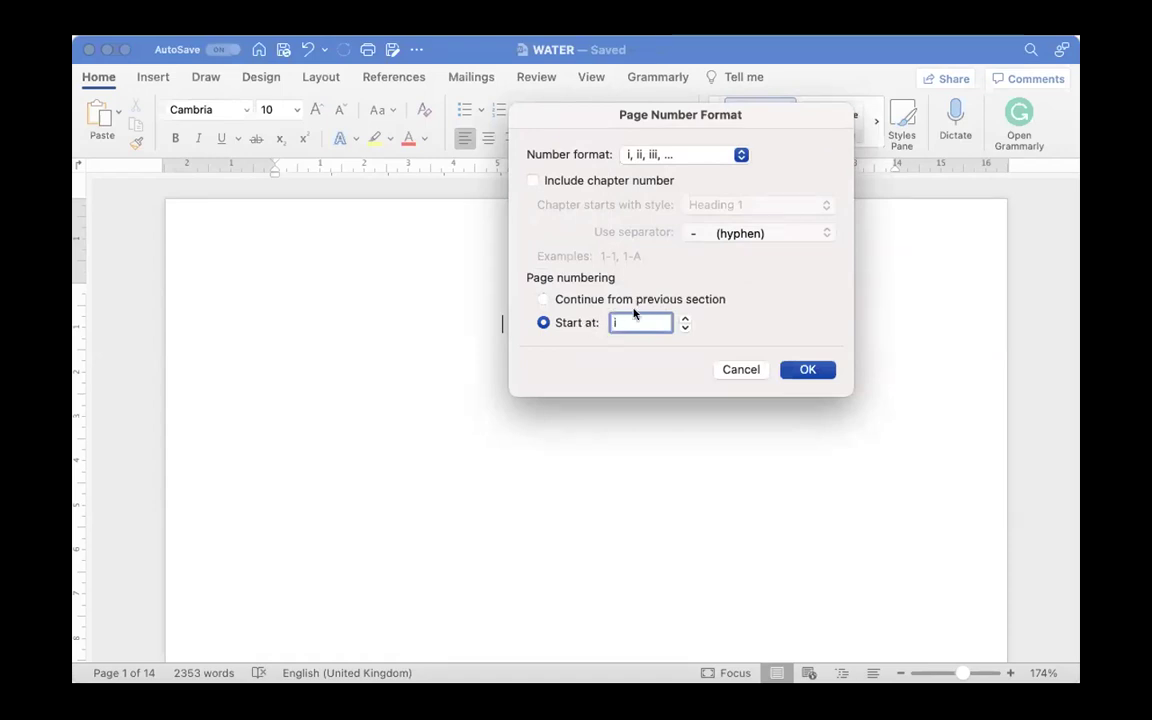
left_click(805, 370)
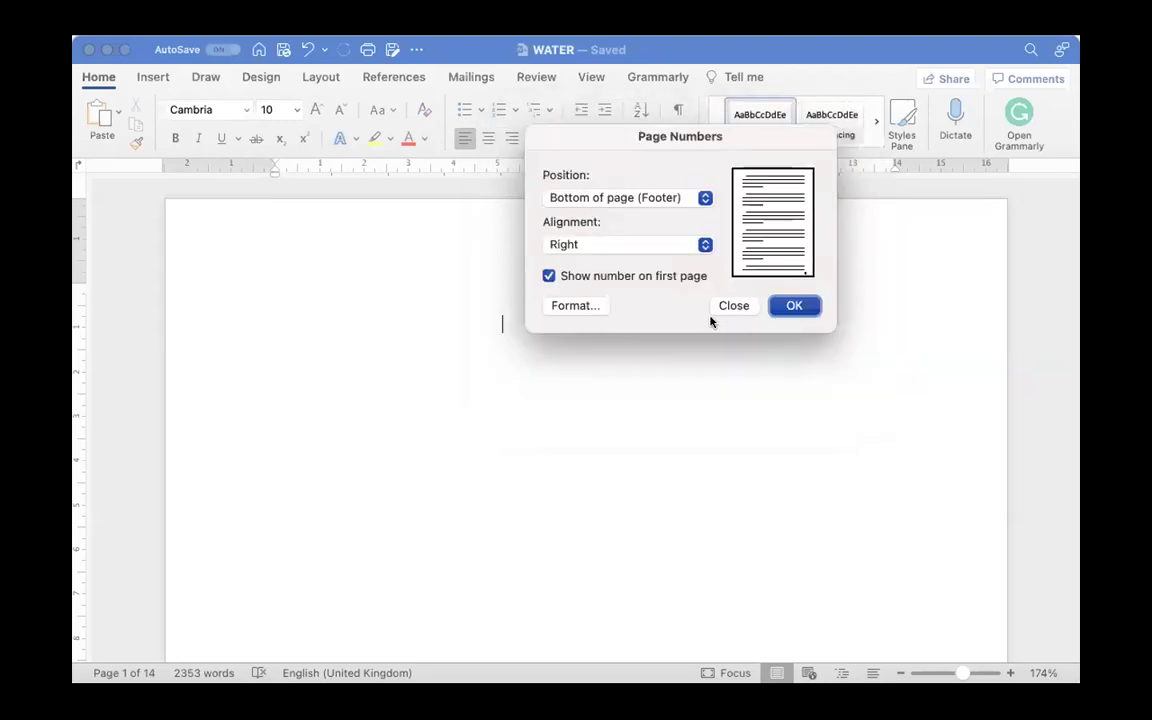
left_click(619, 278)
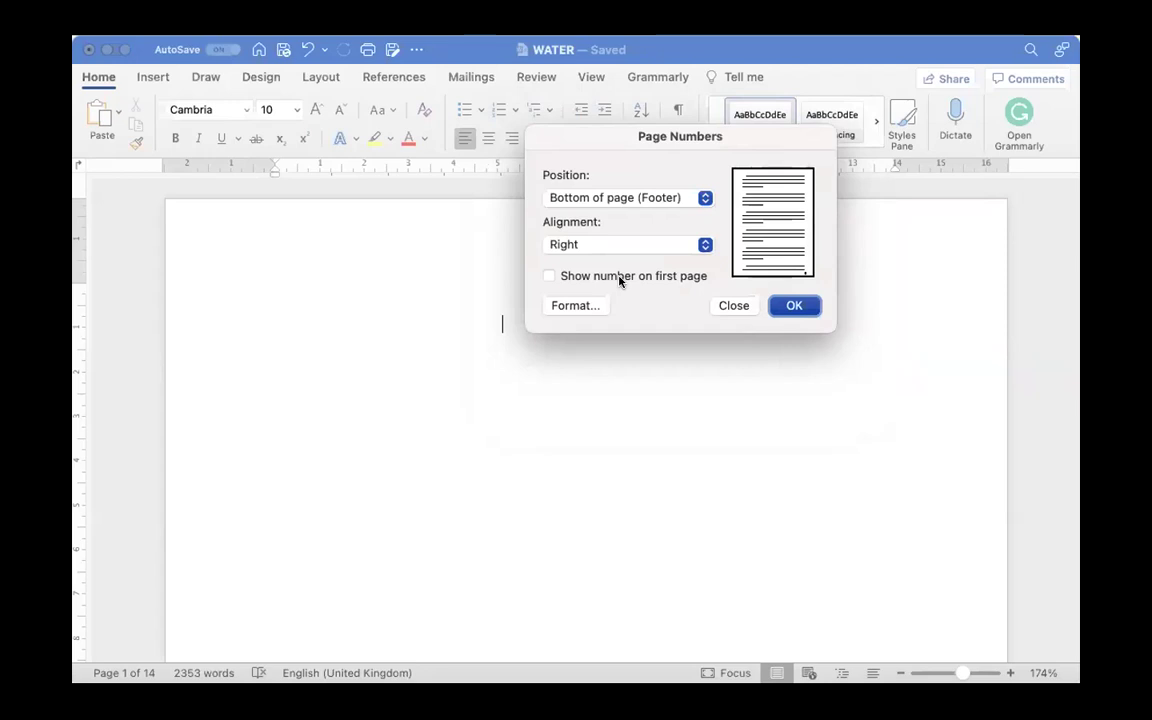
left_click(794, 305)
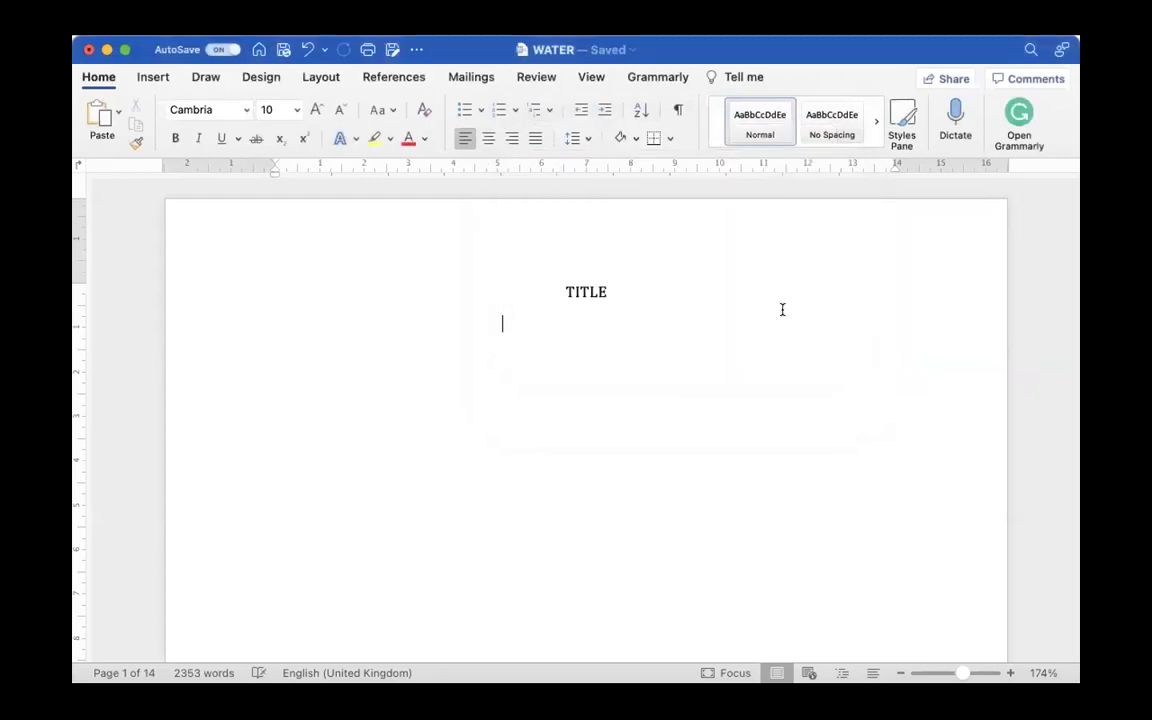
Step: Insert page number i at the right of the title page footer, then close footer editing
scroll(748, 400, "down", 10)
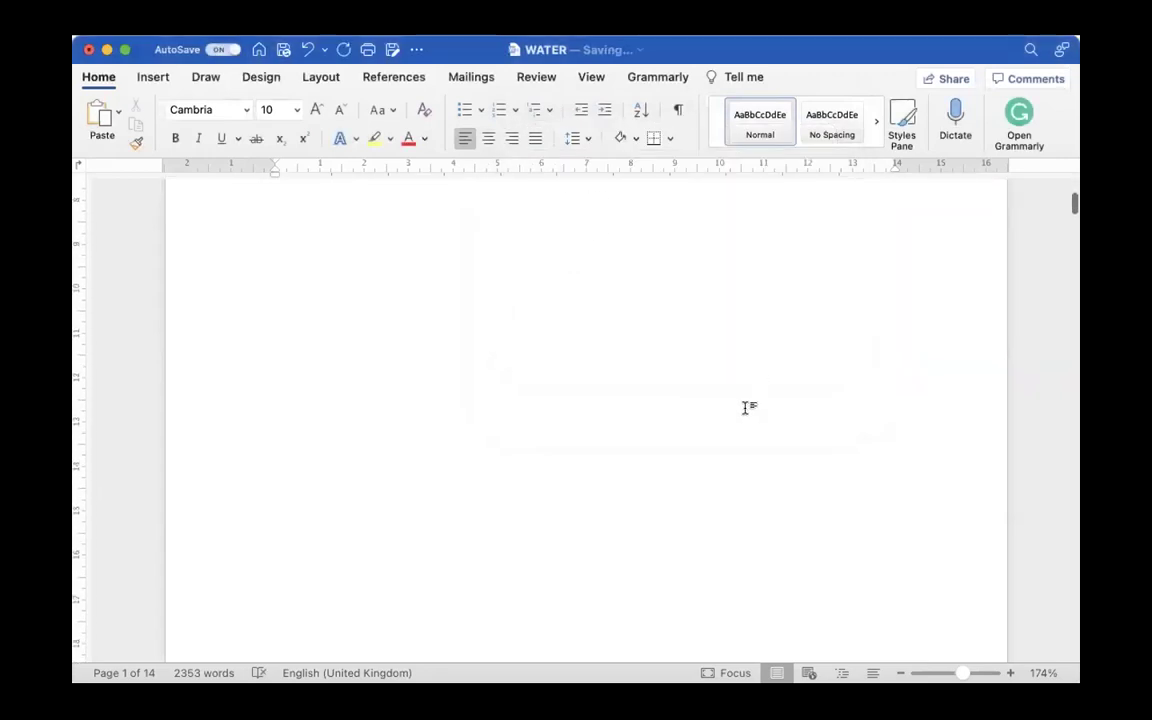
scroll(748, 407, "down", 3)
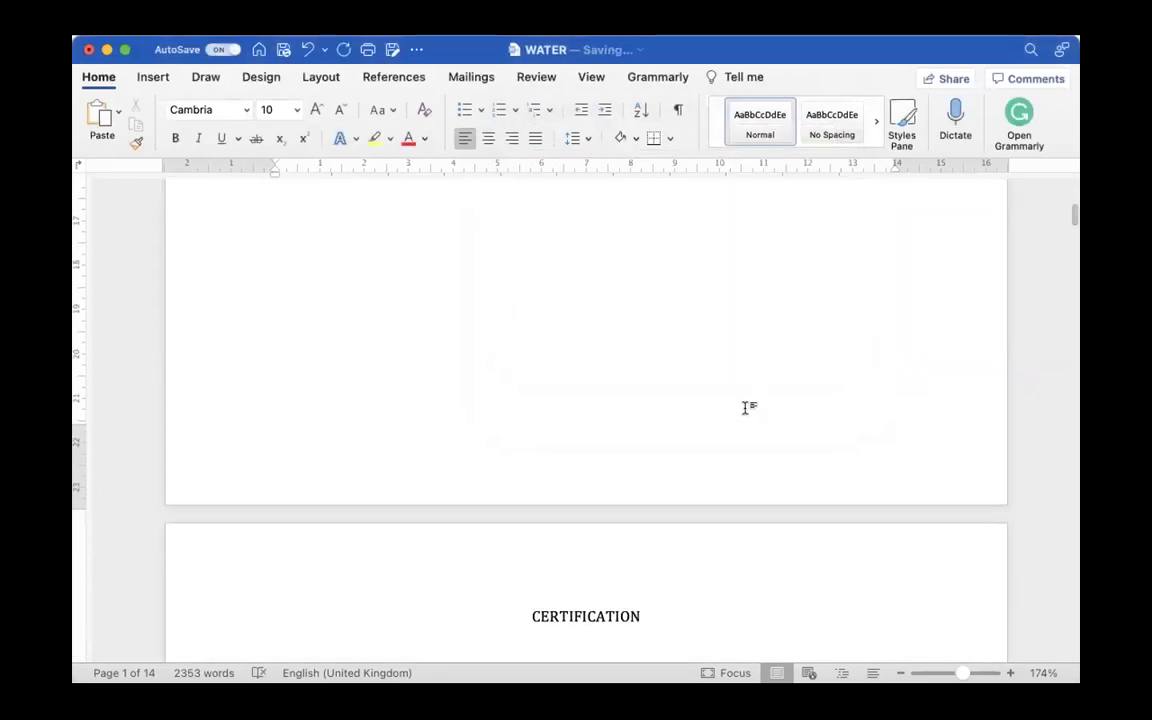
scroll(745, 406, "up", 5)
scroll(537, 491, "down", 5)
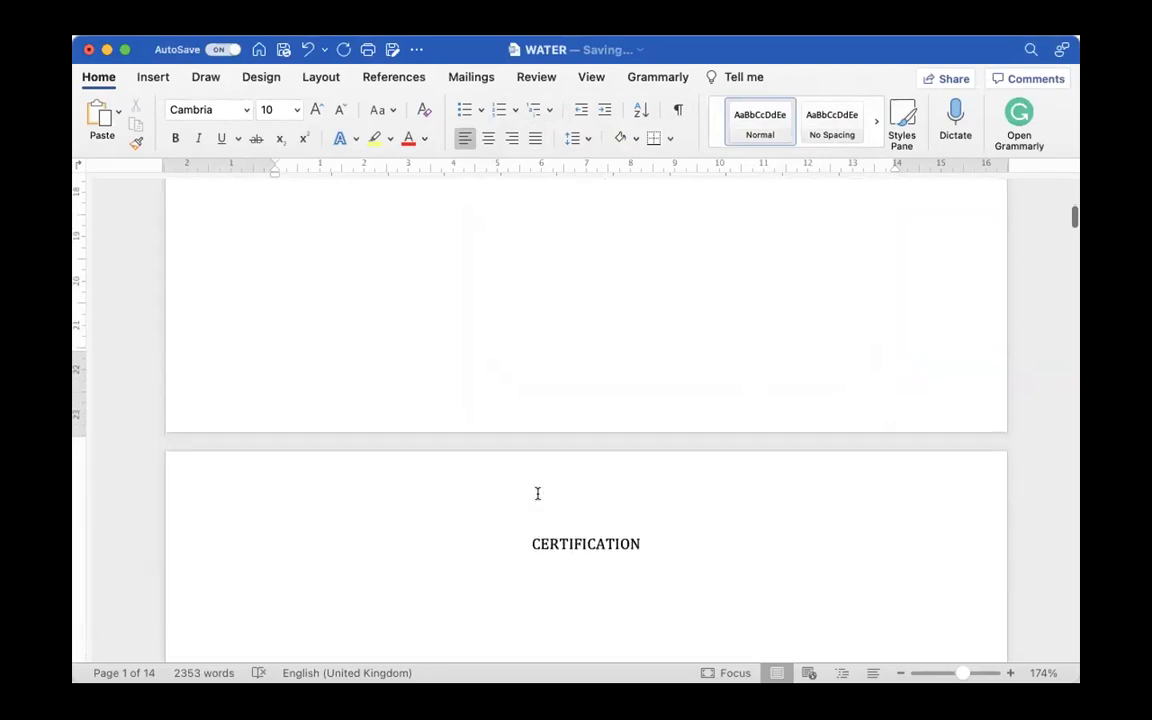
double_click(511, 389)
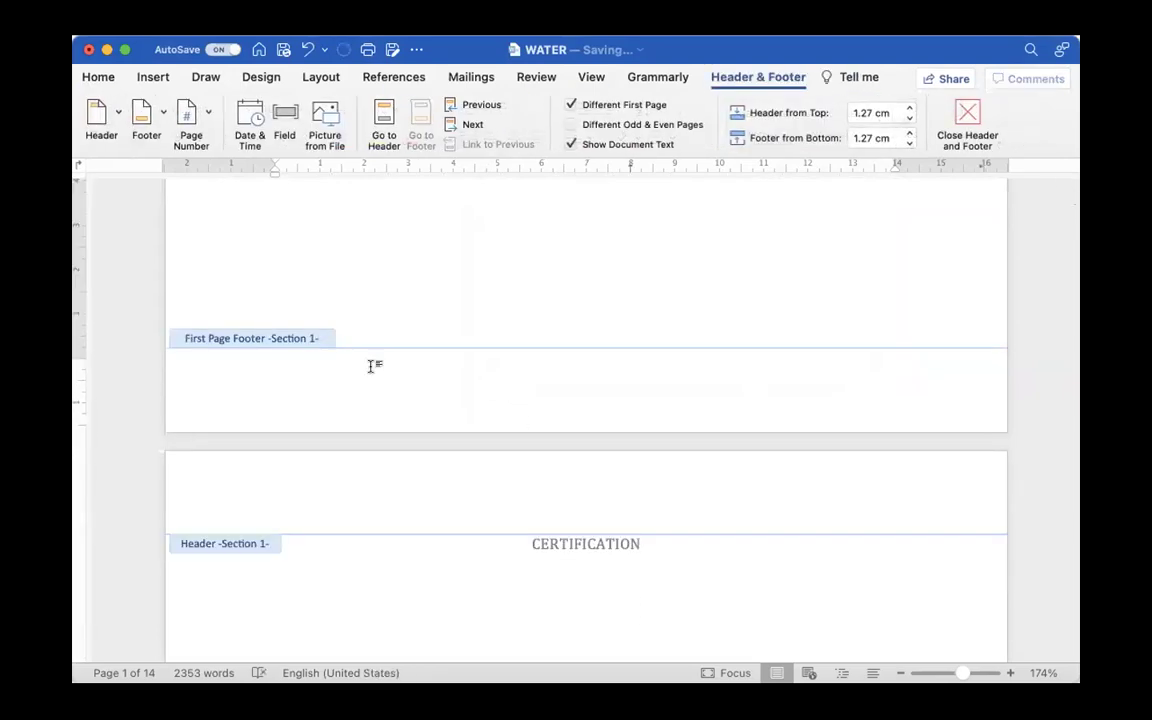
scroll(283, 370, "up", 10)
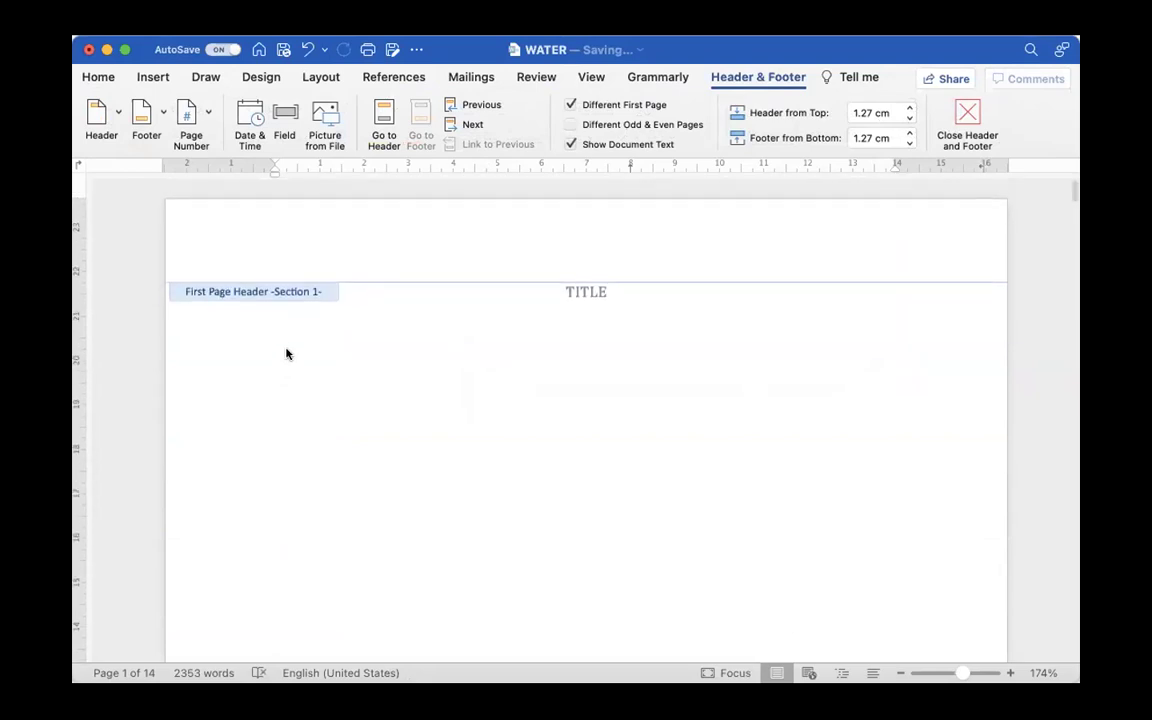
scroll(286, 354, "down", 10)
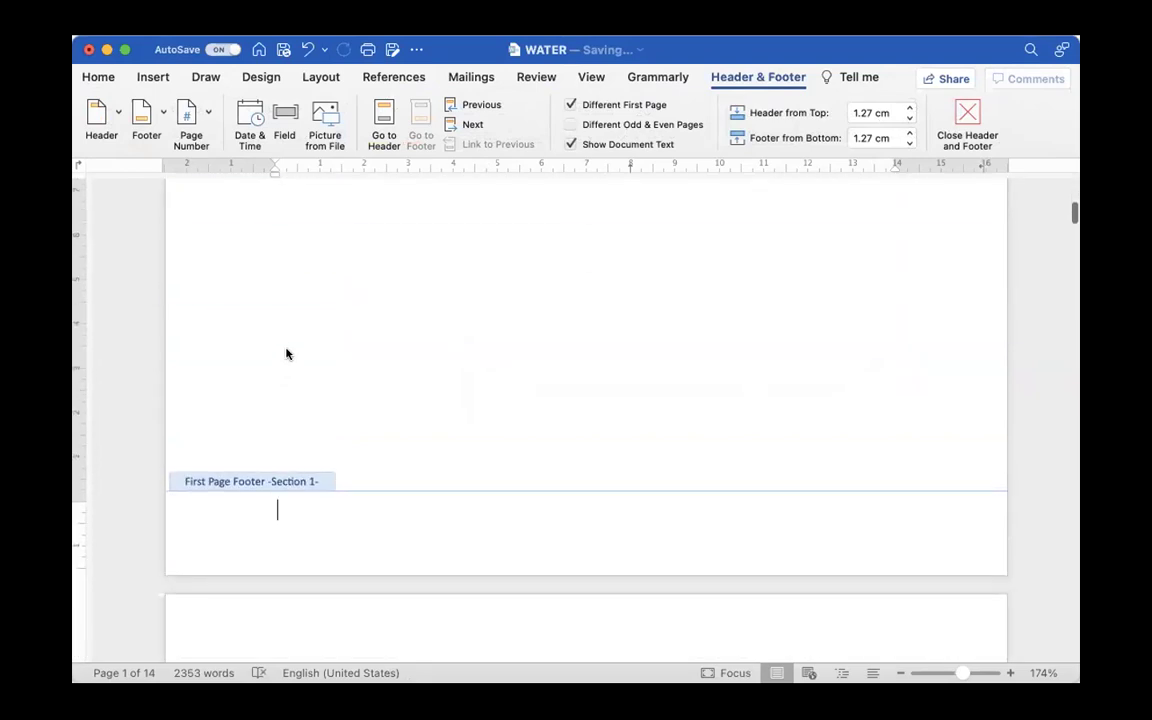
left_click(209, 113)
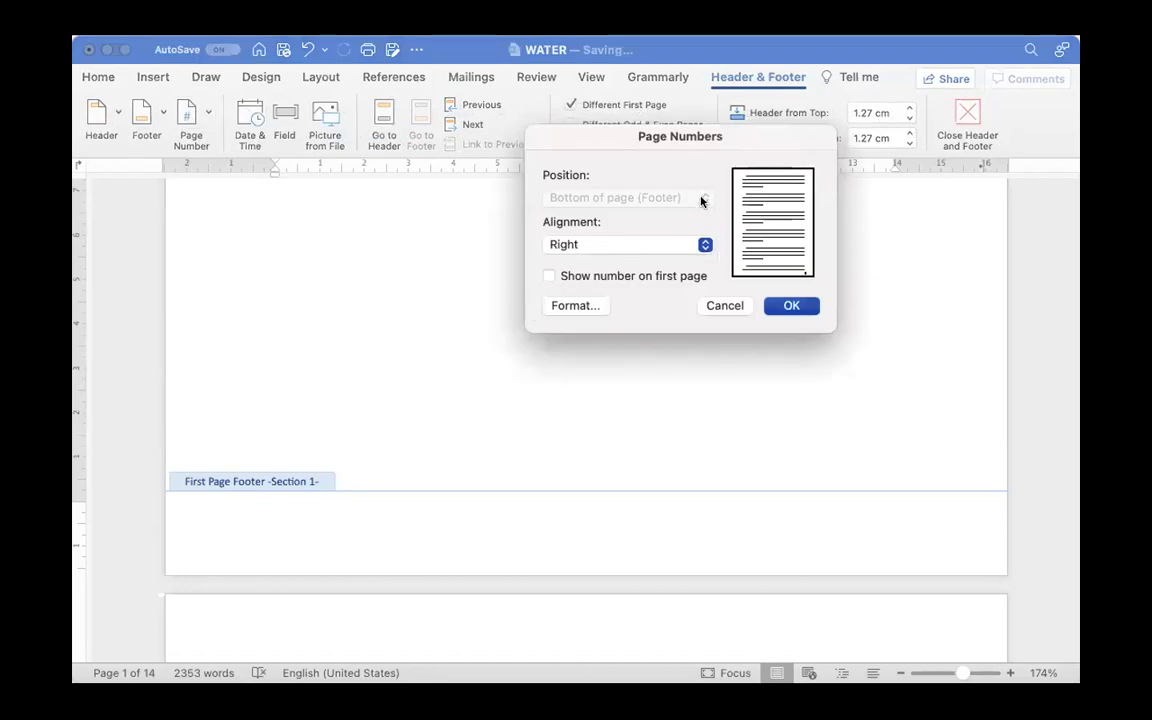
left_click(783, 309)
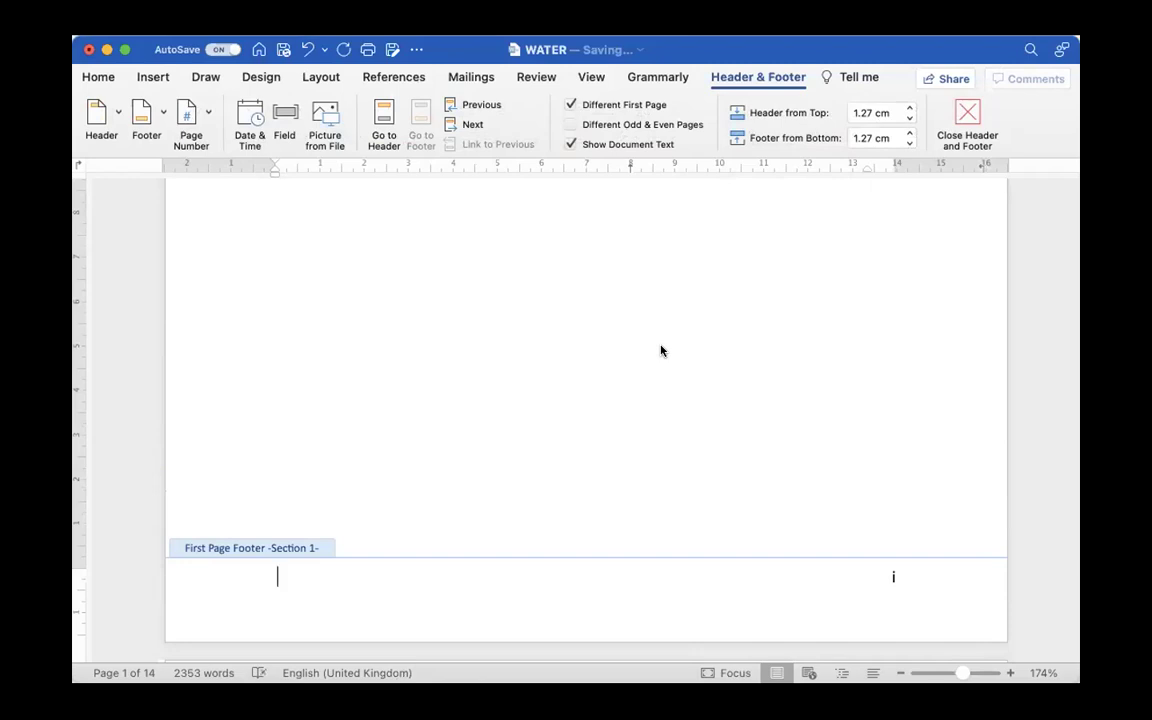
scroll(660, 350, "down", 5)
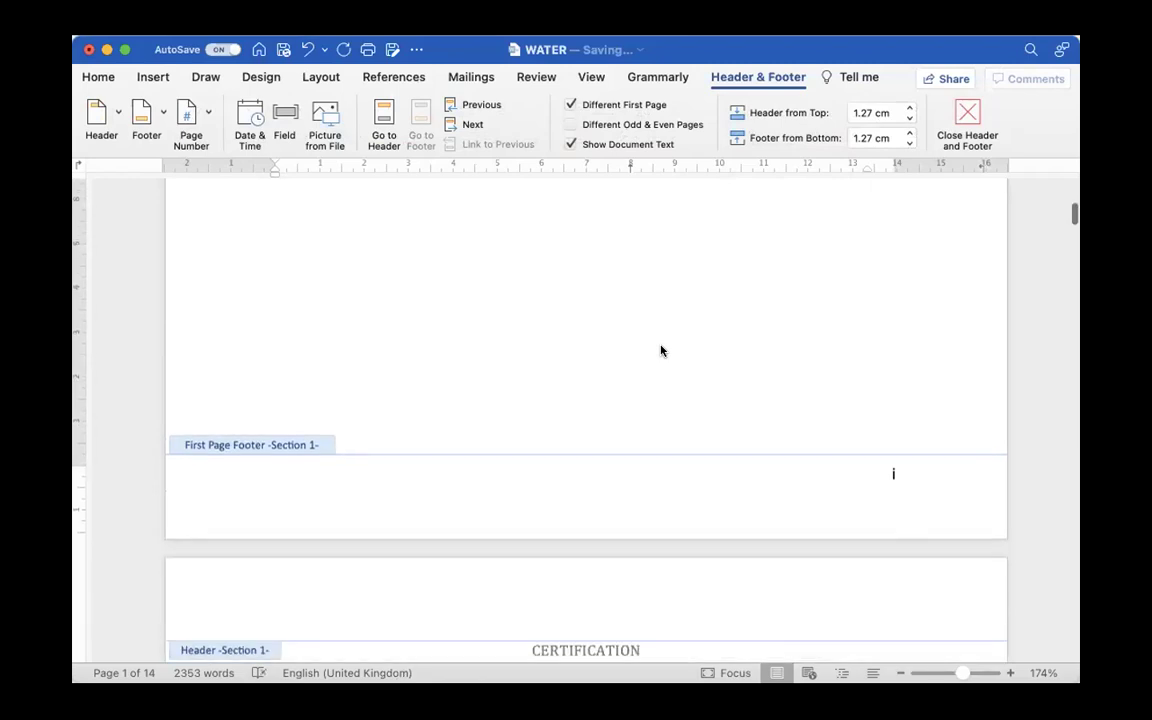
double_click(660, 247)
scroll(660, 247, "down", 15)
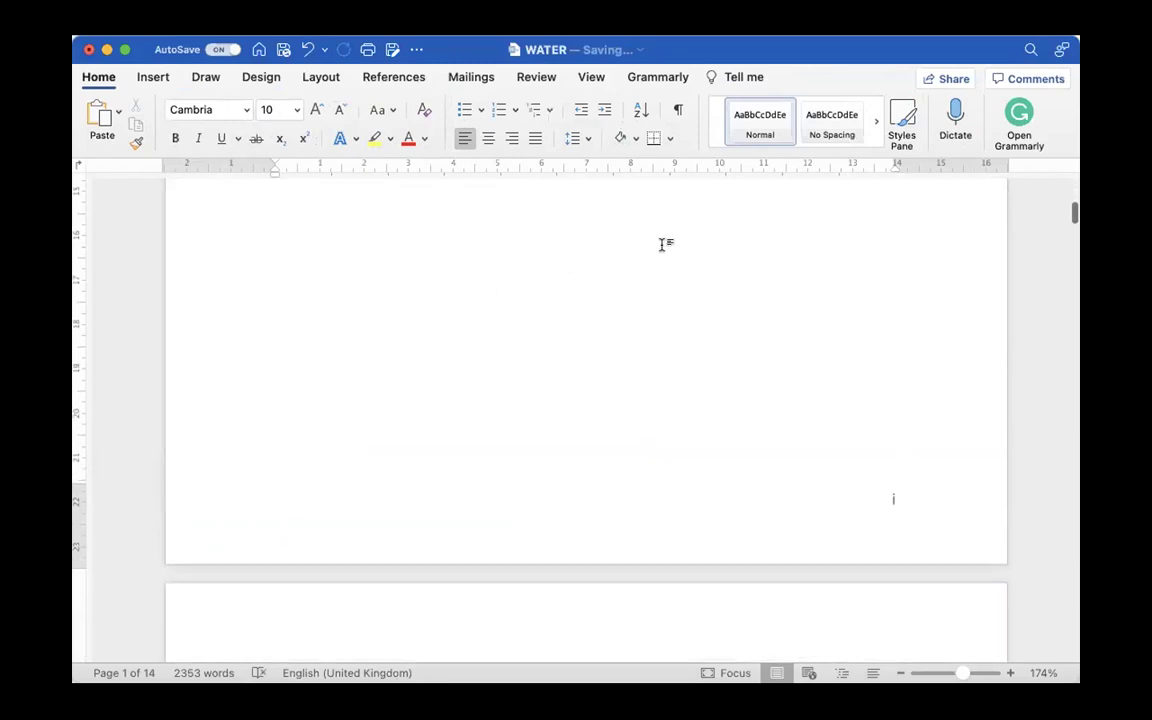
Step: Undo one change, check footers ii and iii on the preliminary pages, and move toward CHAPTER 1
scroll(660, 247, "down", 15)
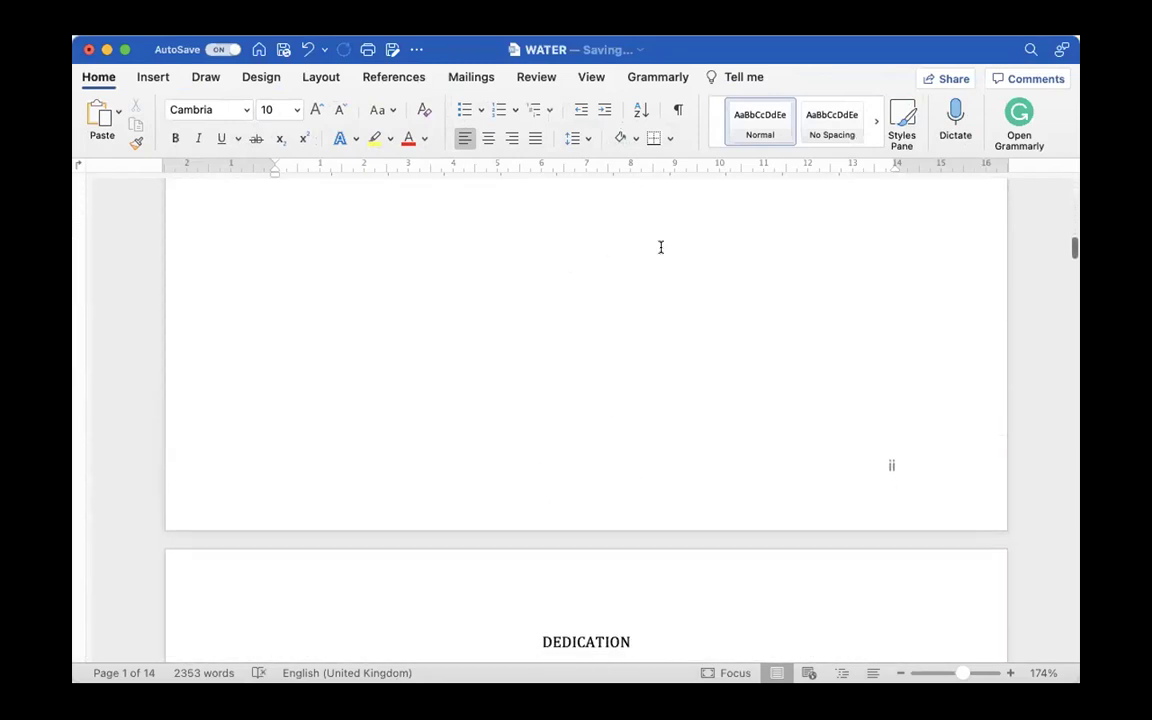
key("super+z")
scroll(663, 245, "up", 3)
scroll(660, 247, "down", 15)
scroll(660, 247, "down", 5)
scroll(660, 247, "down", 4)
scroll(660, 247, "down", 4)
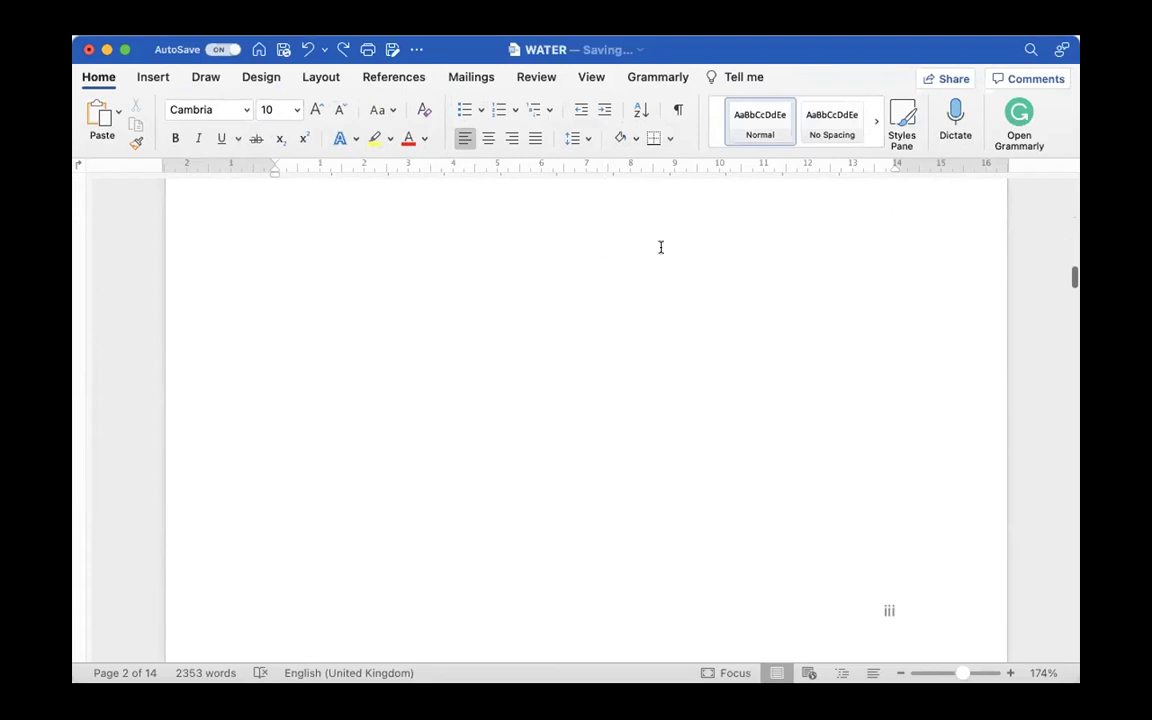
key("Down")
key("Down")
key("Down")
key("Down")
key("Down")
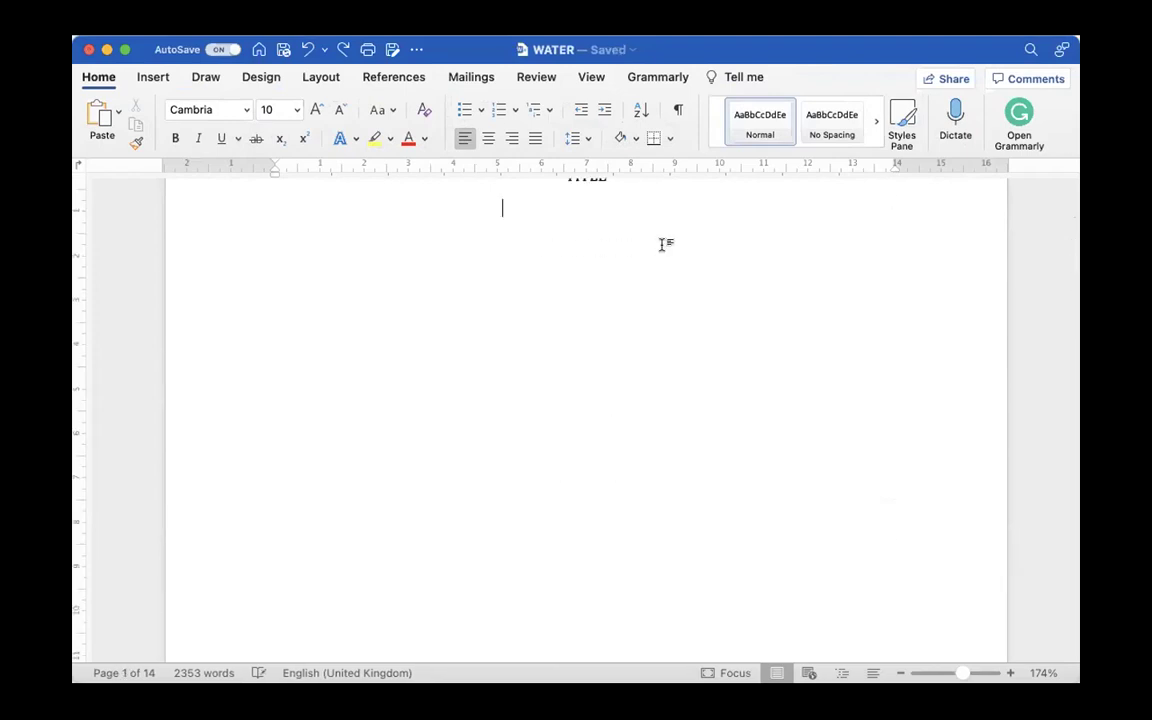
scroll(662, 244, "down", 2)
scroll(662, 244, "up", 10)
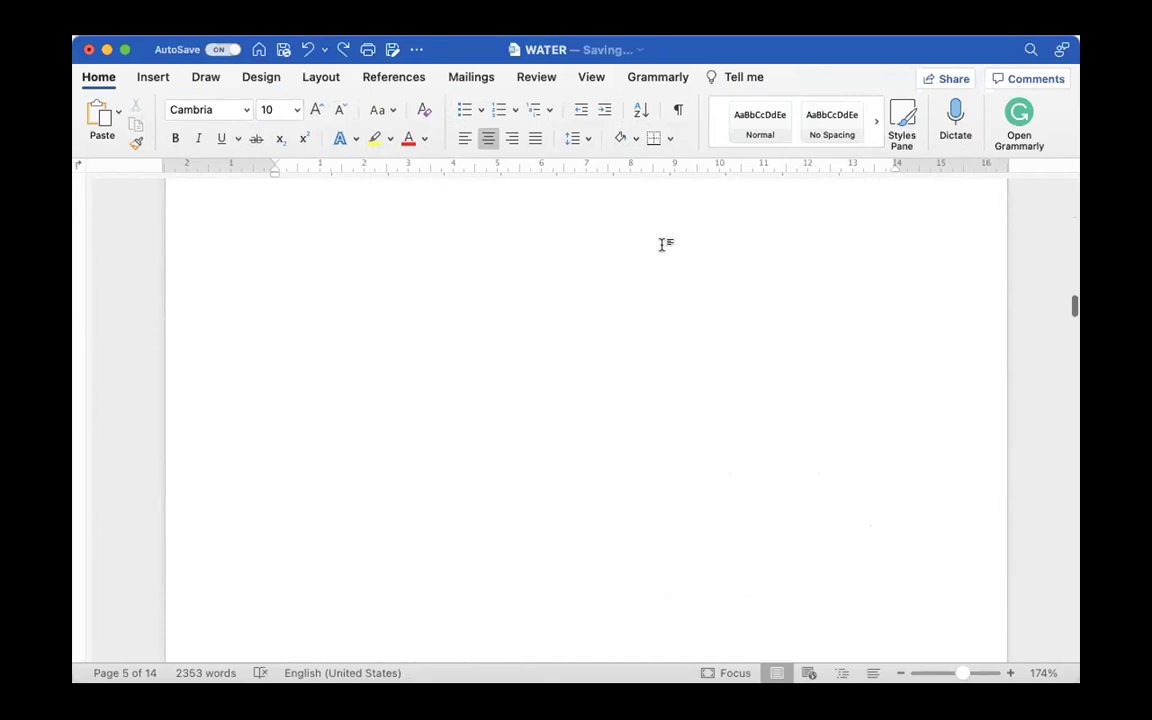
scroll(662, 244, "up", 15)
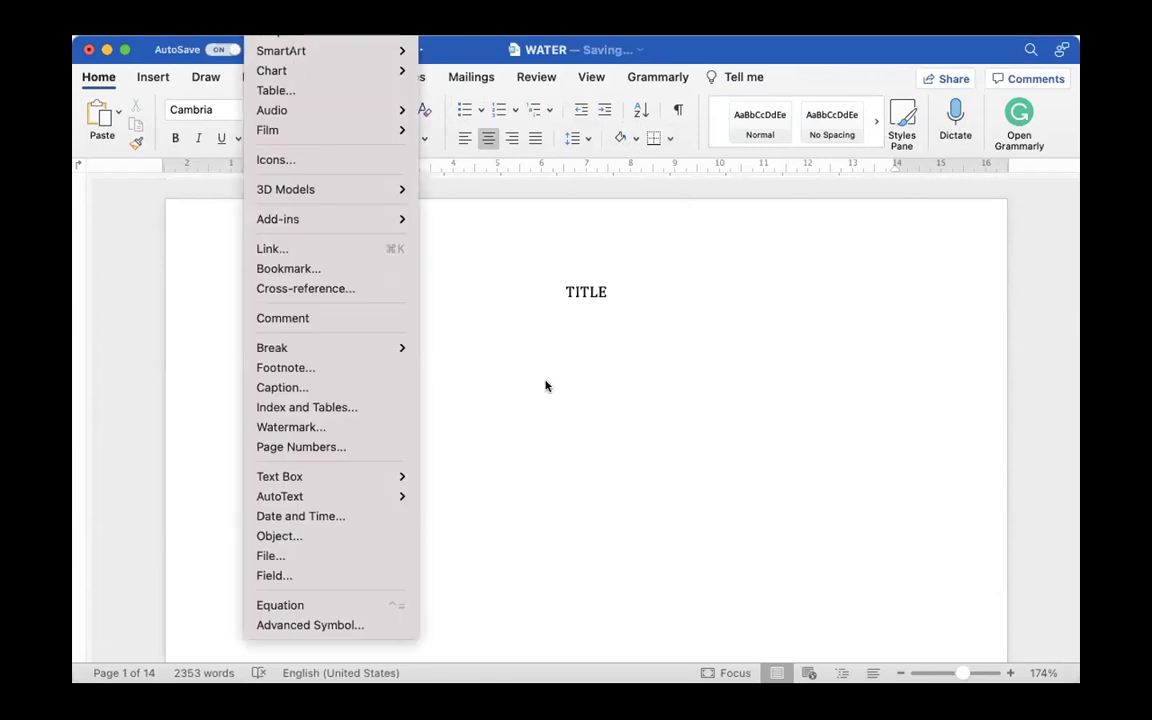
Step: Reapply bottom-right page numbers in i, ii, iii format, with none on the TITLE page
left_click(540, 365)
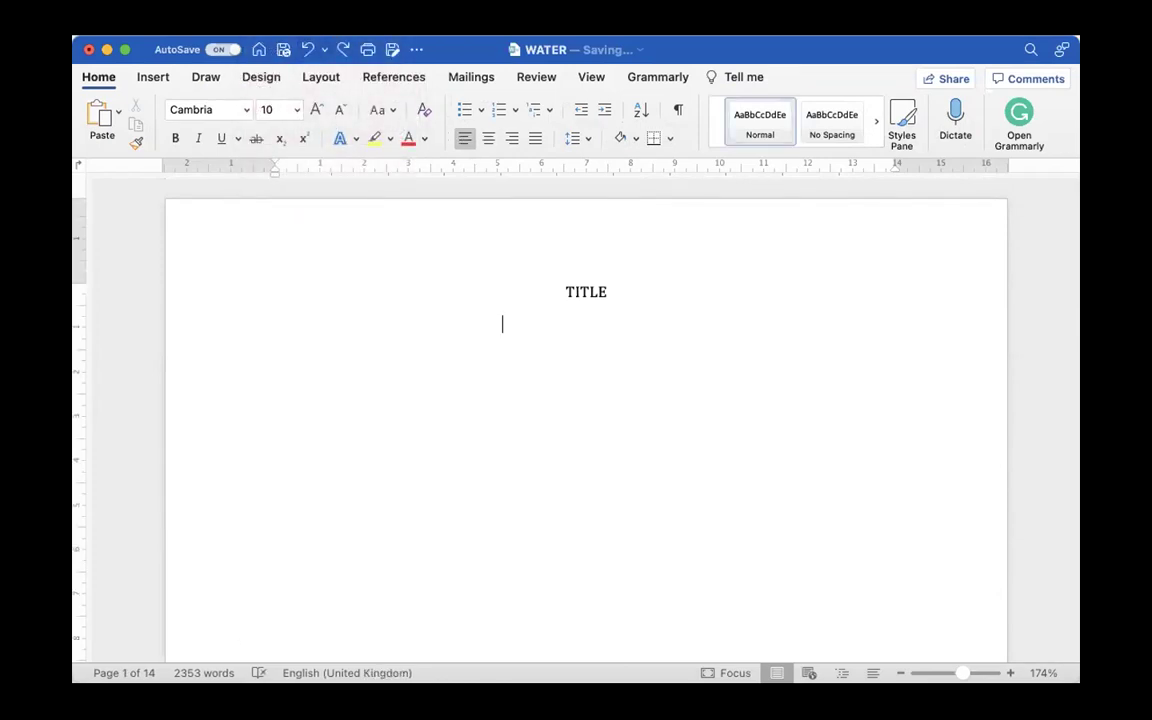
left_click(265, 15)
left_click(349, 449)
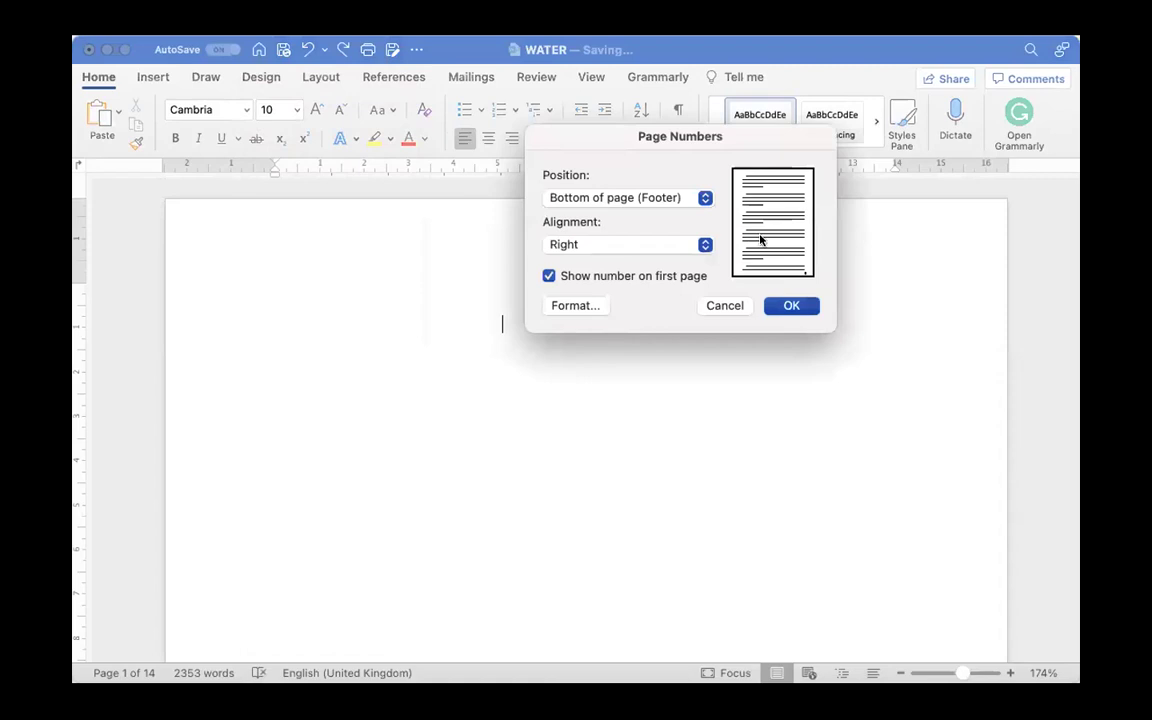
left_click(599, 277)
left_click(589, 305)
left_click(739, 155)
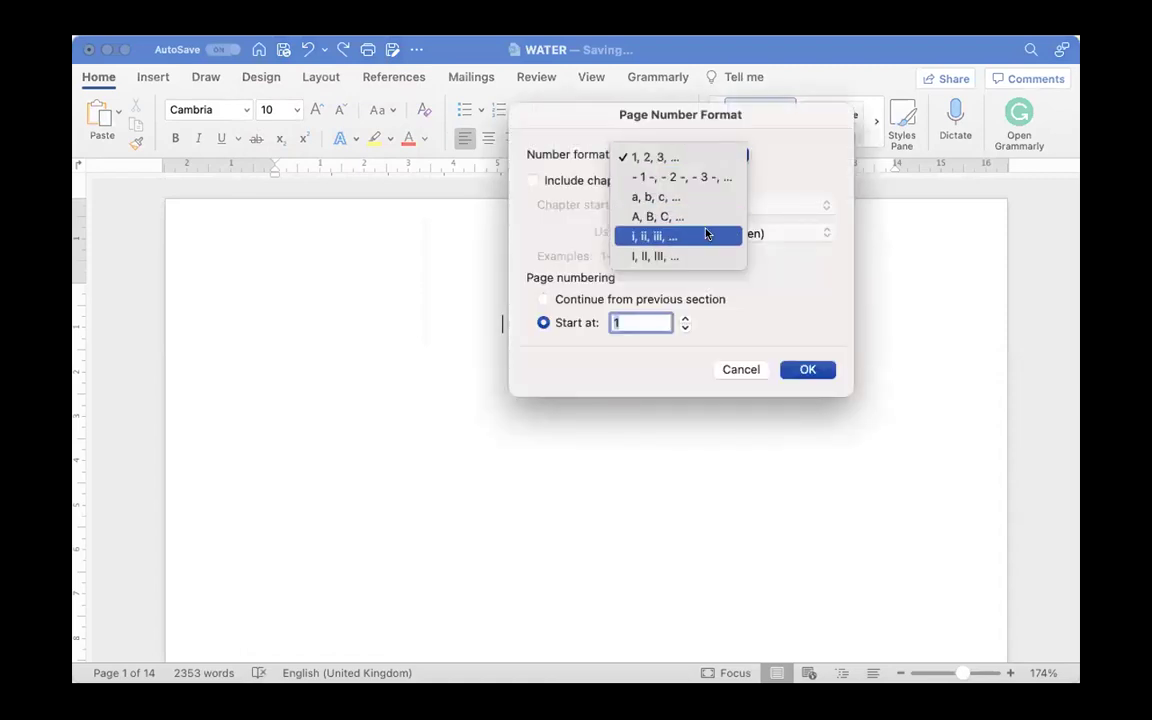
left_click(707, 234)
left_click(805, 370)
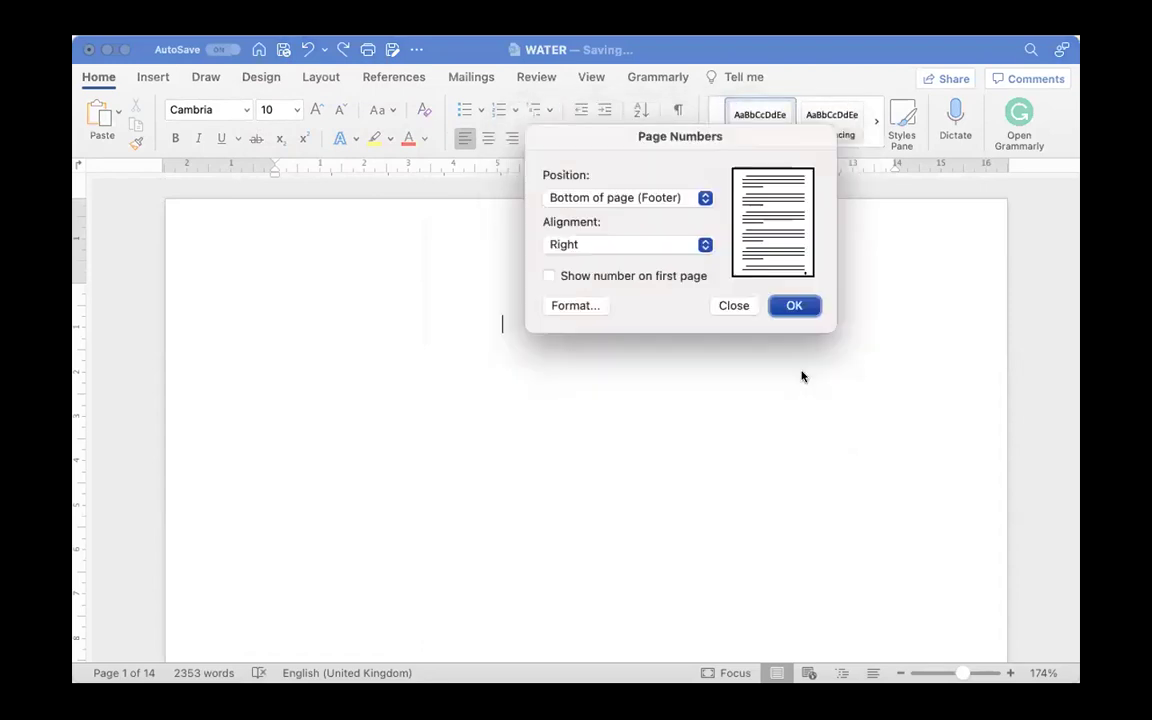
left_click(791, 305)
Step: Scroll past the preliminary page numbered iv to where CHAPTER 1 begins
scroll(661, 513, "down", 3)
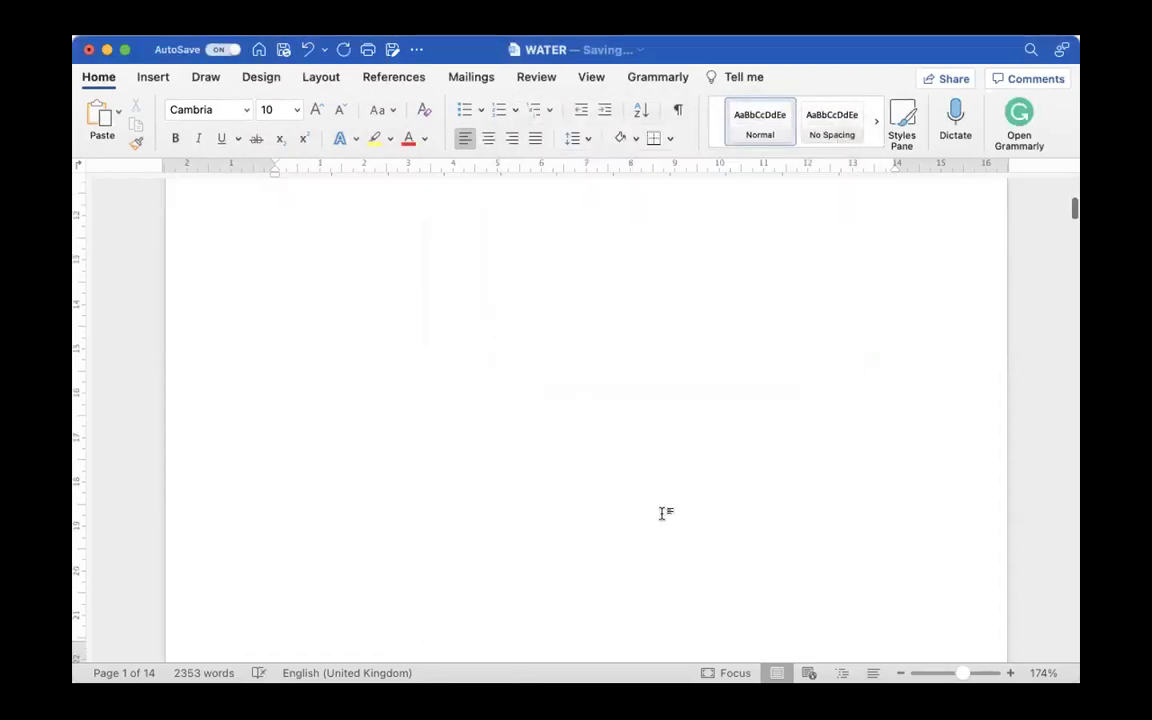
scroll(660, 514, "down", 8)
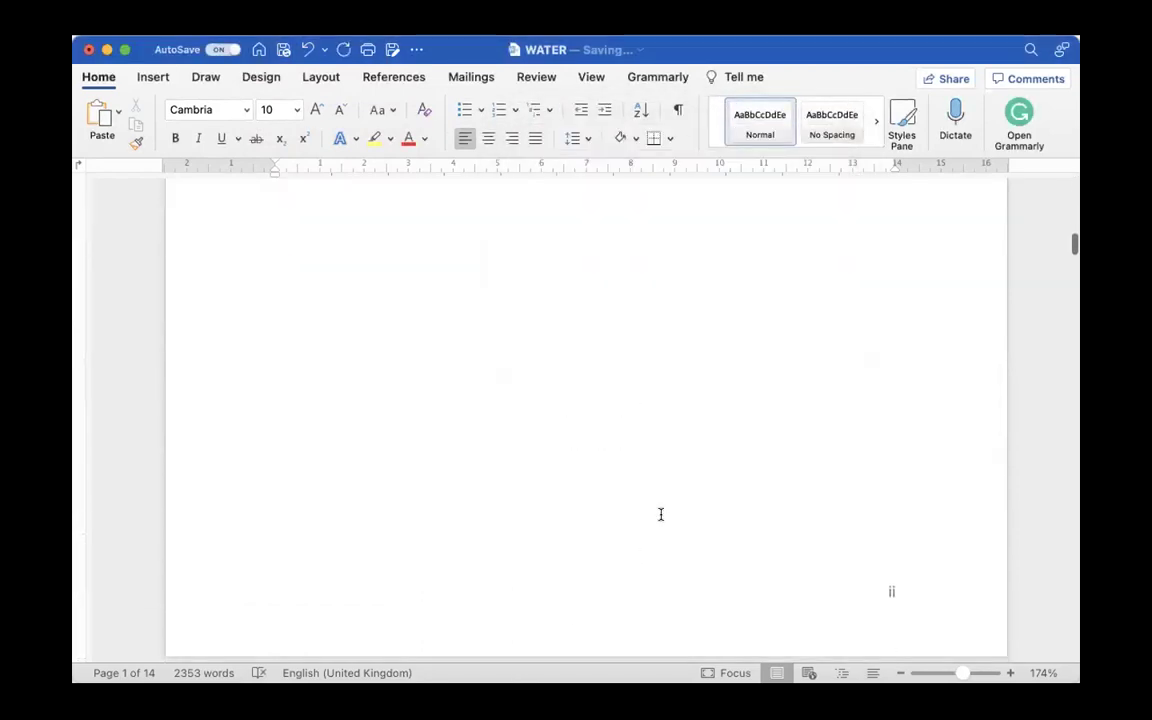
scroll(661, 513, "up", 10)
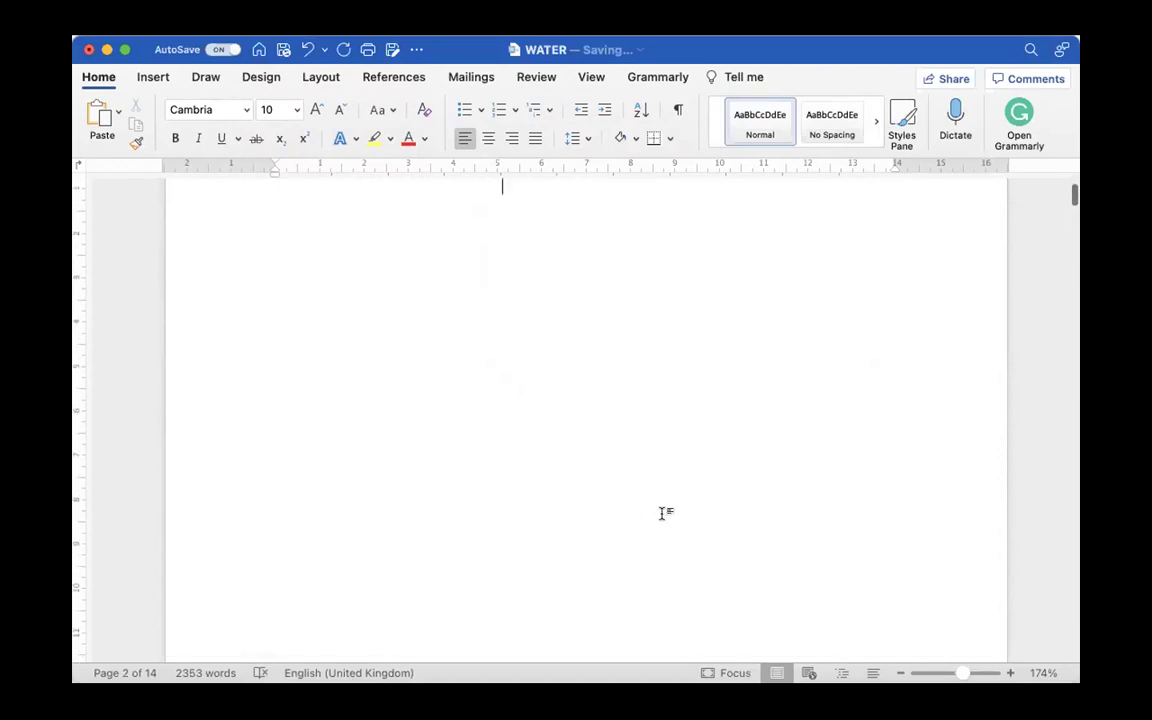
scroll(660, 514, "down", 6)
scroll(660, 514, "down", 4)
scroll(660, 514, "up", 2)
scroll(660, 514, "down", 4)
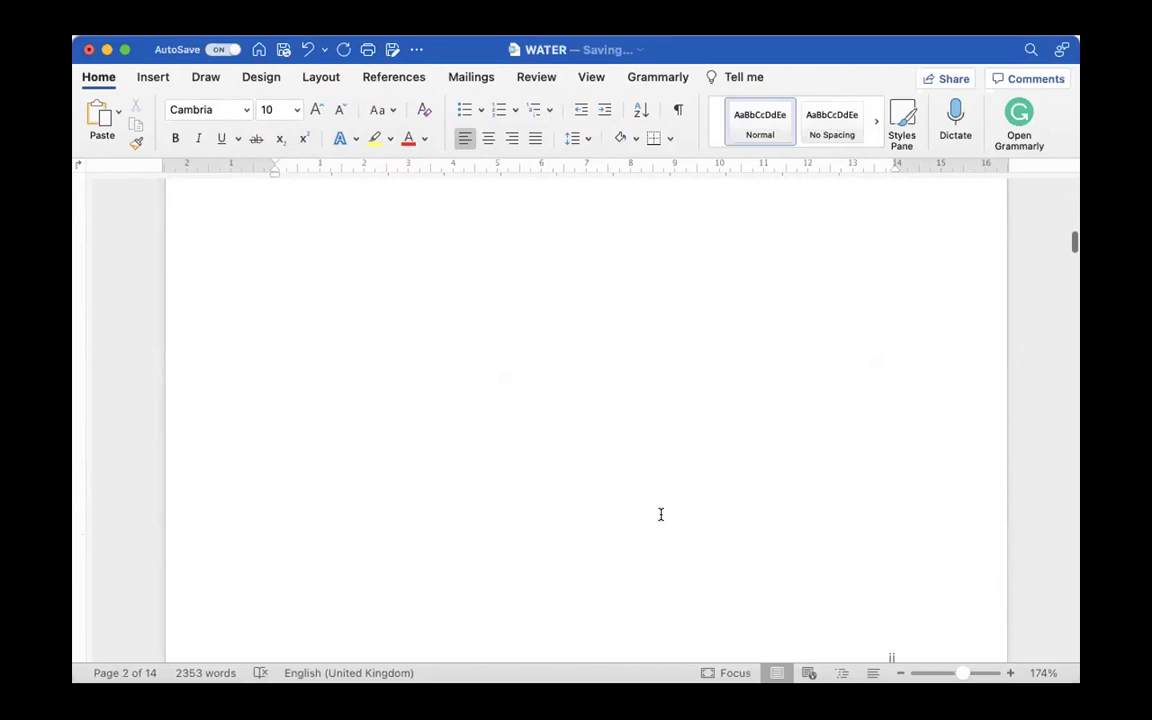
scroll(660, 514, "down", 2)
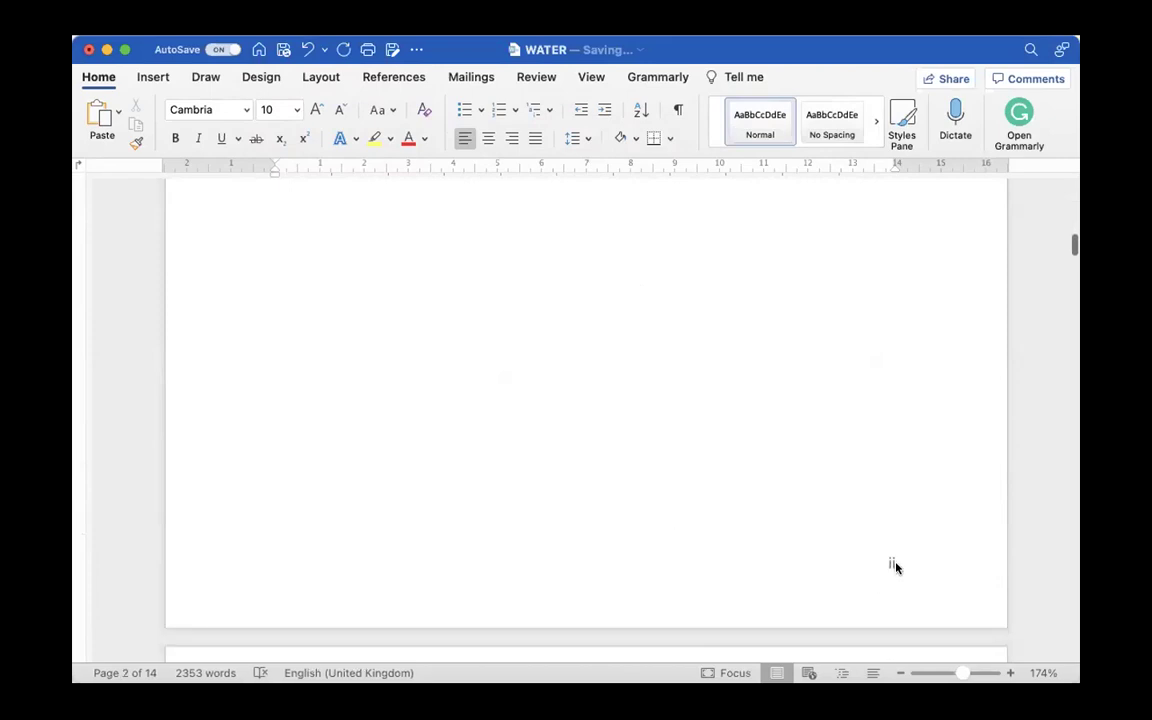
scroll(602, 537, "down", 10)
scroll(603, 539, "down", 15)
scroll(603, 541, "down", 15)
scroll(603, 540, "down", 7)
scroll(602, 540, "up", 20)
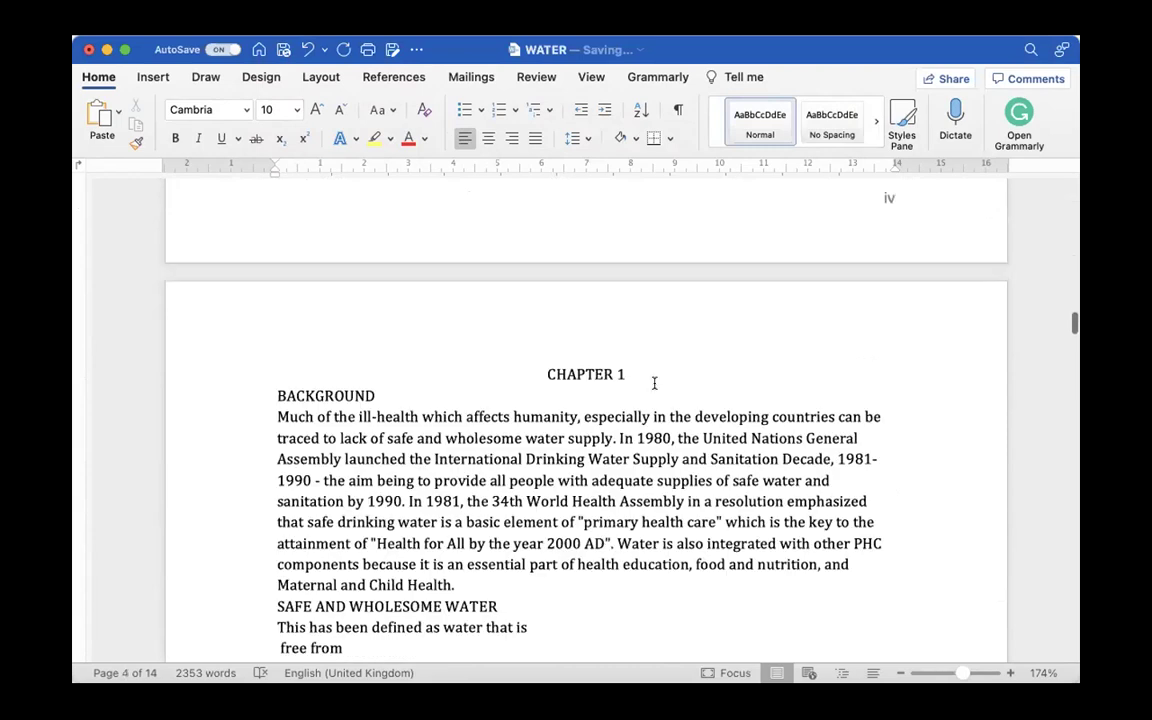
Step: With the cursor in CHAPTER 1, bring up Page Numbers and turn on Show number on first page
left_click(638, 368)
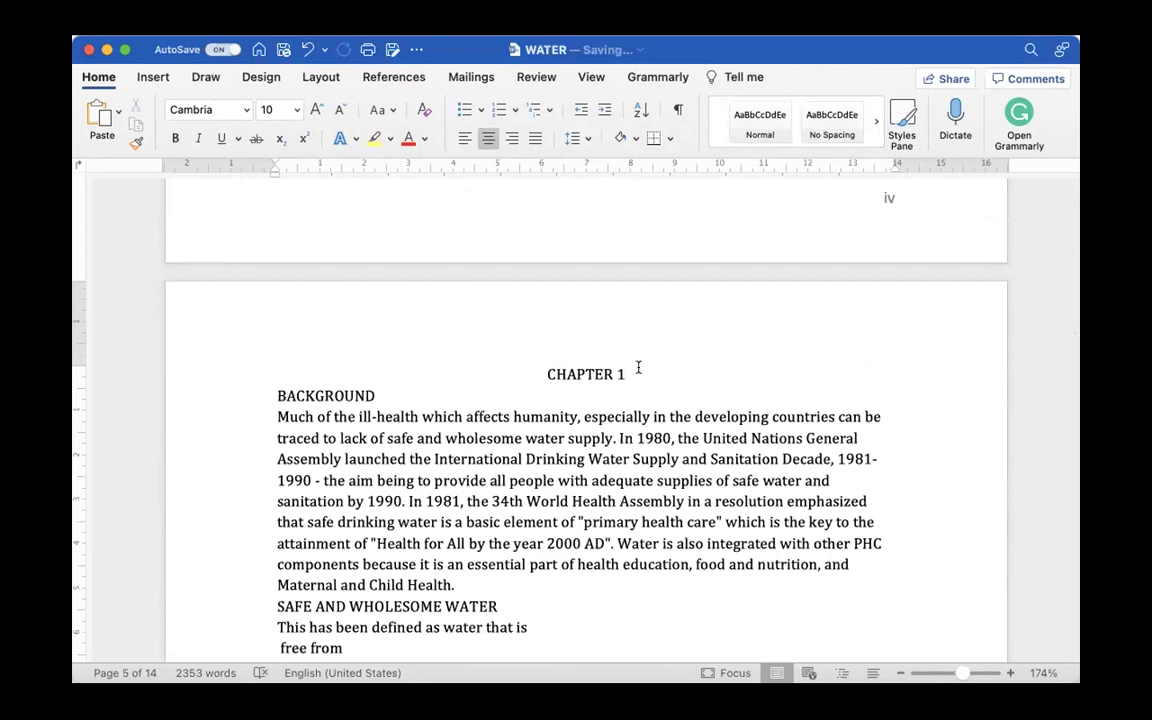
key("Down")
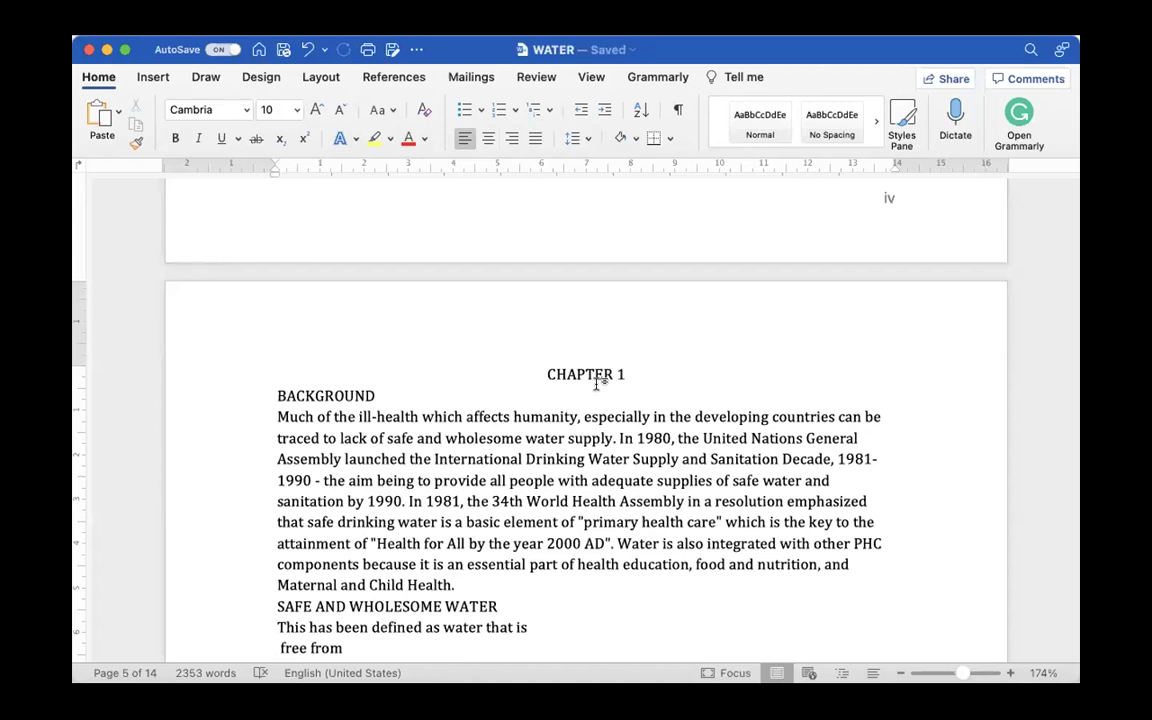
left_click(270, 20)
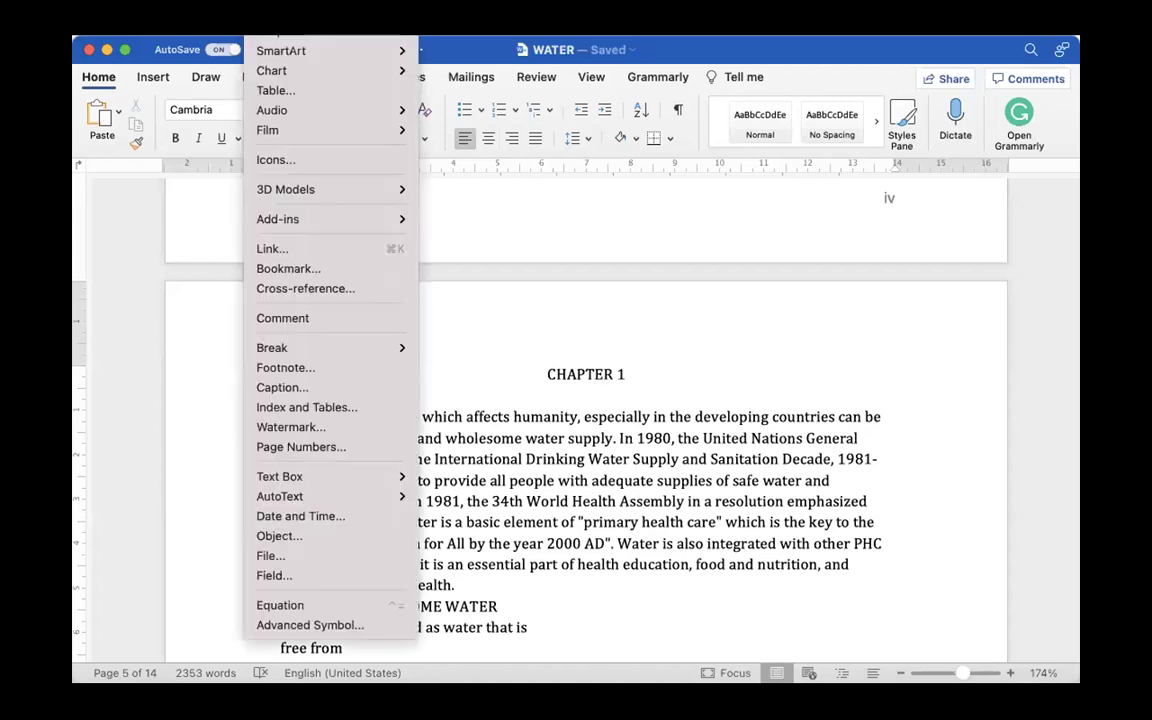
mouse_move(314, 347)
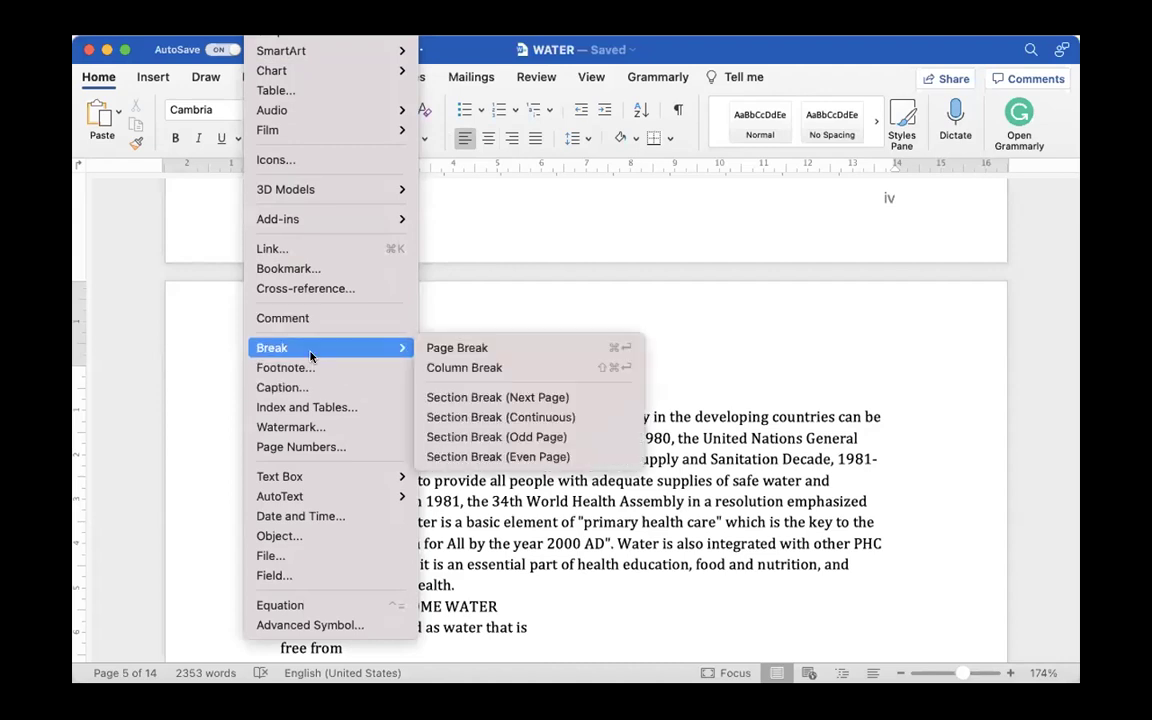
left_click(355, 447)
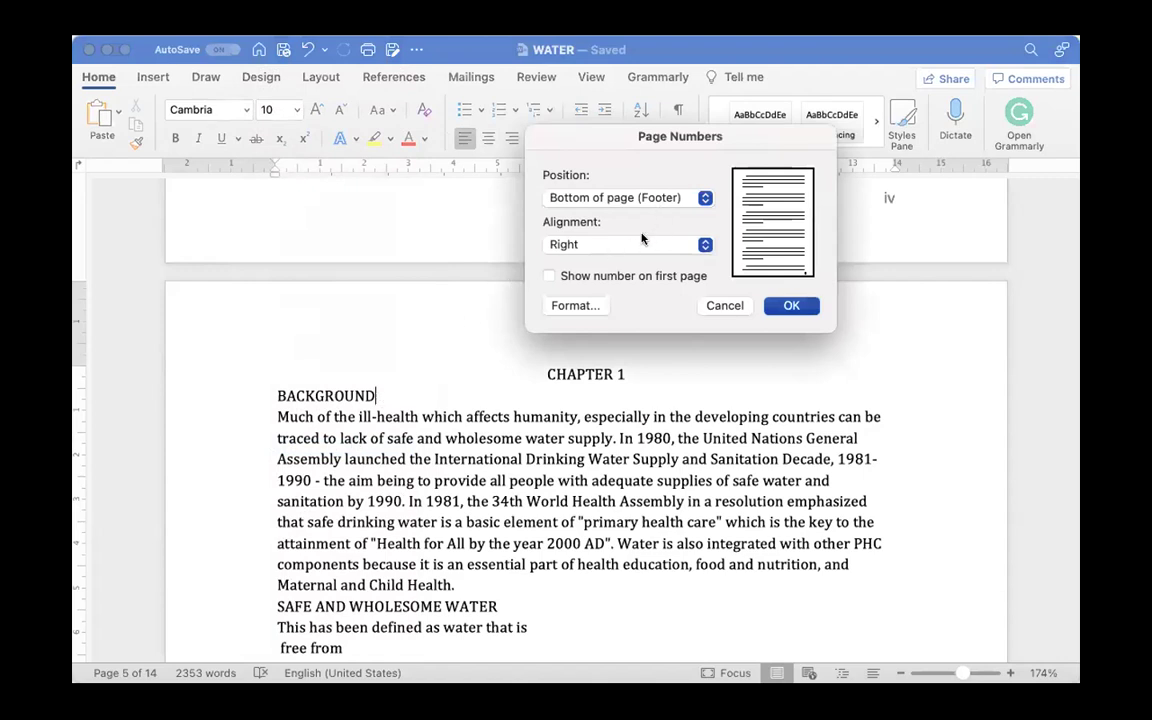
left_click(615, 278)
Step: Format the page numbers as Arabic 1, 2, 3 starting at 1, and apply them
left_click(588, 307)
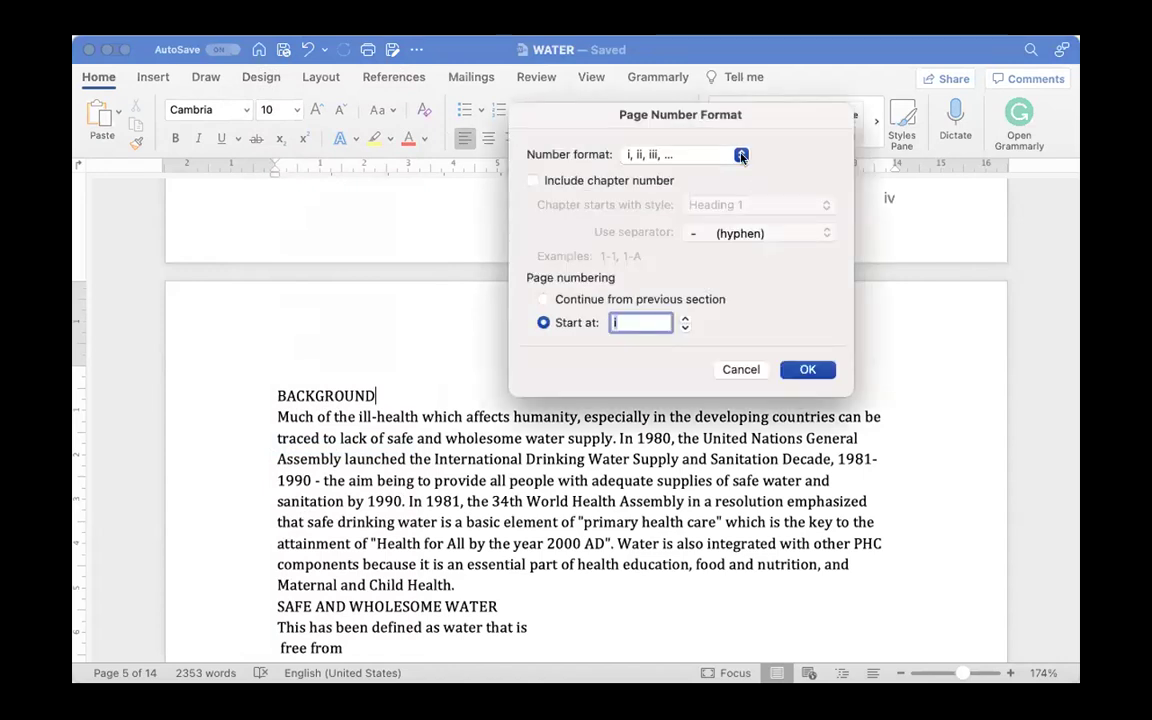
left_click(741, 156)
left_click(718, 82)
left_click(668, 302)
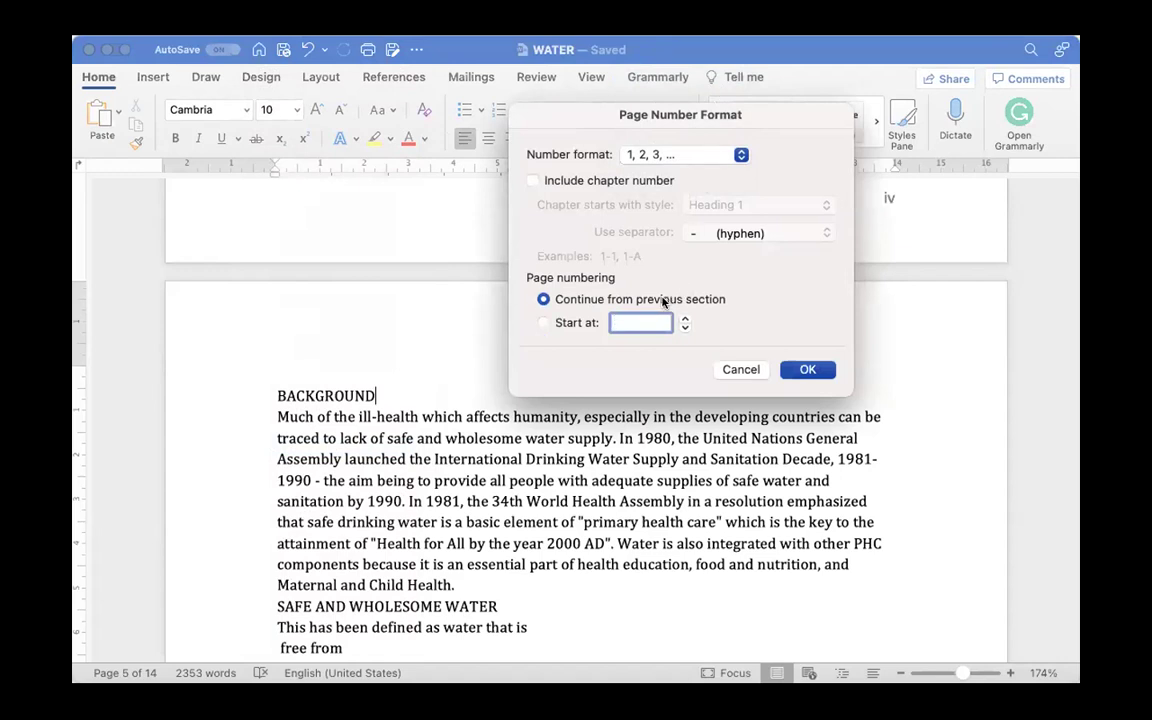
left_click(581, 322)
left_click(806, 369)
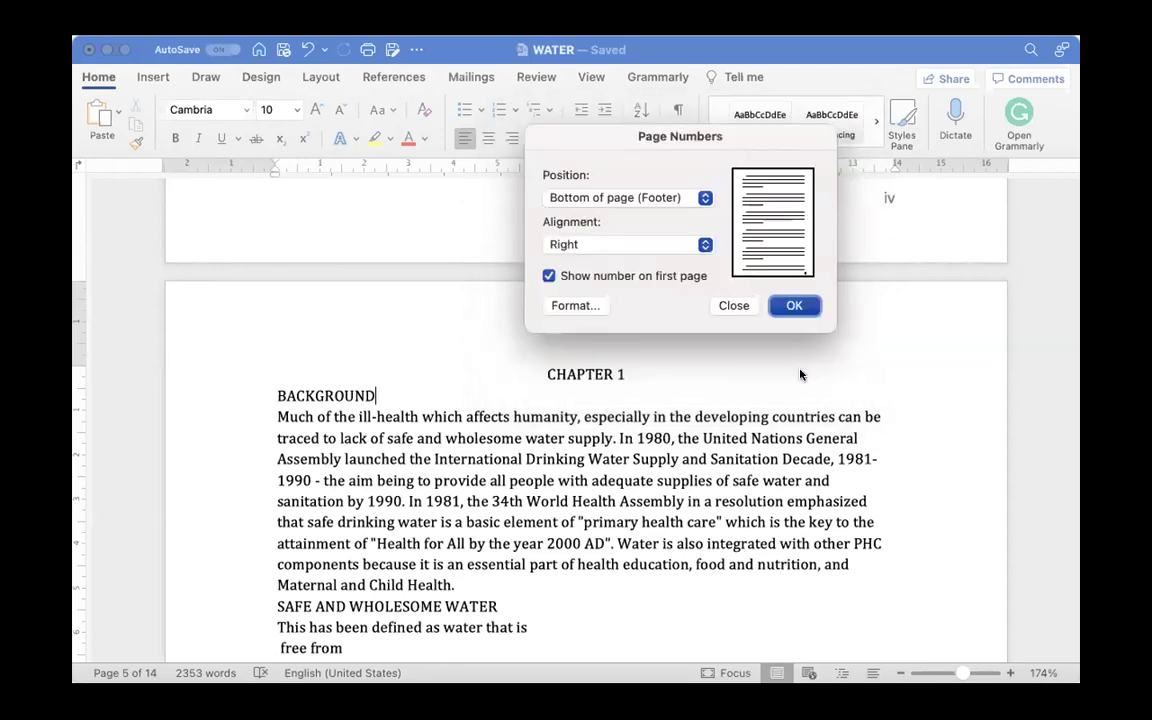
left_click(792, 308)
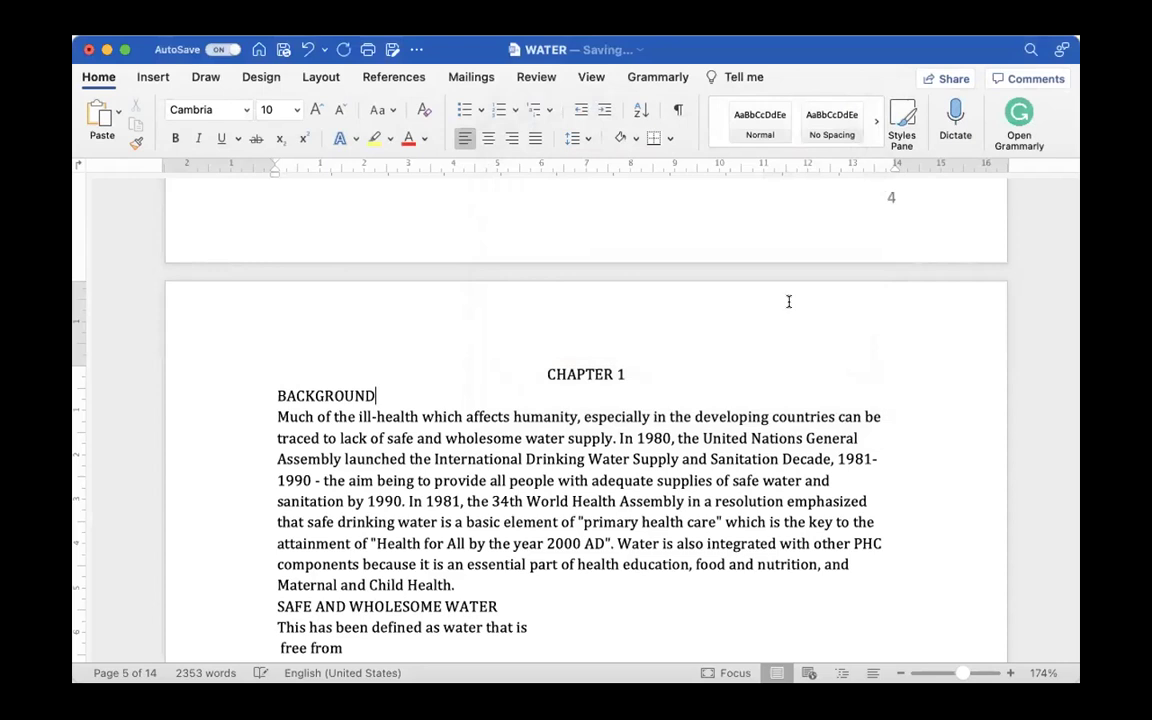
Step: Insert a Section Break (Next Page) just before the CHAPTER 1 heading
scroll(742, 399, "down", 15)
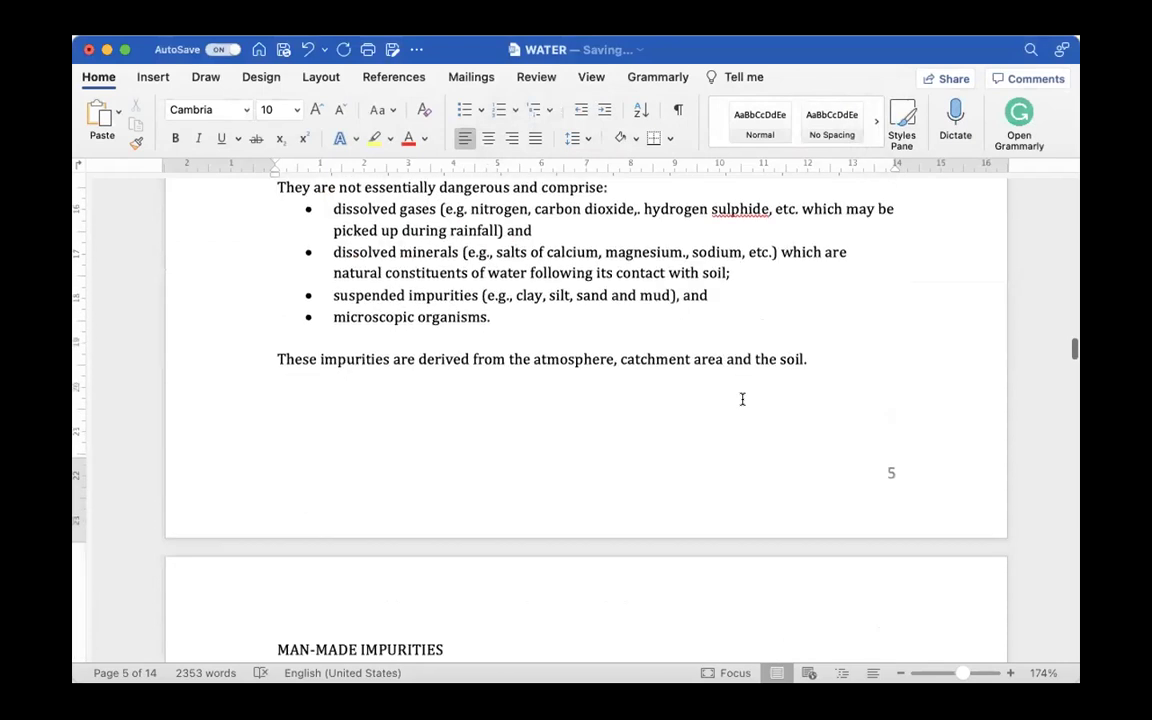
scroll(742, 399, "up", 10)
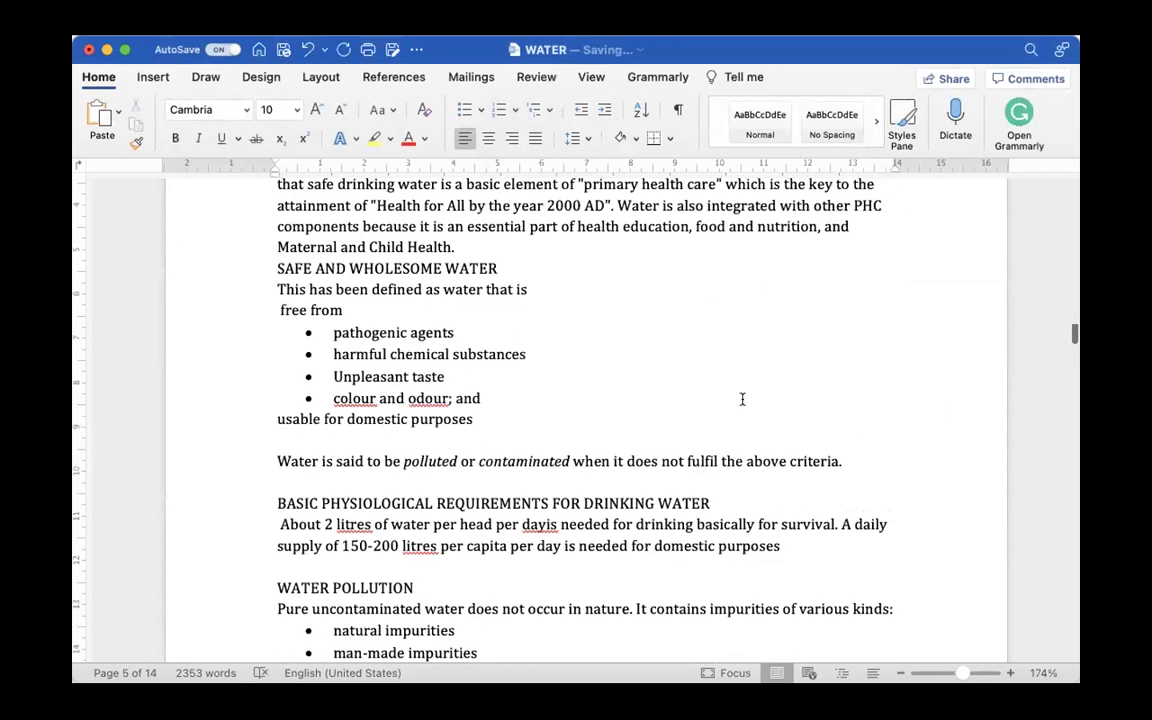
scroll(740, 399, "down", 8)
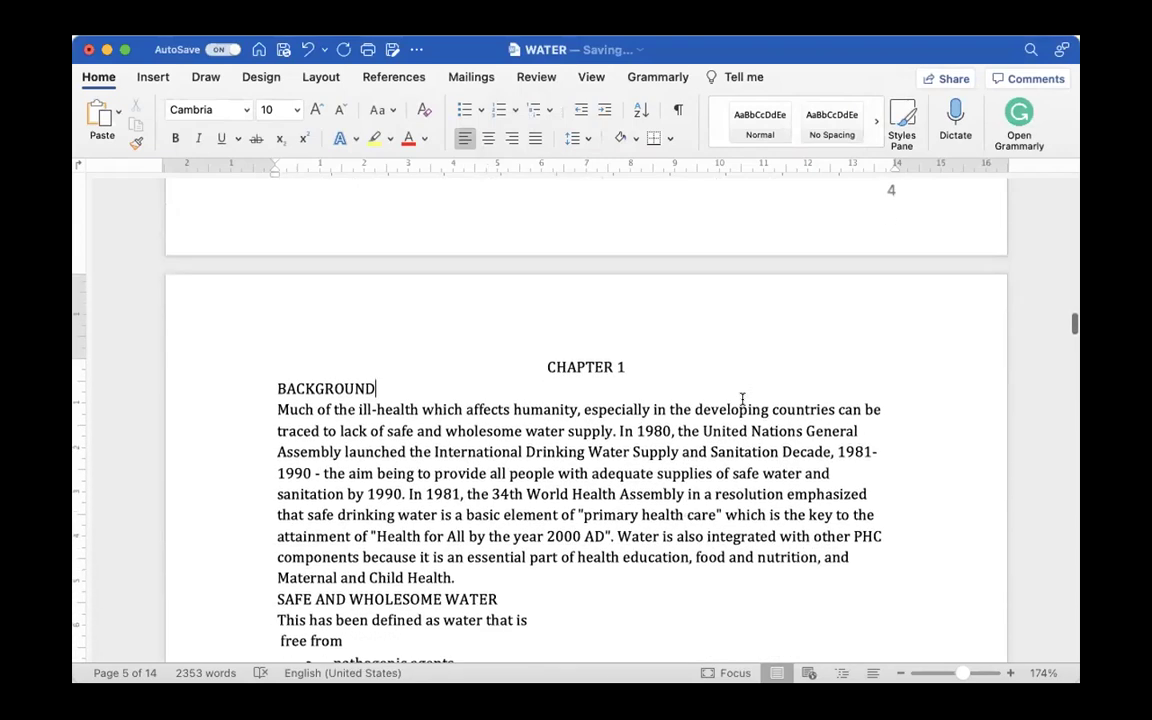
left_click(546, 357)
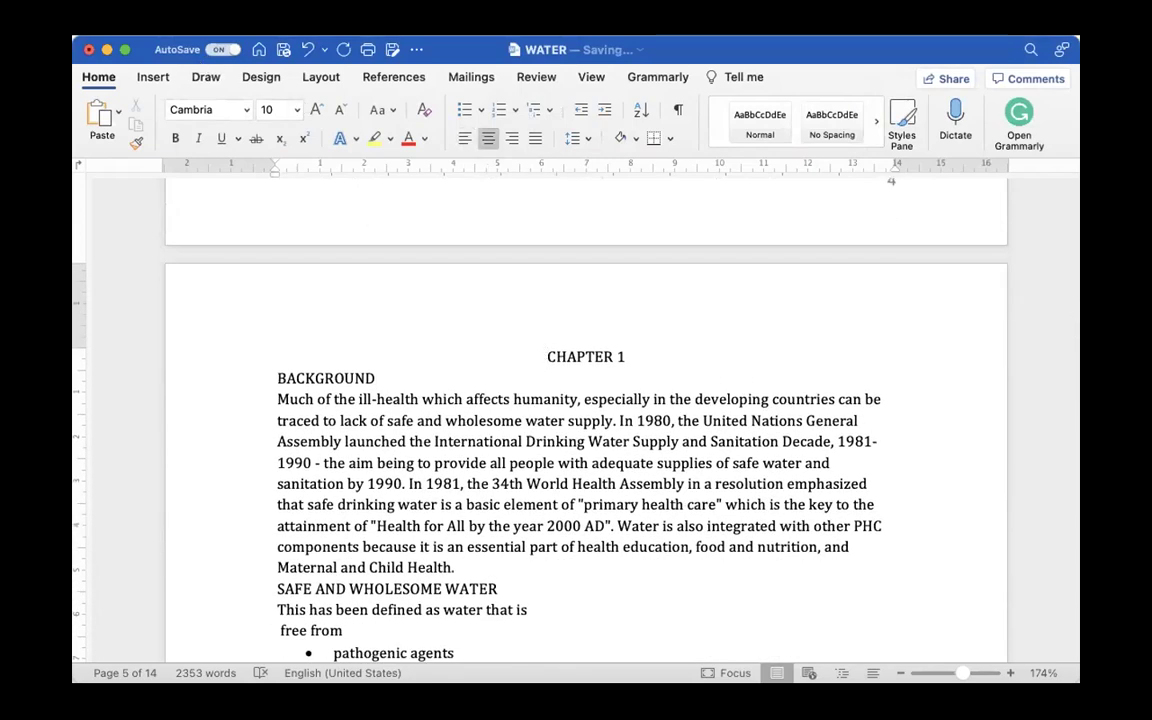
left_click(265, 20)
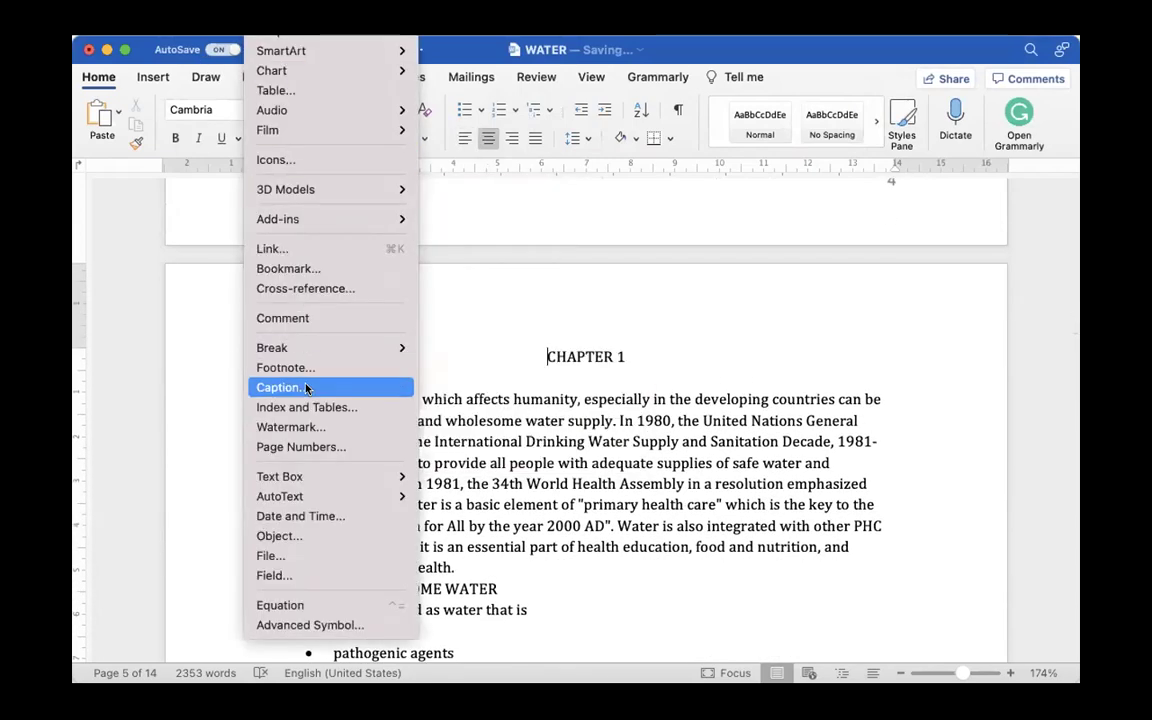
mouse_move(309, 347)
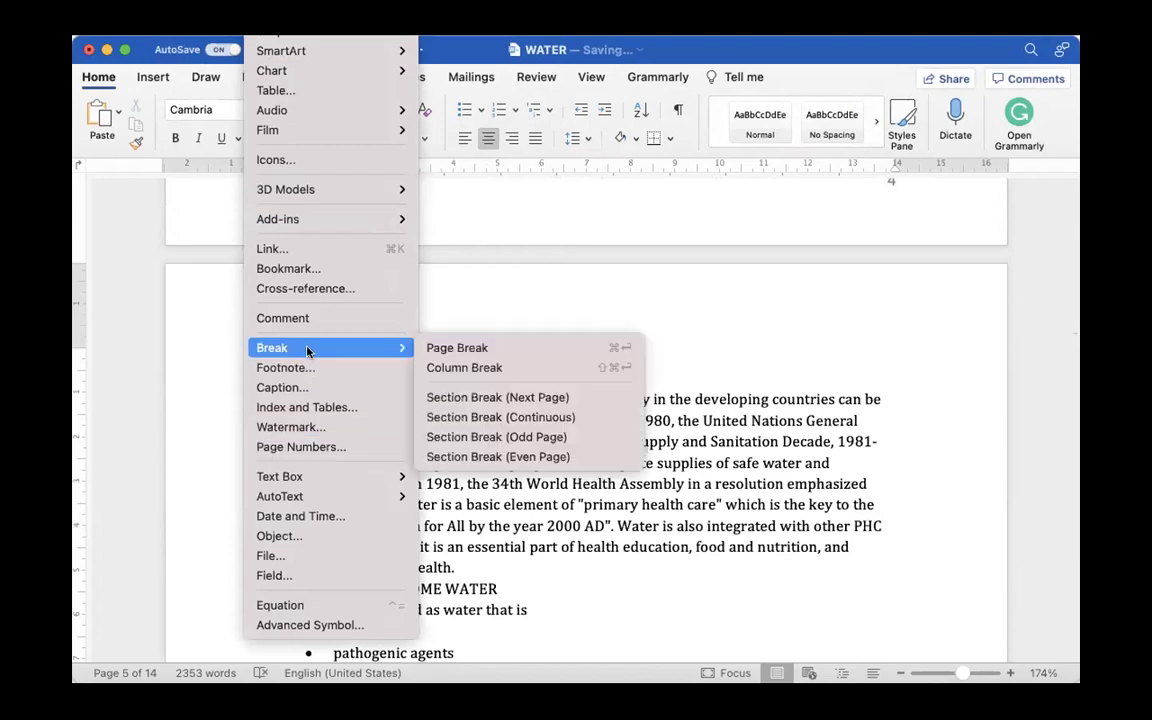
left_click(471, 397)
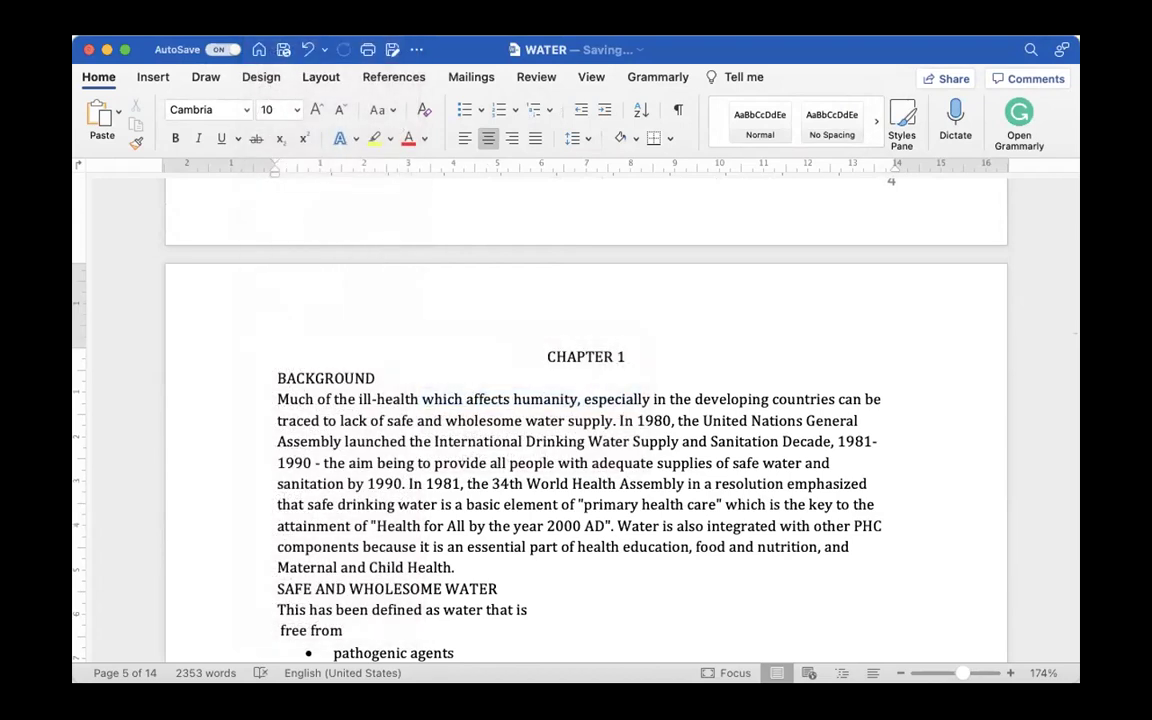
left_click(265, 20)
mouse_move(309, 347)
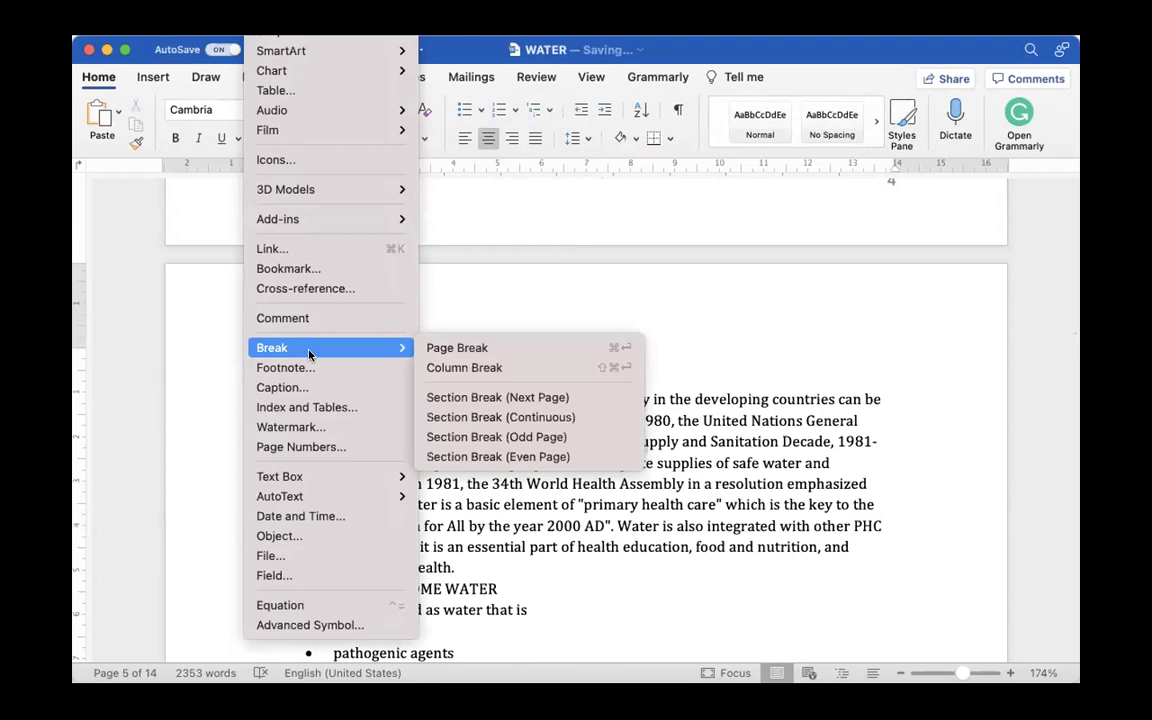
left_click(489, 399)
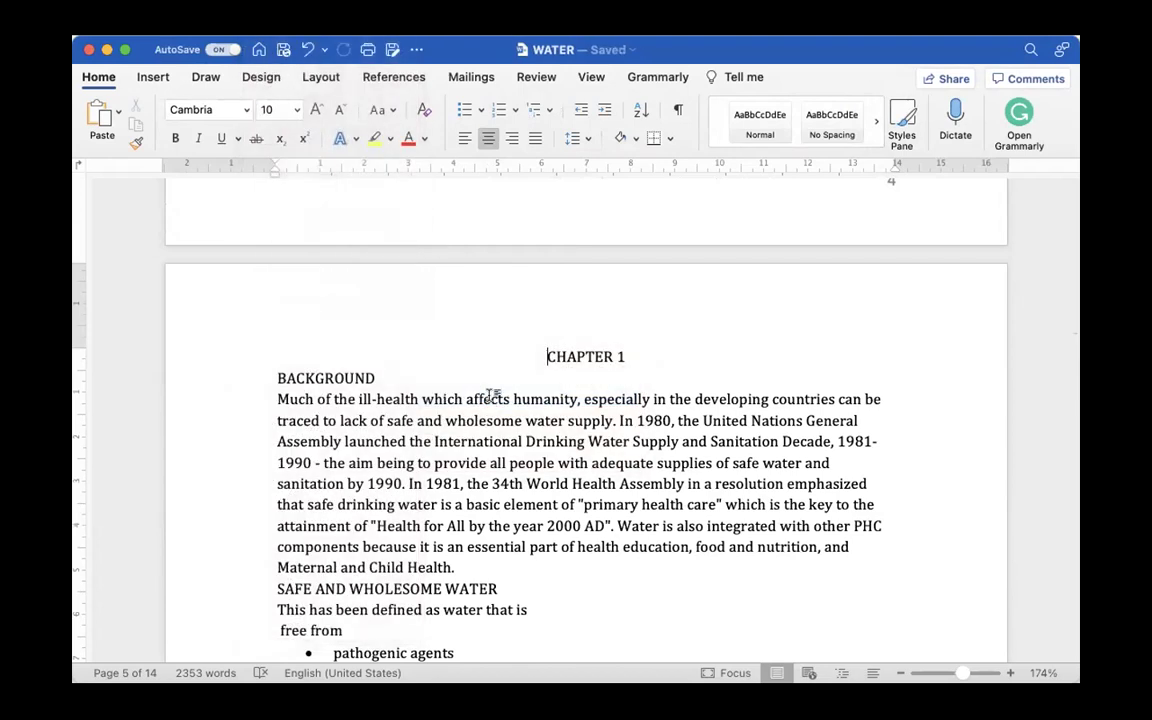
scroll(488, 396, "down", 15)
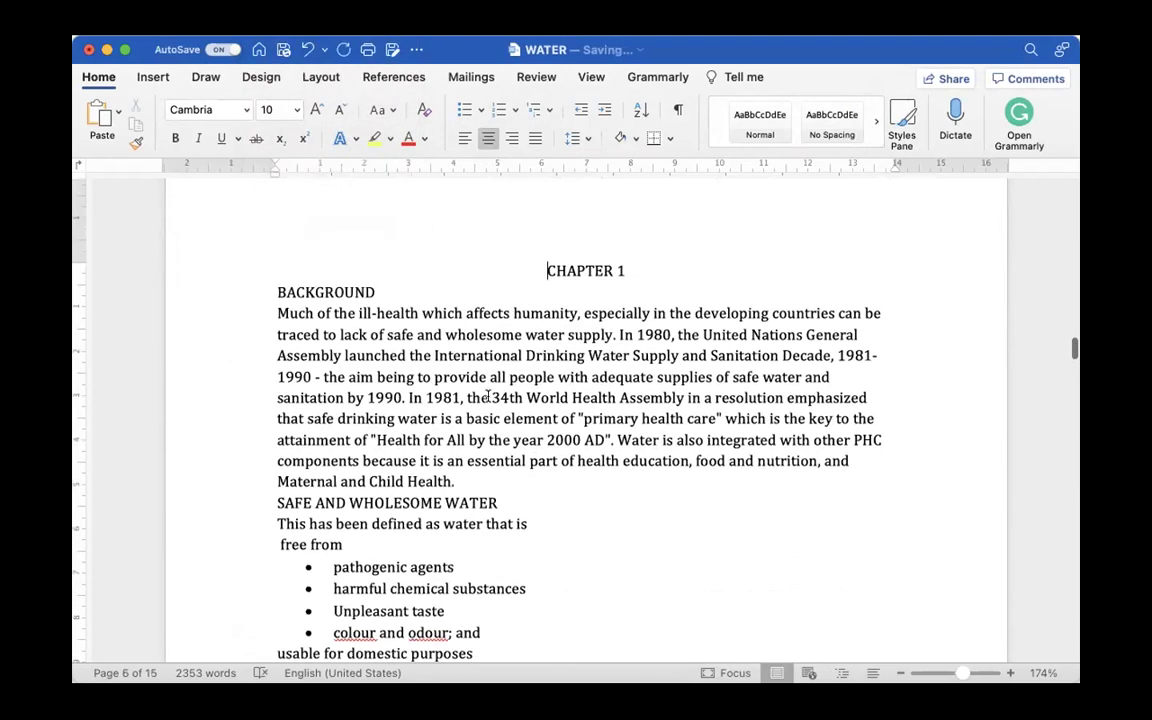
scroll(488, 396, "up", 15)
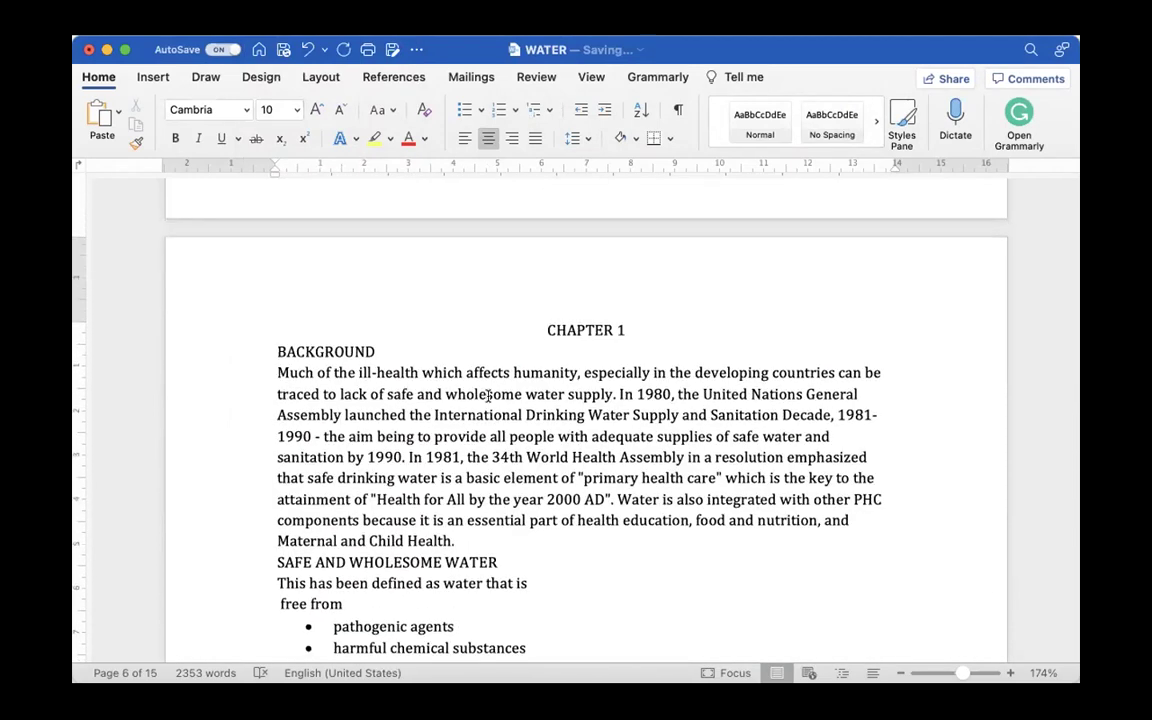
scroll(488, 396, "down", 15)
scroll(488, 396, "down", 8)
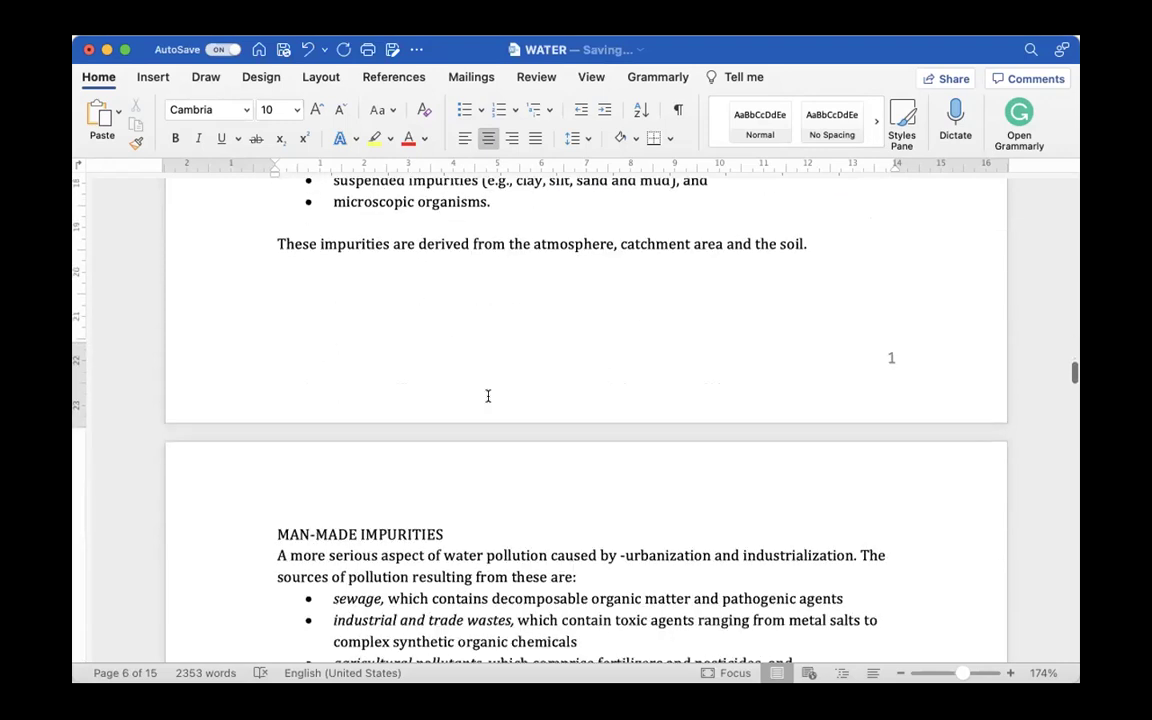
scroll(488, 396, "down", 20)
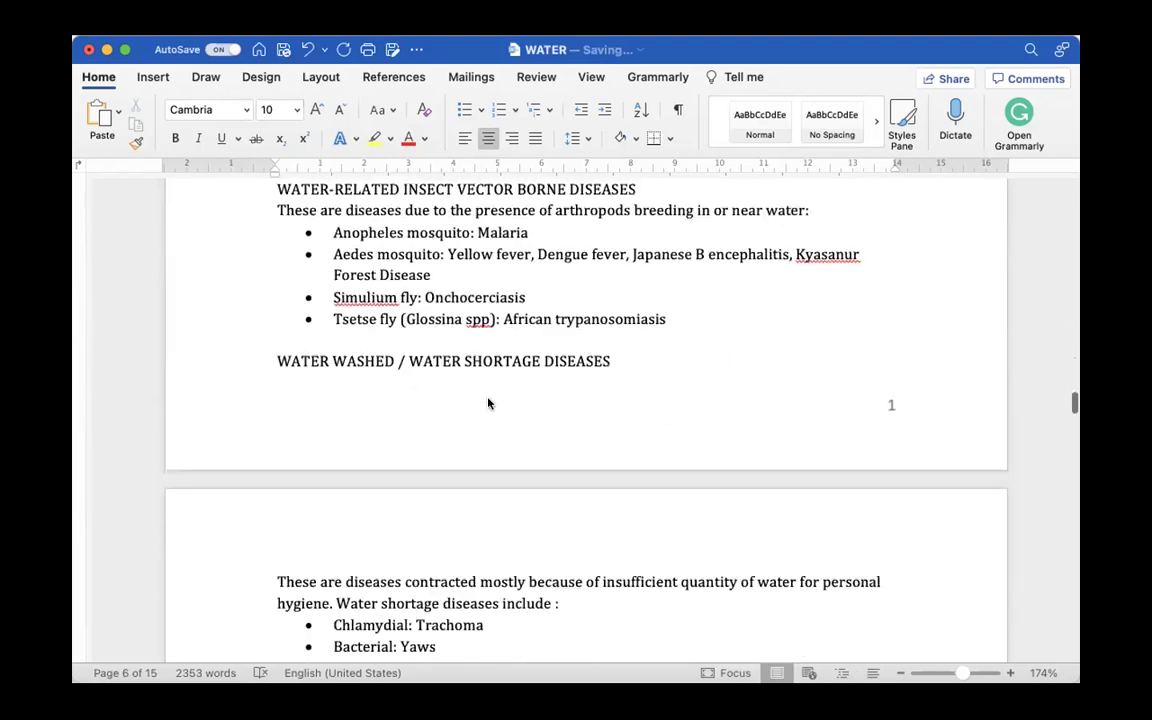
scroll(488, 396, "down", 10)
scroll(488, 396, "up", 12)
scroll(488, 396, "up", 8)
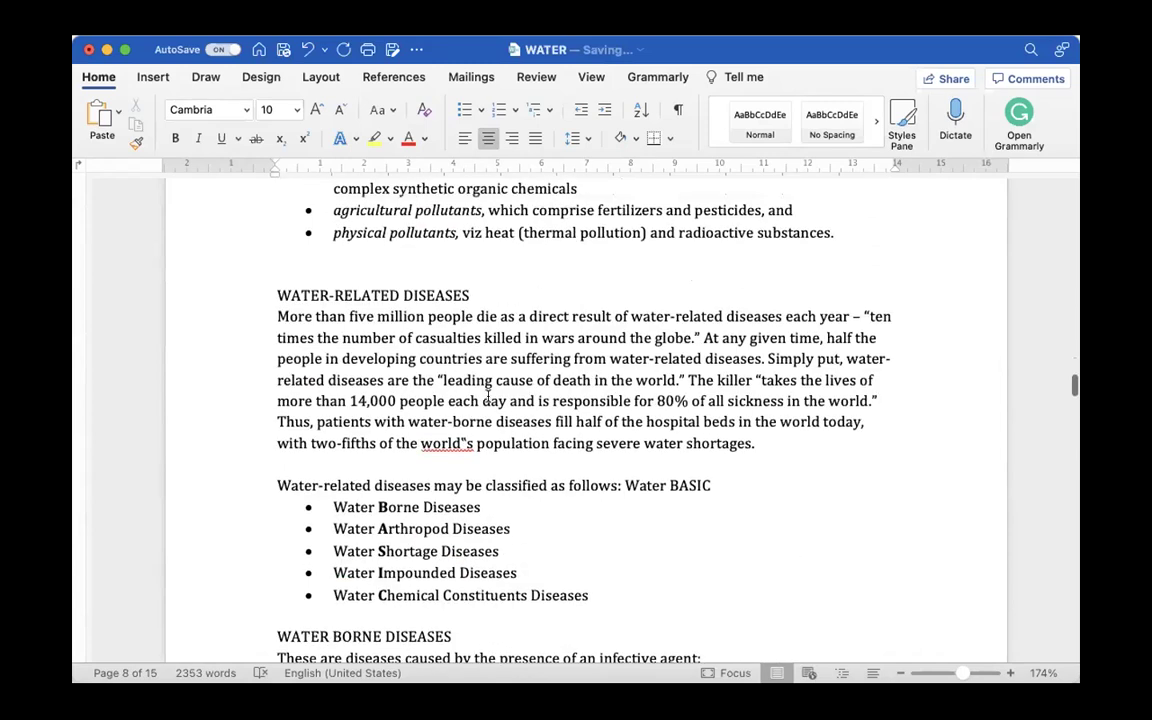
scroll(488, 396, "up", 5)
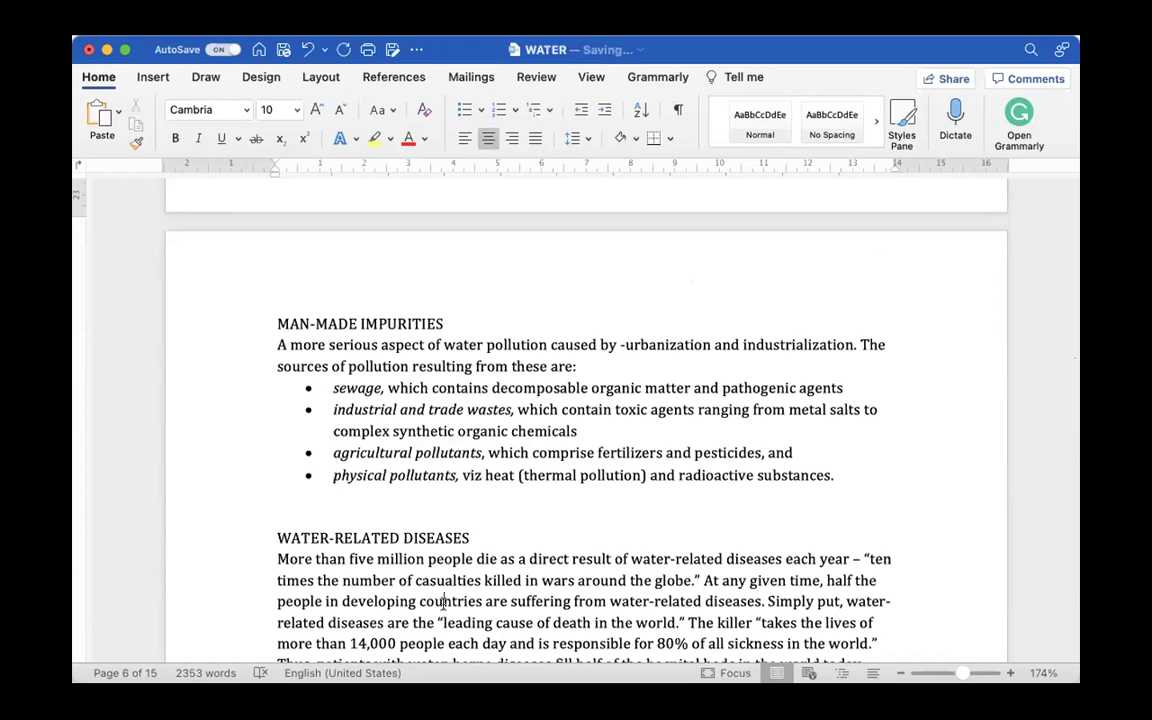
key("super+a")
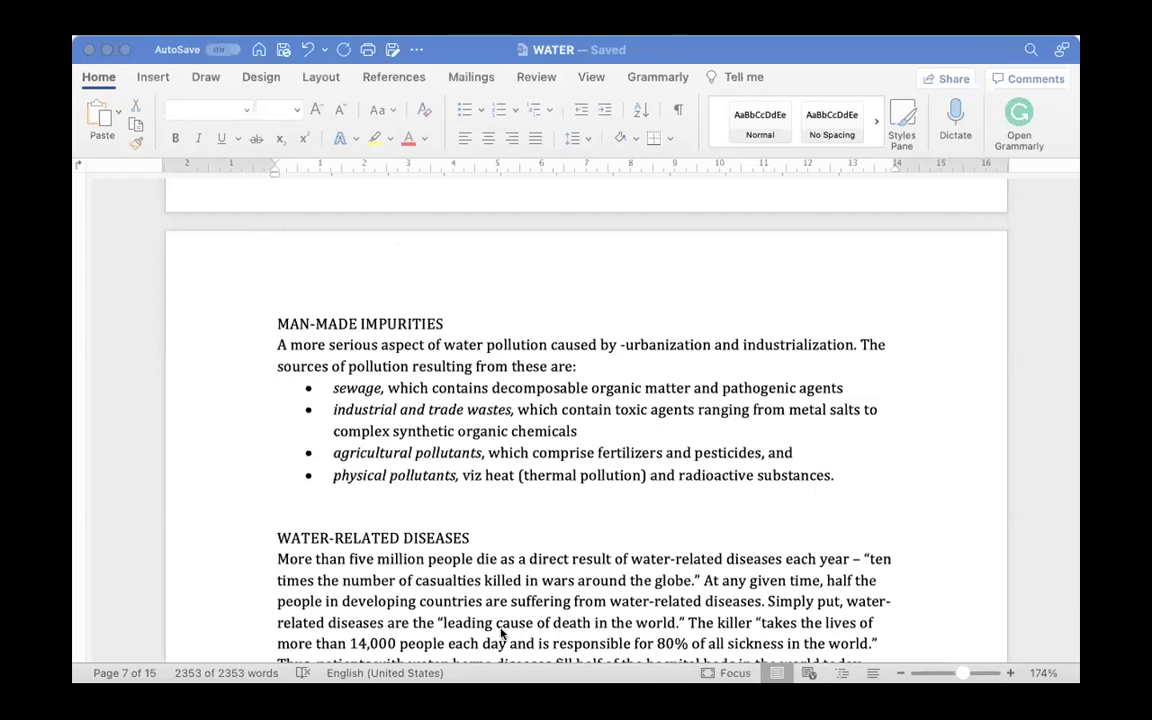
key("super+a")
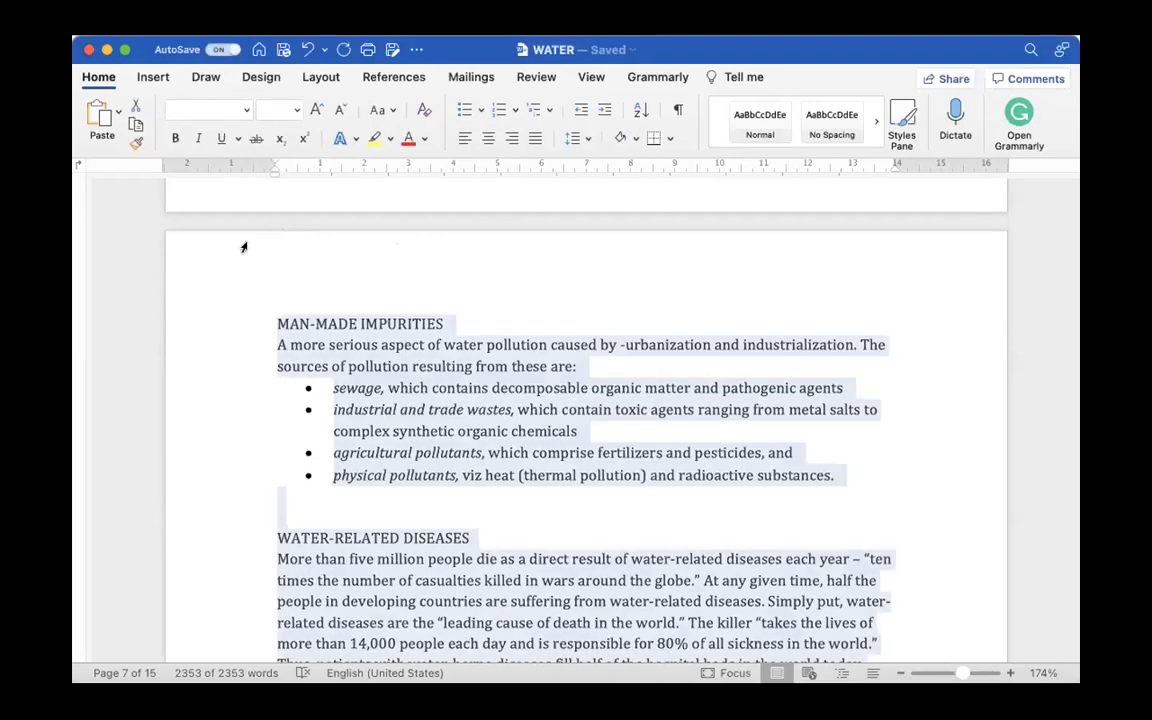
left_click(327, 281)
scroll(327, 281, "up", 10)
scroll(327, 280, "up", 15)
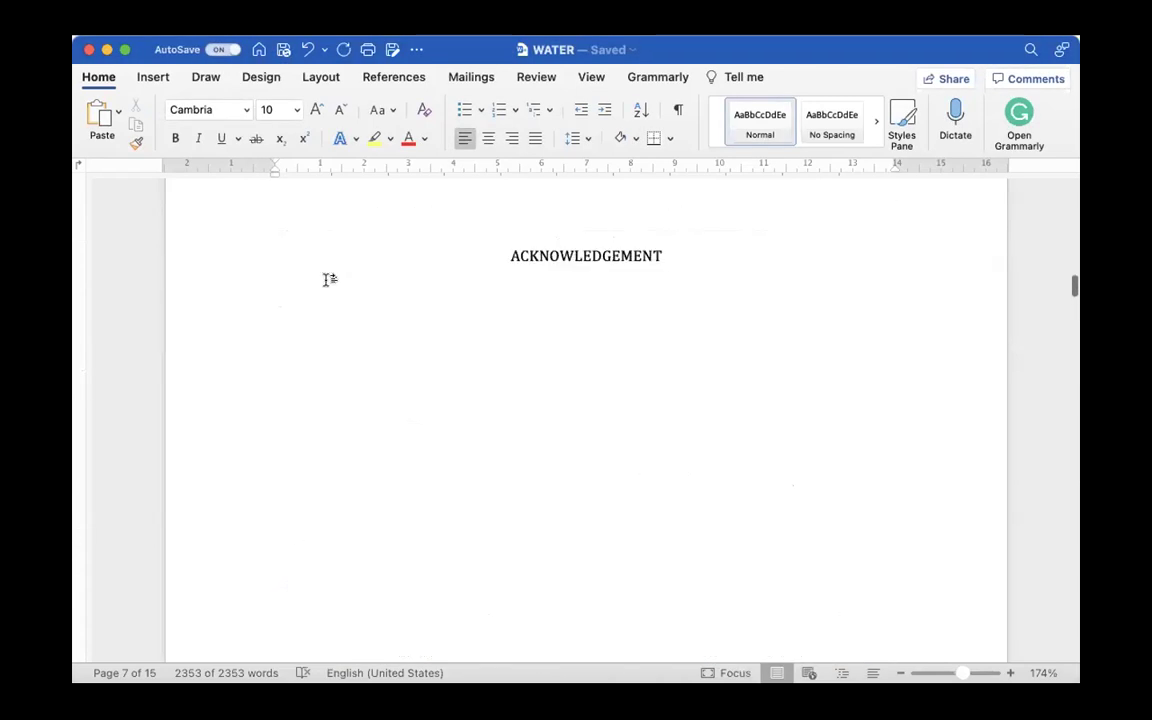
left_click(481, 276)
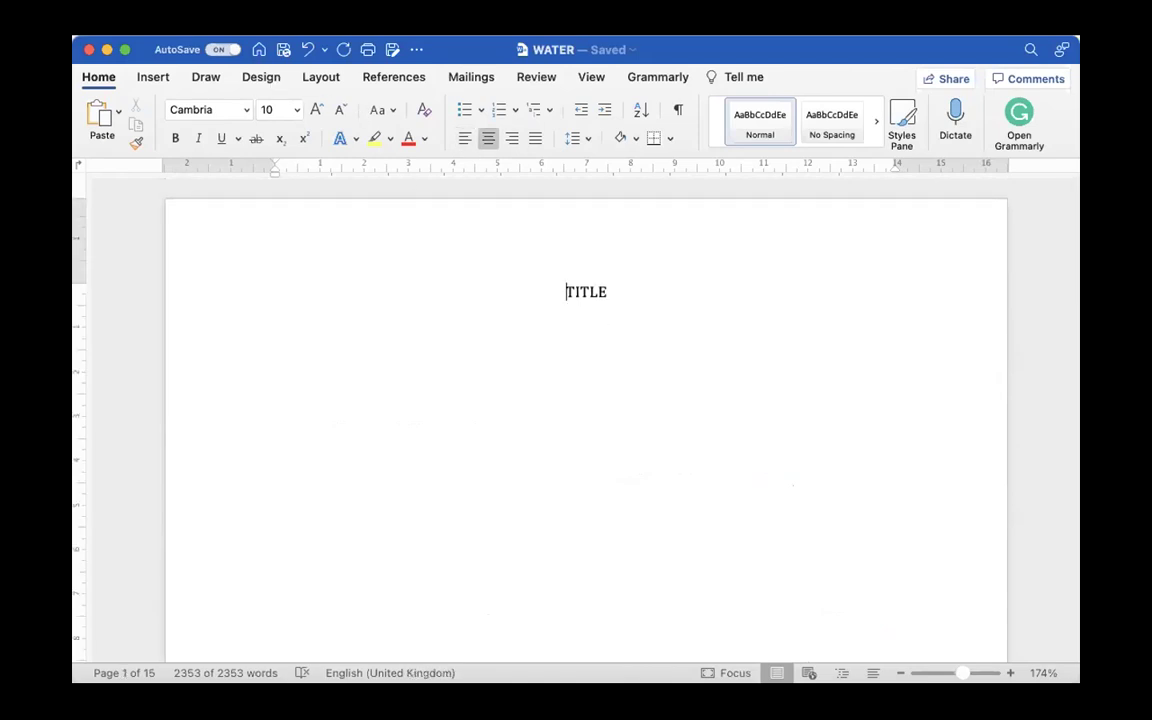
Step: Hide the first-page number and set the number format to lowercase Roman i, ii, iii
left_click(262, 20)
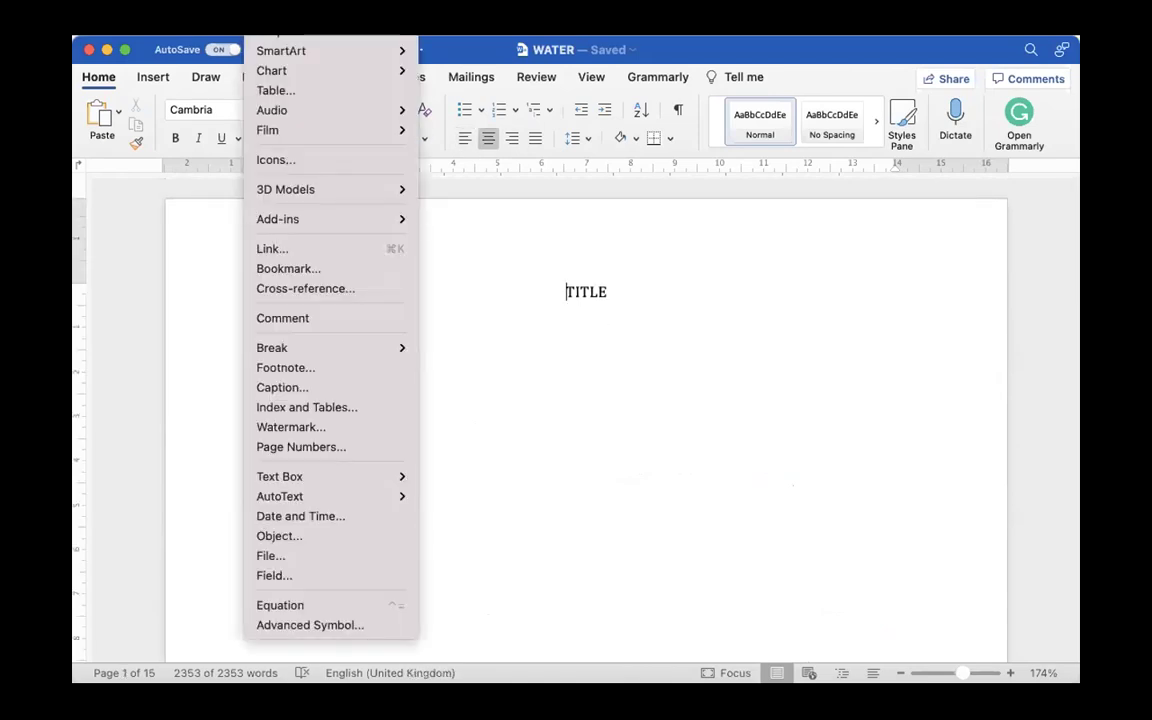
left_click(338, 447)
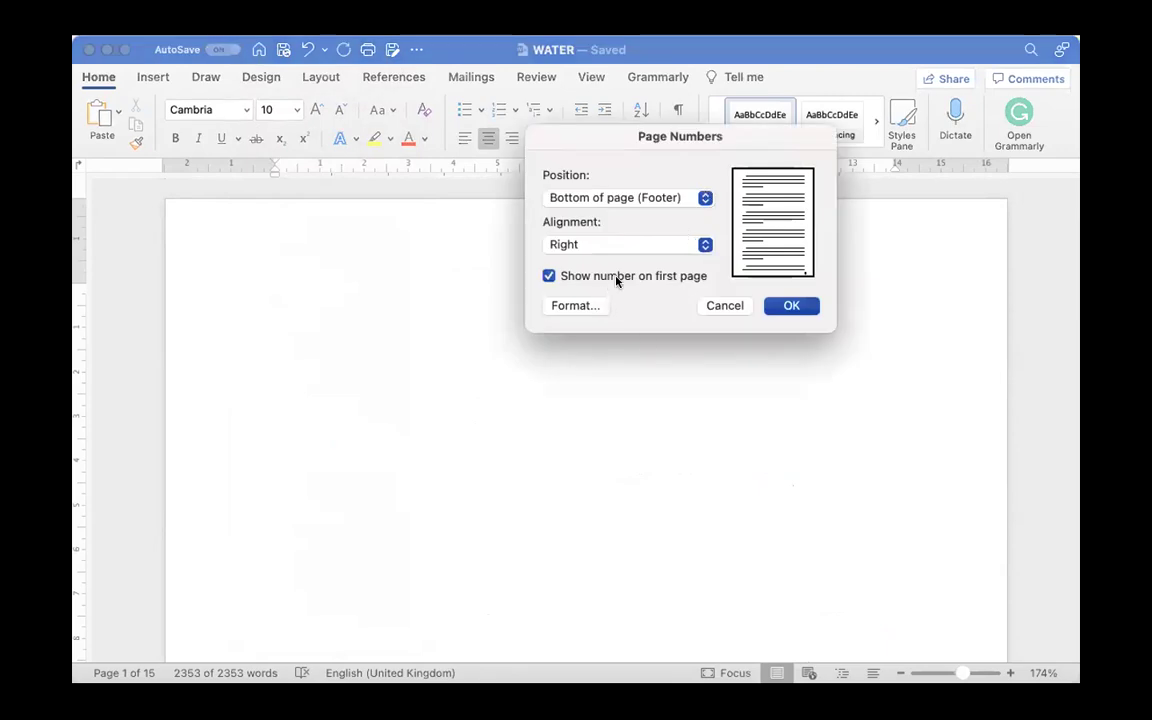
left_click(549, 276)
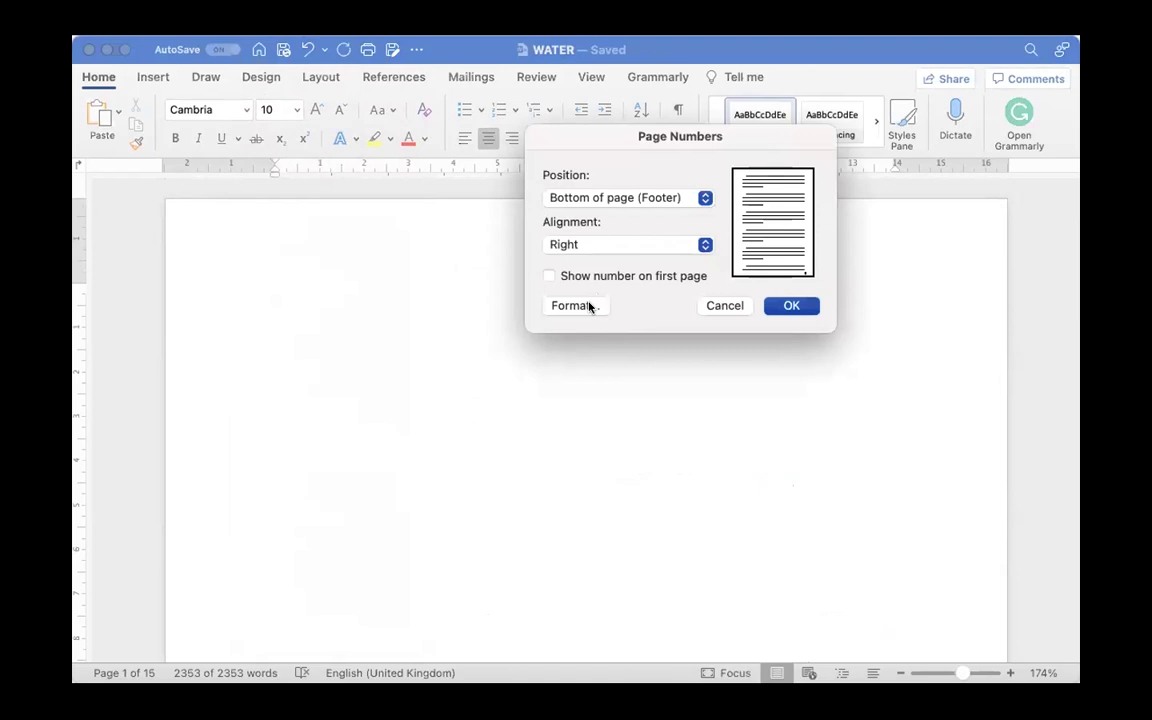
left_click(589, 306)
left_click(735, 157)
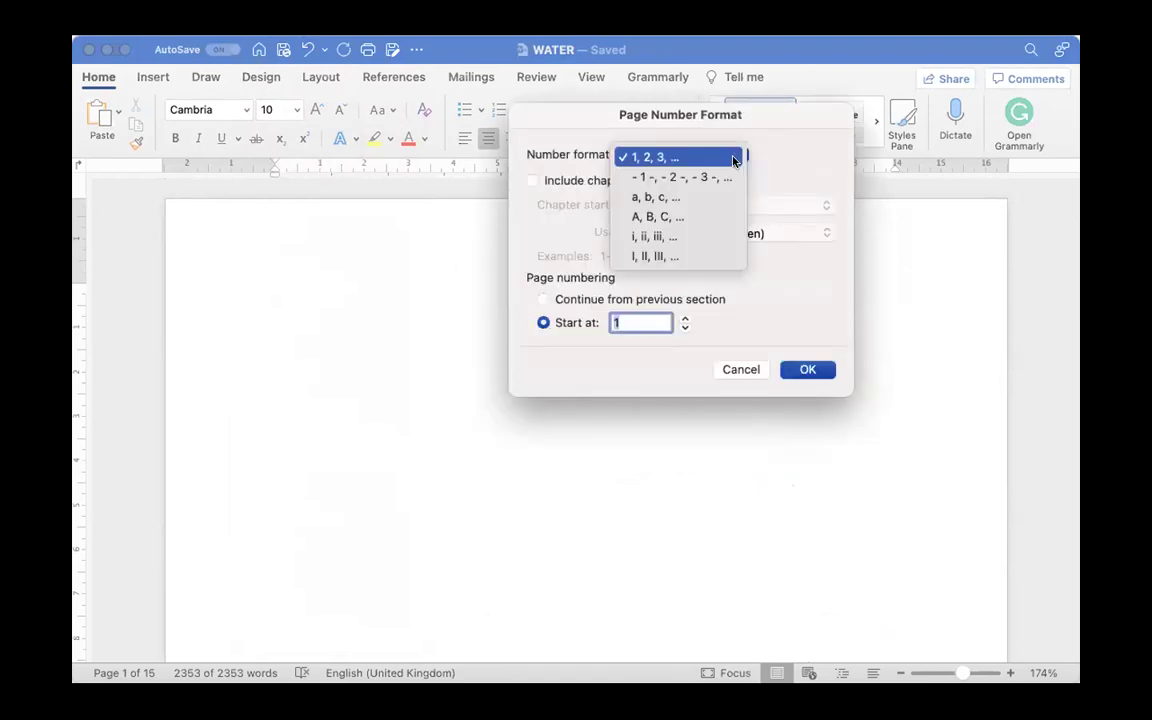
left_click(709, 236)
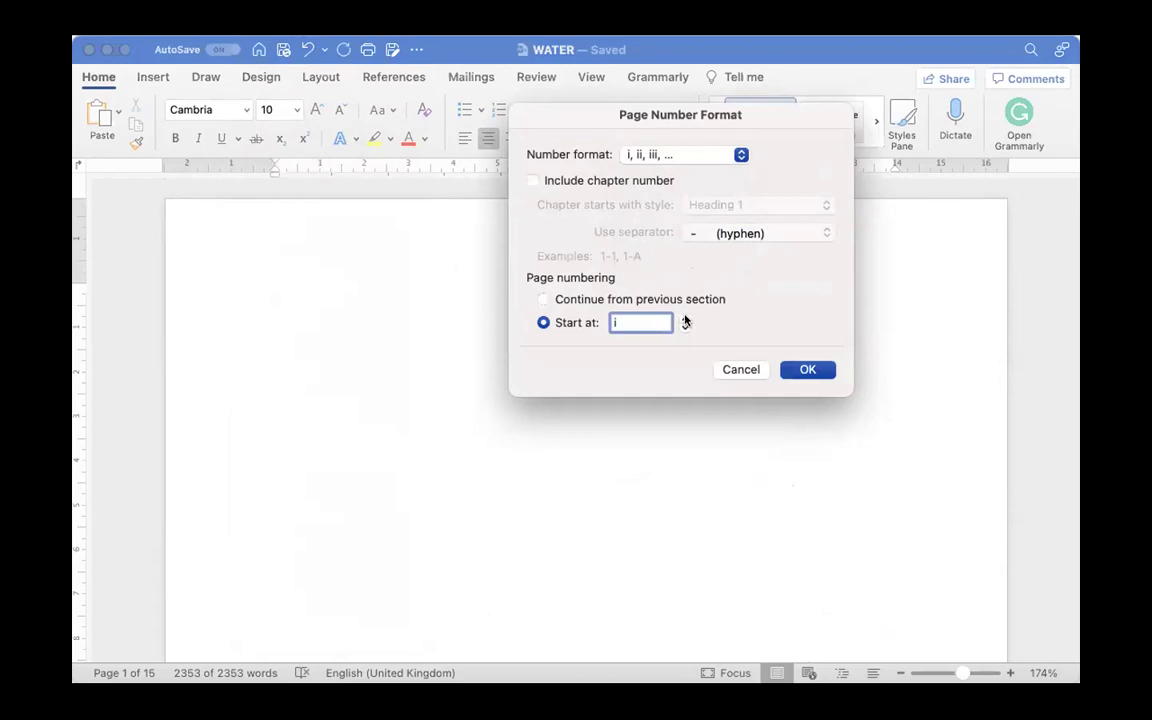
left_click(807, 370)
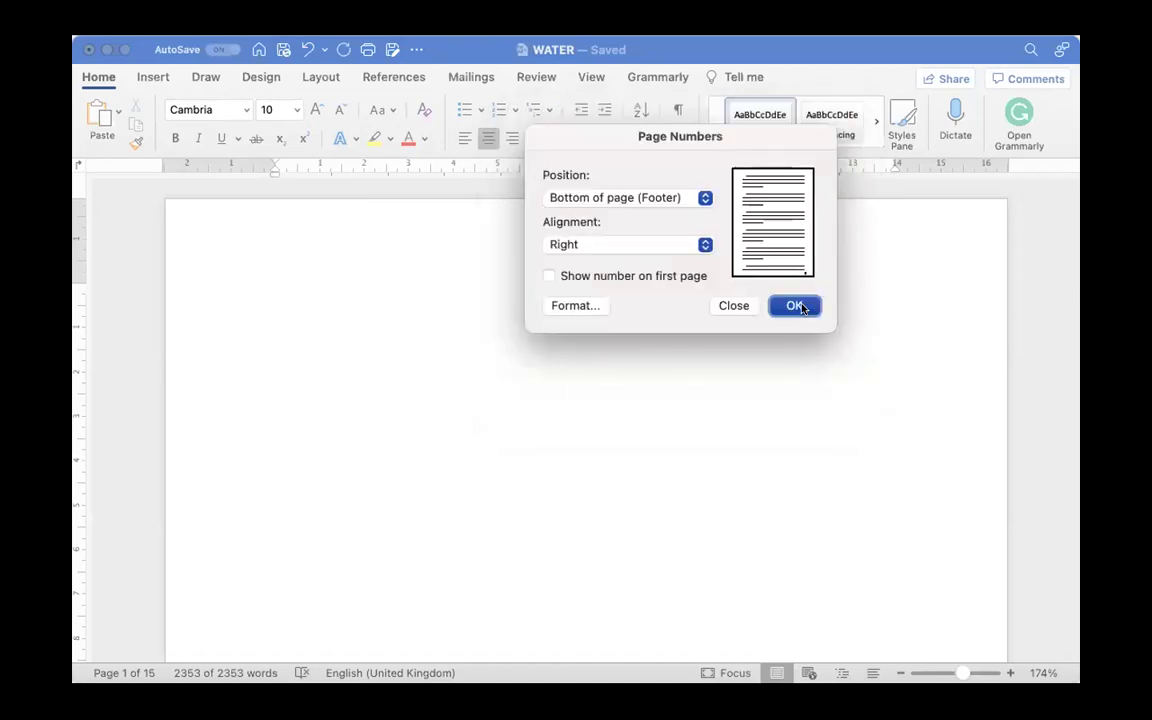
Step: Apply the Roman page numbers and check that a preliminary footer reads iv
left_click(795, 306)
scroll(801, 305, "down", 5)
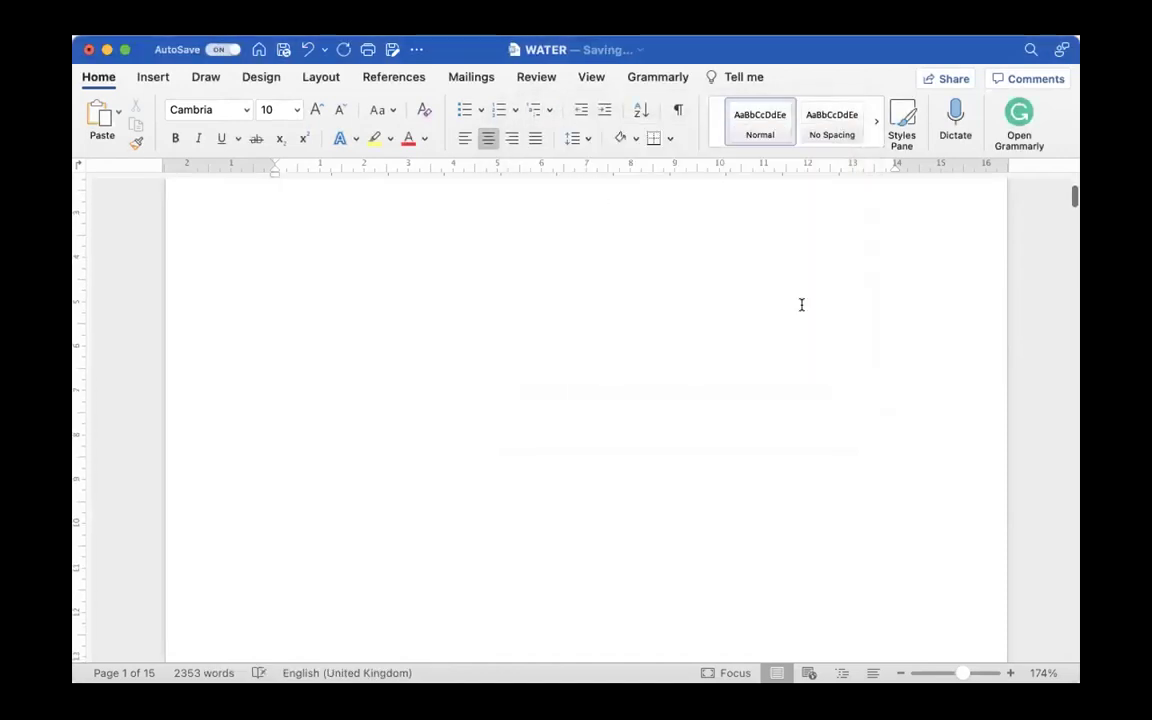
scroll(801, 305, "down", 5)
scroll(801, 305, "down", 8)
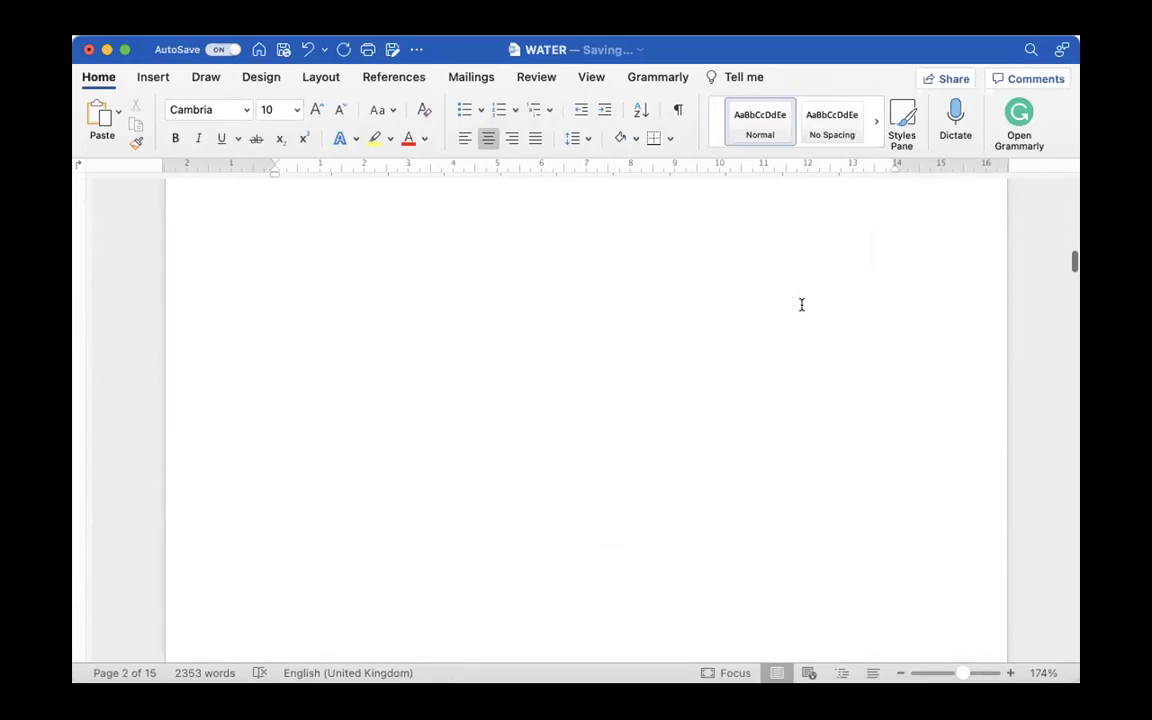
scroll(801, 305, "down", 10)
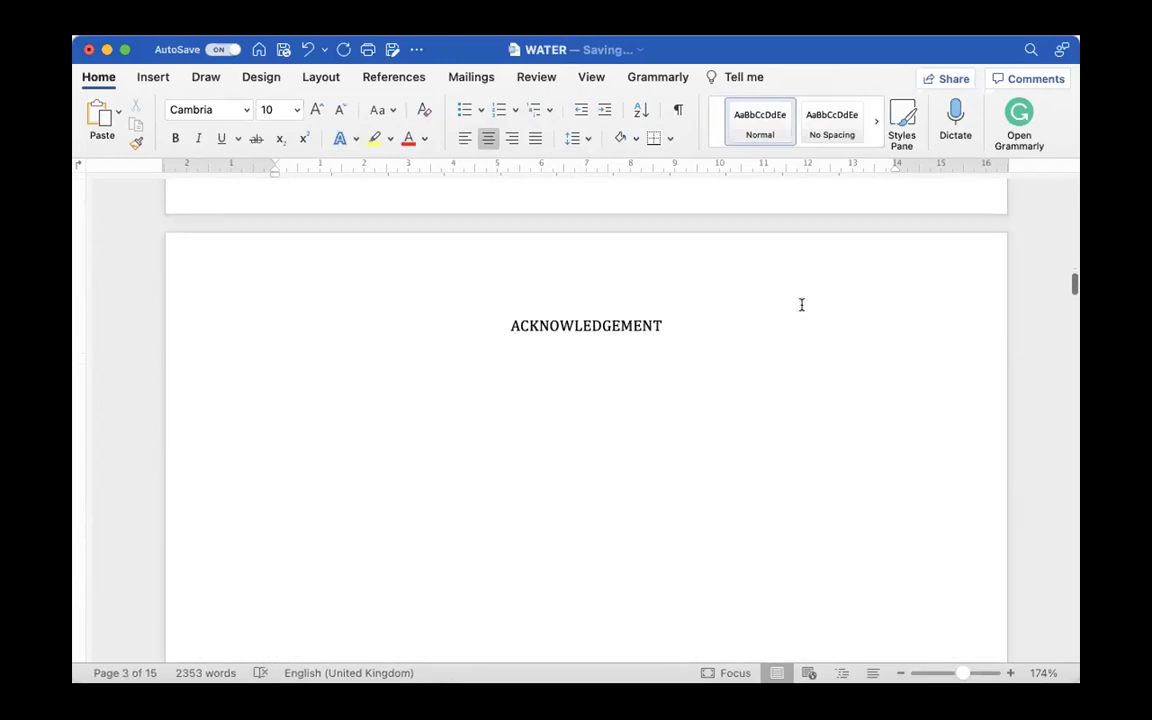
scroll(801, 305, "down", 10)
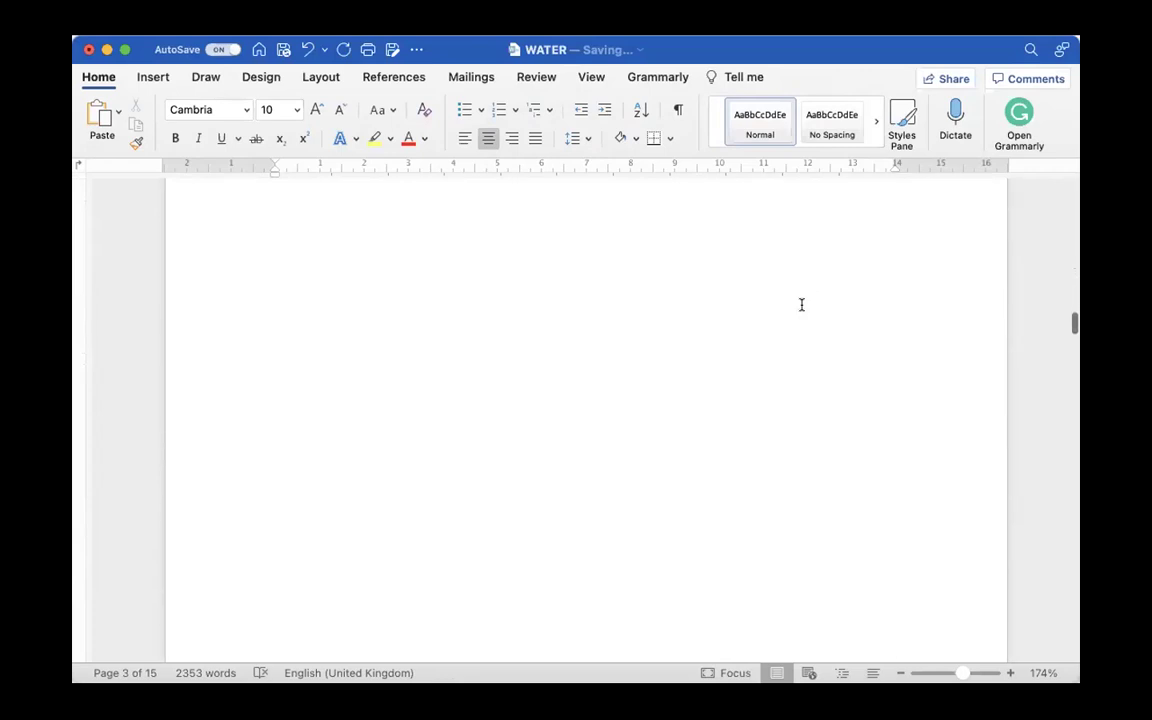
scroll(801, 305, "down", 8)
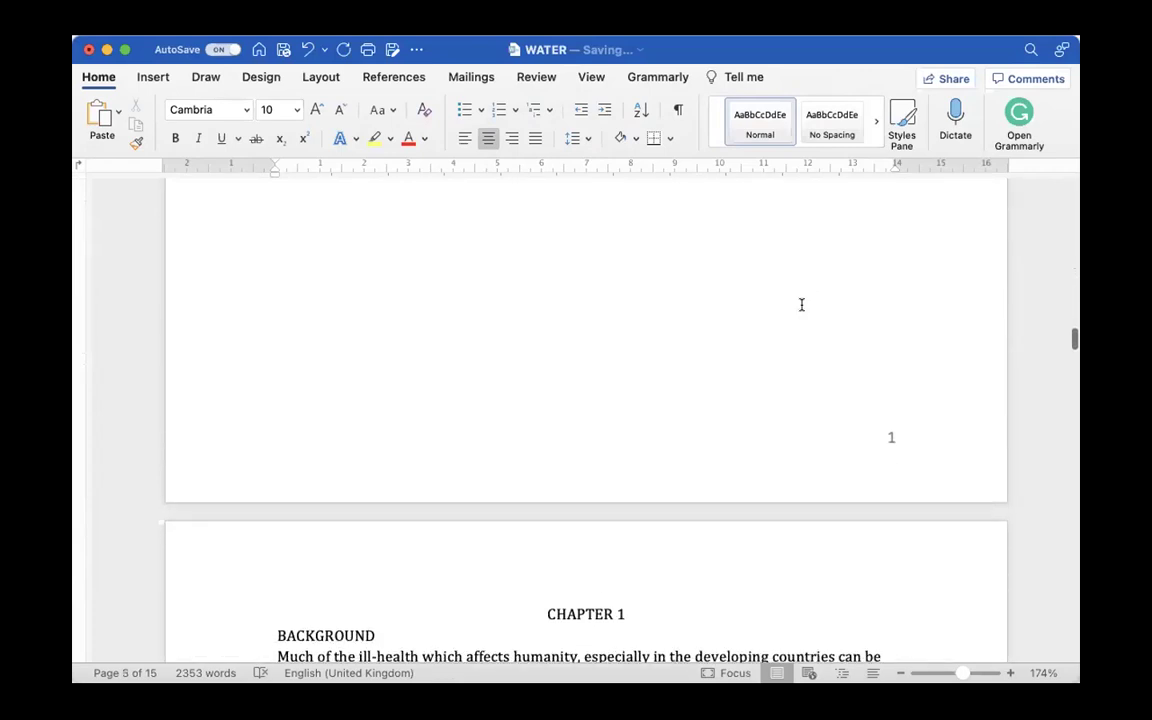
scroll(797, 570, "up", 6)
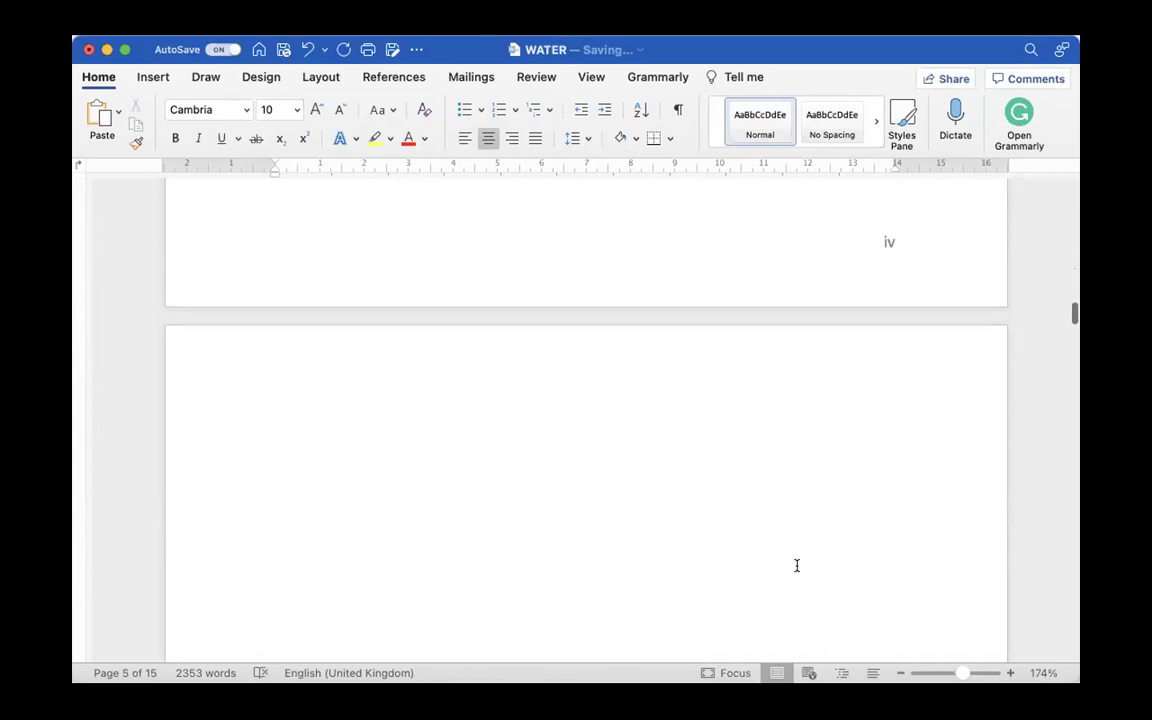
scroll(797, 566, "up", 1)
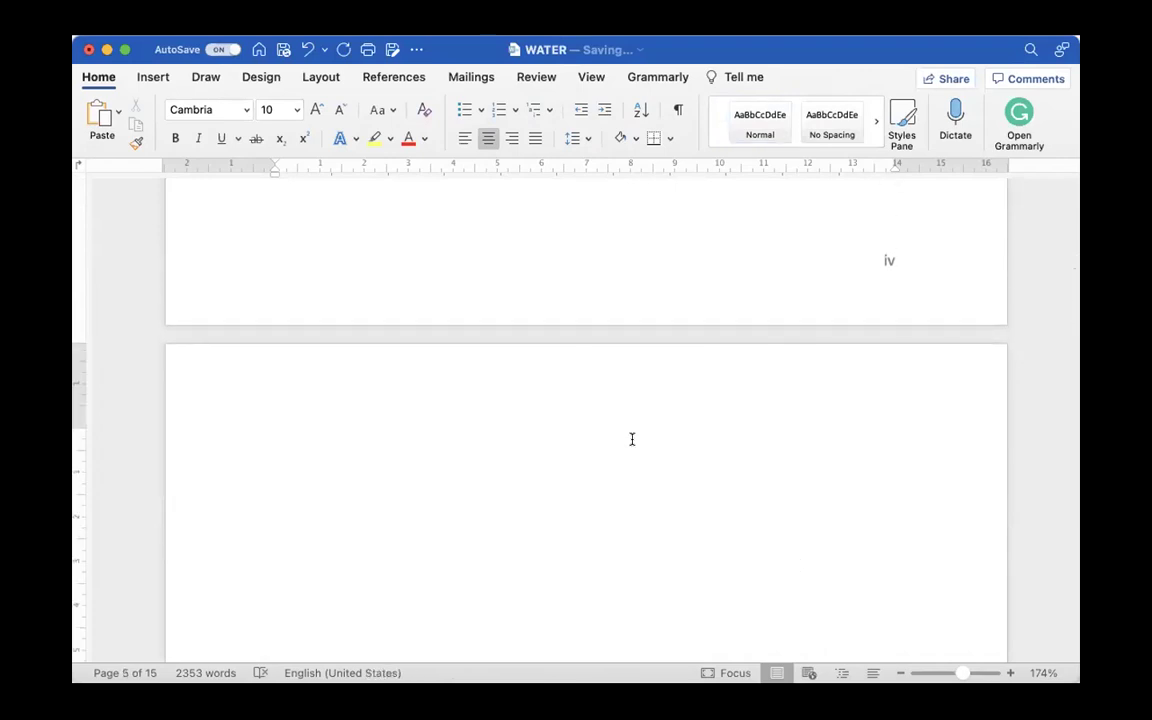
Step: Show formatting marks, delete the blank page's section break, then place the cursor after BACKGROUND
left_click(678, 109)
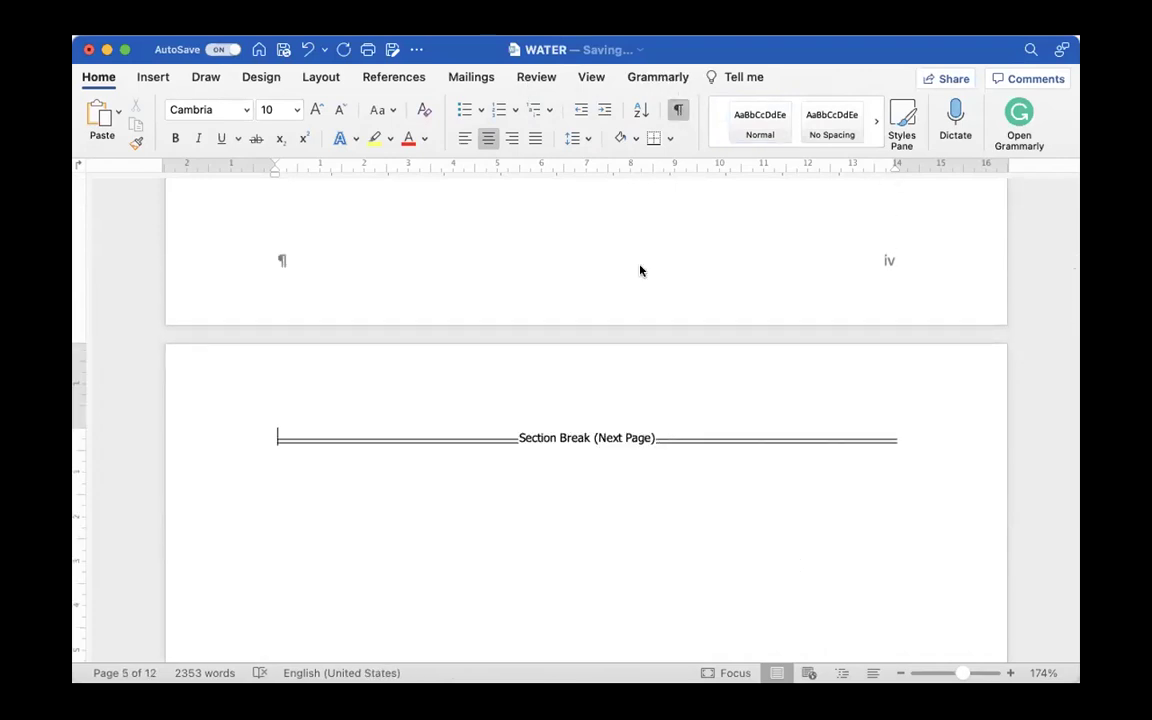
left_click(216, 440)
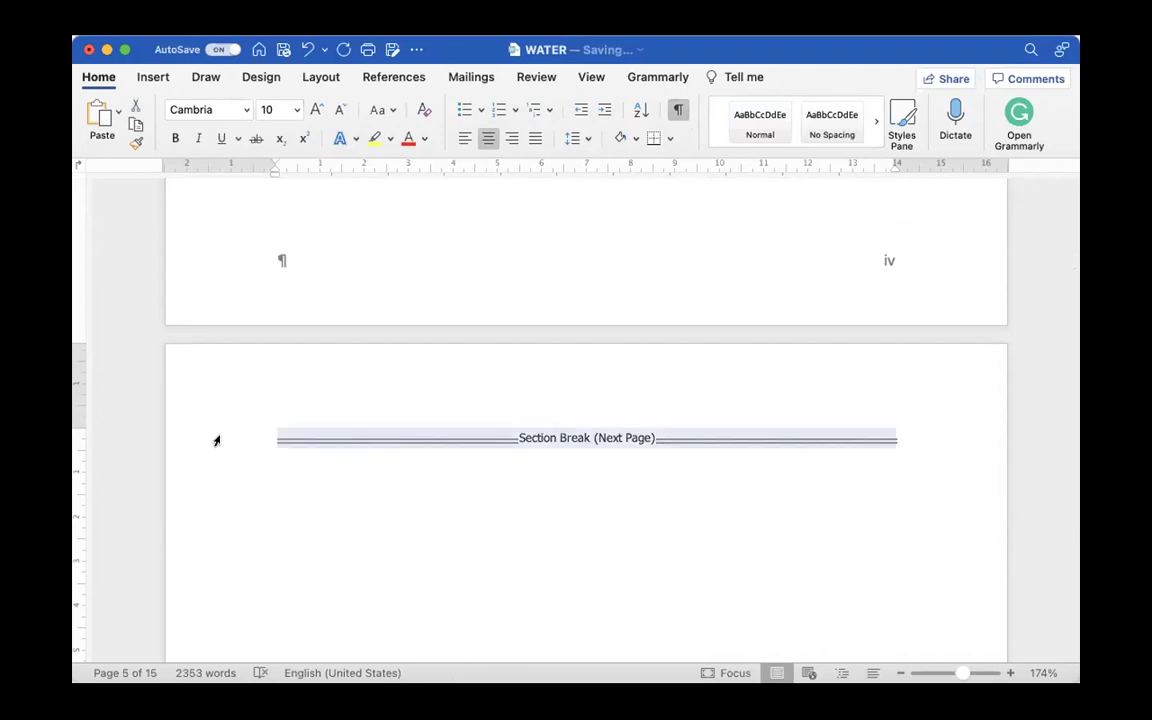
key("Delete")
scroll(216, 440, "down", 3)
scroll(218, 440, "down", 15)
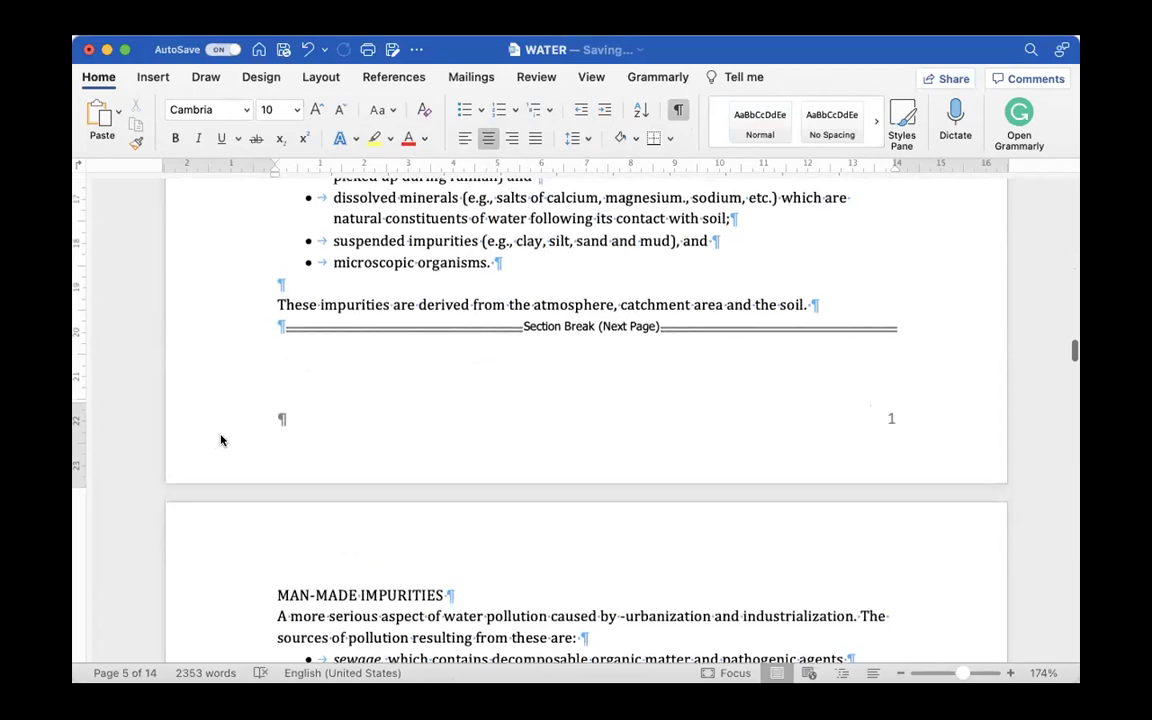
scroll(221, 440, "up", 10)
scroll(216, 440, "up", 5)
left_click(410, 242)
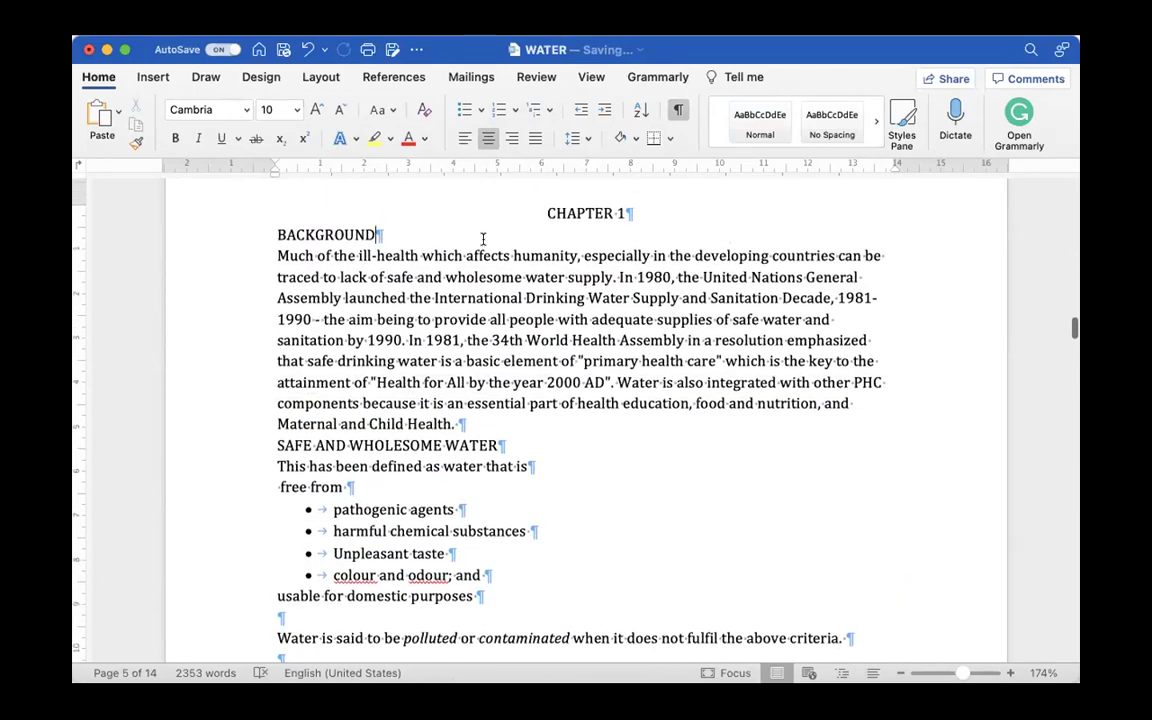
Step: Bring up Page Numbers with the position Bottom of page (Footer) and alignment Right
left_click(262, 12)
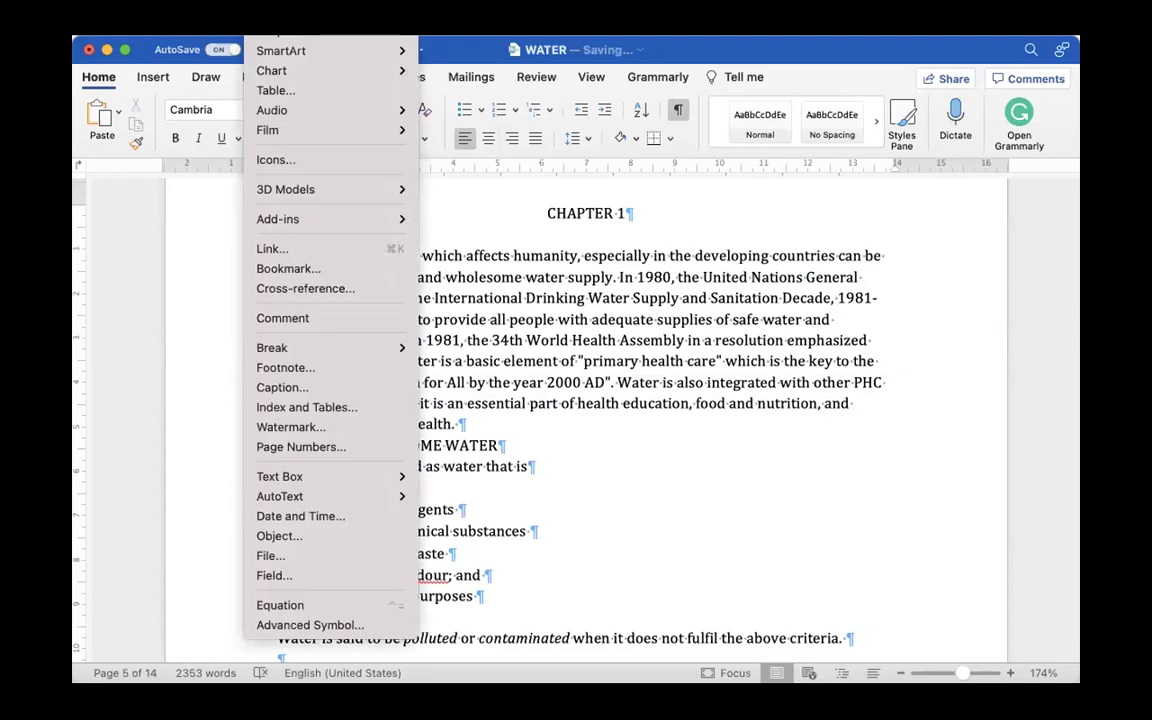
left_click(300, 447)
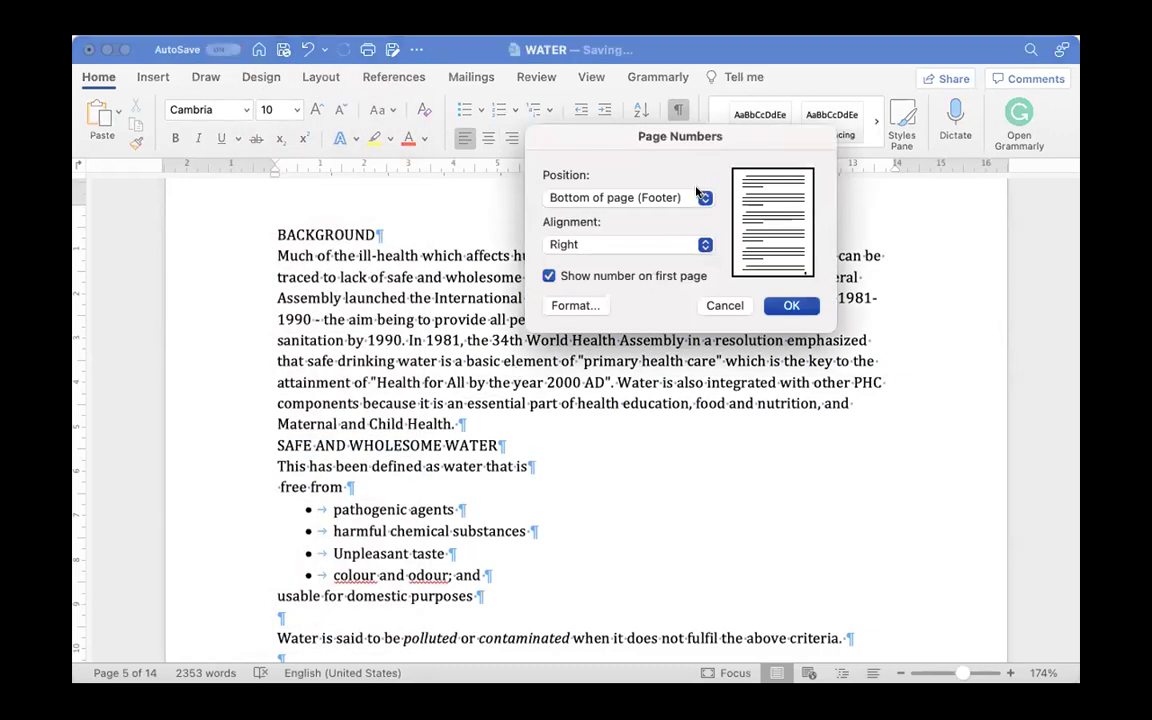
left_click(704, 198)
Step: Check the number format options, keeping Arabic 1, 2, 3 with Start at 1
left_click(575, 306)
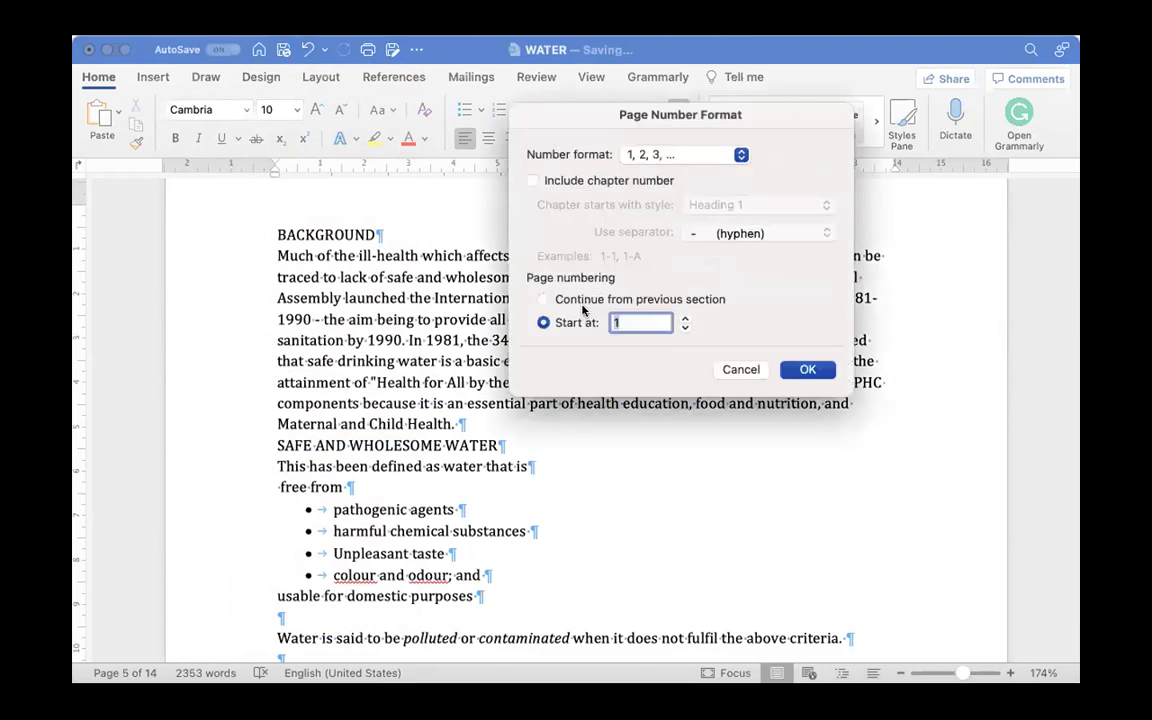
left_click(741, 155)
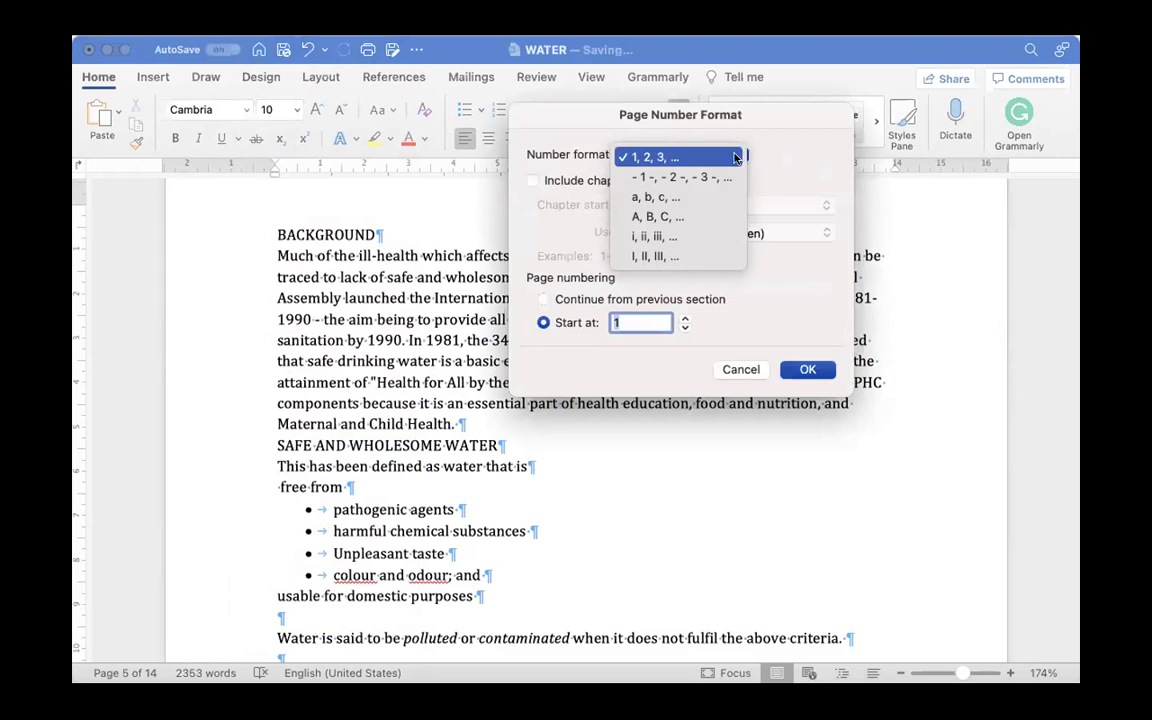
left_click(728, 157)
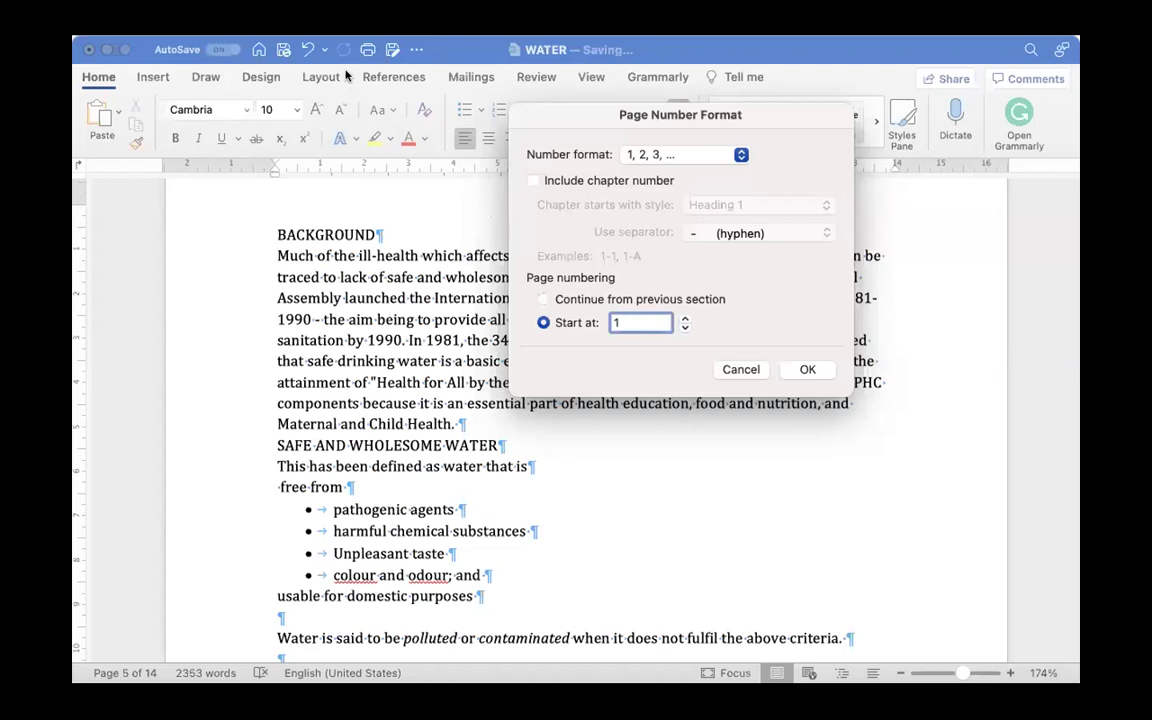
Step: Browse the Insert > Break options, then cancel the Page Number Format dialog unchanged
left_click(265, 35)
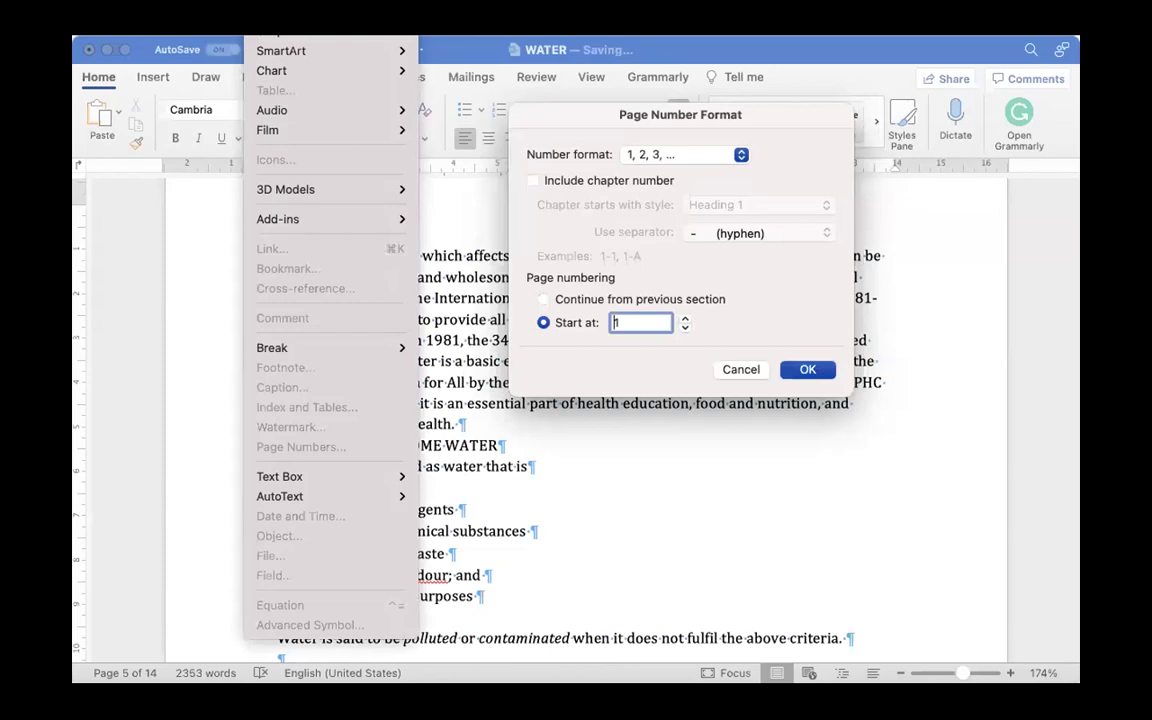
mouse_move(357, 347)
mouse_move(309, 349)
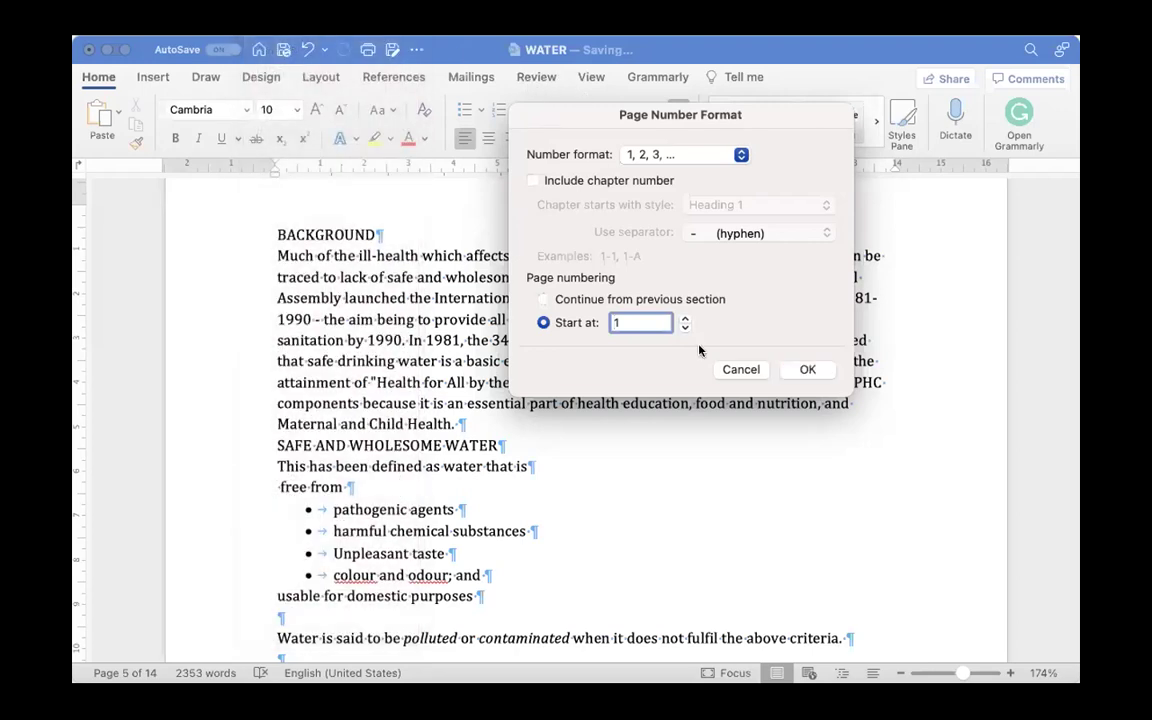
left_click(752, 370)
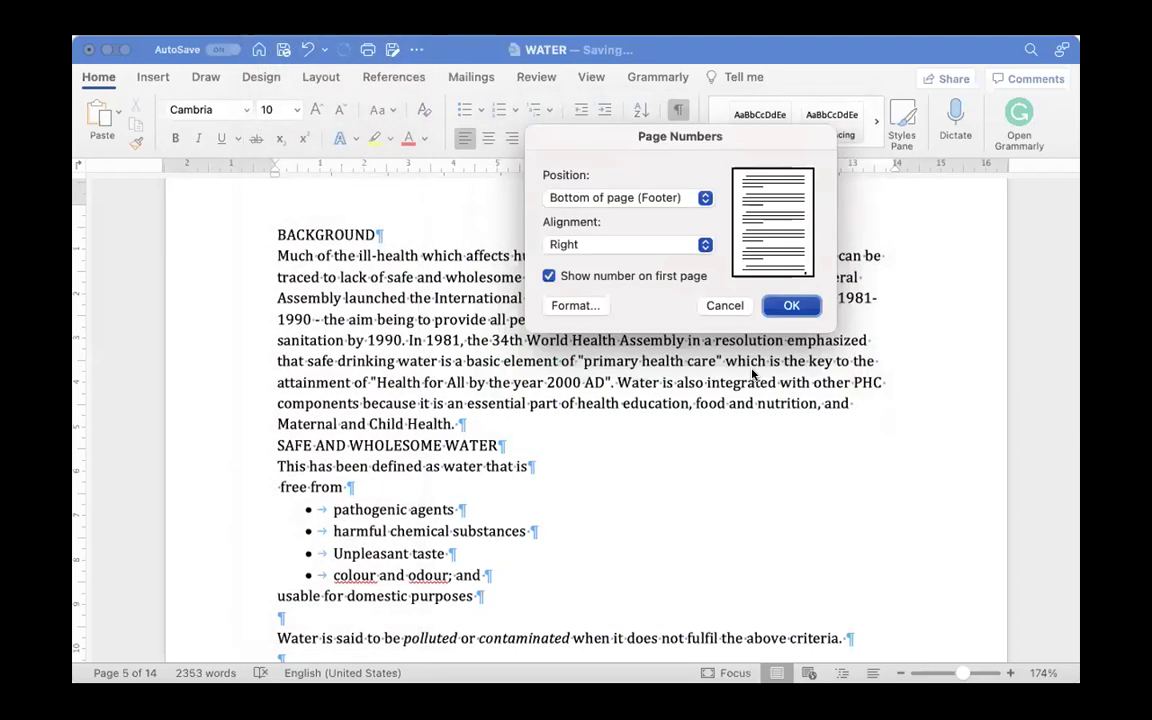
Step: Cancel Page Numbers and delete the Section Break (Next Page) line
left_click(730, 306)
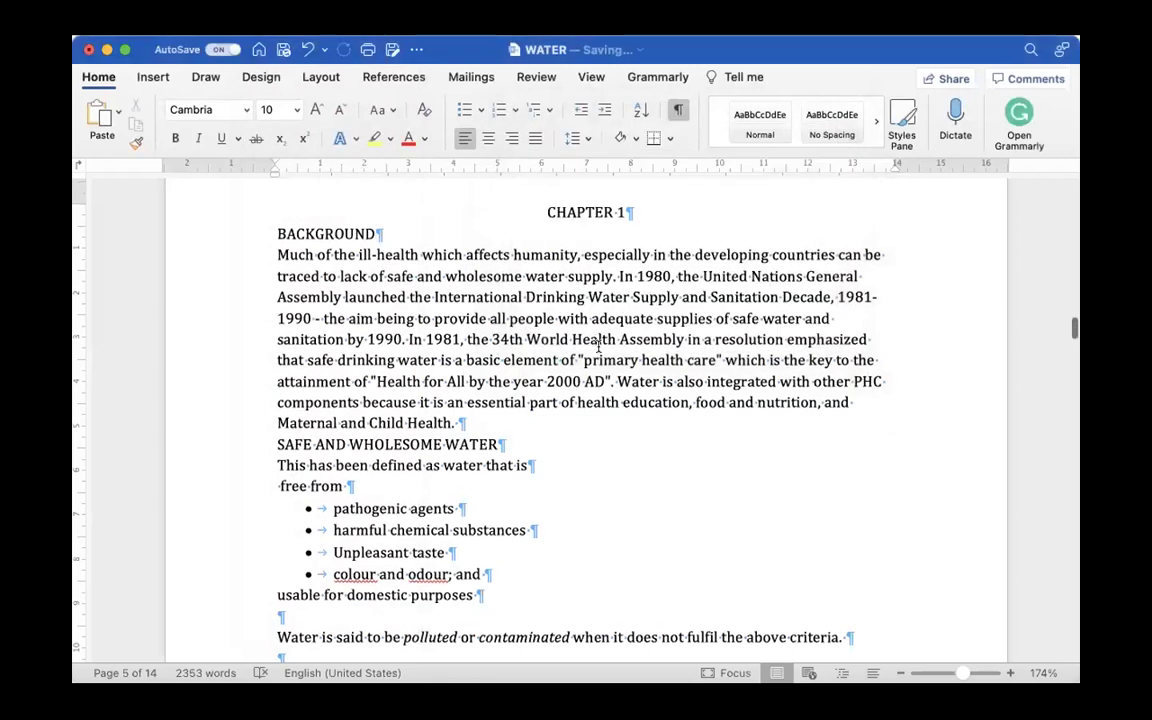
scroll(598, 346, "down", 5)
scroll(598, 346, "down", 5)
left_click(218, 264)
key("Delete")
Step: Scroll through the 14-page document back up to the TITLE page
scroll(218, 272, "down", 15)
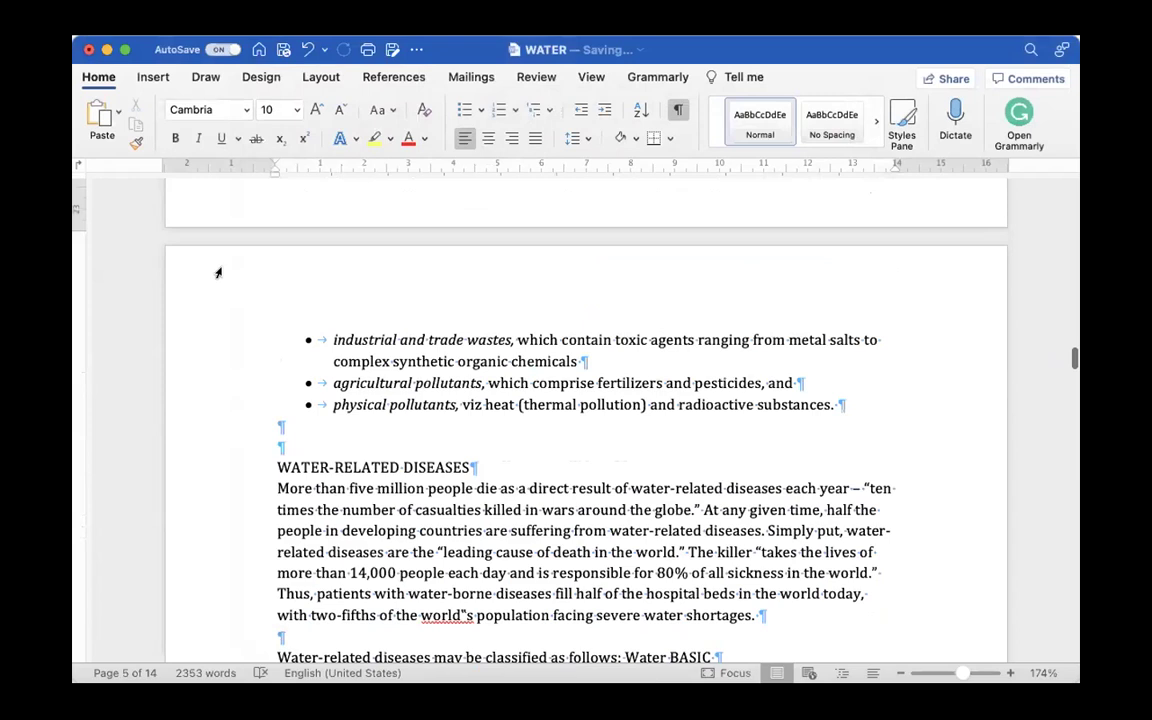
scroll(218, 272, "down", 20)
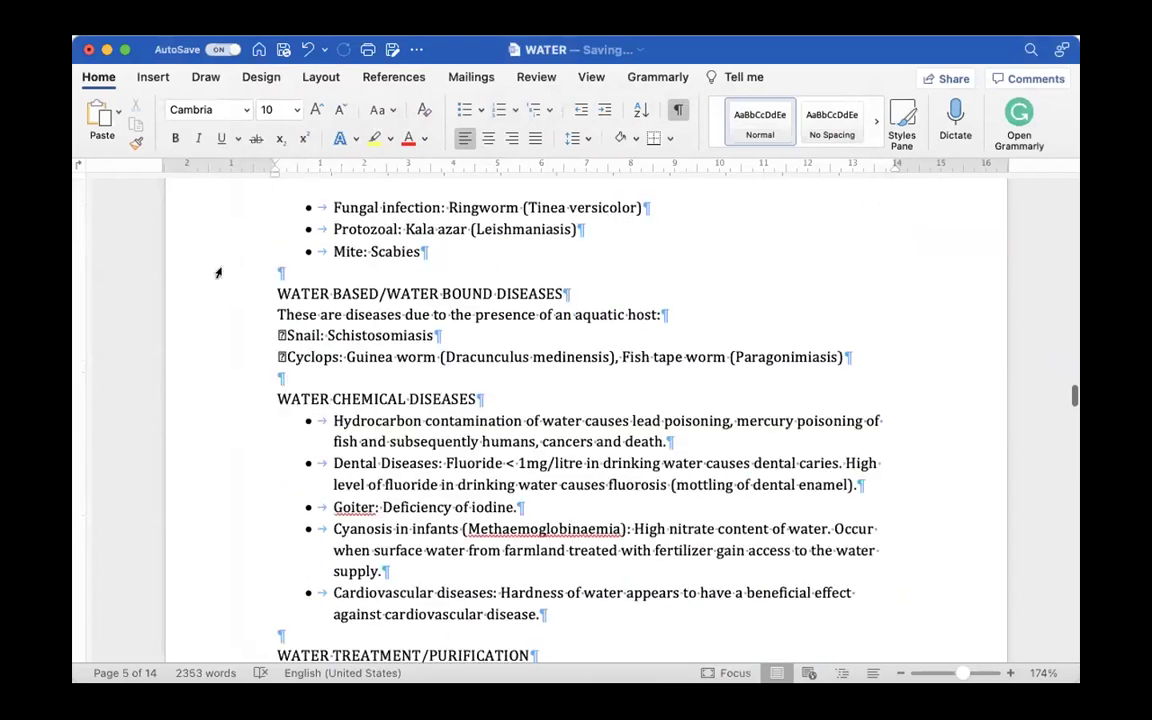
scroll(218, 272, "down", 20)
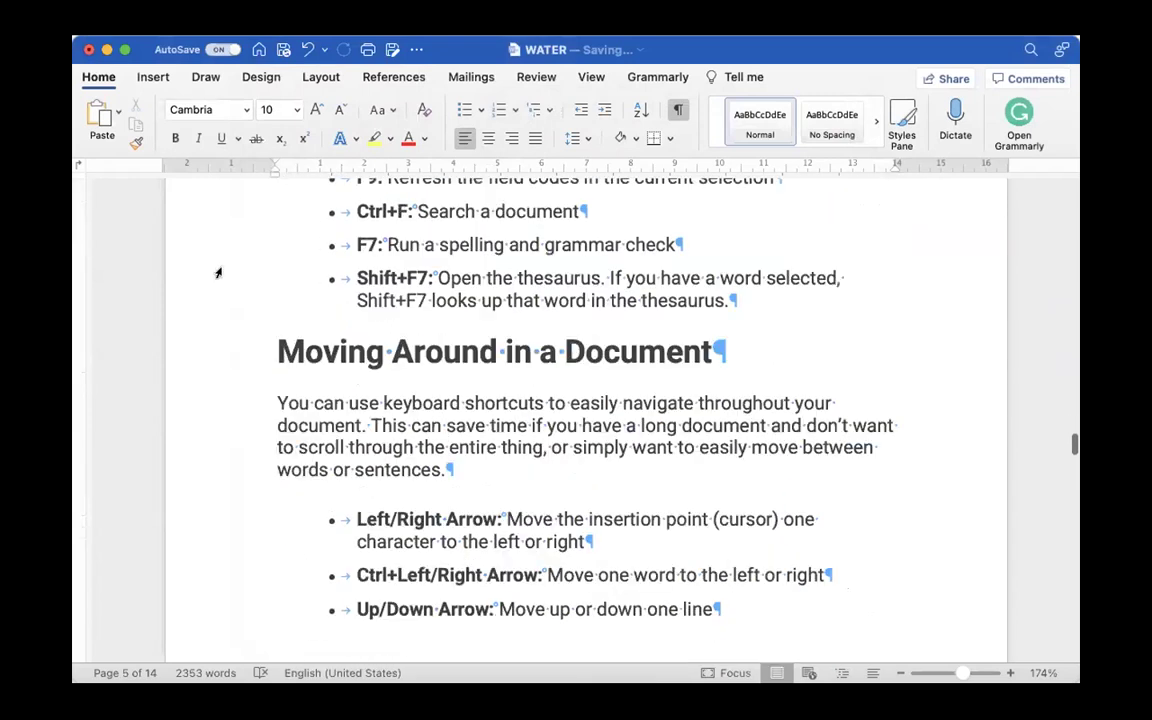
scroll(218, 272, "up", 20)
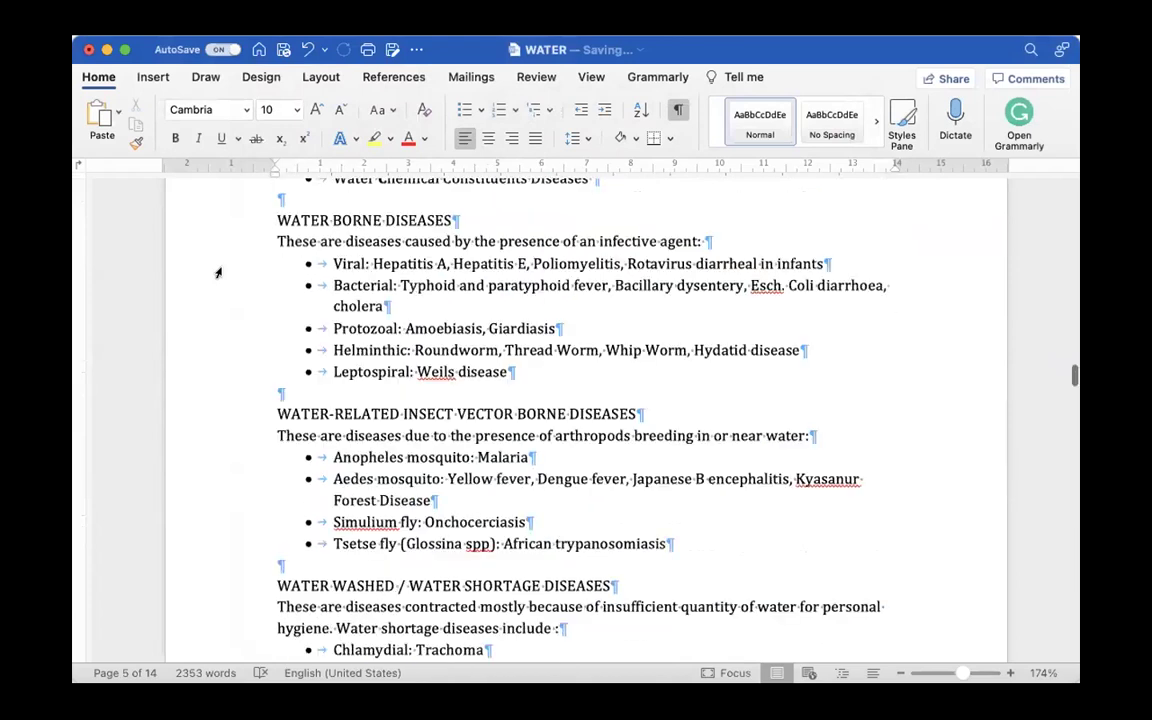
scroll(218, 272, "up", 15)
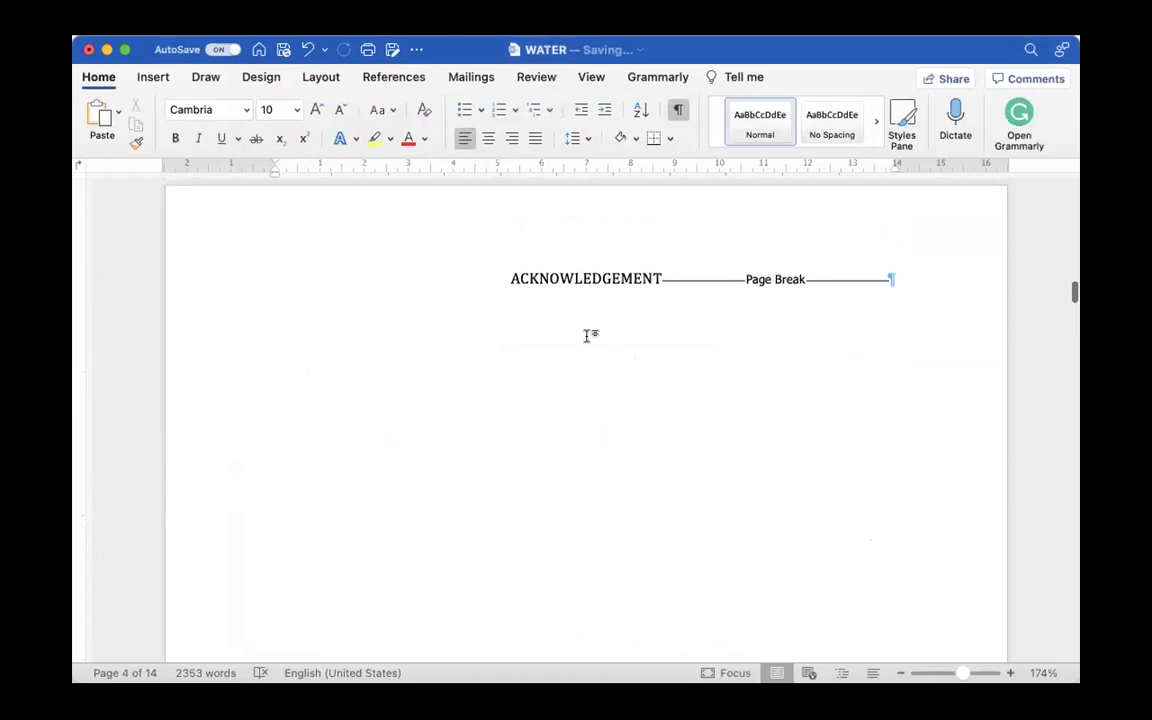
scroll(589, 334, "down", 10)
scroll(586, 341, "down", 10)
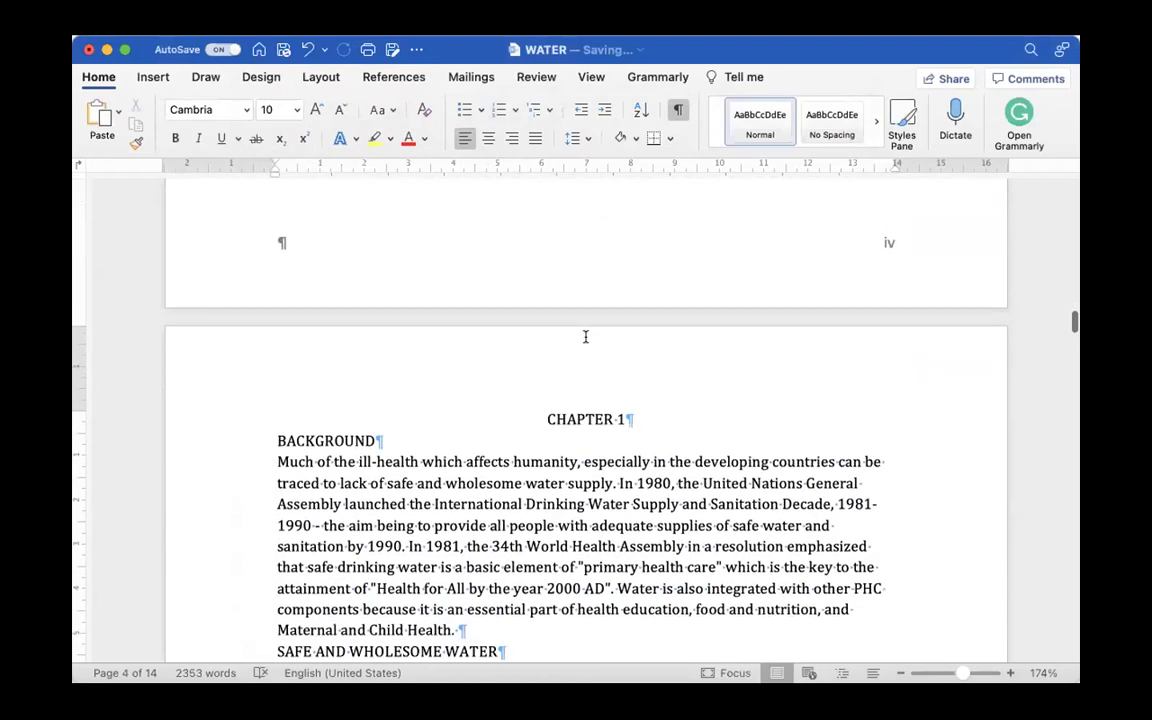
scroll(586, 336, "down", 8)
scroll(586, 338, "up", 8)
scroll(586, 341, "up", 20)
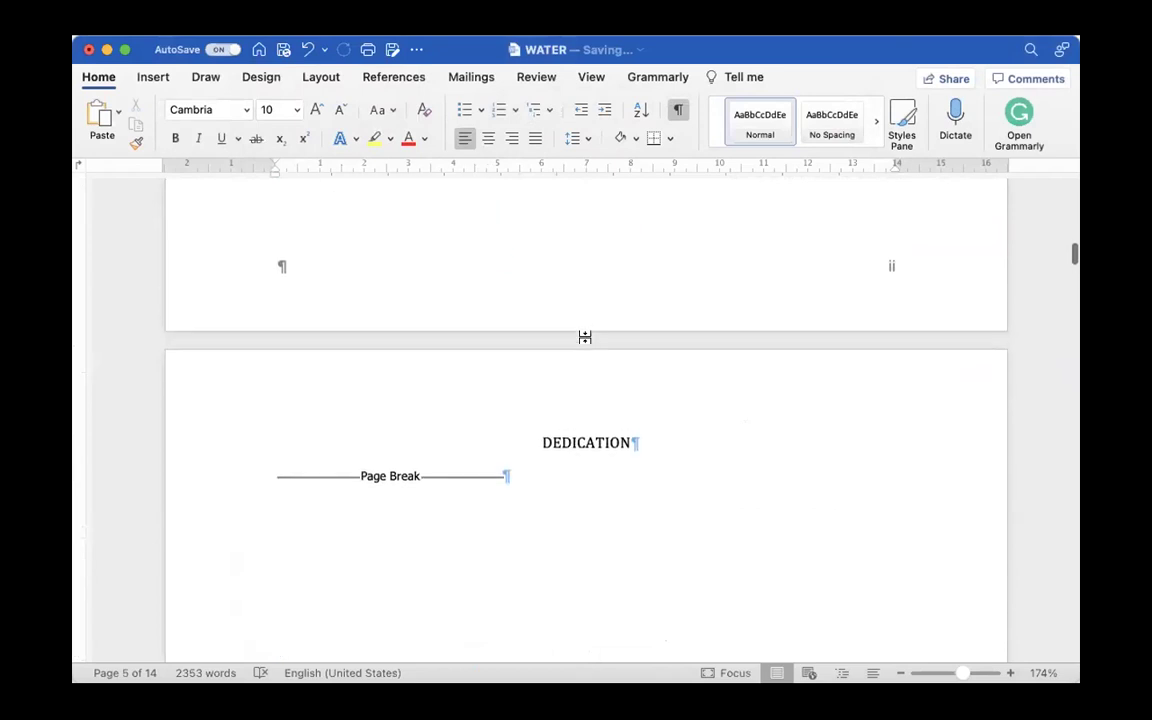
scroll(588, 336, "up", 20)
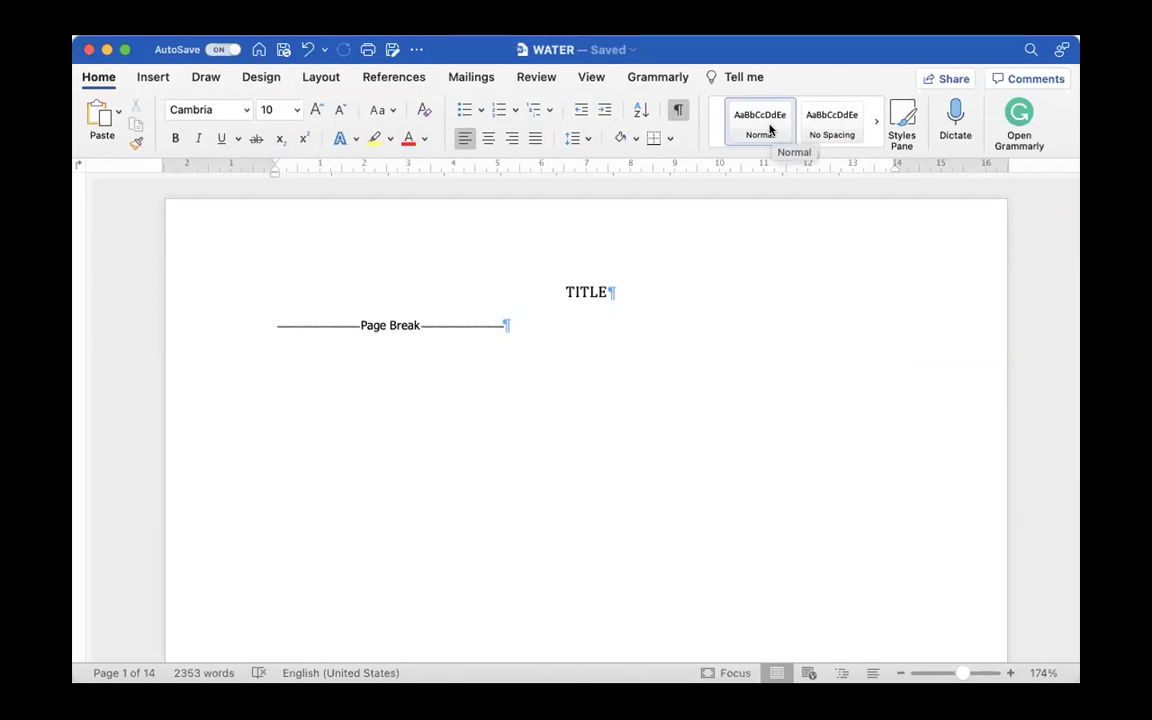
Step: Hide formatting marks and scroll from the TITLE page past the preliminary pages to CHAPTER 1
left_click(677, 110)
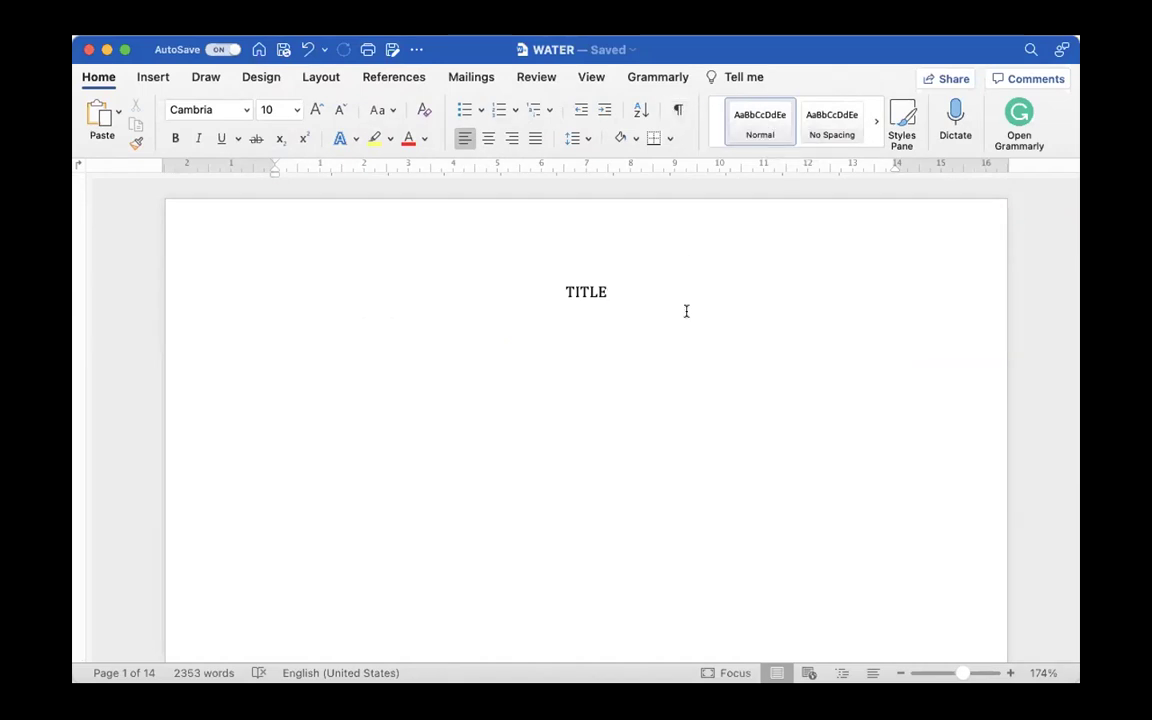
scroll(686, 311, "down", 1)
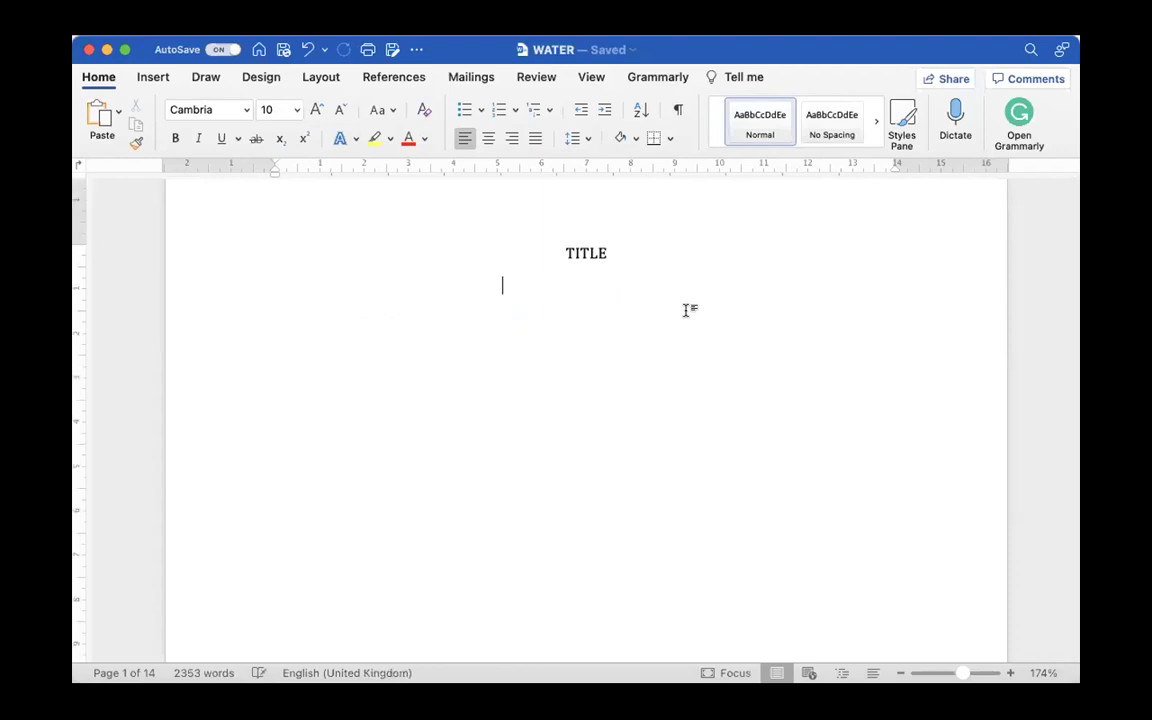
scroll(686, 311, "up", 1)
scroll(686, 311, "down", 2)
scroll(686, 311, "down", 10)
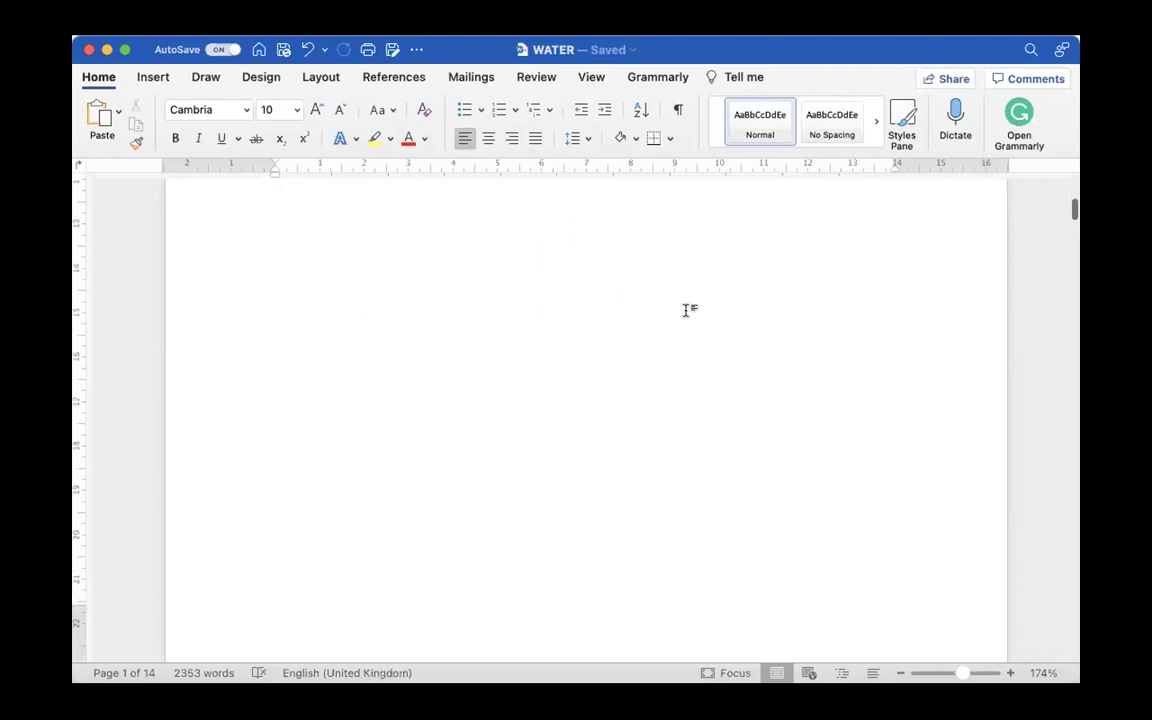
scroll(686, 311, "down", 7)
scroll(686, 311, "down", 10)
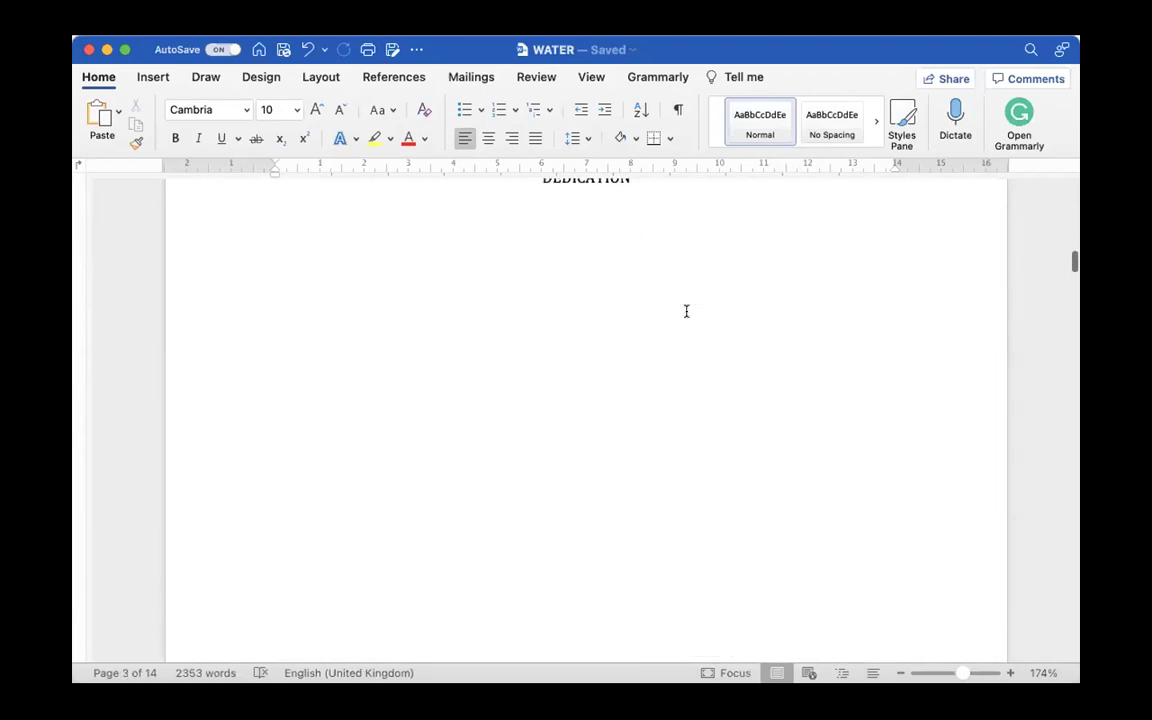
scroll(686, 311, "down", 10)
scroll(686, 311, "down", 5)
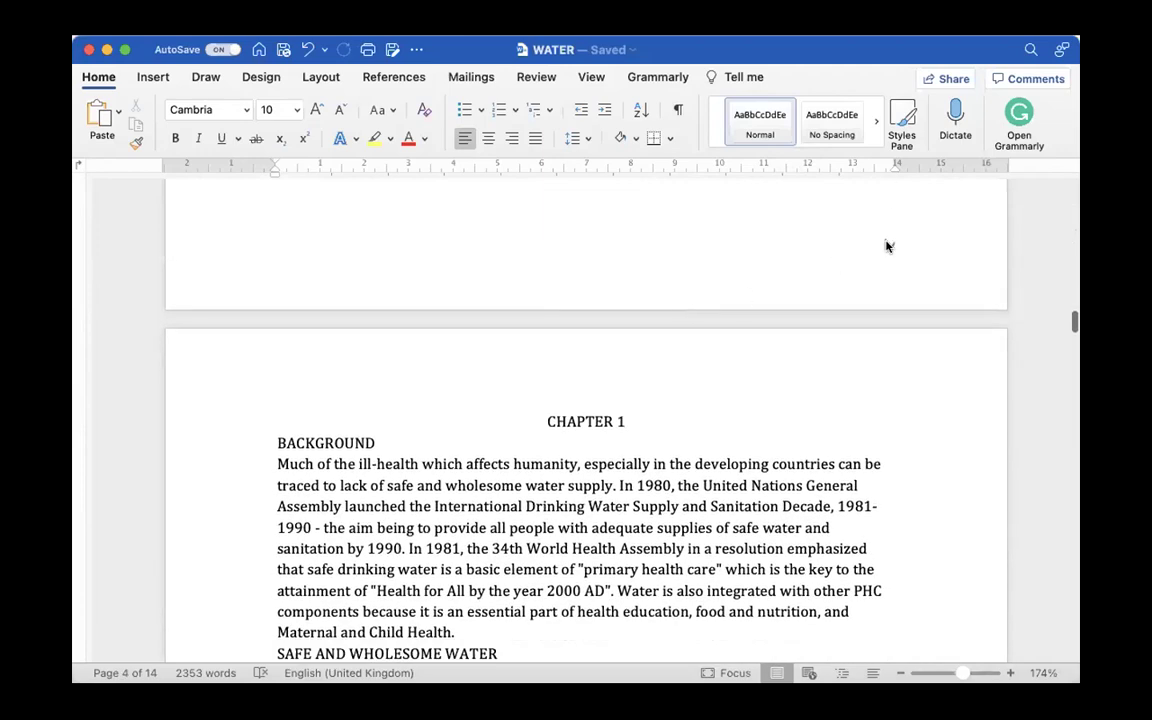
Step: Open the footer of the page before CHAPTER 1 and move to the Section 2 footer
double_click(886, 246)
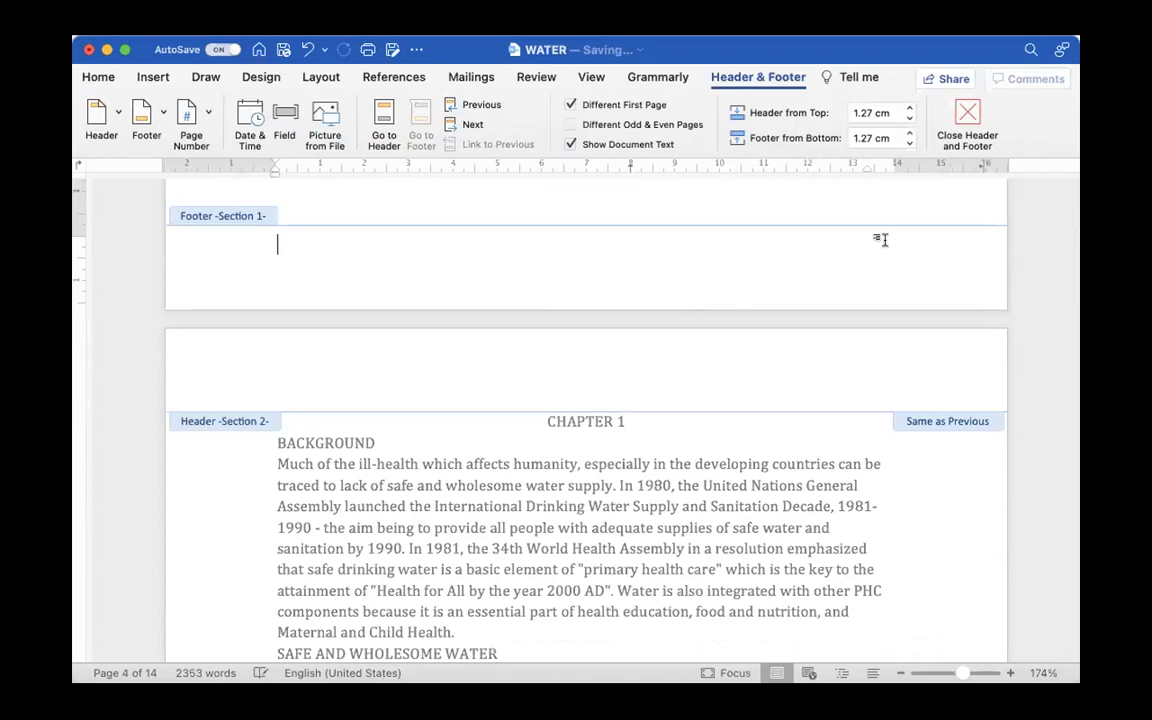
scroll(884, 244, "up", 10)
scroll(886, 246, "down", 15)
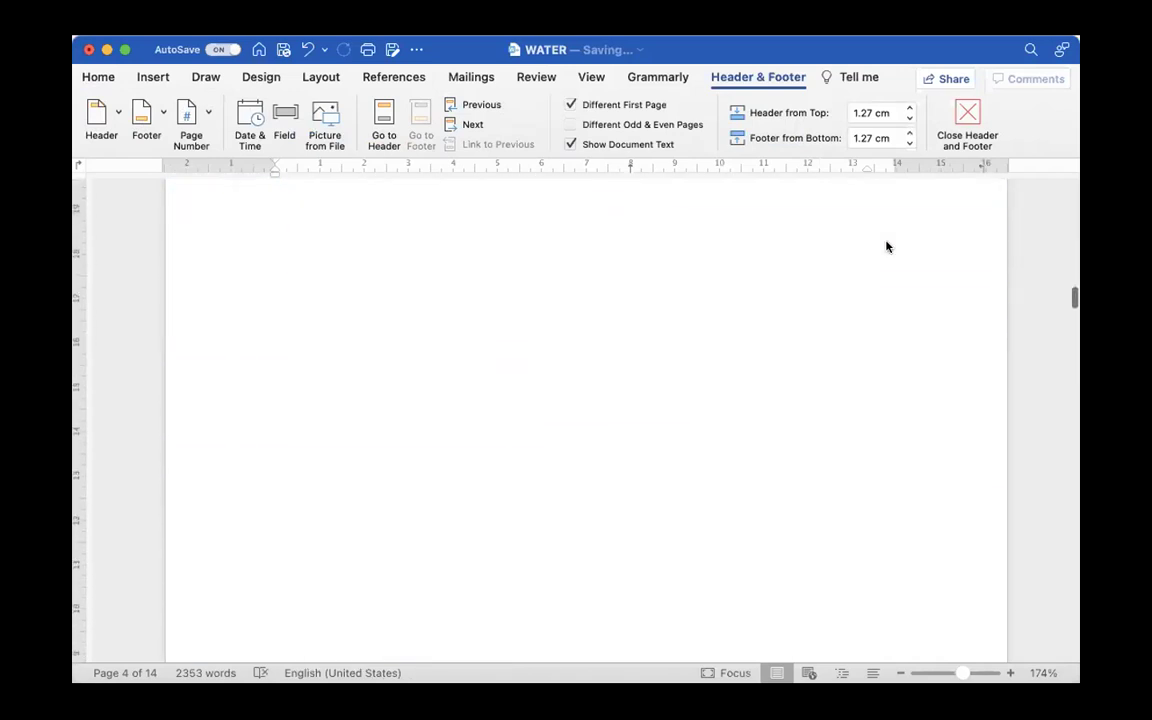
scroll(886, 246, "down", 5)
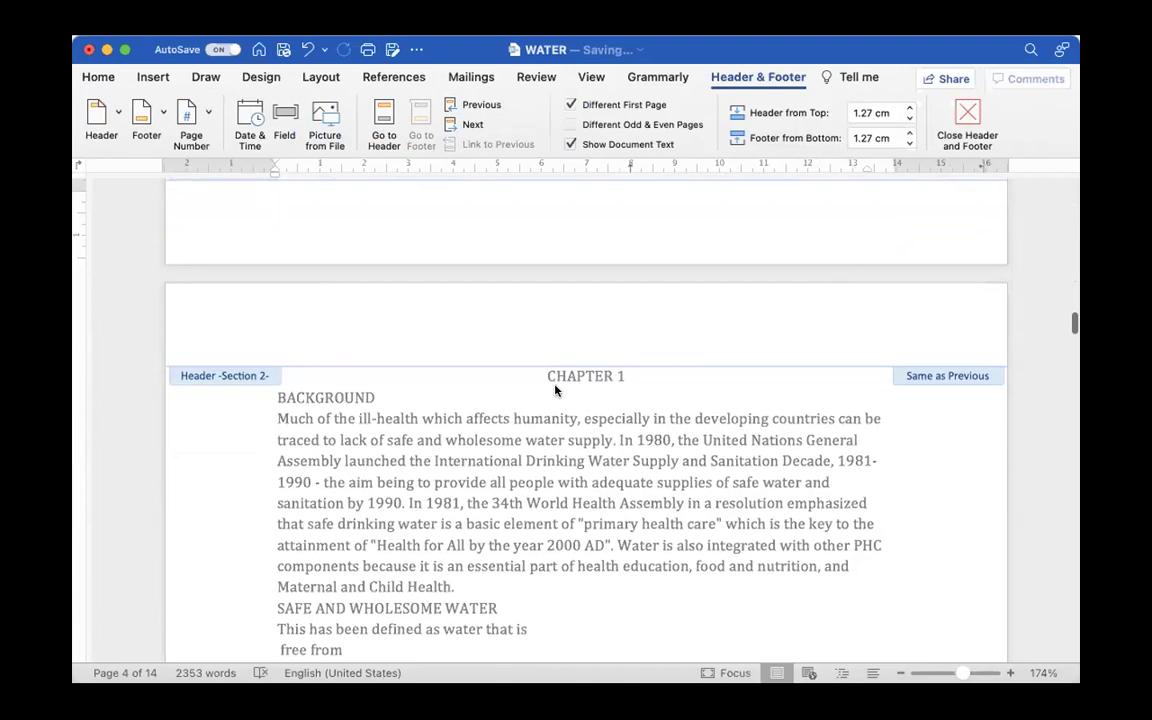
key("Down")
Step: Return to body text and delete the character just before the CHAPTER 1 heading
double_click(555, 390)
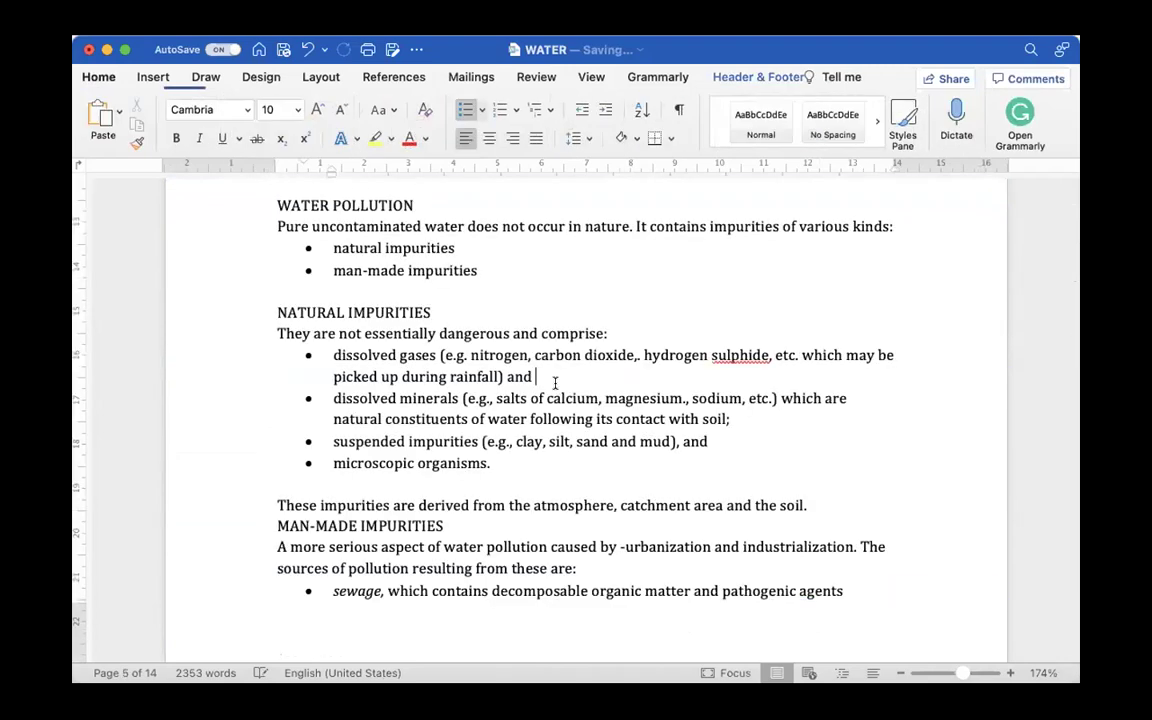
scroll(553, 381, "up", 10)
left_click(545, 392)
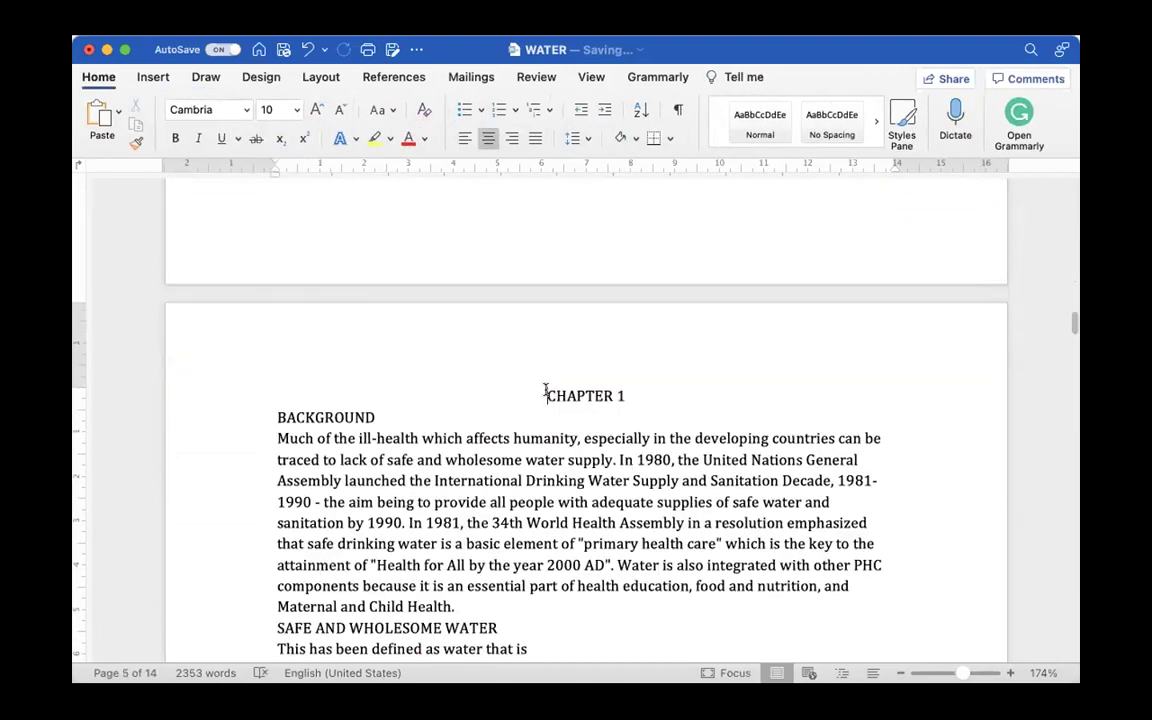
key("BackSpace")
key("BackSpace")
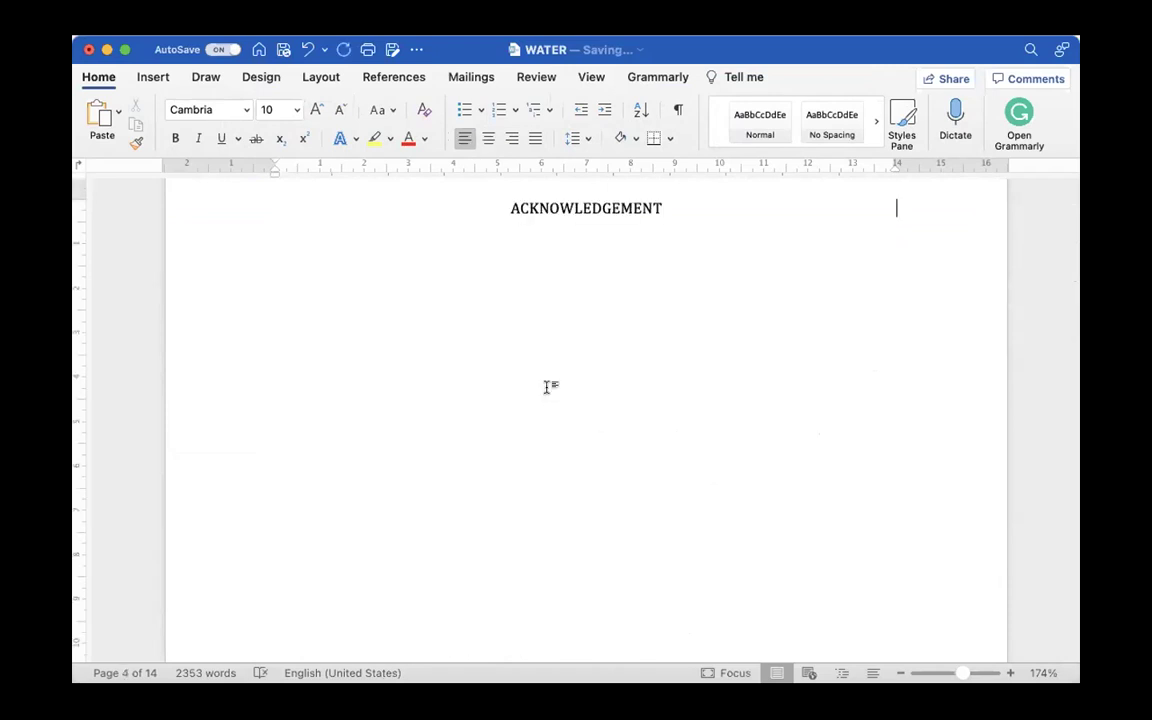
scroll(547, 387, "down", 10)
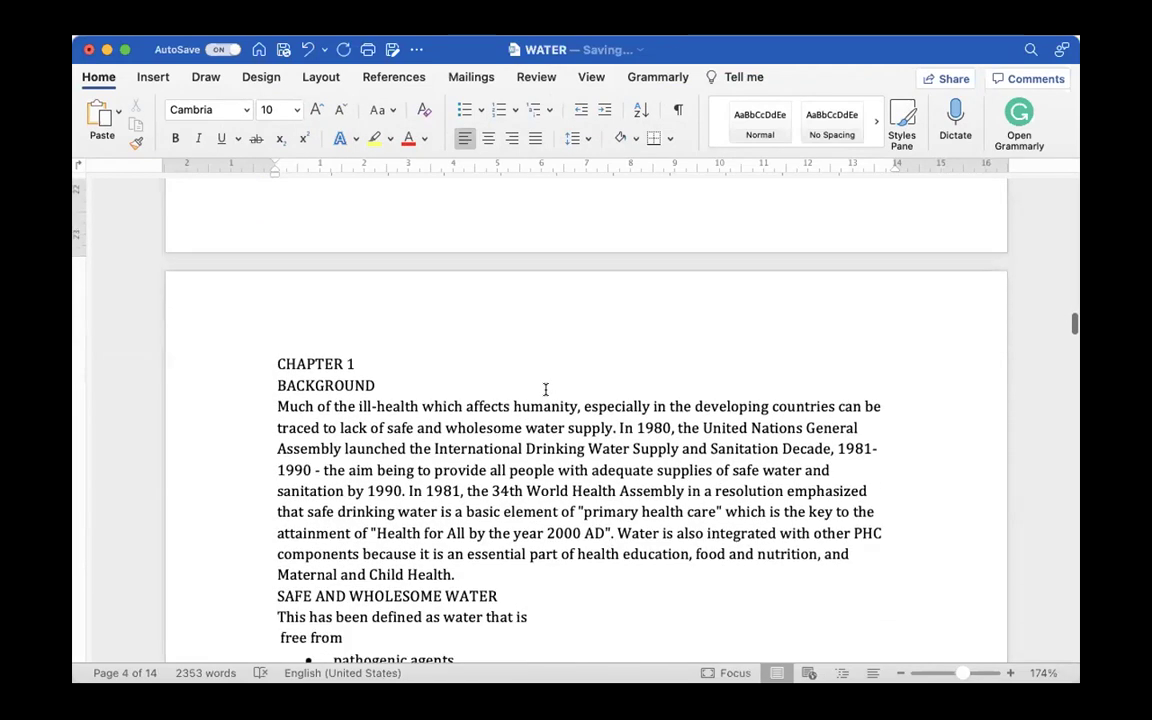
Step: Insert a Section Break (Next Page) at the end of the ACKNOWLEDGEMENT heading
left_click(276, 351)
key("BackSpace")
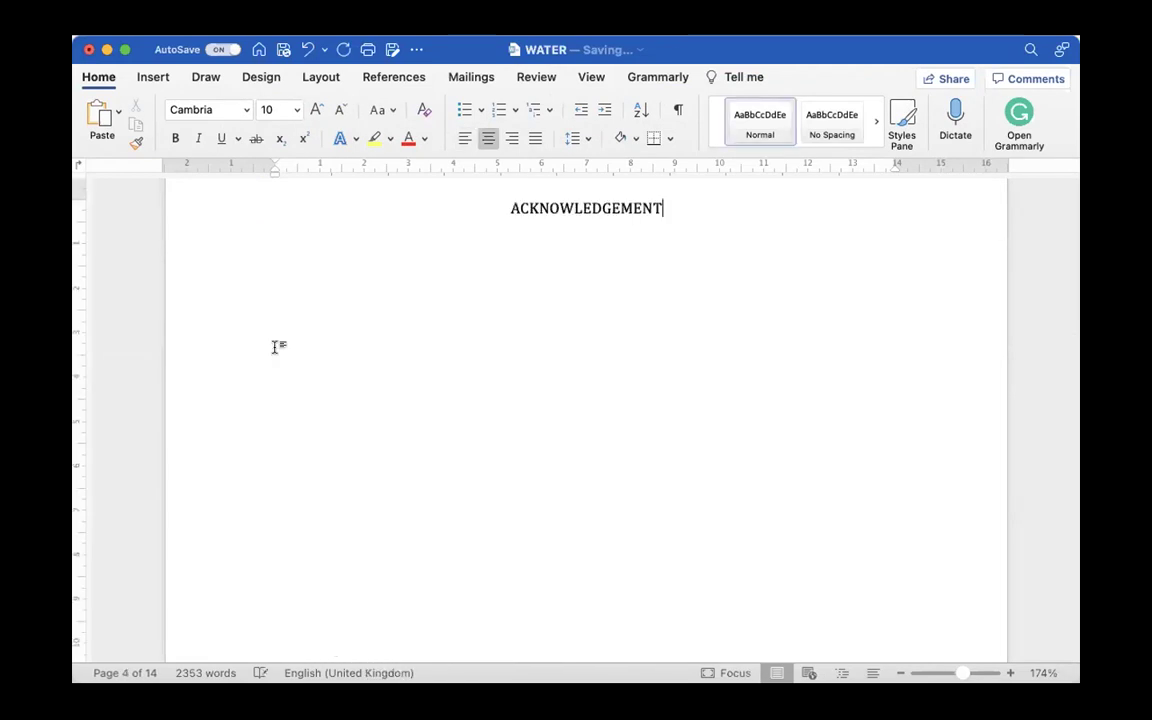
left_click(151, 78)
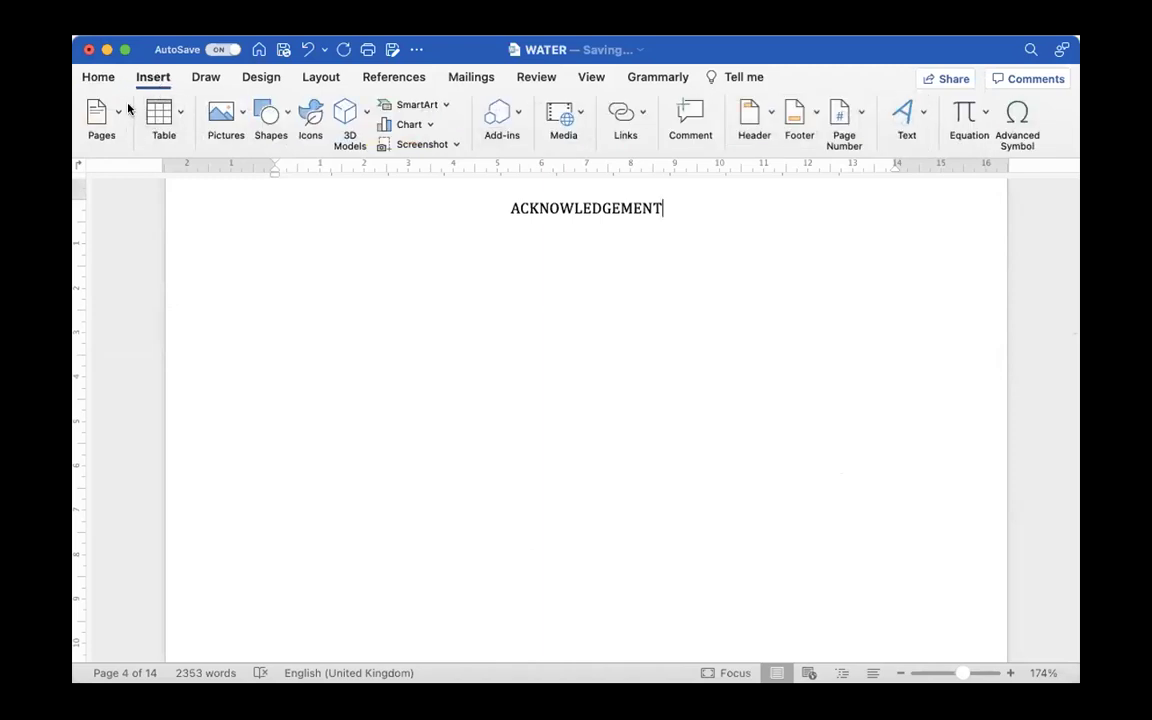
left_click(262, 22)
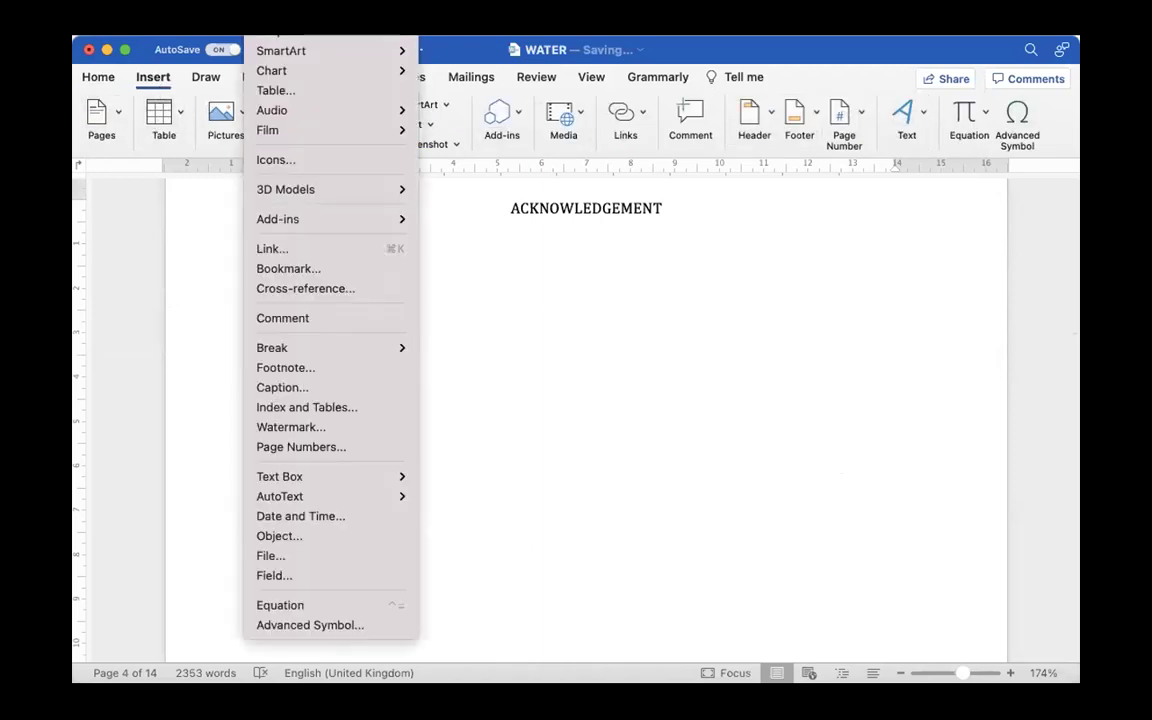
mouse_move(307, 353)
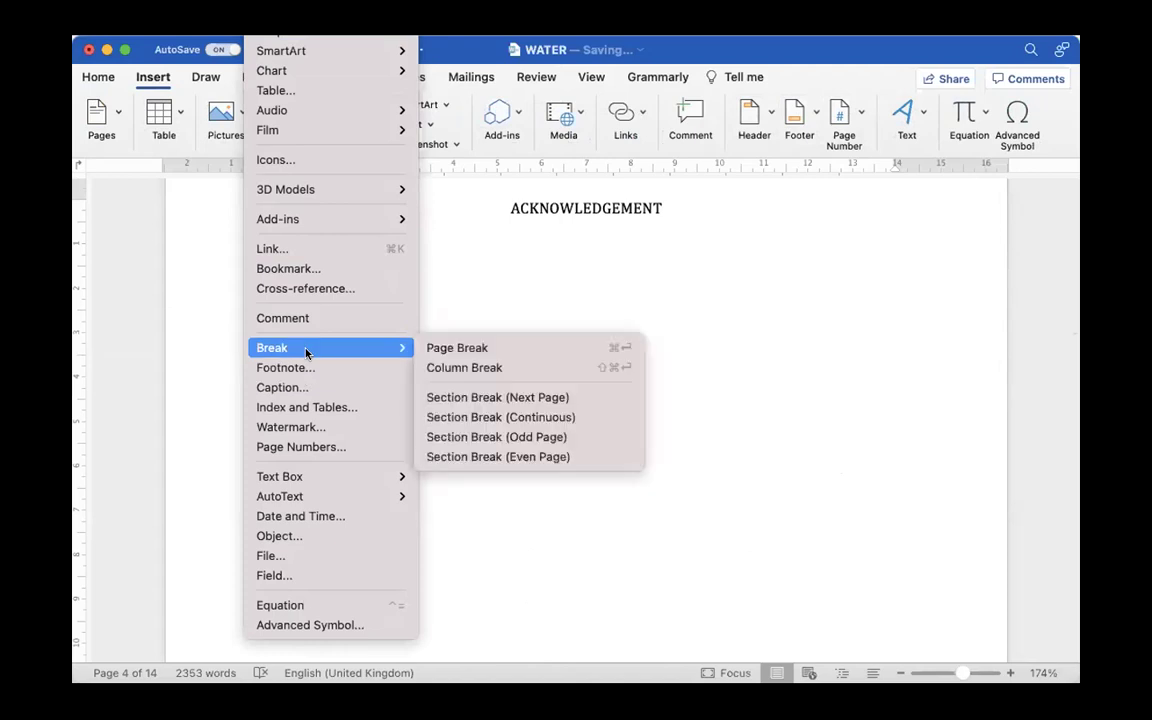
left_click(462, 400)
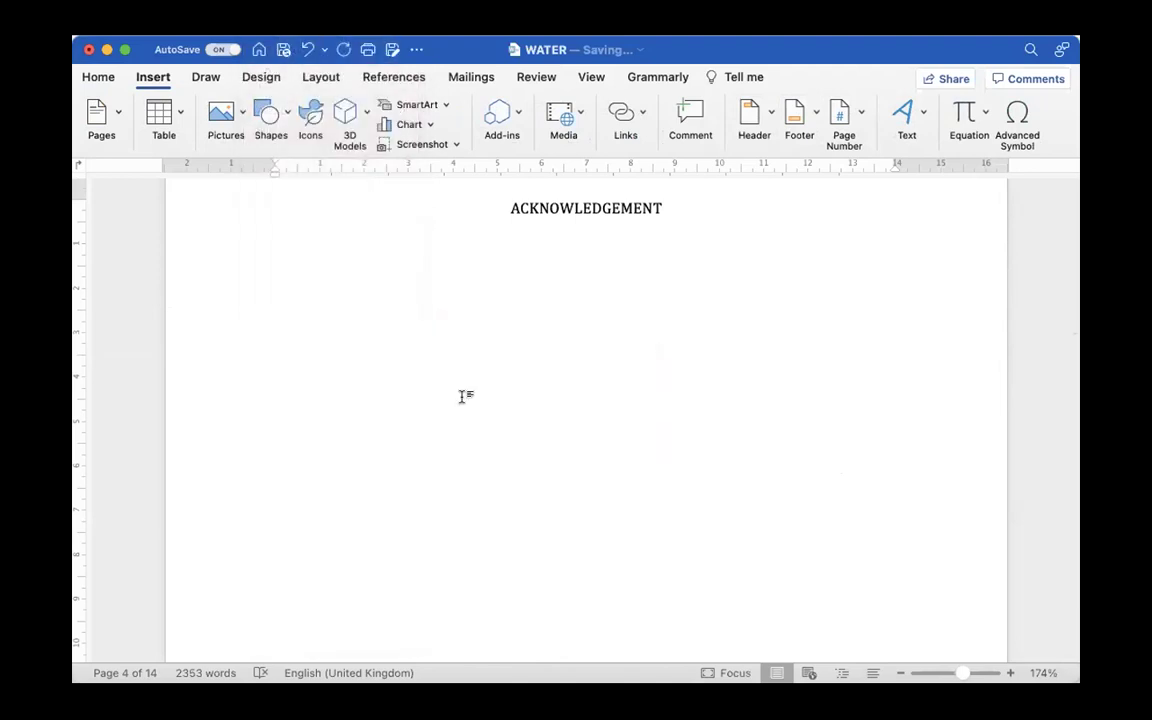
Step: Inspect pages 4–5 around the new section break and undo an extra character
scroll(462, 397, "down", 5)
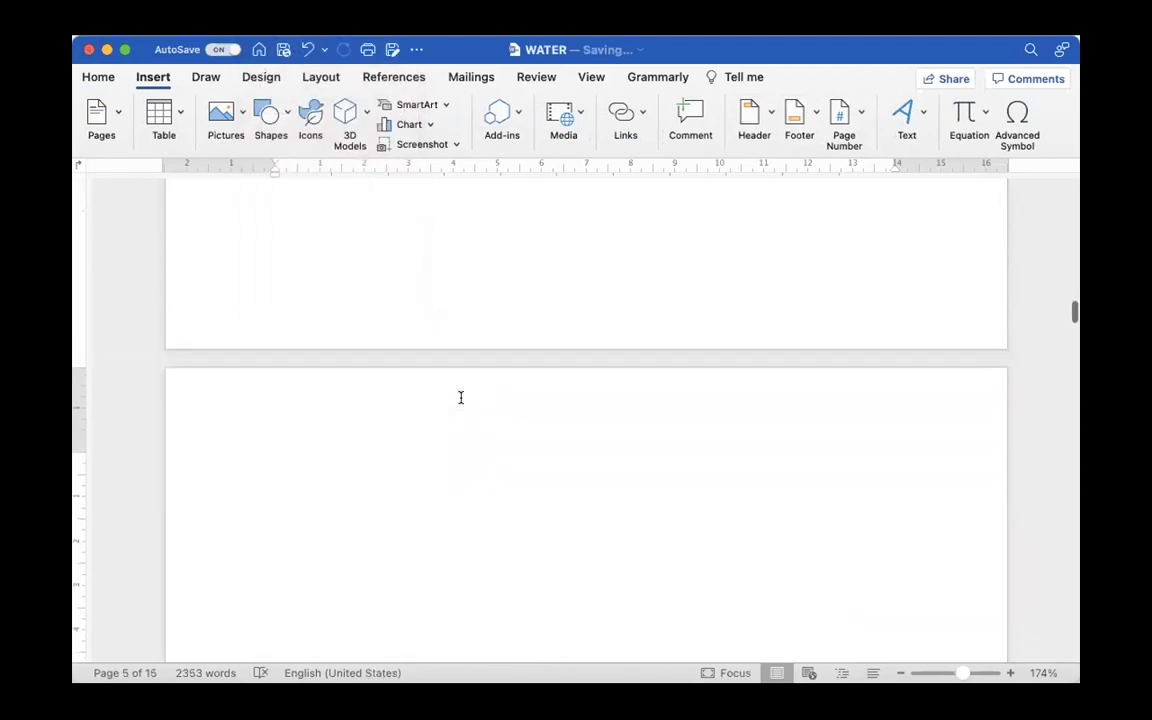
scroll(462, 397, "up", 3)
scroll(462, 397, "down", 3)
scroll(462, 397, "up", 2)
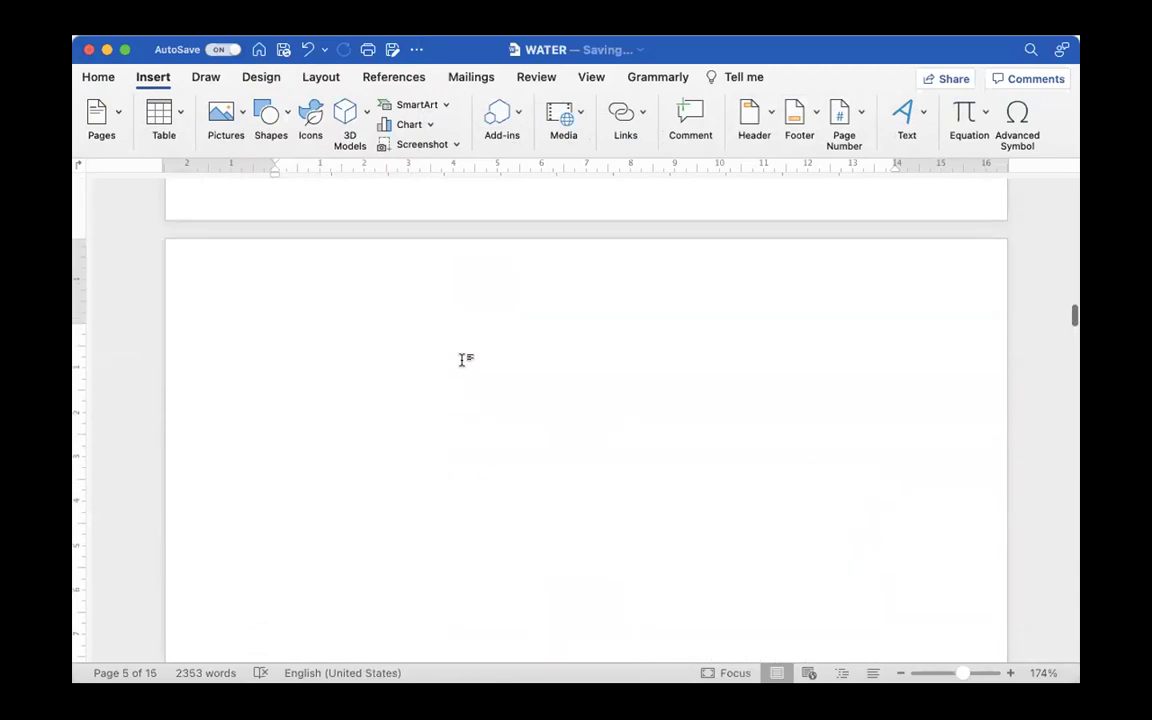
scroll(463, 540, "down", 2)
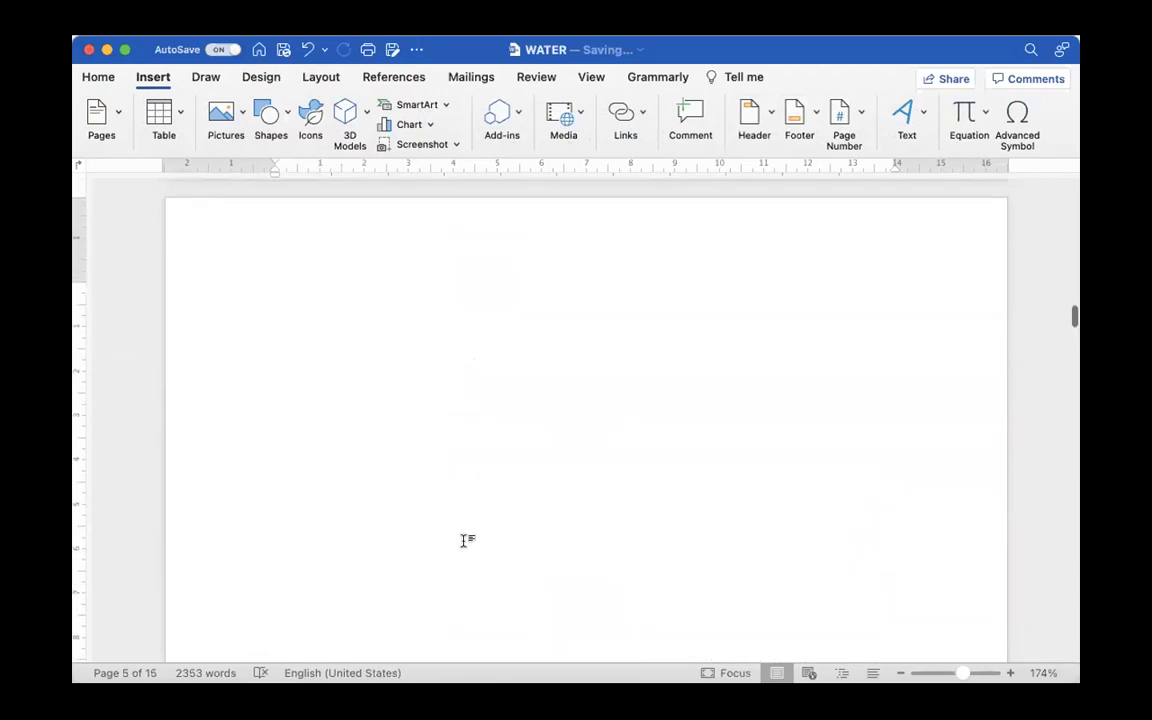
scroll(463, 540, "down", 5)
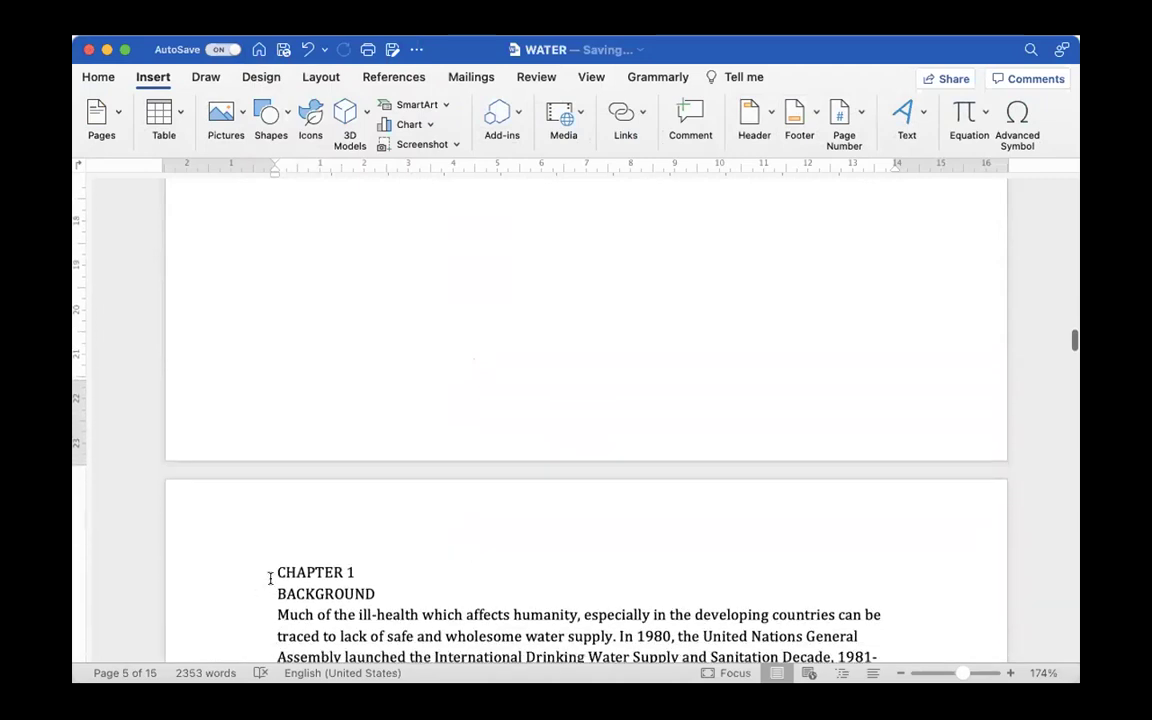
key("BackSpace")
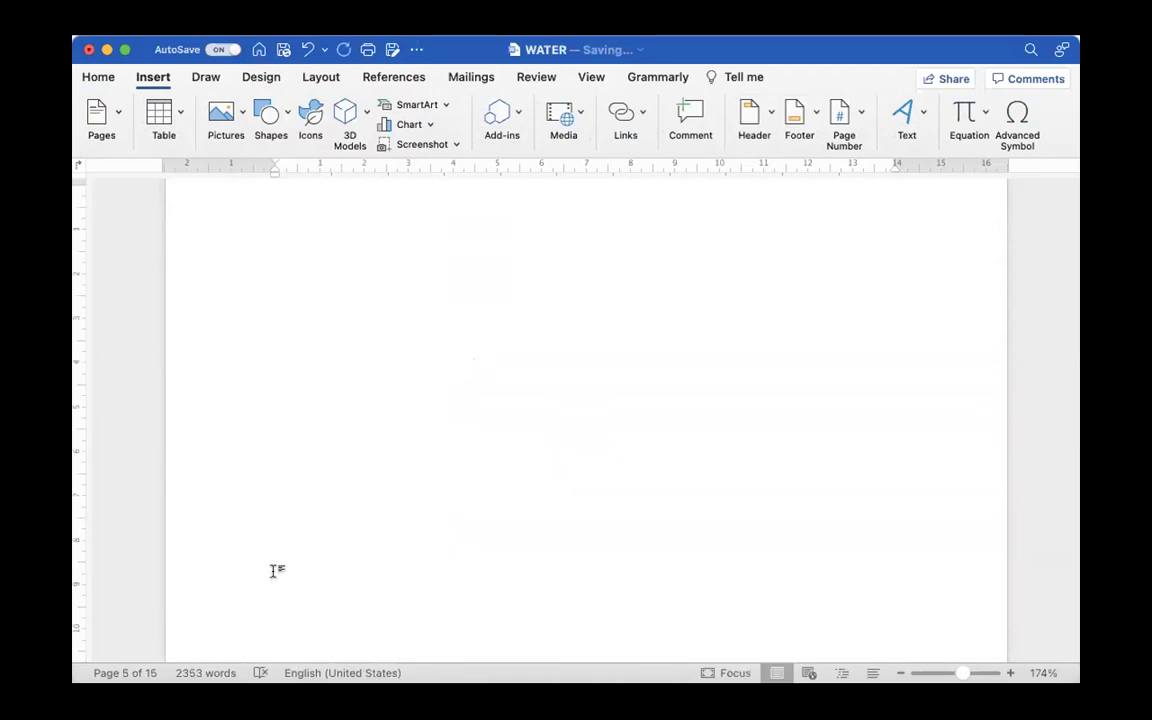
Step: Return to the end of ACKNOWLEDGEMENT, then place the cursor before CHAPTER 1 on page 6
scroll(276, 570, "down", 10)
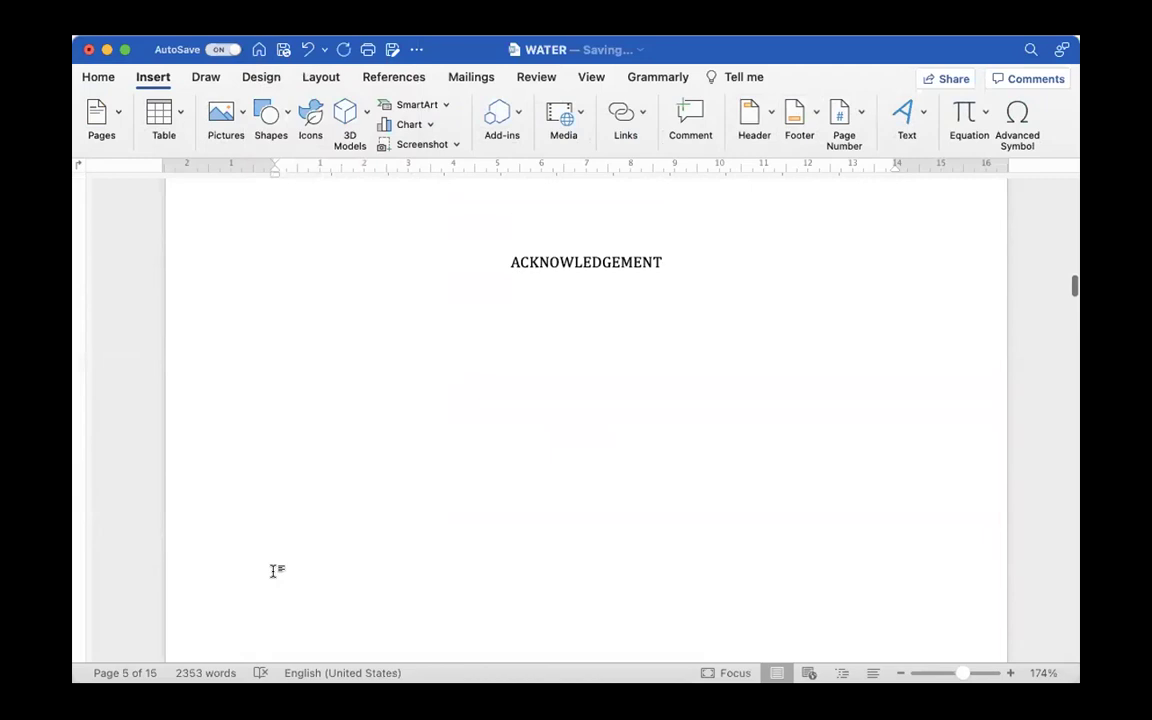
scroll(275, 575, "down", 3)
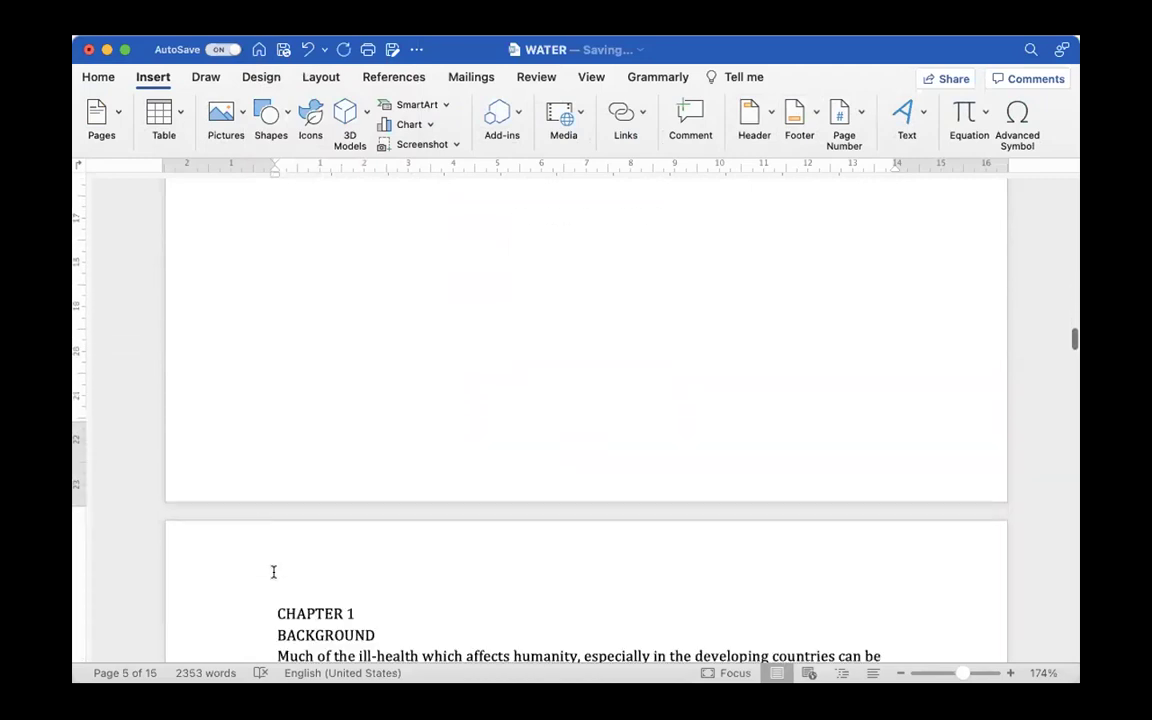
key("BackSpace")
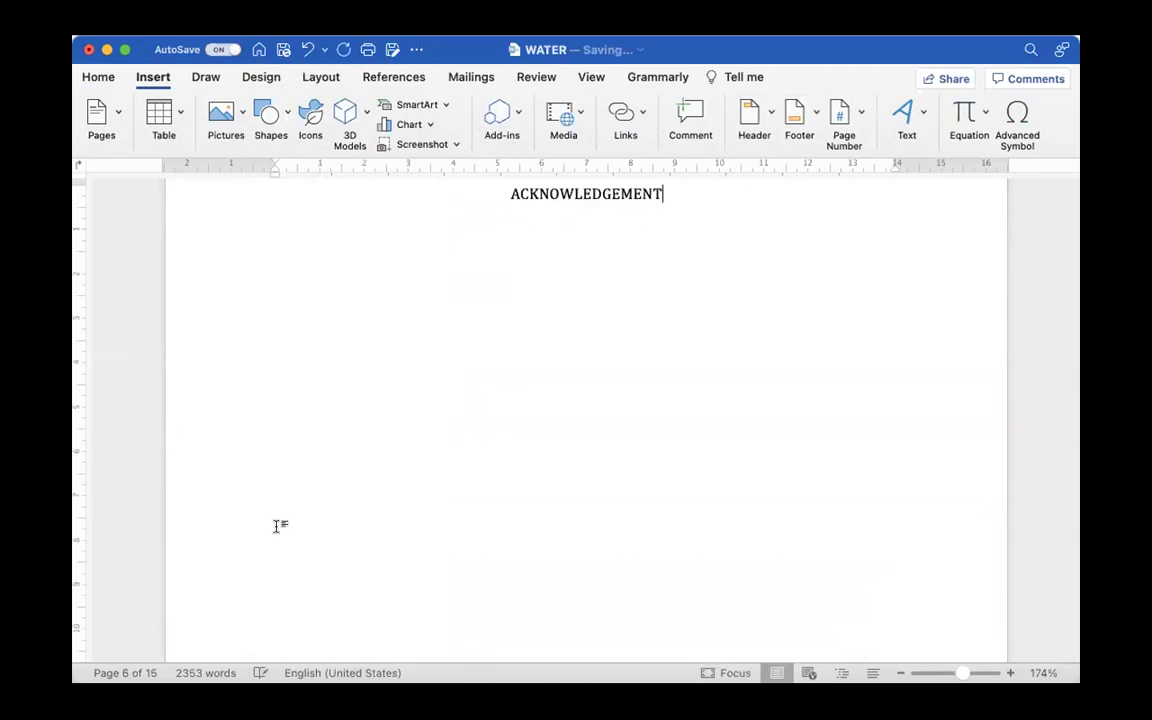
scroll(276, 526, "down", 15)
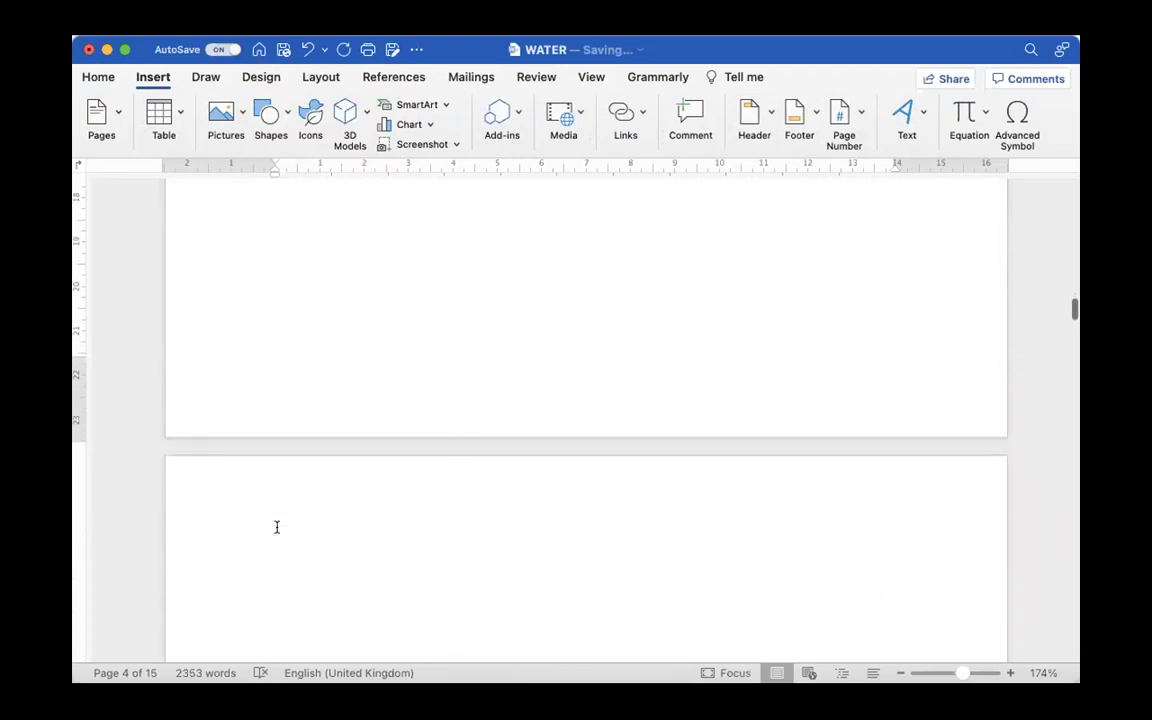
scroll(386, 540, "down", 5)
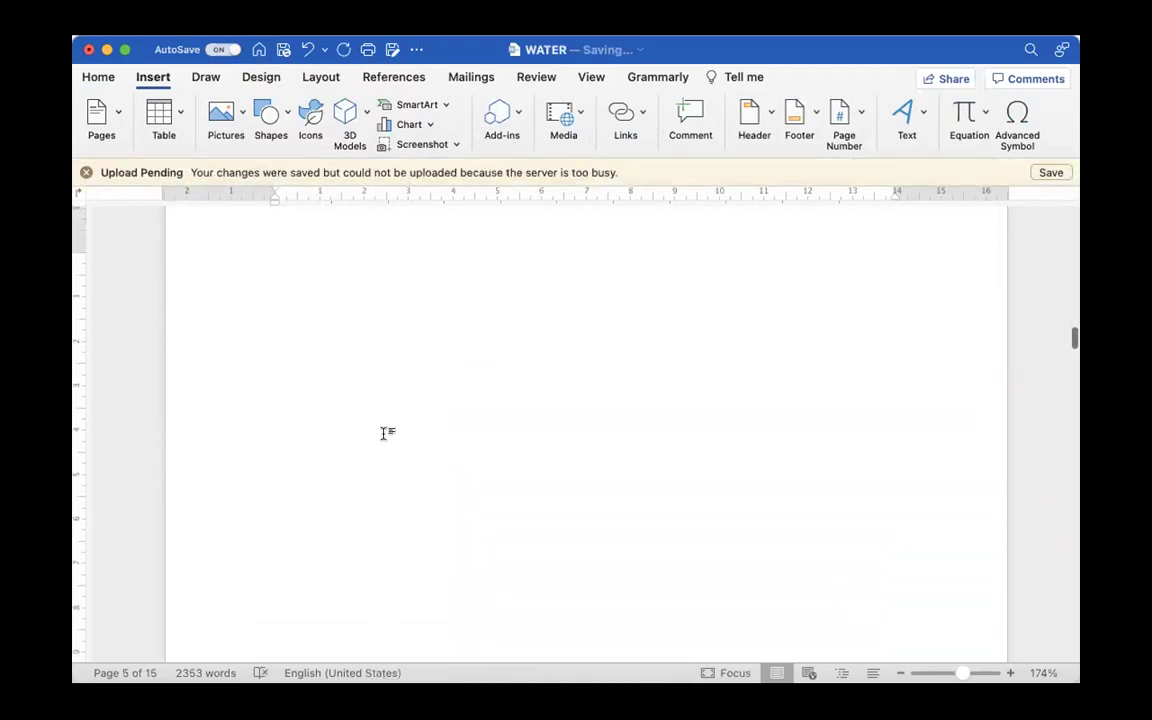
scroll(386, 433, "down", 5)
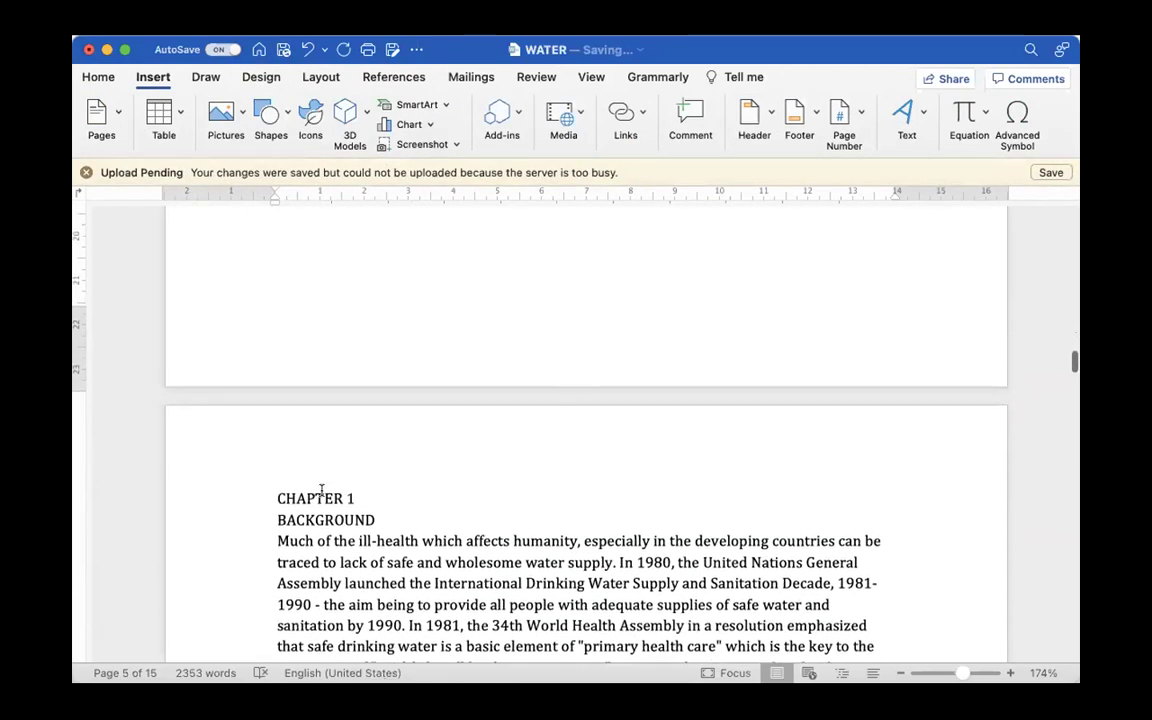
left_click(273, 497)
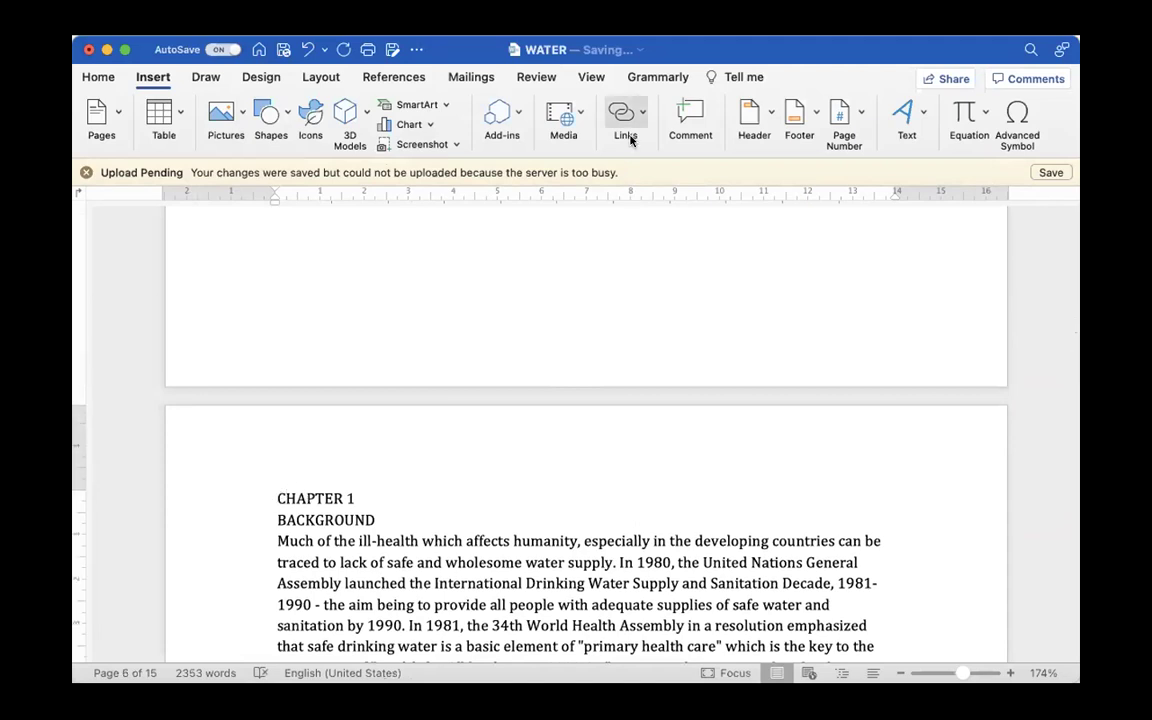
left_click(98, 77)
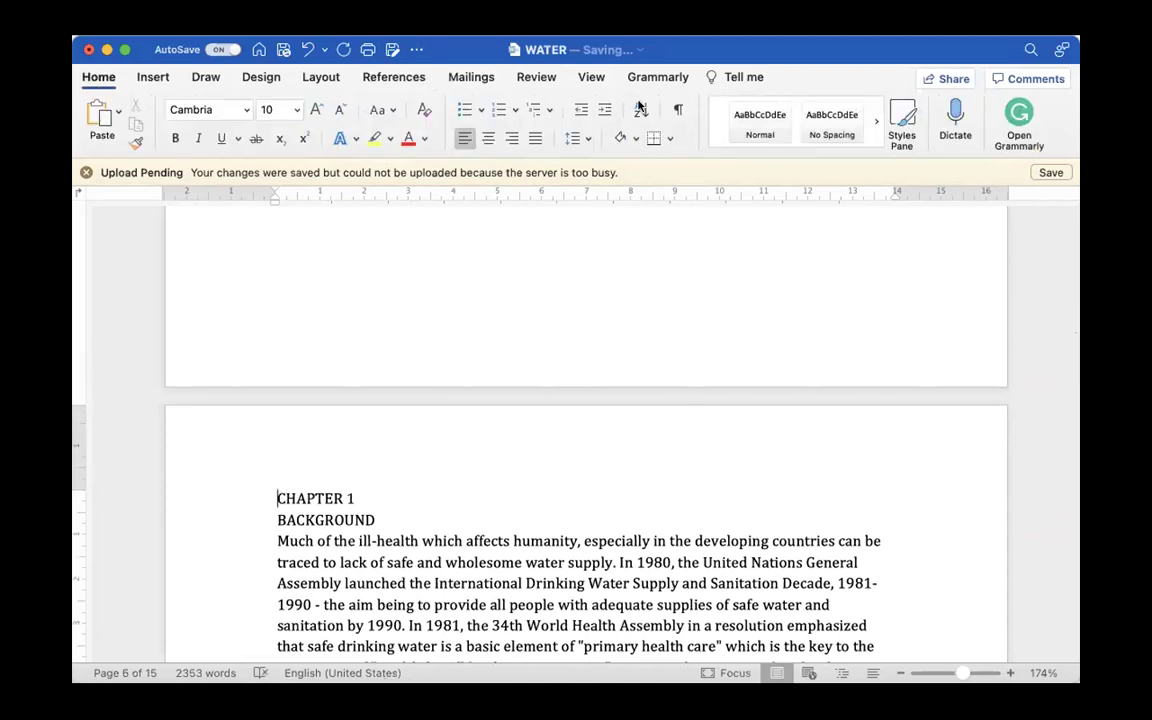
Step: Show formatting marks to reveal the Next Page section break, then scroll back toward the TITLE page
left_click(678, 109)
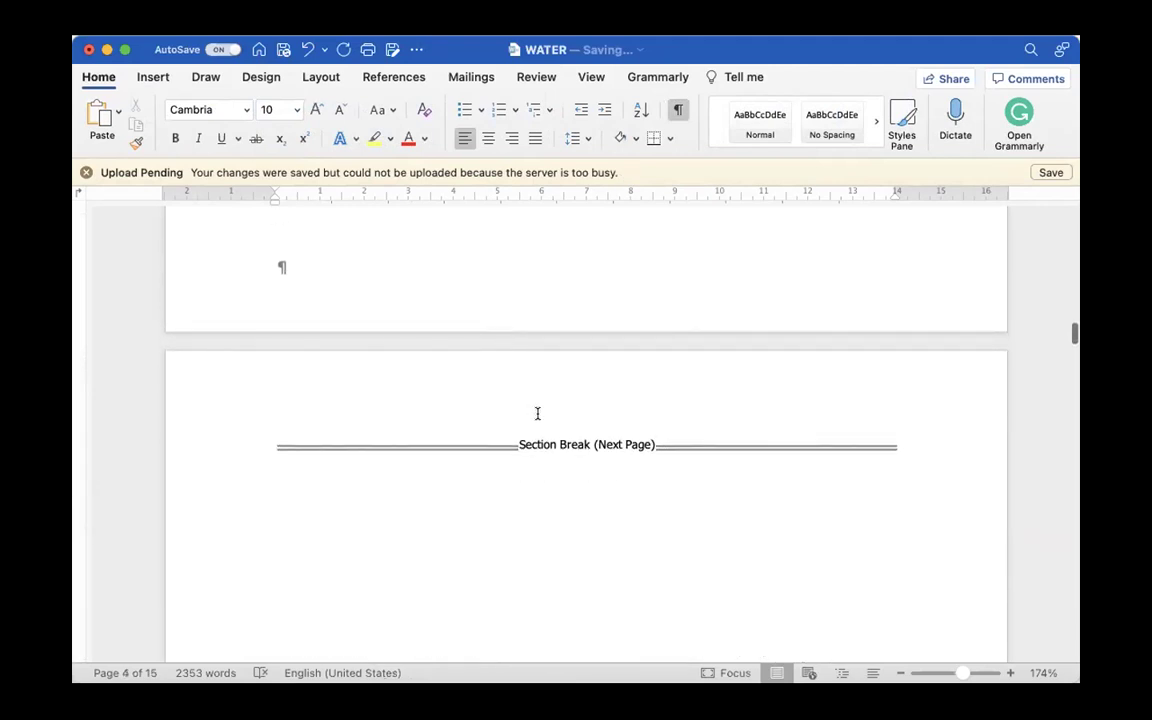
scroll(537, 447, "down", 5)
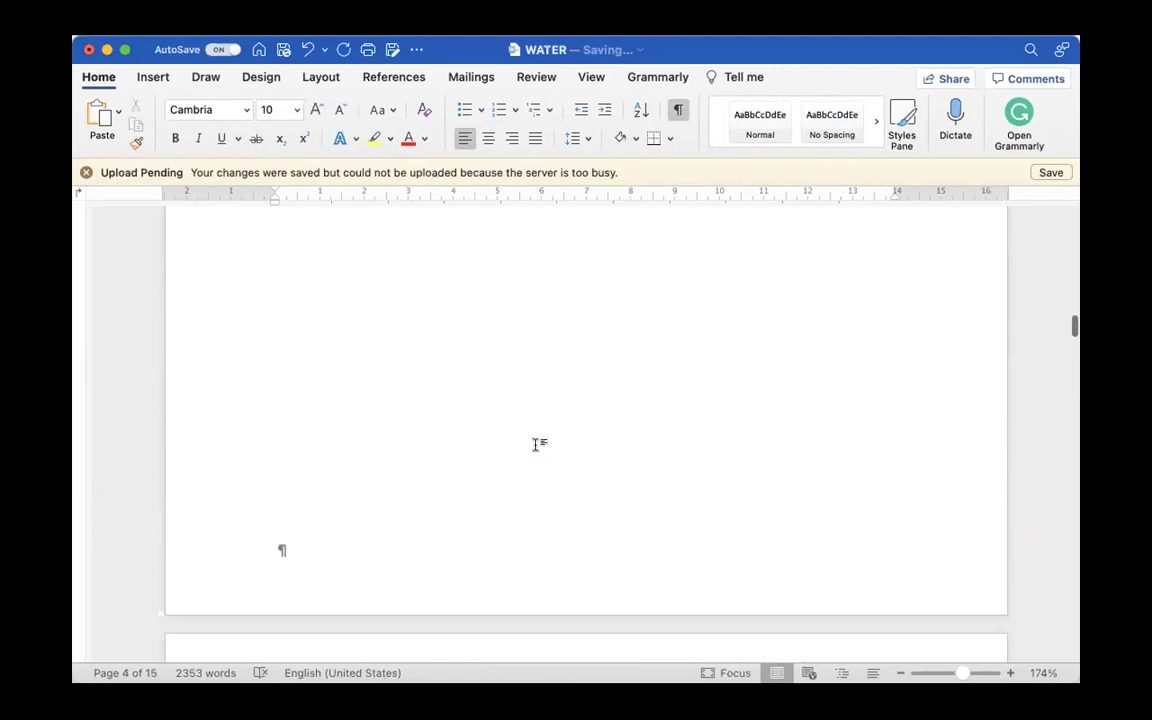
scroll(537, 445, "down", 10)
scroll(537, 447, "down", 5)
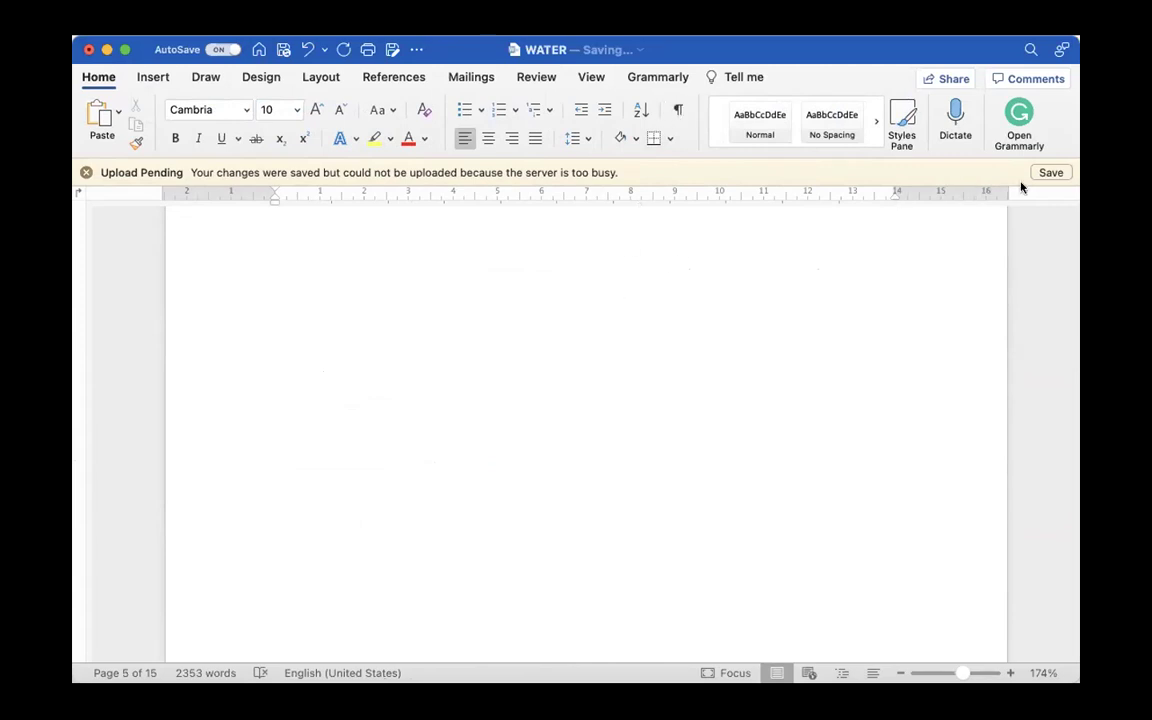
scroll(760, 364, "up", 5)
scroll(760, 364, "up", 15)
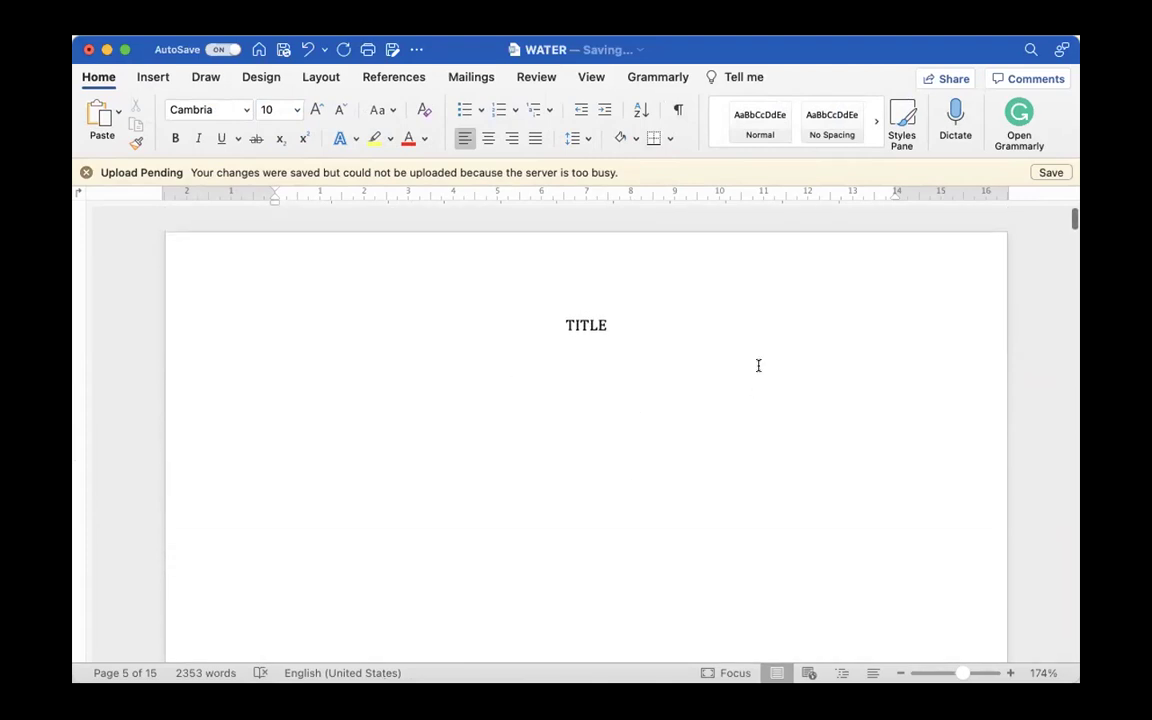
Step: Add bottom-right footer page numbers in lowercase Roman starting at i, including the title page
left_click(631, 380)
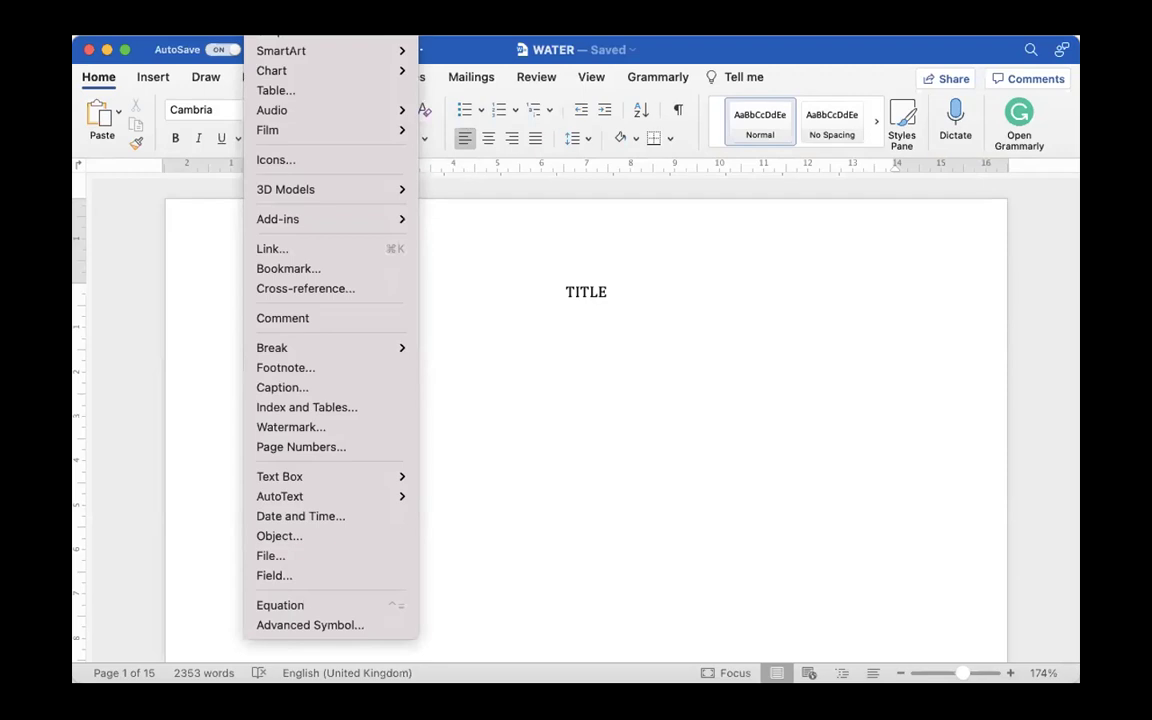
left_click(353, 449)
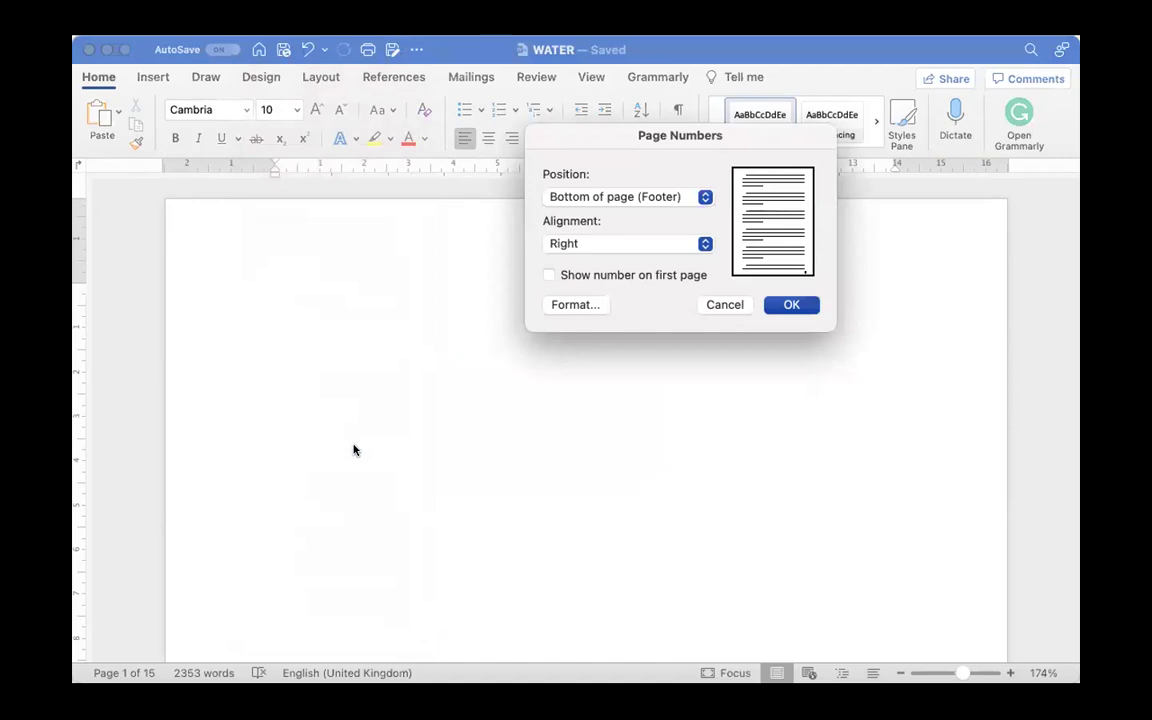
left_click(680, 198)
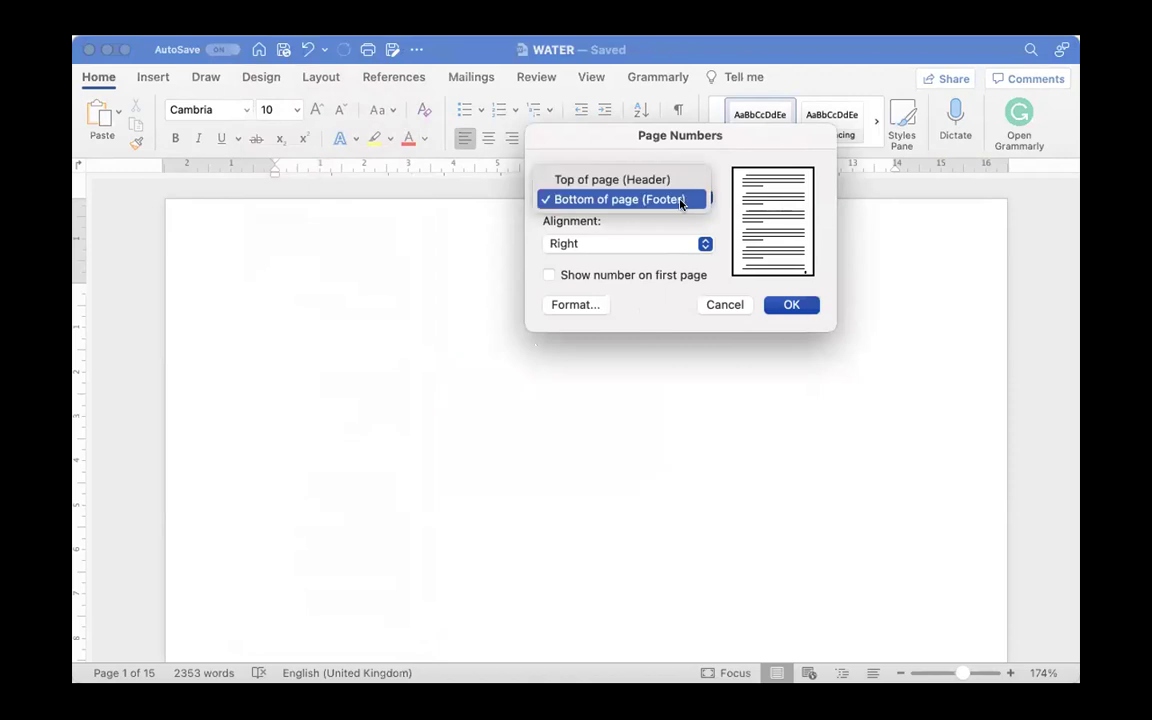
left_click(680, 200)
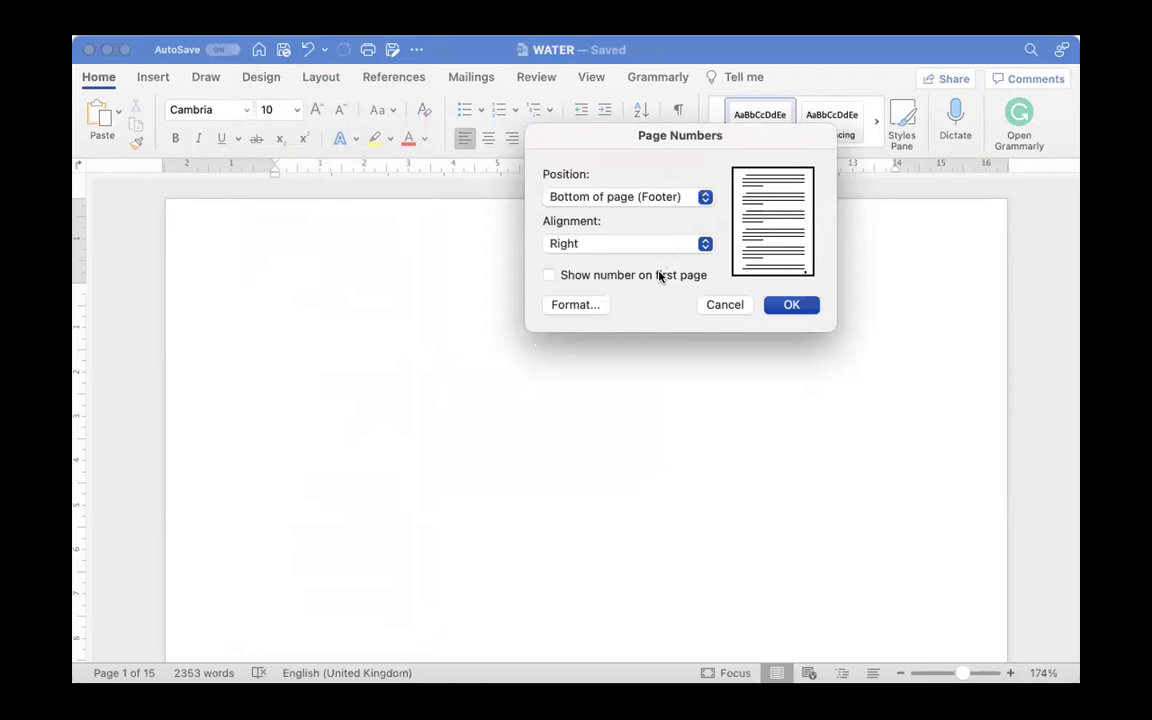
left_click(602, 275)
left_click(586, 307)
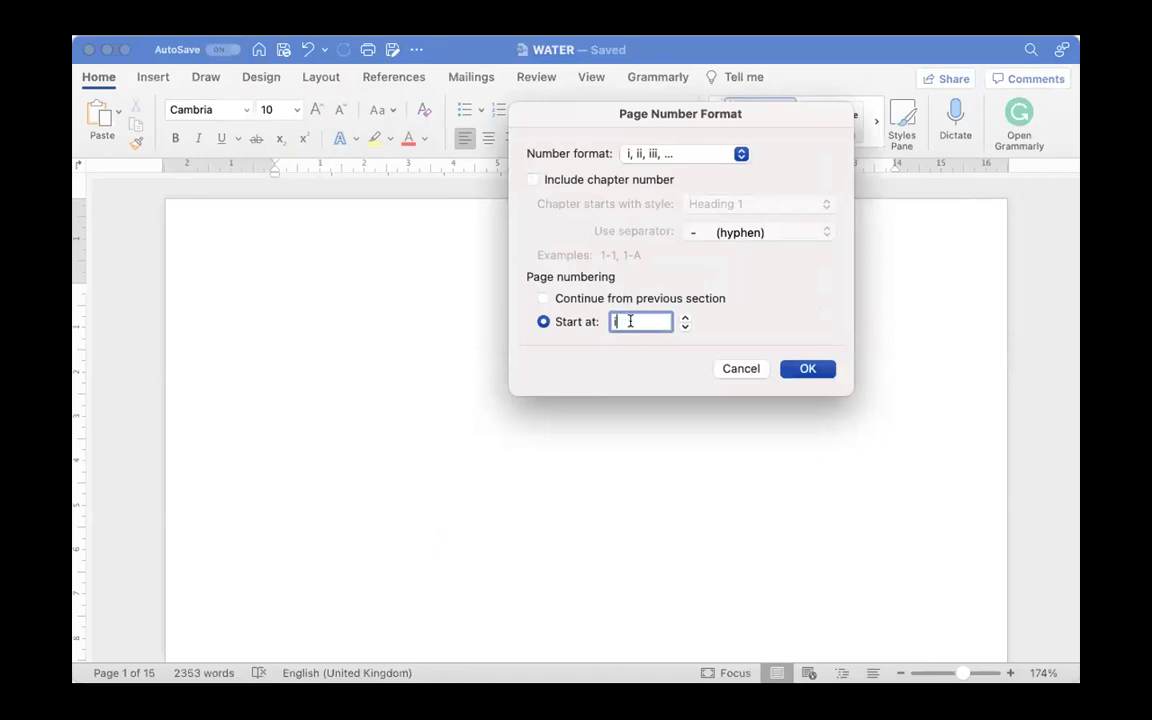
left_click(808, 369)
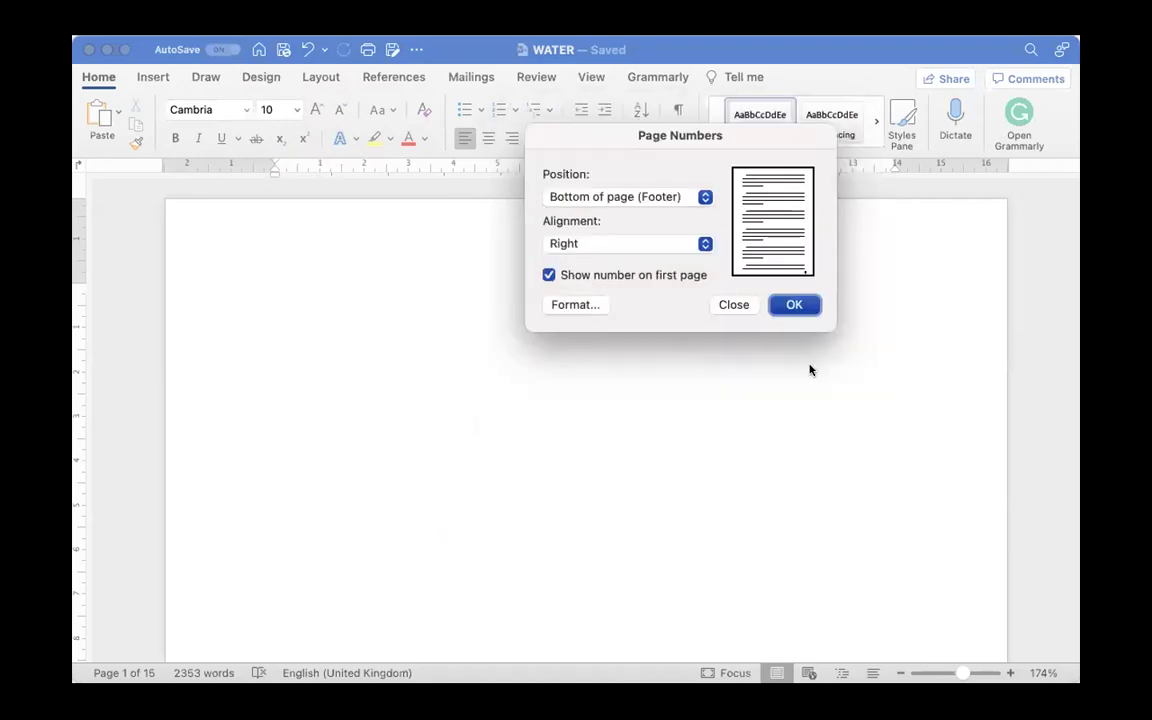
left_click(795, 305)
Step: Check the footers read i–iv then 1 and 2, and open the Yaws page's footer
scroll(776, 388, "down", 5)
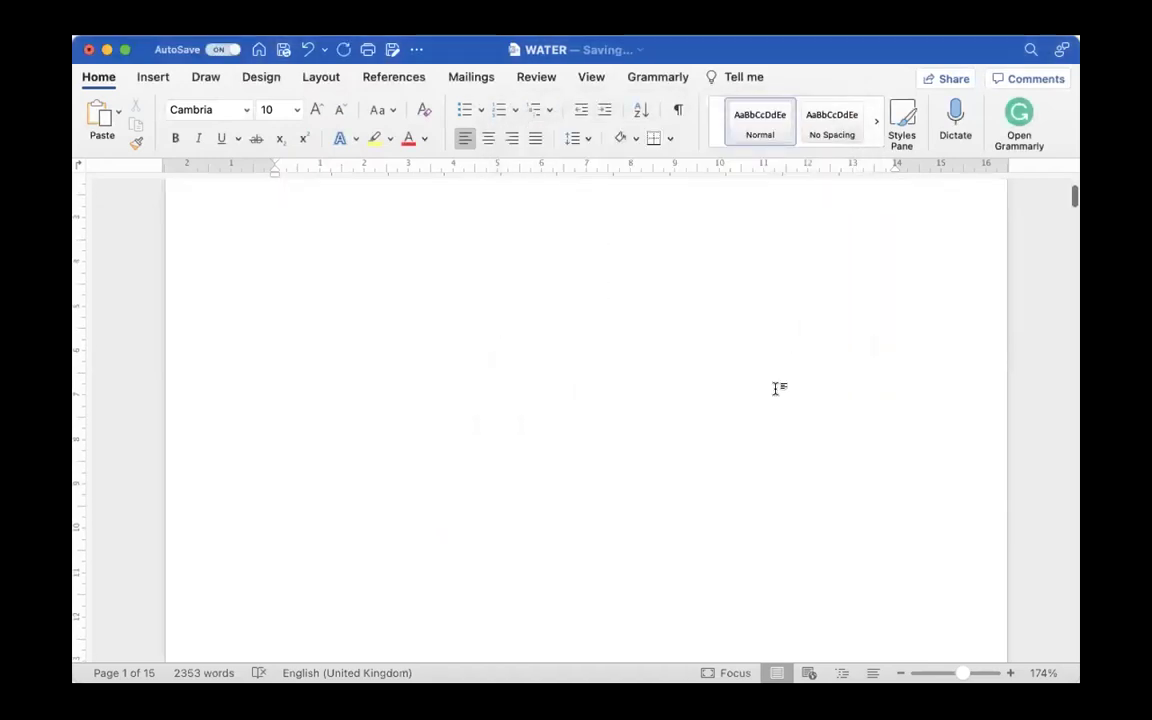
scroll(778, 388, "down", 5)
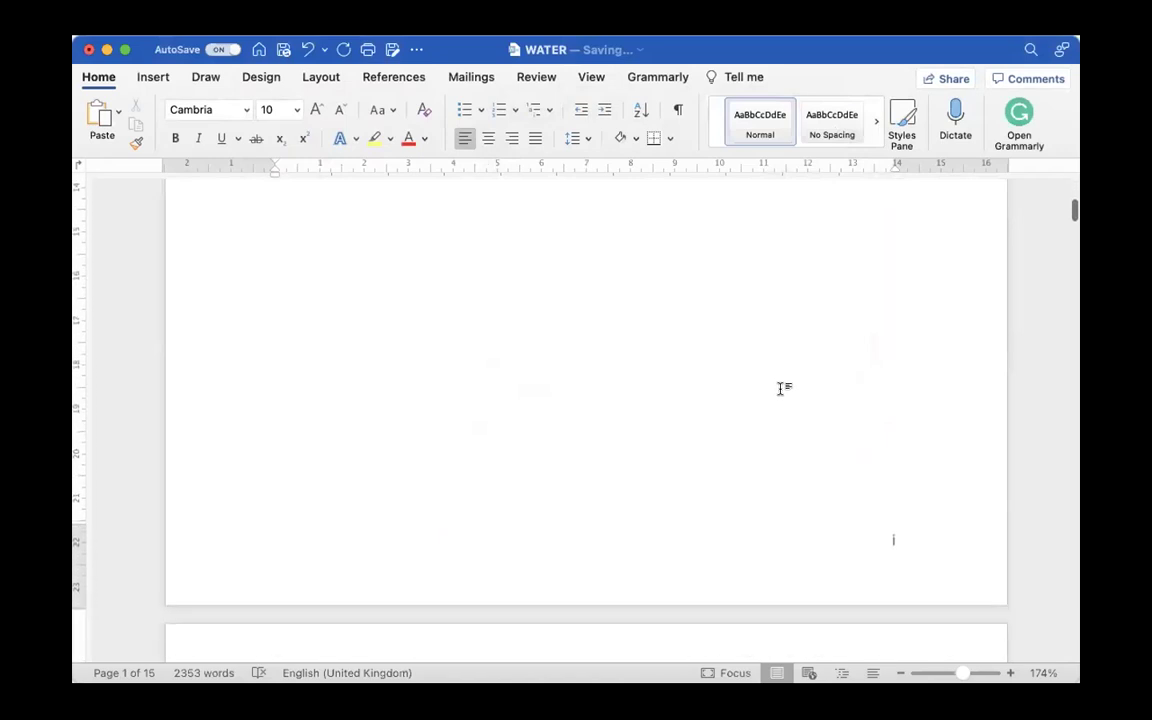
scroll(890, 544, "down", 5)
scroll(888, 541, "down", 10)
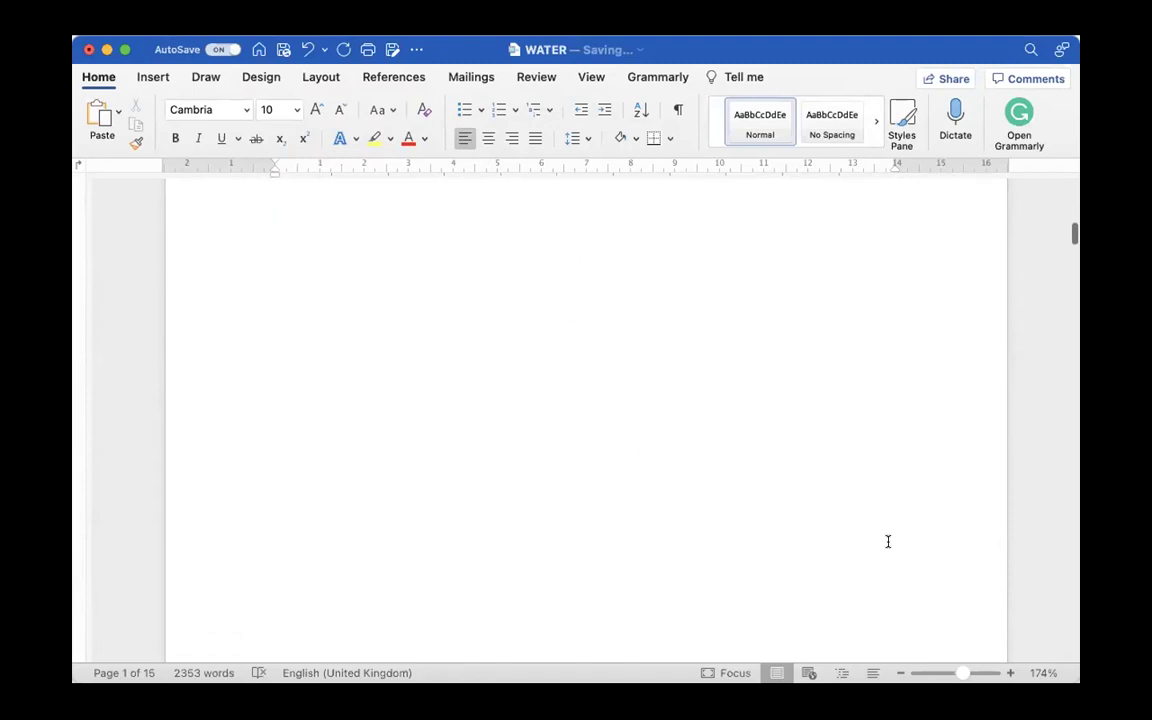
scroll(891, 523, "down", 10)
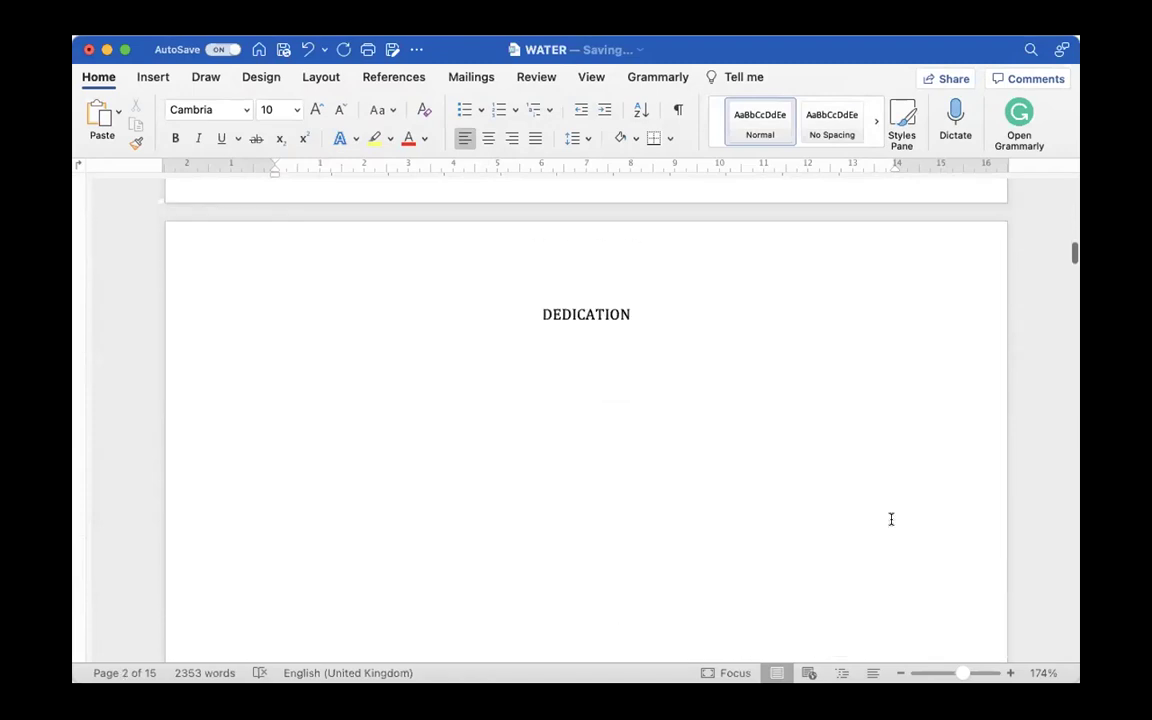
scroll(893, 555, "down", 10)
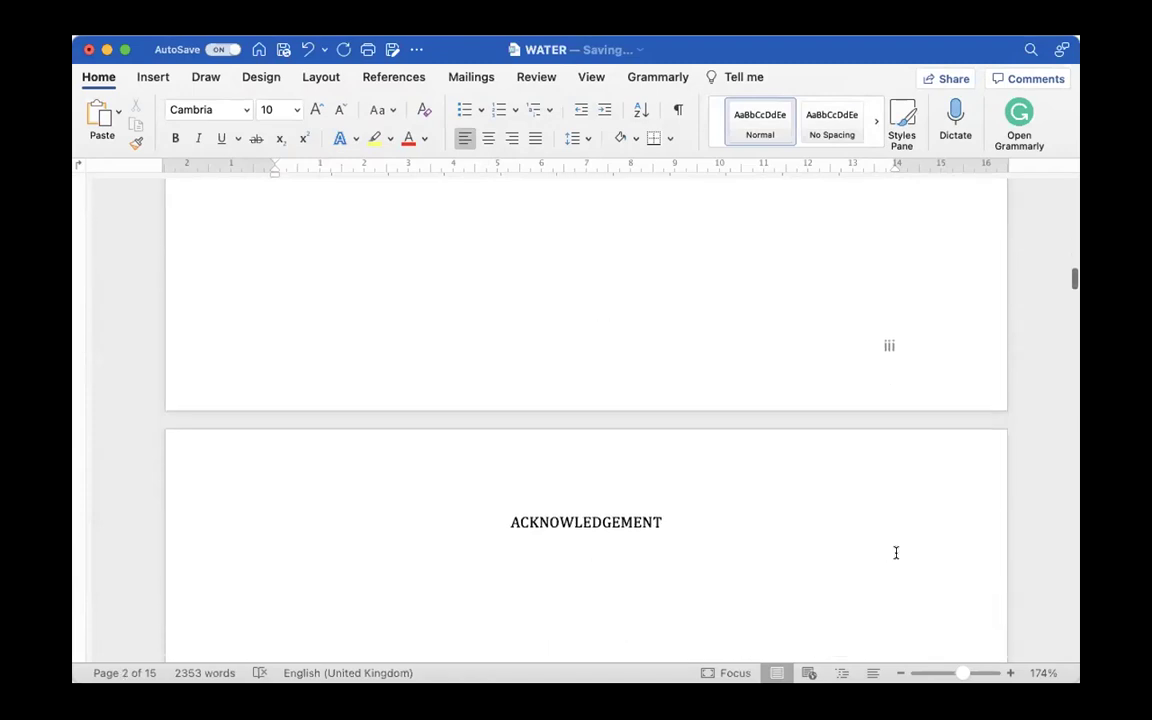
scroll(889, 560, "down", 5)
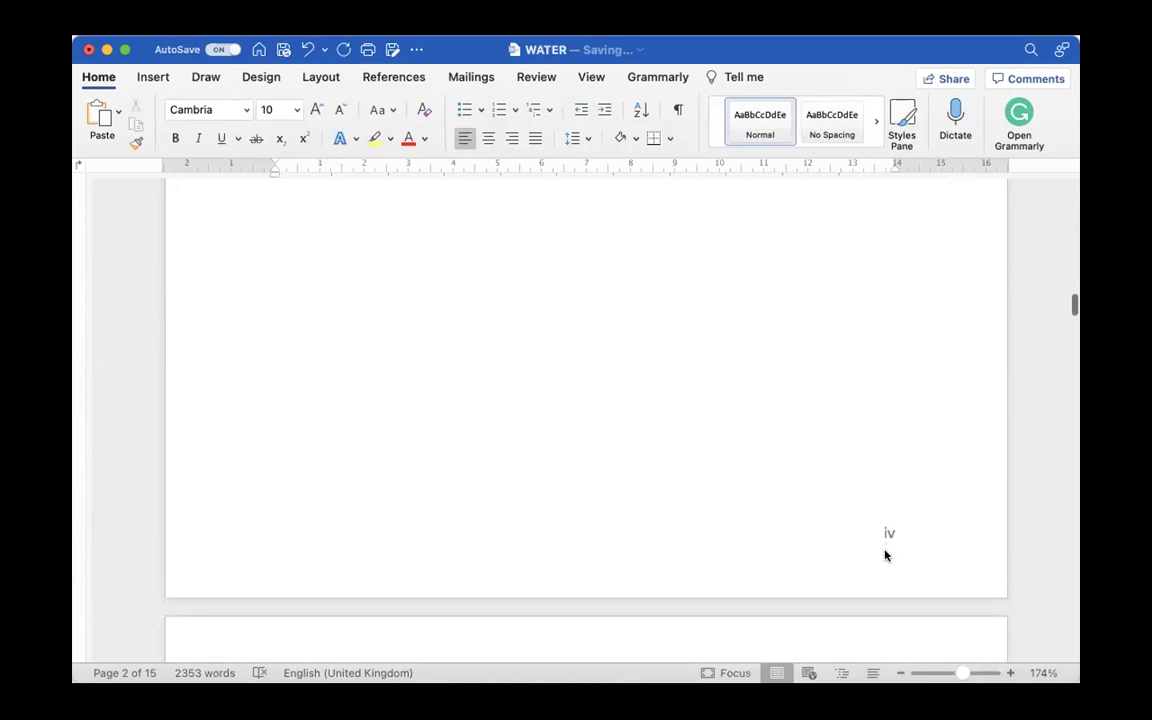
scroll(884, 549, "down", 5)
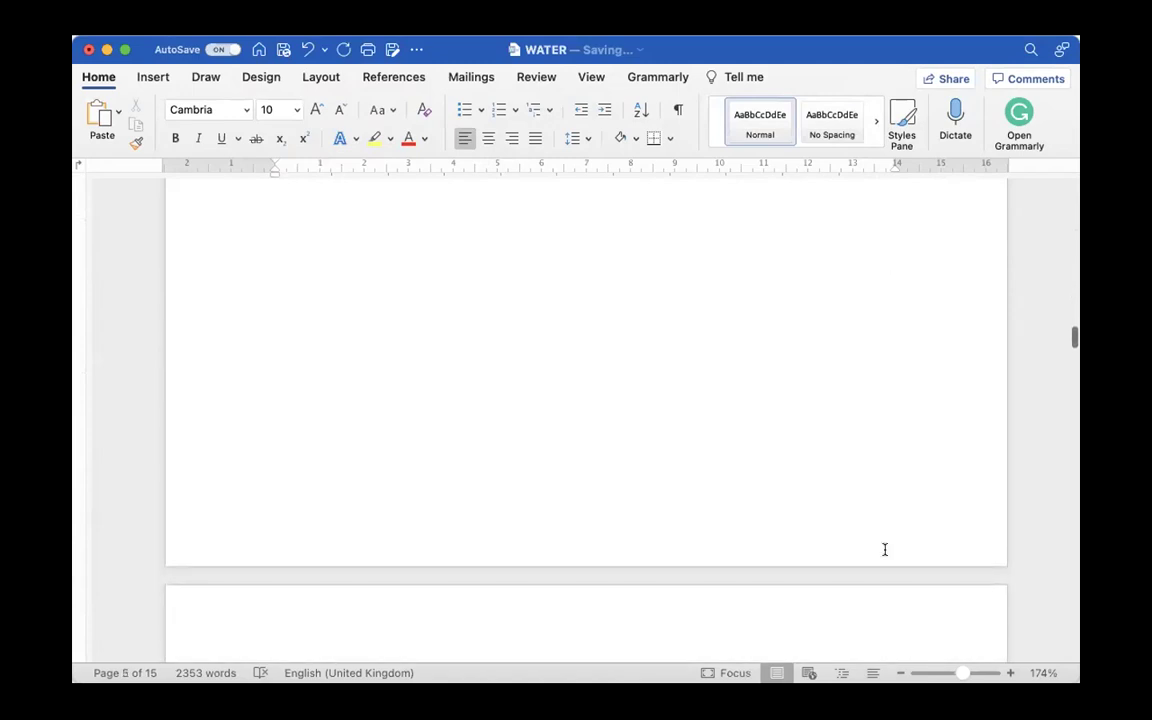
scroll(889, 490, "down", 15)
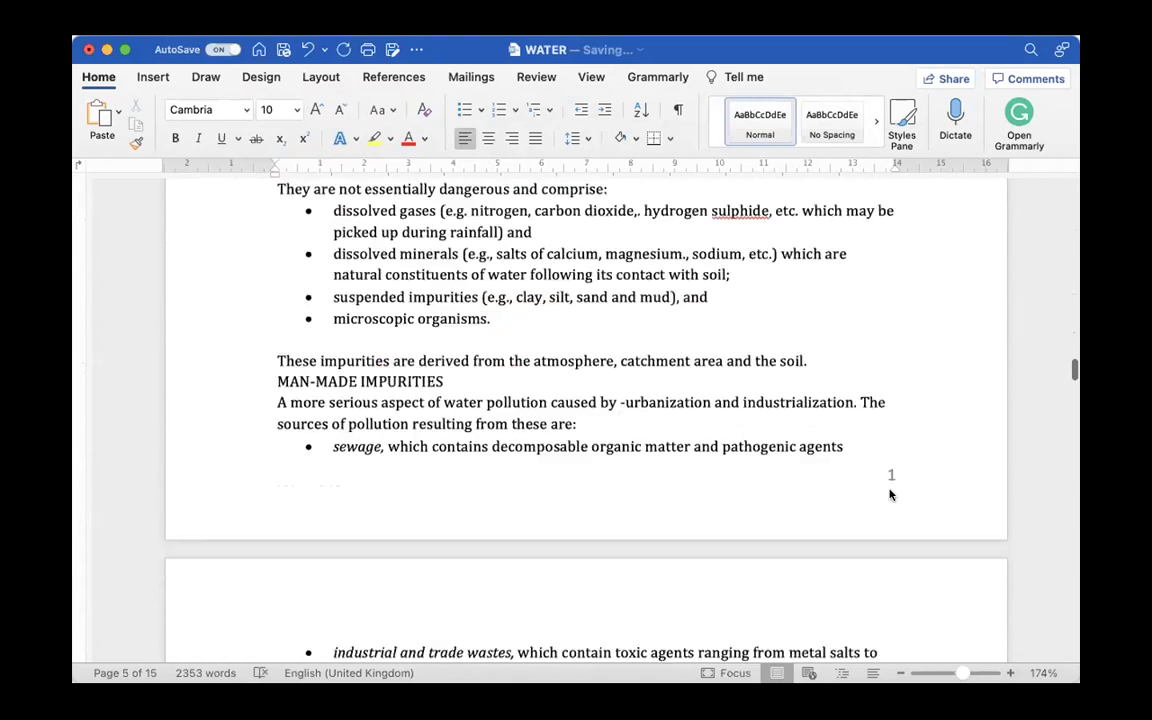
scroll(887, 380, "up", 10)
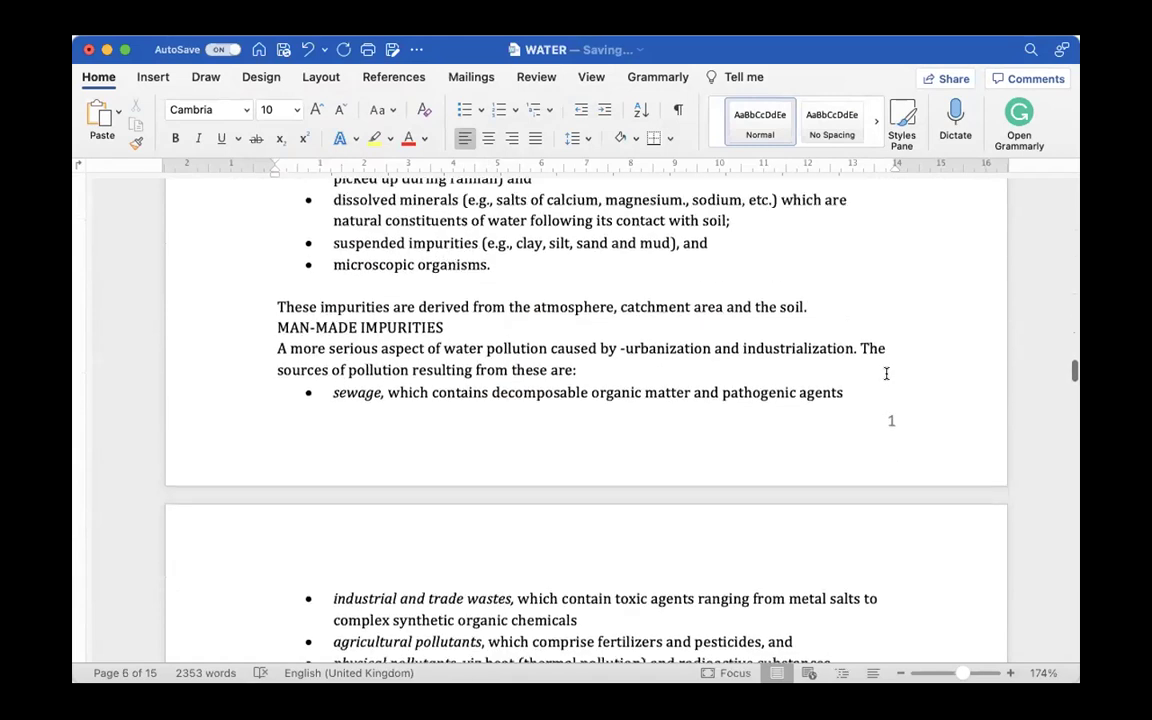
scroll(886, 373, "up", 8)
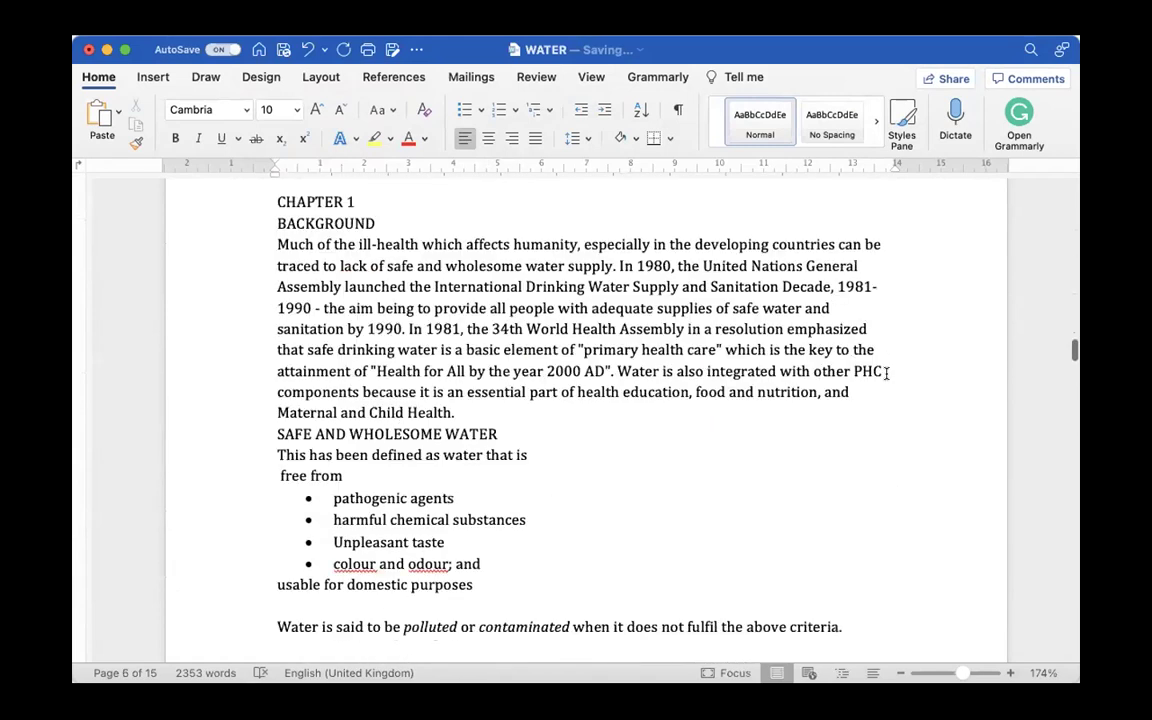
scroll(886, 373, "up", 5)
scroll(886, 373, "down", 20)
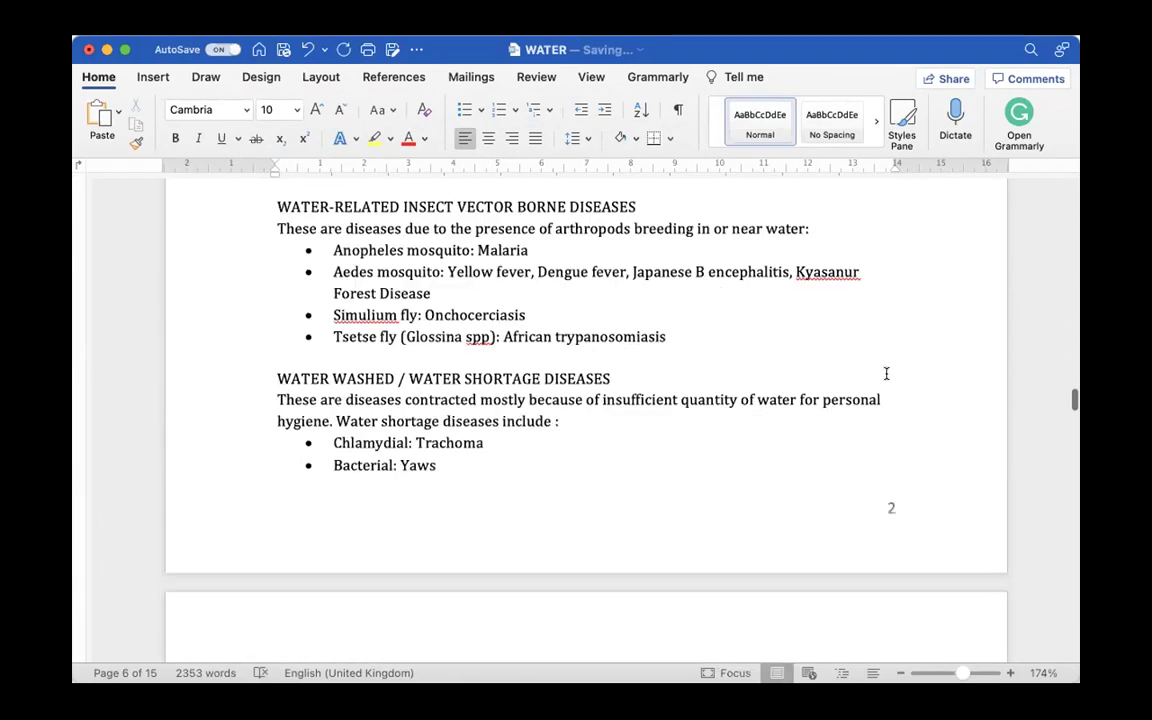
scroll(886, 373, "down", 1)
double_click(892, 478)
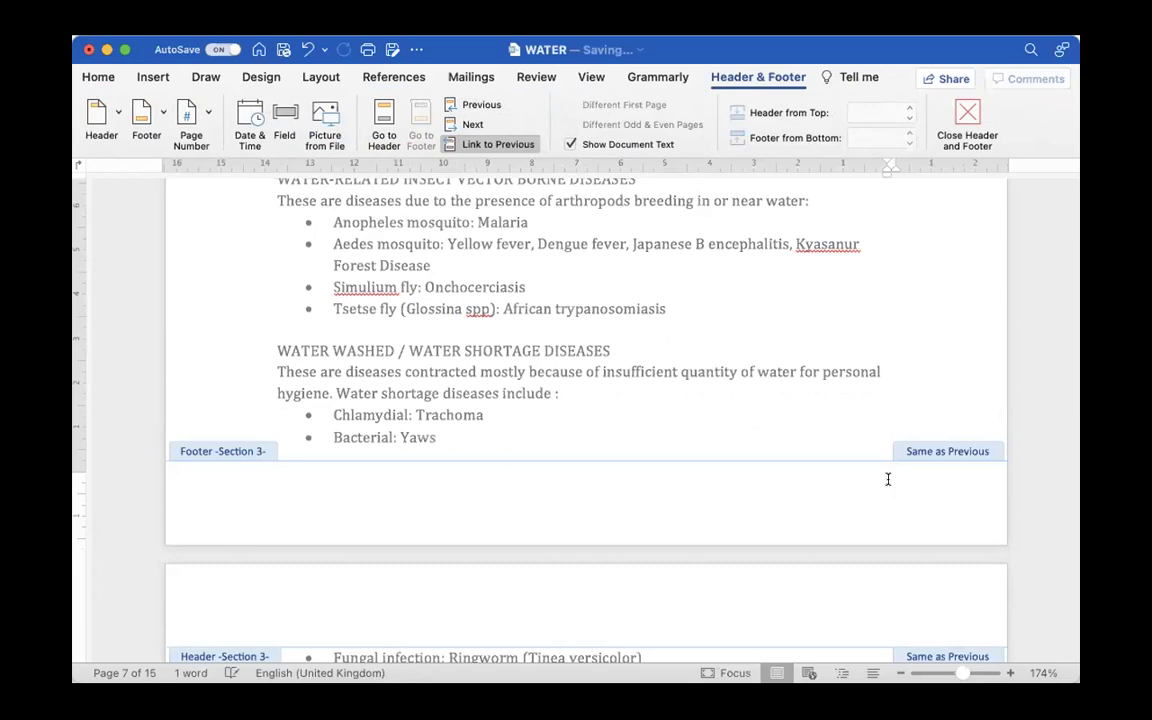
Step: Inspect the Section 2 first-page footer, then exit footer editing back to page 5
scroll(886, 481, "down", 10)
scroll(888, 485, "down", 5)
scroll(888, 485, "up", 15)
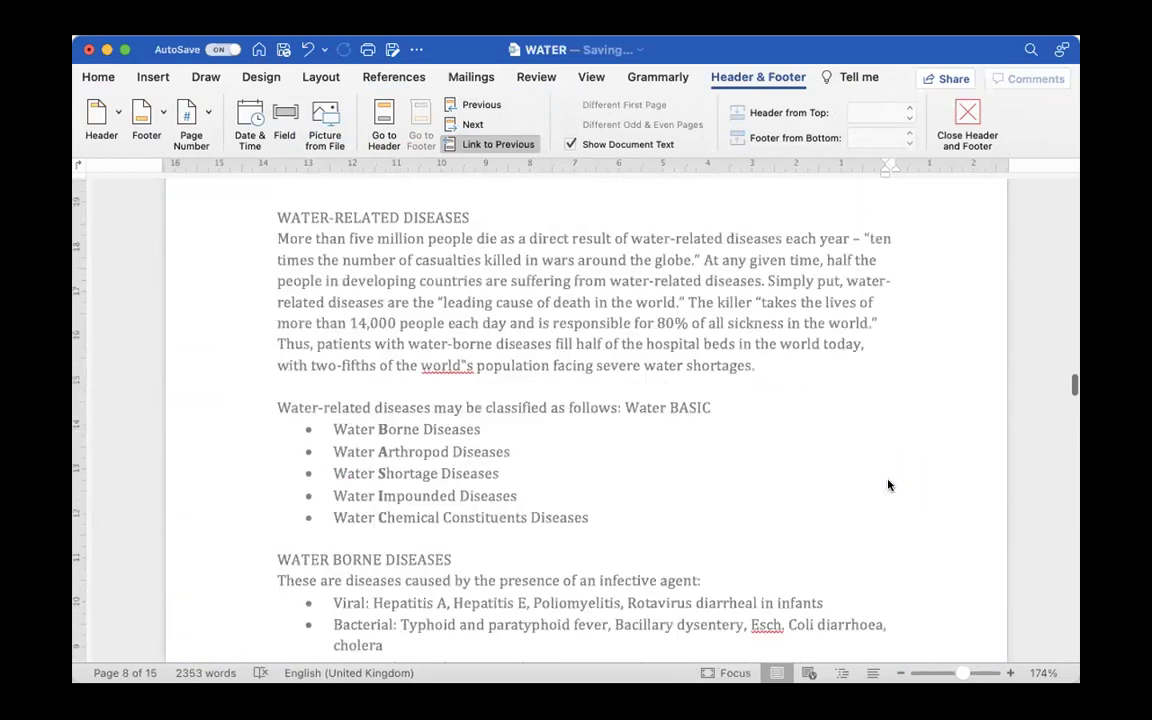
scroll(888, 485, "up", 15)
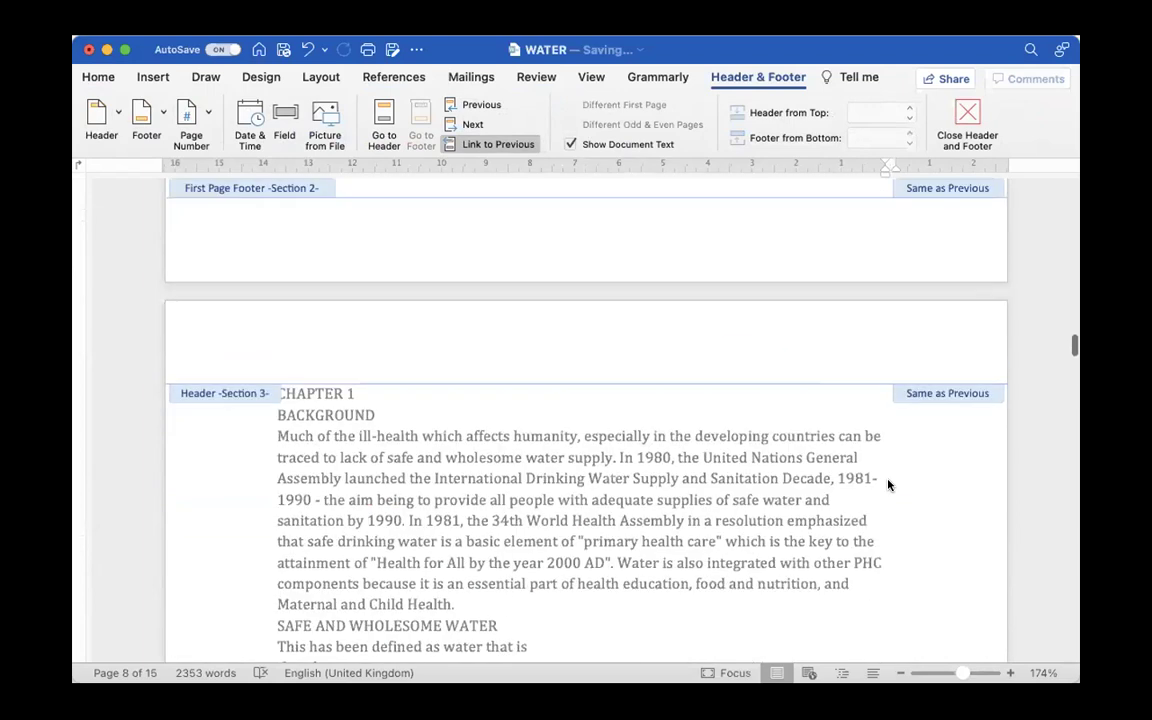
scroll(893, 430, "up", 2)
left_click(895, 368)
scroll(896, 376, "up", 5)
scroll(896, 376, "up", 10)
double_click(660, 445)
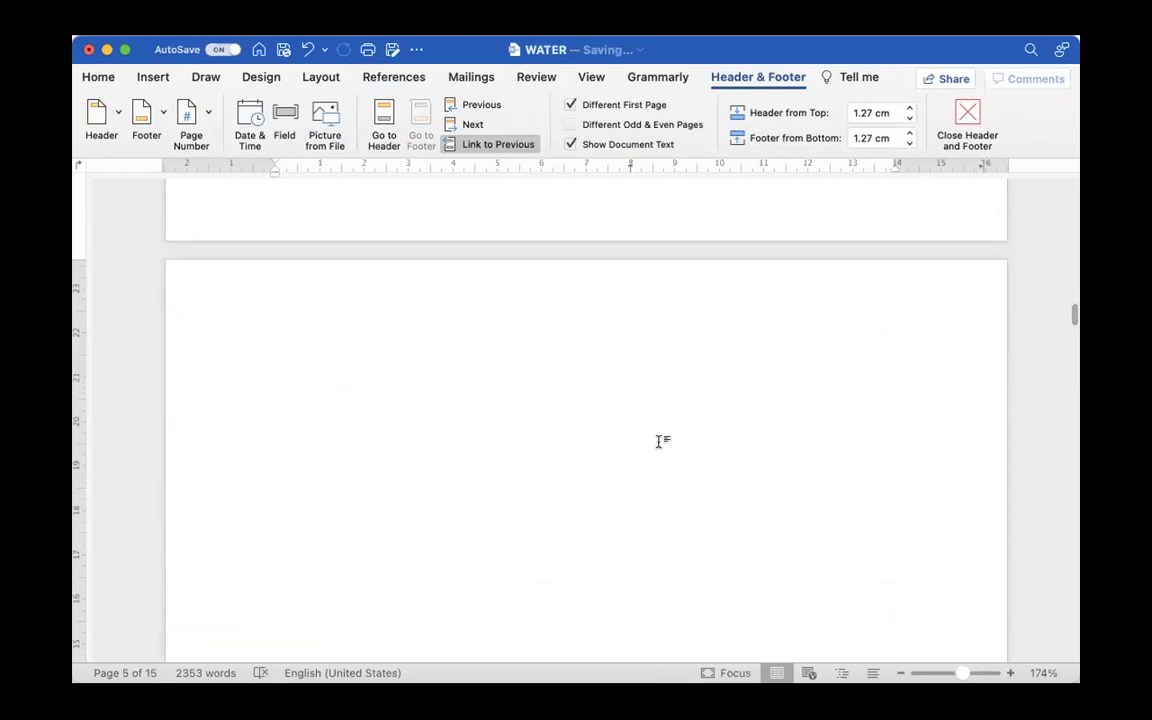
Step: Type the centred heading CHAPTER 1 on the blank page
left_click(546, 350)
type("CHAPTER")
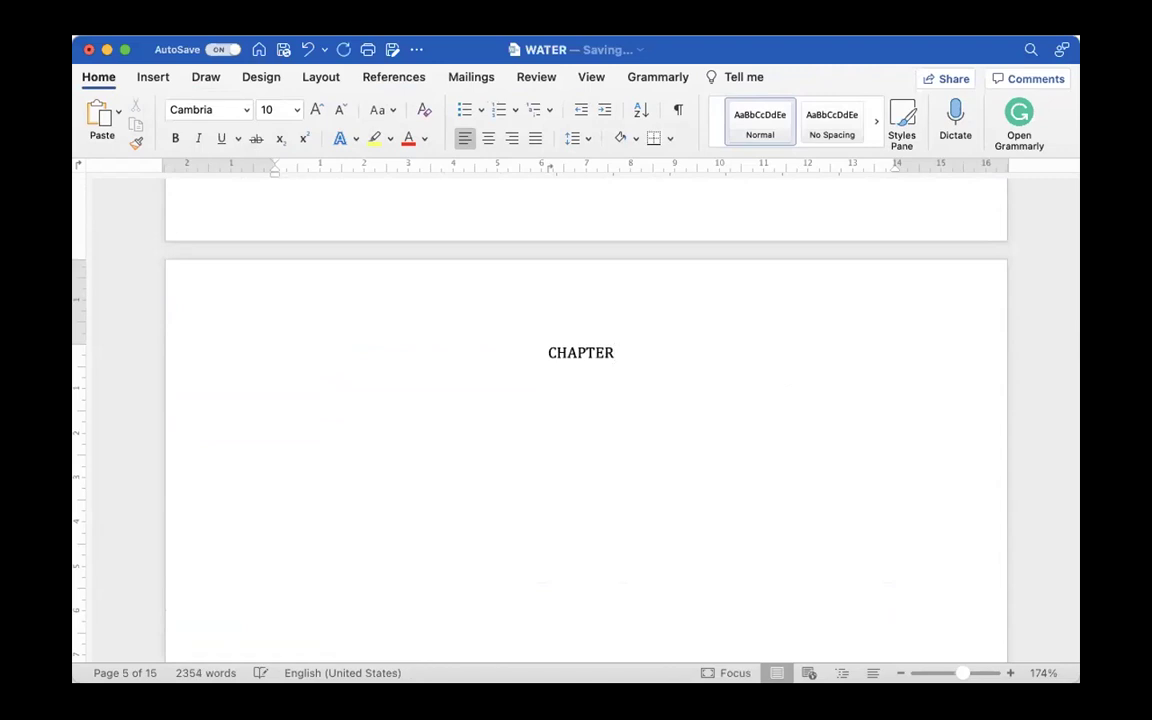
type(" 1")
scroll(204, 396, "down", 10)
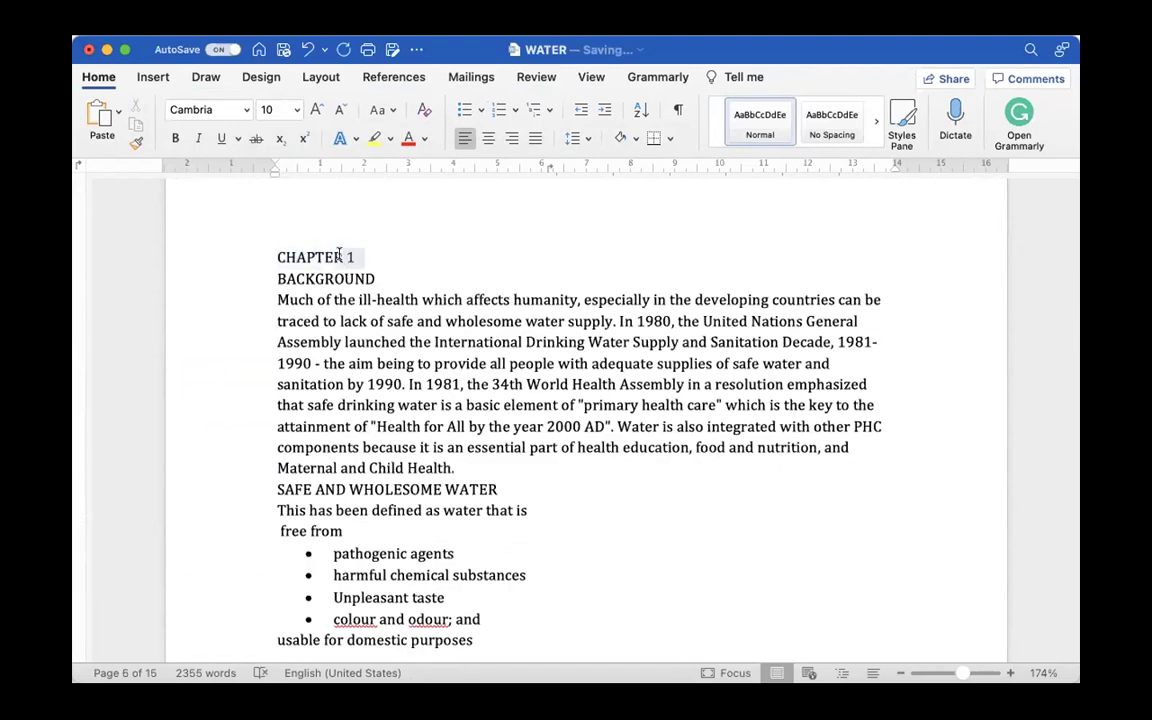
Step: Change the following page's heading from CHAPTER 1 to CHAPTER 2
double_click(350, 257)
type("2")
scroll(350, 257, "up", 8)
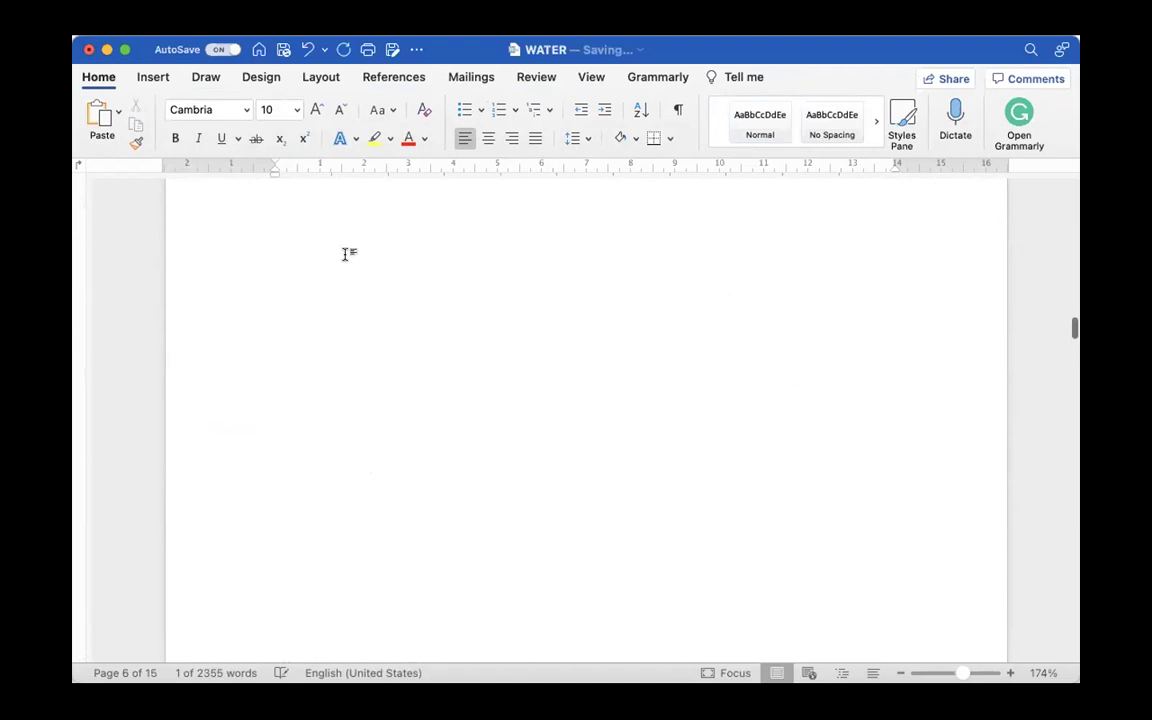
left_click(633, 376)
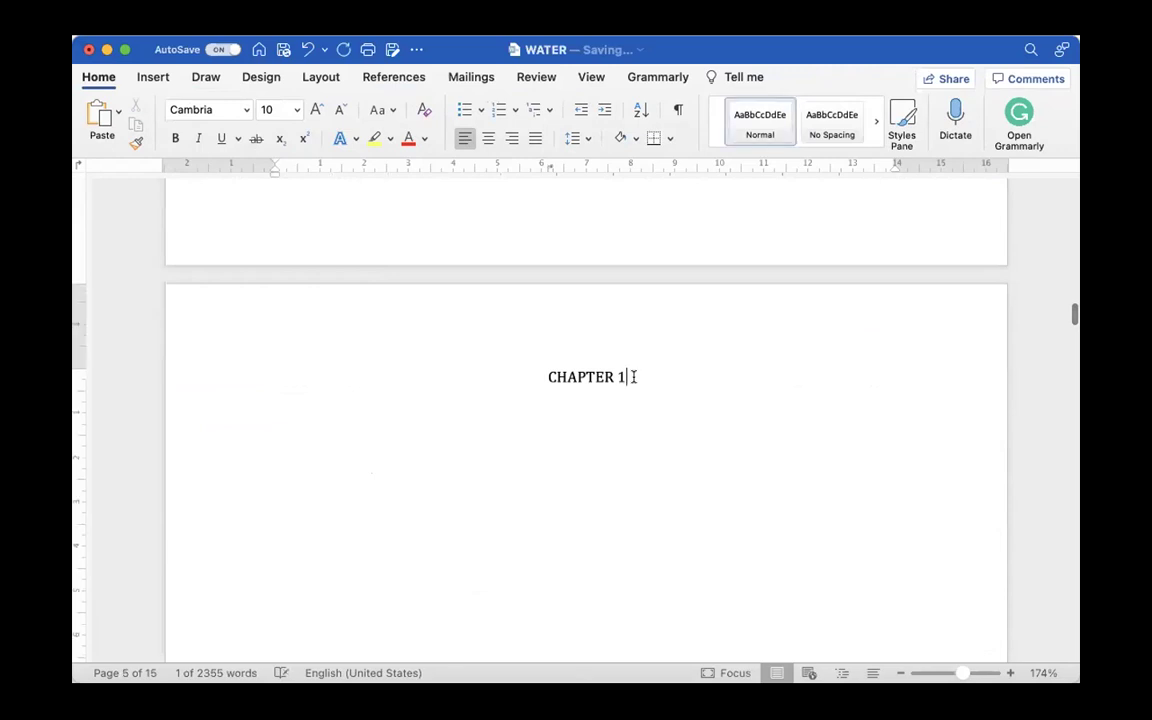
scroll(633, 378, "up", 3)
scroll(633, 375, "up", 15)
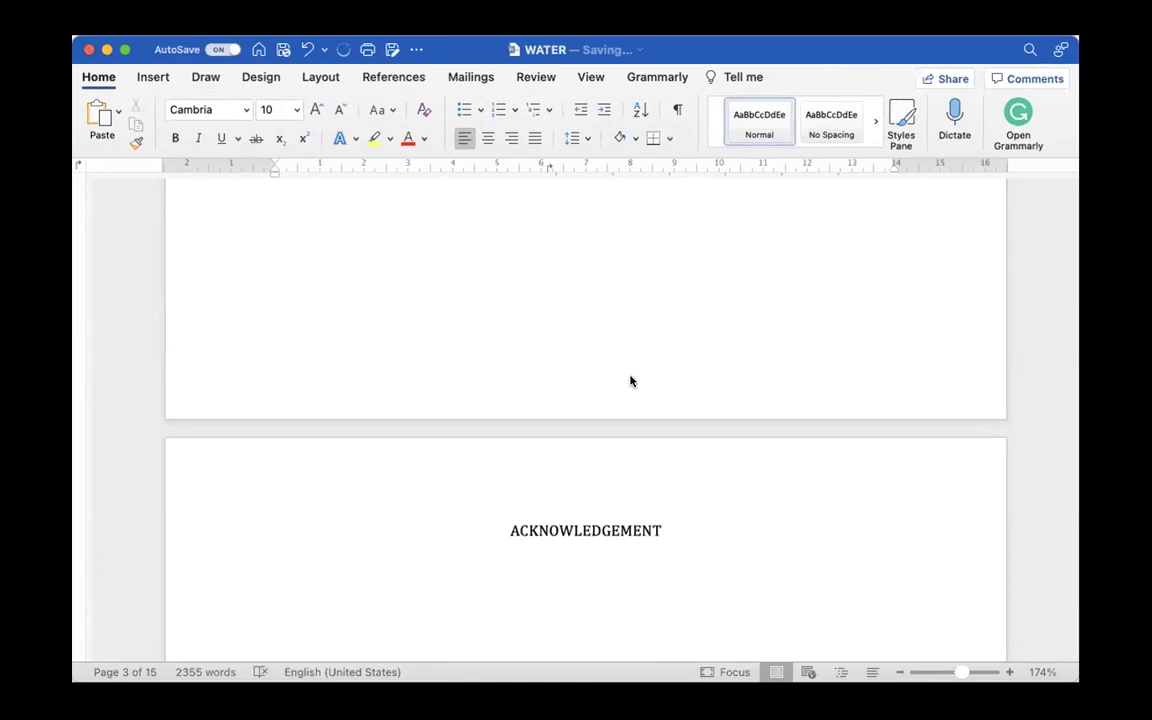
scroll(631, 380, "down", 3)
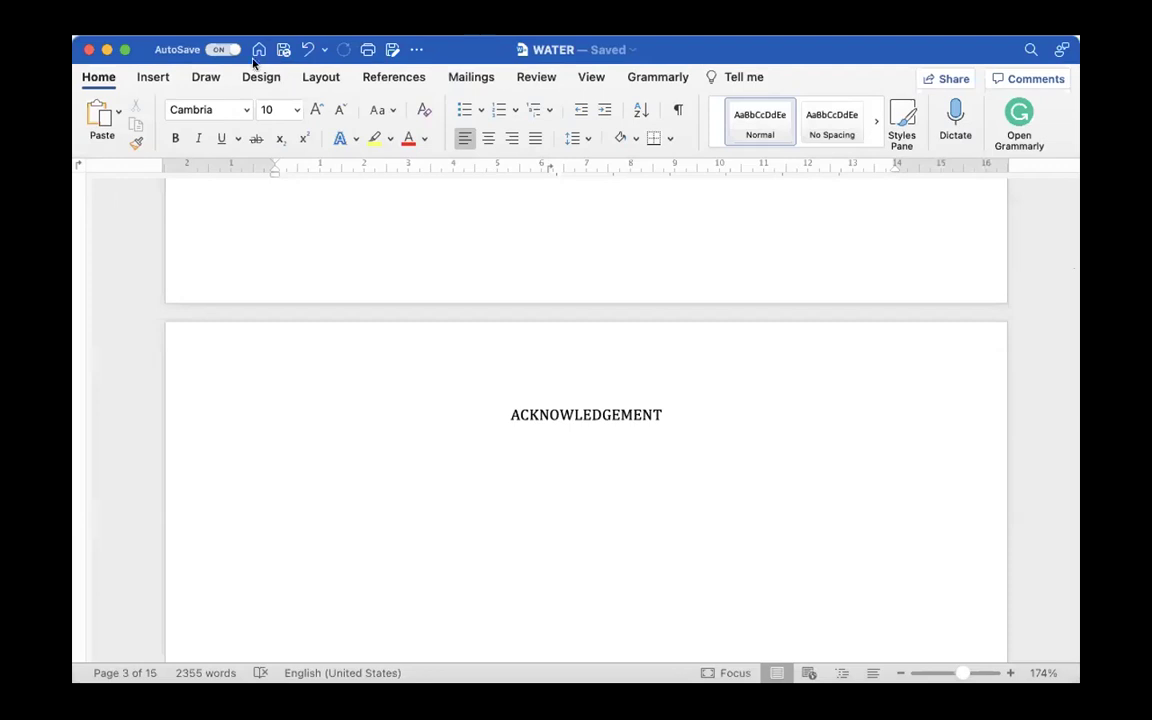
Step: Place the cursor below TITLE on the title page
left_click(262, 1)
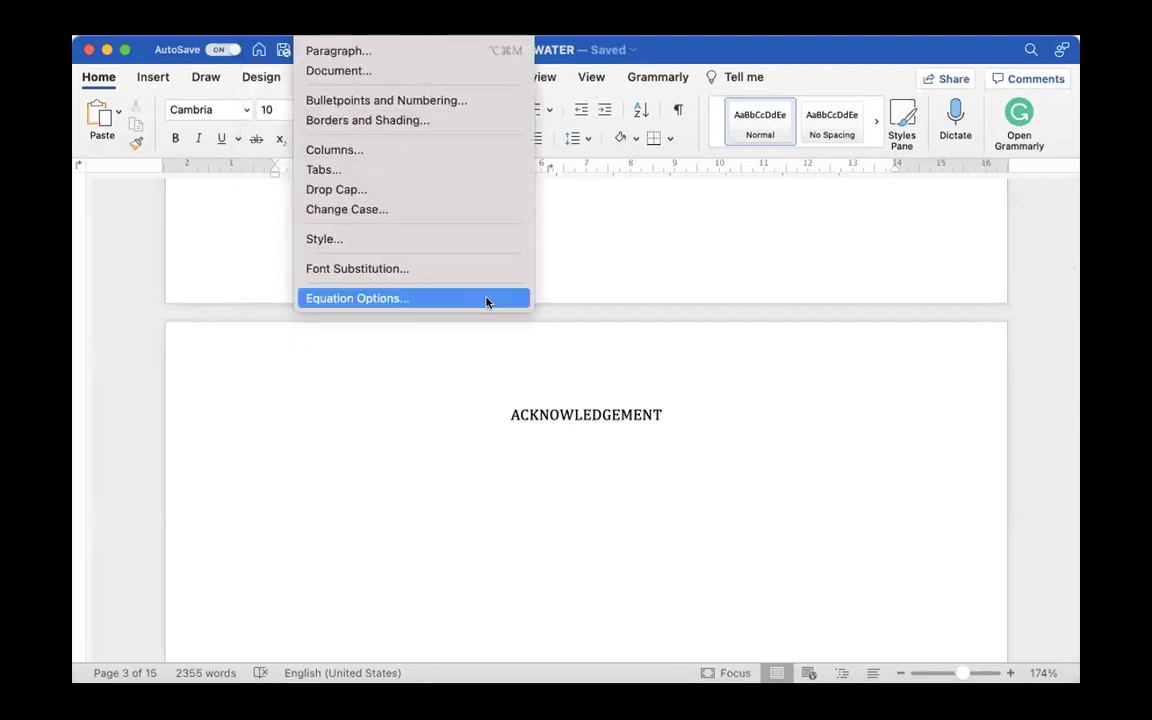
left_click(587, 455)
scroll(587, 452, "up", 1)
scroll(587, 452, "up", 15)
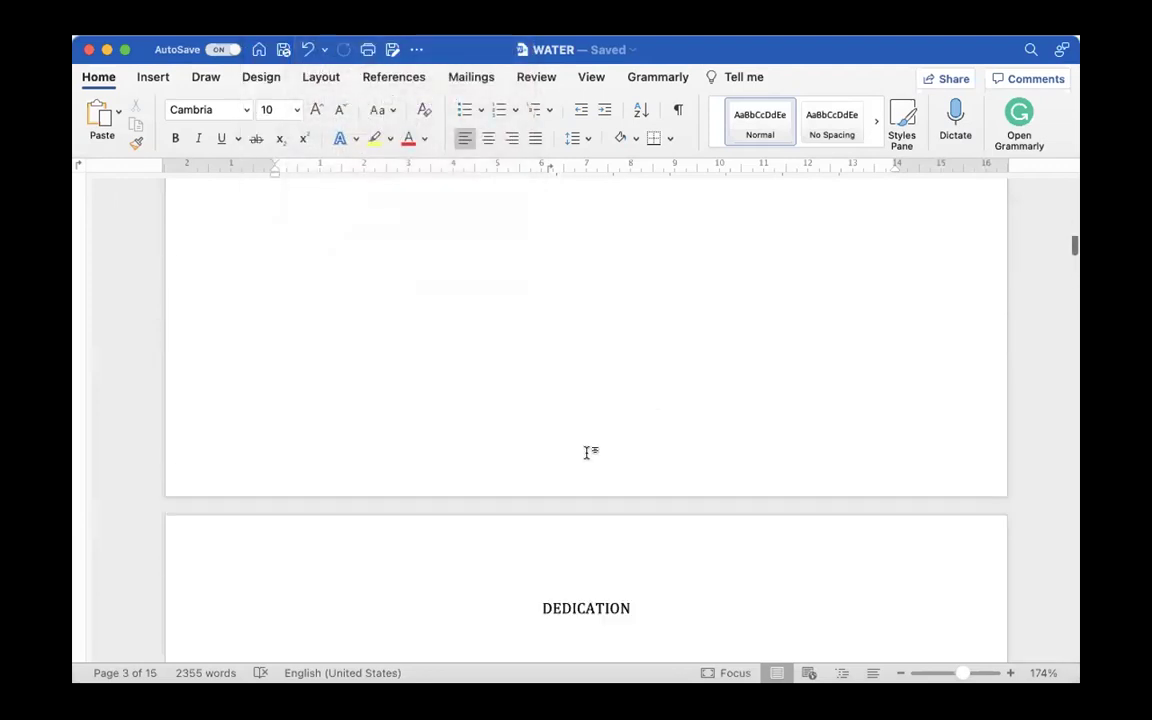
left_click(587, 412)
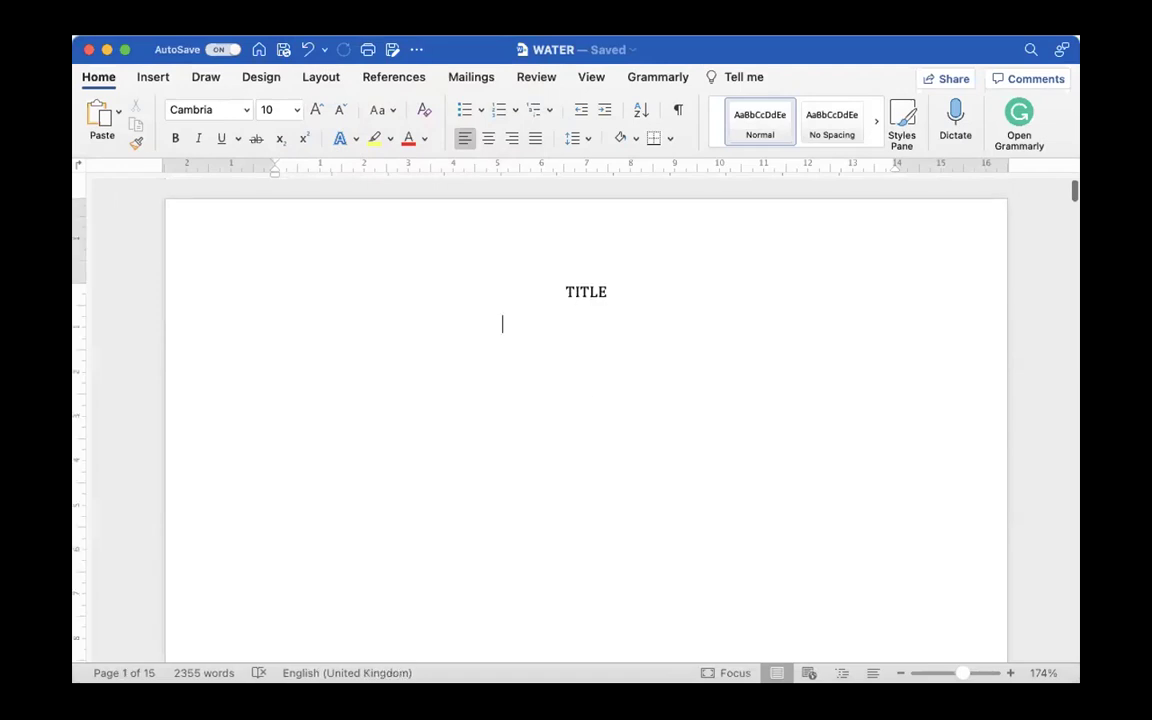
Step: Reapply bottom-right lowercase Roman page numbers starting at i, shown on the first page
left_click(270, 2)
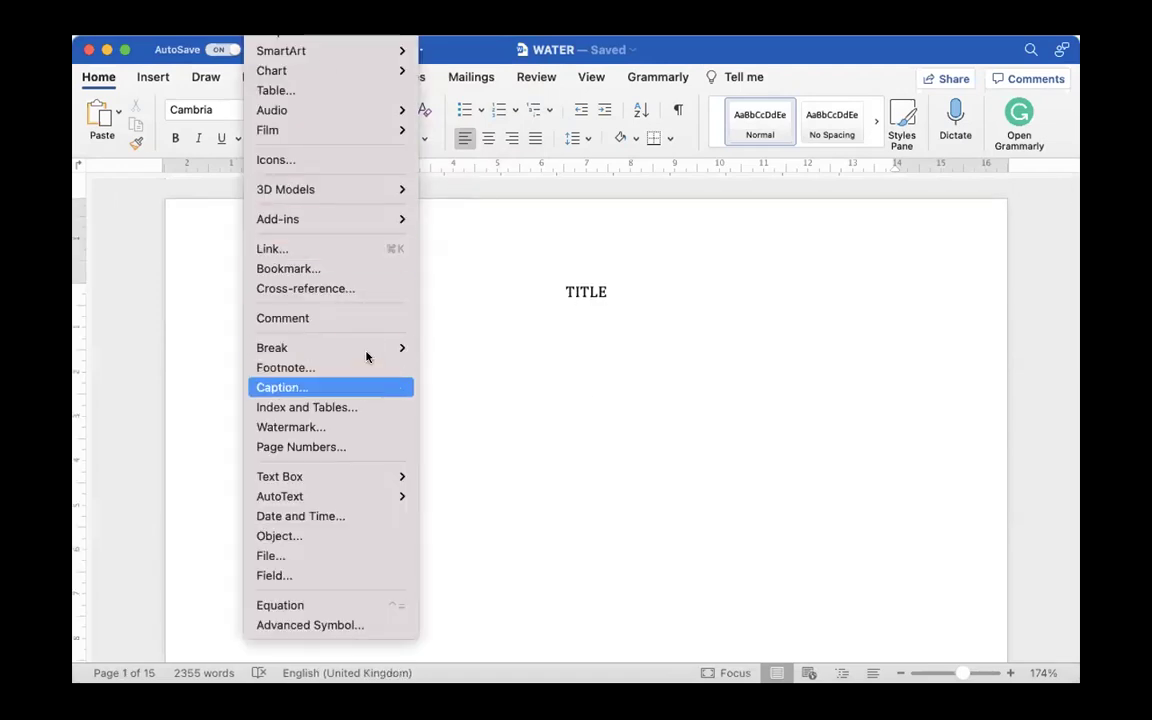
mouse_move(366, 354)
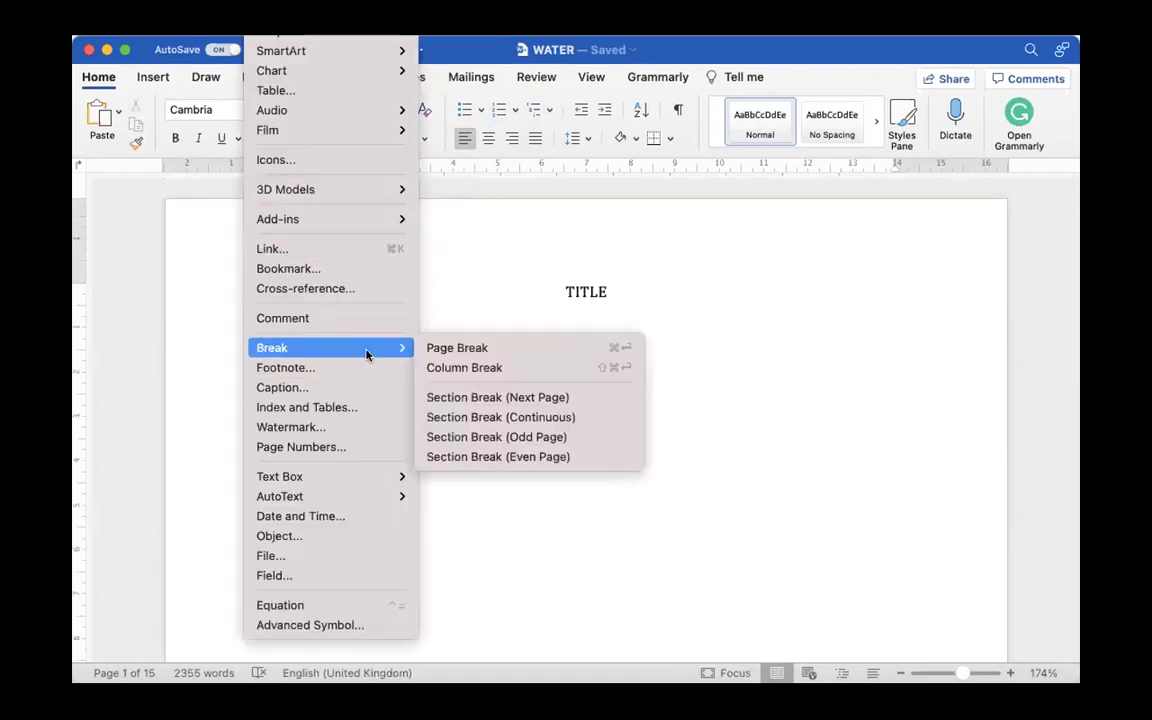
left_click(396, 446)
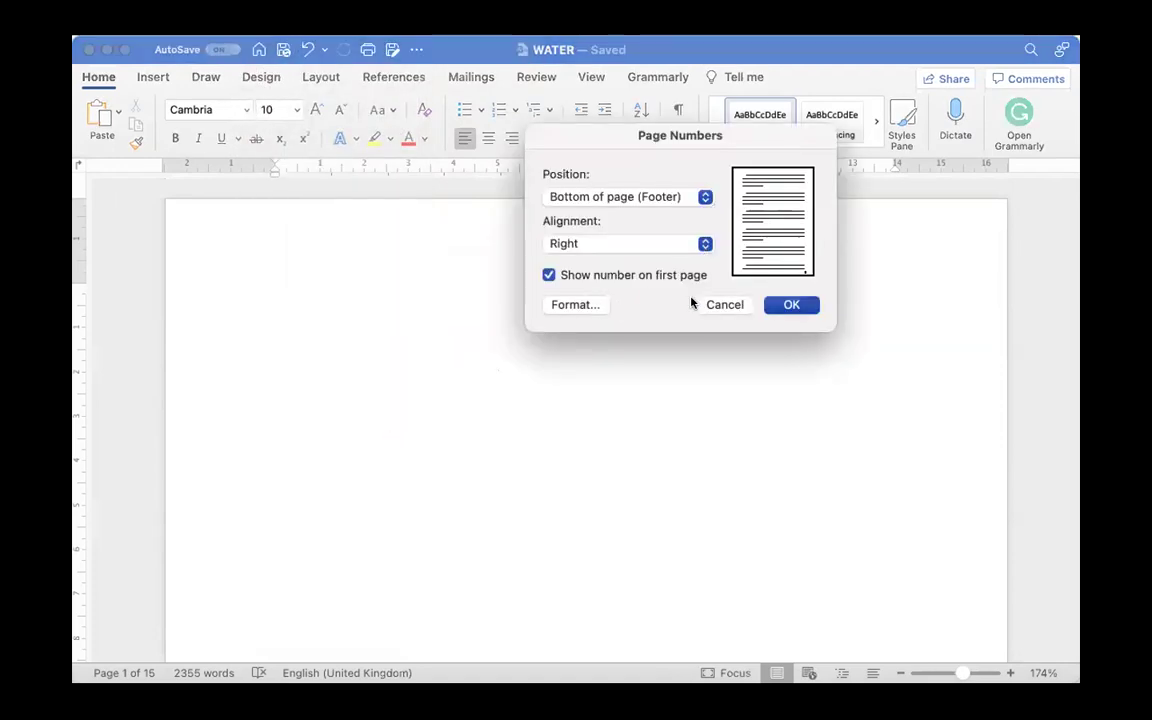
left_click(562, 304)
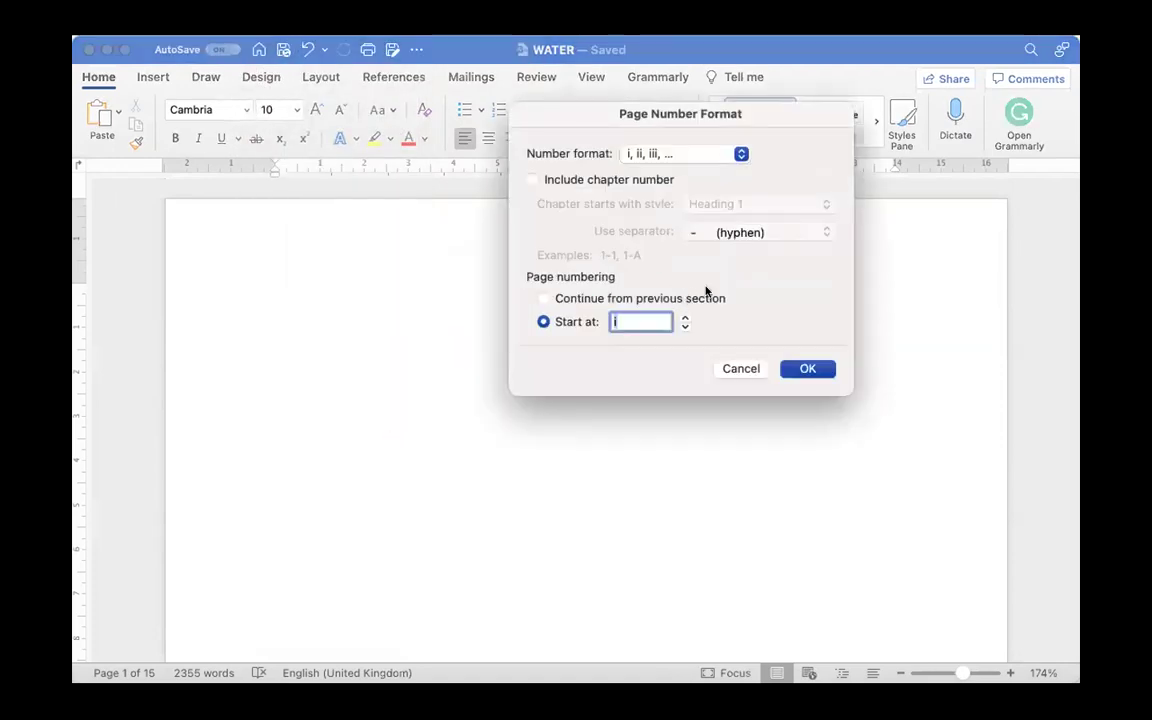
left_click(787, 368)
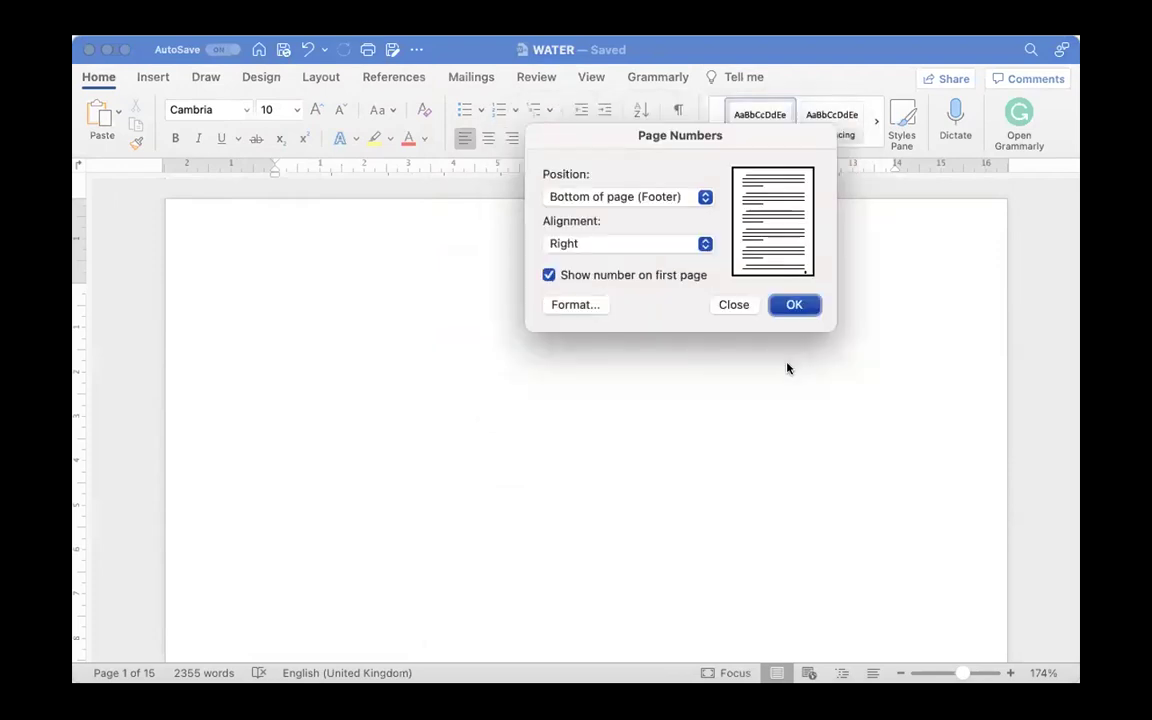
left_click(795, 305)
Step: Scroll past the preliminary pages numbered ii to iv to reach the CHAPTER 1 page
scroll(725, 391, "down", 5)
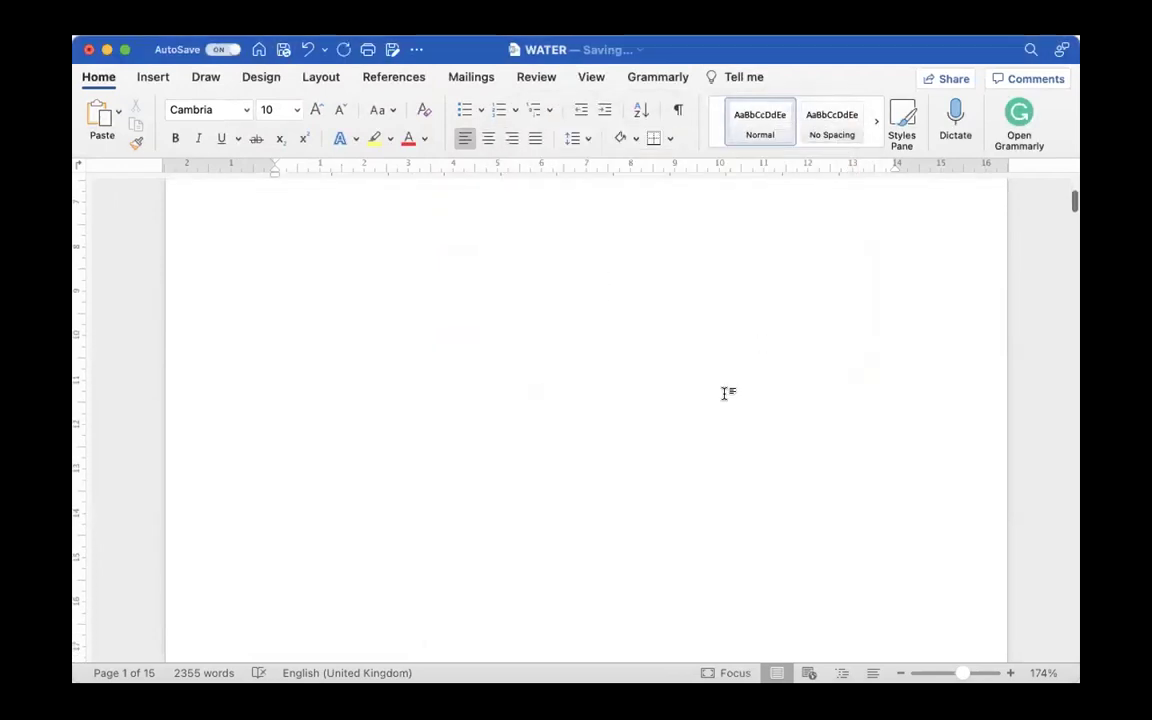
scroll(726, 400, "down", 10)
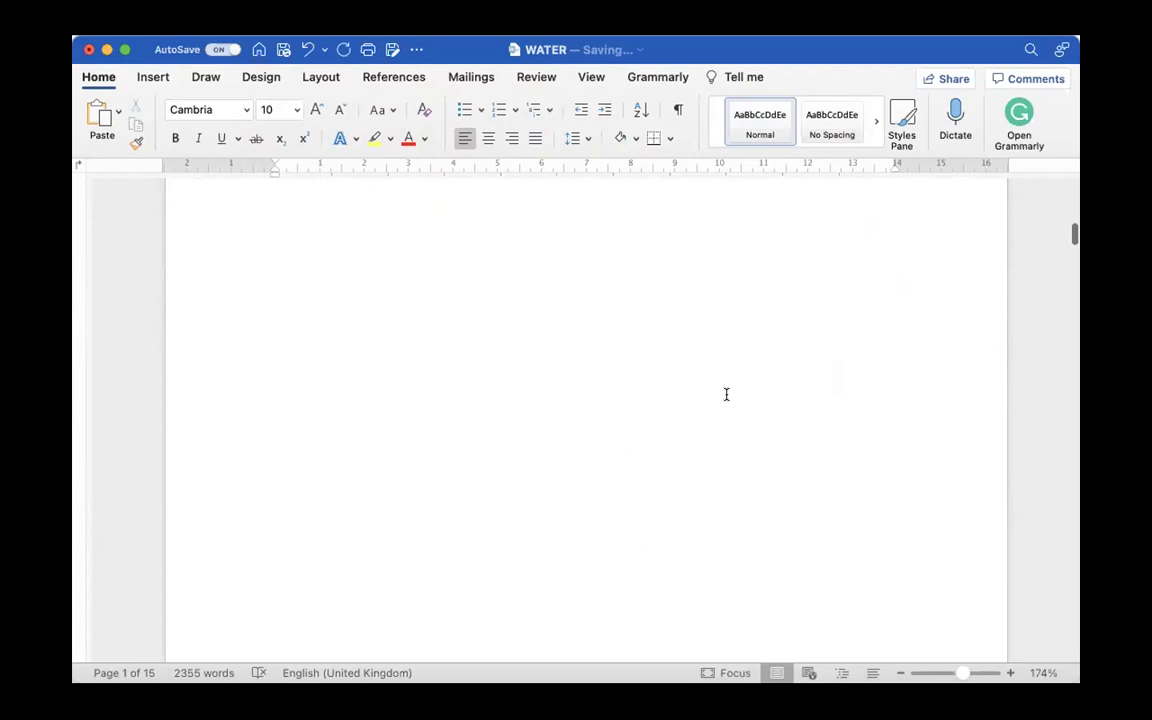
scroll(726, 394, "down", 10)
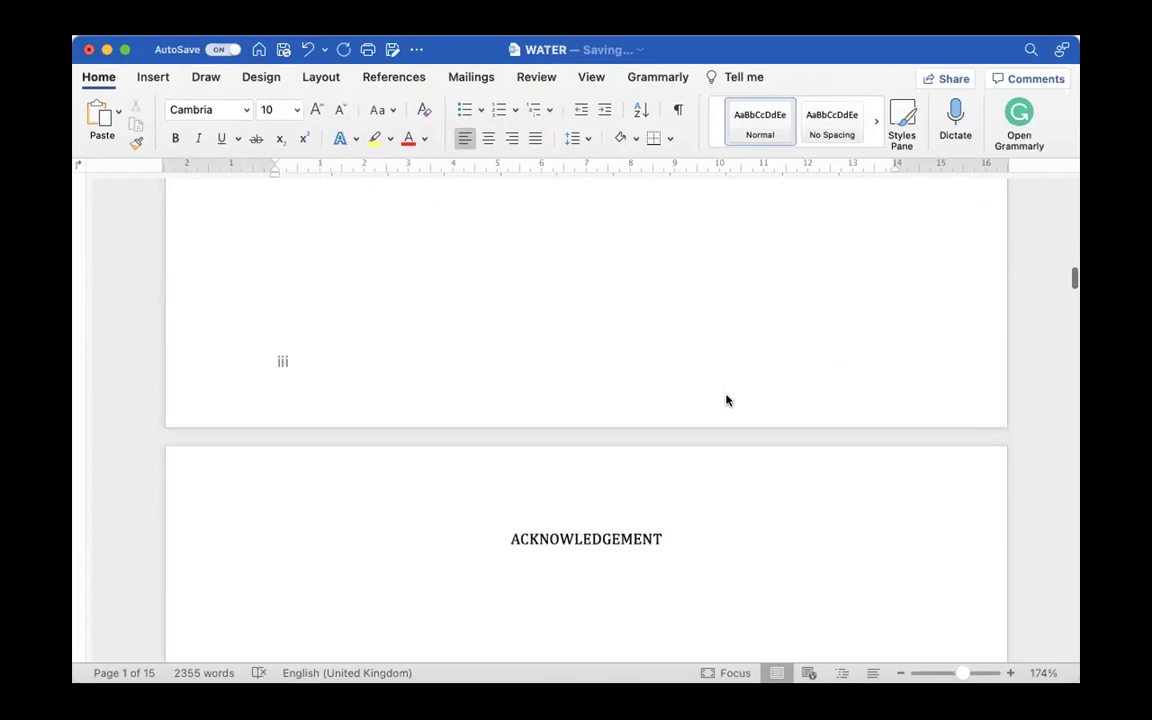
scroll(726, 394, "down", 10)
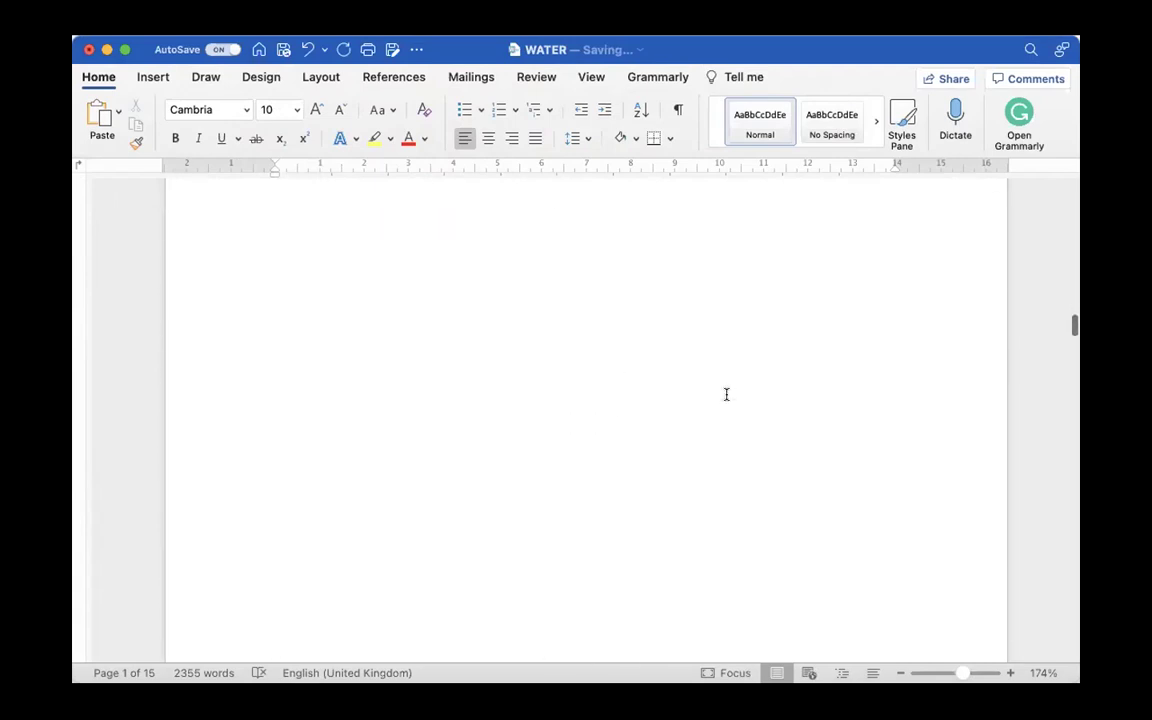
scroll(726, 394, "up", 5)
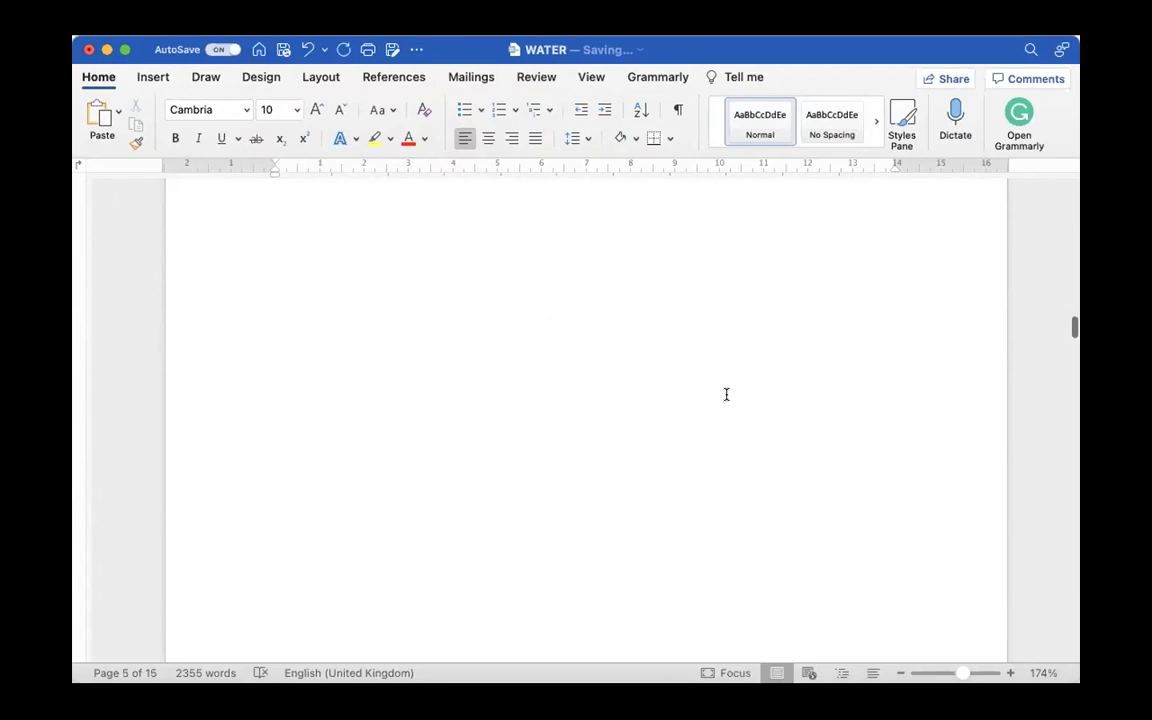
scroll(726, 394, "up", 1)
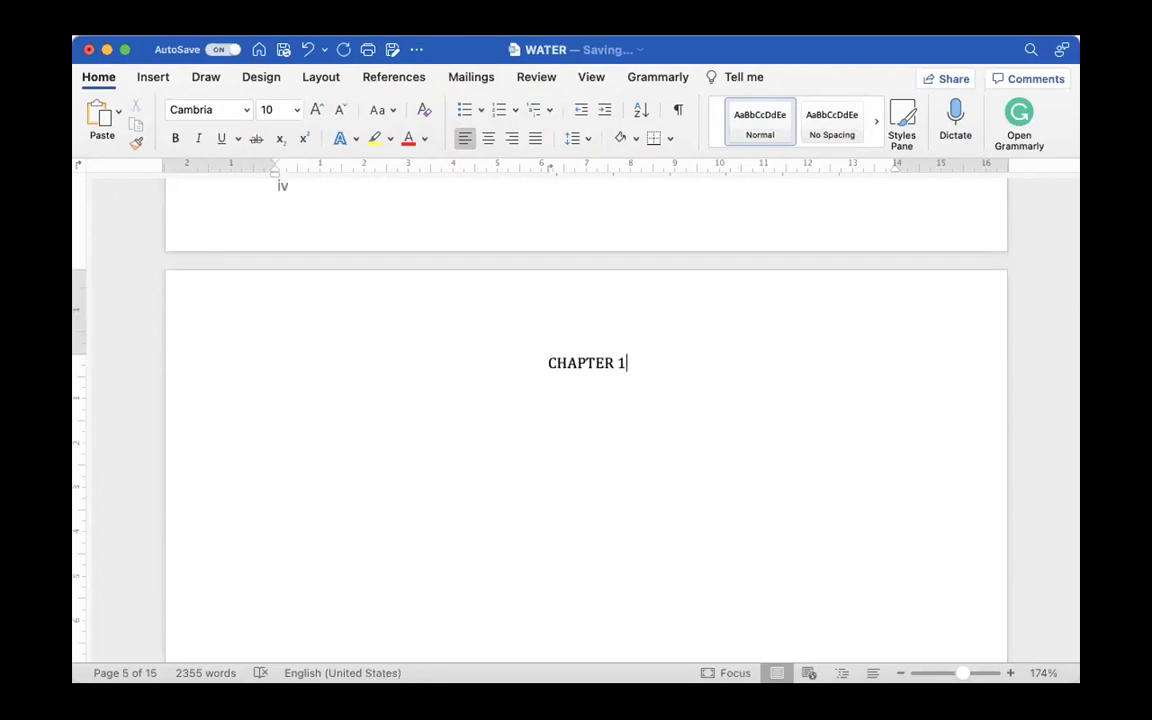
Step: Number the CHAPTER 1 section in Arabic 1, 2, 3 starting at 1, shown on its first page
left_click(262, 14)
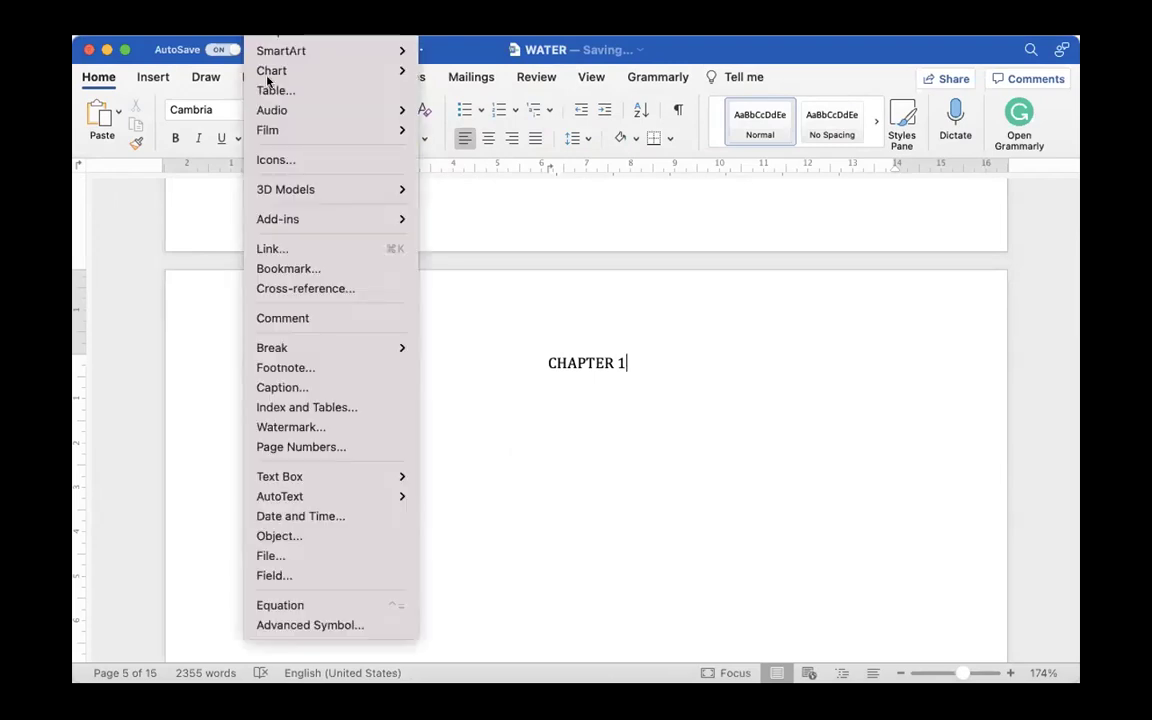
left_click(336, 449)
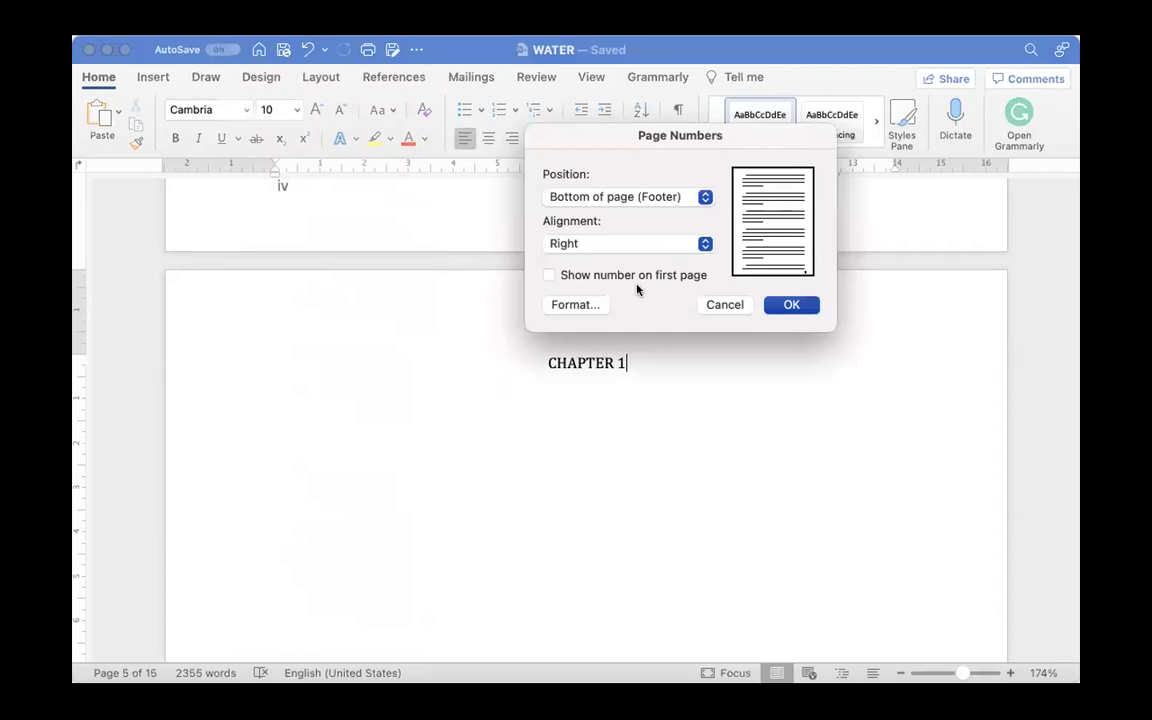
left_click(598, 275)
left_click(588, 305)
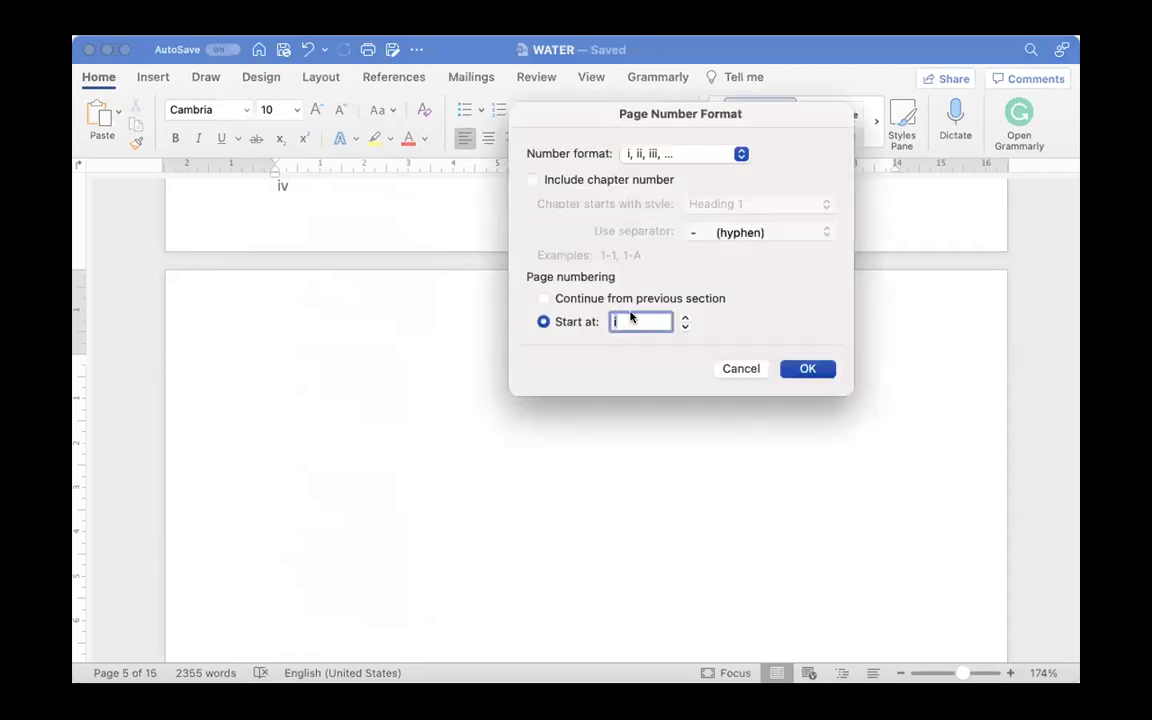
left_click(653, 299)
left_click(589, 321)
left_click(741, 153)
left_click(726, 77)
left_click(796, 369)
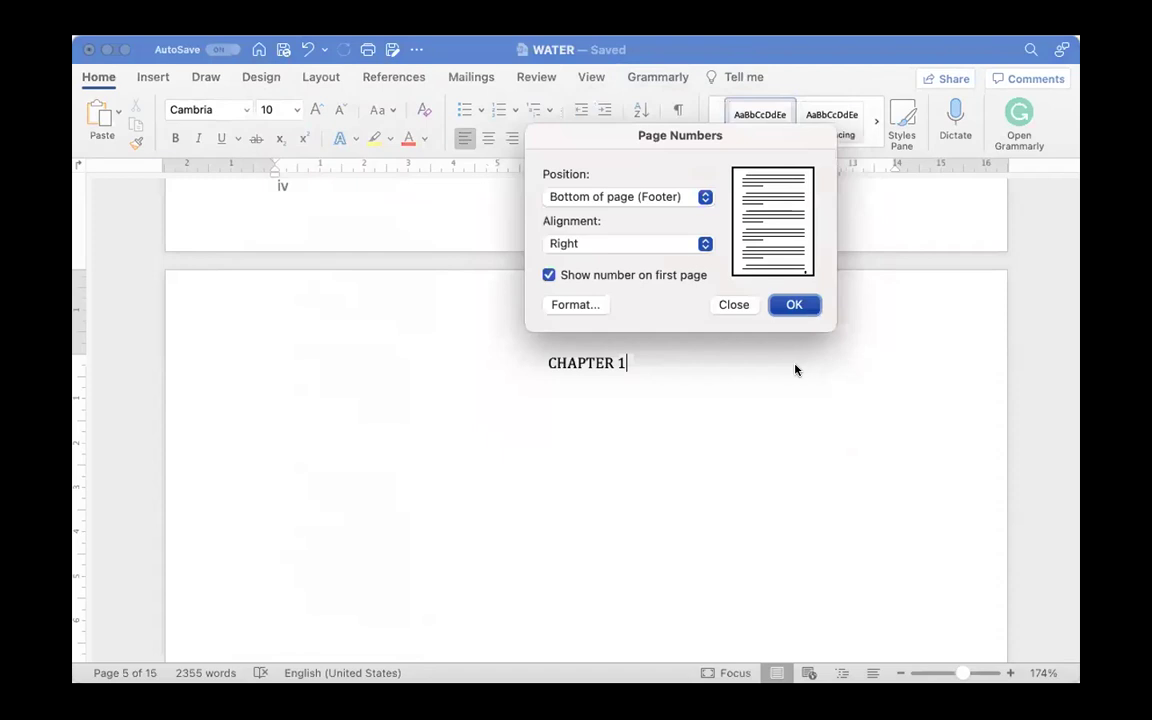
left_click(795, 304)
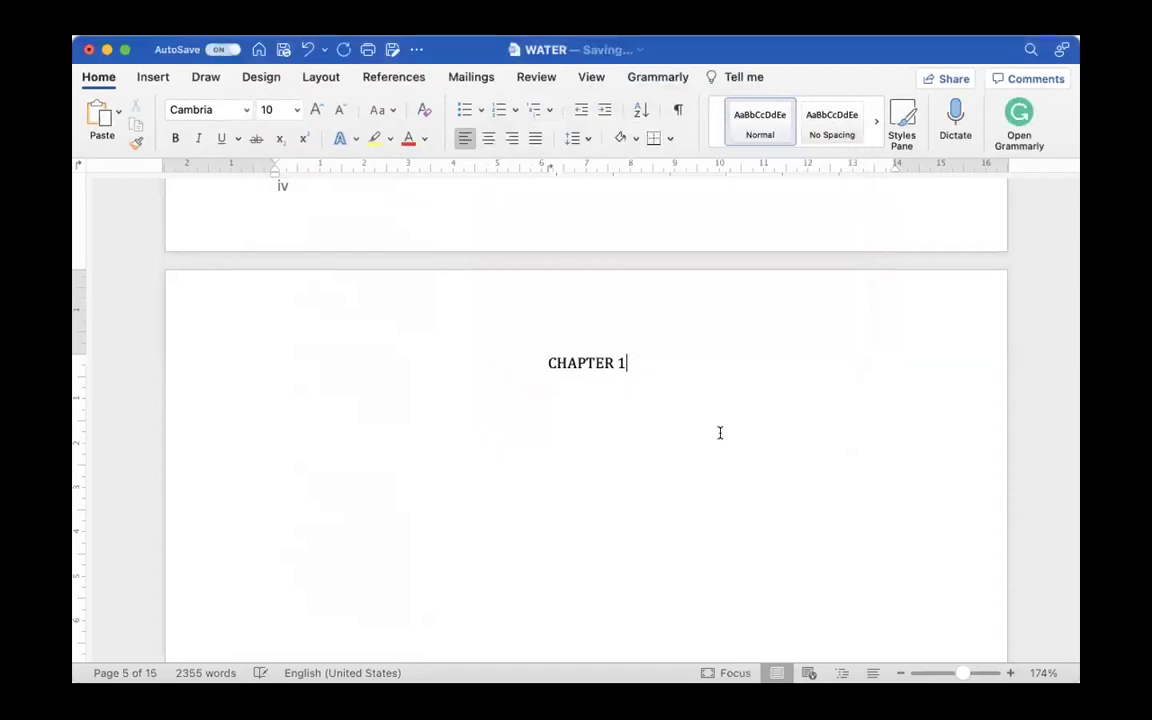
Step: Scroll through the chapter pages to verify their footers read 1, 2, 3
scroll(720, 430, "down", 5)
scroll(719, 432, "down", 5)
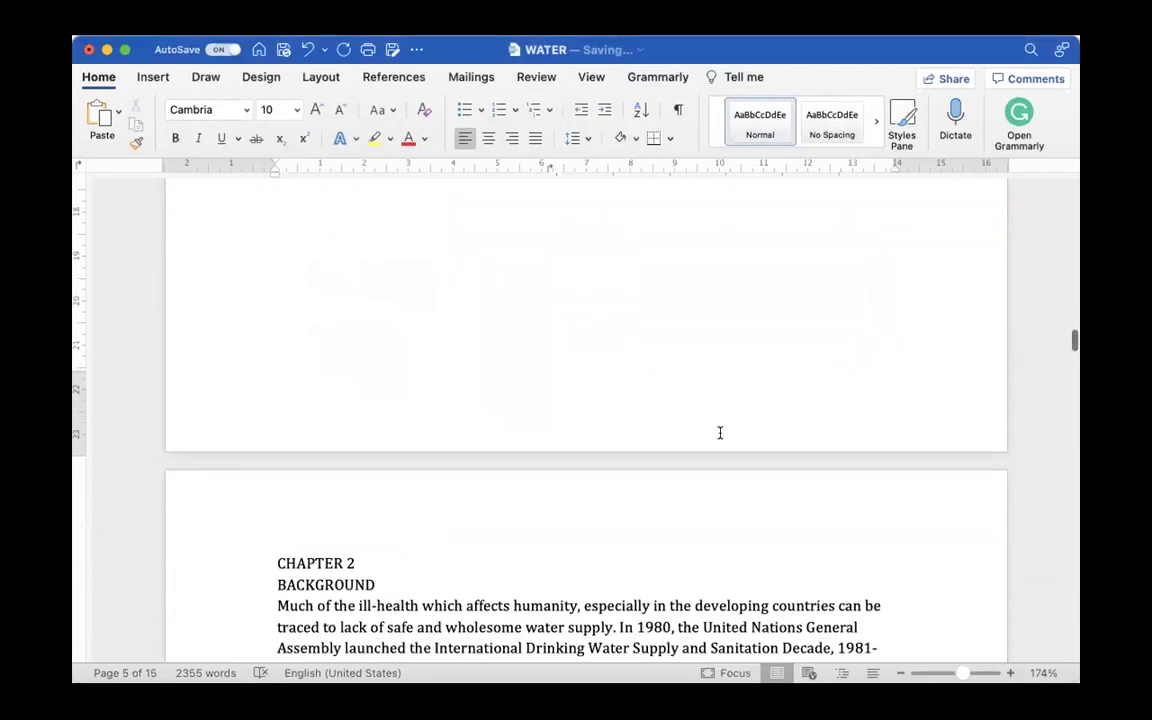
scroll(718, 287, "down", 15)
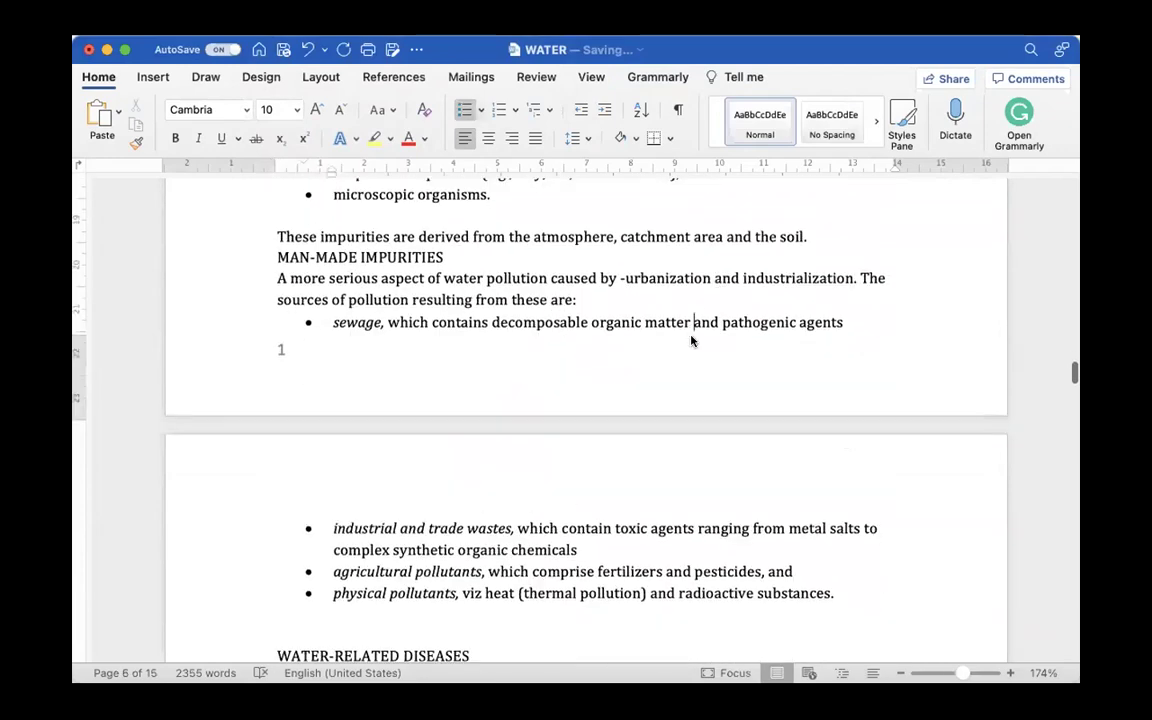
scroll(690, 341, "down", 15)
scroll(690, 338, "down", 15)
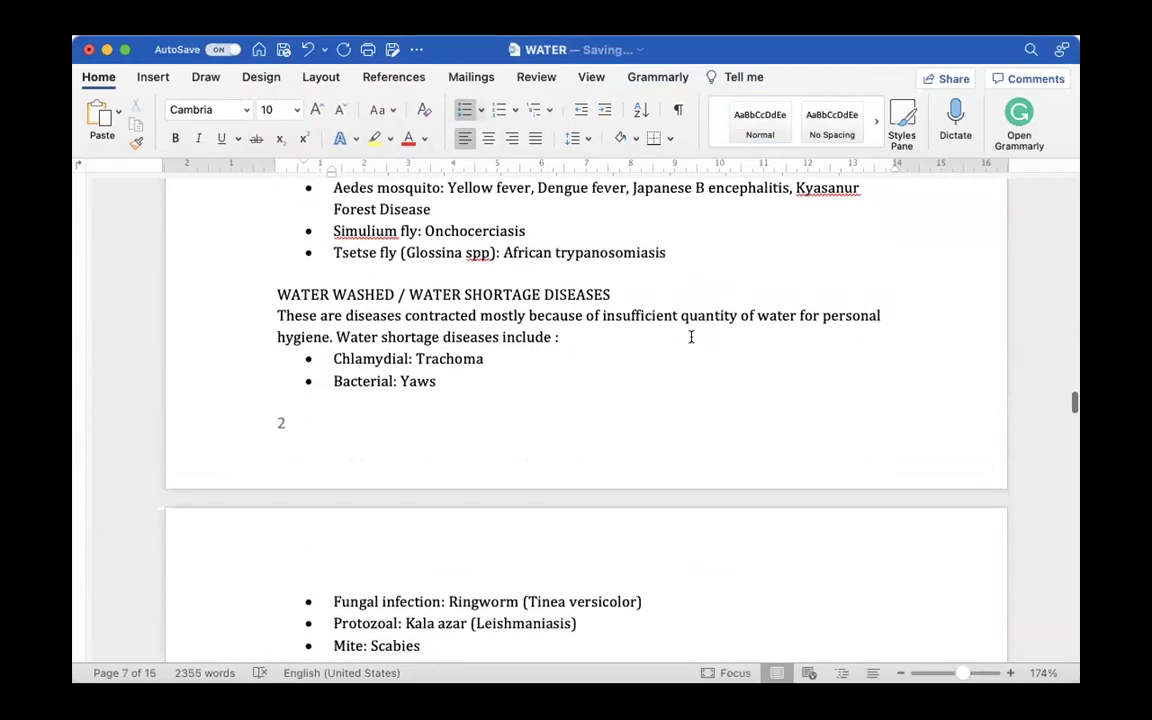
scroll(690, 338, "down", 15)
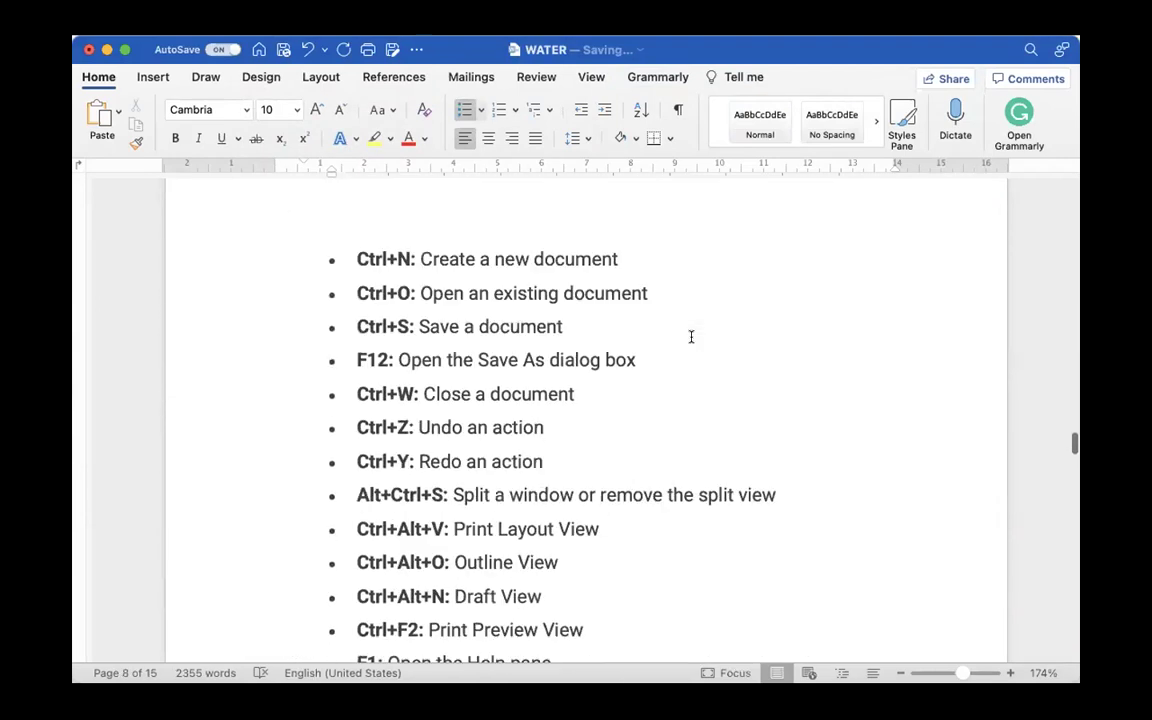
scroll(690, 337, "down", 15)
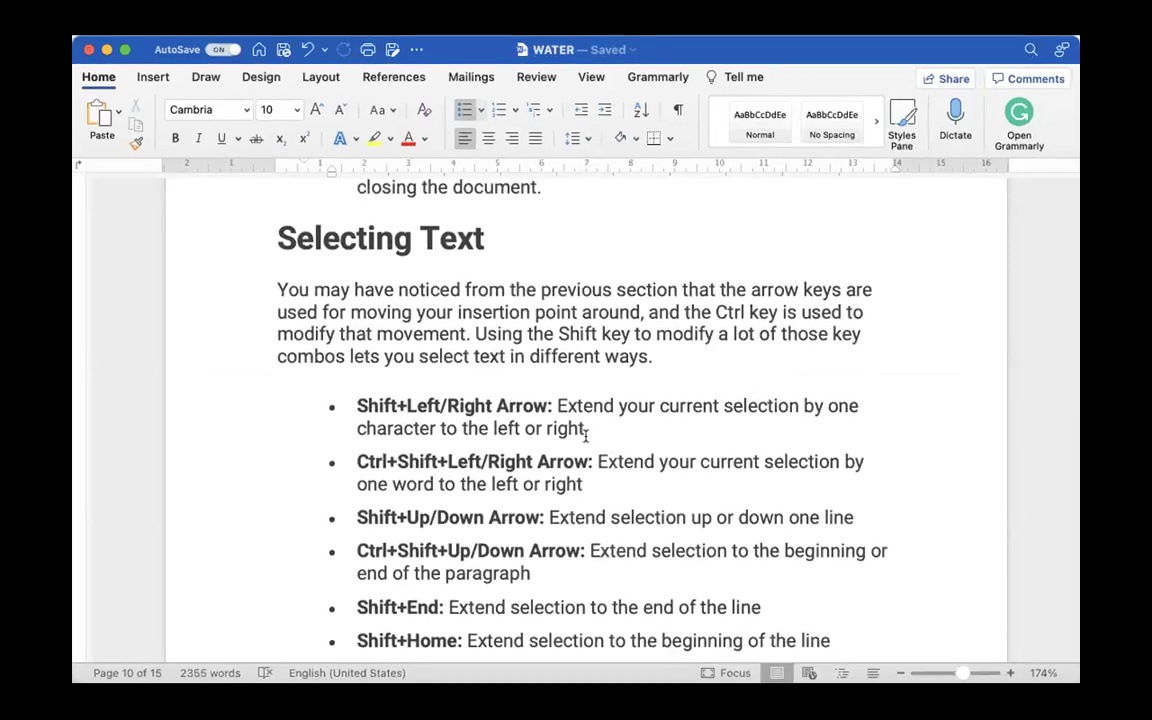
Step: Return to the CHAPTER 1 page and select the CHAPTER 1 heading text
scroll(432, 303, "up", 20)
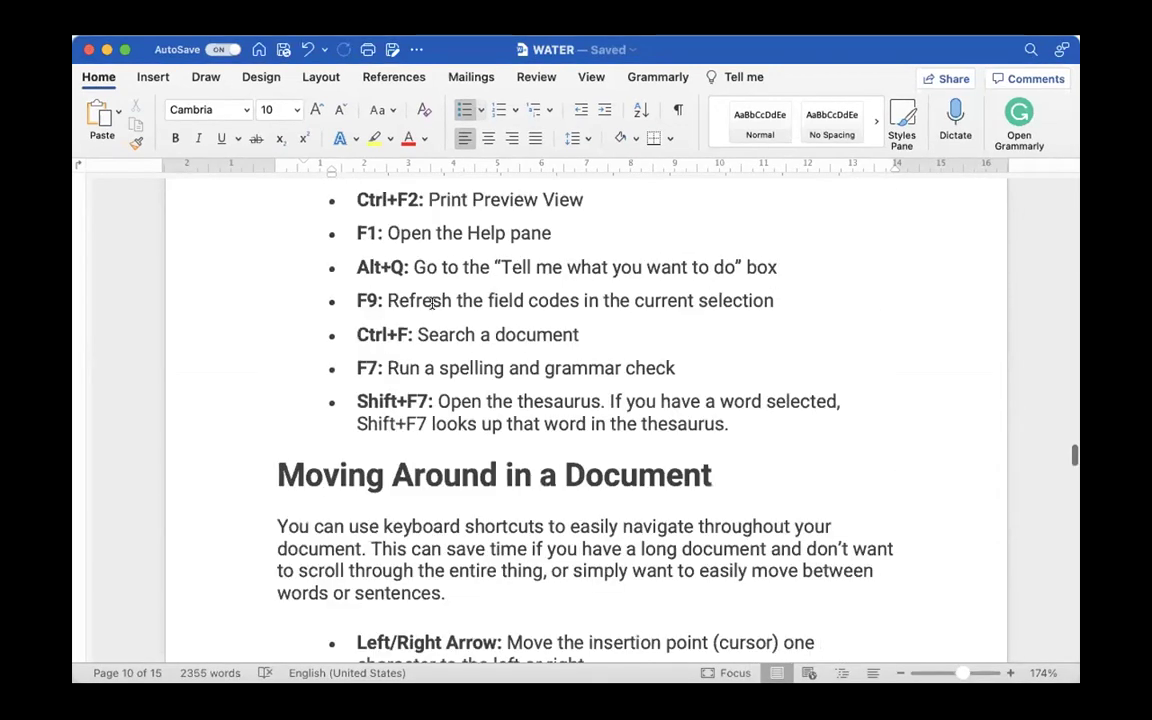
scroll(432, 303, "up", 20)
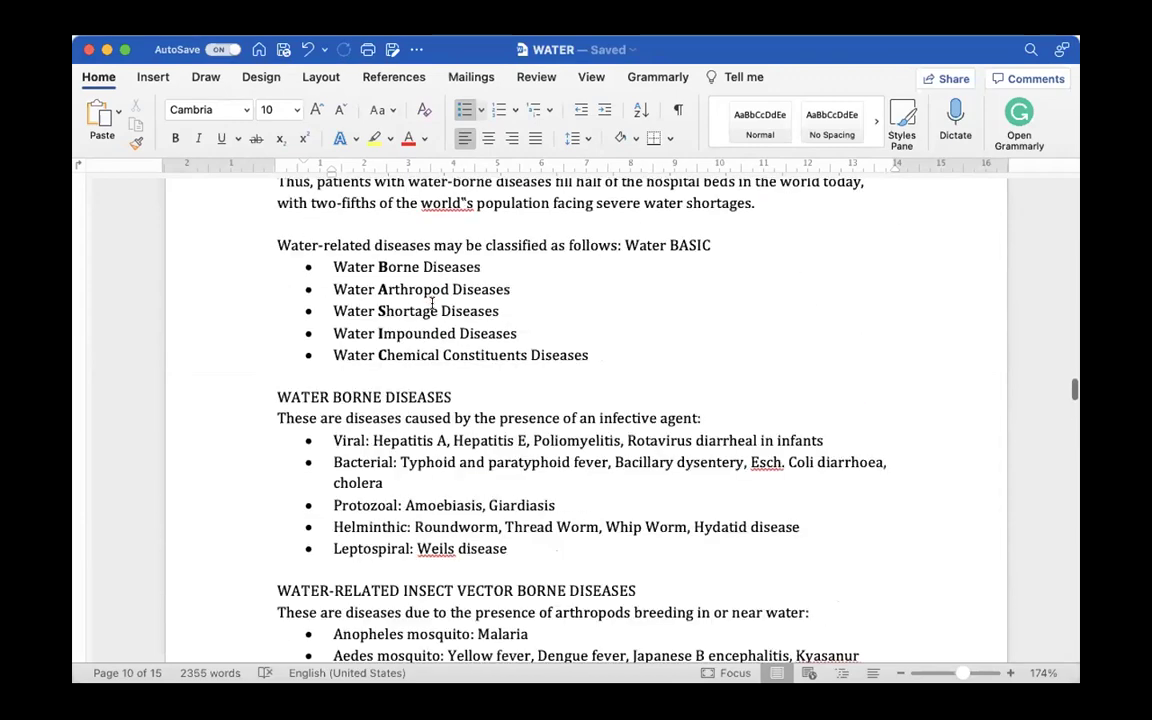
scroll(432, 303, "up", 20)
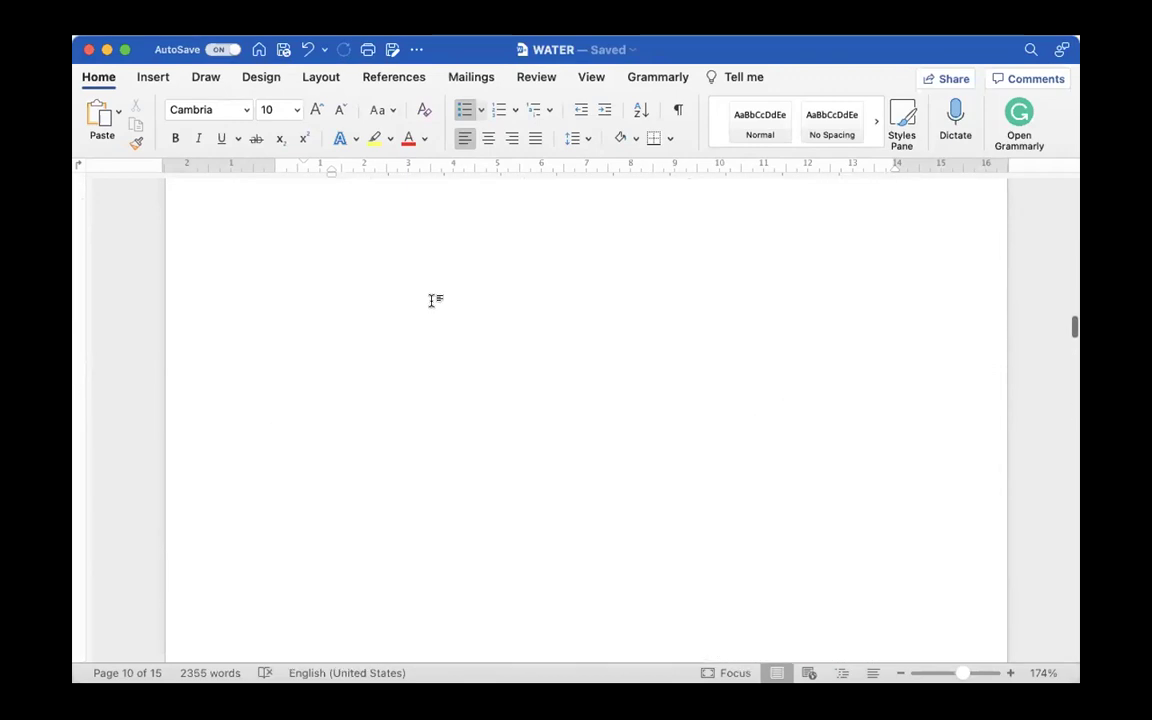
scroll(432, 301, "up", 20)
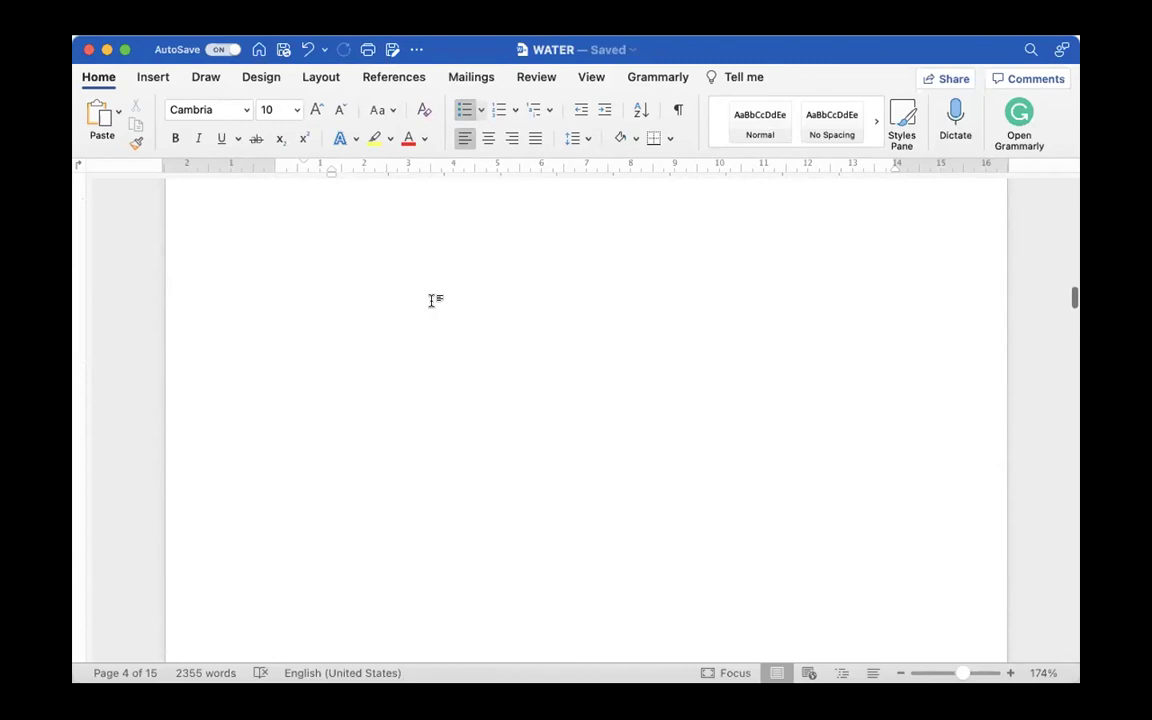
scroll(432, 301, "up", 3)
scroll(432, 301, "down", 10)
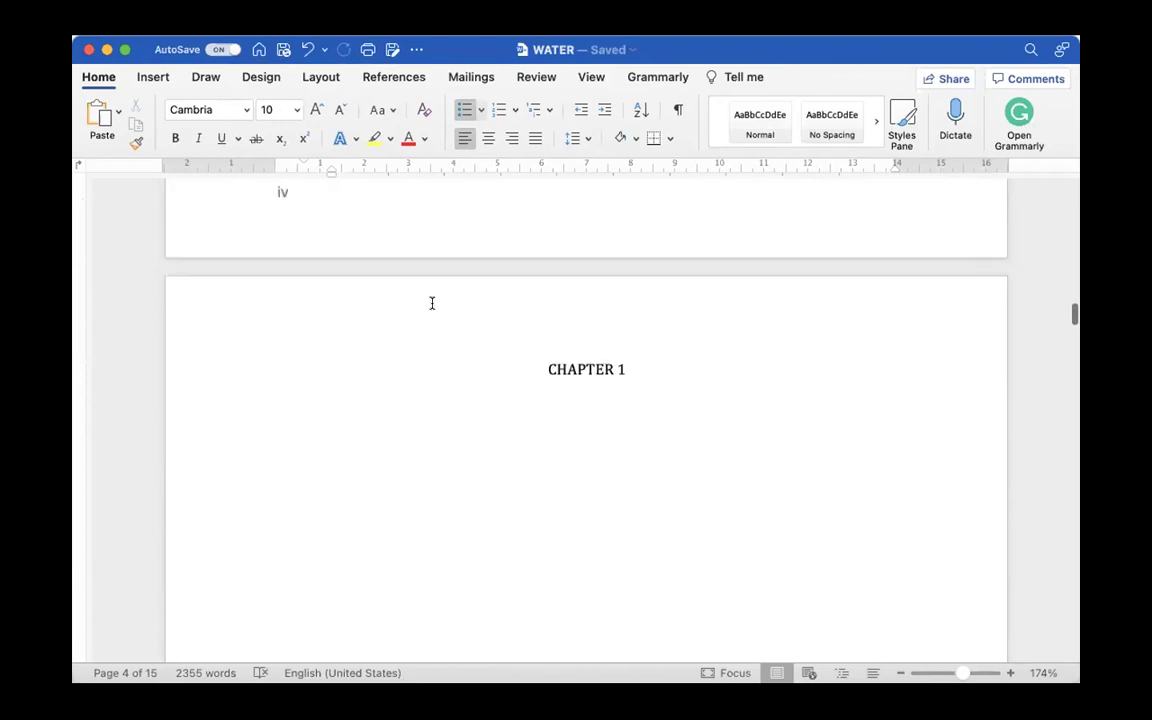
left_click_drag(627, 251, 550, 250)
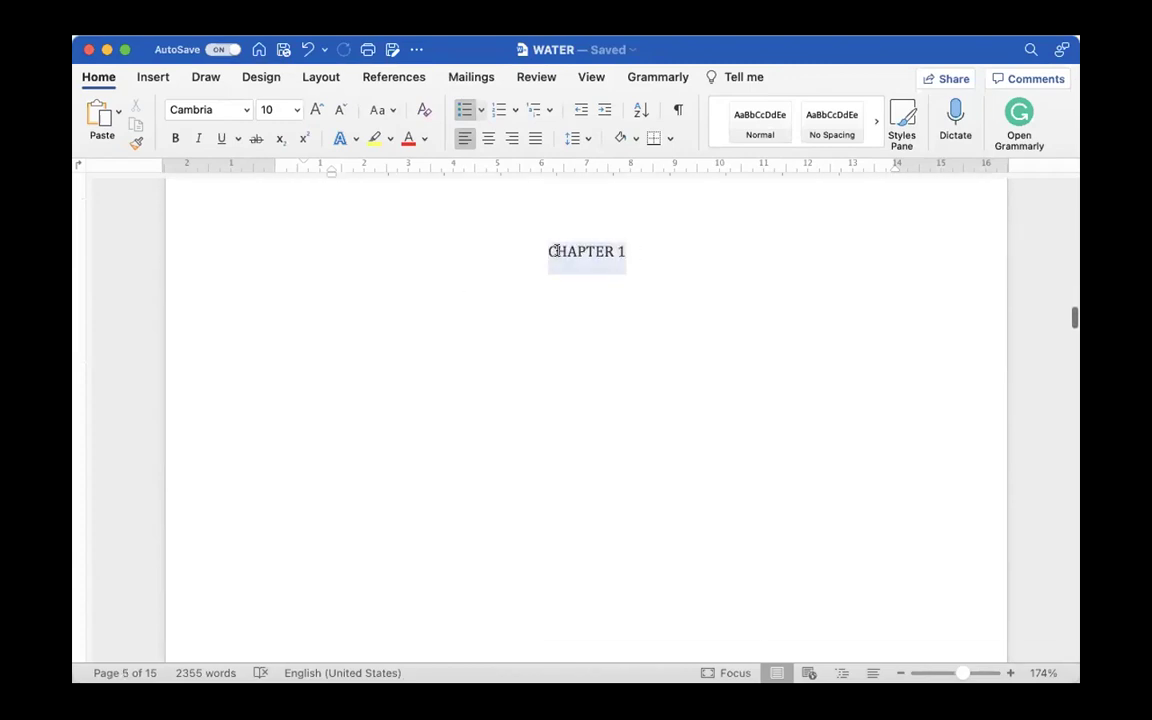
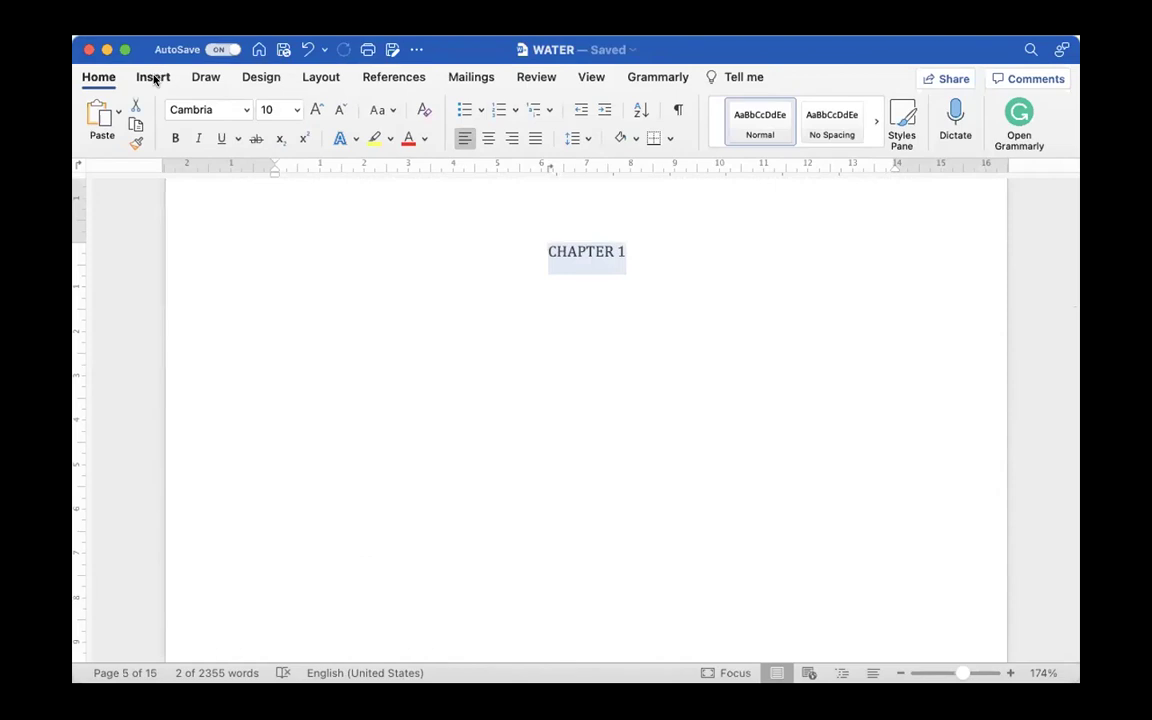
Step: Delete the selected CHAPTER 1 text from page 5
key("BackSpace")
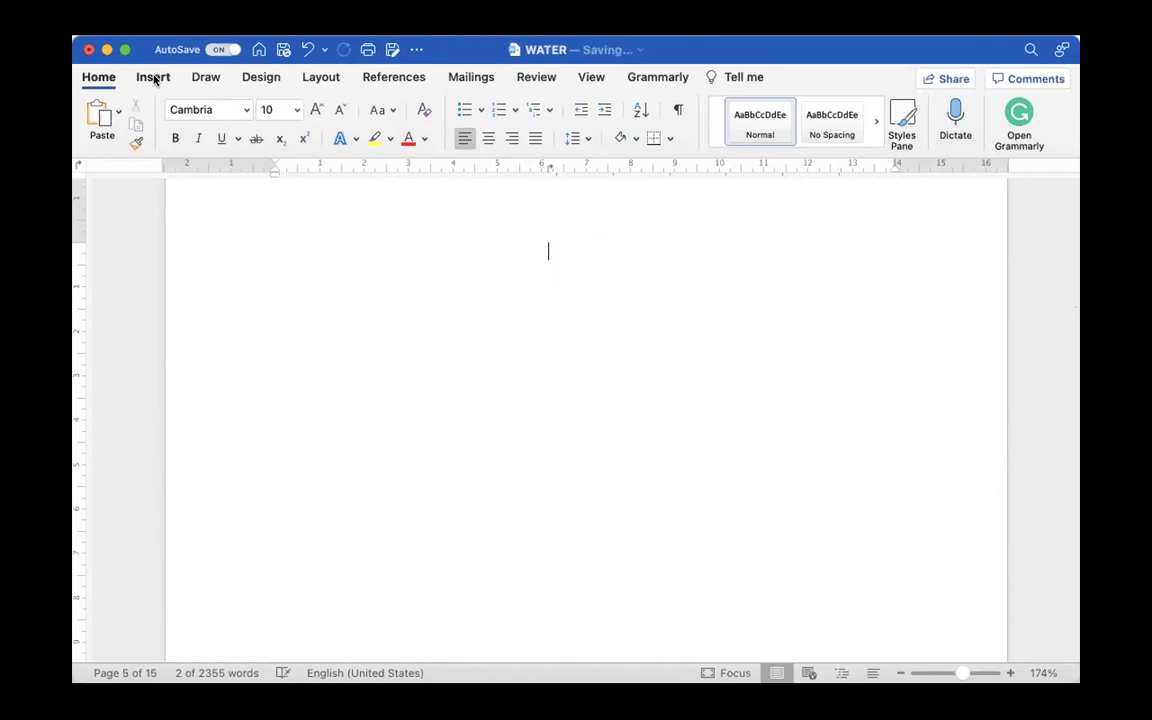
left_click(153, 78)
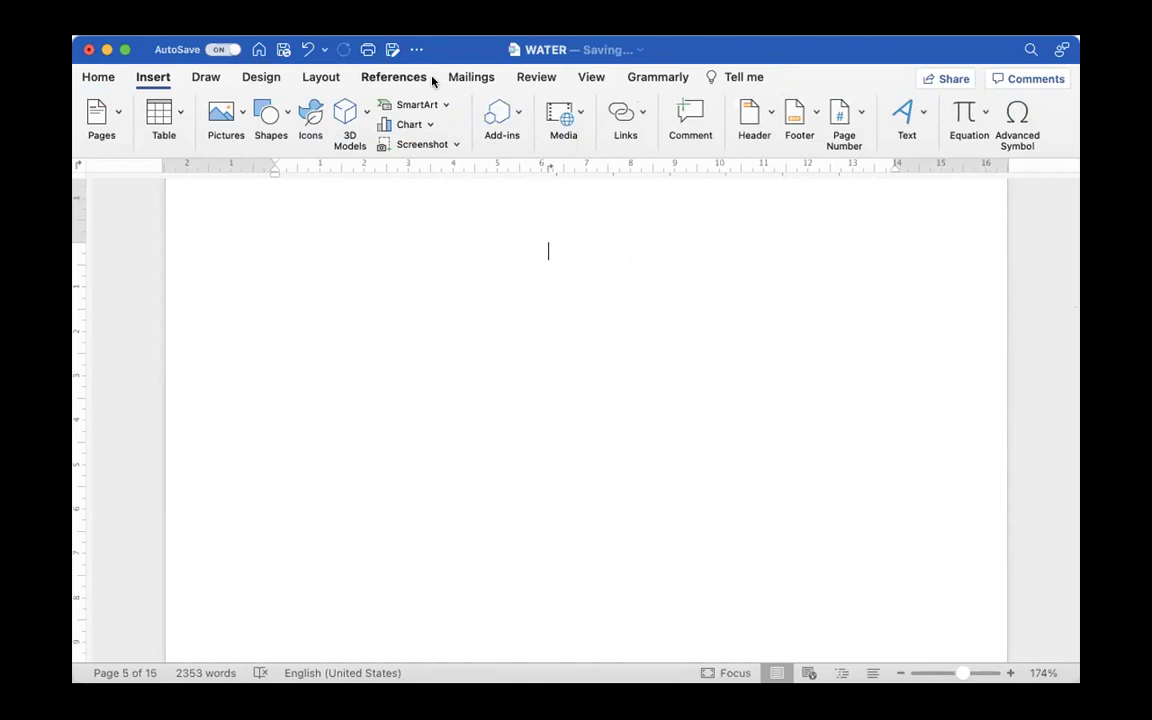
left_click(529, 78)
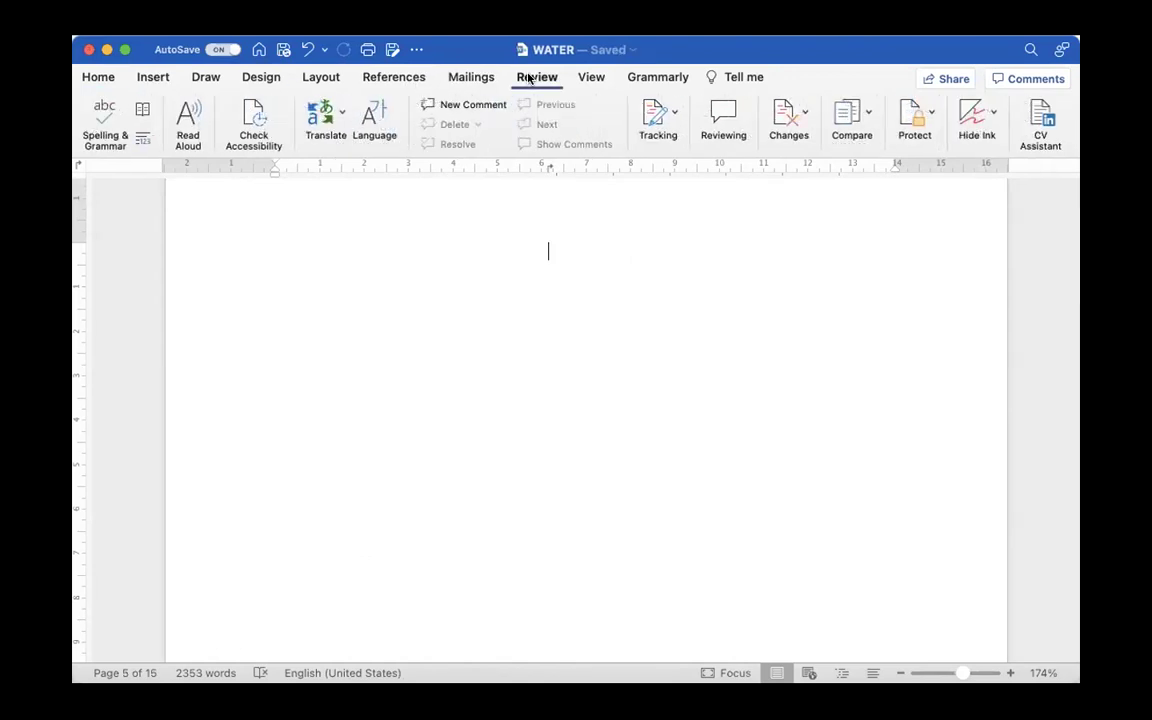
left_click(453, 79)
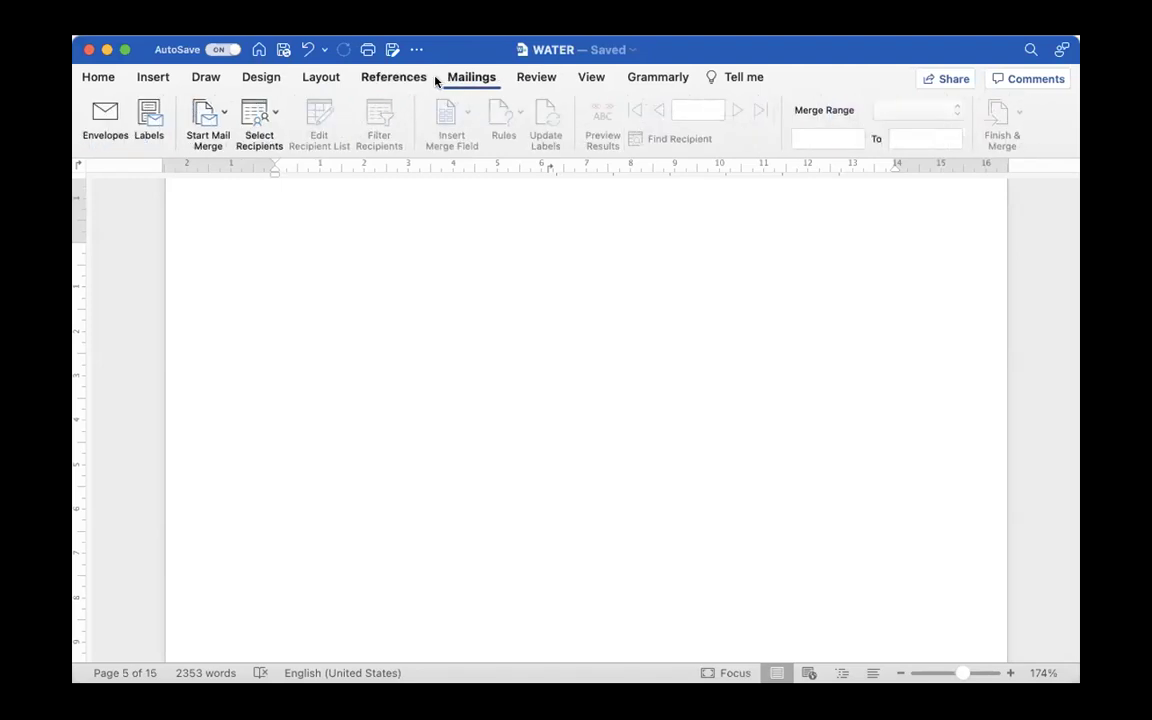
Step: Insert an automatic table of contents from the References tab
left_click(411, 80)
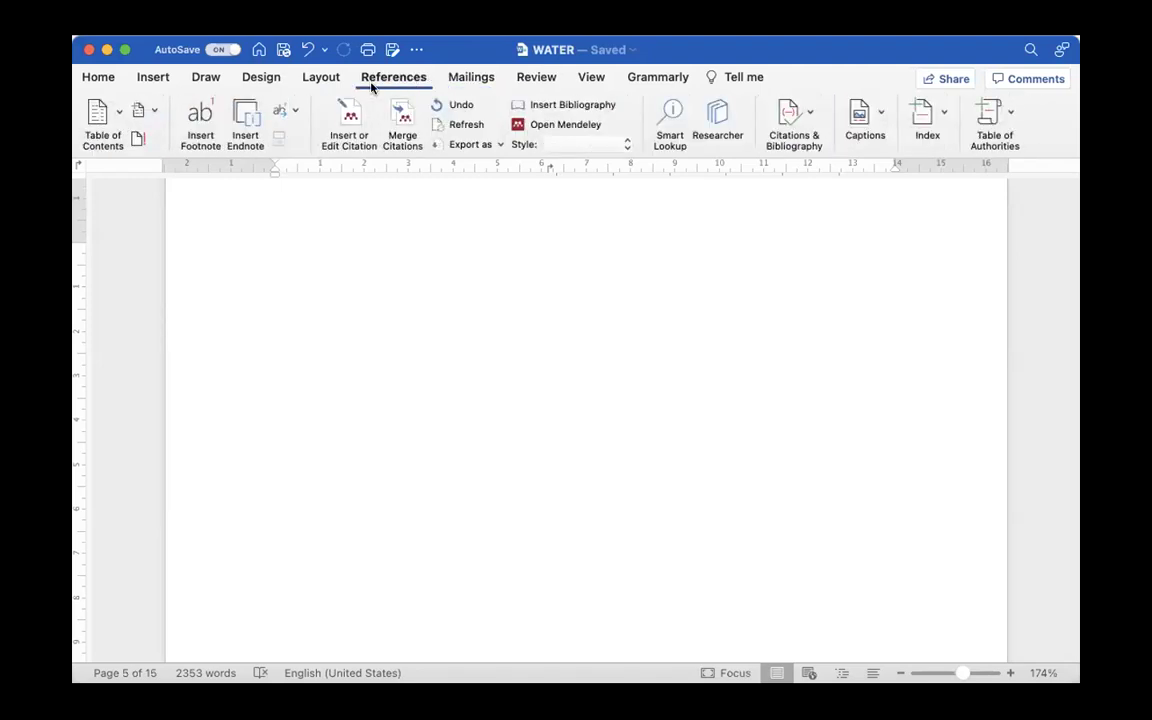
left_click(119, 117)
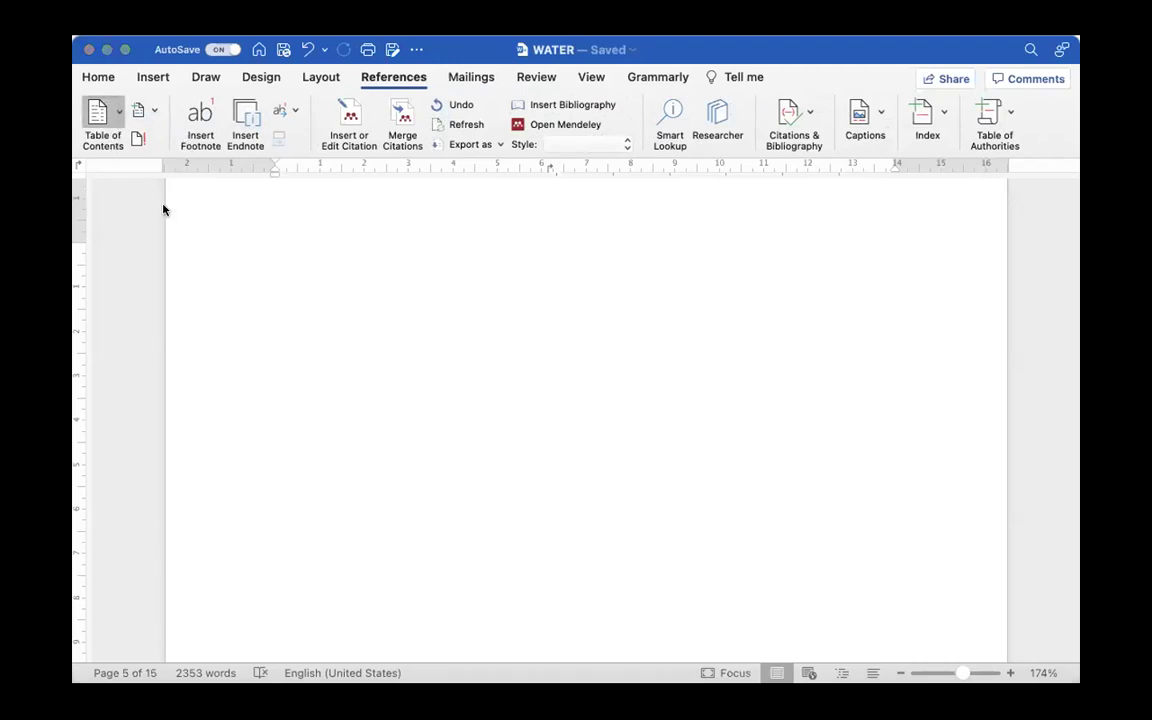
left_click(205, 435)
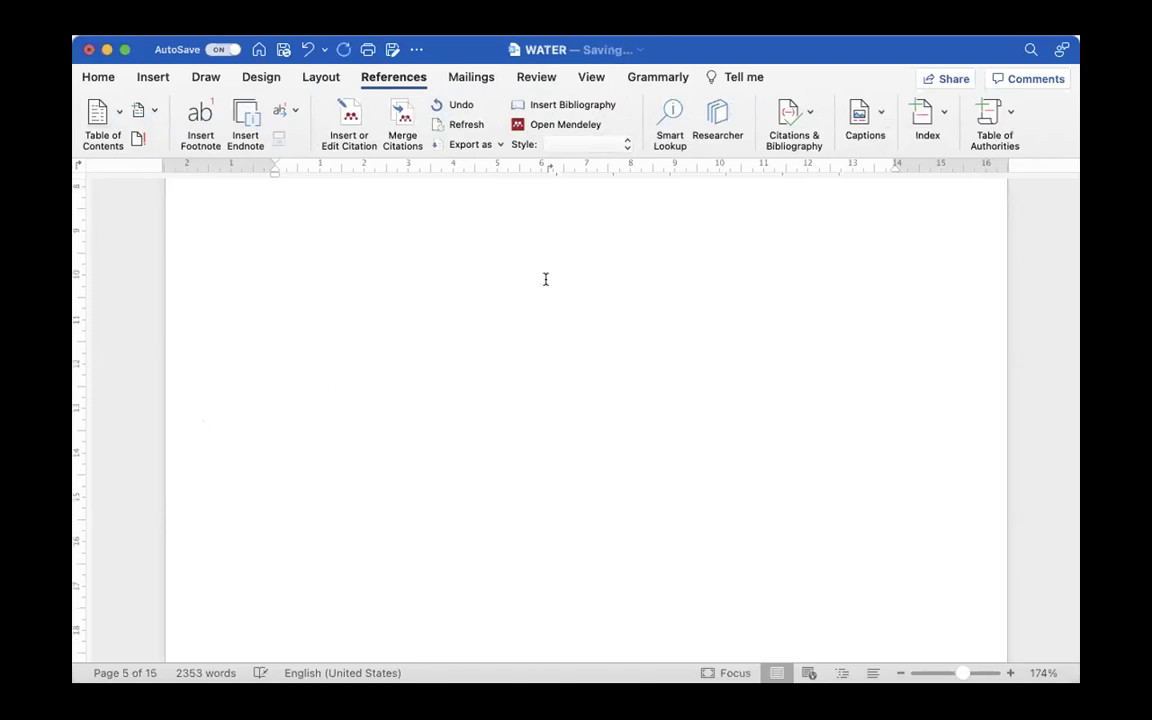
Step: Review the new table of contents and test the Moving Around in a Document entry link
scroll(545, 279, "up", 1)
scroll(545, 279, "up", 8)
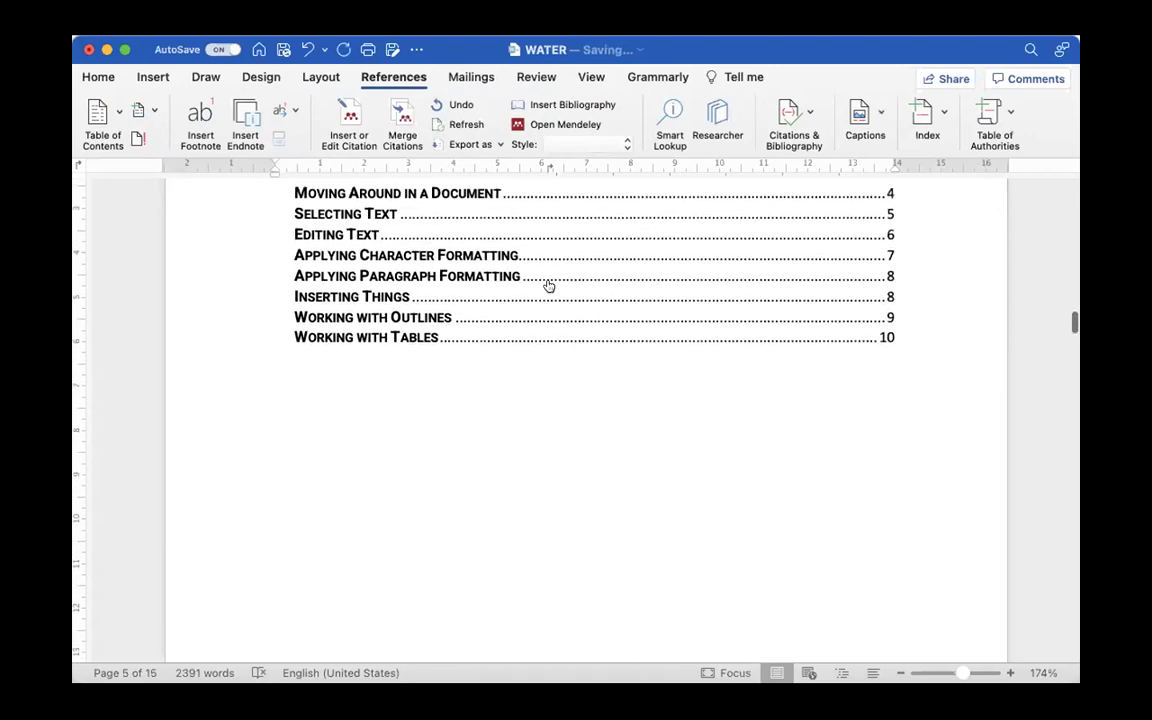
scroll(545, 279, "up", 2)
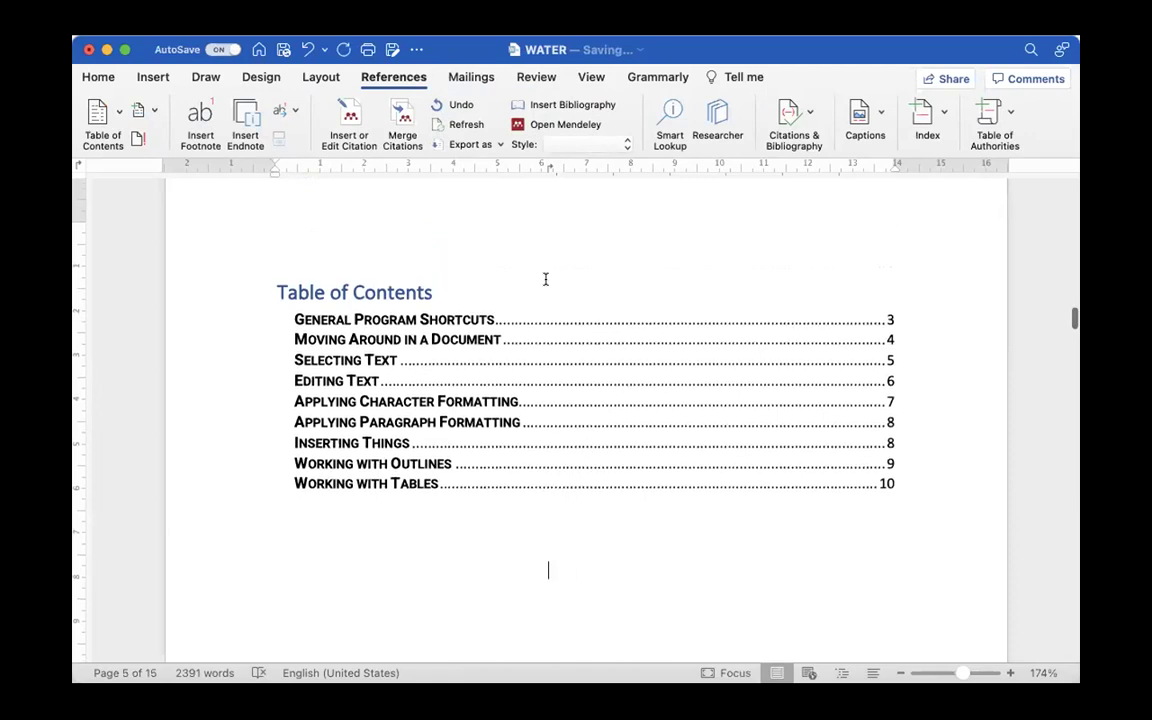
scroll(545, 279, "up", 1)
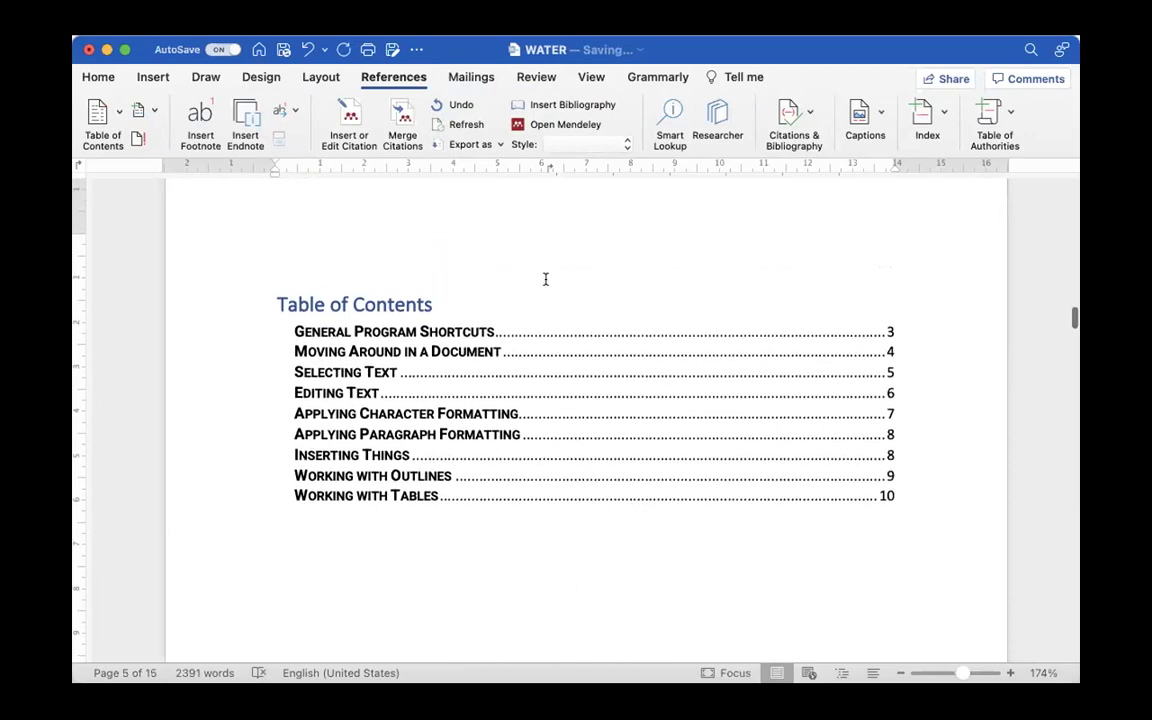
left_click(497, 347)
Step: Return up to the ACKNOWLEDGEMENT page in the front matter
scroll(489, 342, "up", 10)
scroll(489, 342, "up", 20)
scroll(488, 342, "up", 5)
scroll(488, 342, "down", 3)
scroll(488, 342, "up", 8)
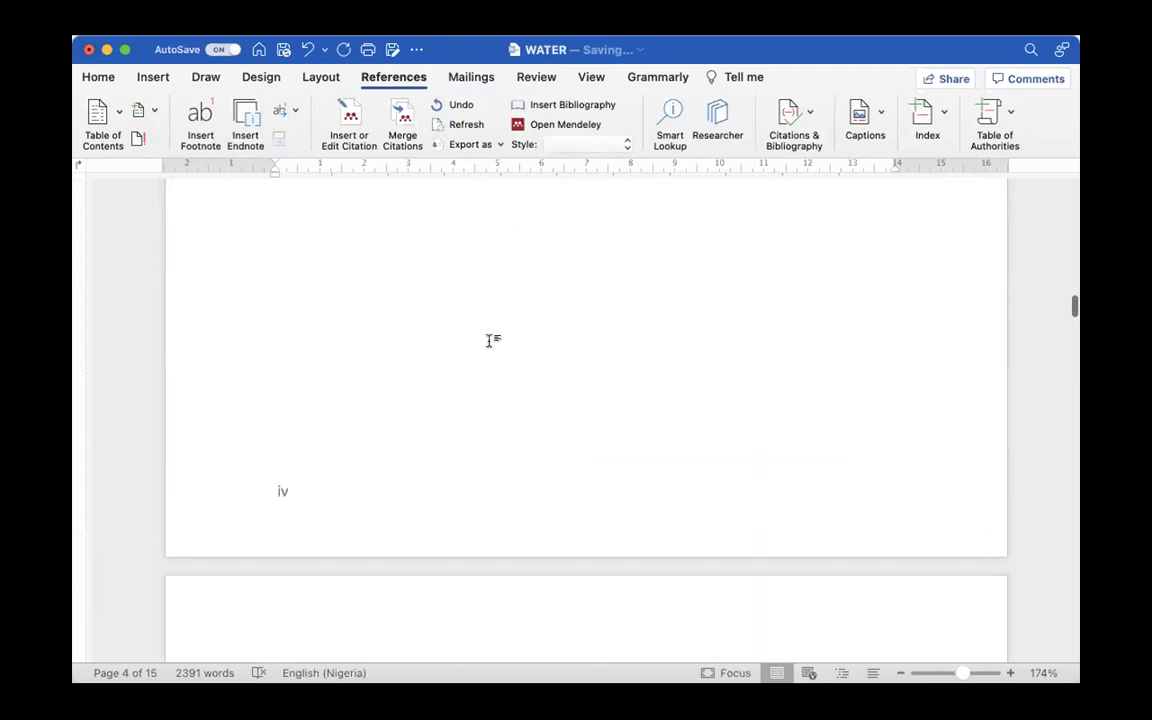
scroll(489, 341, "up", 4)
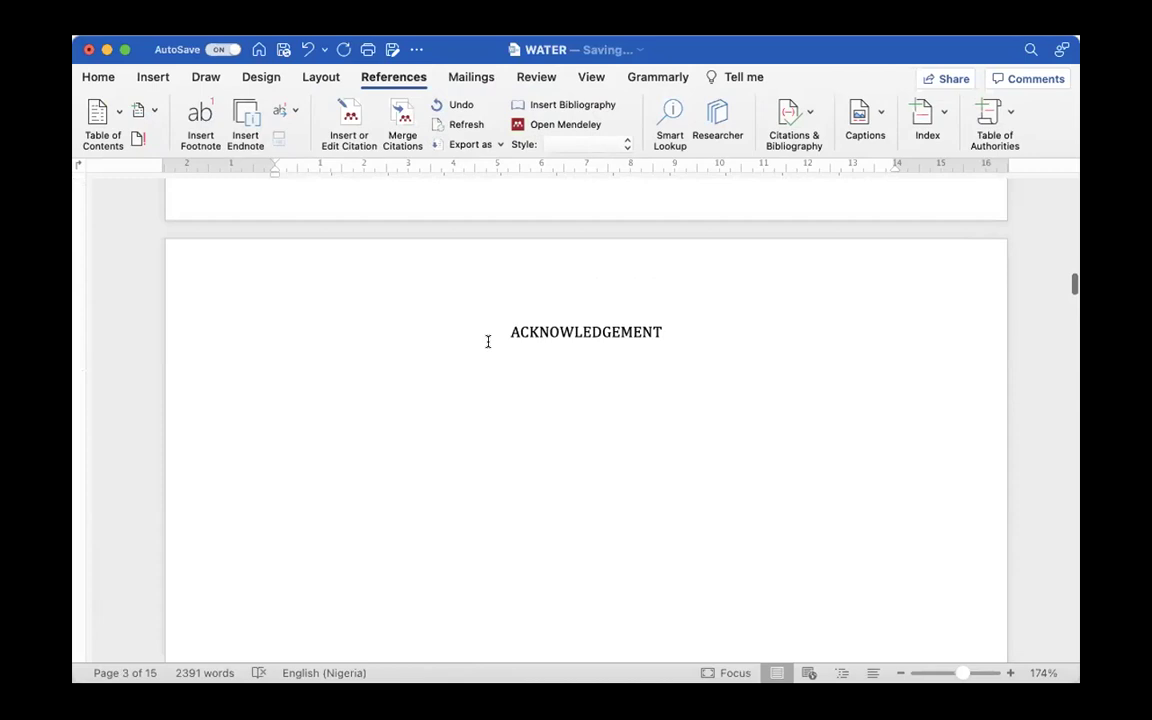
Step: Apply the Heading 1 style to the ACKNOWLEDGEMENT heading
left_click_drag(511, 330, 674, 316)
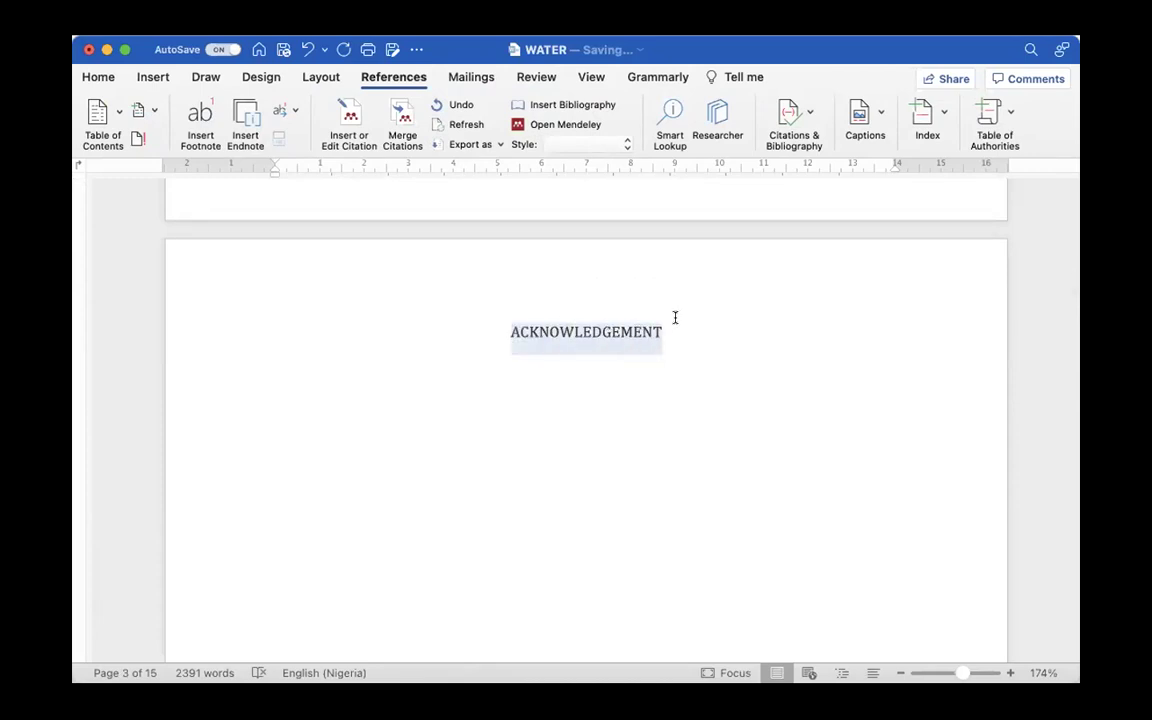
left_click(98, 79)
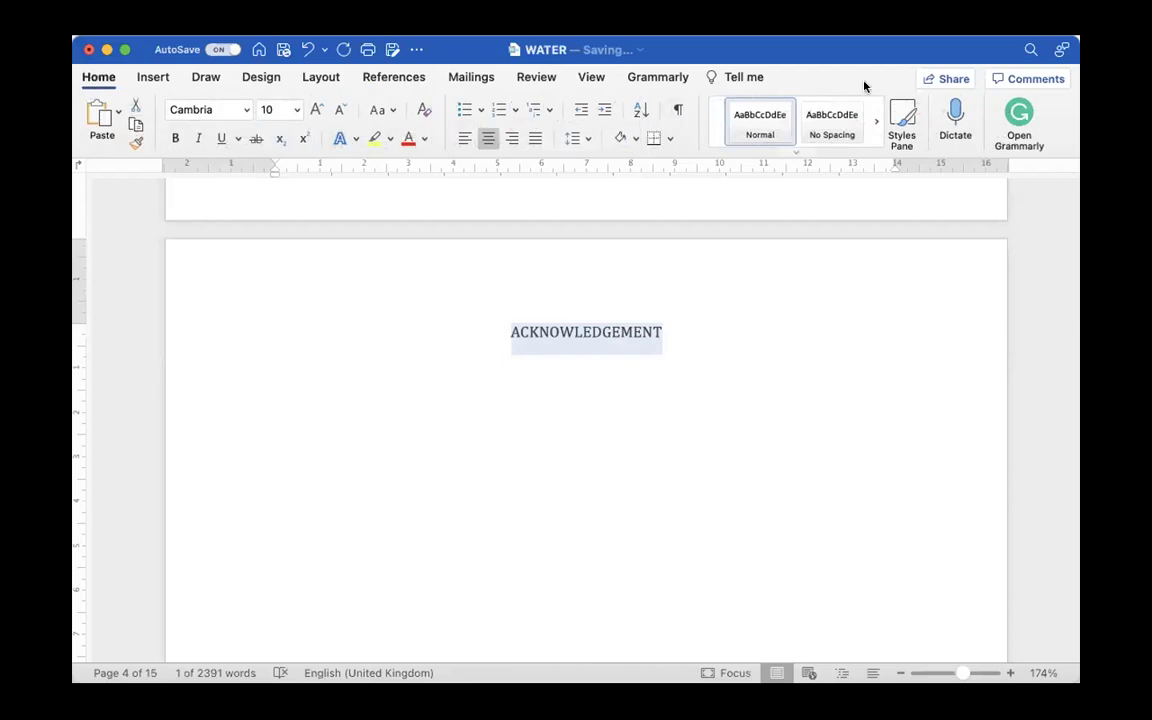
left_click(878, 117)
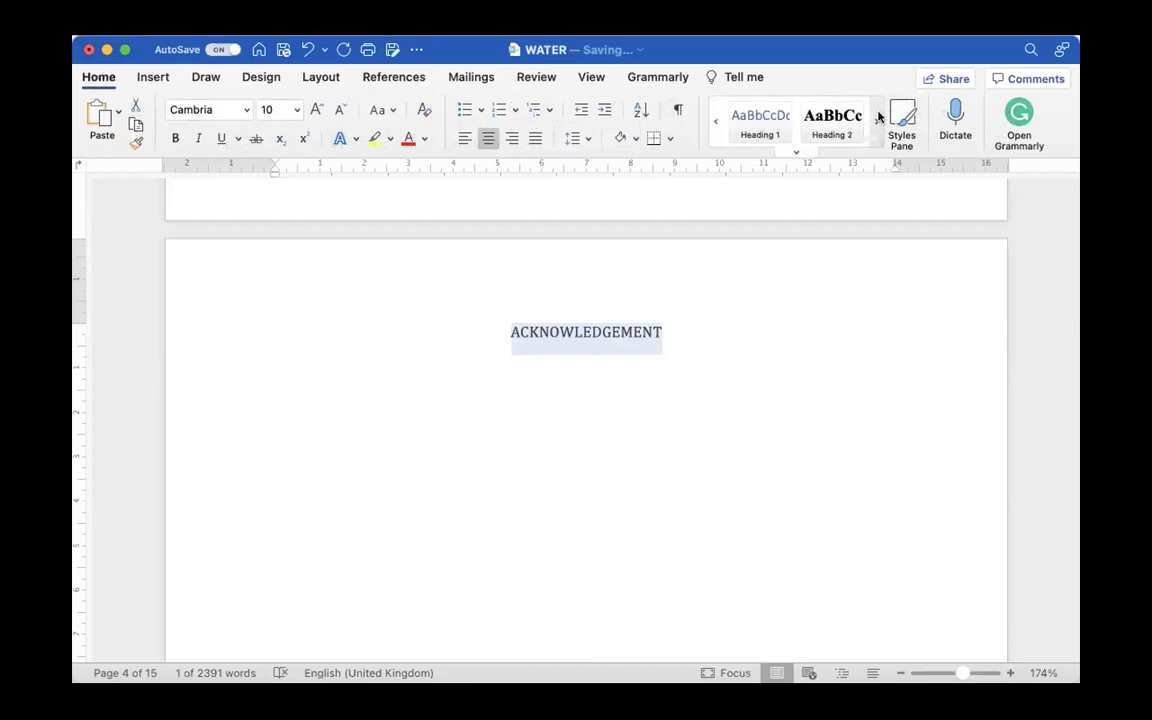
left_click(760, 120)
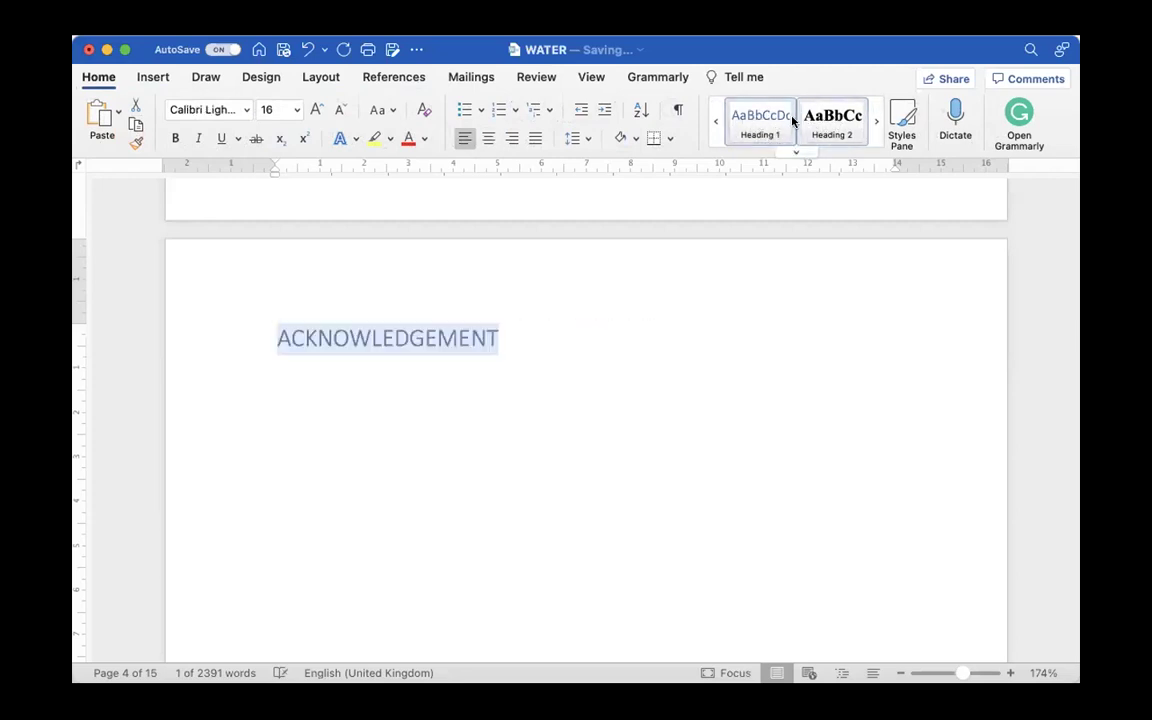
left_click(876, 120)
left_click(876, 120)
left_click(715, 123)
left_click(715, 123)
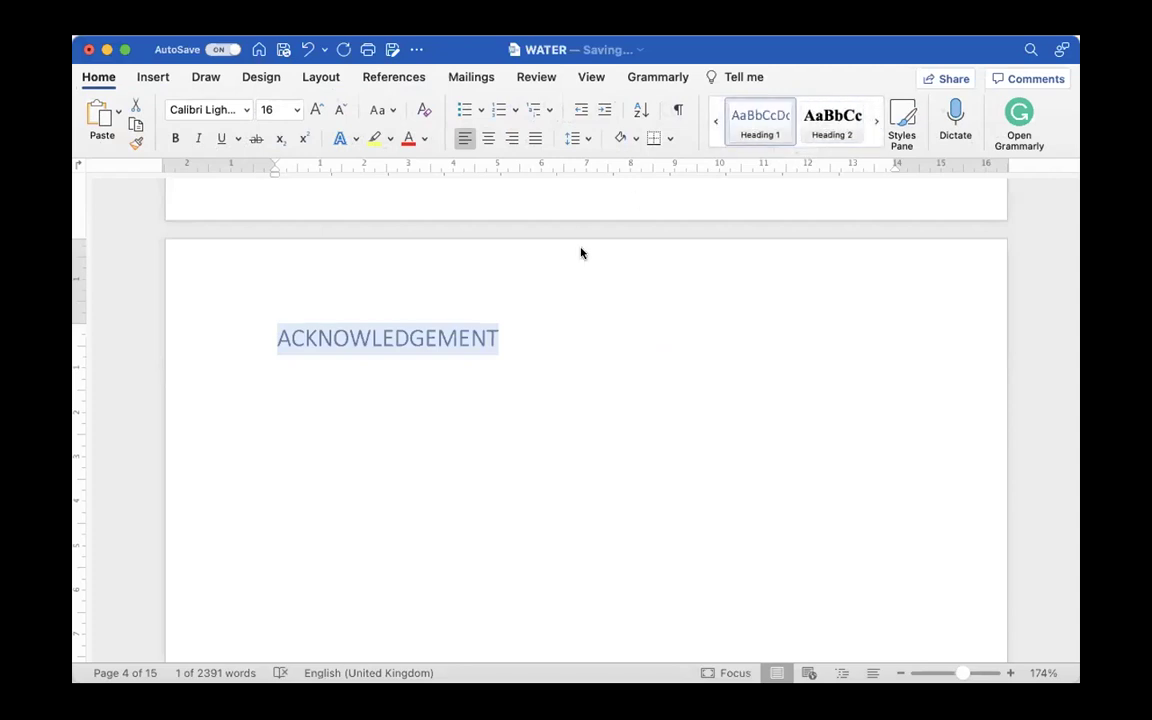
Step: Centre ACKNOWLEDGEMENT and update Heading 1 to match the centred heading
key("super+e")
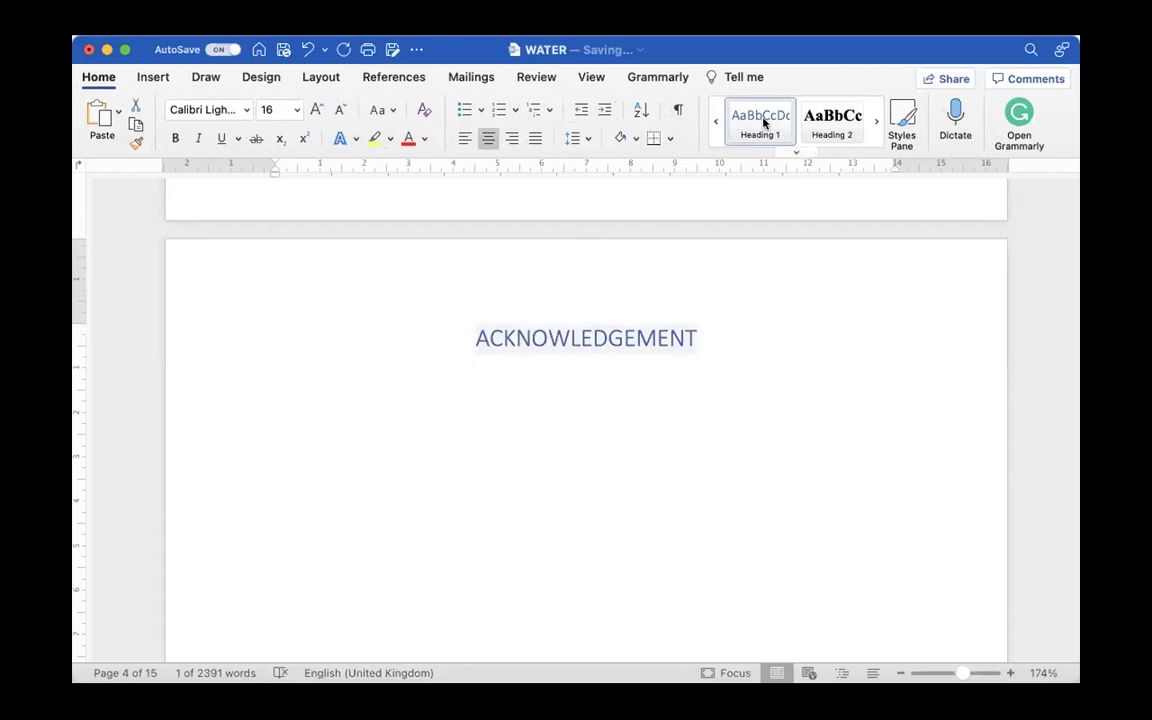
right_click(763, 122)
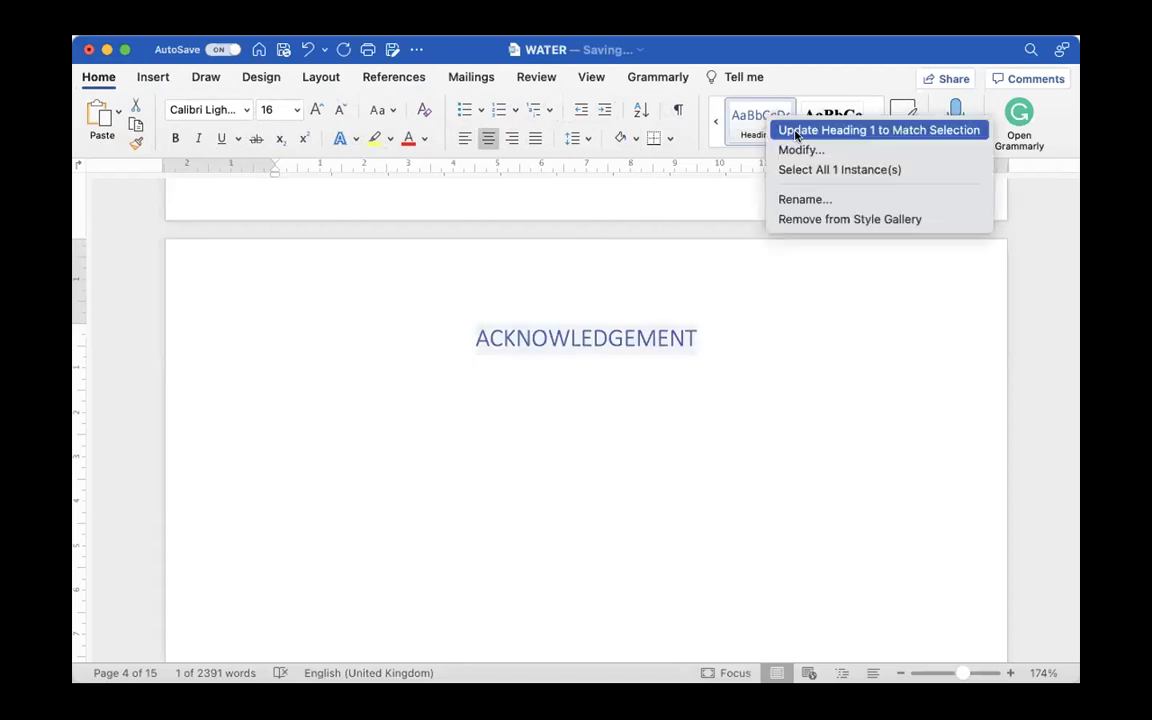
left_click(797, 131)
Step: Apply Heading 1 to the DEDICATION heading
scroll(674, 309, "up", 10)
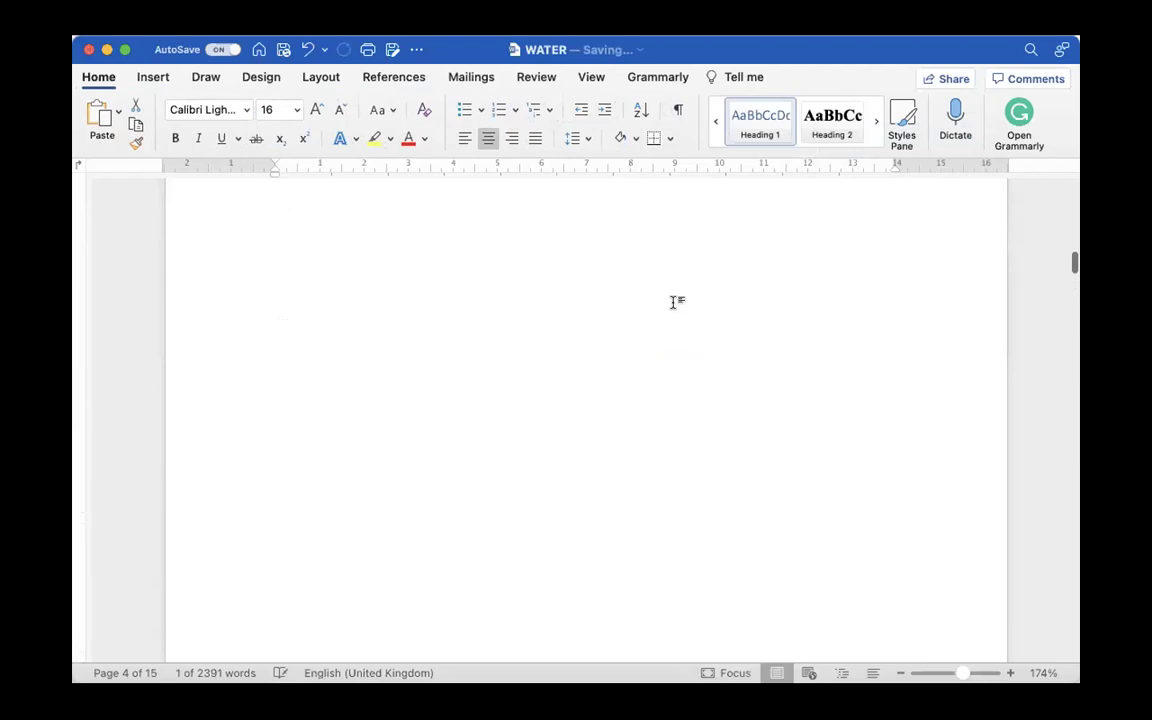
scroll(536, 319, "up", 3)
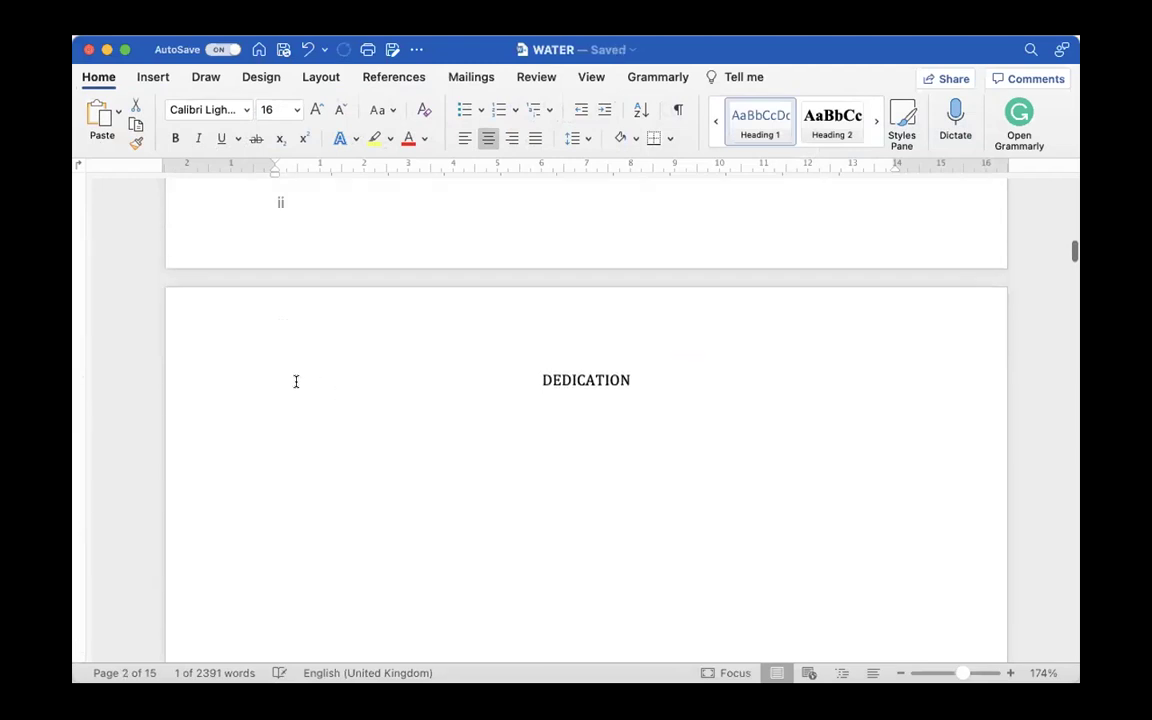
left_click_drag(521, 375, 669, 373)
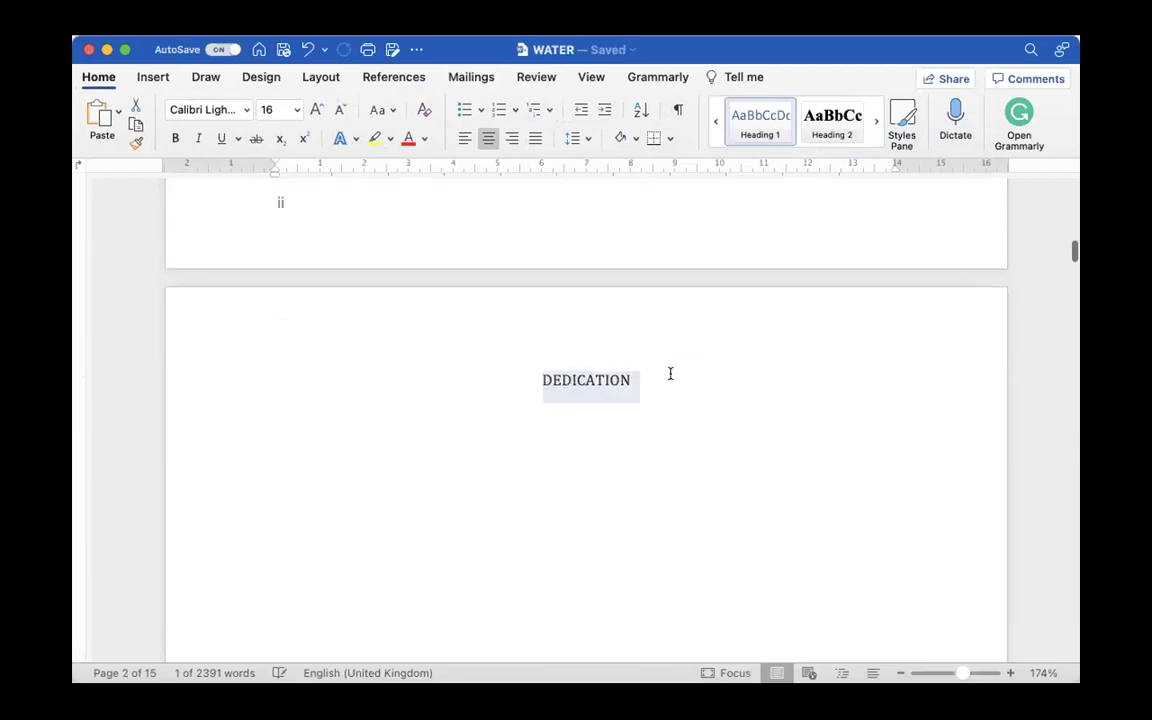
left_click(760, 129)
Step: Apply Heading 1 to the CERTIFICATION heading
scroll(643, 386, "up", 3)
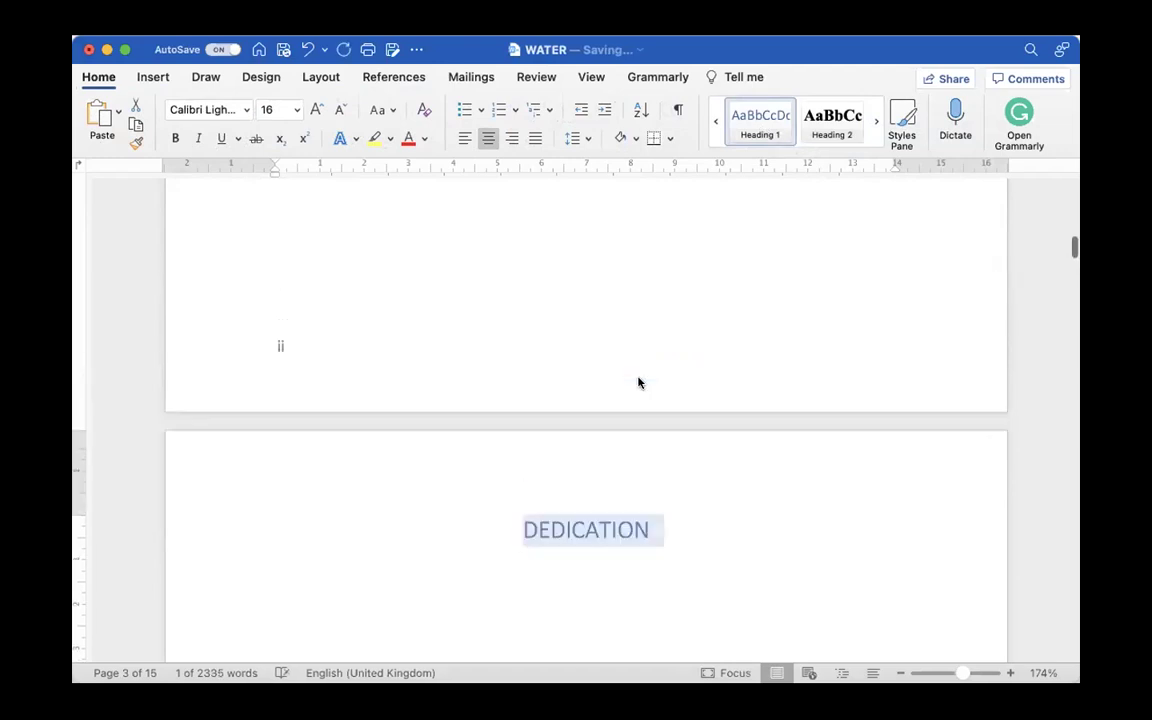
scroll(556, 268, "up", 10)
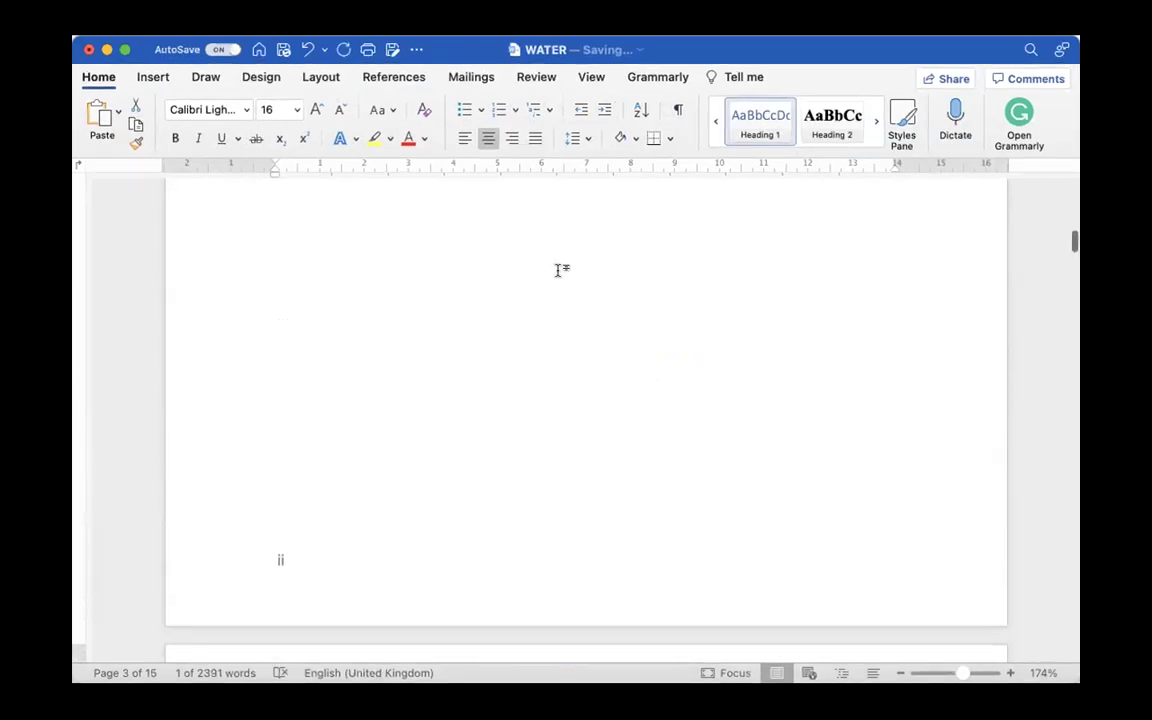
scroll(558, 272, "up", 2)
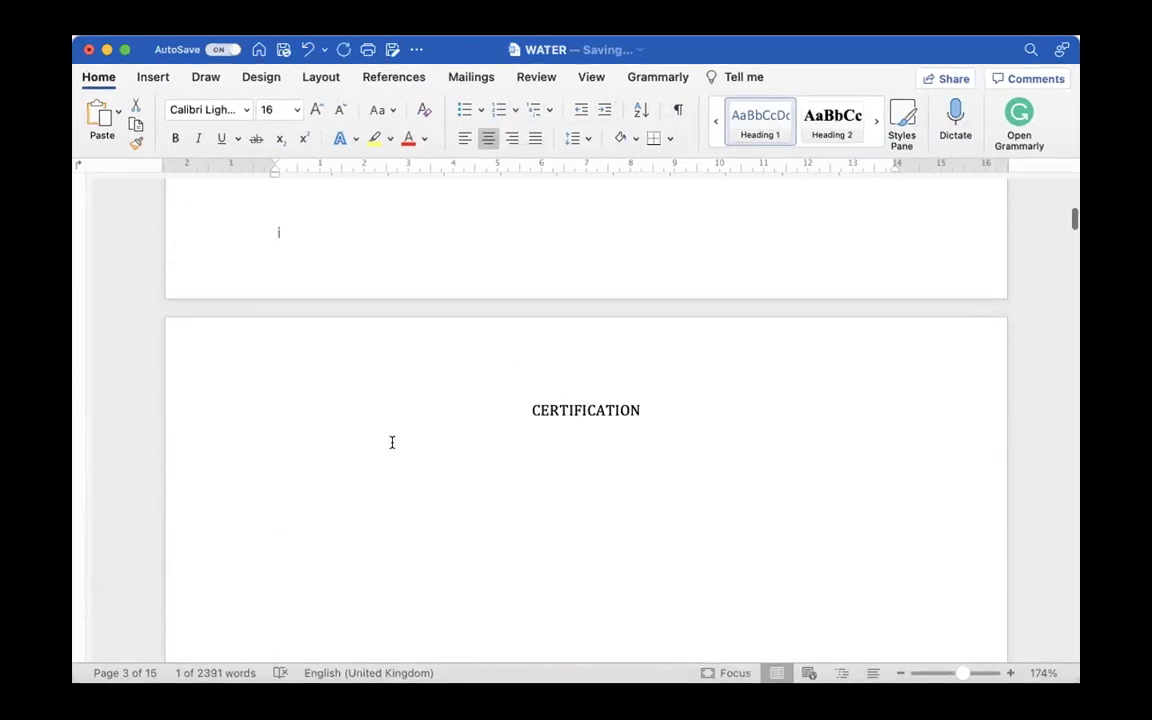
left_click(227, 411)
left_click(759, 120)
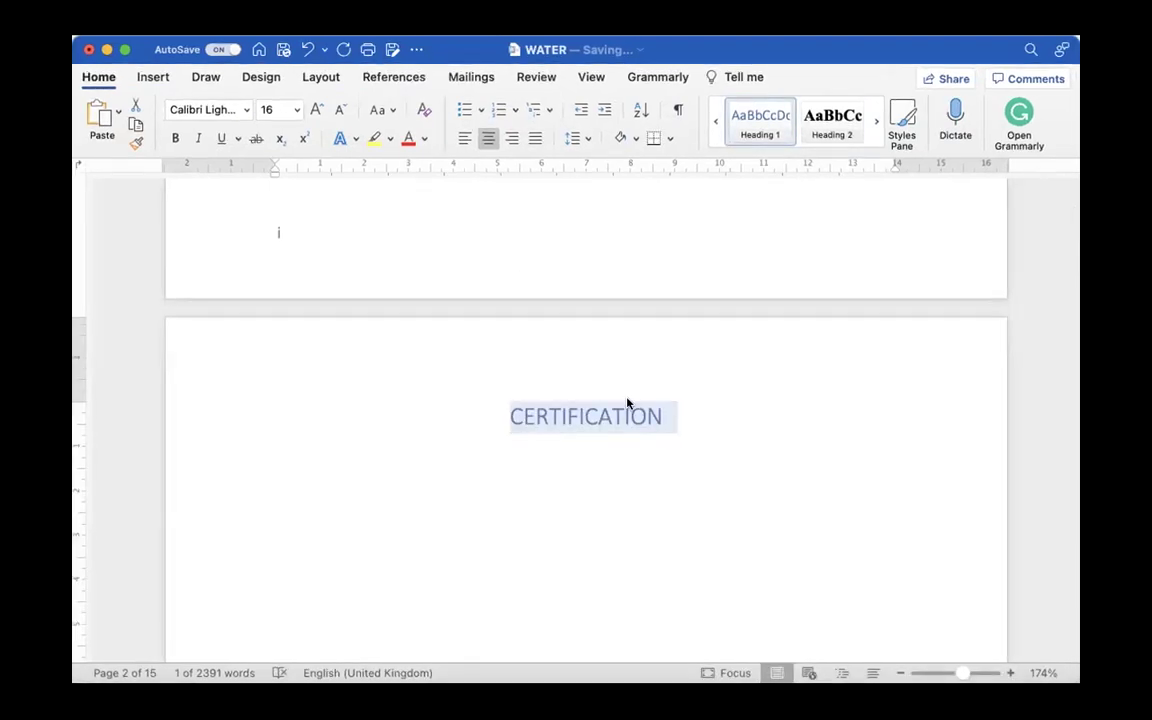
Step: Apply Heading 1 to the TITLE line on page 1
scroll(627, 400, "down", 5)
scroll(627, 395, "up", 5)
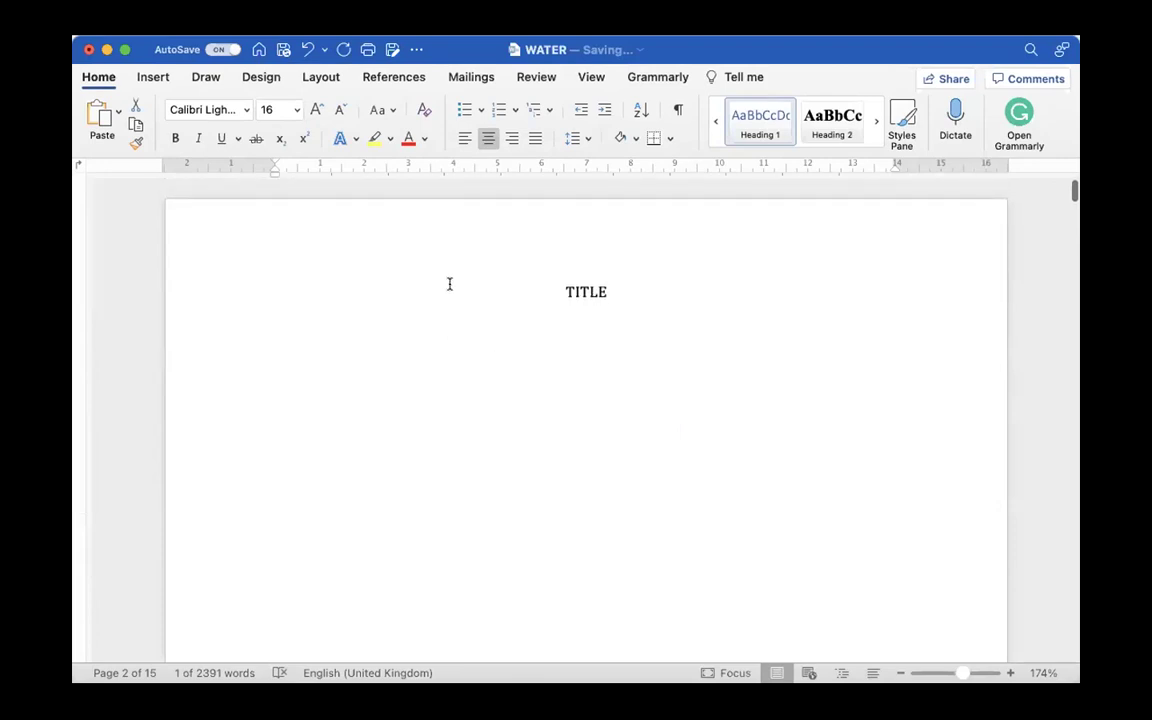
left_click(418, 290)
triple_click(418, 290)
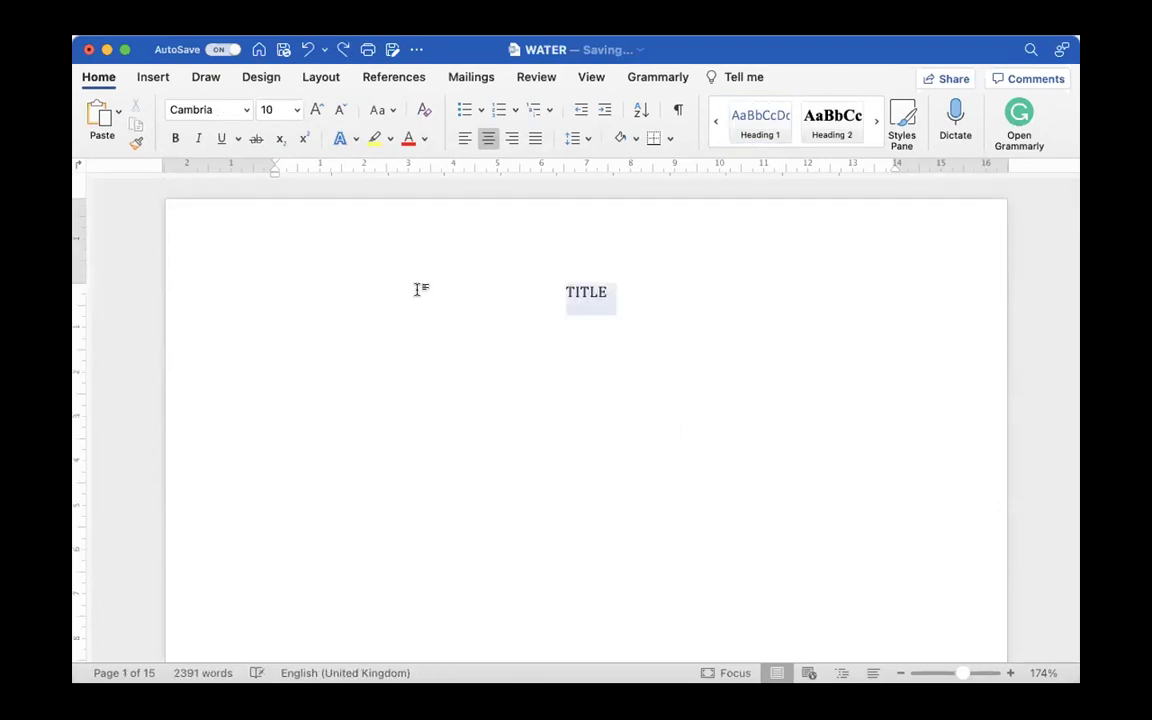
left_click(776, 117)
Step: Scroll down past the front-matter pages to the Table of Contents page
scroll(674, 417, "down", 3)
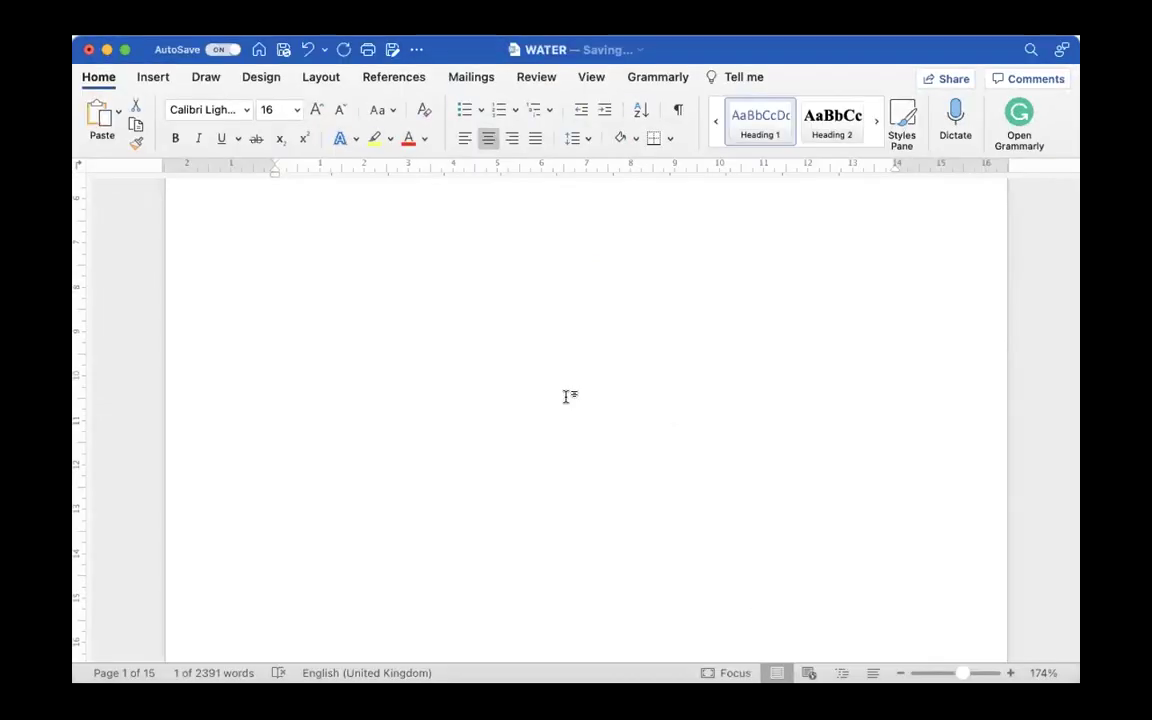
scroll(566, 400, "down", 6)
scroll(566, 396, "down", 10)
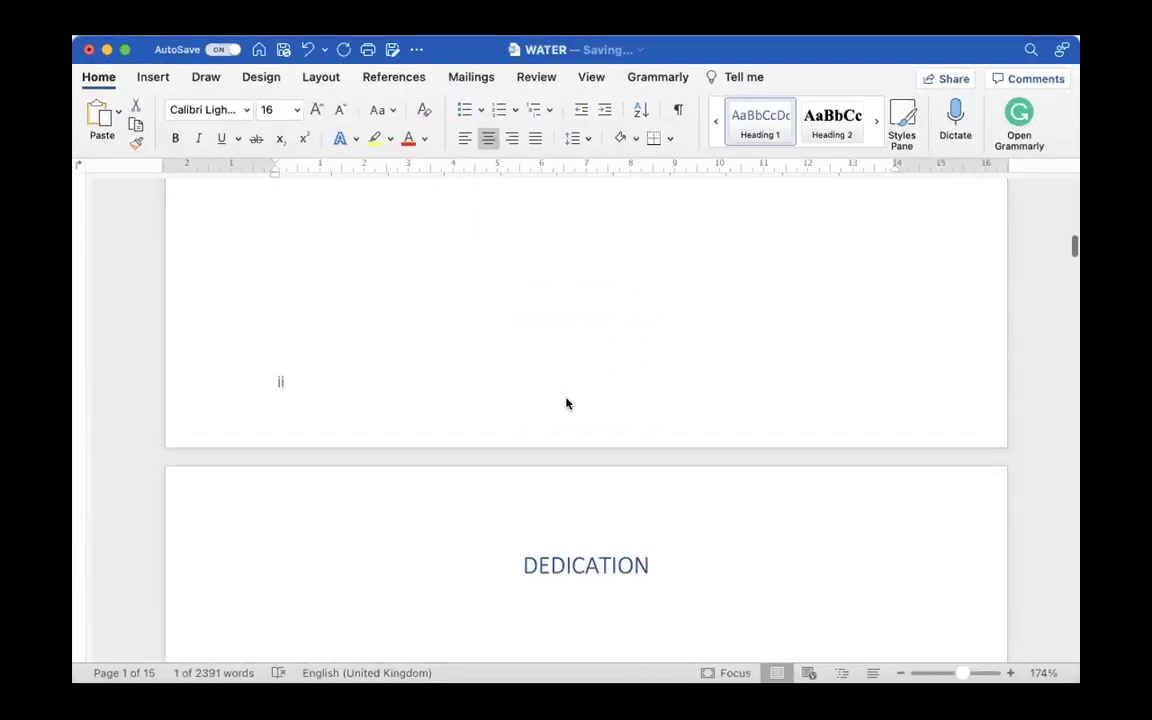
scroll(566, 397, "down", 10)
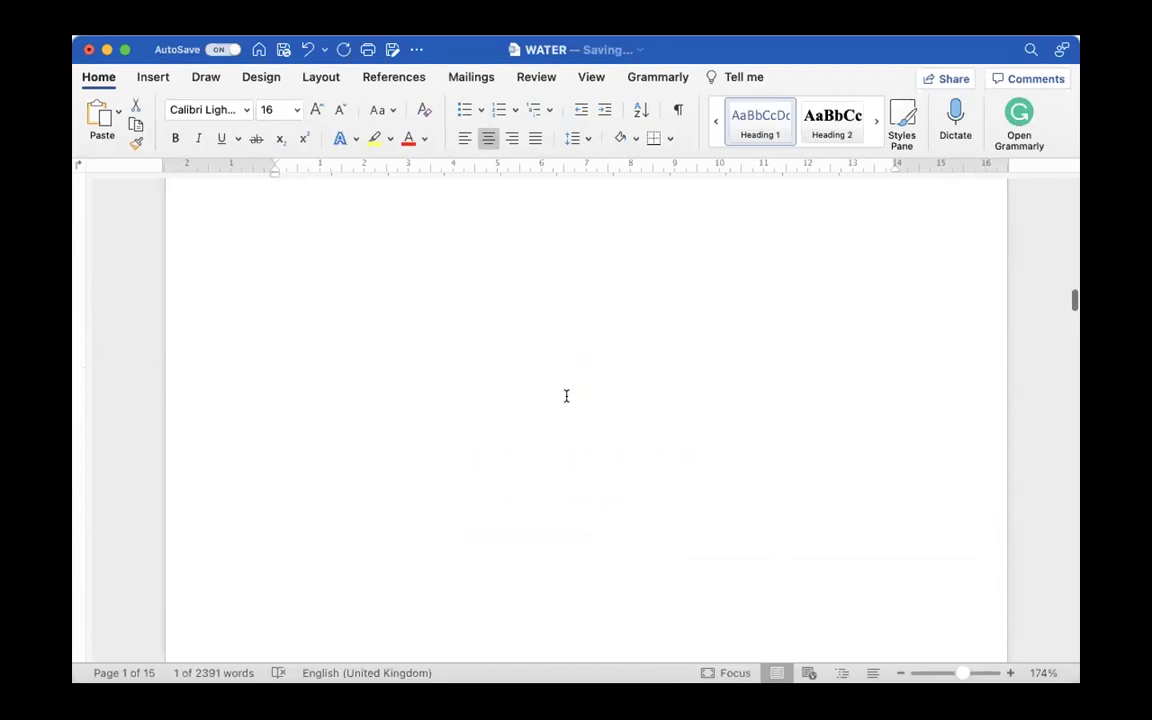
Step: Rebuild the table of contents using Update entire table
left_click(610, 290)
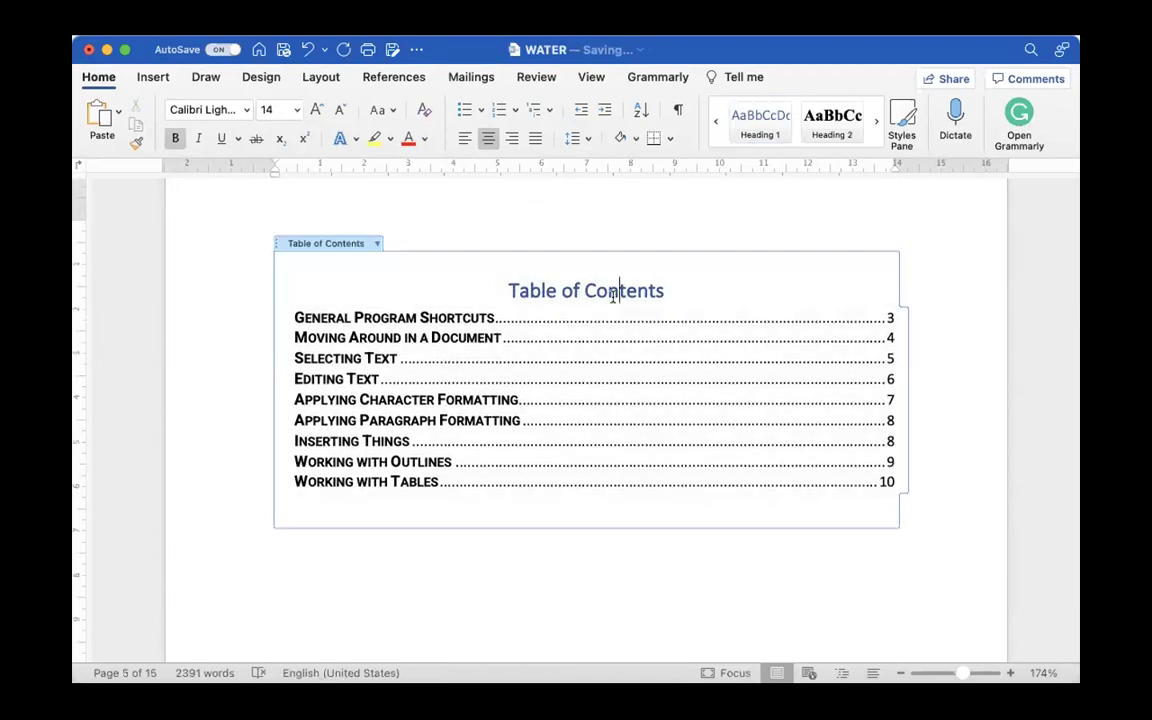
left_click_drag(612, 296, 474, 276)
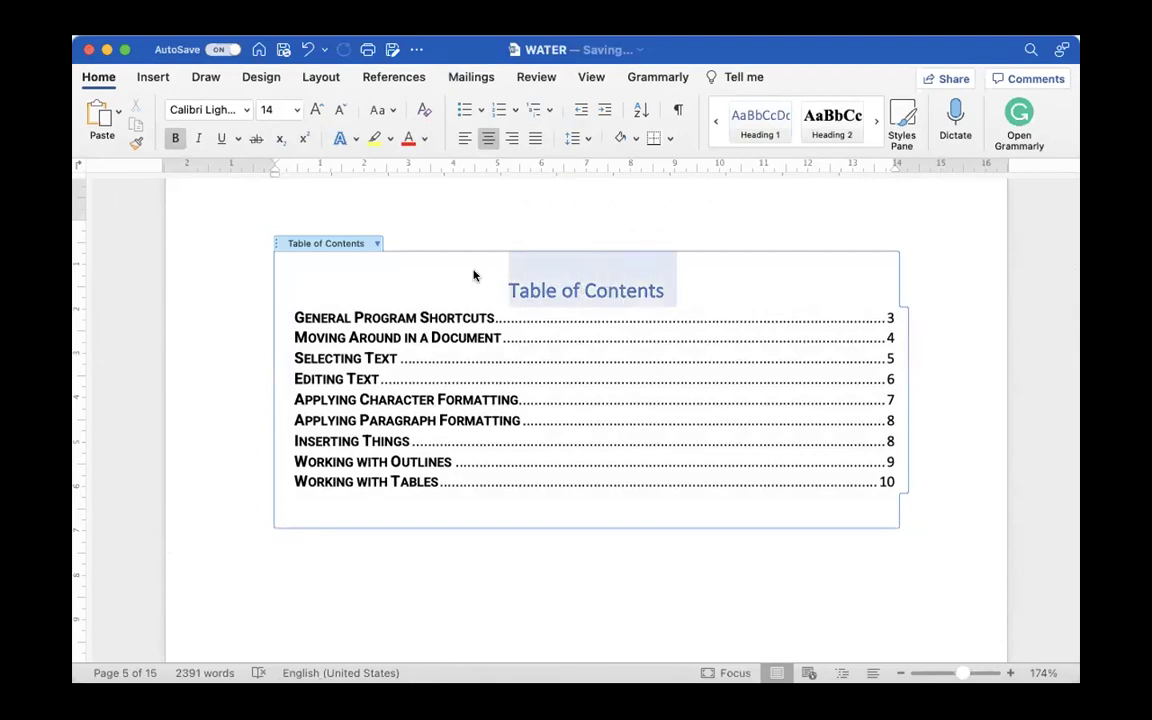
left_click(388, 268)
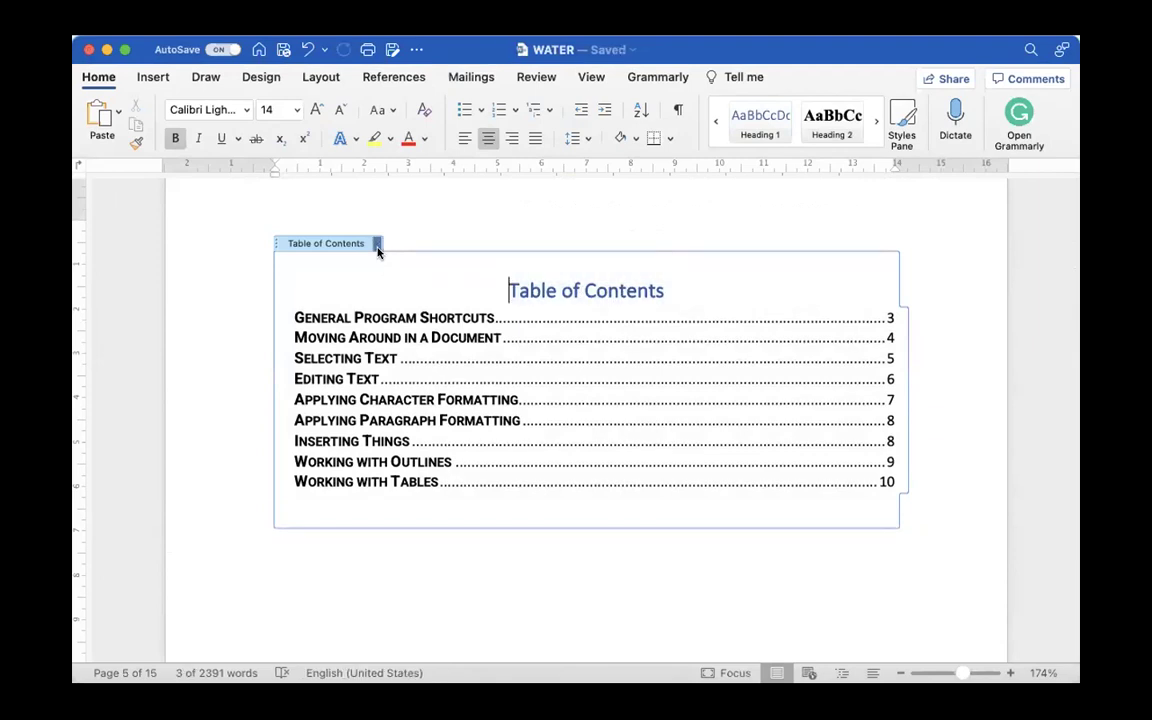
left_click(377, 245)
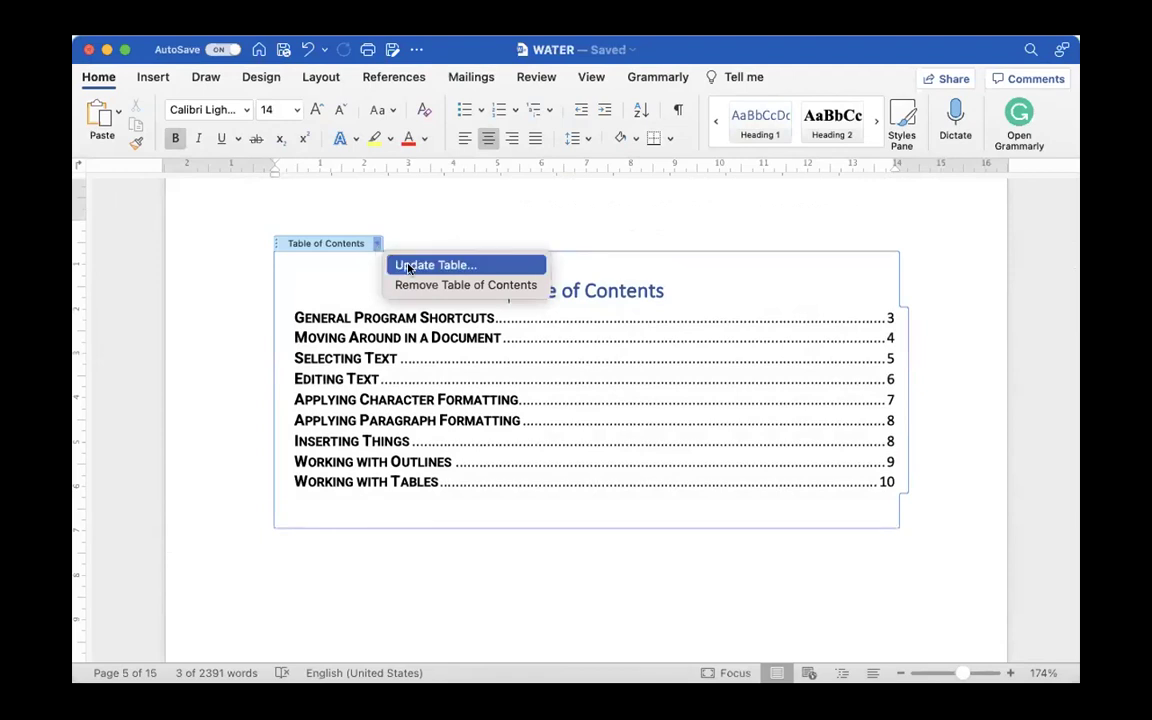
left_click(409, 266)
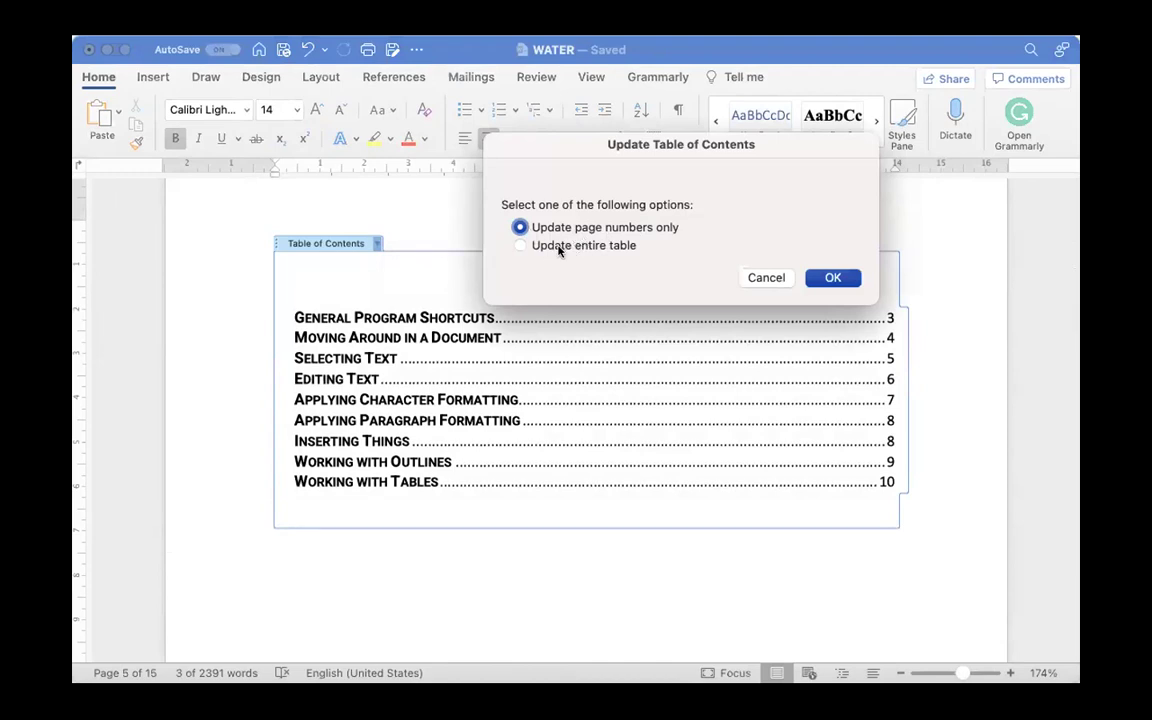
left_click(524, 246)
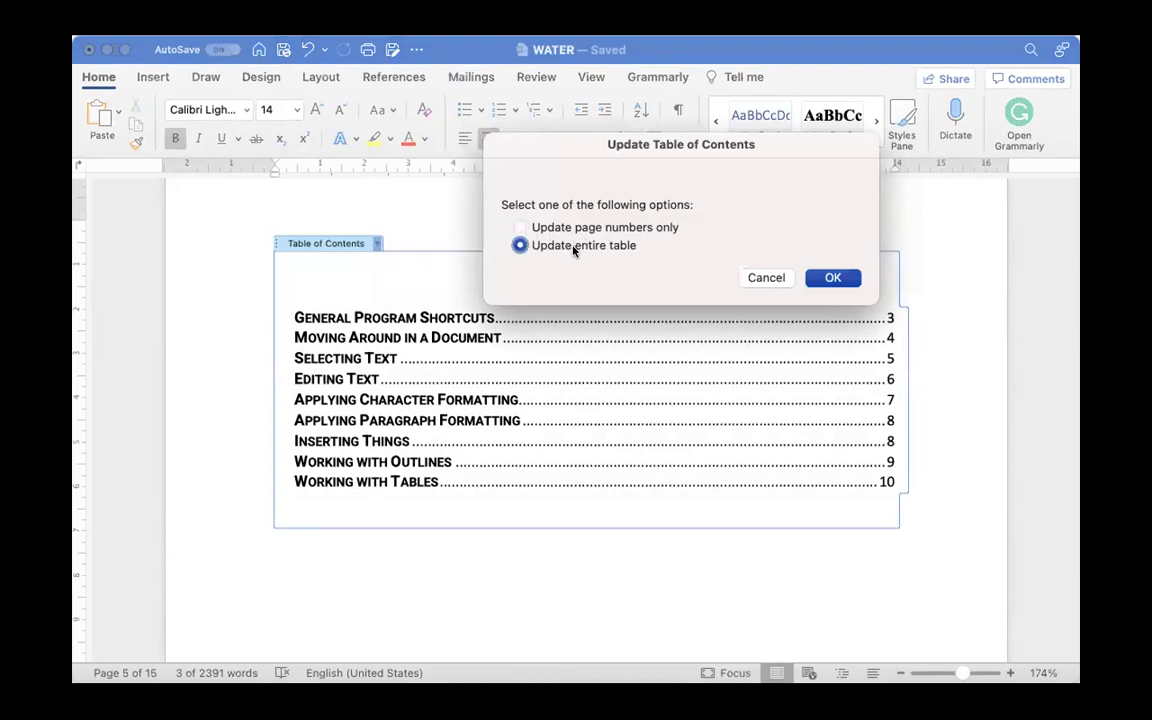
left_click(831, 277)
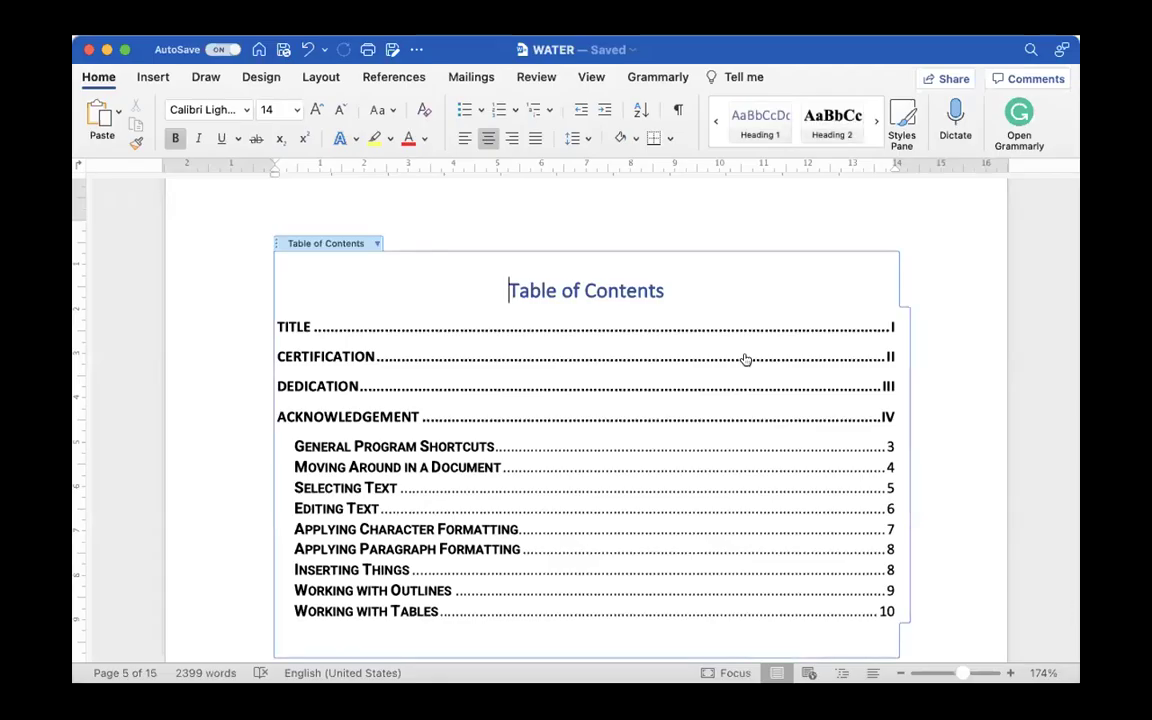
left_click(530, 197)
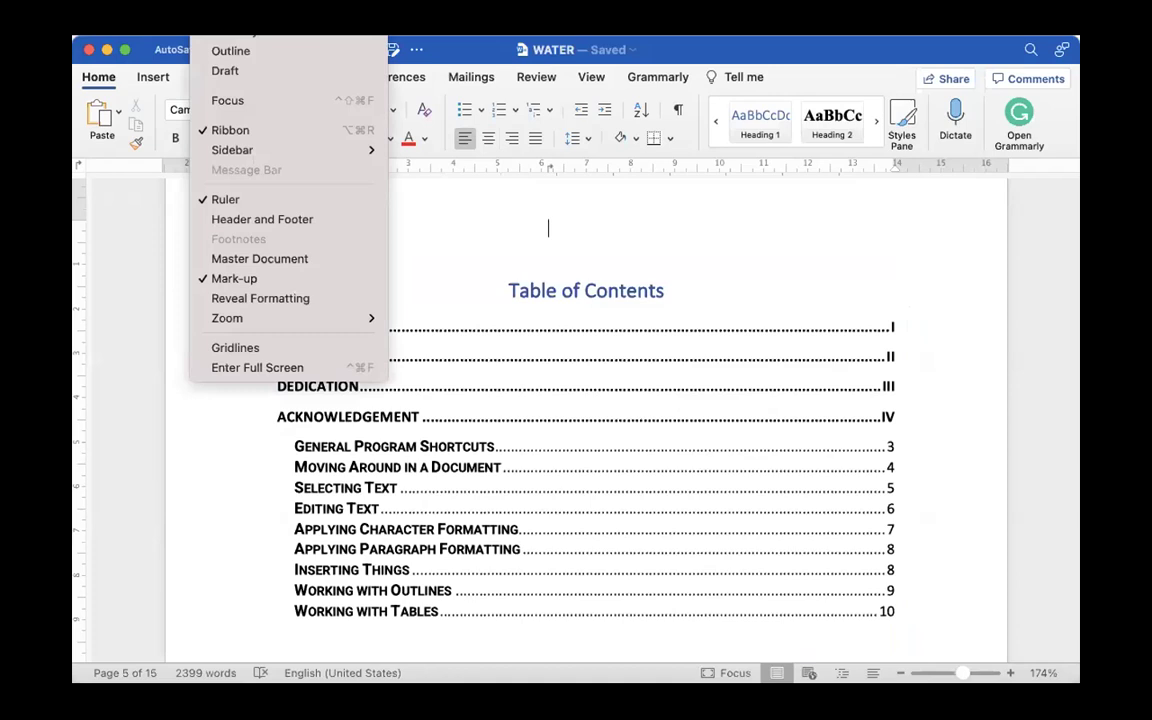
left_click(234, 49)
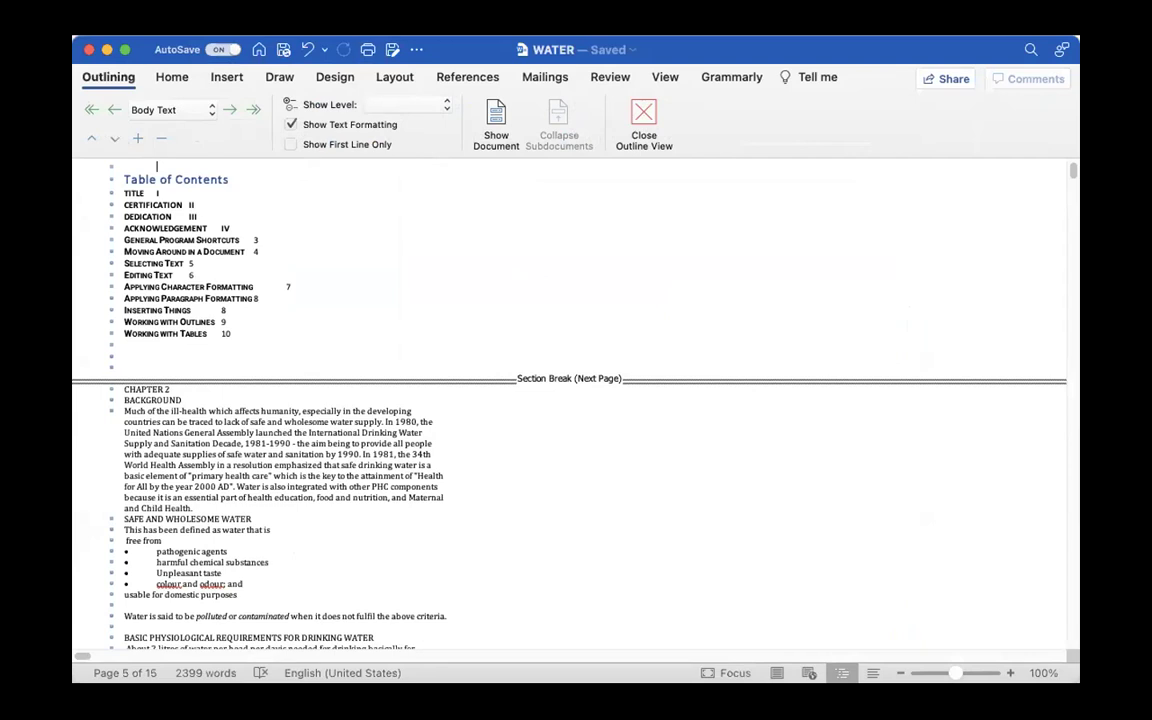
left_click(190, 30)
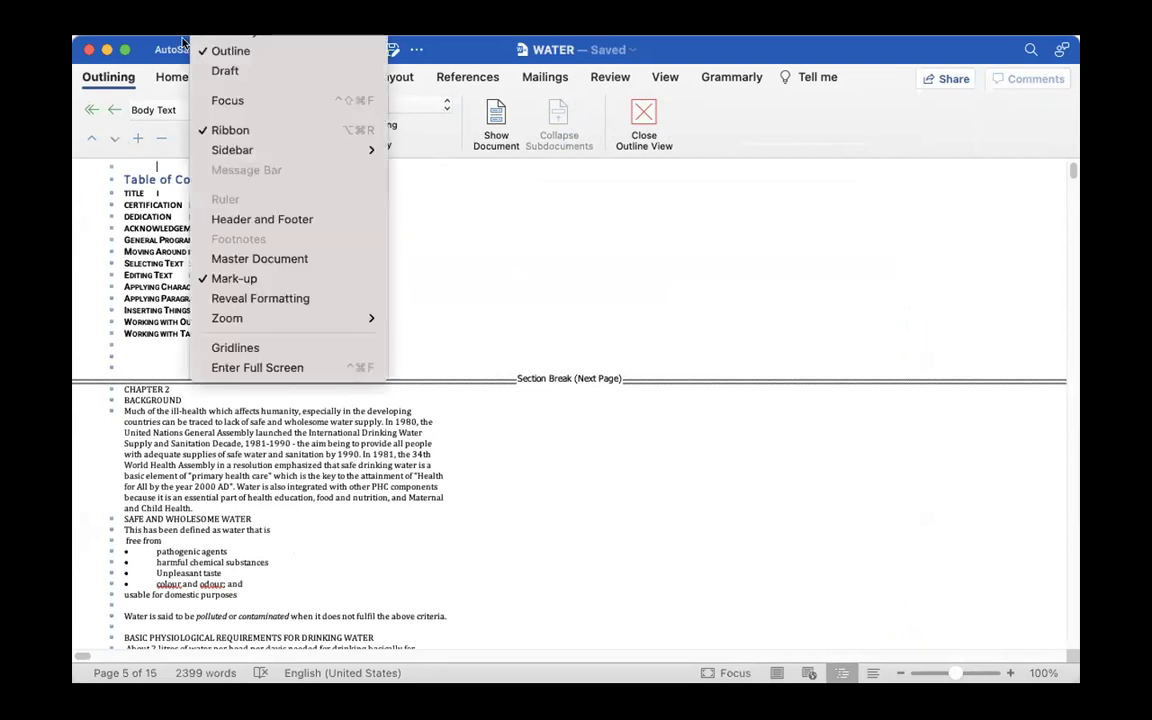
left_click(463, 208)
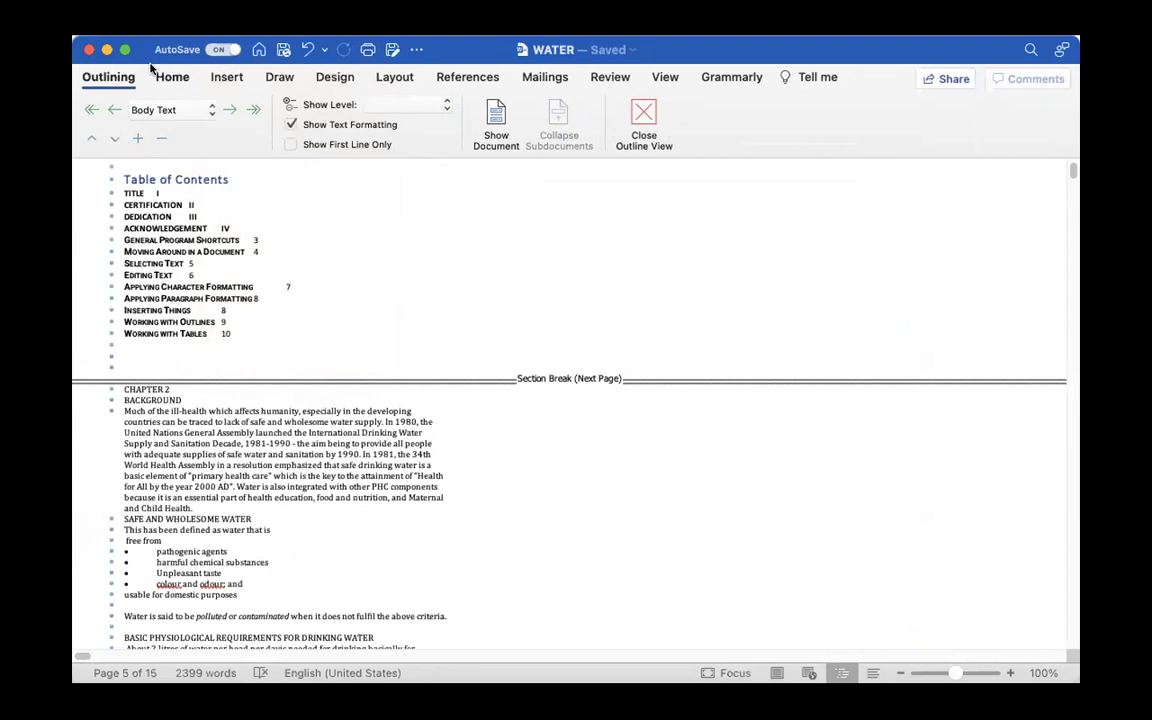
left_click(644, 125)
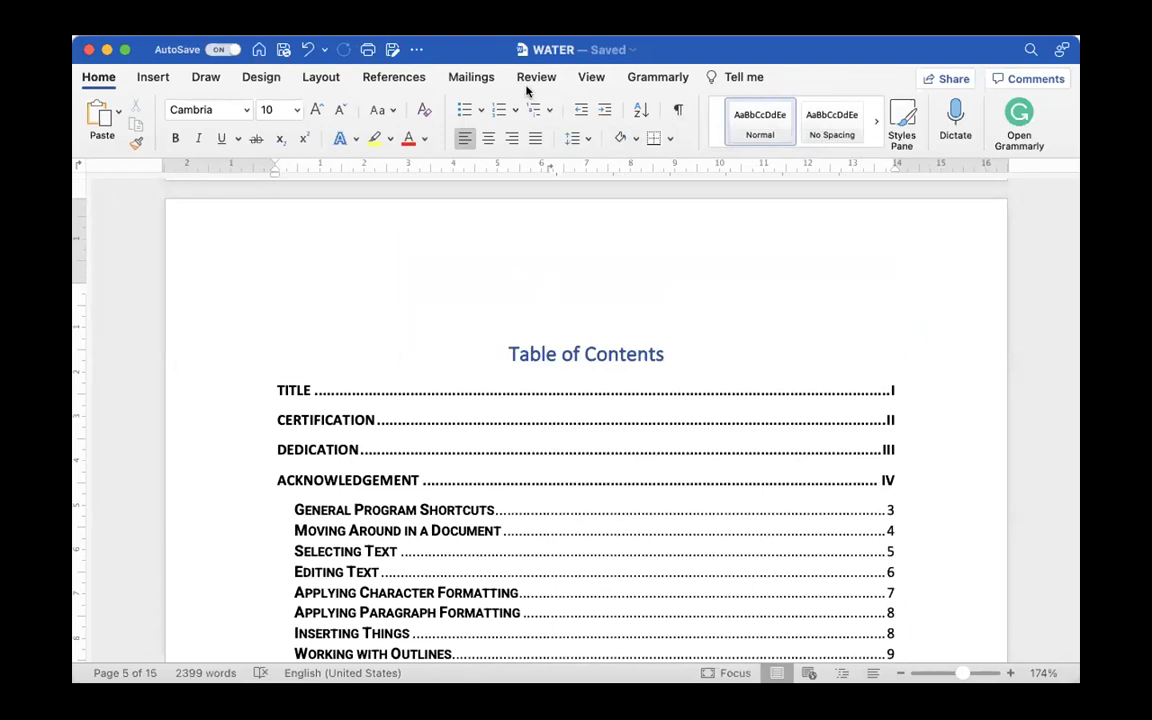
Step: Show formatting marks throughout the document from the Home tab
left_click(97, 79)
left_click(97, 79)
left_click(677, 110)
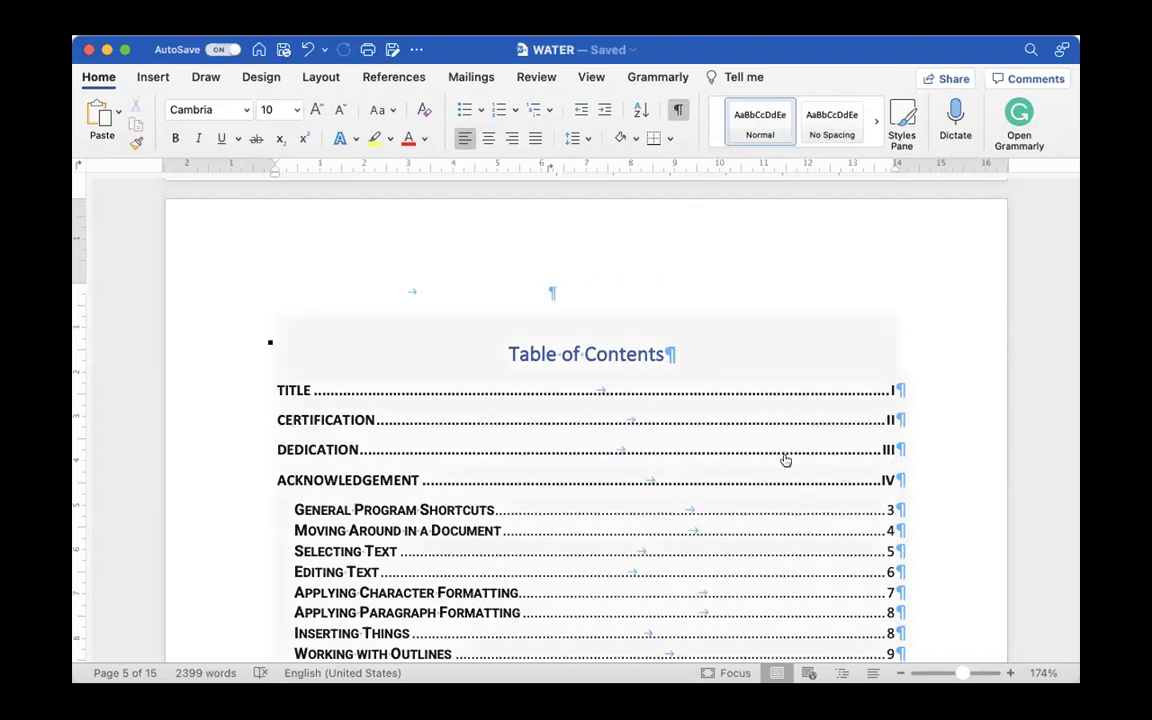
Step: Select the Section Break (Next Page) line after the table of contents
scroll(785, 458, "down", 10)
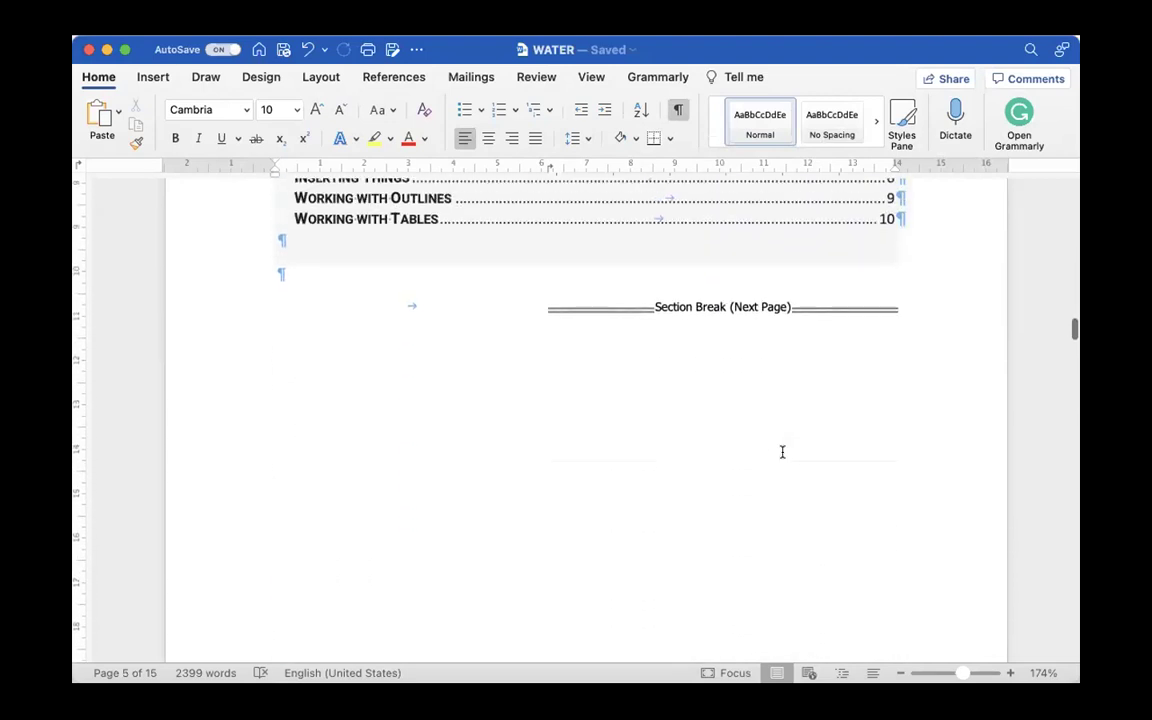
scroll(782, 452, "up", 1)
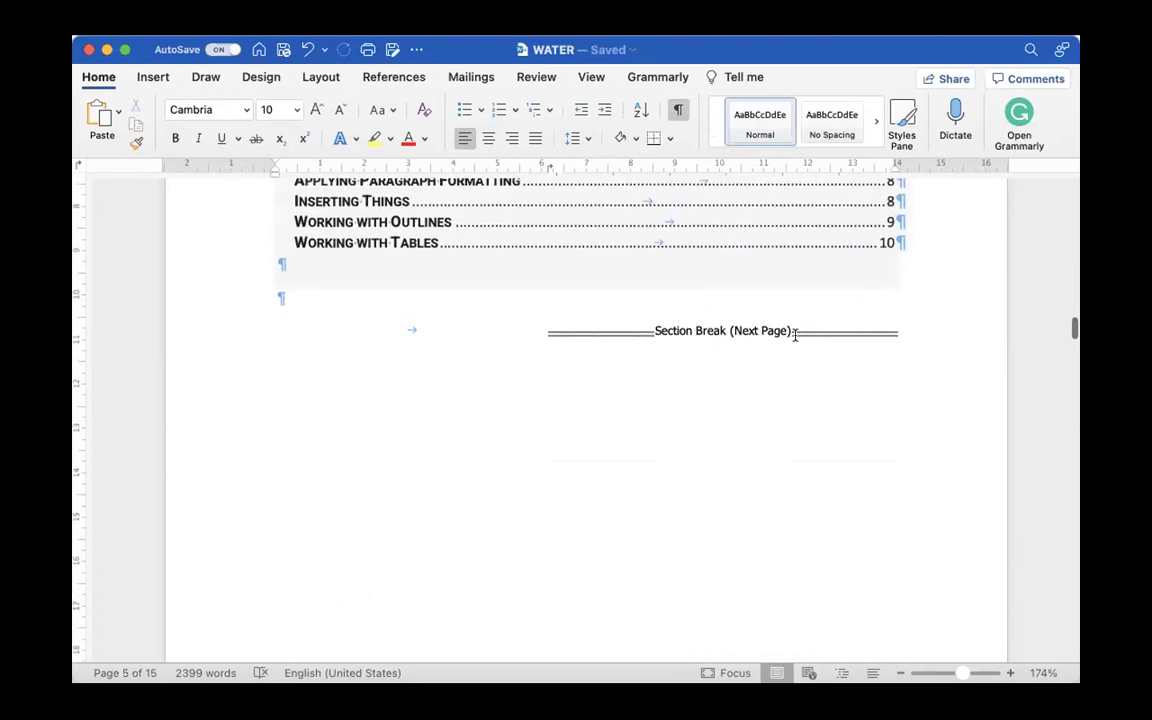
left_click(229, 337)
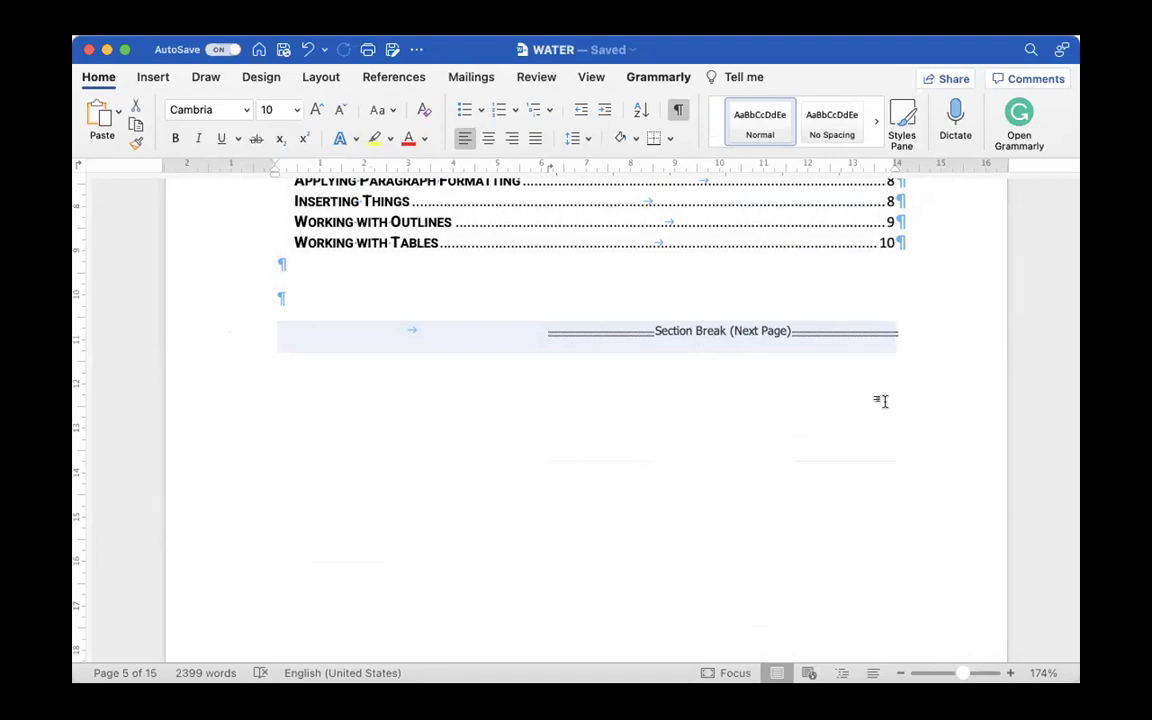
Step: Place the insertion point inside the table of contents
left_click(849, 247)
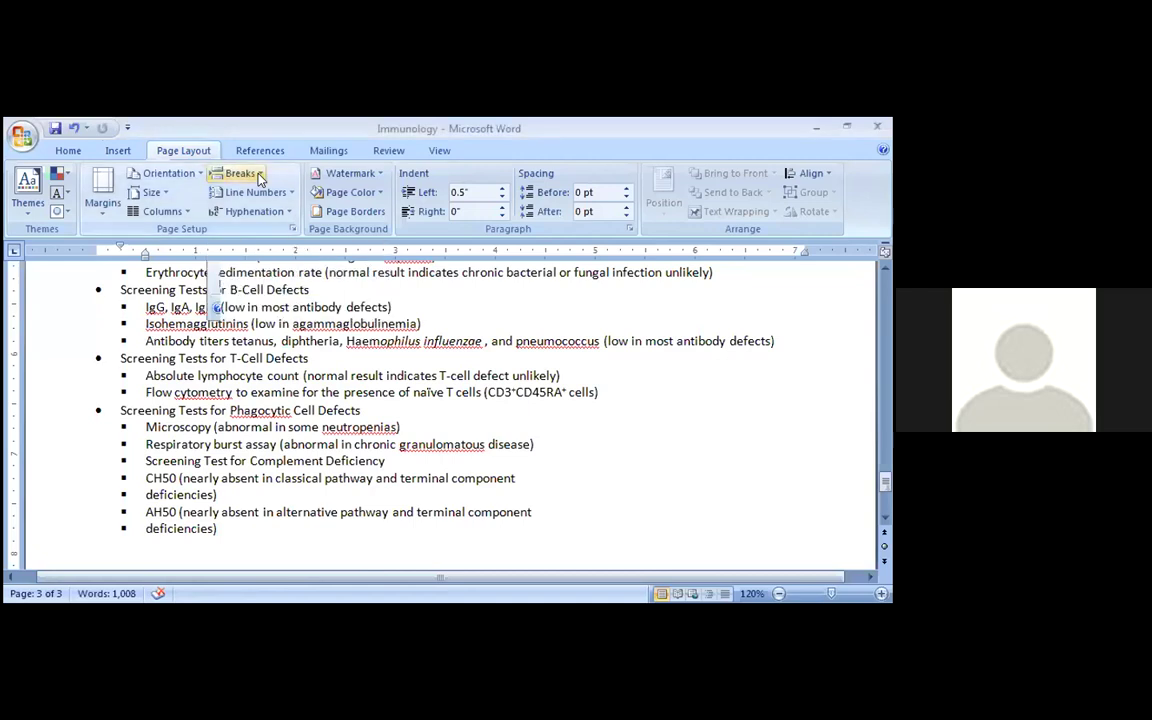
Step: Insert a page break after the AH50 item to start a new fourth page
left_click(258, 177)
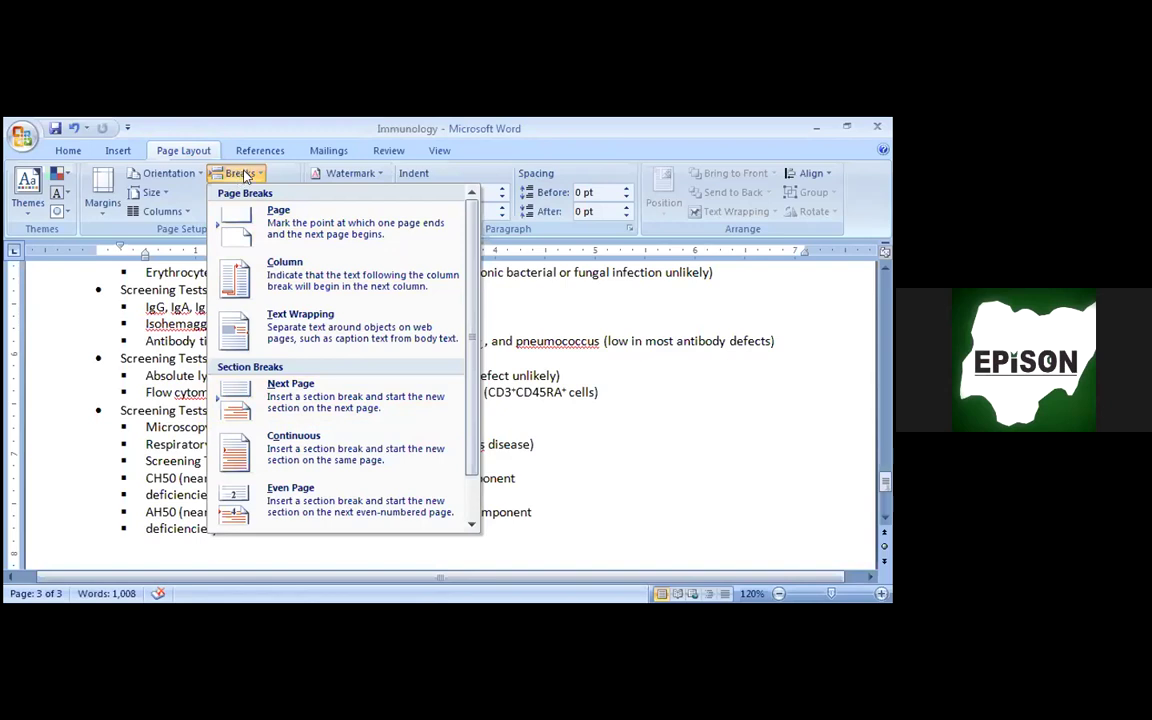
left_click(281, 541)
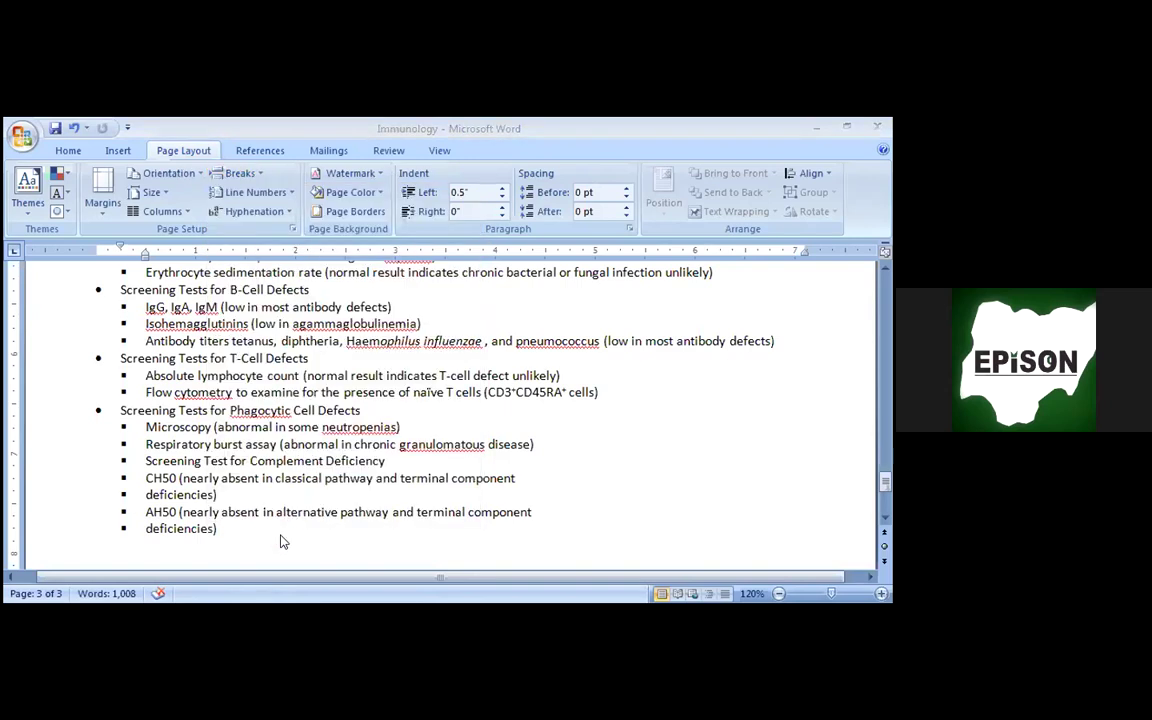
left_click(267, 514)
left_click(267, 514)
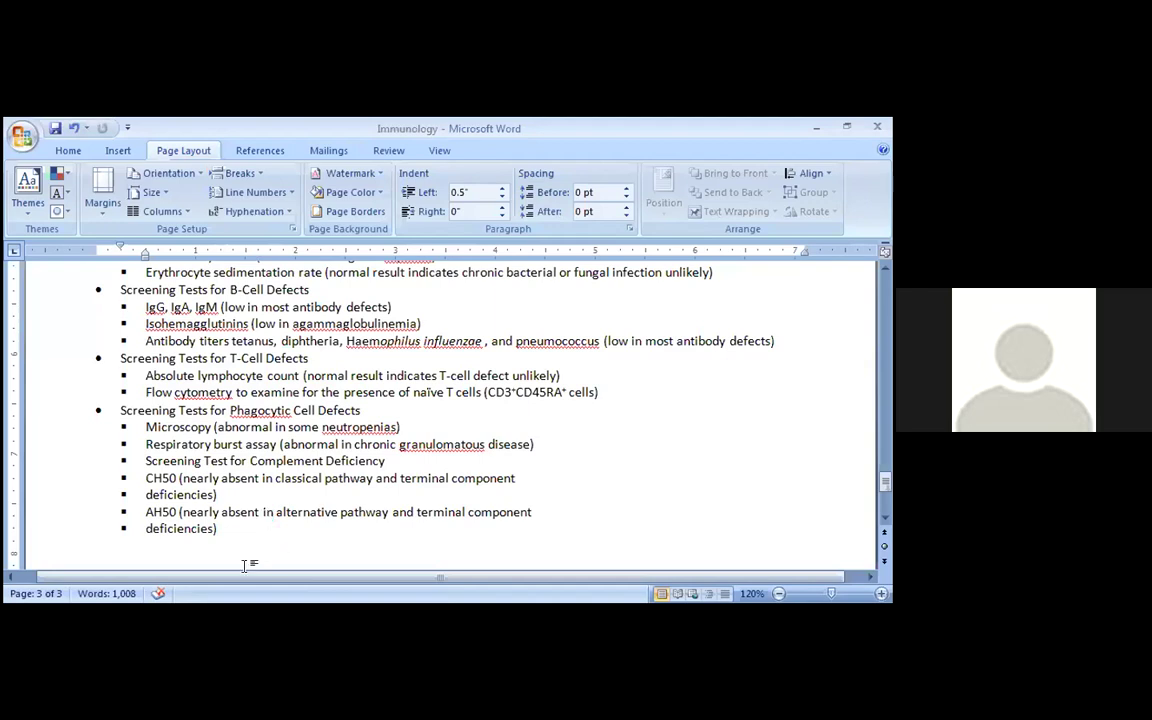
key("ctrl+Return")
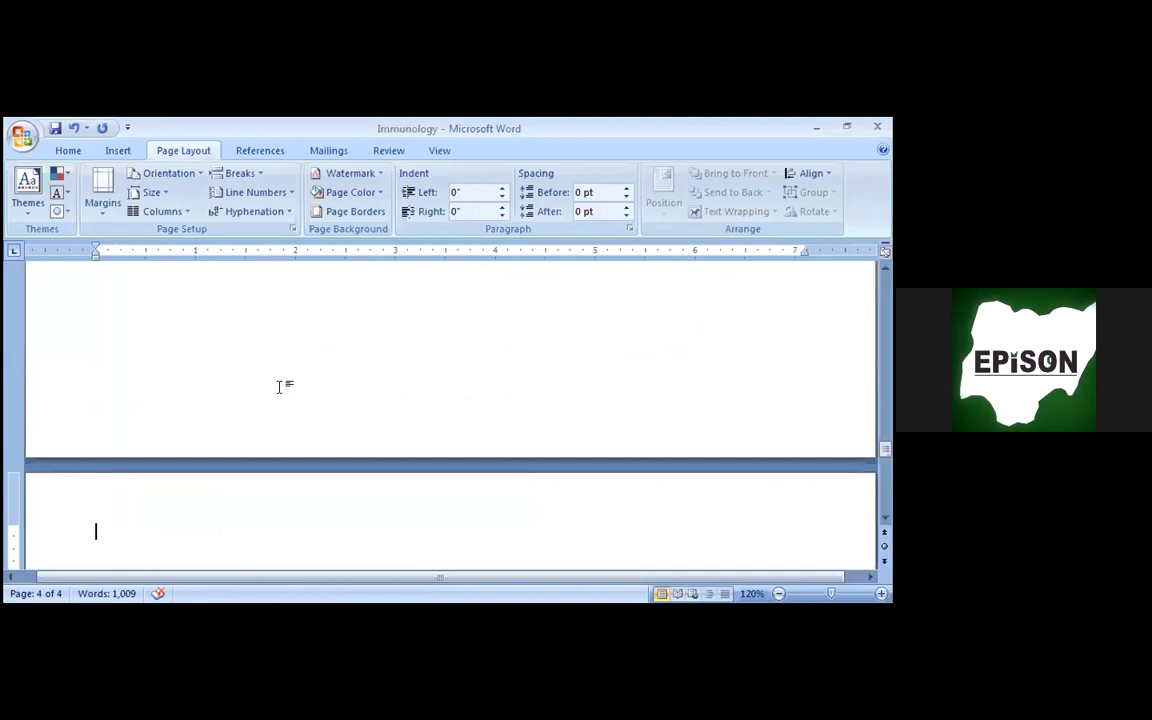
Step: Add a centred CHAPTER ONE heading at the top of the new page
type("CHAPTER ONE")
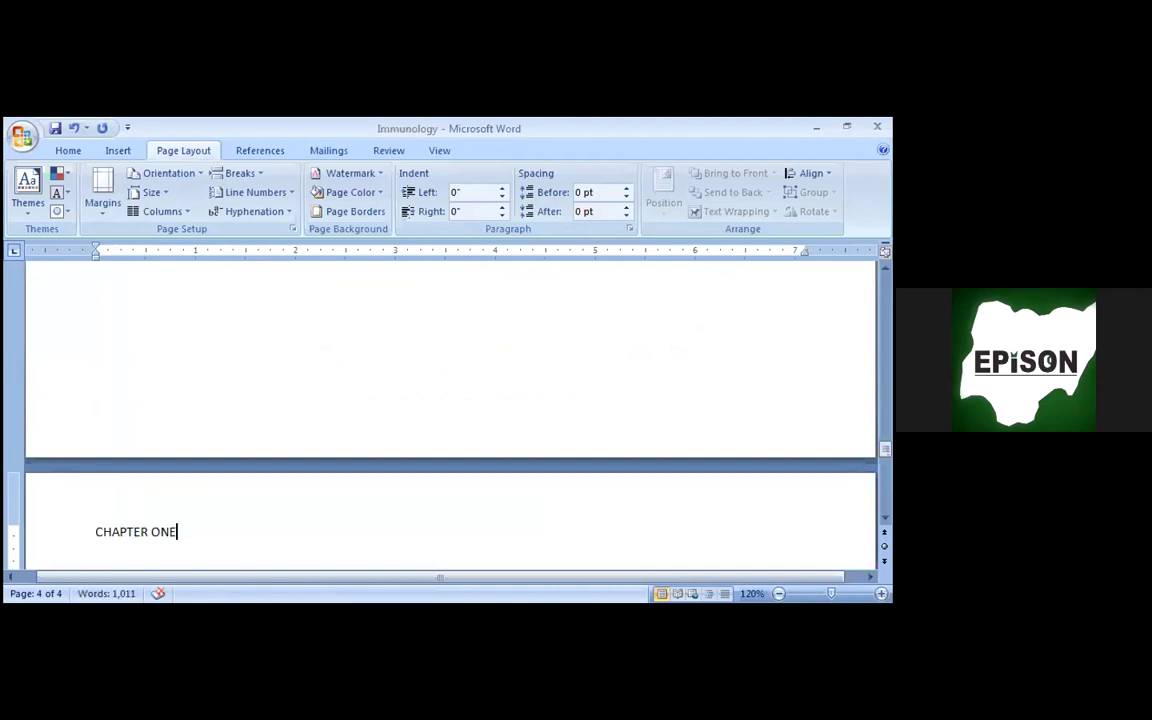
key("ctrl+e")
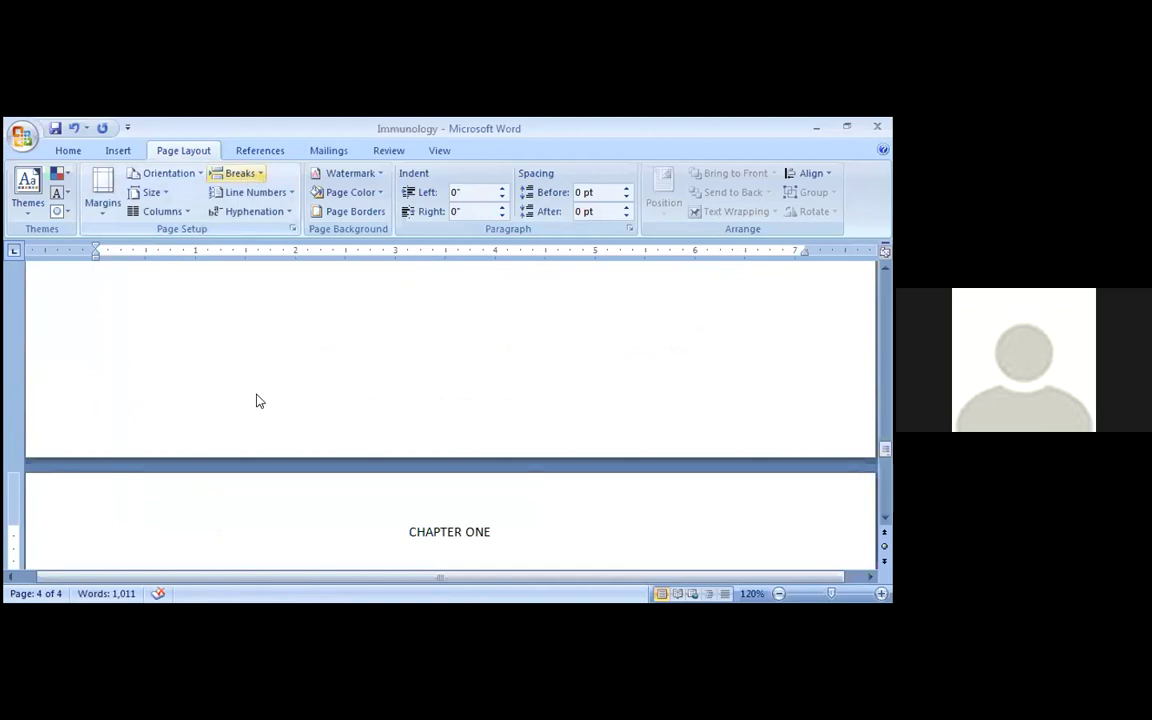
key("alt+p")
key("b")
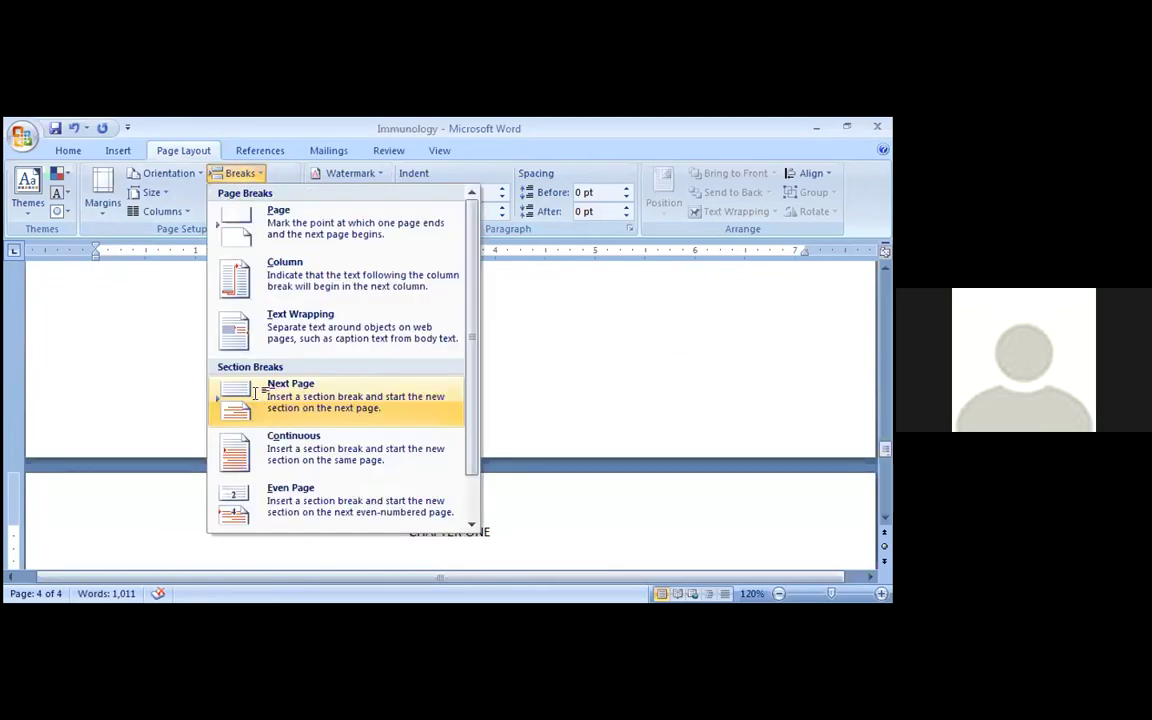
key("Escape")
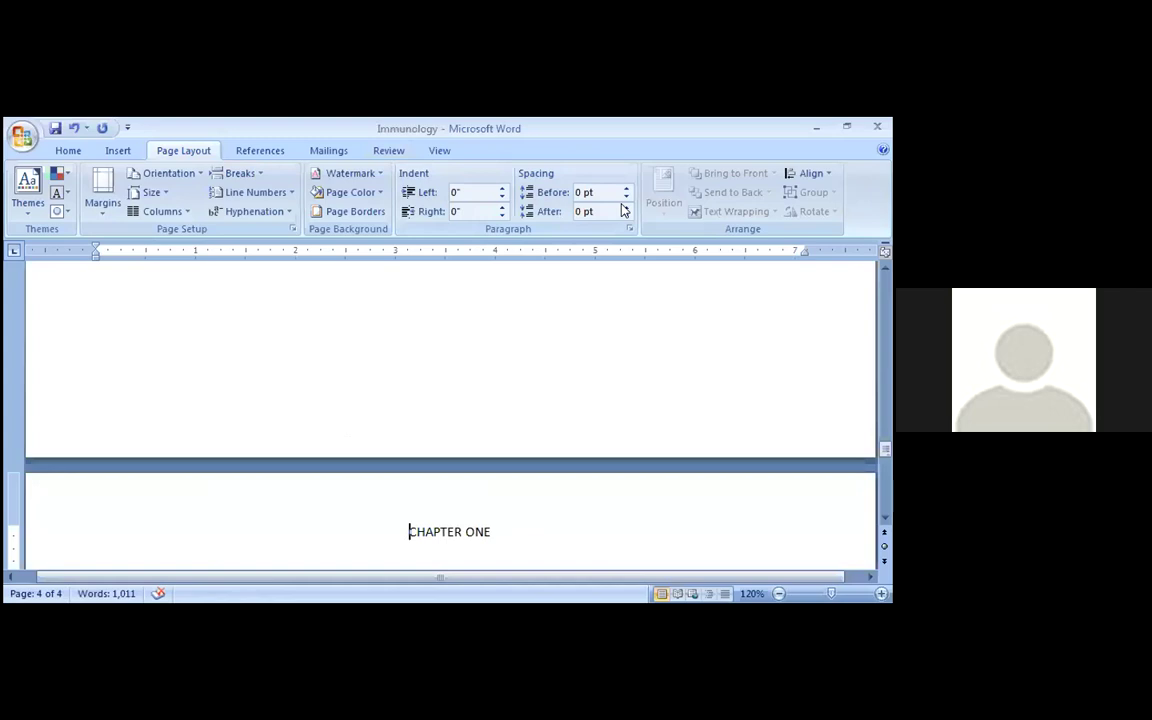
left_click(458, 155)
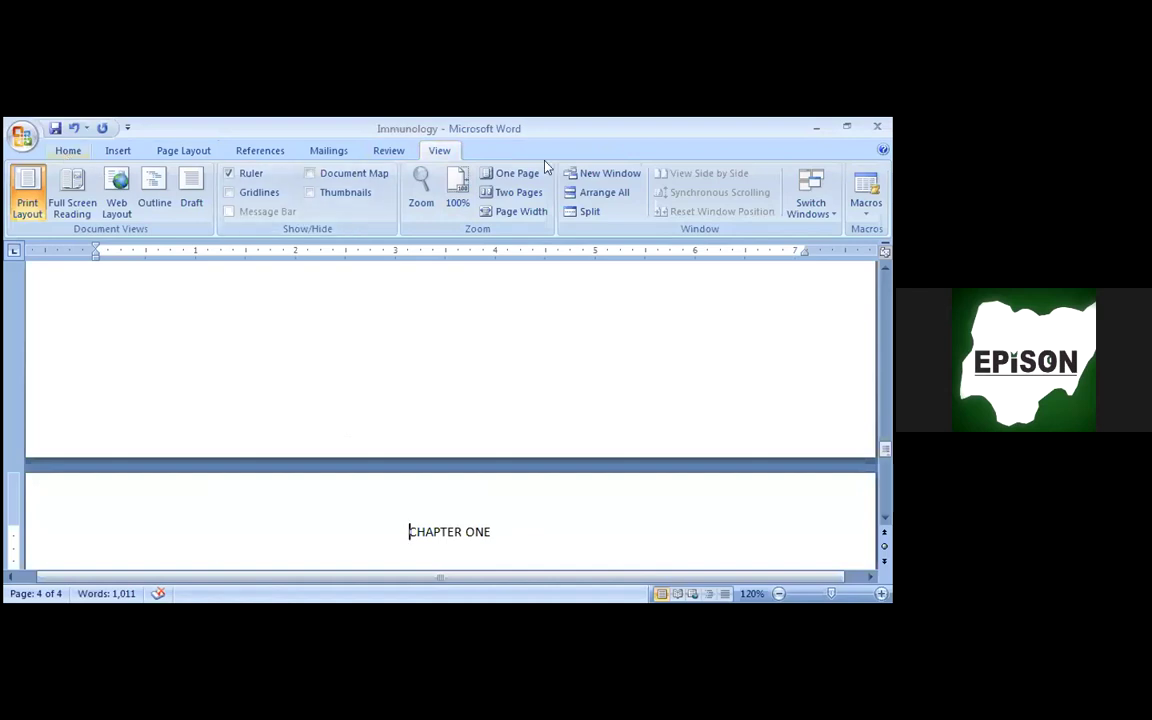
scroll(455, 177, "up", 6)
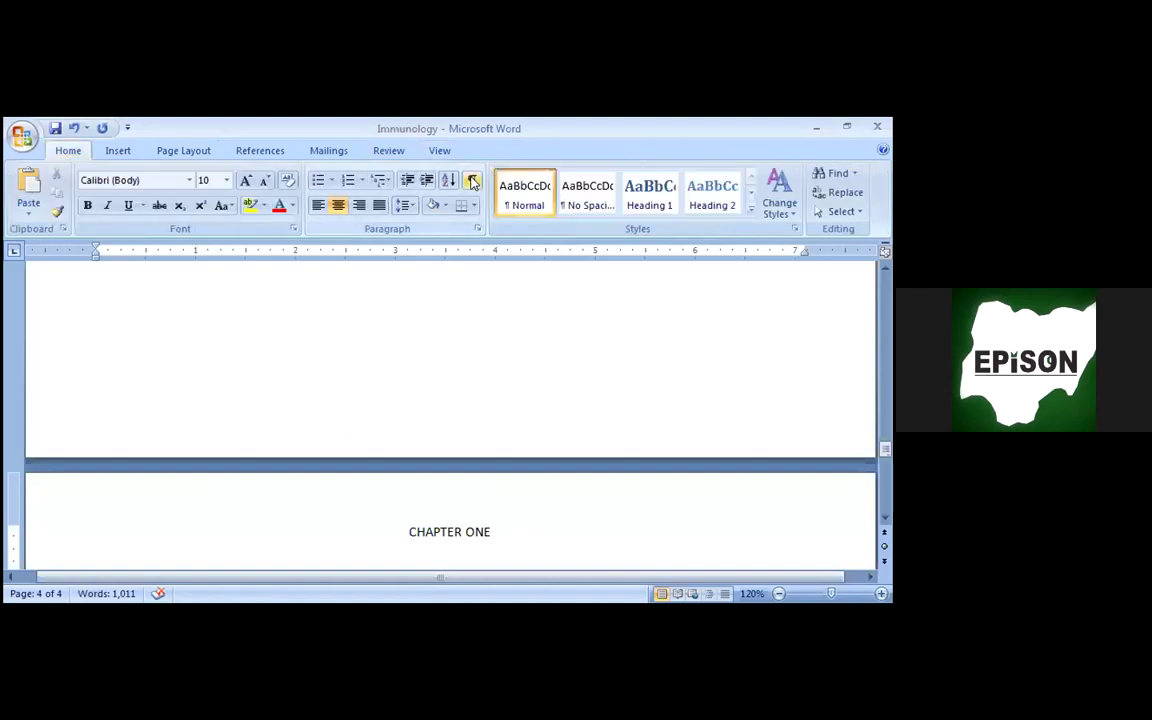
left_click(472, 181)
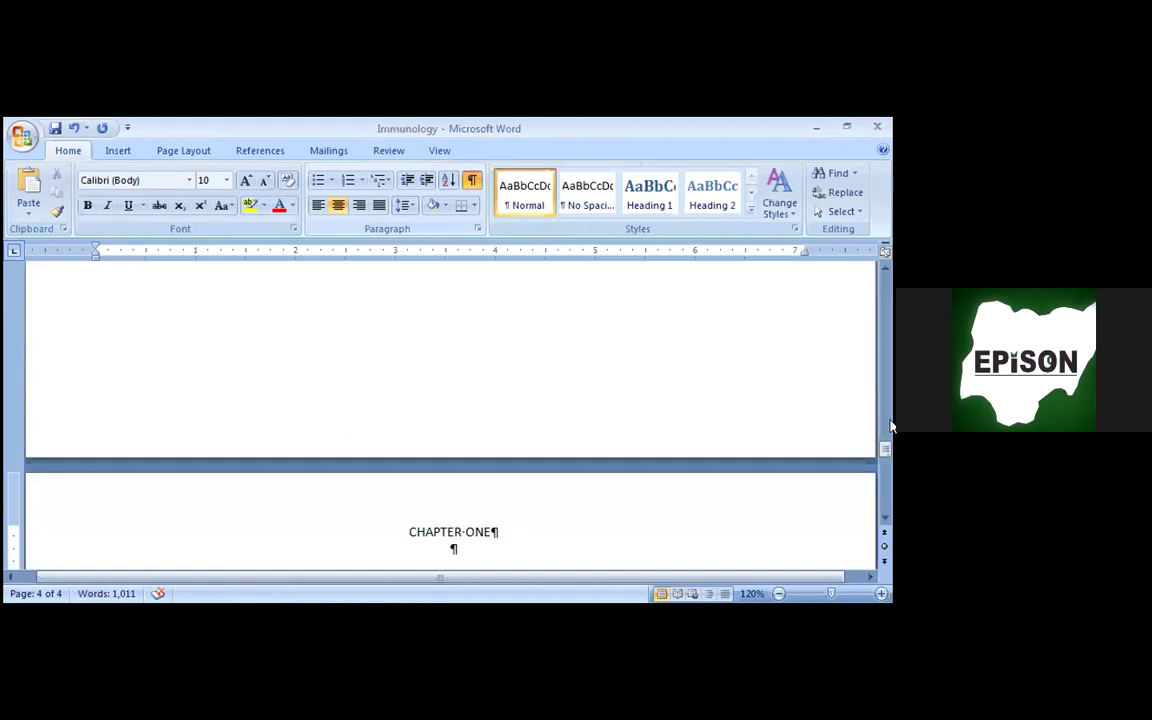
left_click(884, 522)
left_click(884, 522)
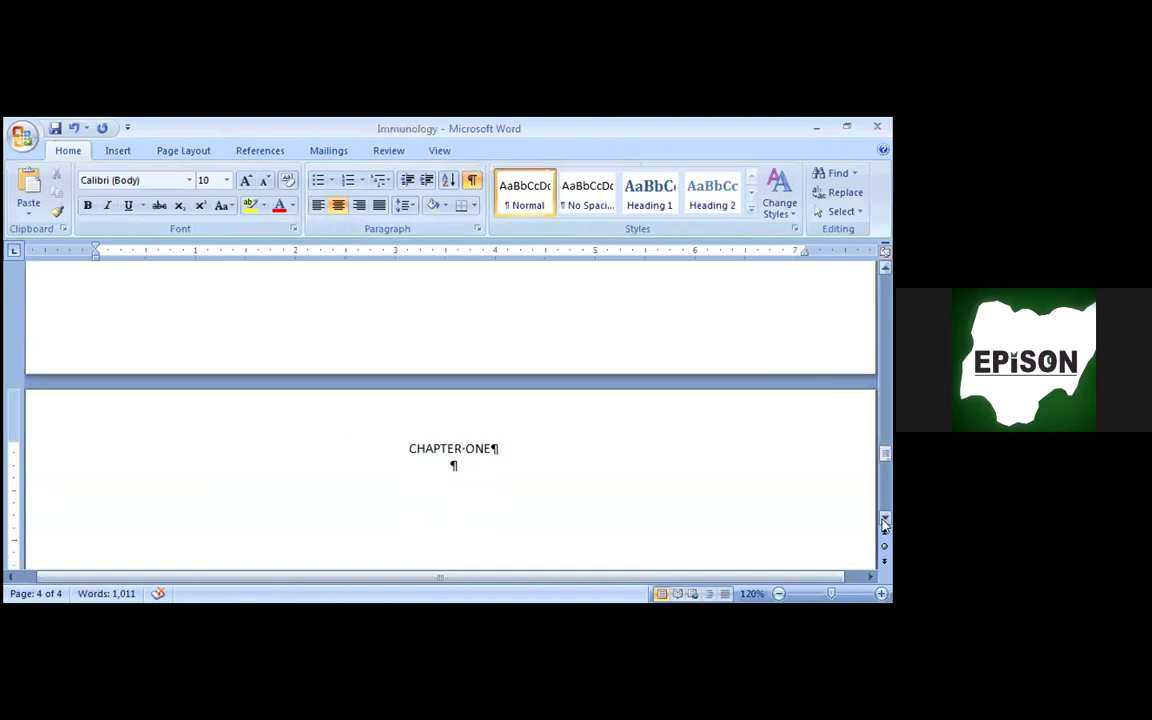
left_click(884, 522)
left_click(884, 522)
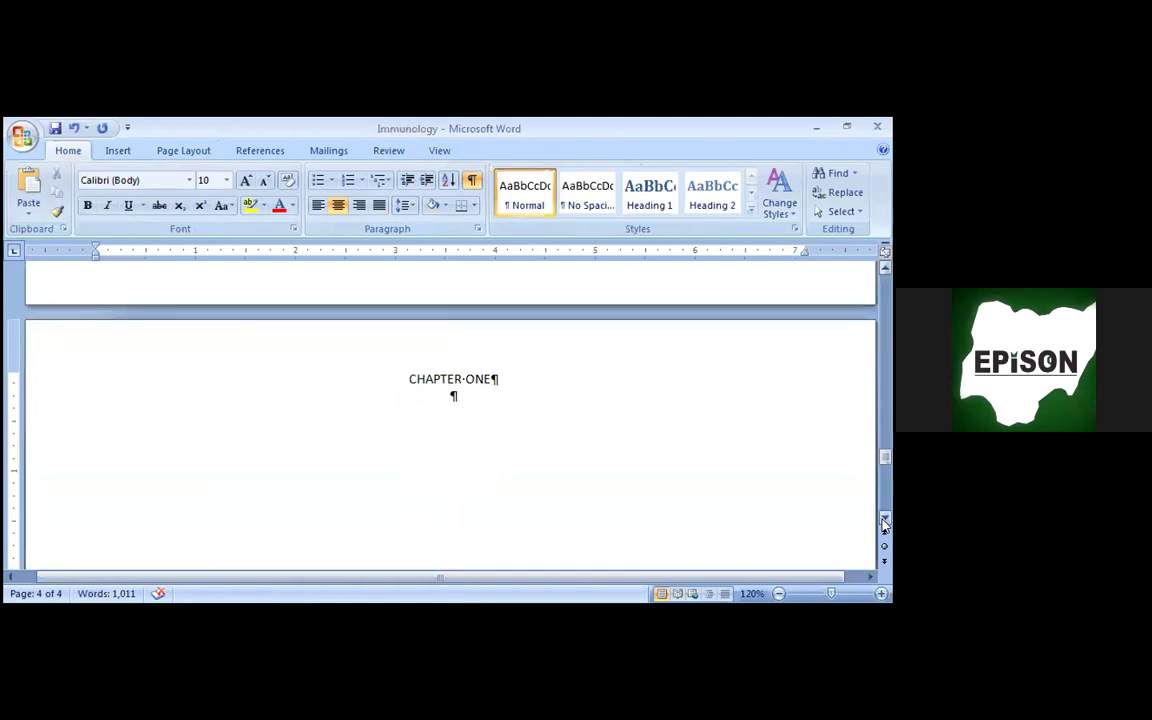
left_click(884, 522)
left_click(884, 522)
left_click(884, 522)
left_click(884, 522)
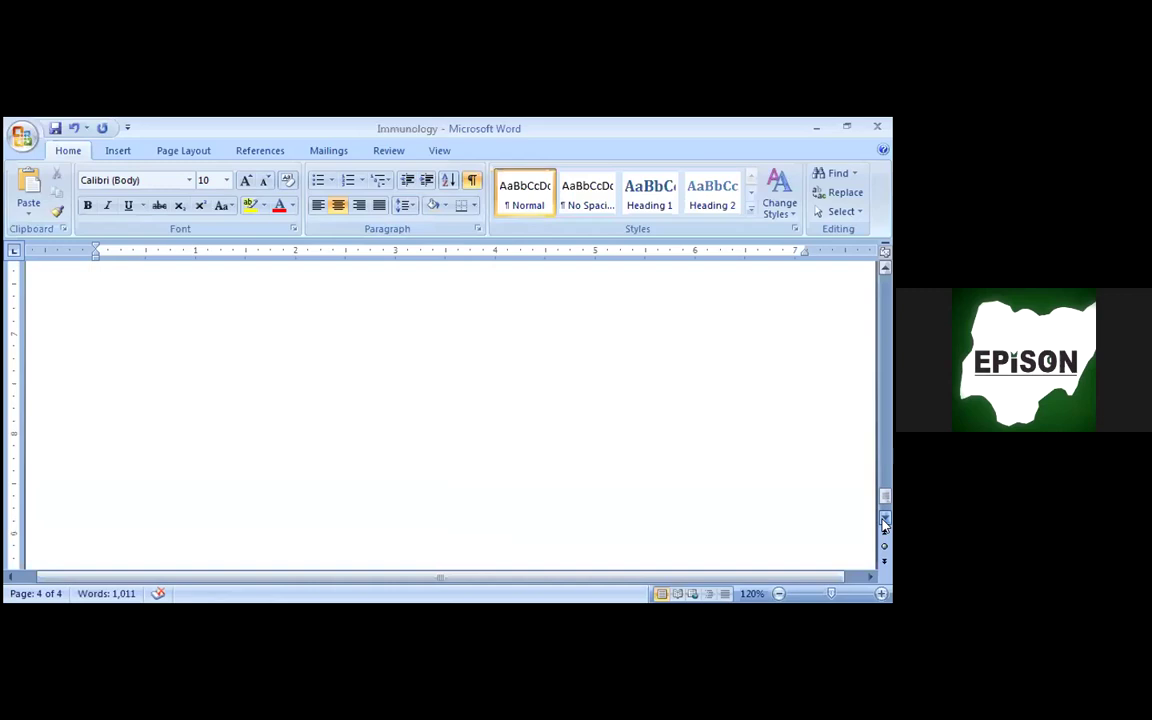
left_click(884, 522)
scroll(884, 323, "up", 3)
scroll(884, 323, "up", 5)
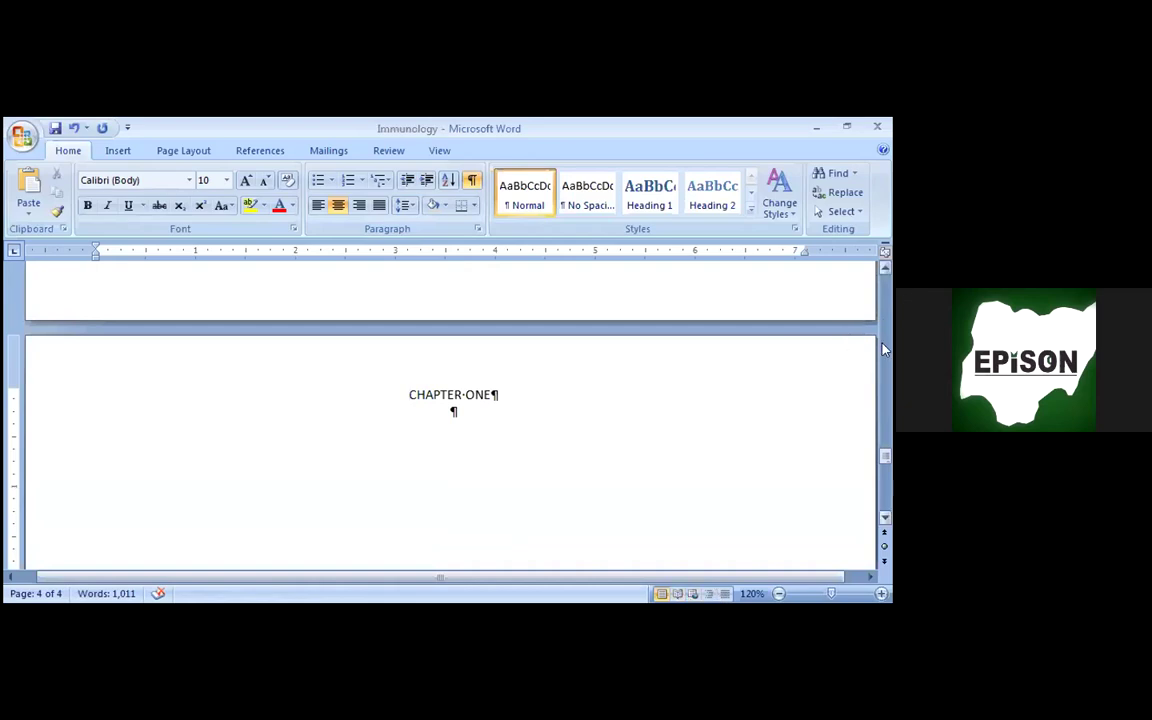
scroll(885, 527, "up", 5)
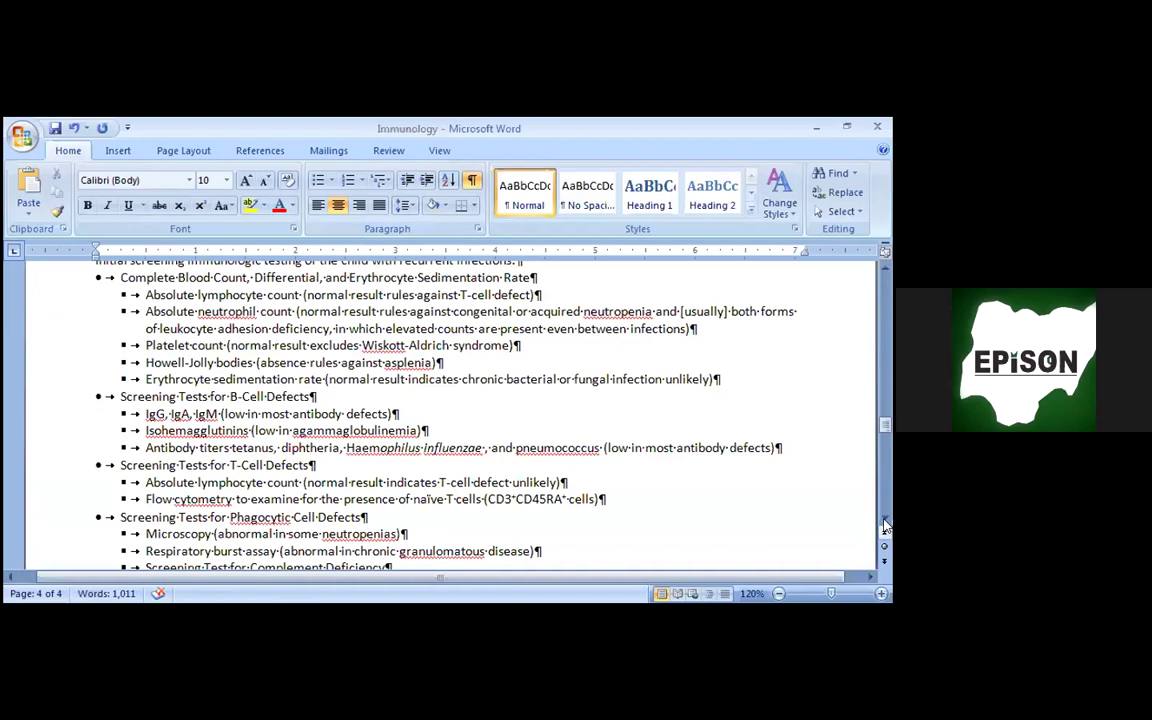
scroll(885, 527, "down", 1)
scroll(885, 524, "down", 3)
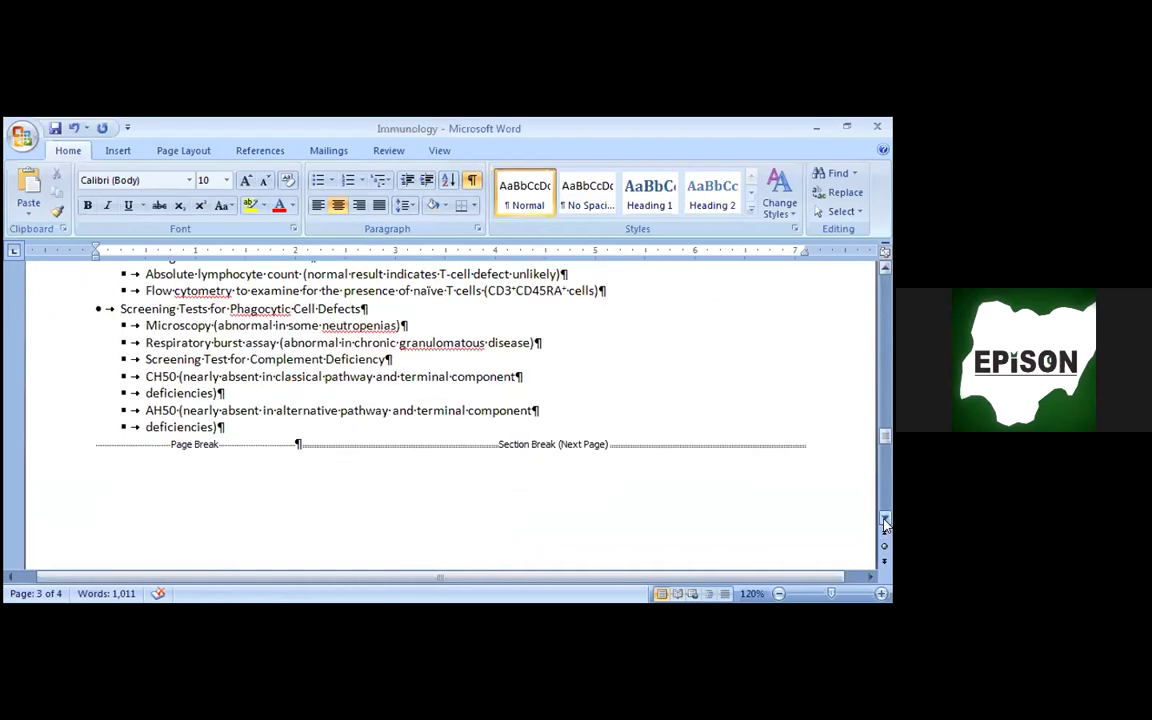
left_click(885, 520)
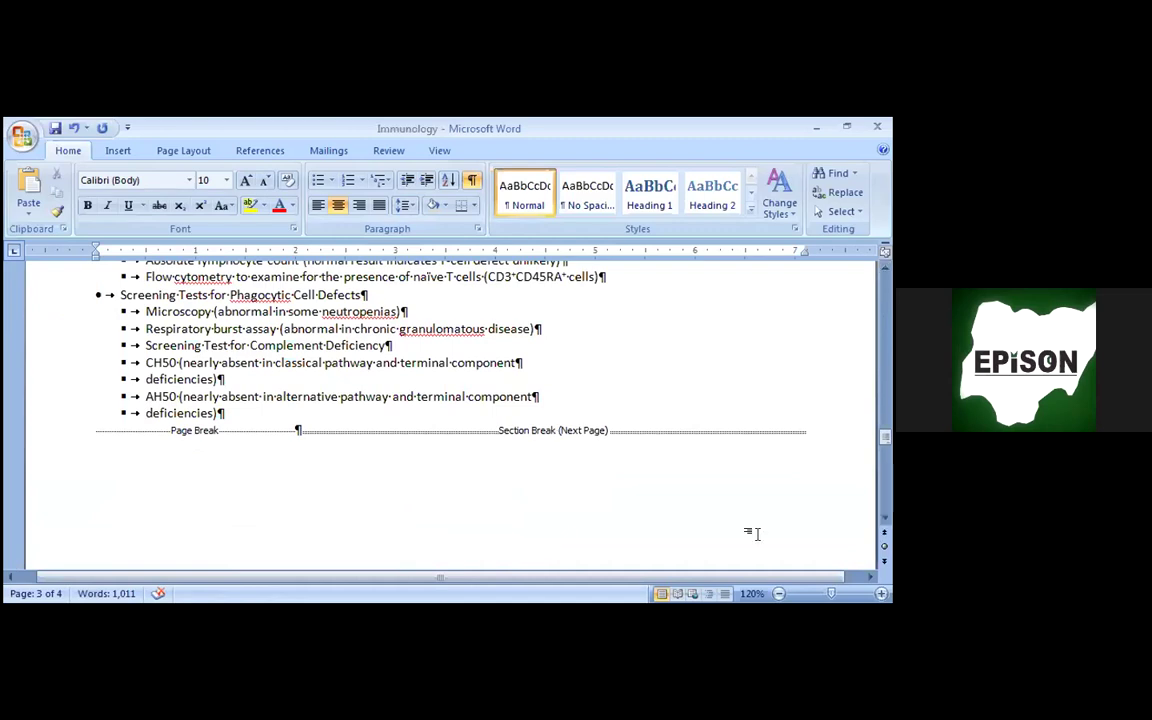
left_click(884, 521)
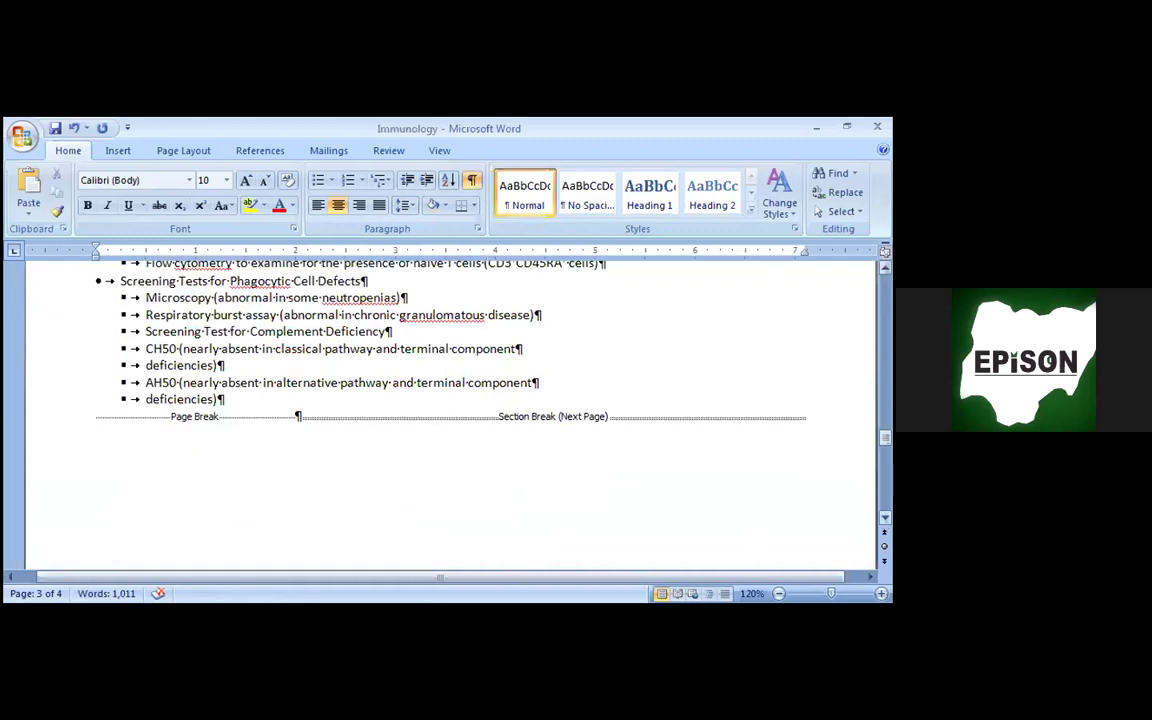
key("ctrl+shift+8")
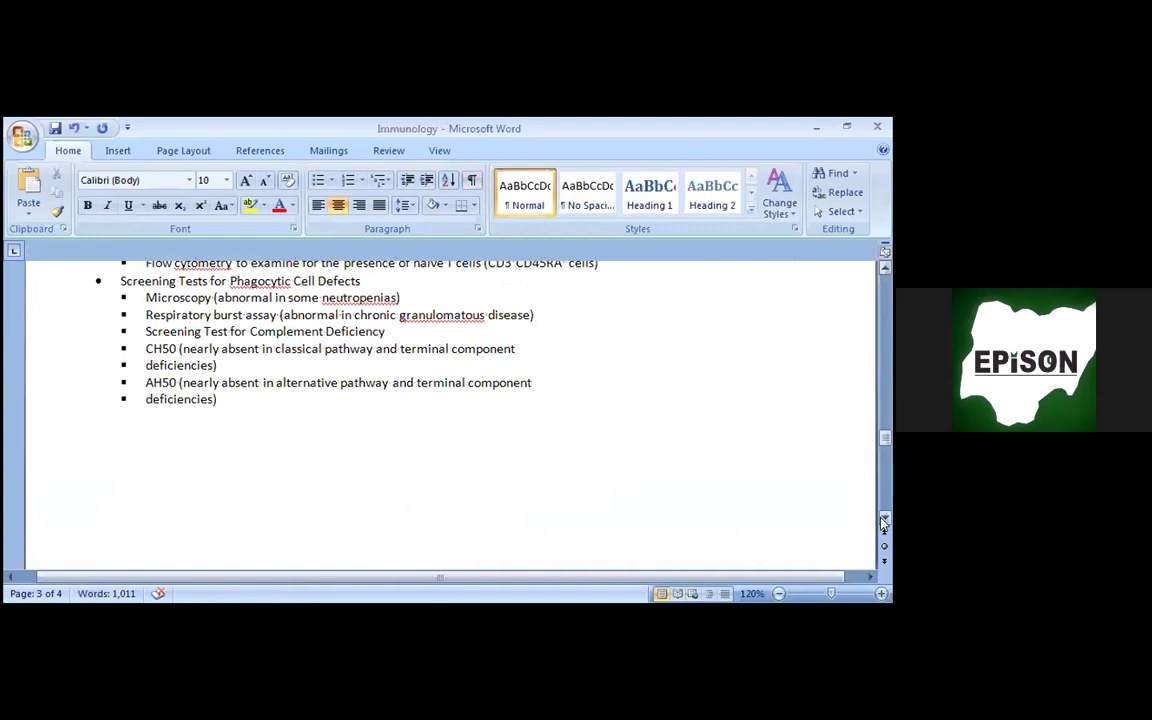
left_click(884, 521)
left_click(884, 521)
left_click(884, 521)
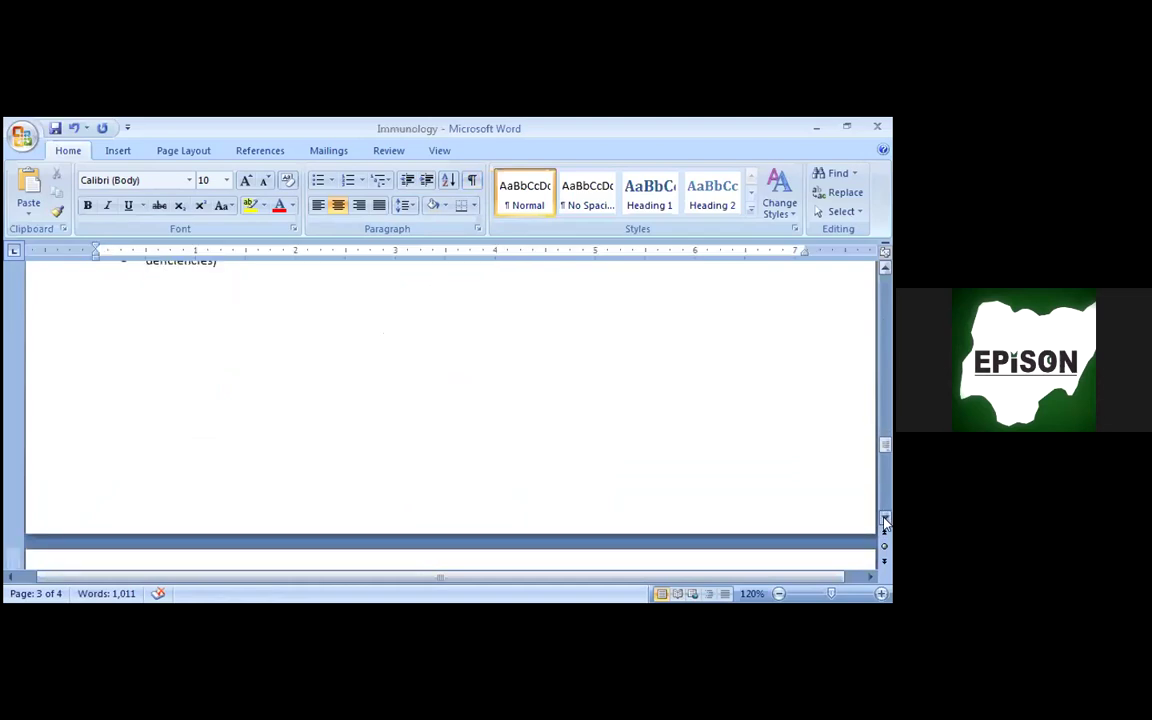
left_click(884, 518)
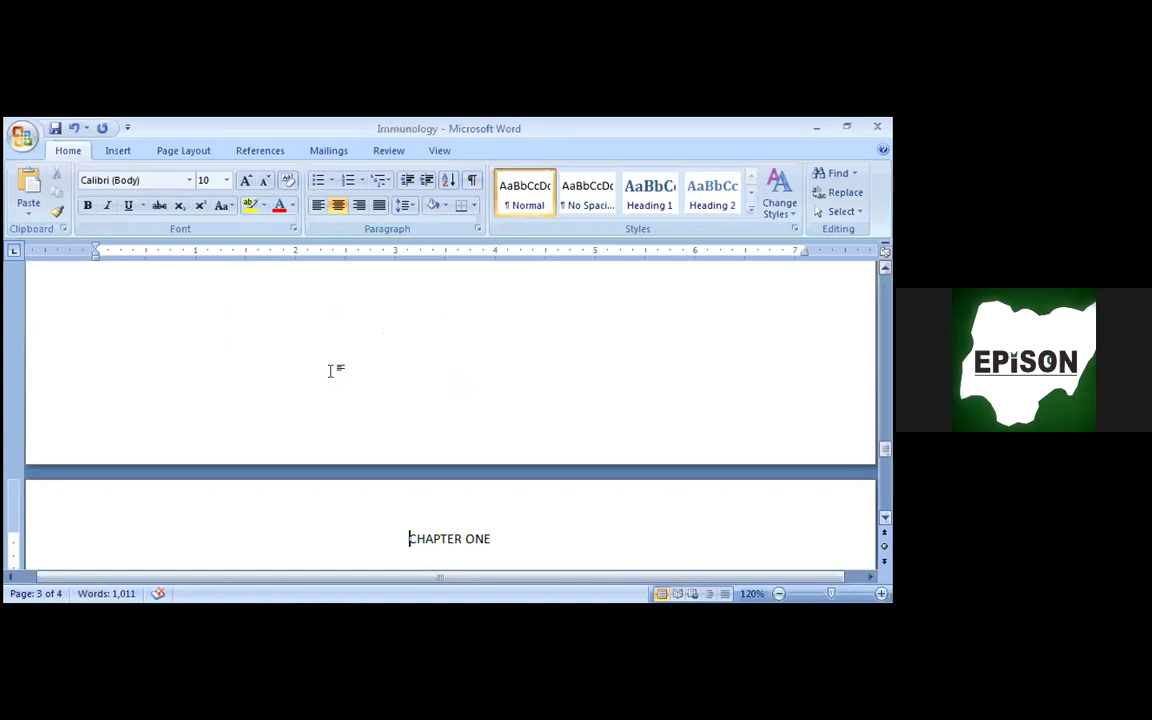
left_click(305, 324)
scroll(305, 324, "up", 2)
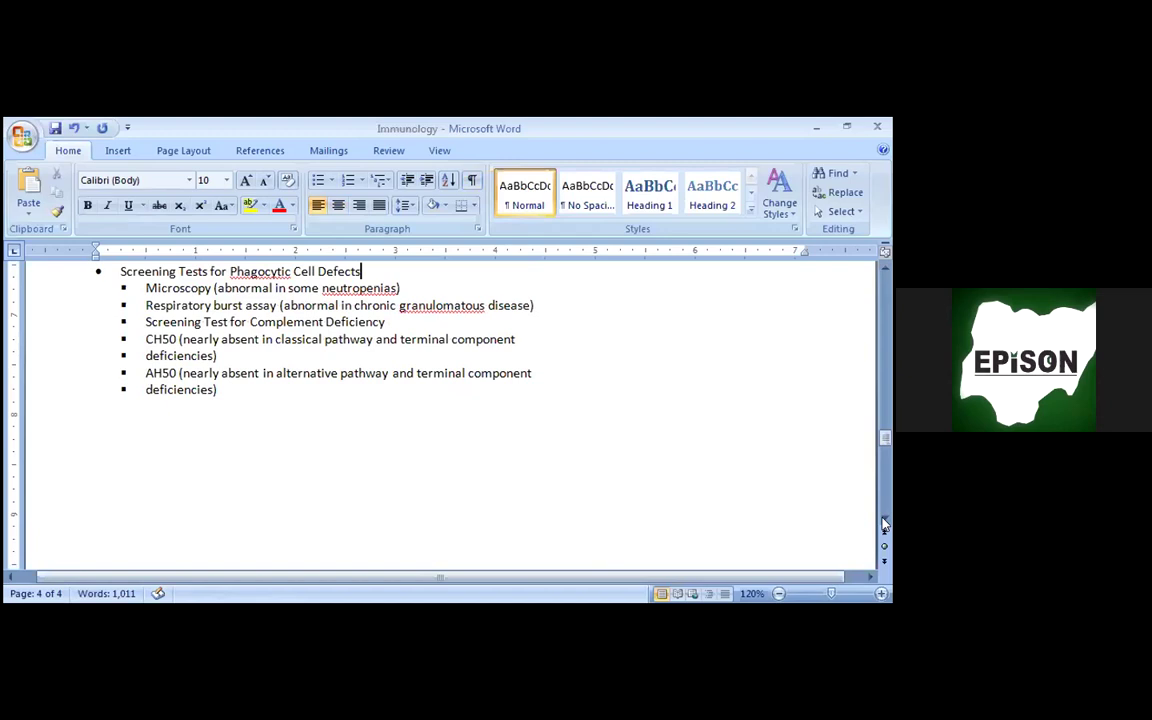
scroll(884, 522, "down", 2)
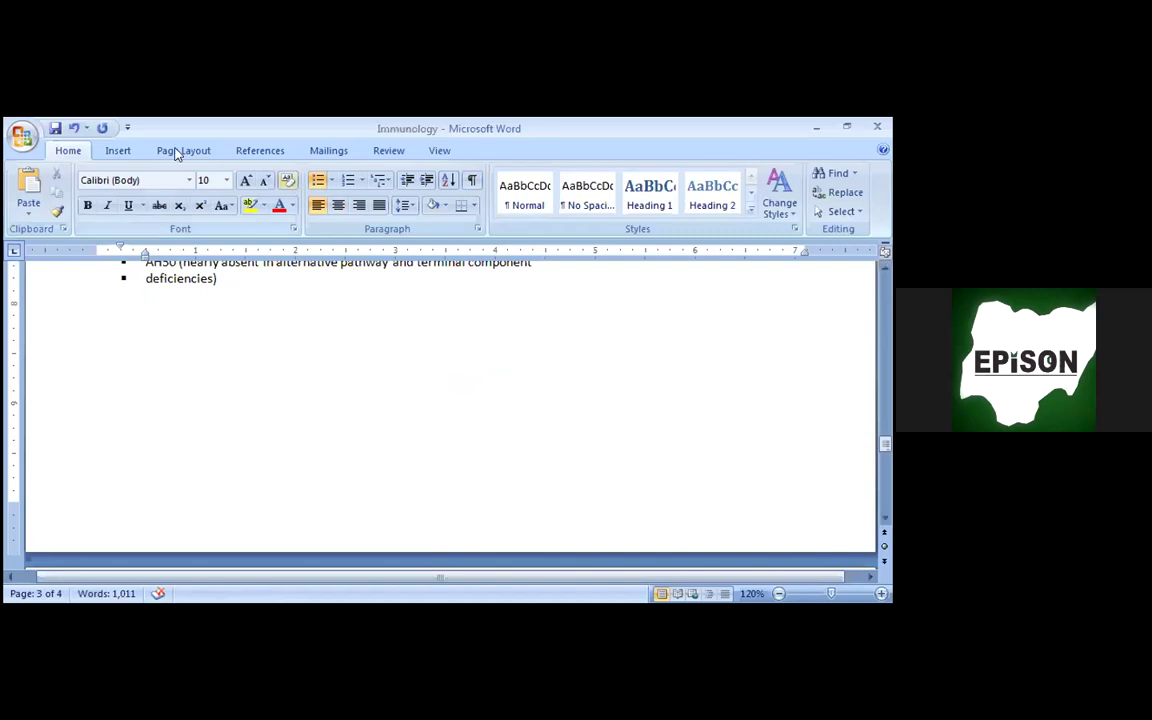
left_click(884, 521)
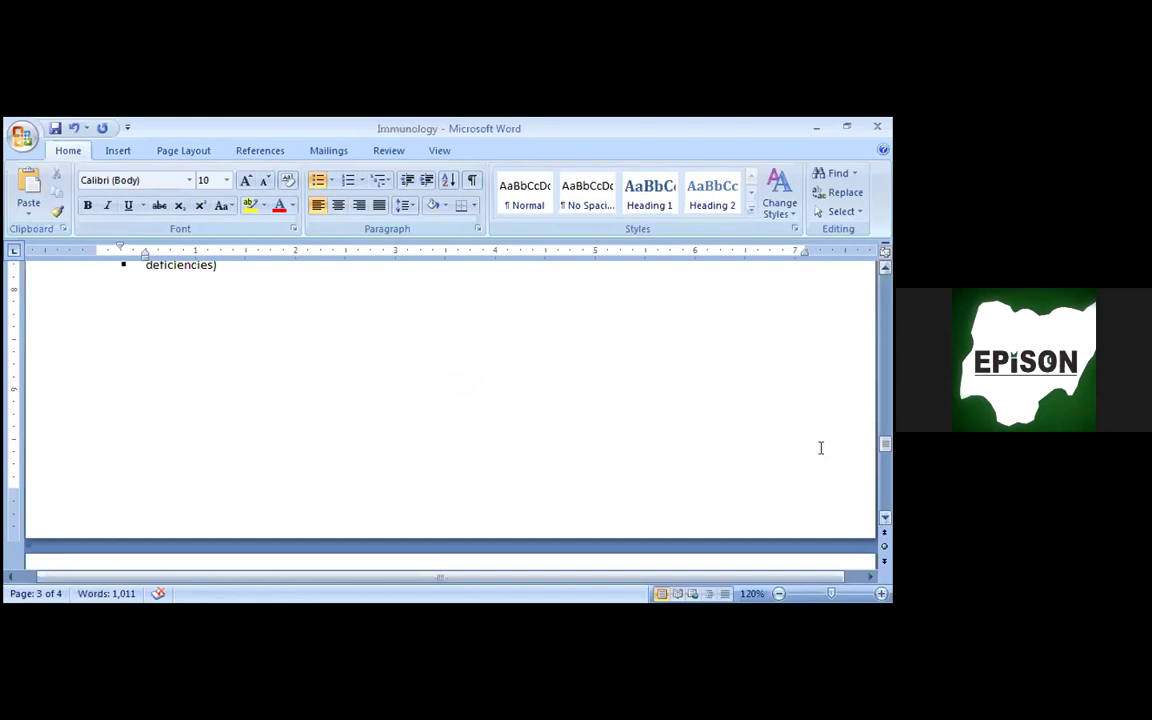
left_click(886, 527)
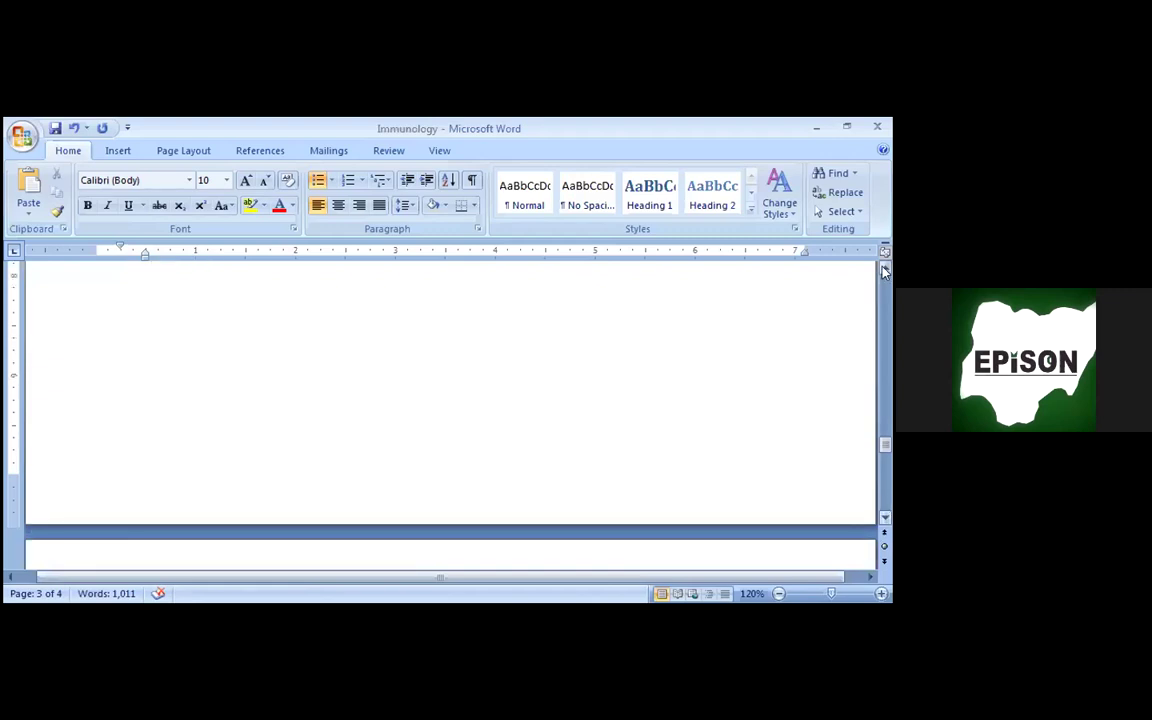
scroll(400, 320, "up", 1)
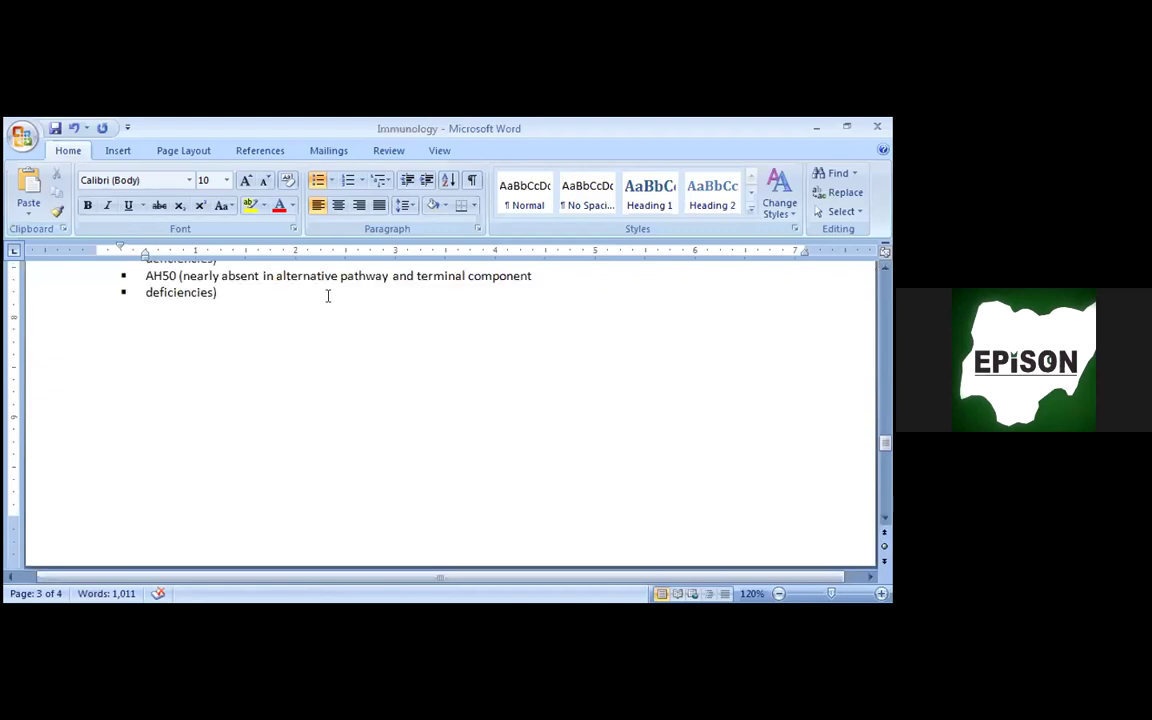
Step: Format the page numbers as lowercase roman numerals (i, ii, iii) starting at i
left_click(120, 148)
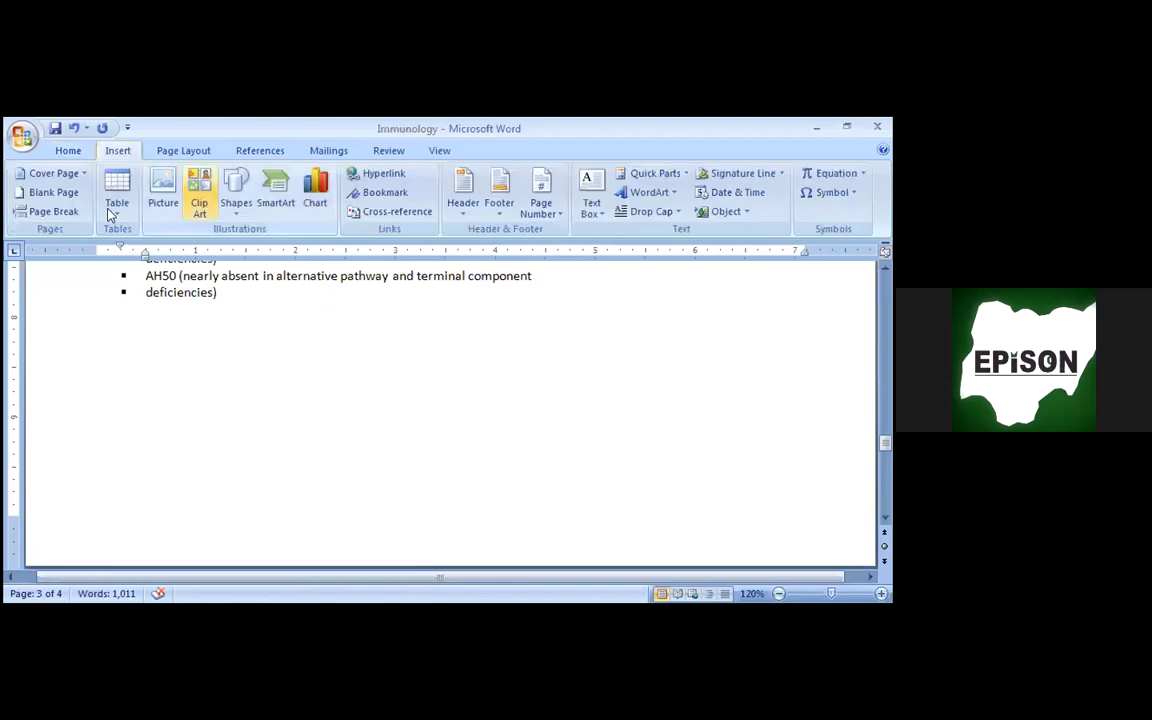
left_click(541, 205)
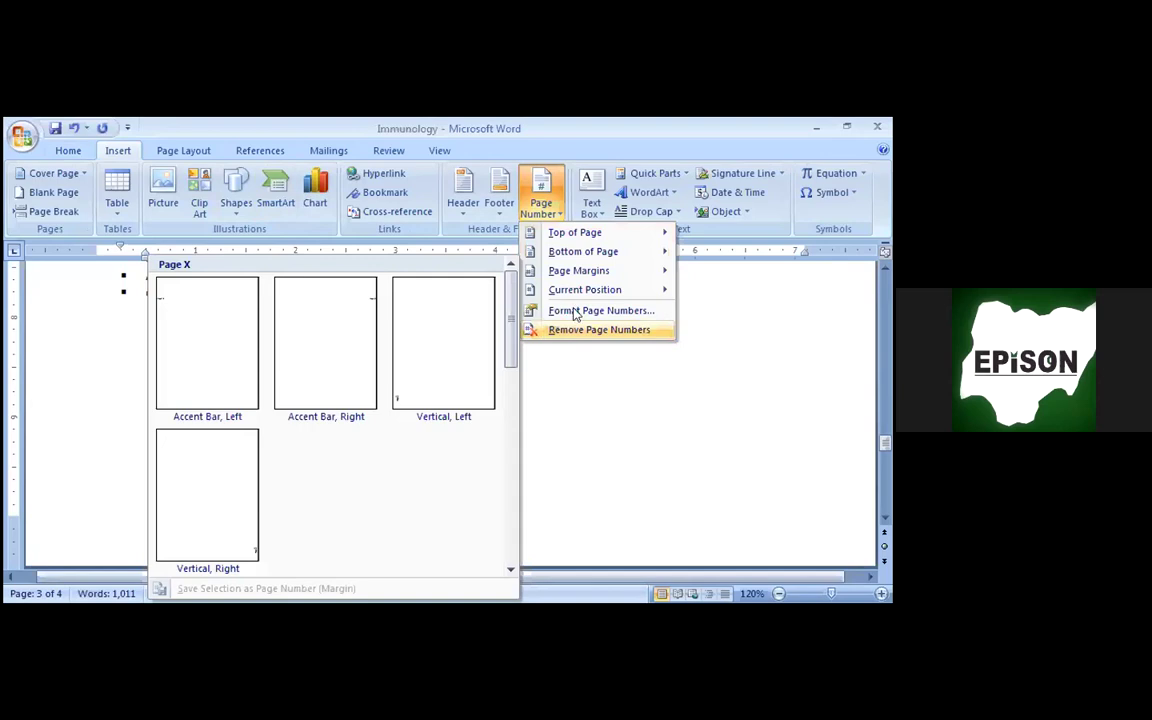
left_click(576, 316)
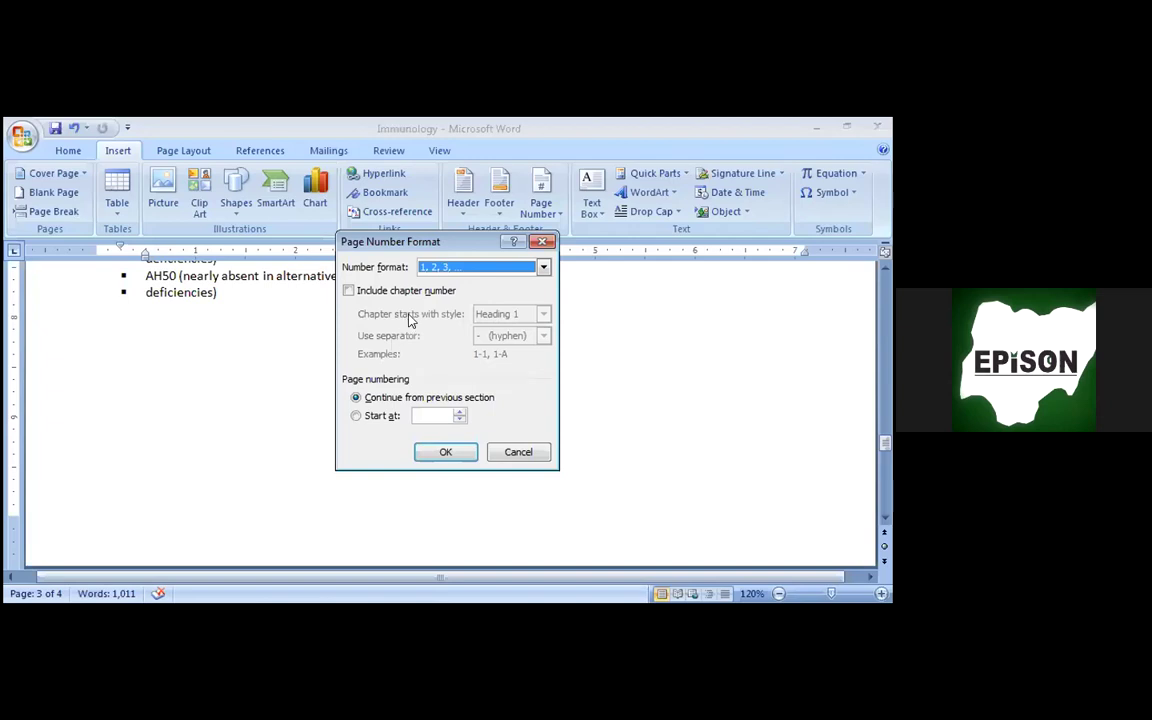
left_click(543, 270)
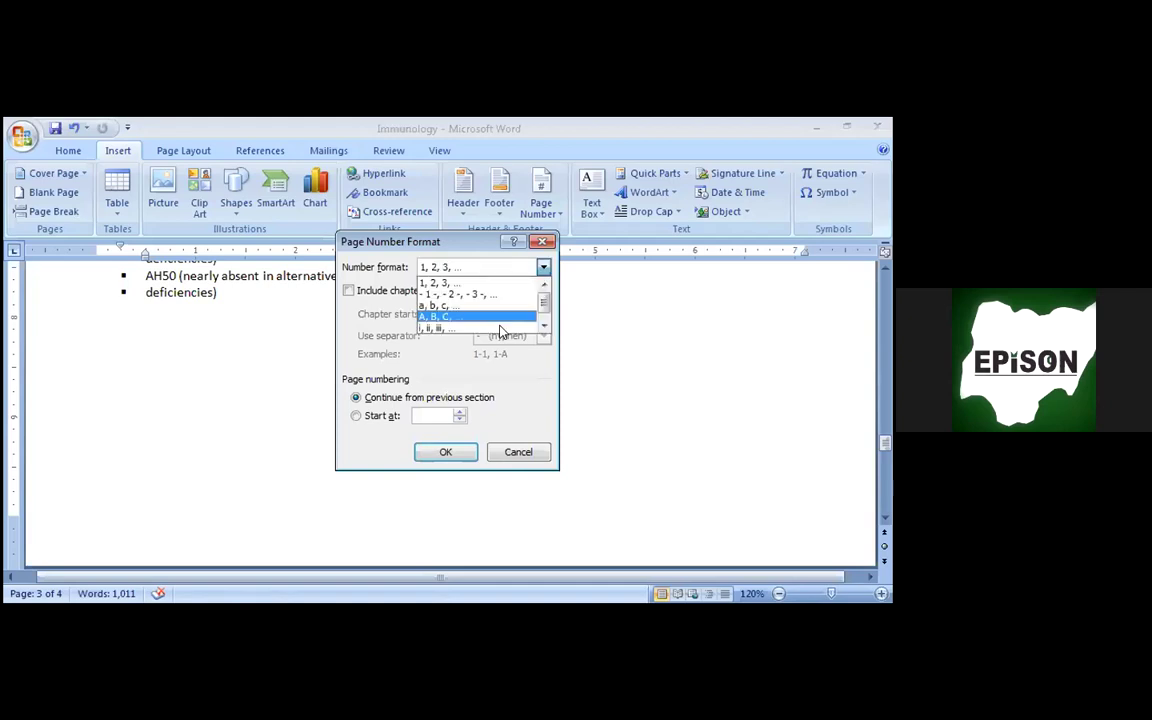
left_click(501, 331)
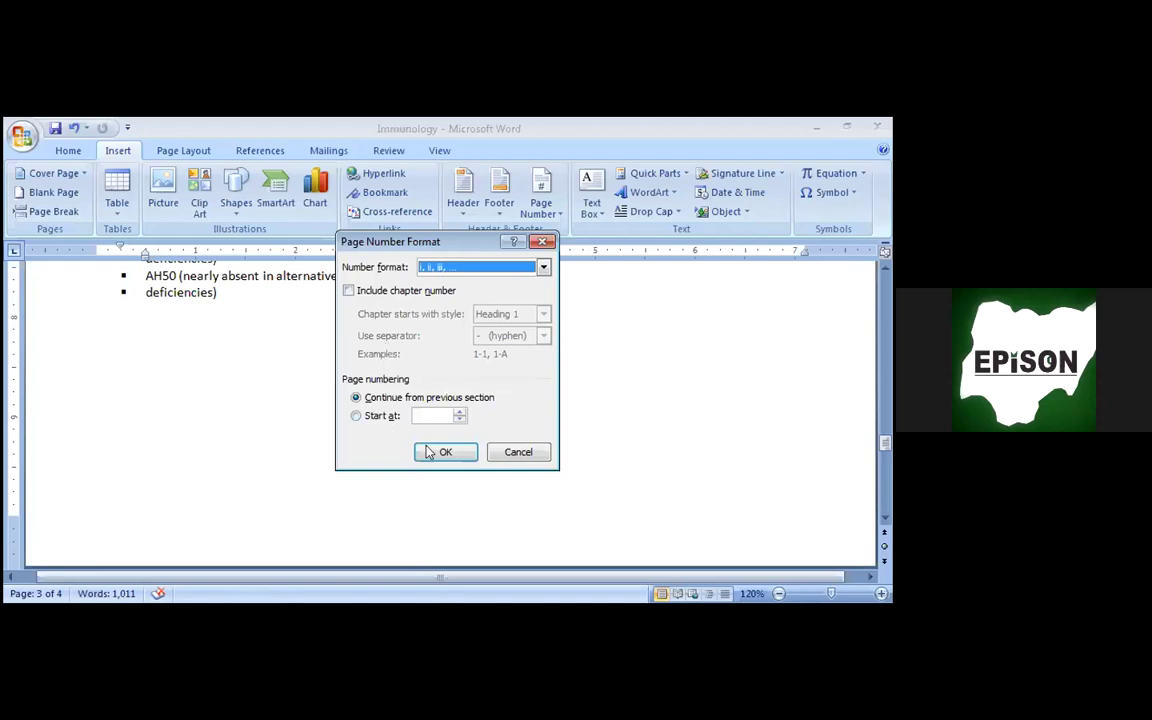
left_click(375, 418)
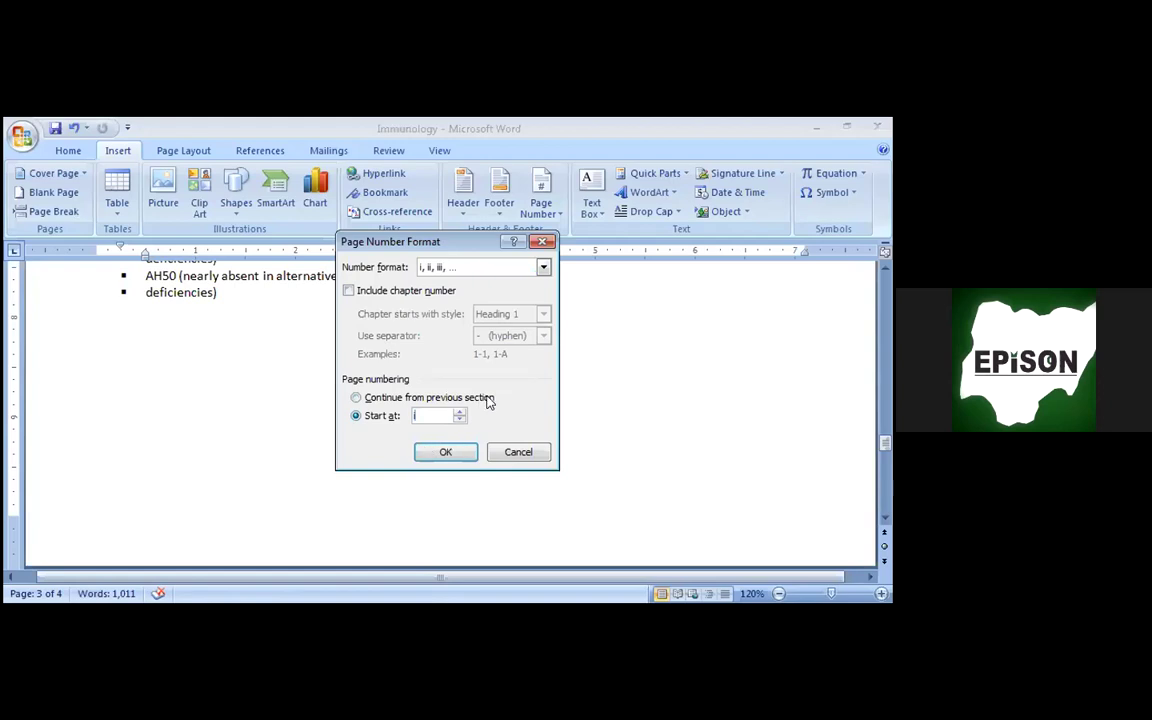
left_click(447, 452)
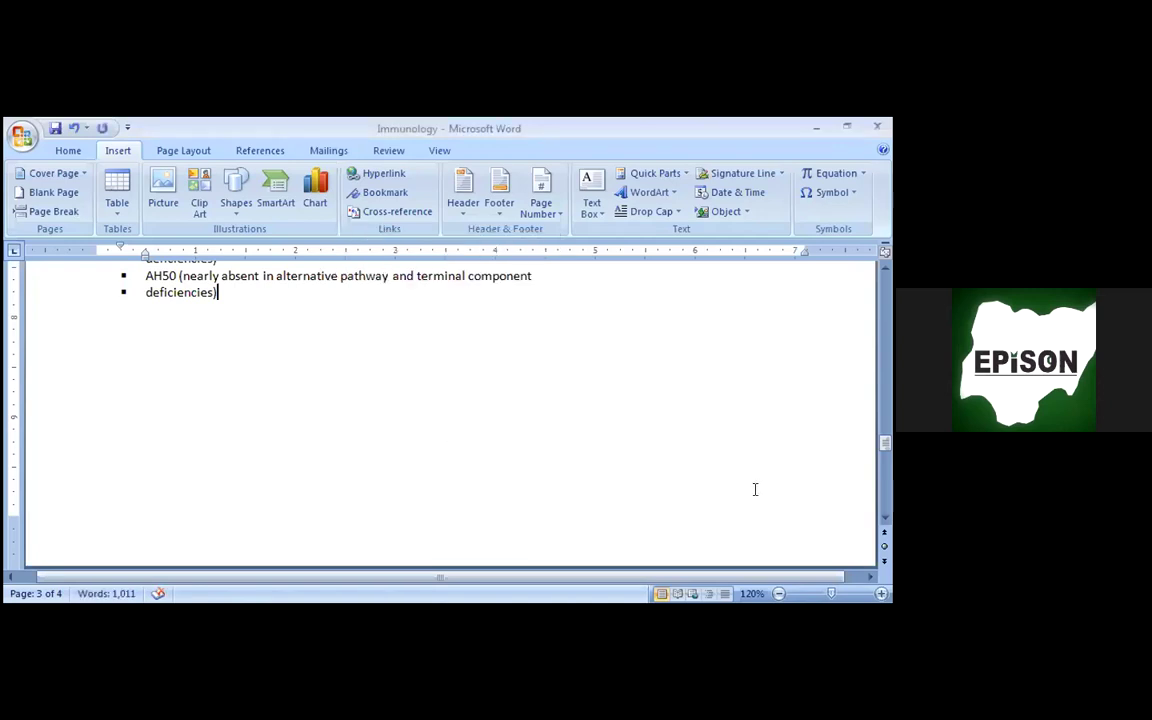
left_click(885, 299)
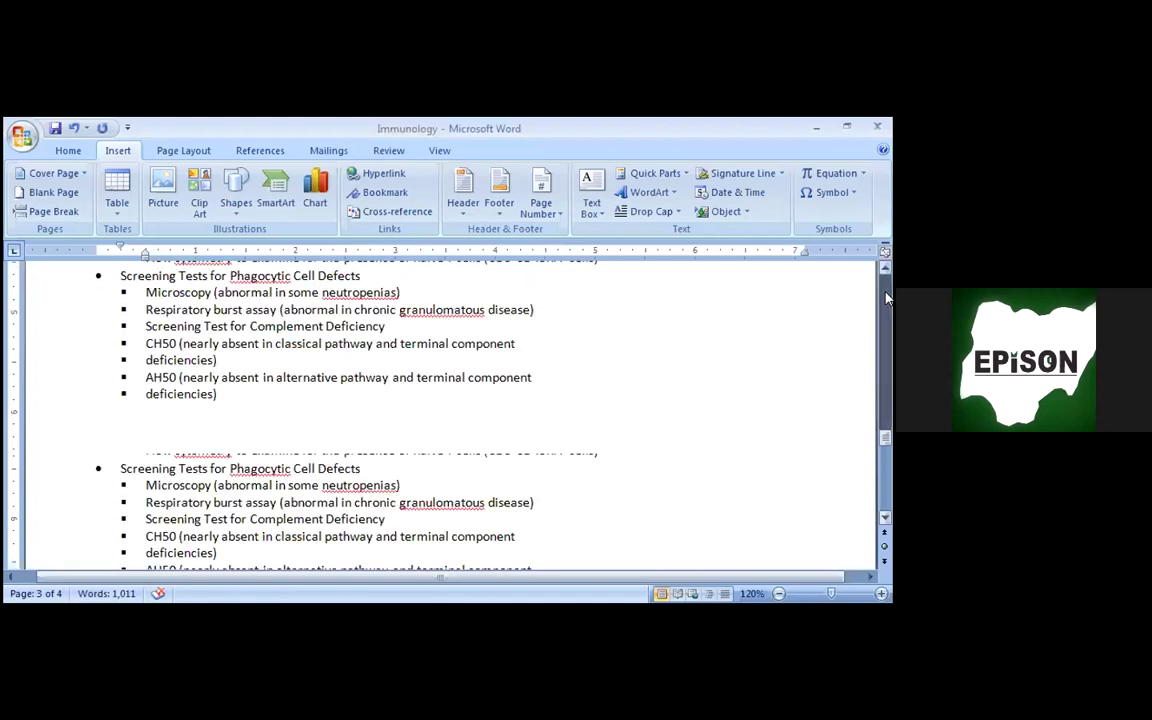
left_click(885, 299)
left_click(885, 340)
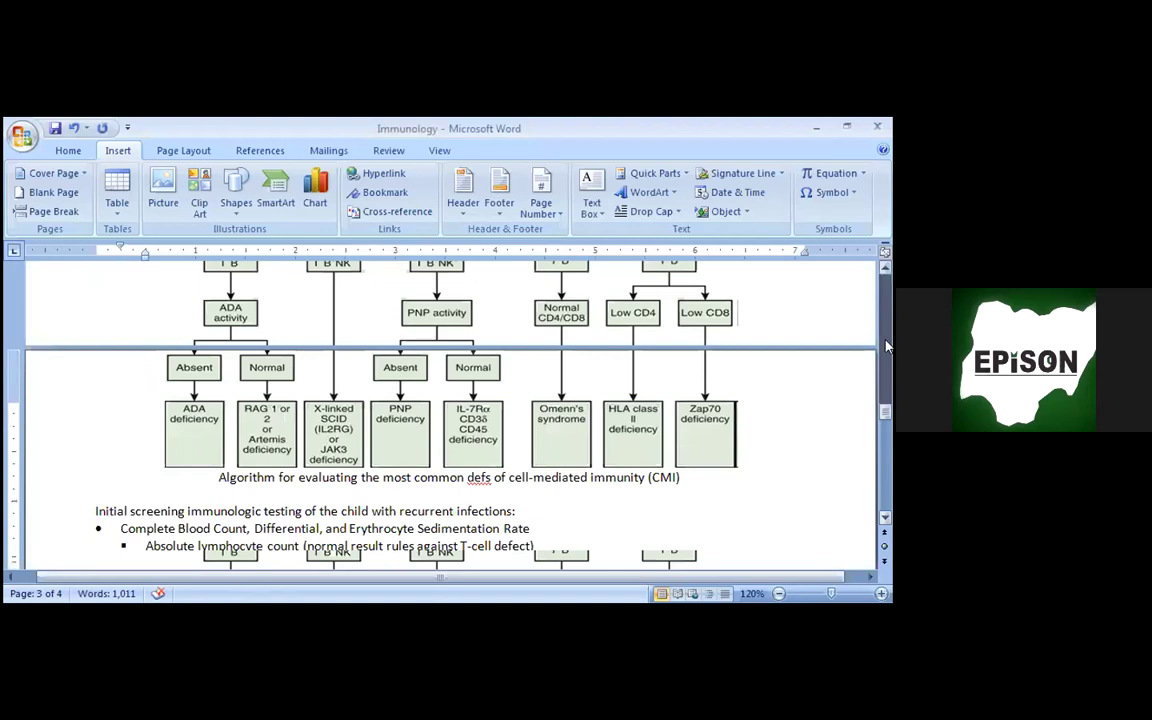
left_click(885, 270)
left_click(885, 270)
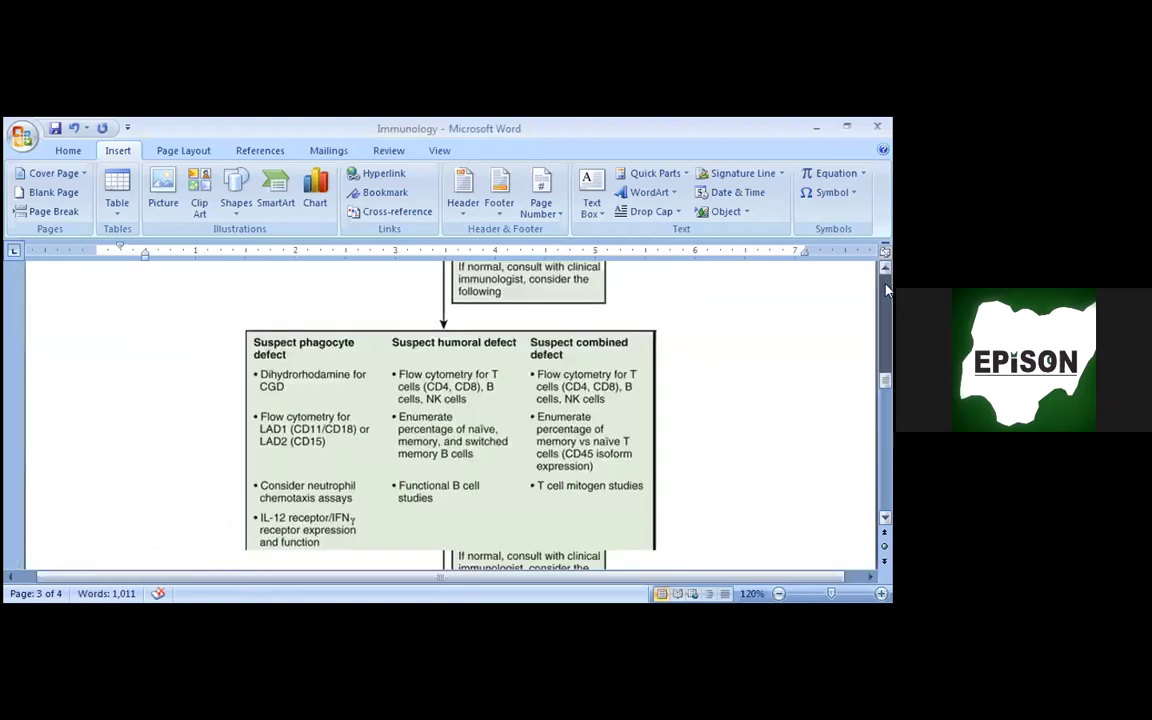
left_click(886, 302)
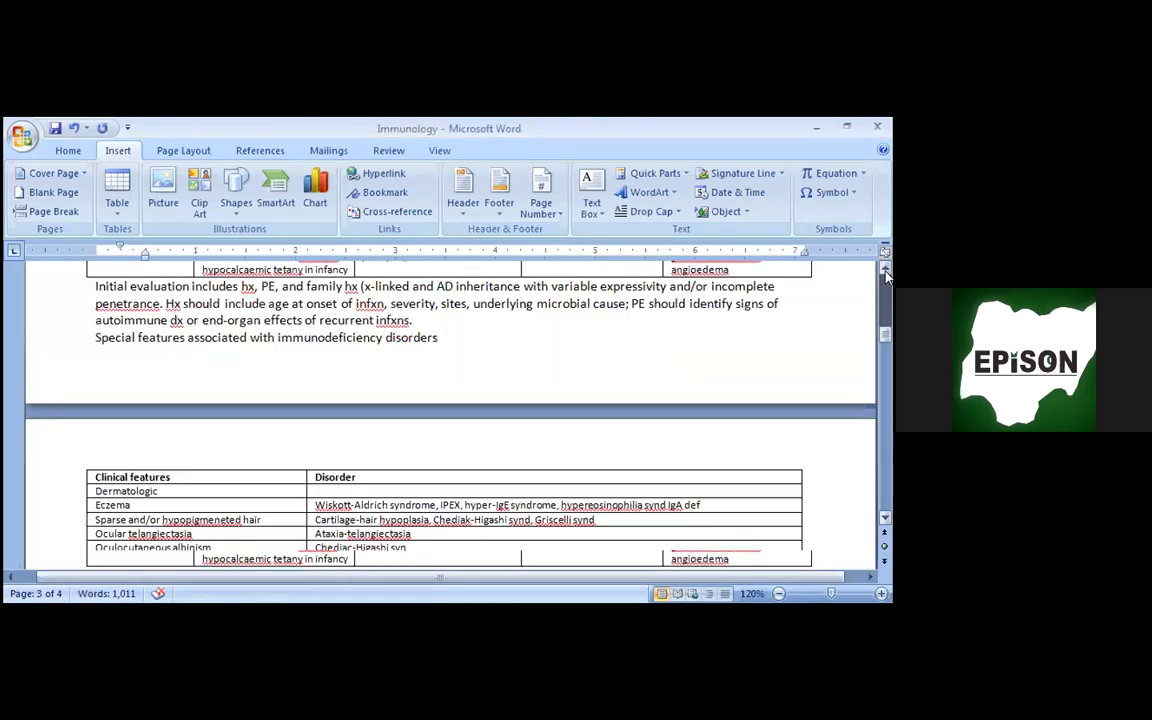
left_click(885, 272)
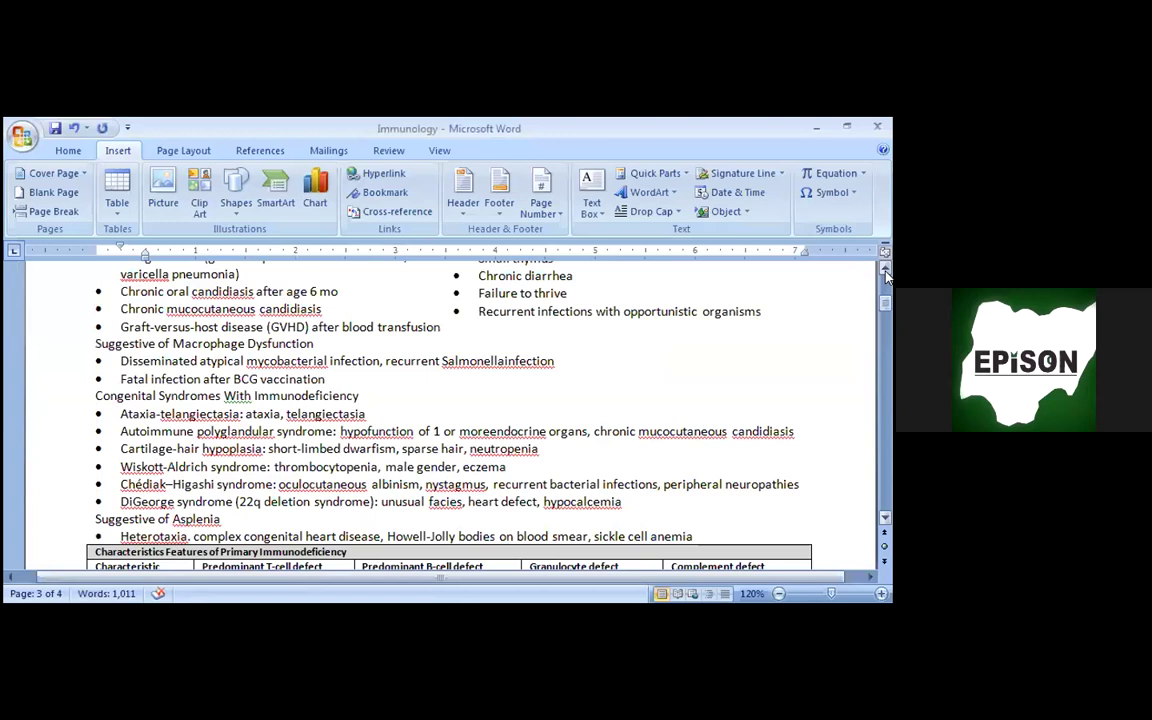
left_click(885, 272)
left_click(889, 462)
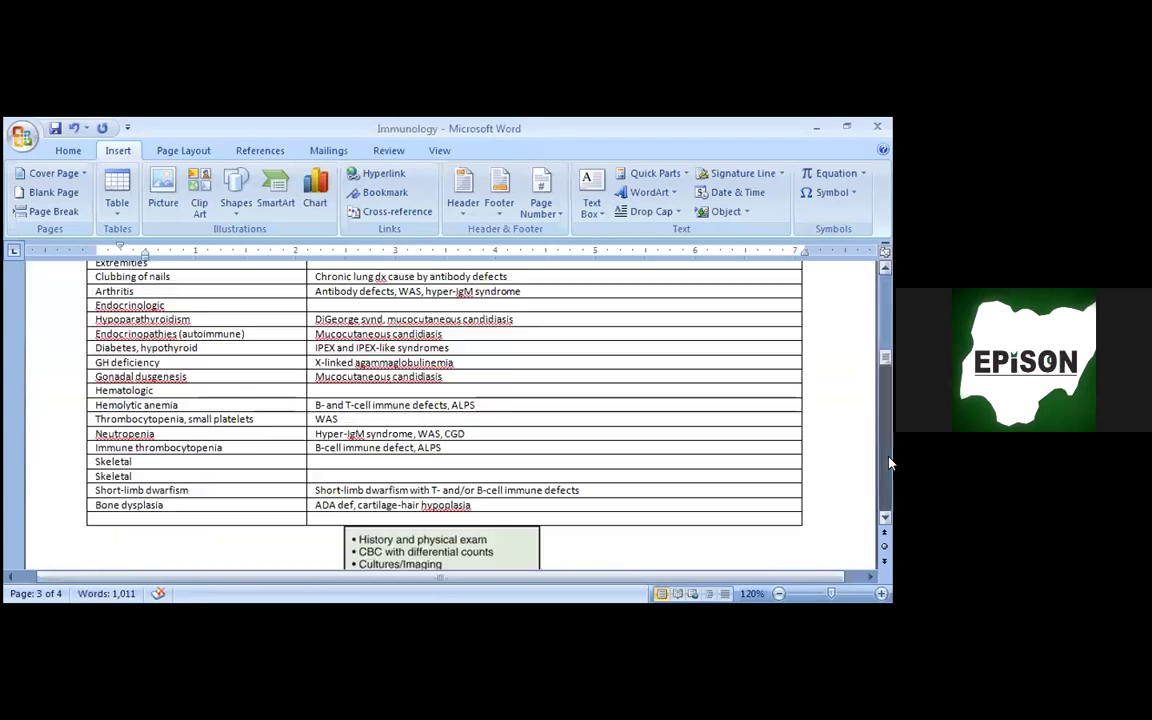
left_click(889, 462)
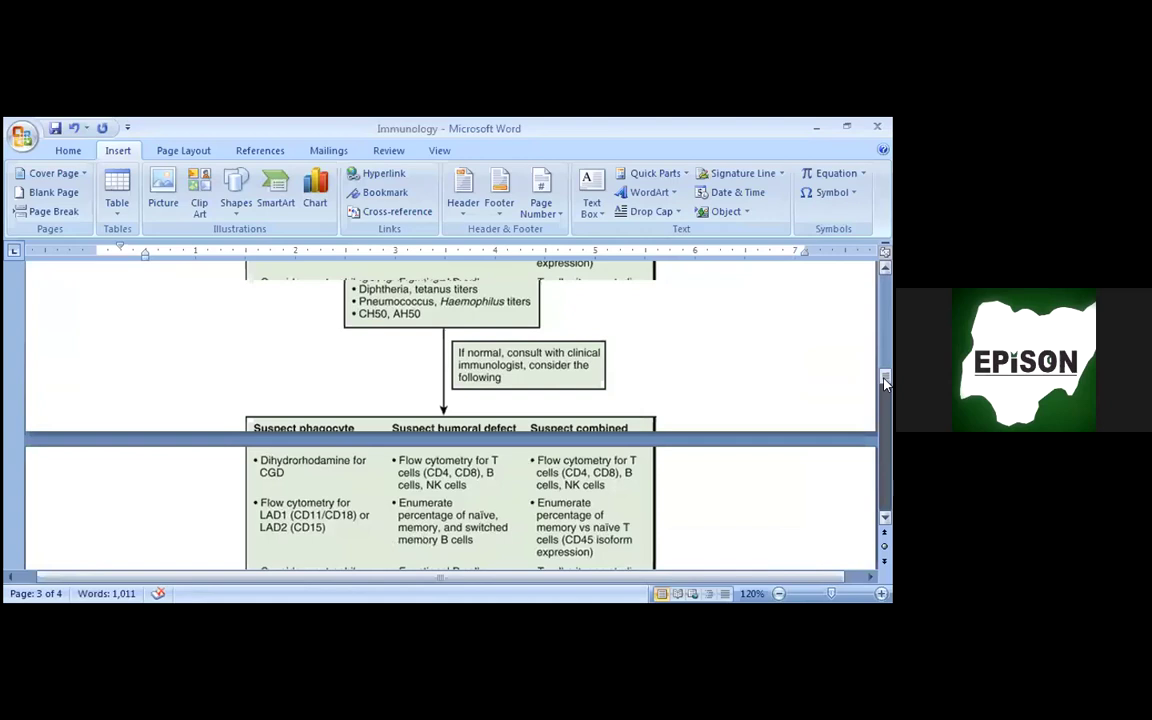
scroll(885, 383, "down", 5)
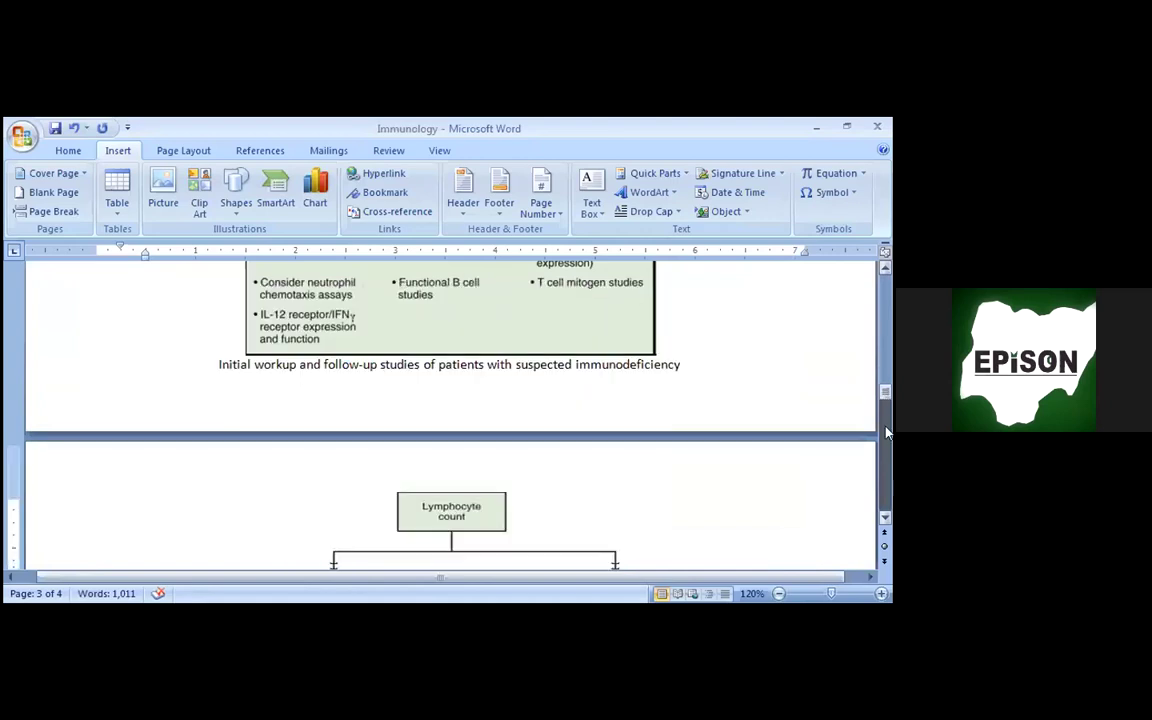
Step: Enter header editing and move down to the Footer -Section 3- area on page 4
left_click(464, 187)
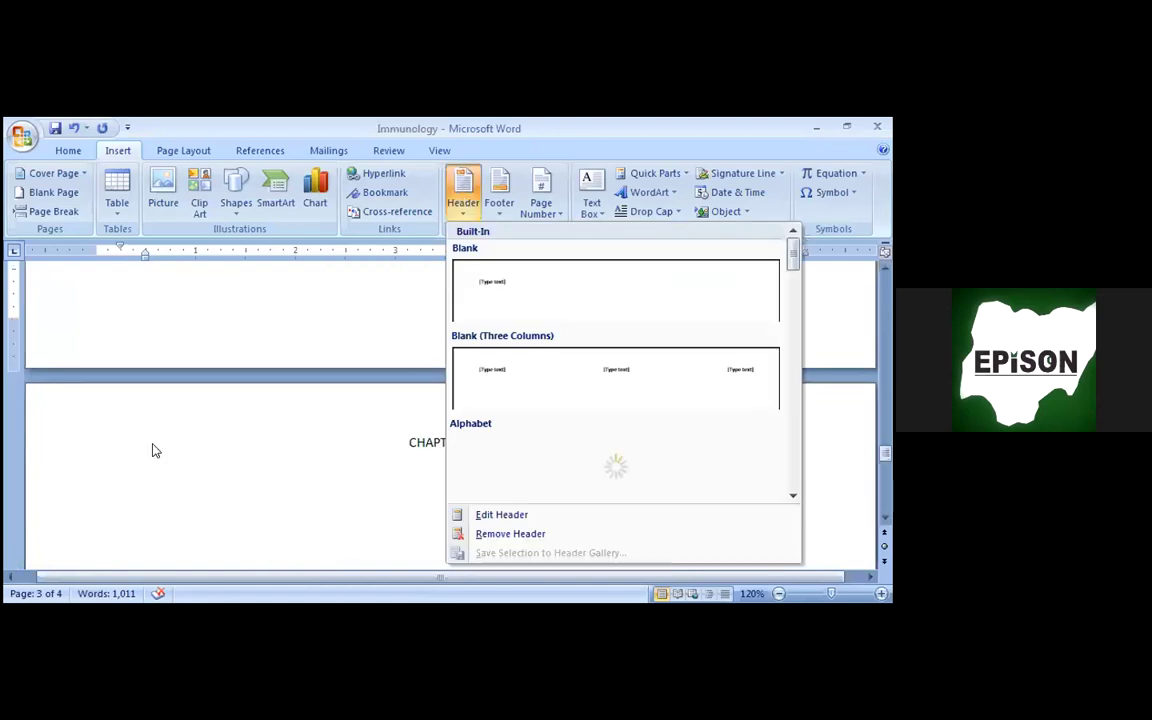
left_click(502, 516)
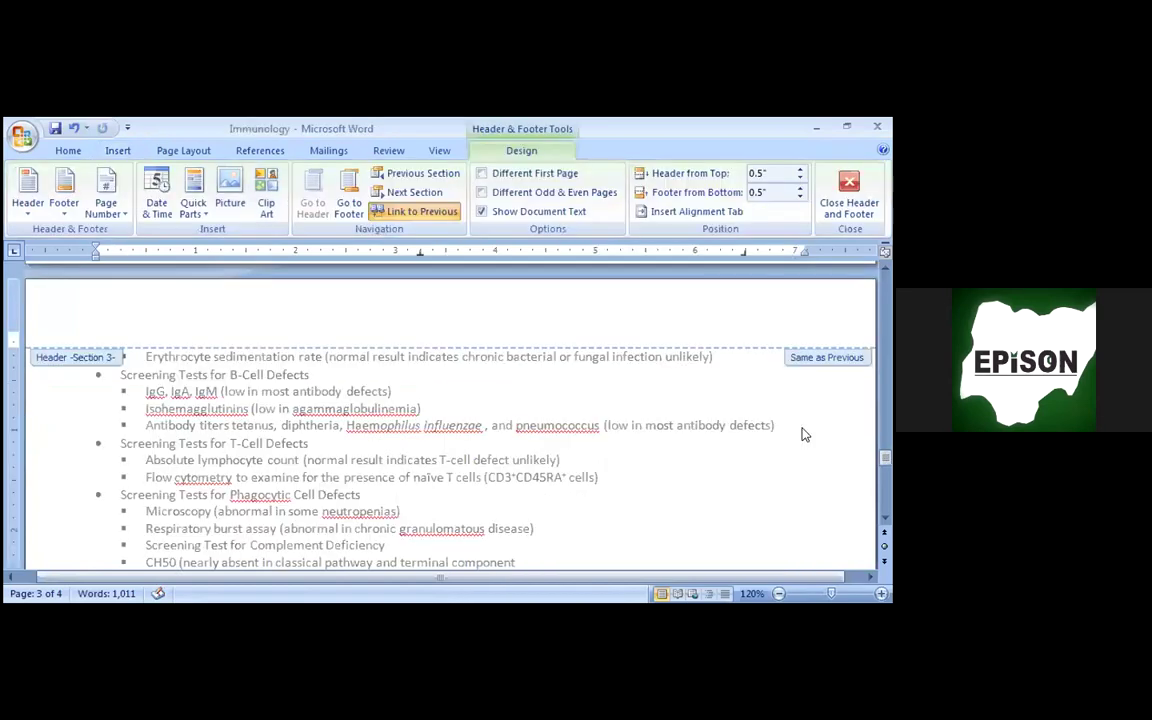
left_click(885, 521)
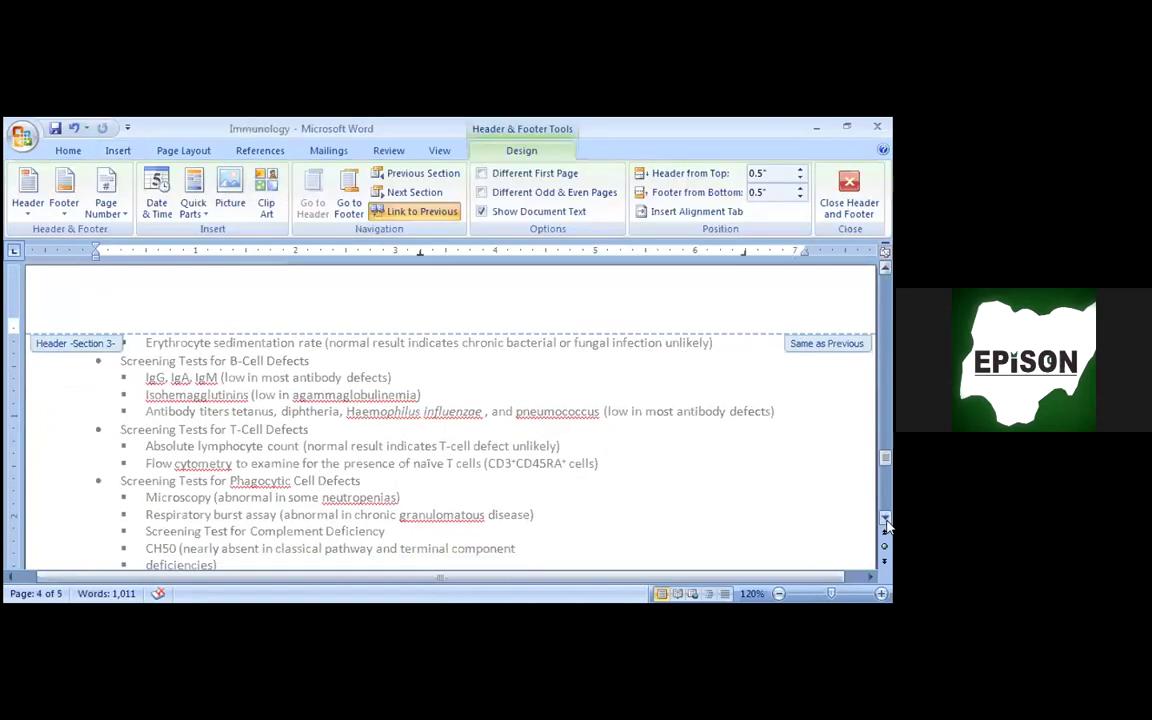
left_click(885, 521)
left_click(885, 521)
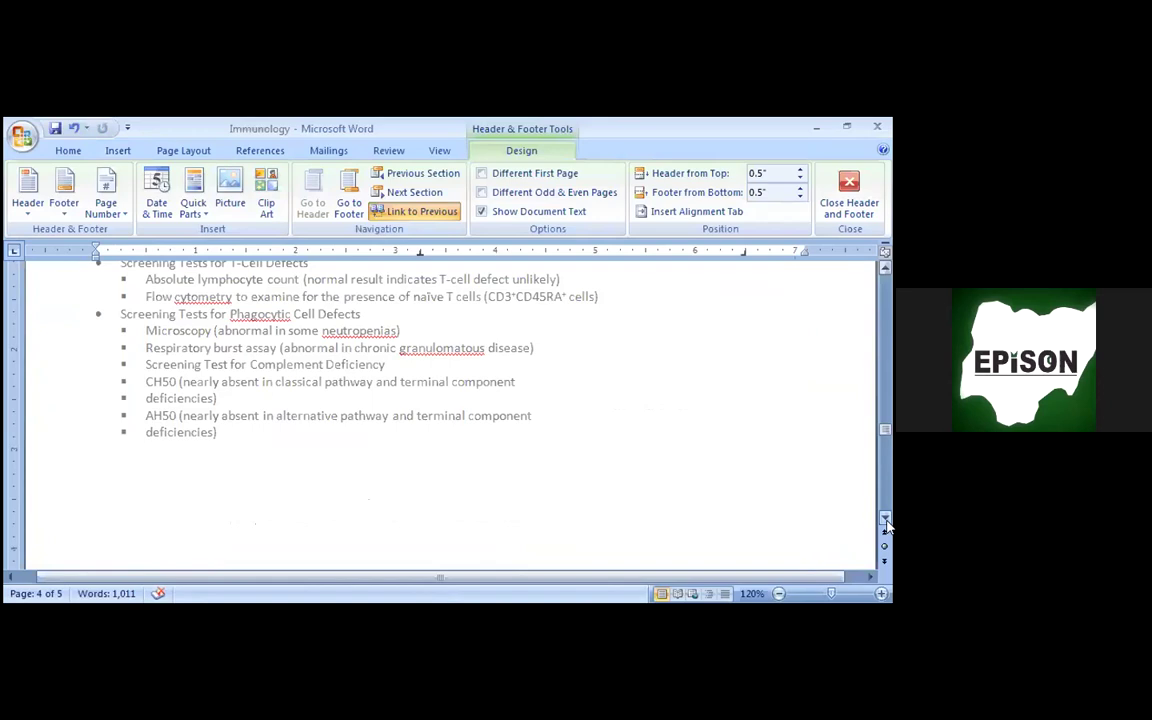
left_click(885, 521)
left_click(885, 521)
left_click(885, 521)
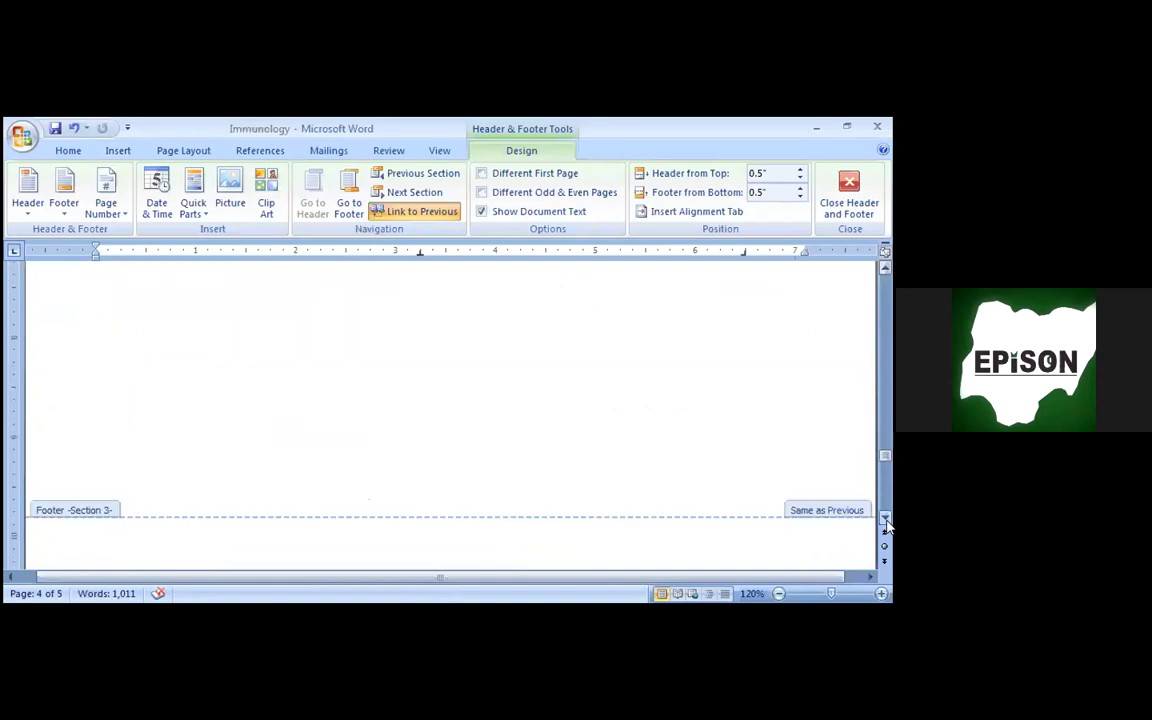
left_click(885, 521)
left_click(885, 521)
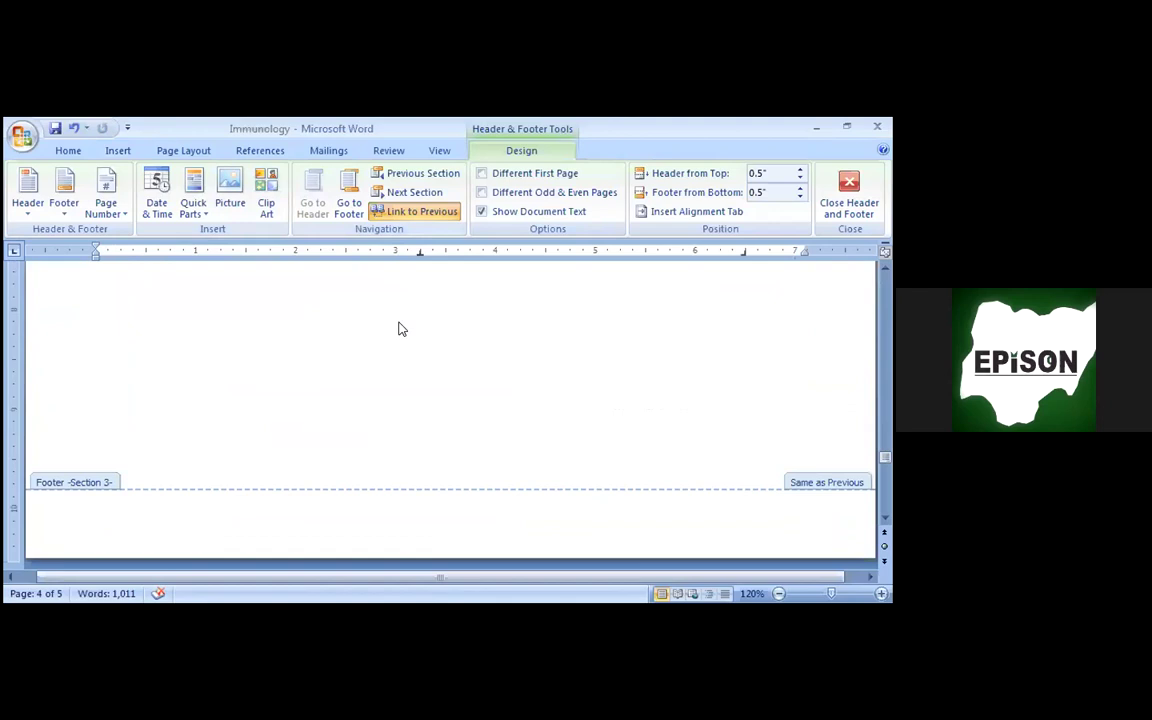
Step: Set the page number format to lower-case roman (i, ii, iii)
left_click(118, 151)
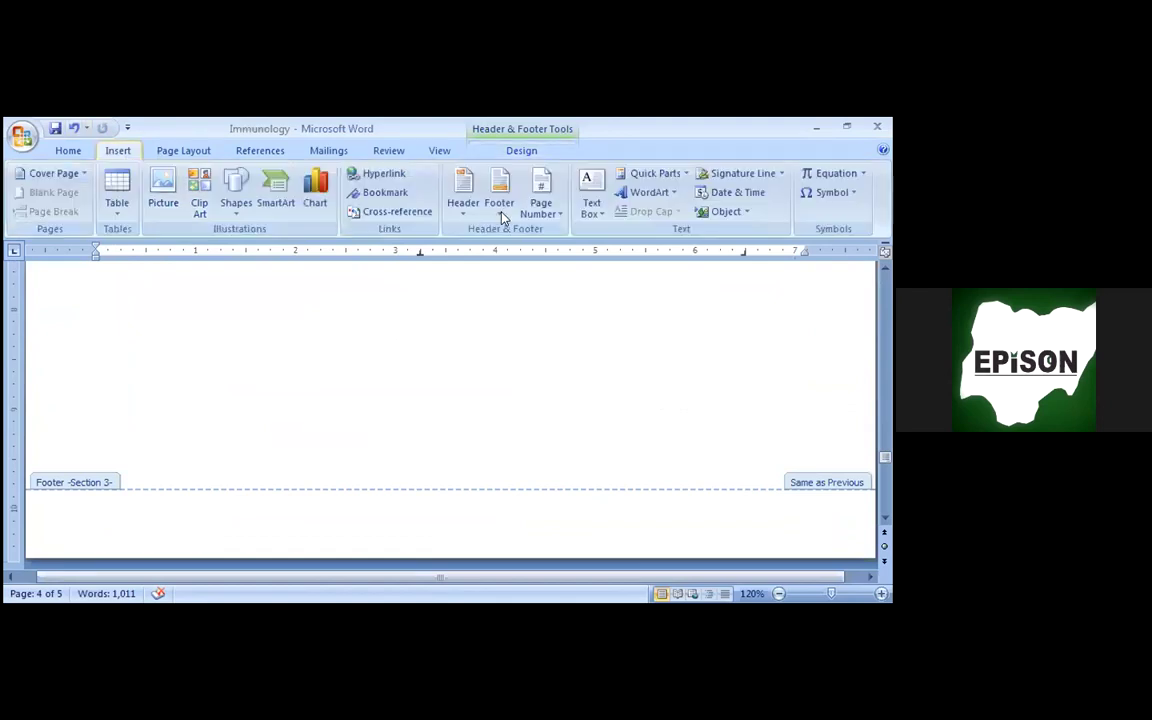
left_click(556, 217)
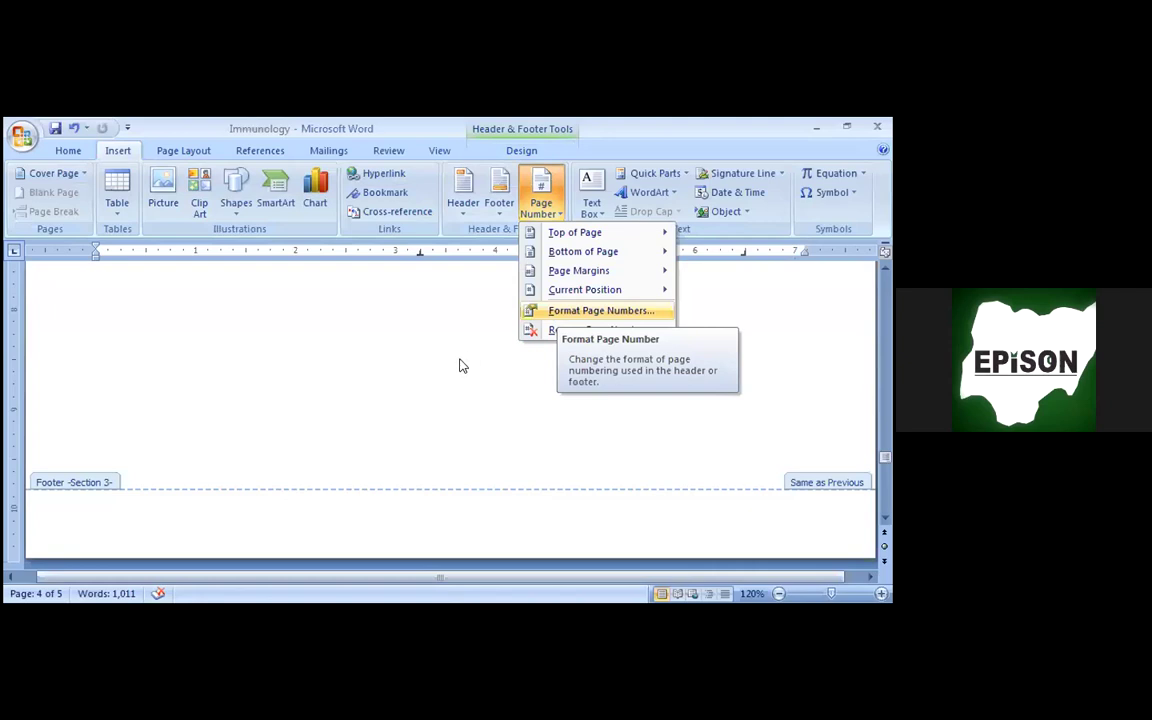
left_click(554, 310)
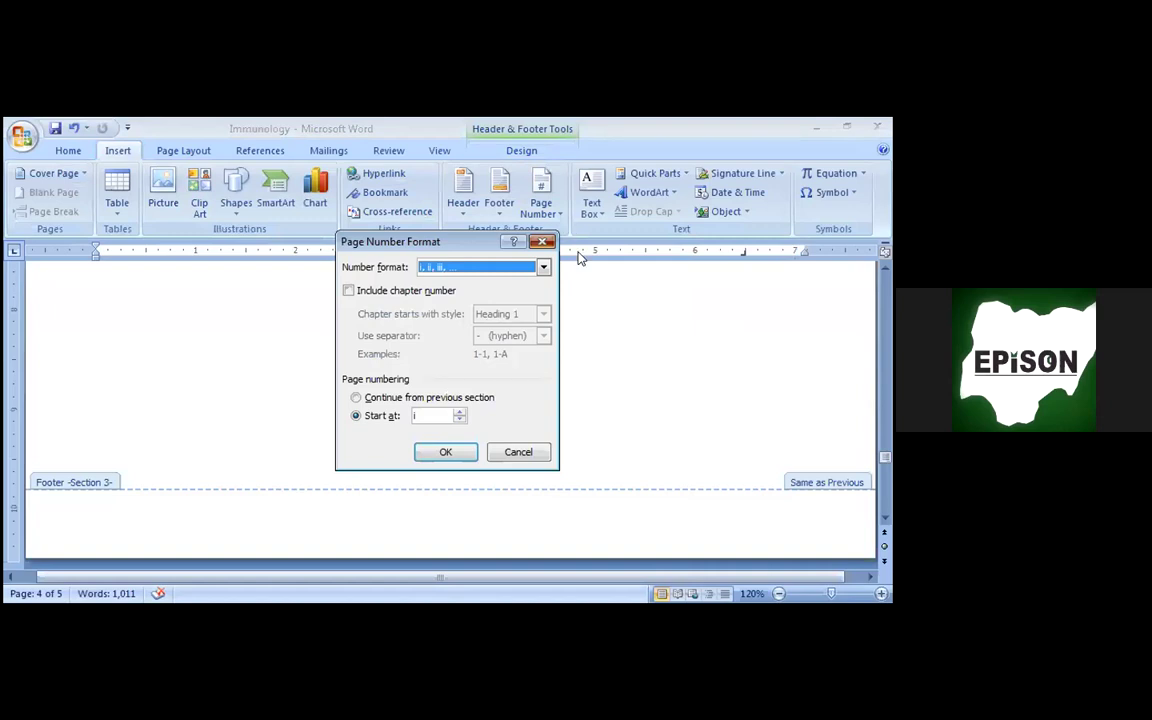
left_click(543, 241)
Step: Insert a centred Plain Number 2 footer page number showing iv, then leave the footer
left_click(541, 200)
mouse_move(572, 254)
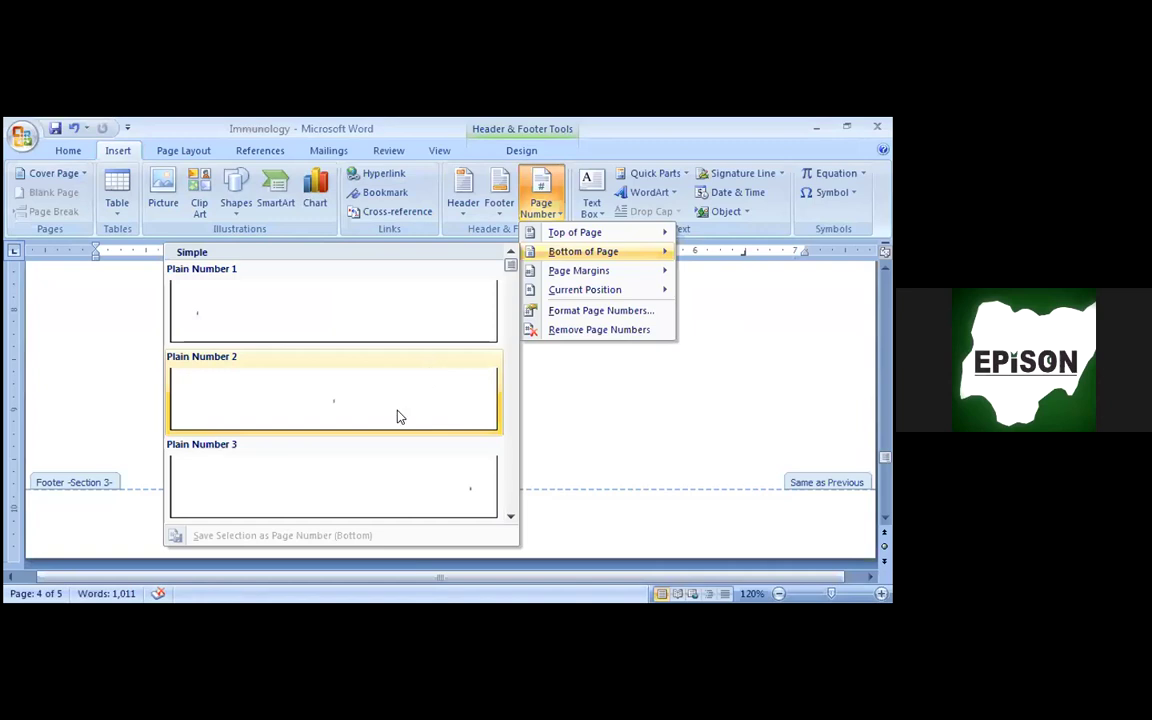
left_click(333, 398)
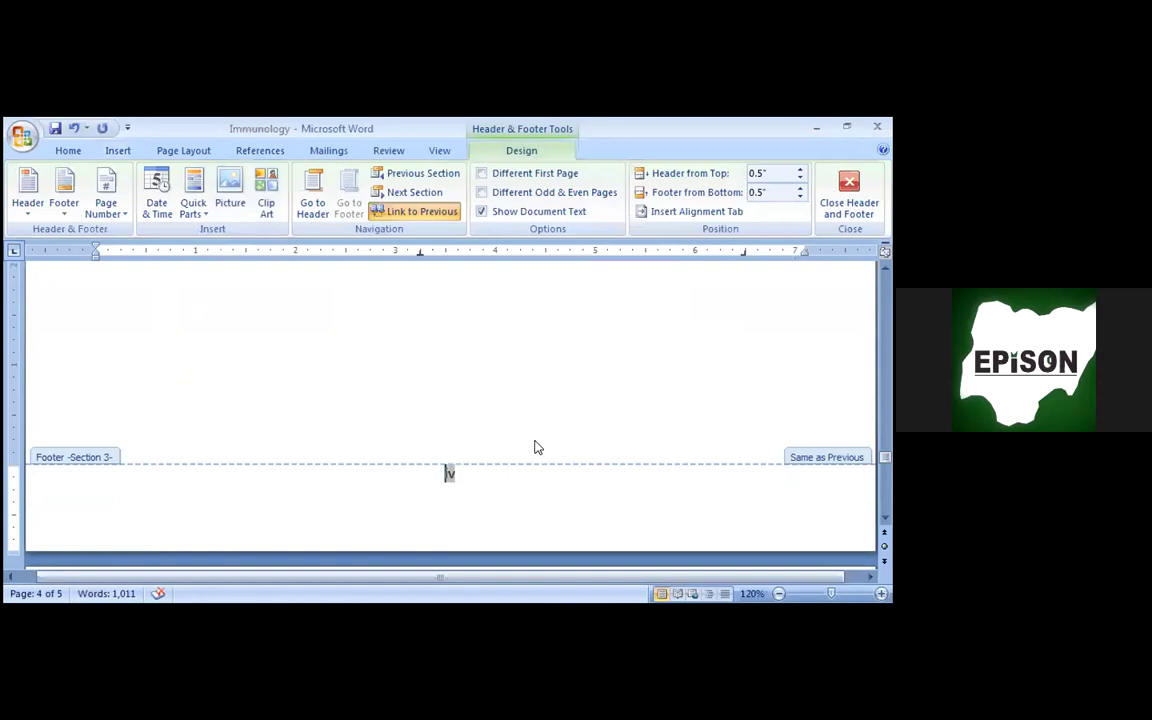
double_click(319, 310)
left_click(888, 492)
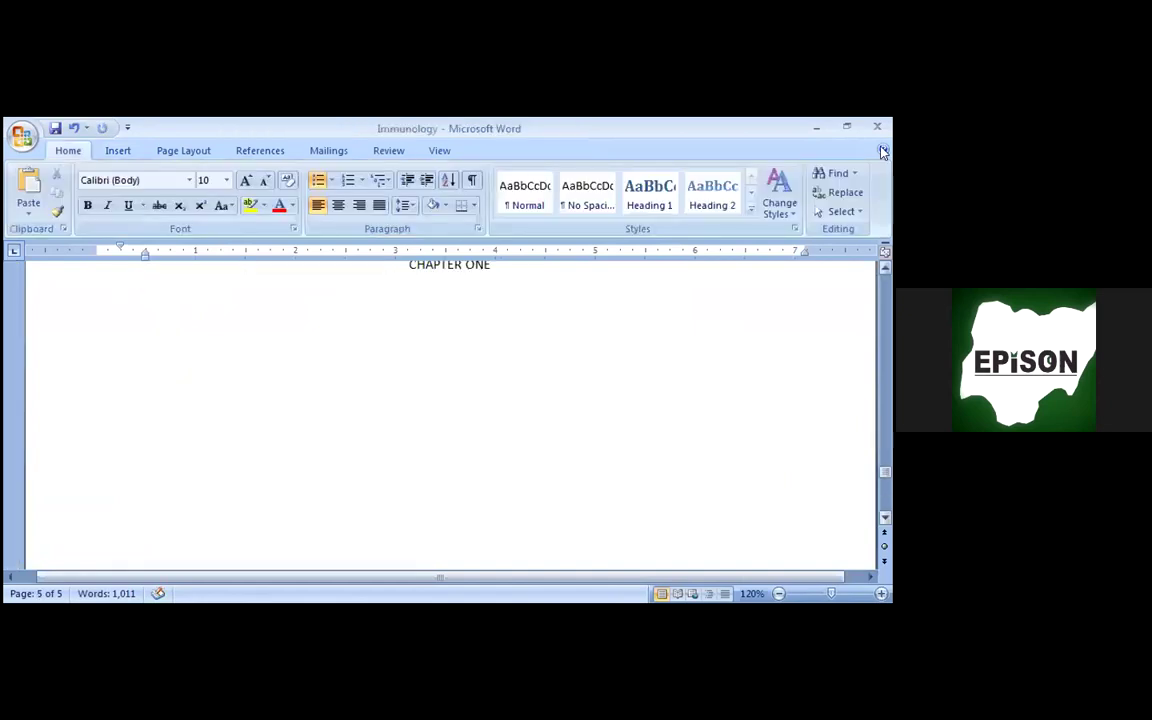
left_click(885, 268)
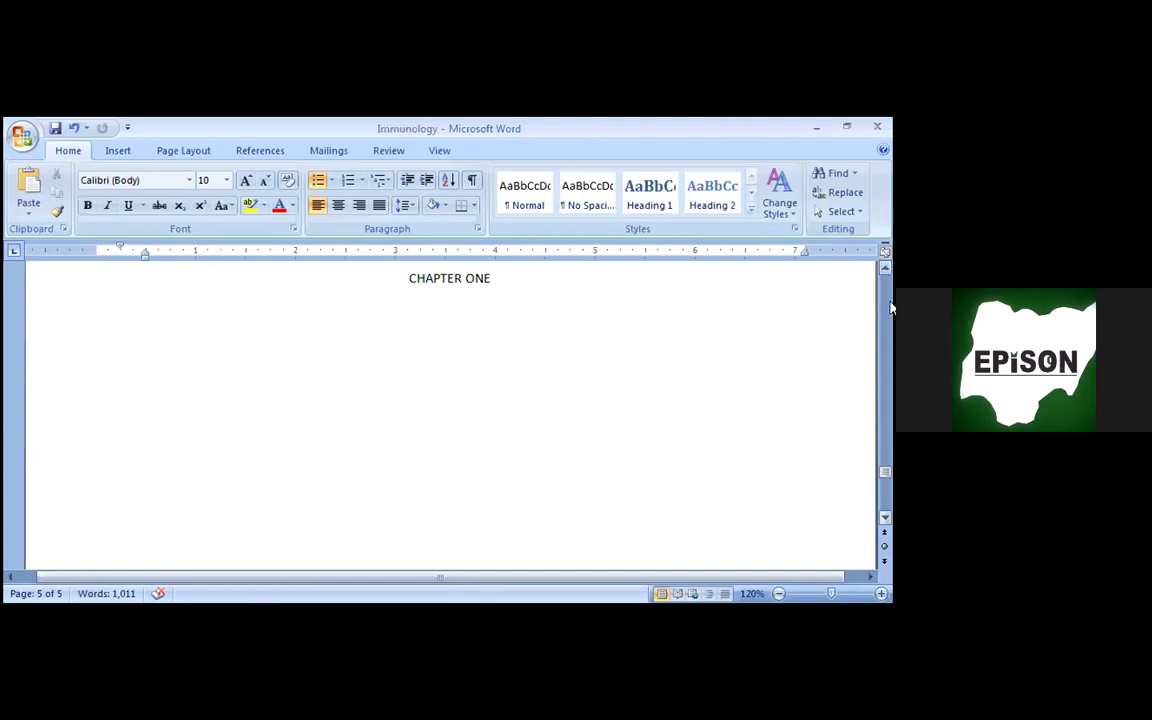
left_click(884, 494)
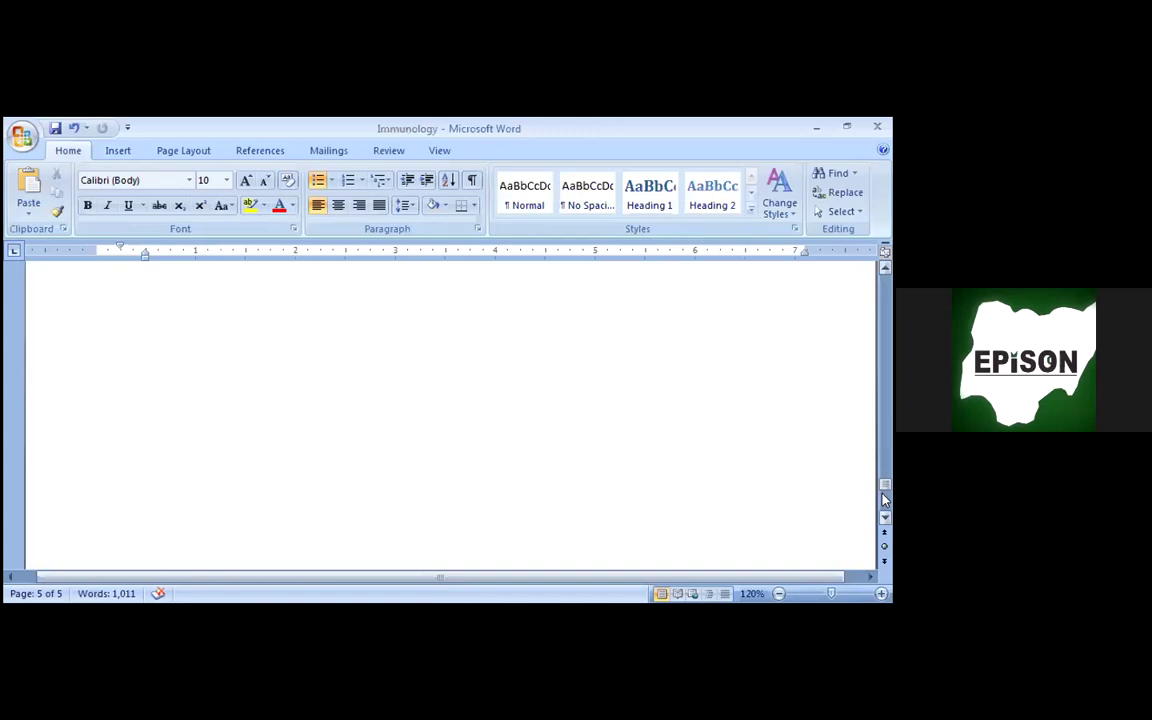
left_click(885, 512)
scroll(462, 477, "down", 1)
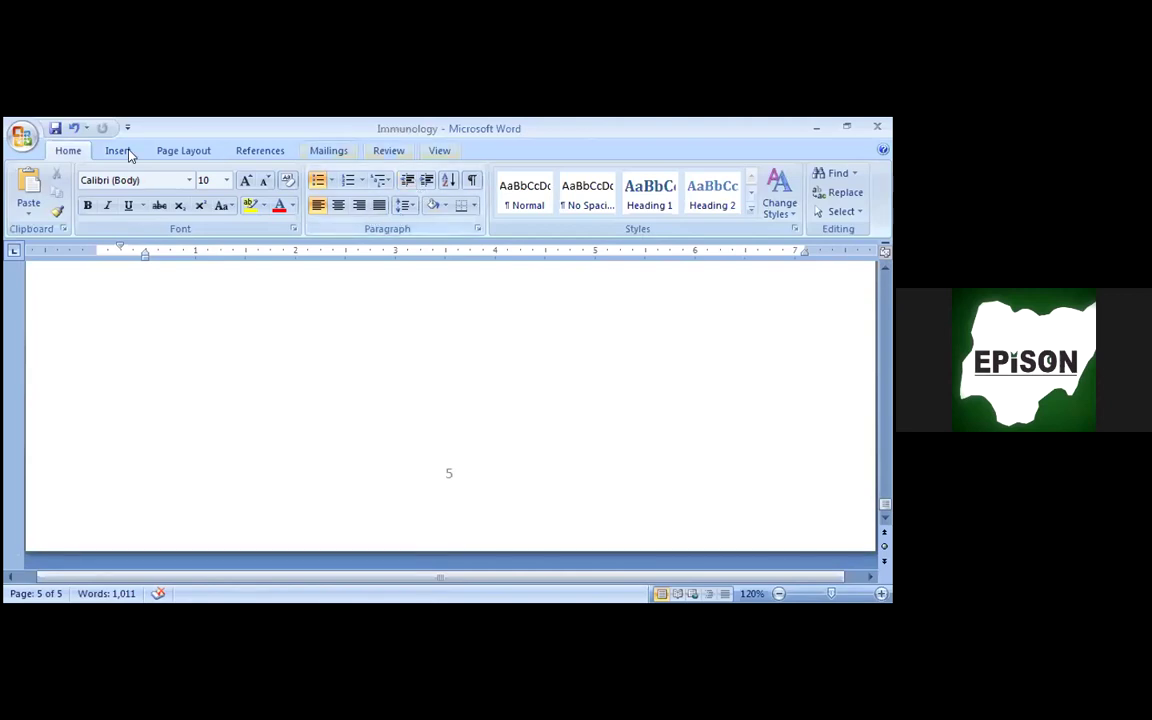
scroll(346, 144, "down", 1)
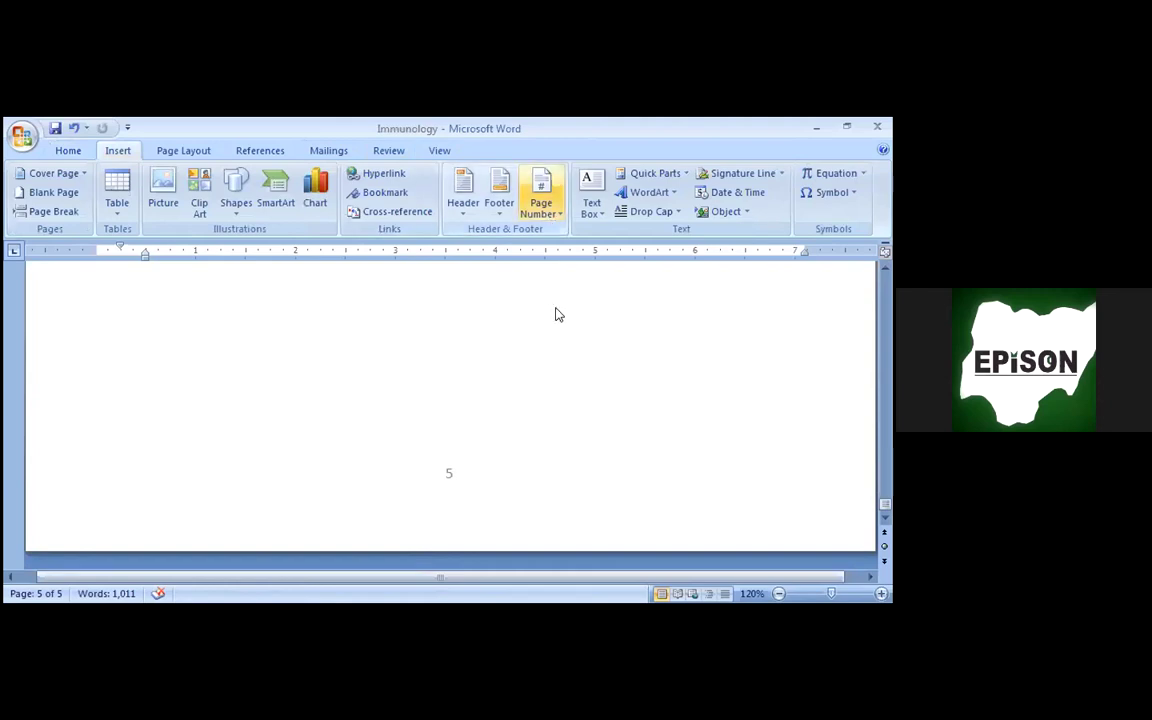
left_click(541, 200)
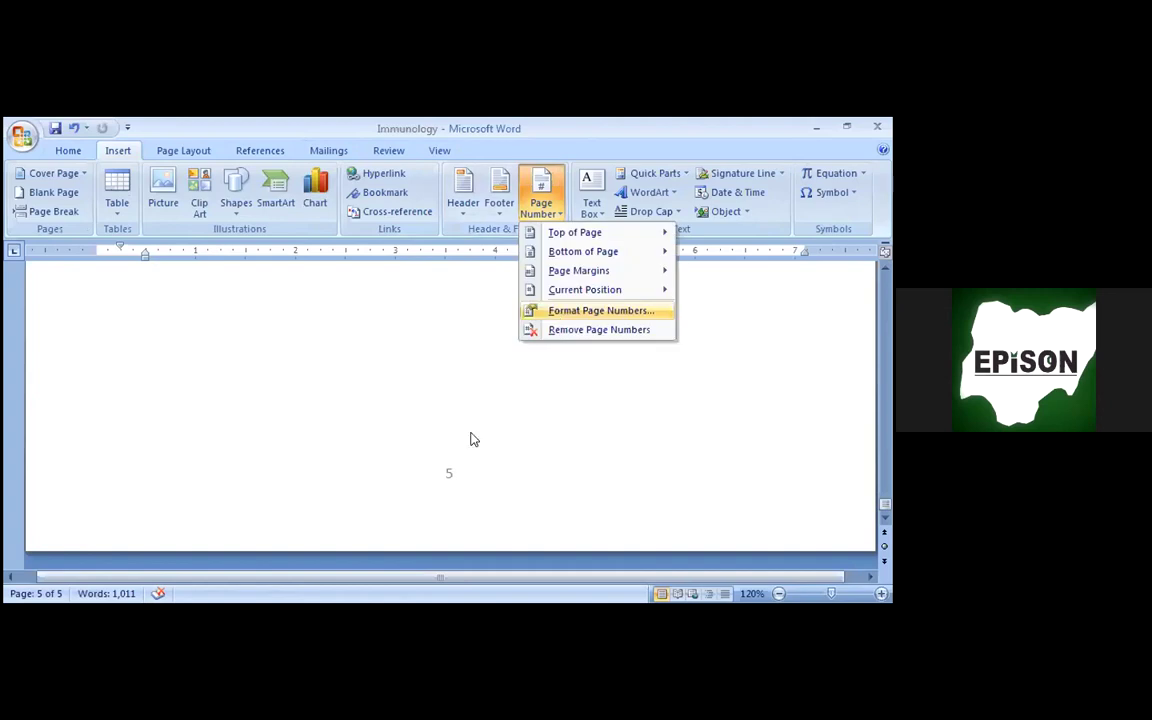
left_click(886, 340)
scroll(443, 364, "up", 15)
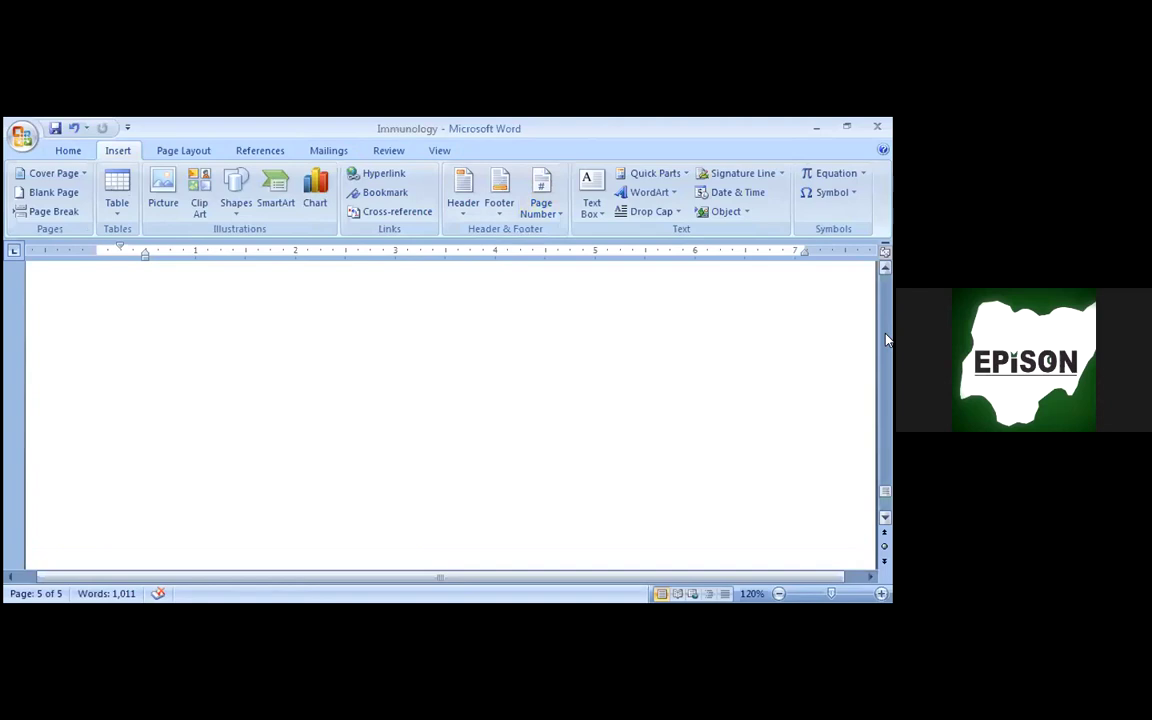
left_click(596, 465)
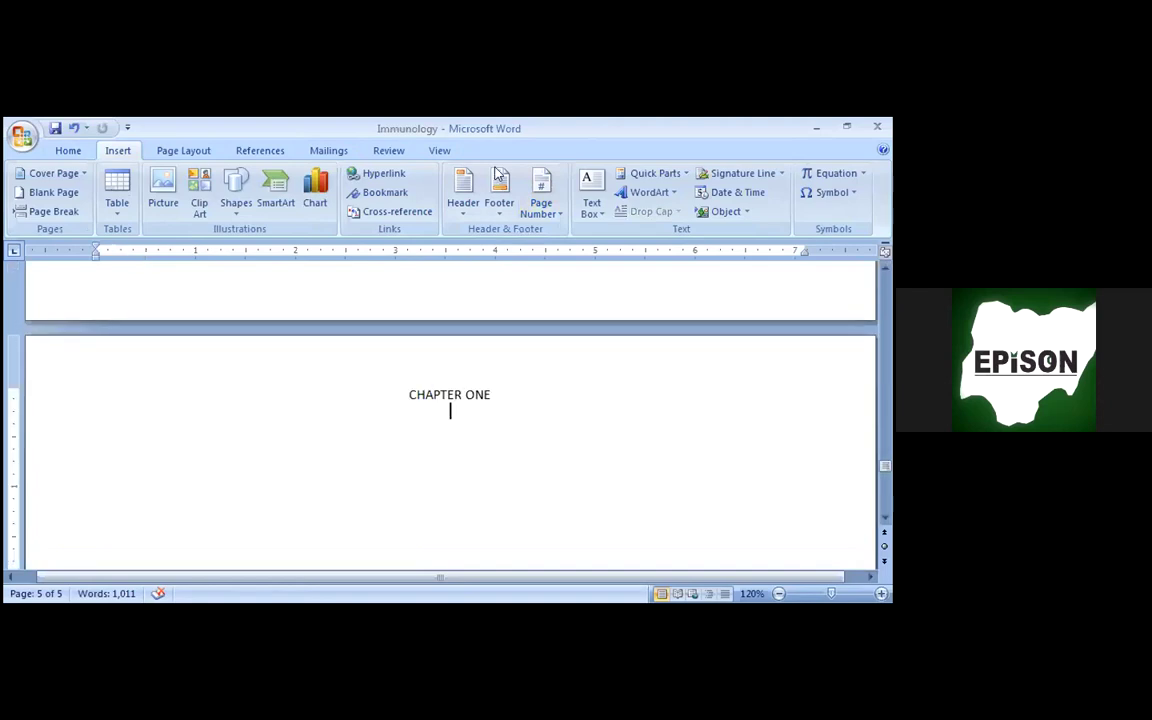
Step: Restart the CHAPTER ONE section's 1, 2, 3 page numbering at 1
left_click(548, 216)
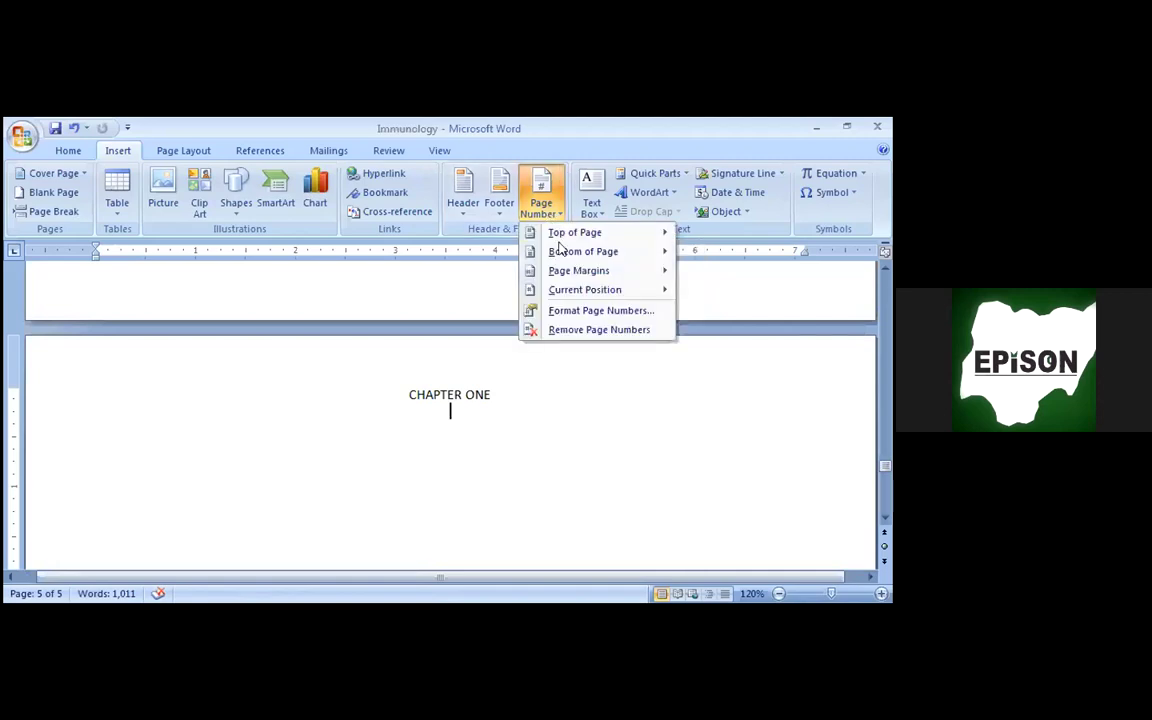
mouse_move(560, 254)
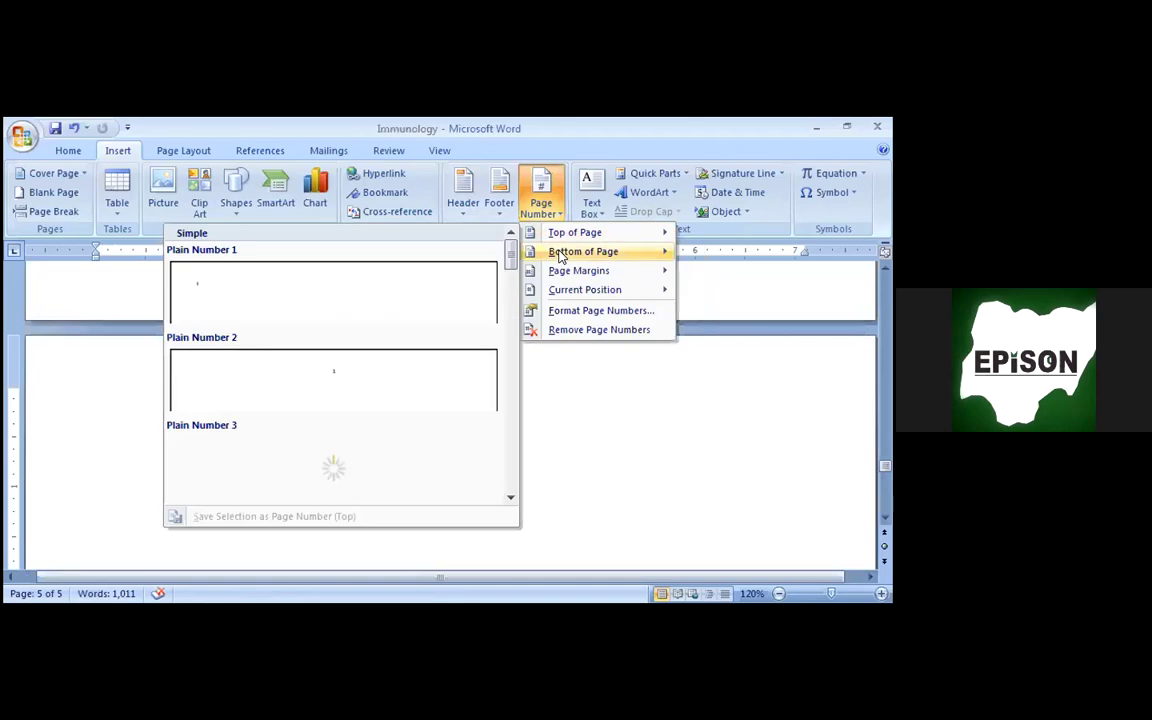
left_click(566, 313)
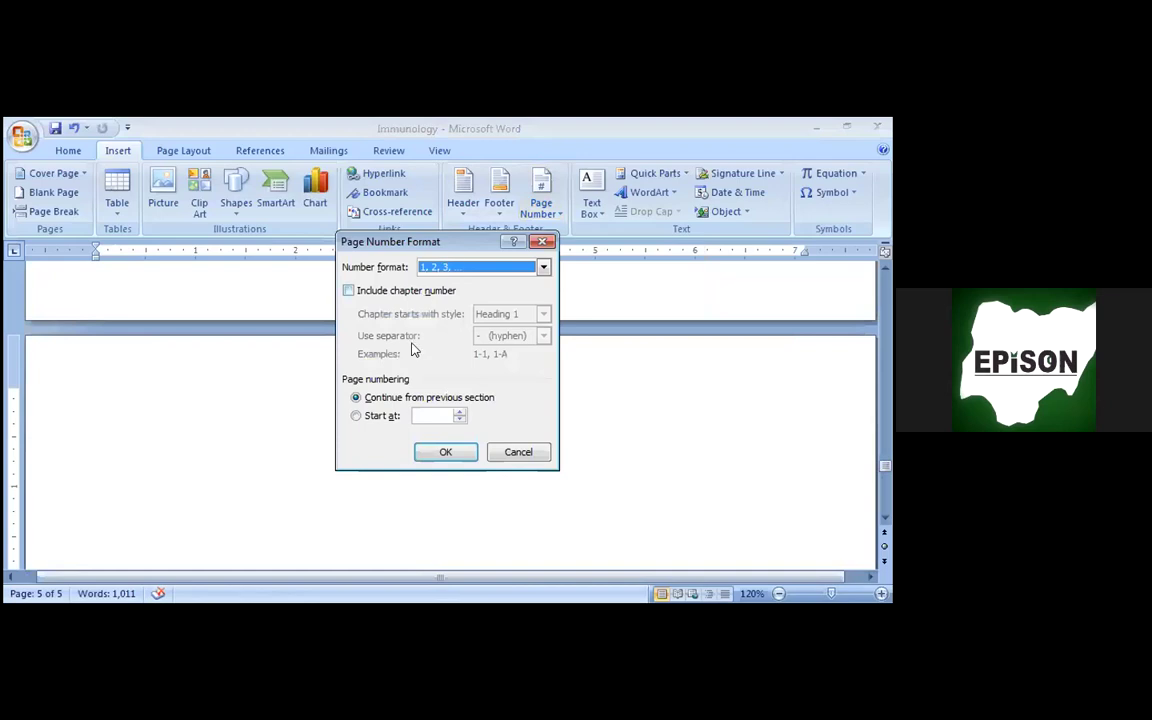
left_click(383, 418)
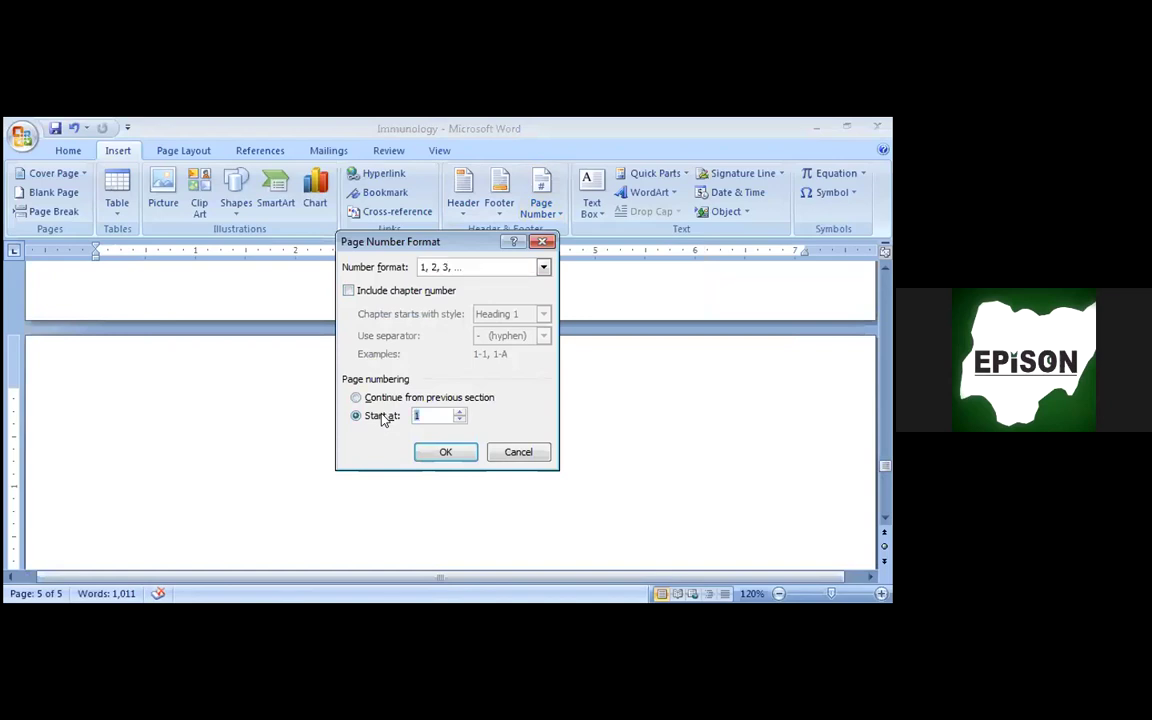
left_click(444, 452)
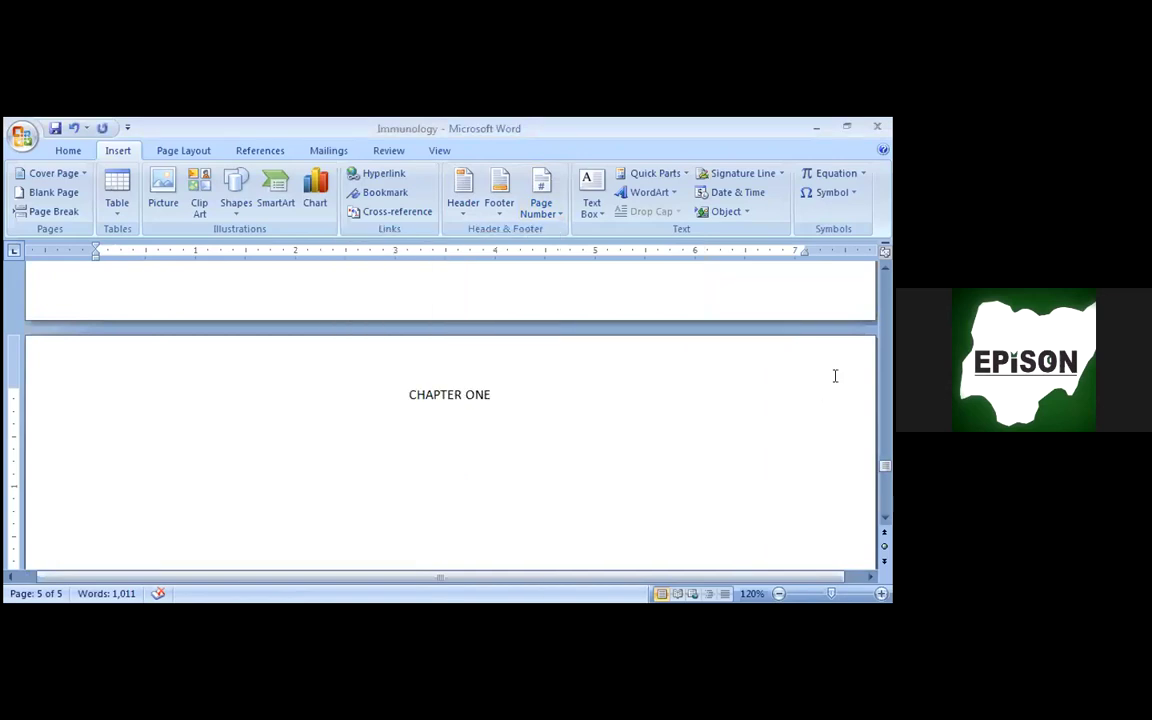
Step: Scroll down the CHAPTER ONE page to check its footer shows page number 1
left_click(884, 519)
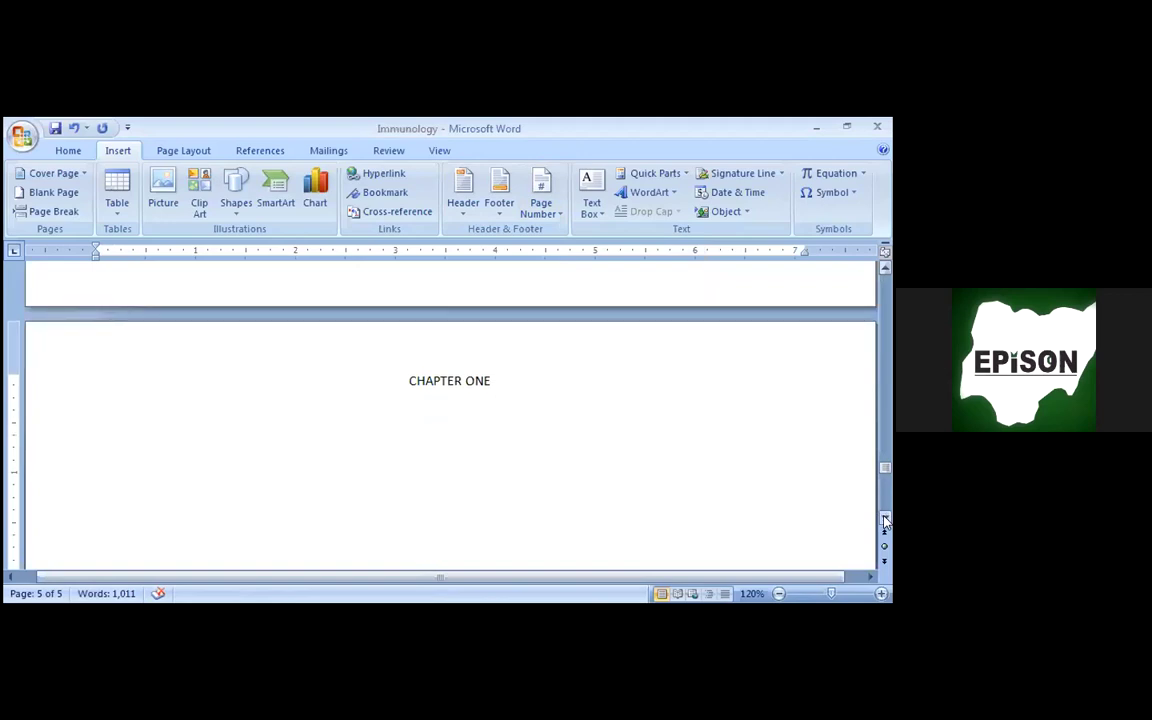
left_click(884, 519)
left_click(884, 519)
left_click(884, 519)
left_click(884, 519)
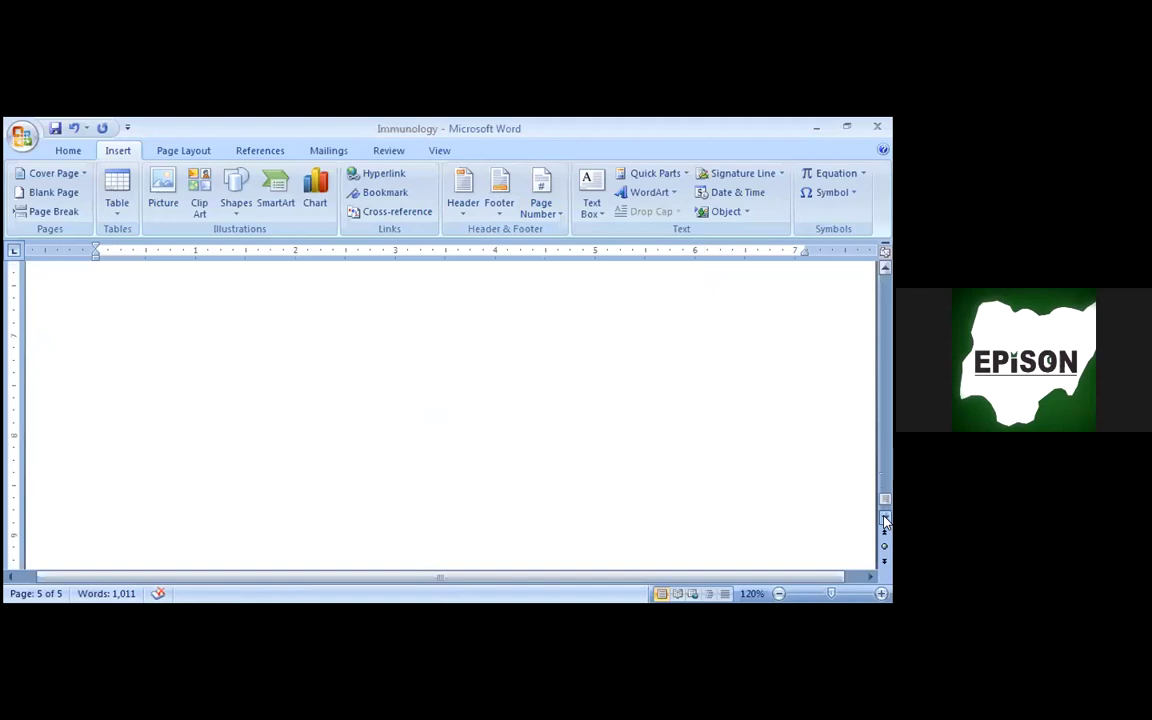
left_click(884, 519)
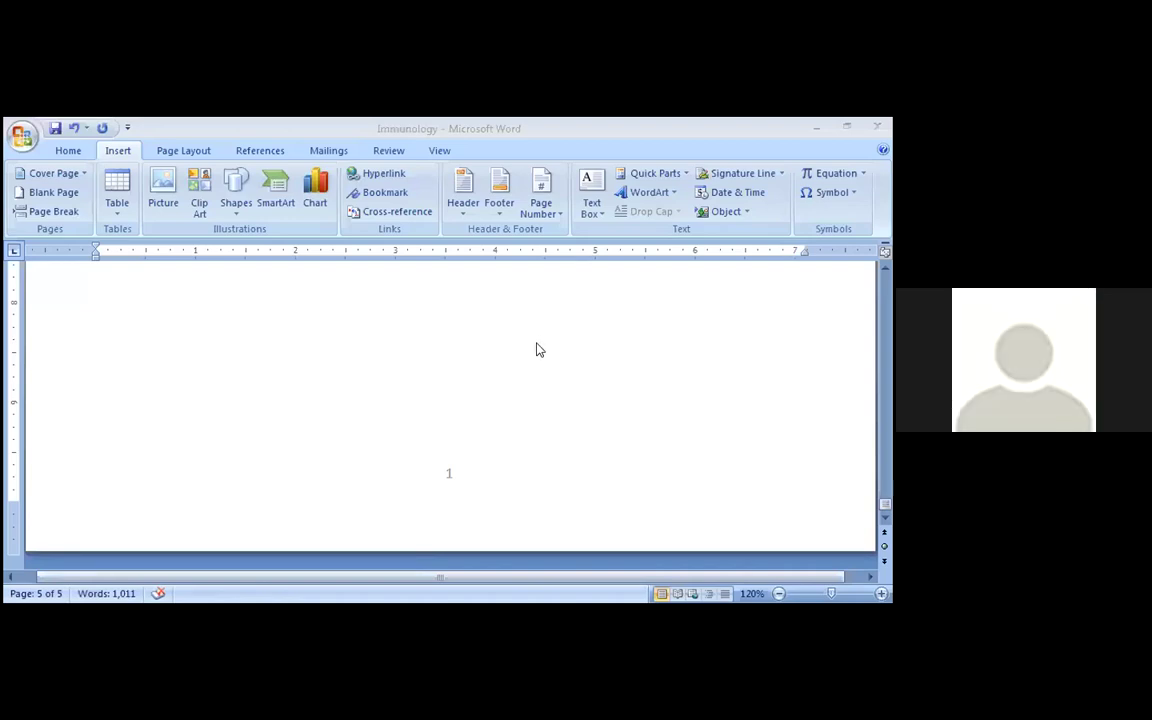
Step: Scroll back up to check page iv and the flowchart, then zoom out to 100%
left_click(886, 314)
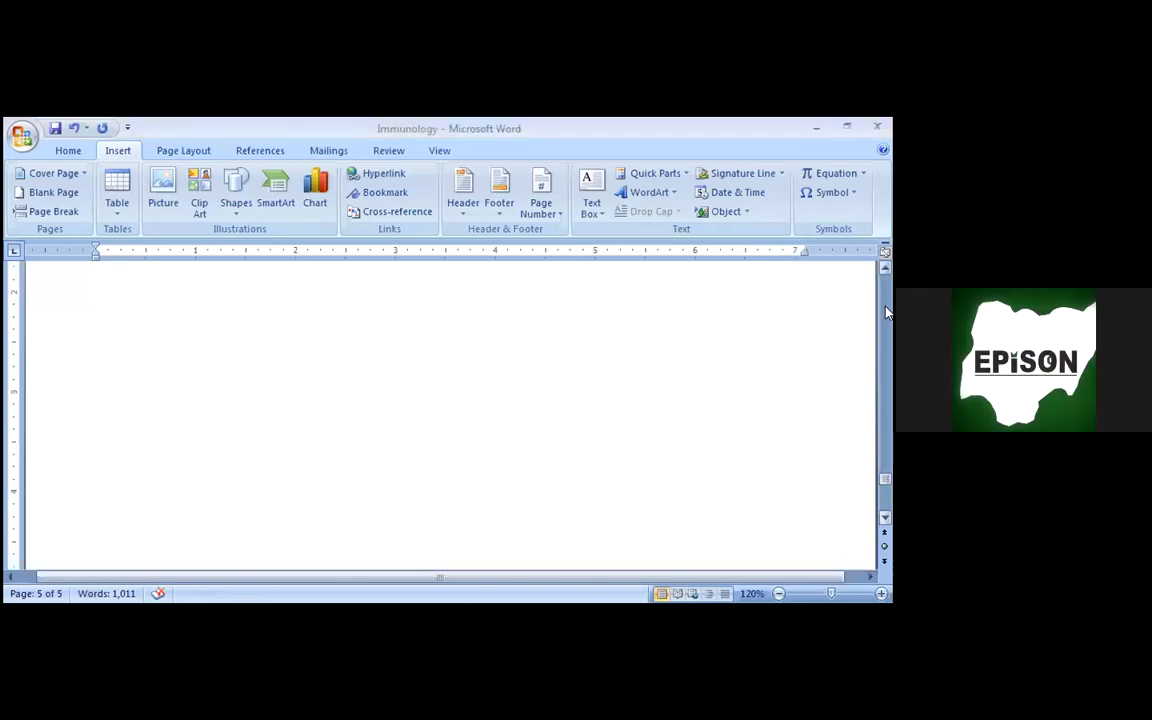
left_click(886, 314)
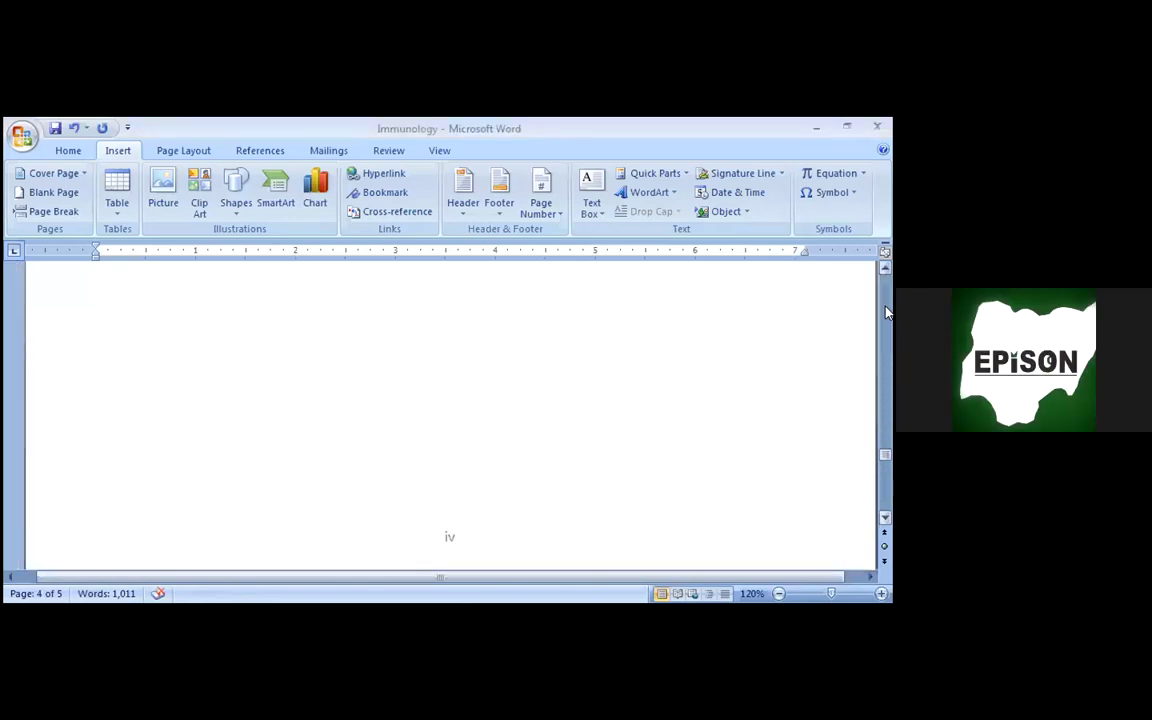
left_click(886, 314)
scroll(890, 464, "up", 5)
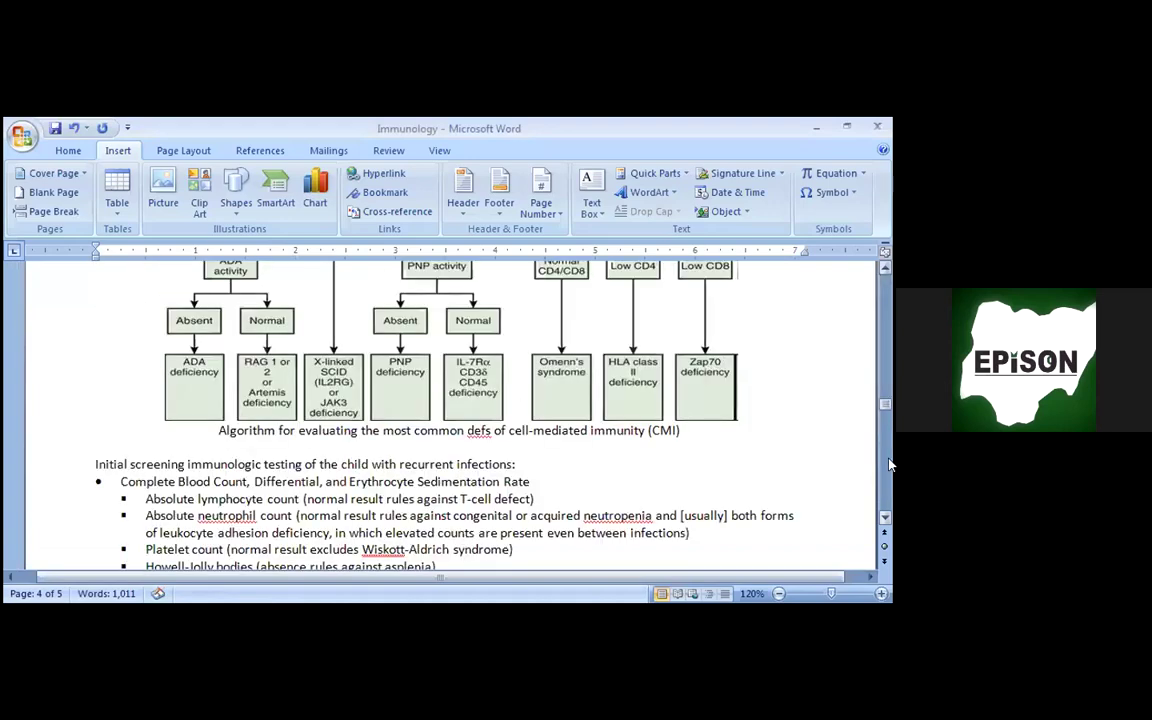
scroll(890, 464, "down", 5)
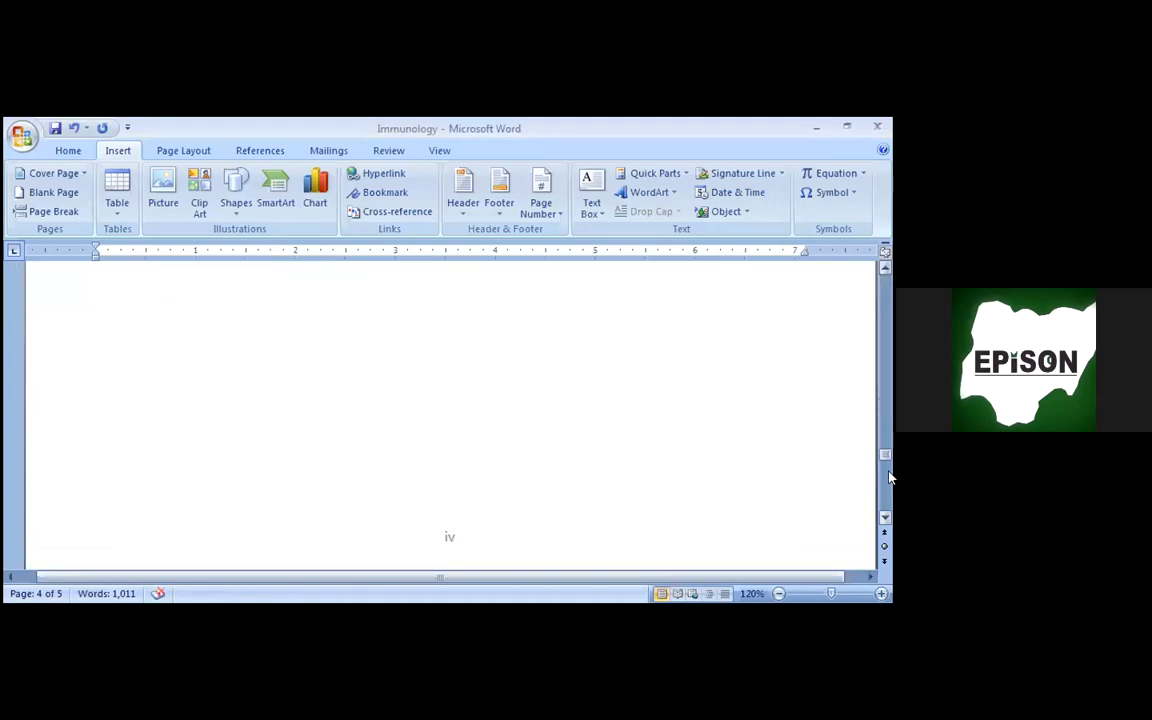
scroll(890, 477, "down", 3)
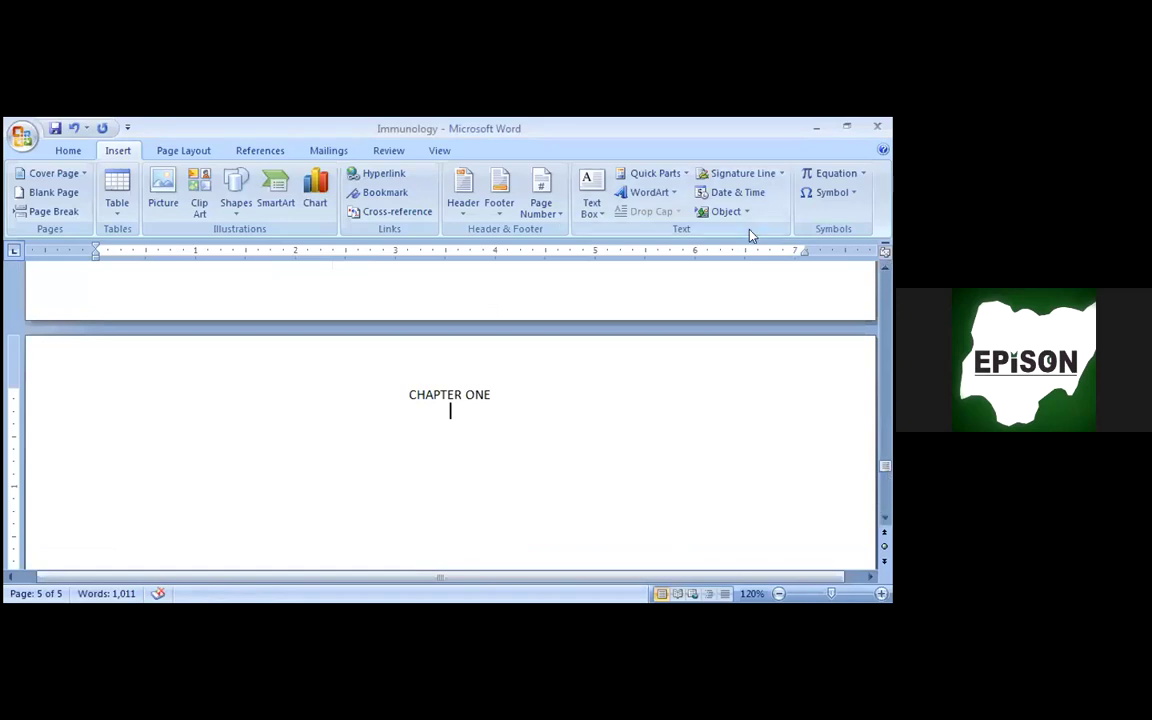
left_click(779, 595)
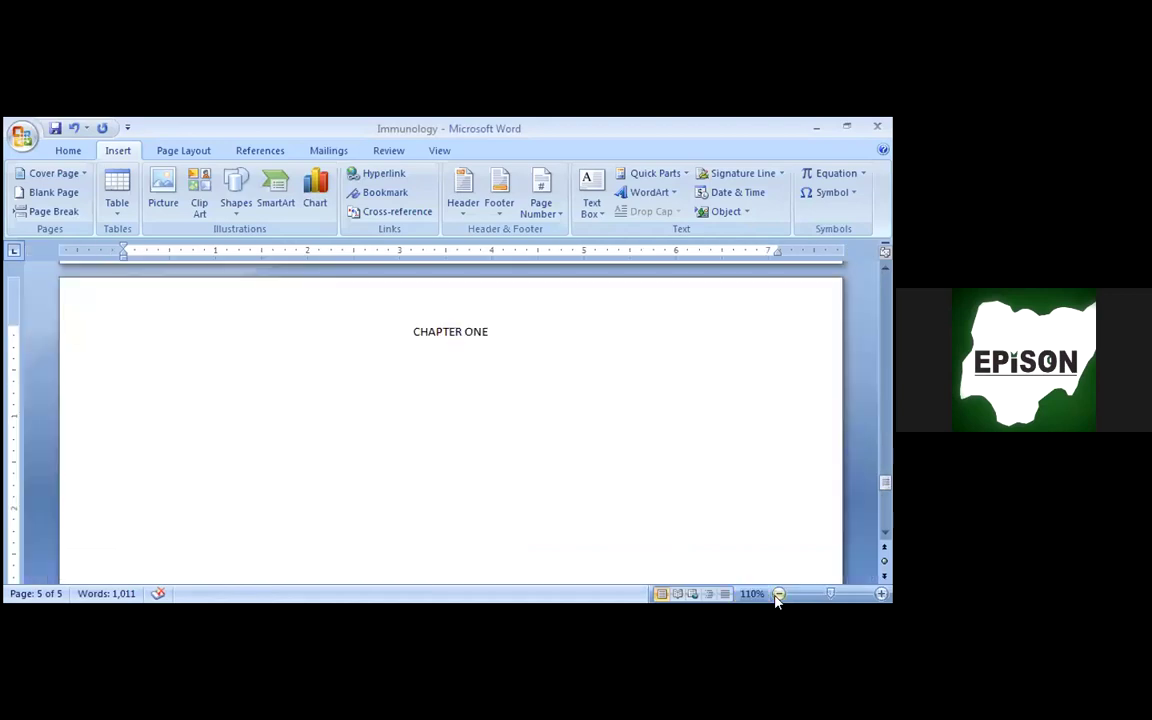
left_click(779, 595)
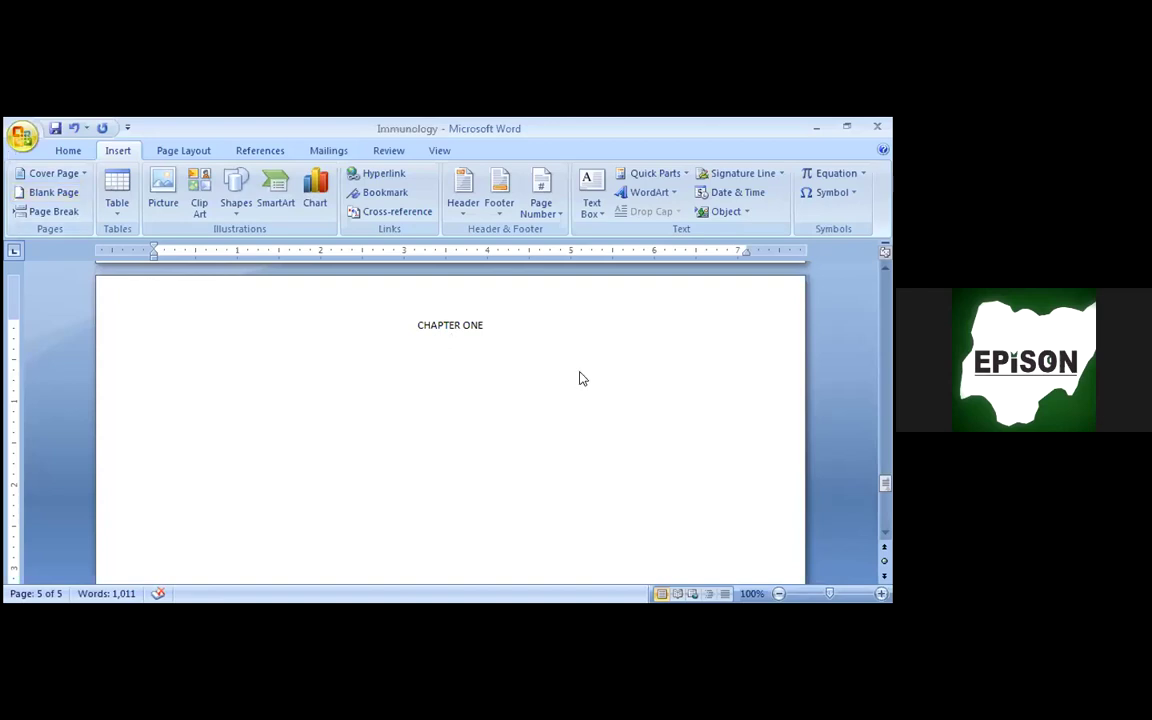
Step: Close the Office menu and preview Page Layout's Orientation and Columns choices without changing anything
key("alt+f")
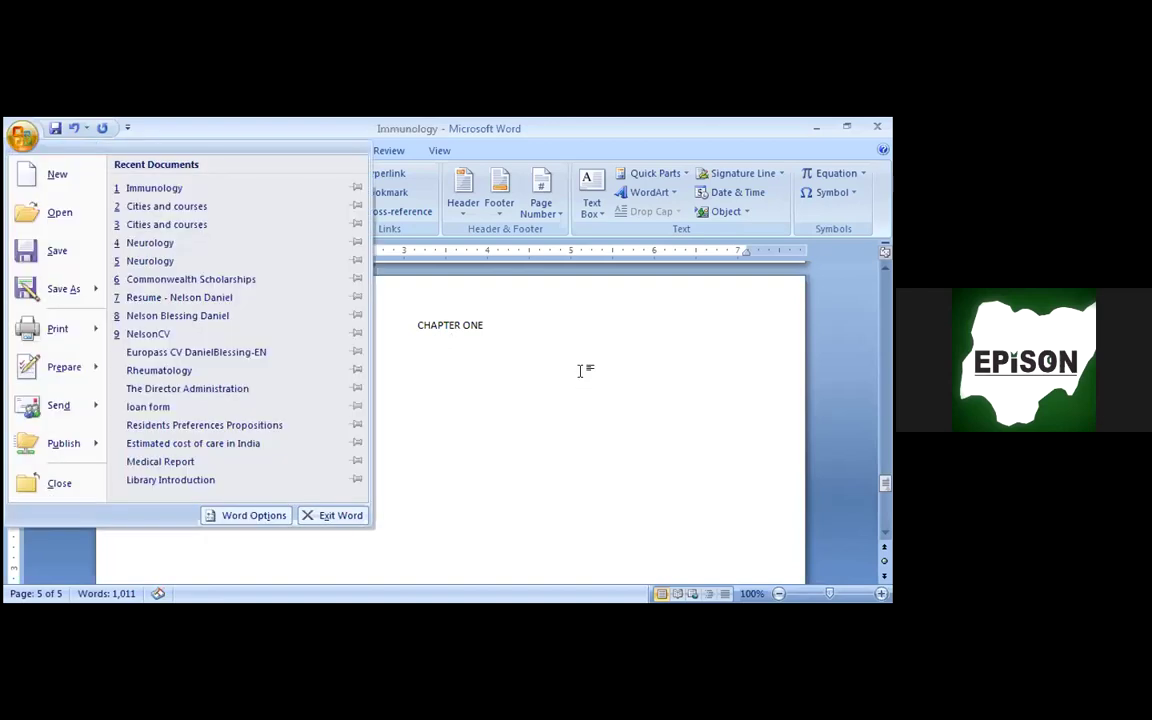
left_click(580, 371)
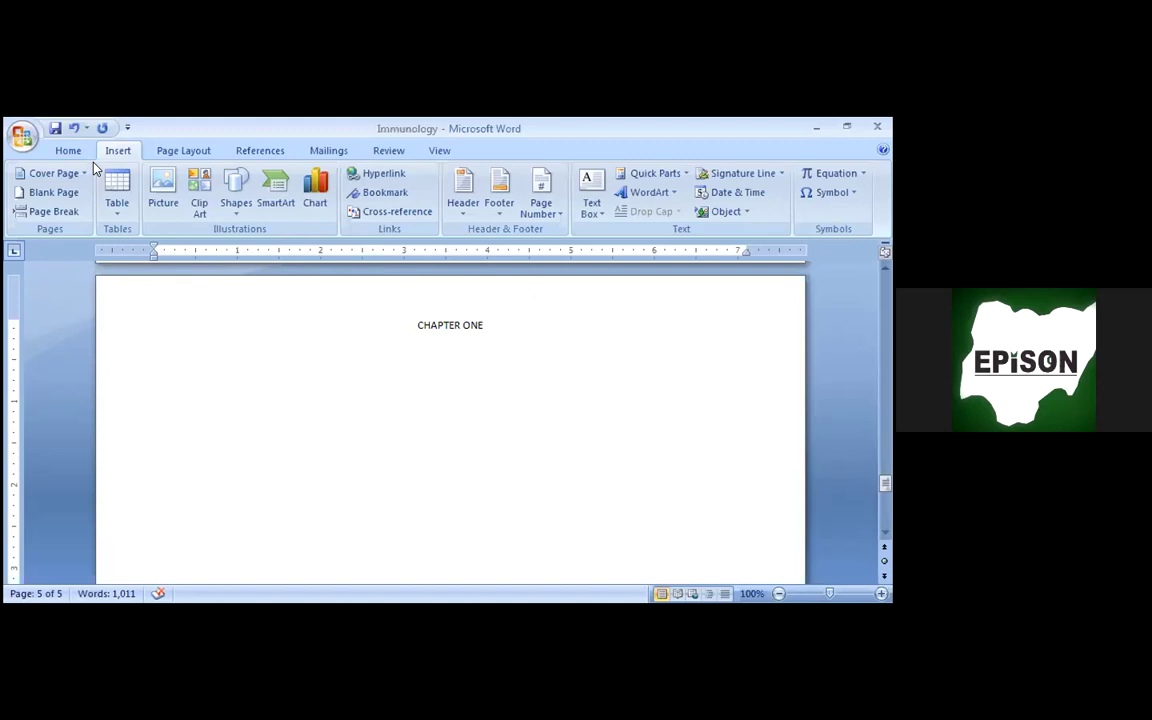
left_click(190, 157)
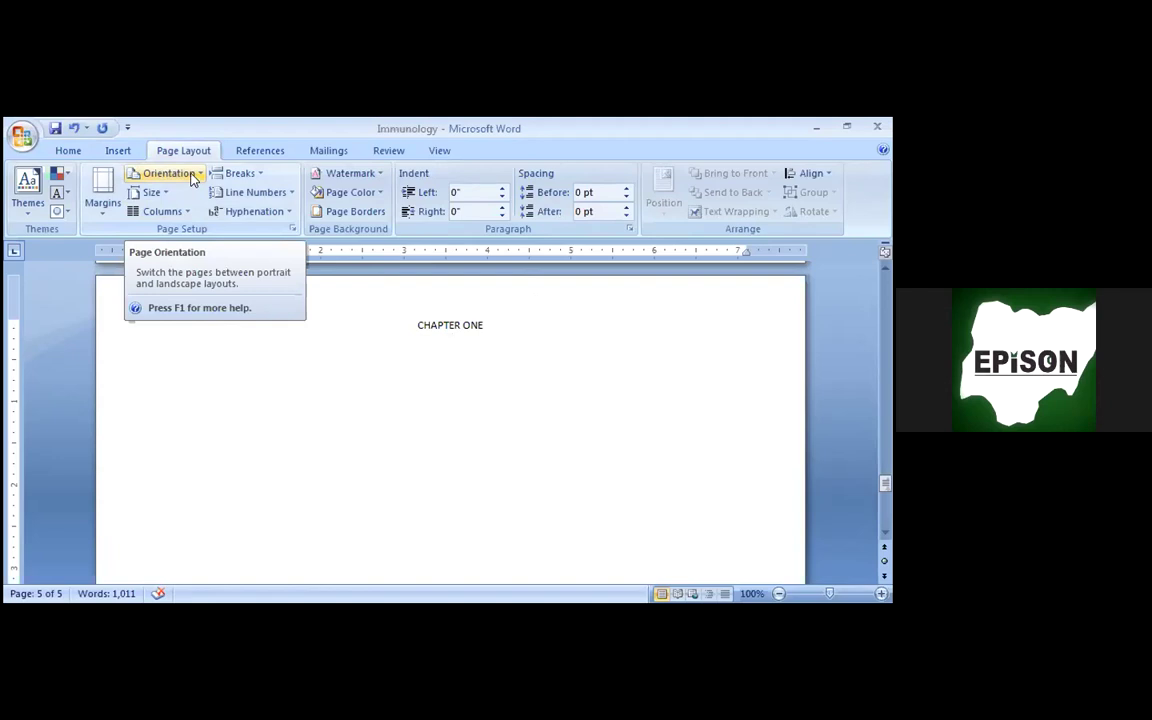
left_click(194, 178)
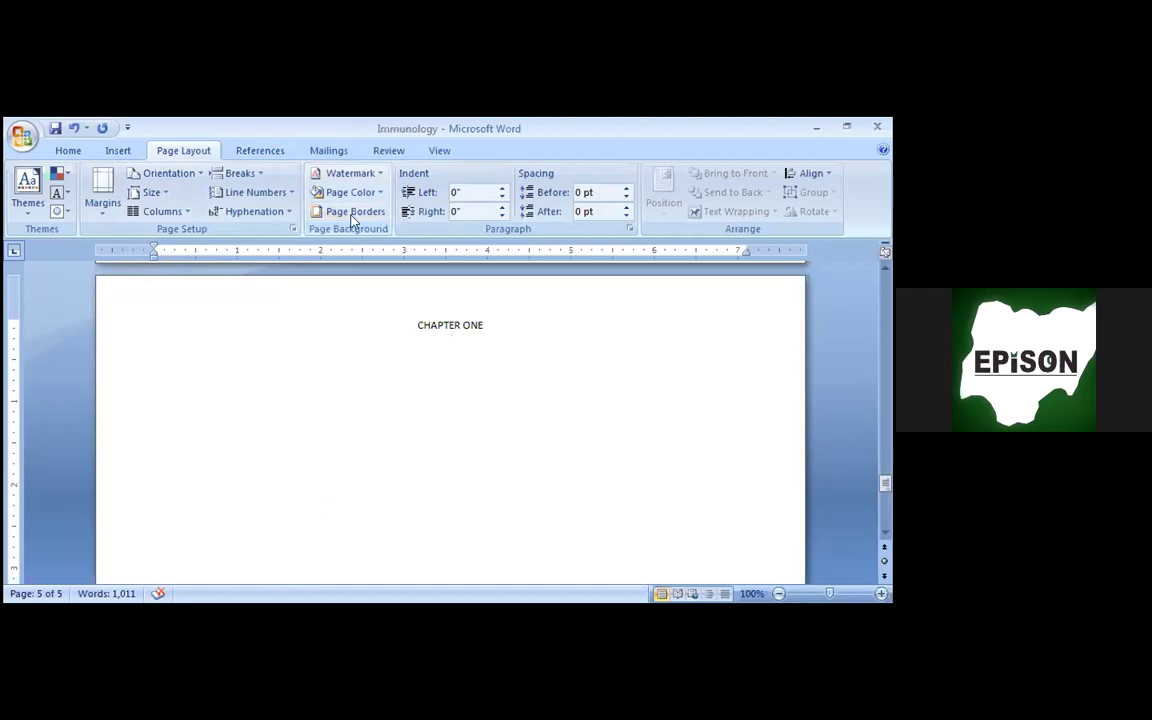
left_click(184, 215)
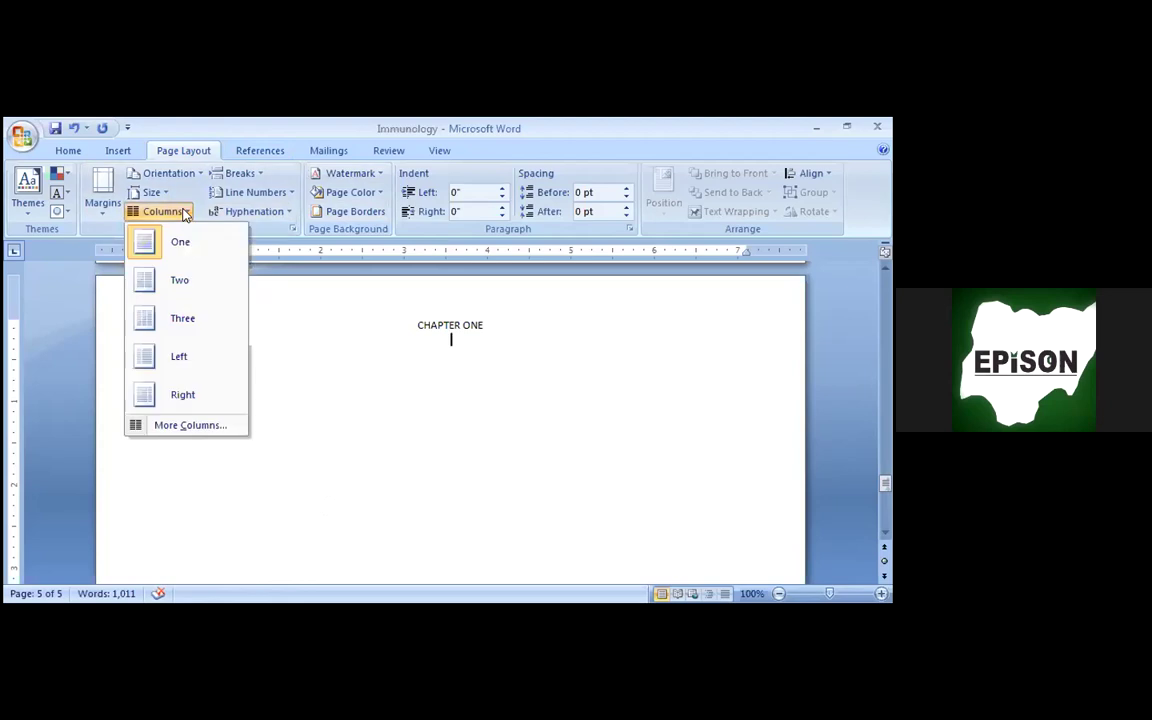
left_click(265, 219)
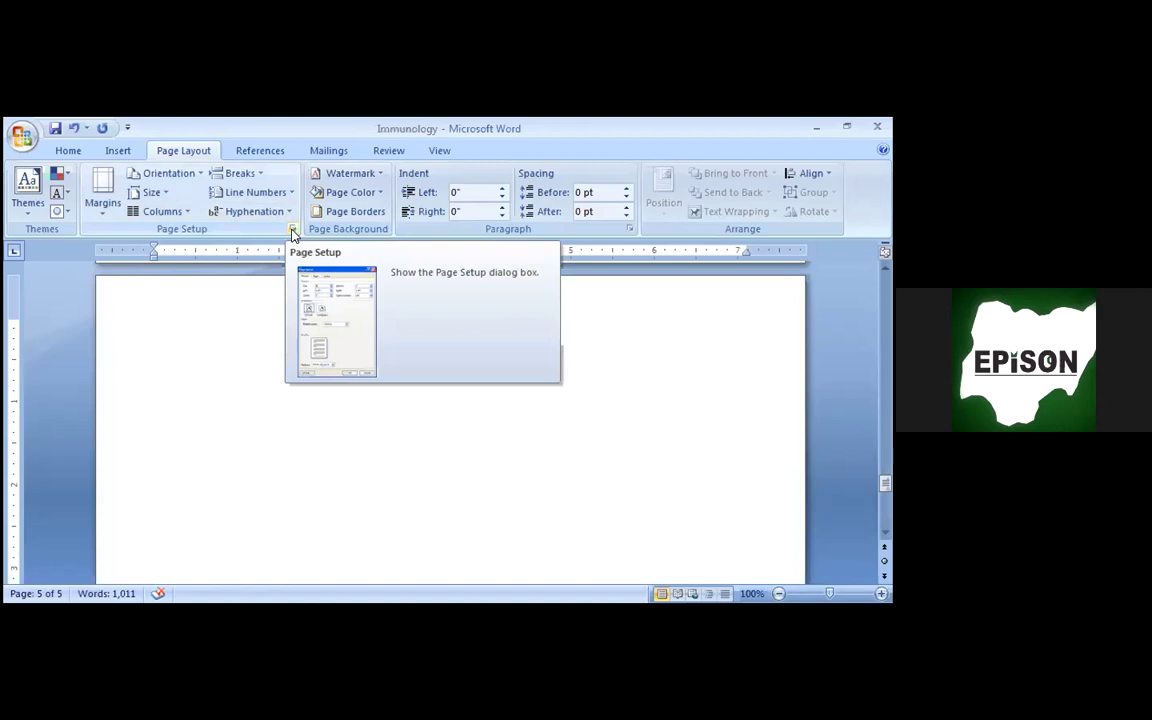
Step: In Page Setup, choose Landscape orientation applied to This section only
left_click(293, 231)
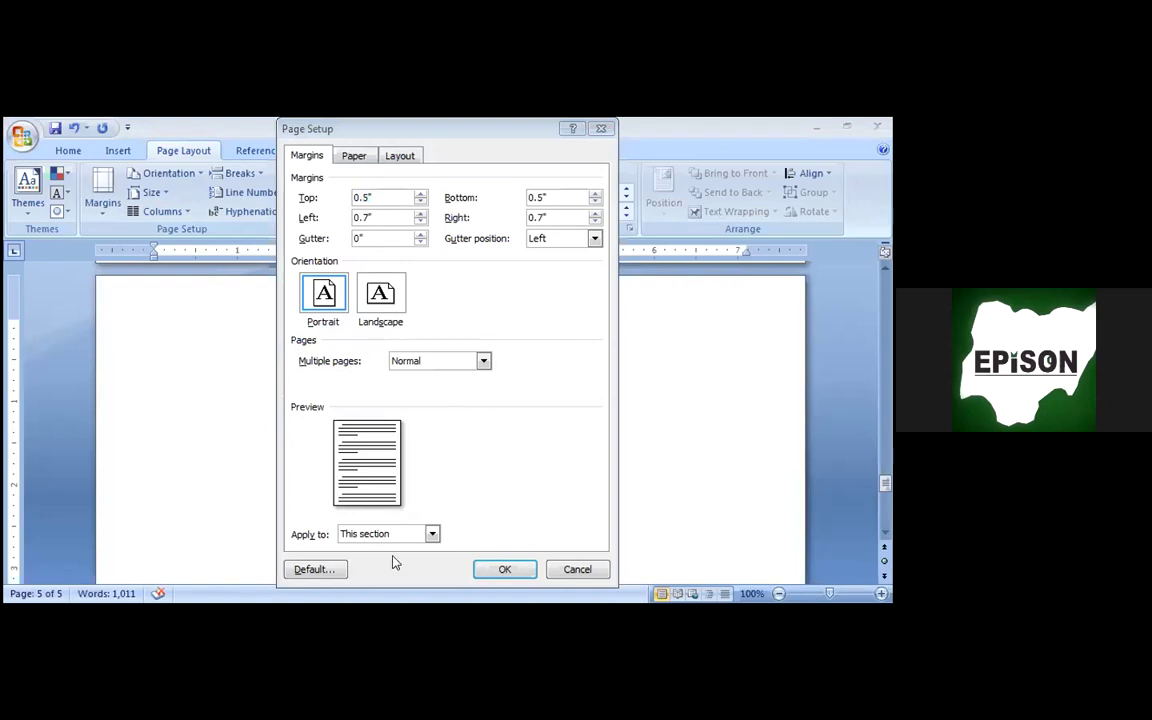
key("alt+s")
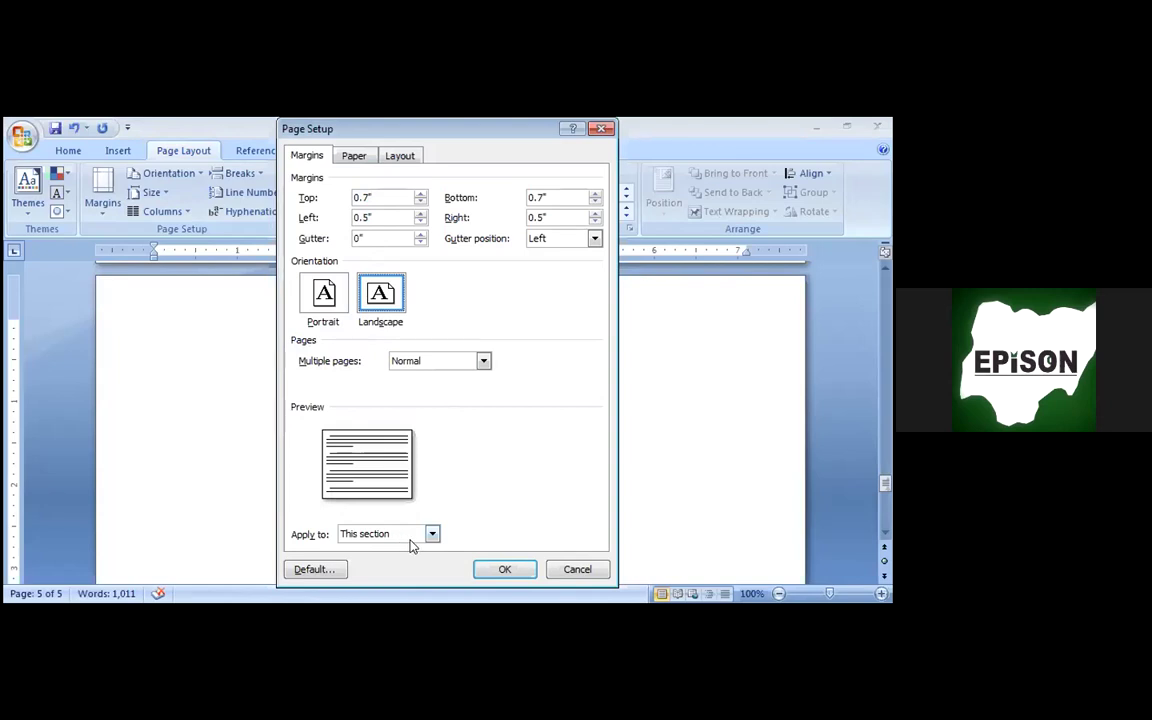
left_click(410, 540)
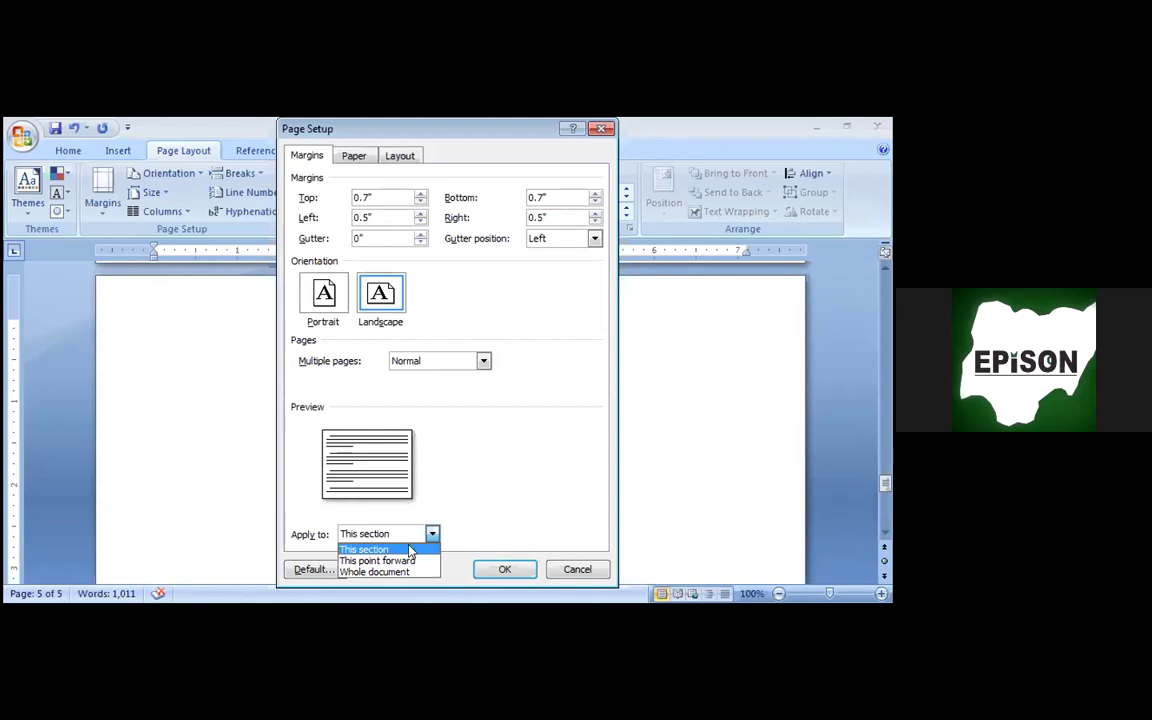
left_click(503, 571)
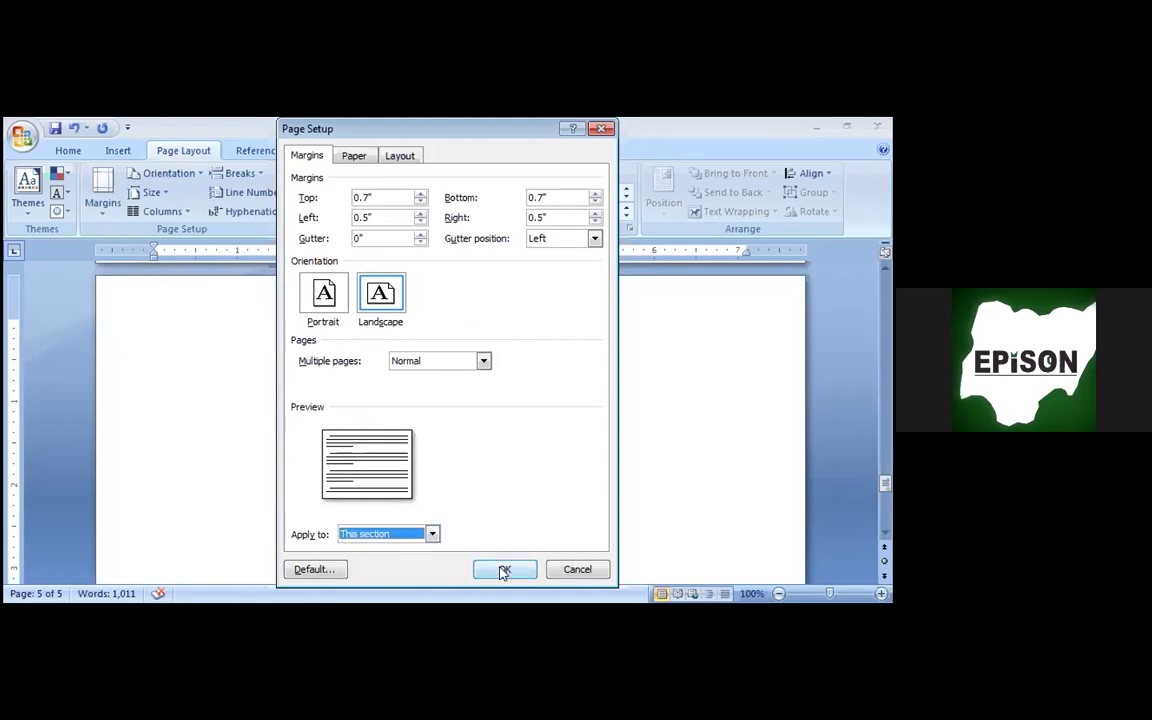
left_click(503, 571)
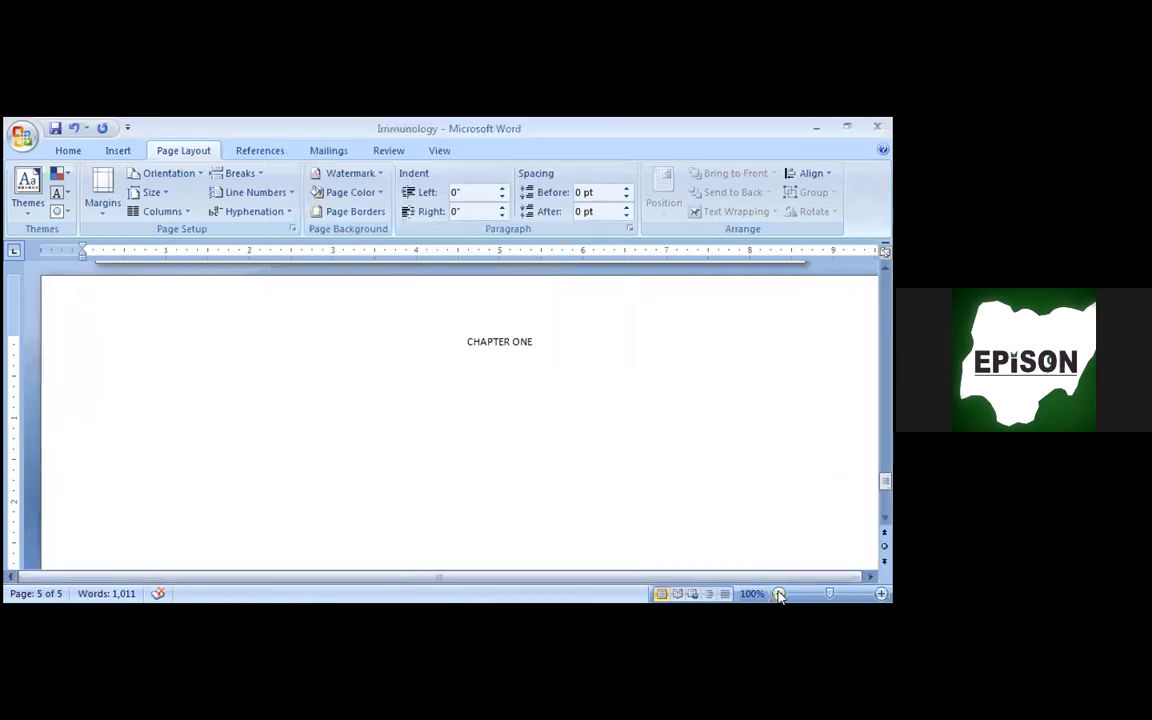
left_click(779, 594)
scroll(851, 318, "down", 4)
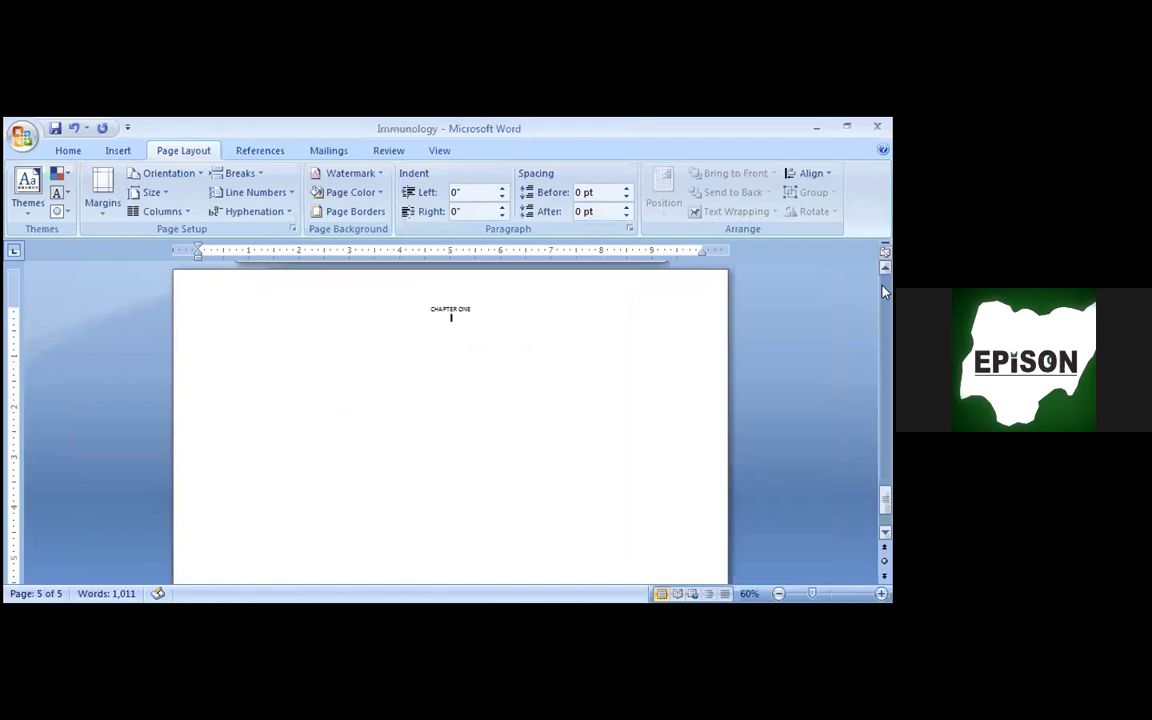
scroll(880, 470, "up", 1)
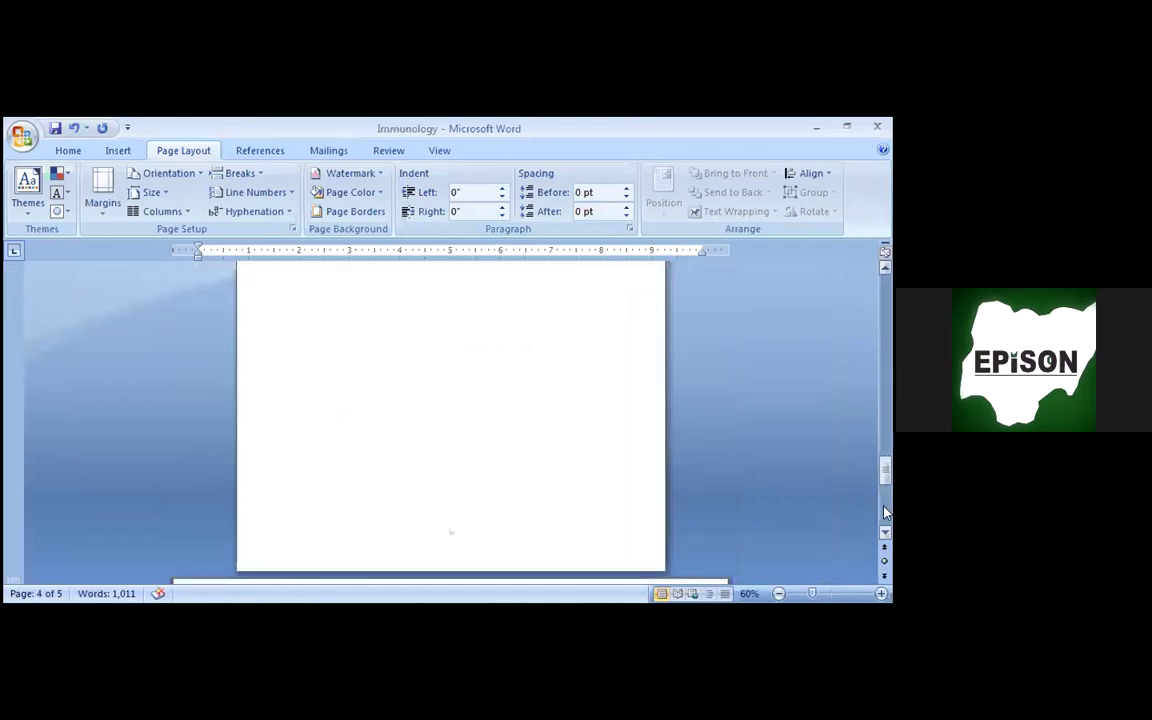
left_click(883, 272)
left_click(883, 272)
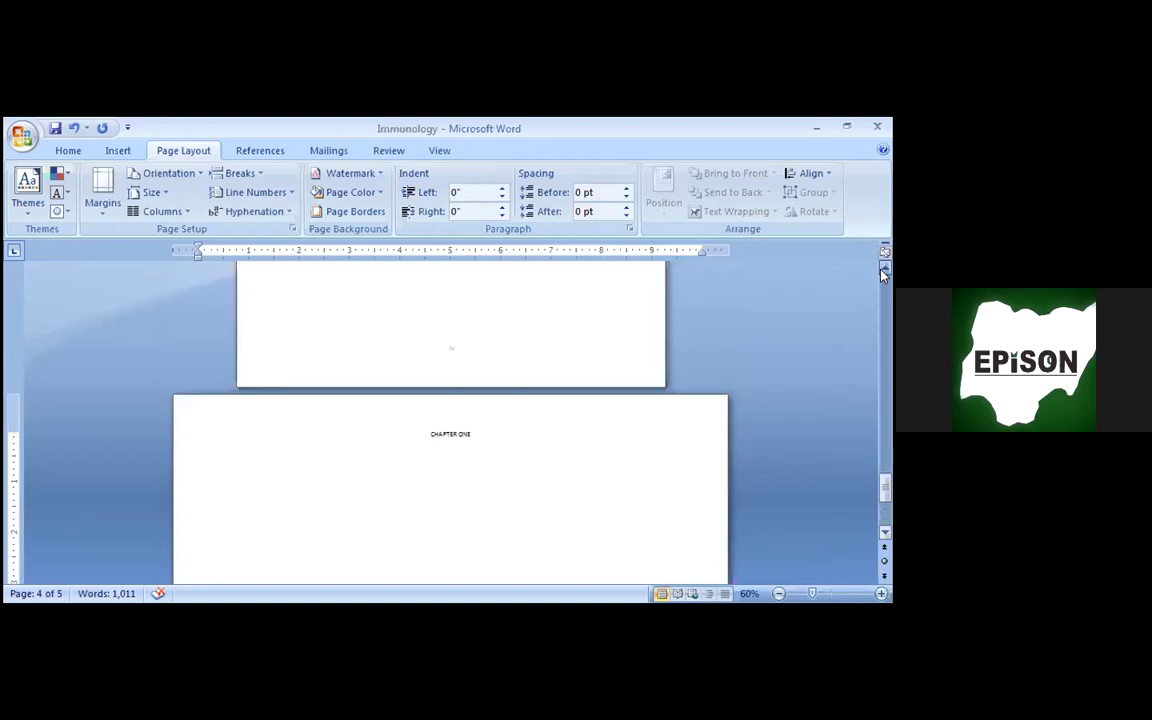
left_click(883, 272)
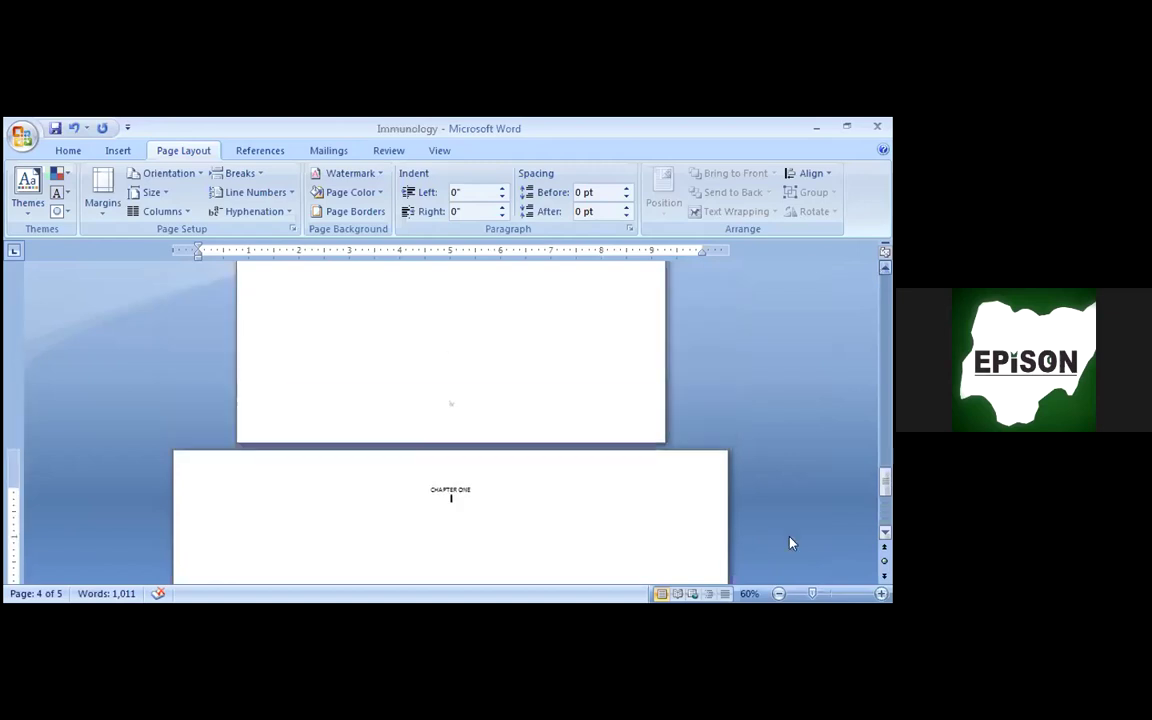
left_click(881, 594)
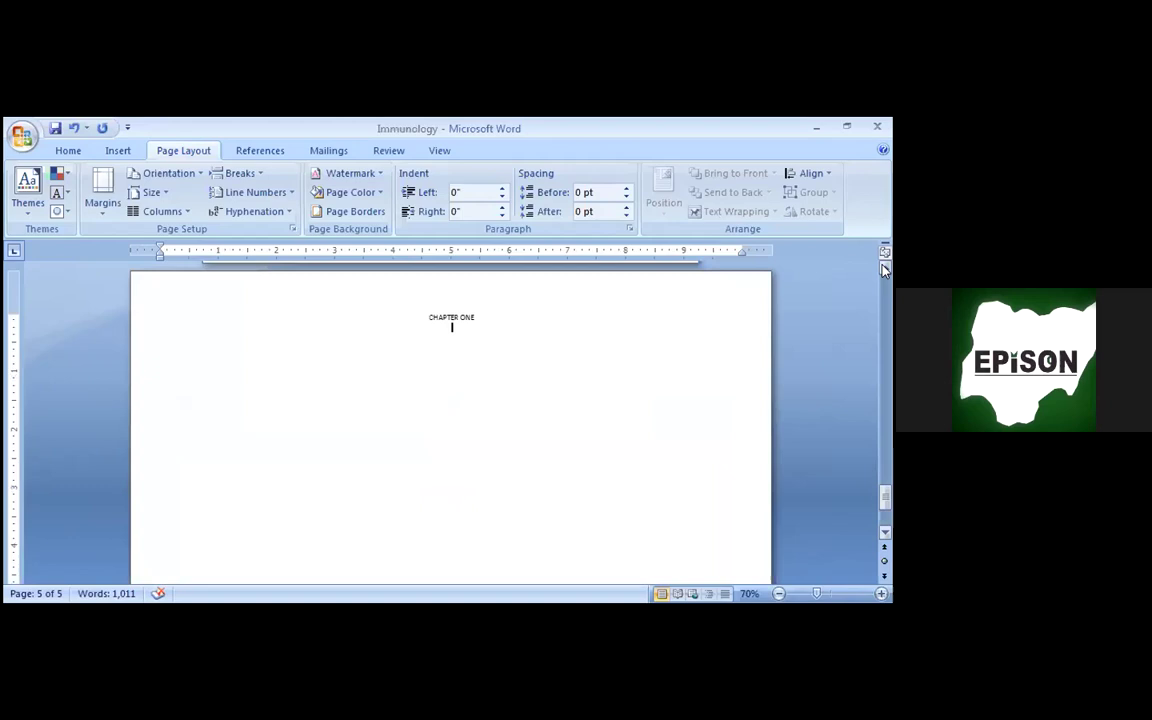
left_click(883, 268)
left_click(883, 268)
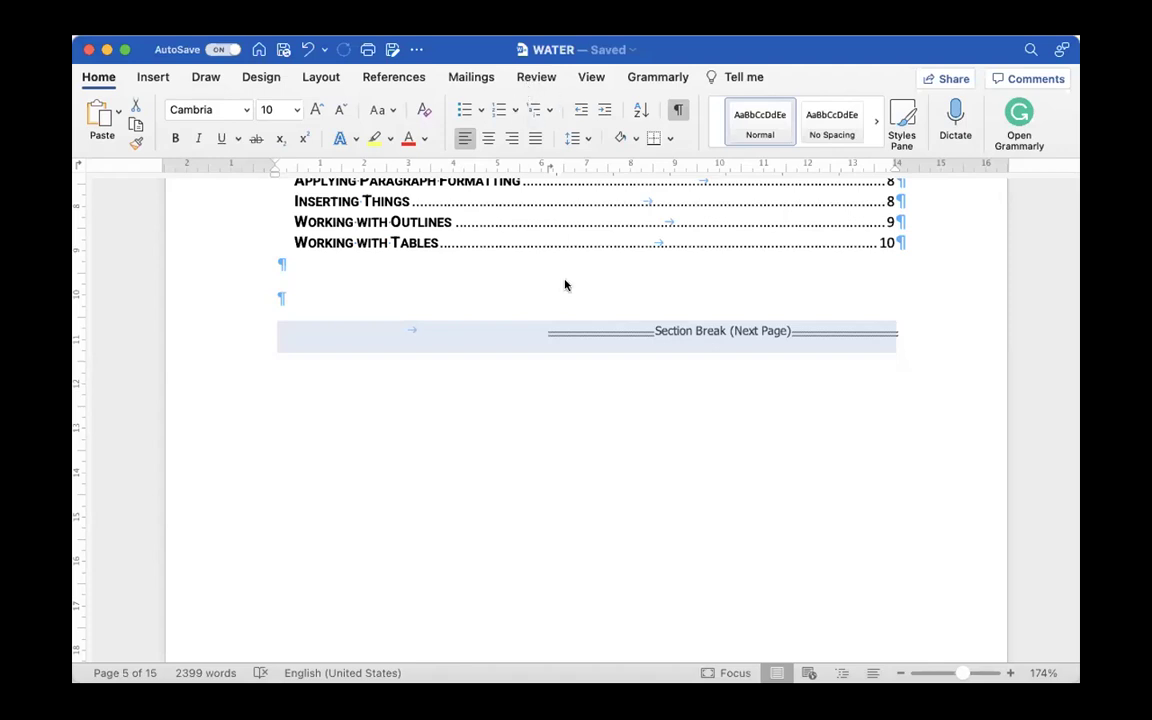
left_click(417, 281)
left_click(393, 224)
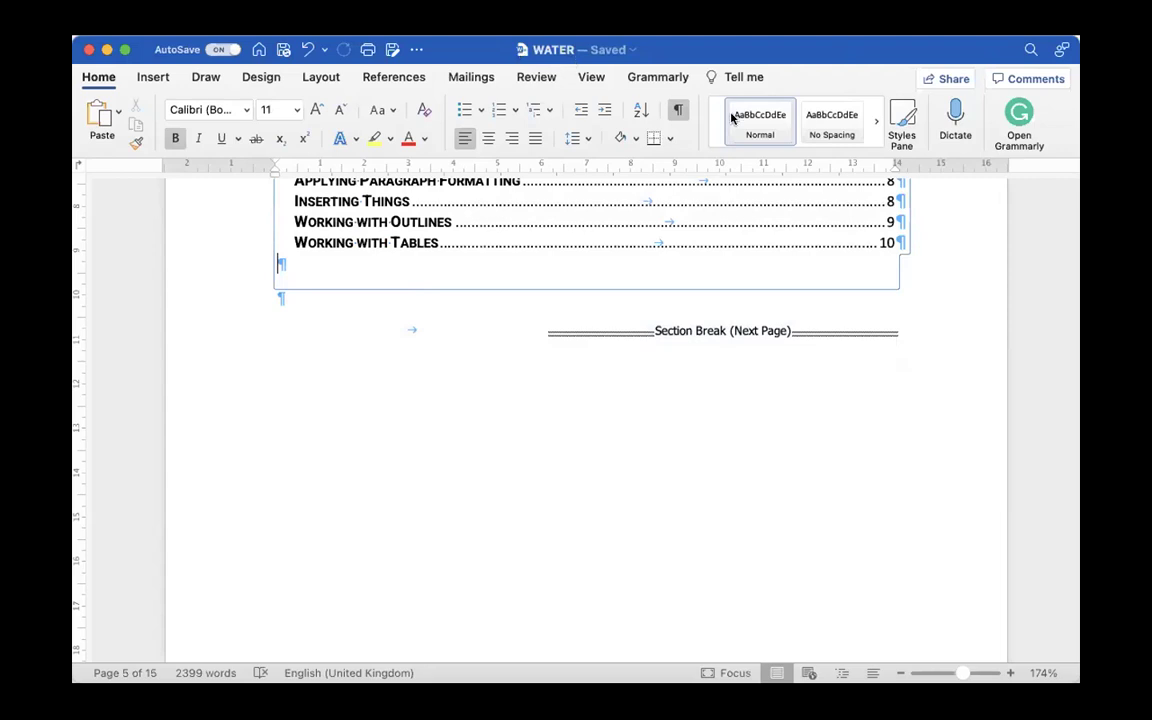
left_click(88, 79)
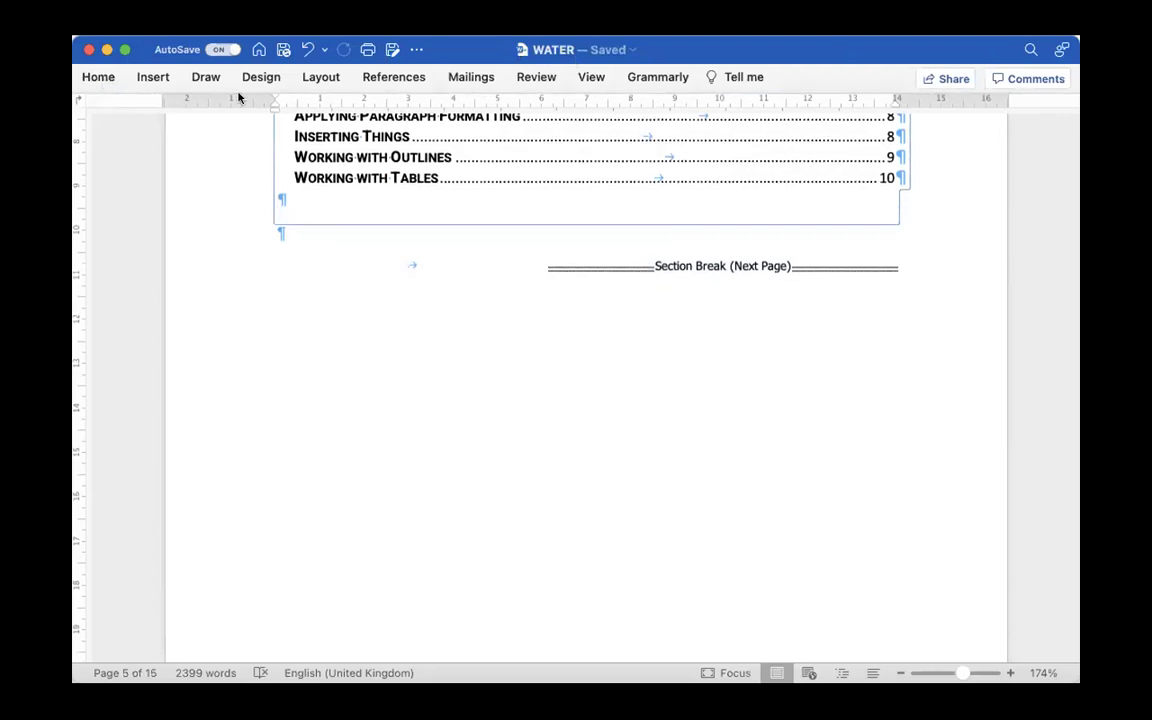
left_click(95, 79)
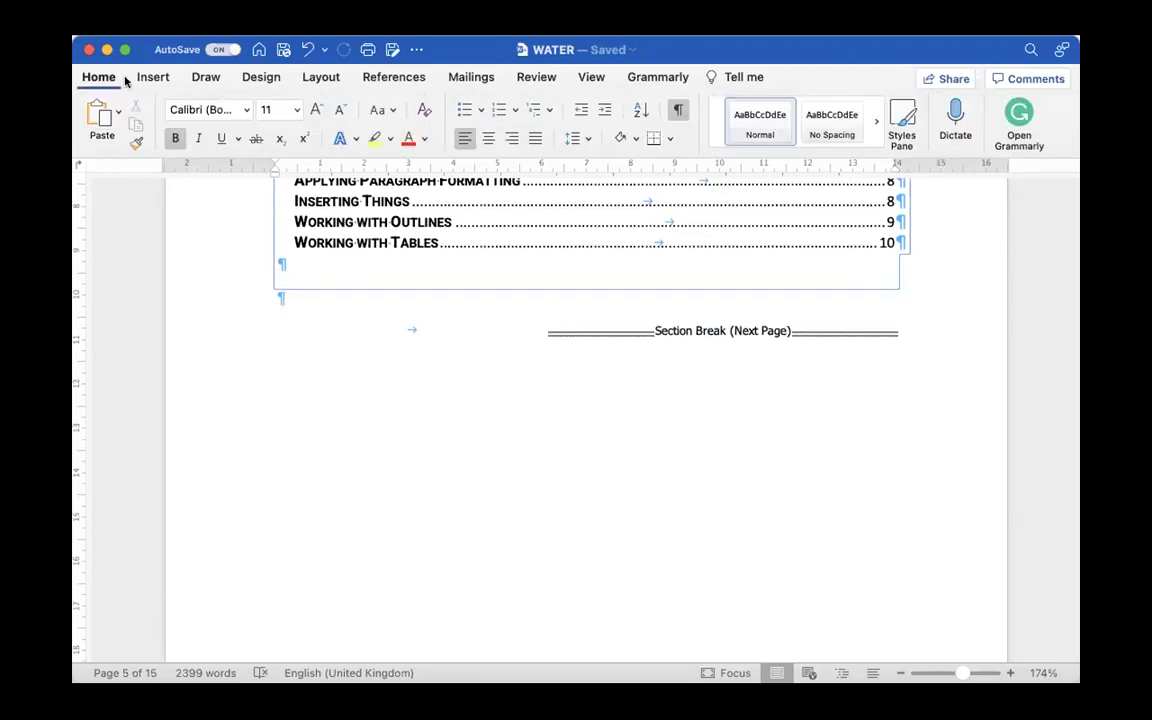
left_click(678, 111)
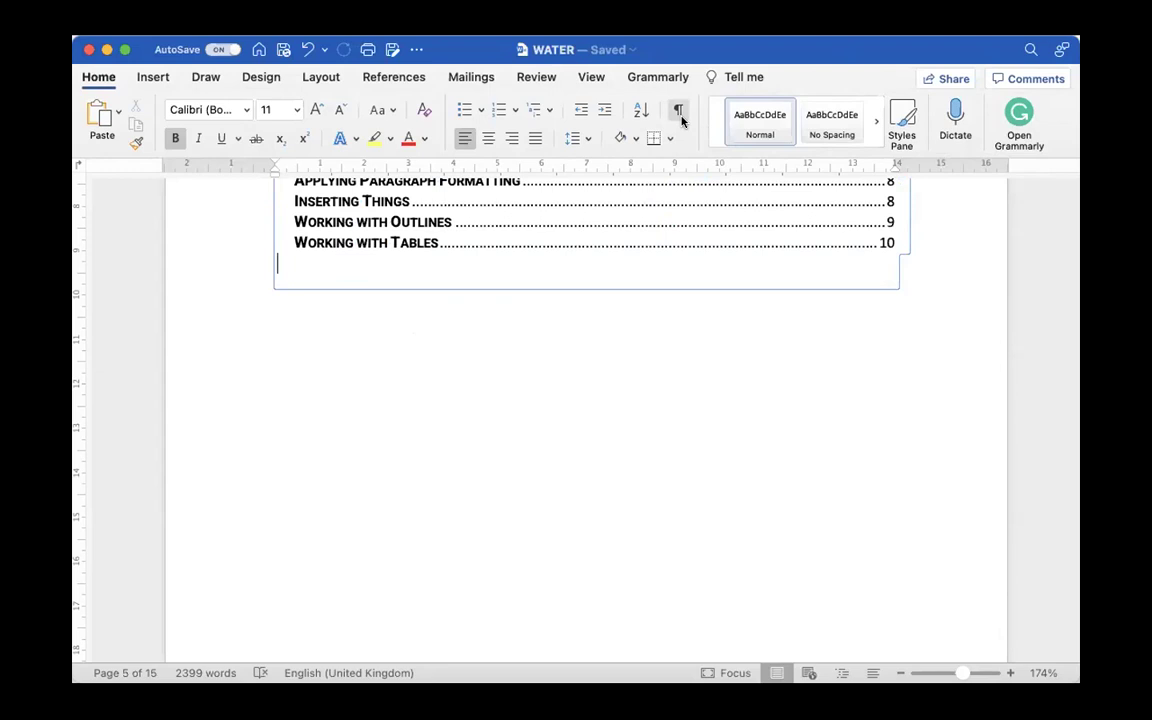
left_click(678, 111)
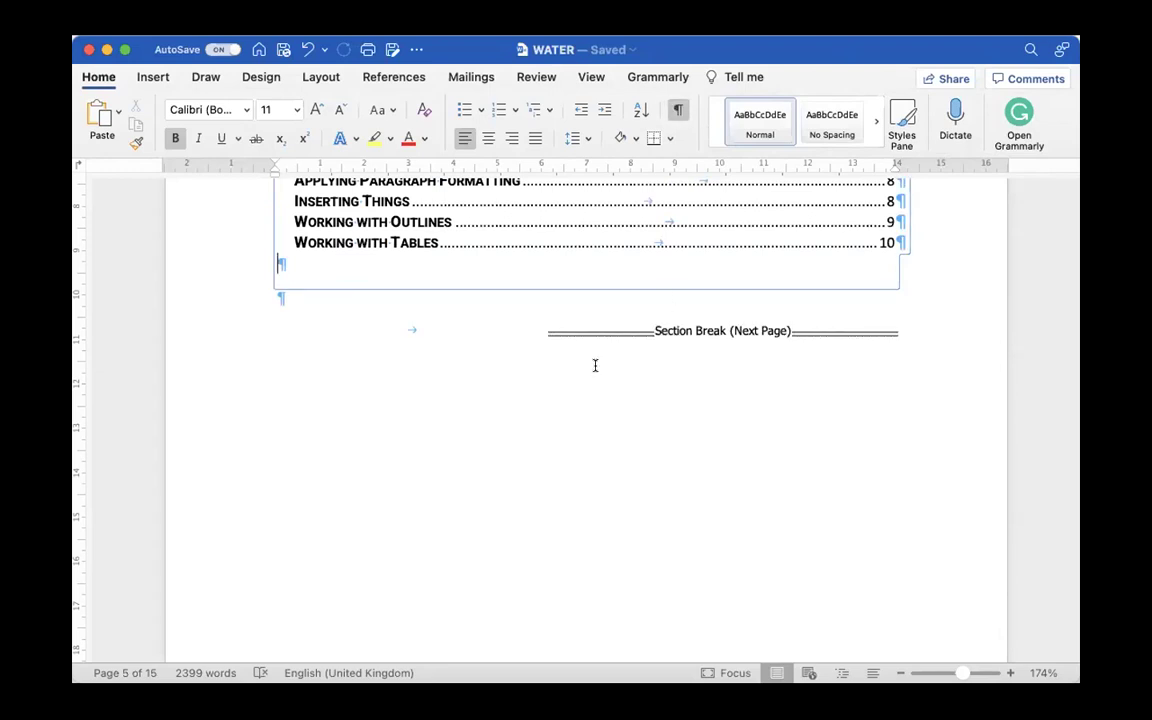
Step: Select the section break after the table of contents and hide the formatting marks
scroll(595, 366, "down", 10)
scroll(595, 366, "down", 4)
scroll(597, 375, "up", 10)
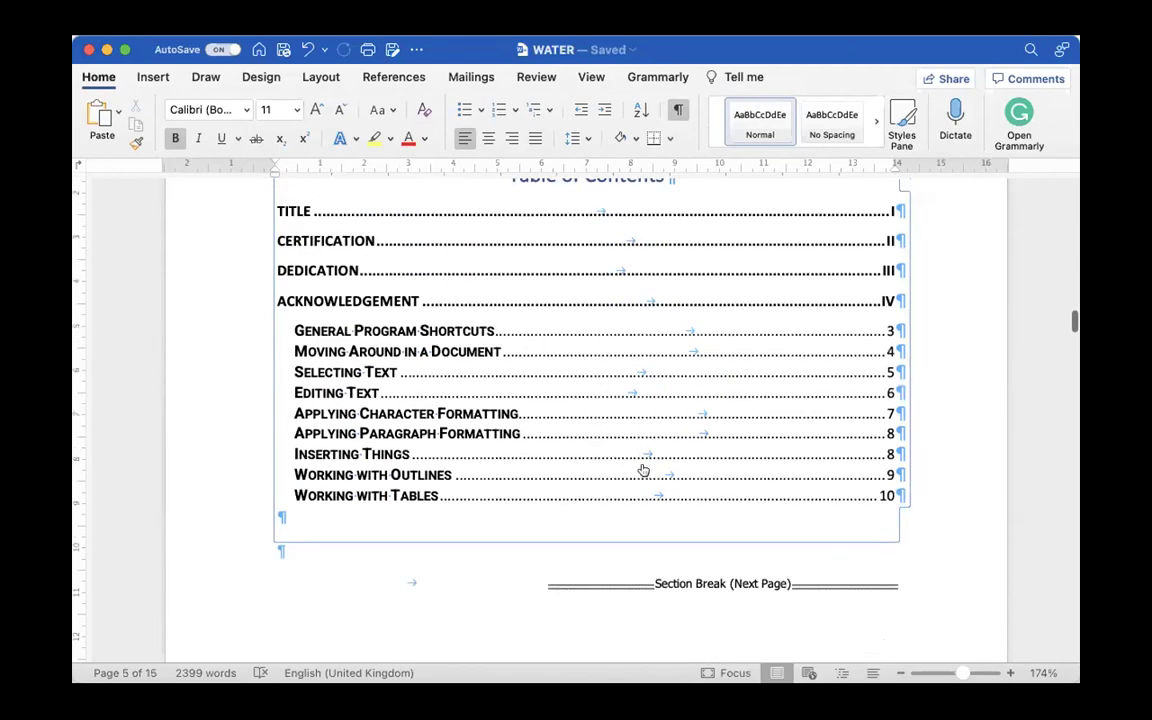
scroll(733, 578, "up", 8)
scroll(734, 578, "up", 15)
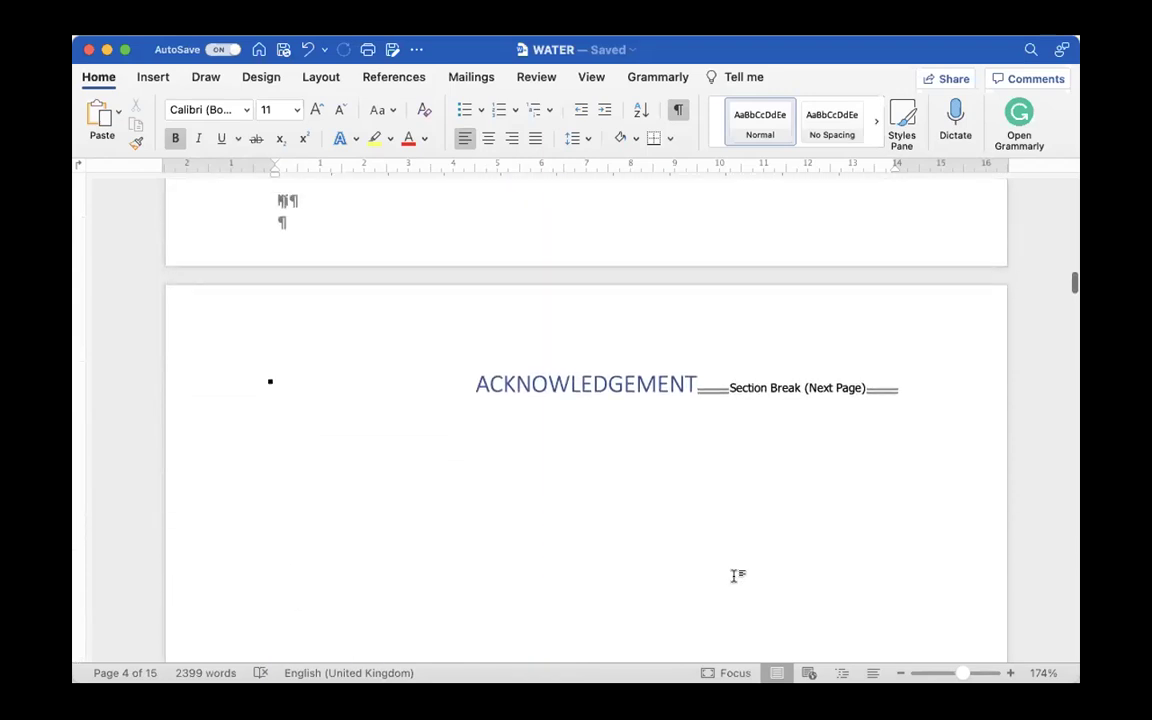
scroll(734, 576, "up", 8)
scroll(734, 576, "down", 20)
scroll(734, 578, "up", 6)
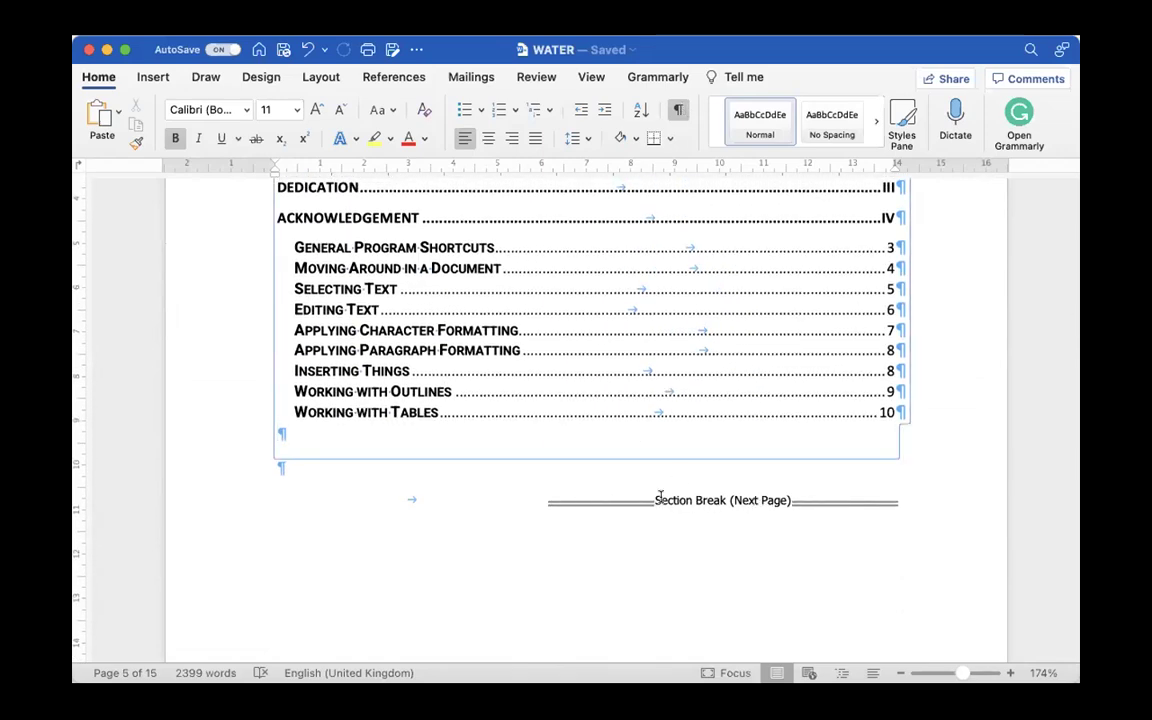
left_click(255, 510)
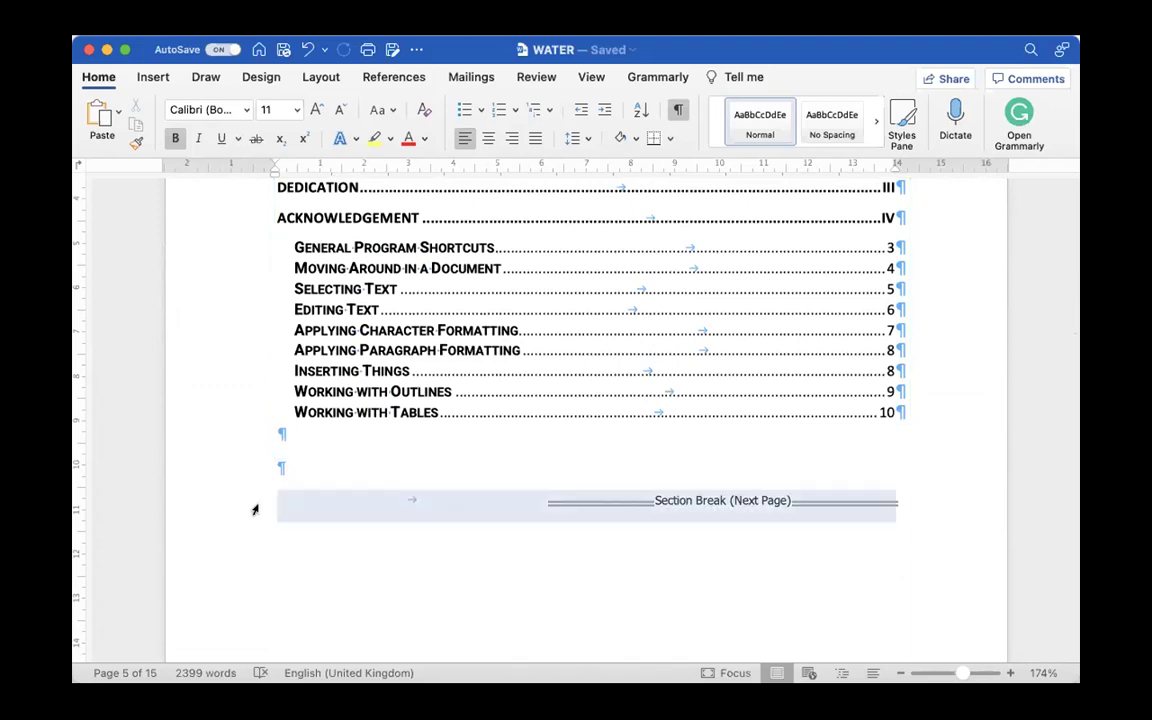
left_click(675, 115)
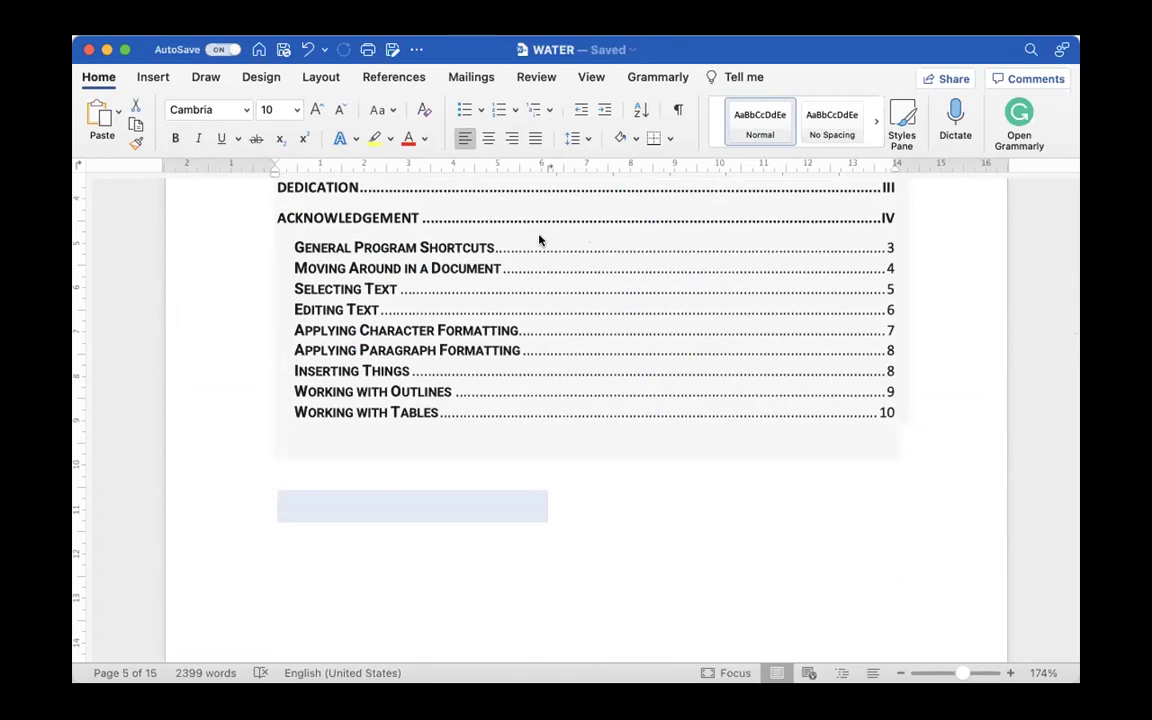
Step: Place the insertion point in the Chapter 2 text on page 6
left_click(512, 447)
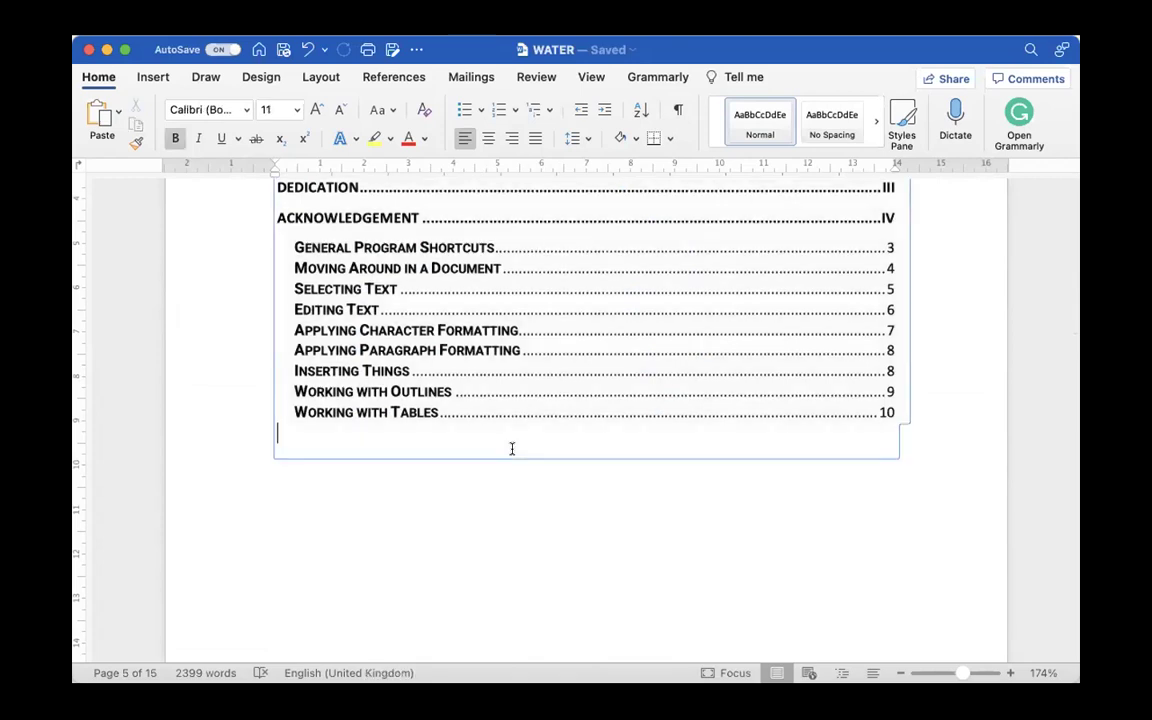
scroll(512, 448, "up", 5)
scroll(512, 448, "up", 5)
scroll(512, 448, "down", 10)
scroll(512, 448, "down", 10)
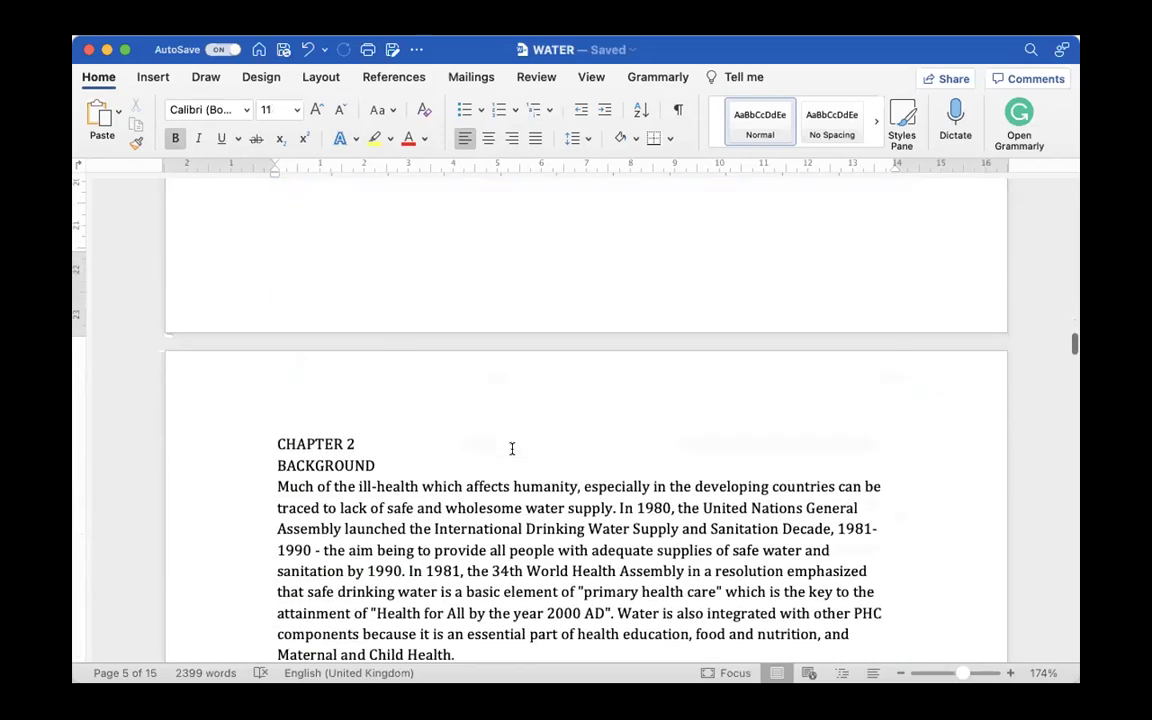
left_click(512, 447)
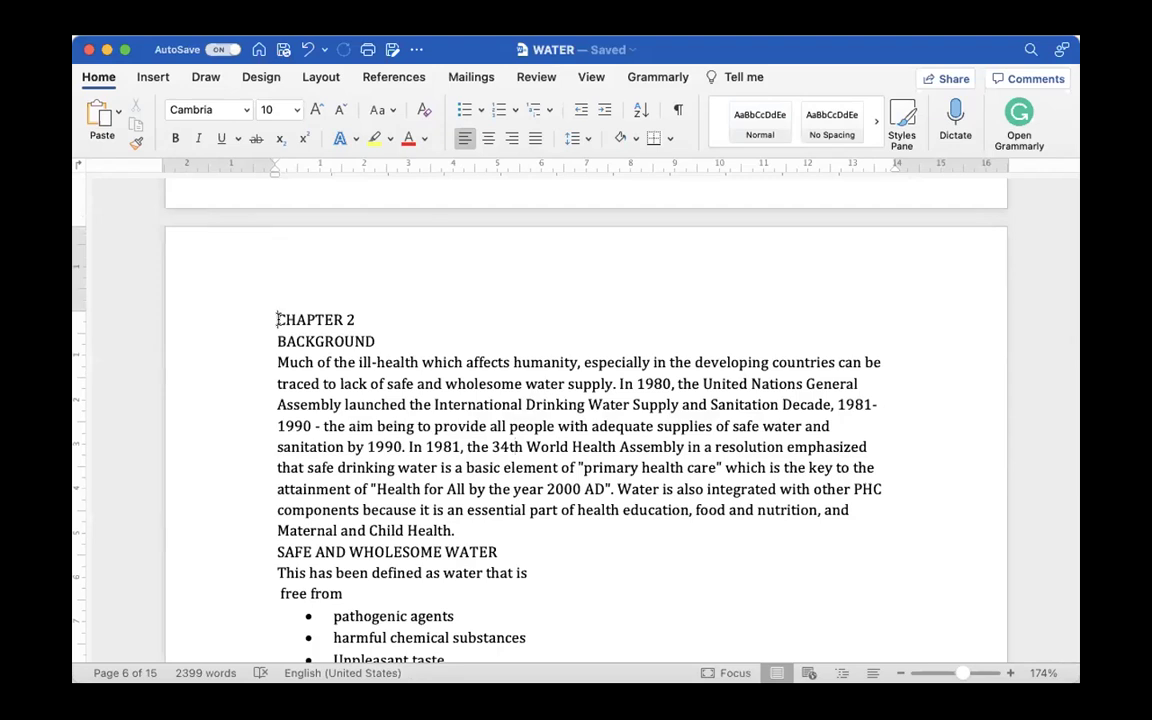
scroll(278, 325, "up", 10)
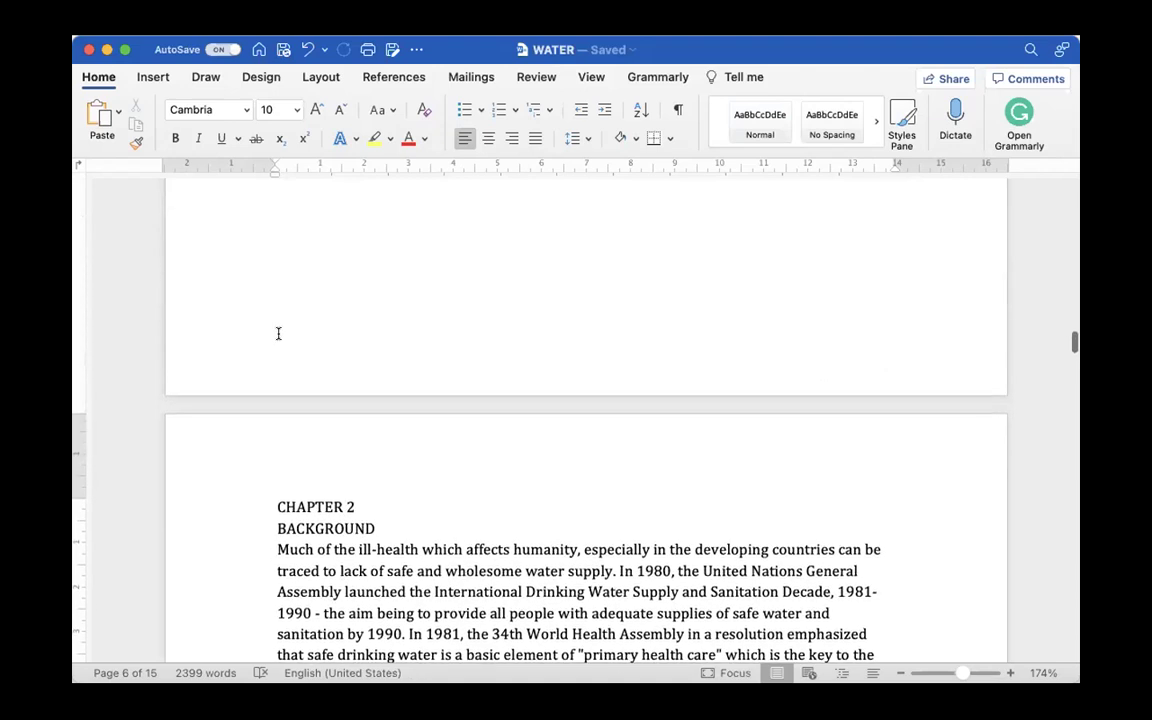
Step: Show formatting marks again and place the cursor before the 'industrial and trade wastes' bullet
left_click(684, 108)
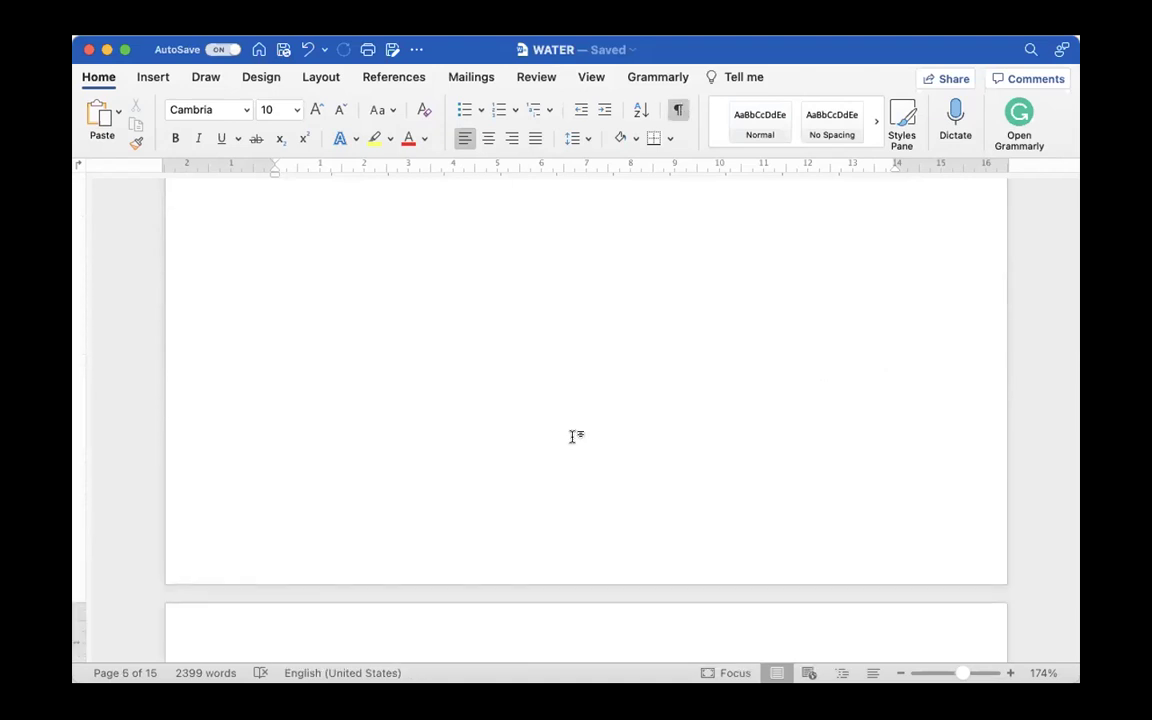
scroll(573, 435, "up", 5)
scroll(573, 435, "down", 15)
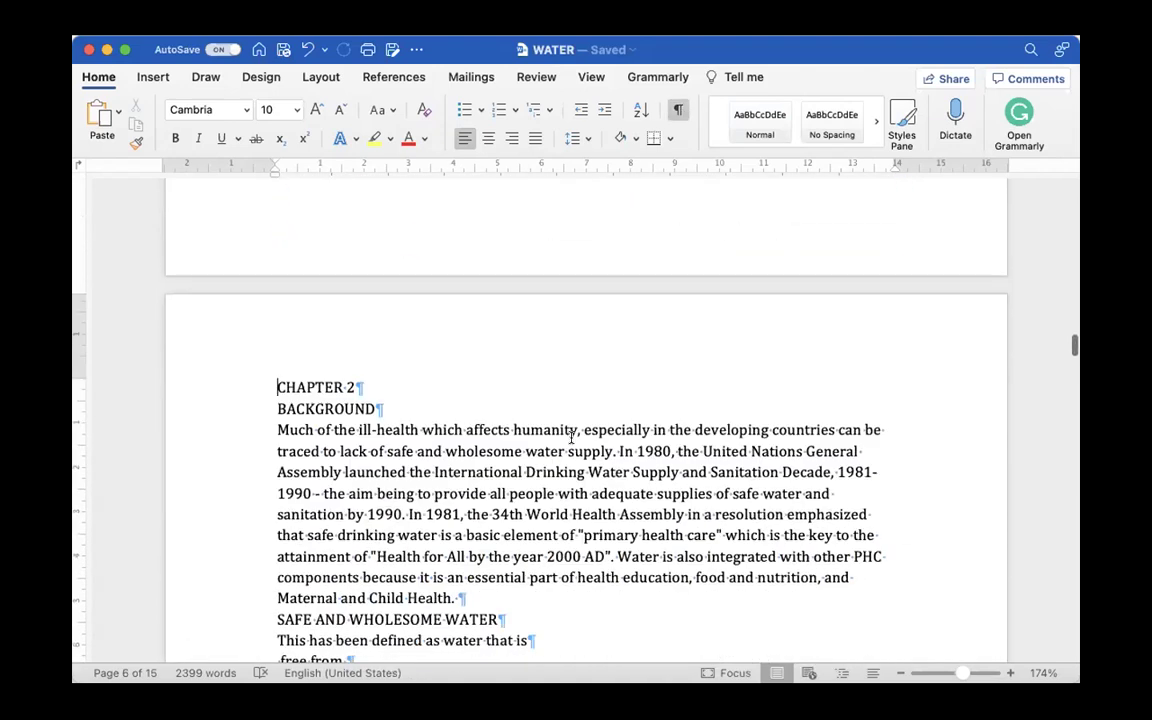
scroll(571, 440, "down", 8)
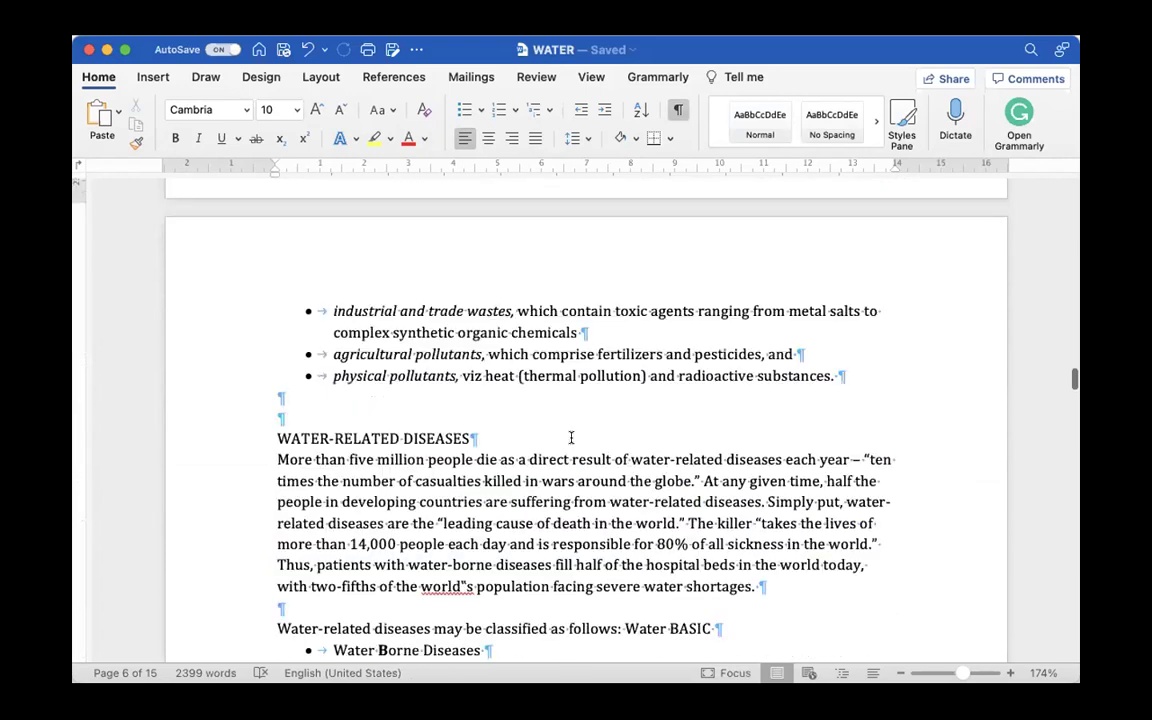
left_click(297, 351)
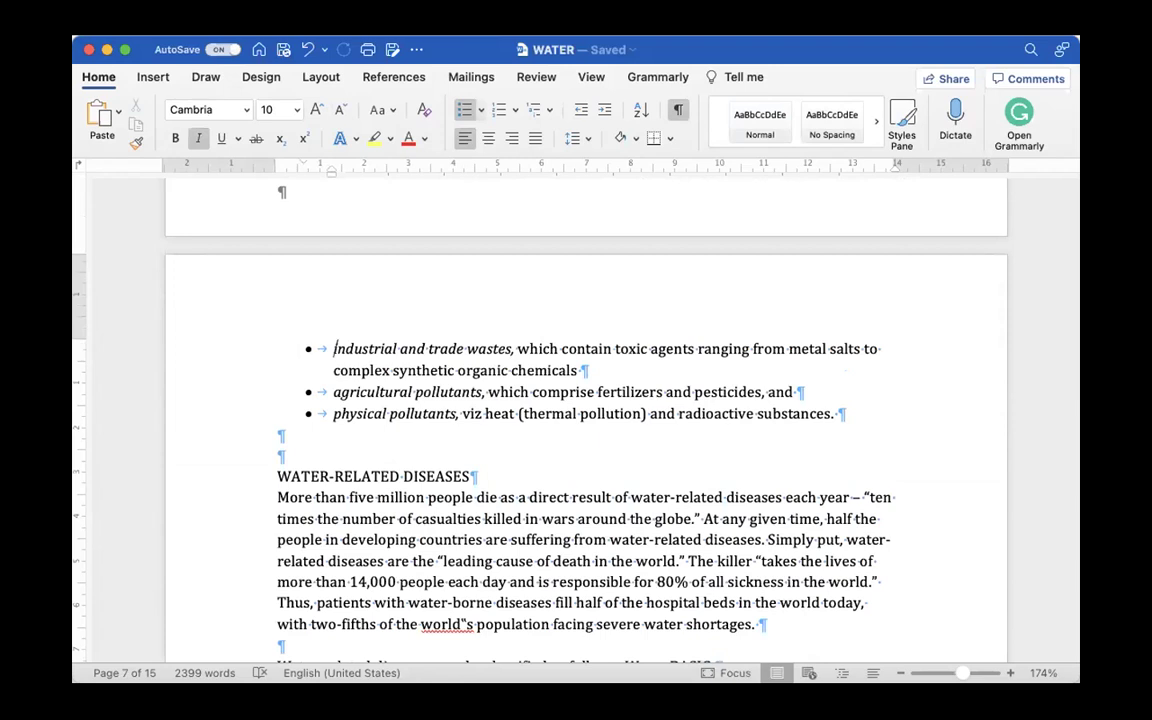
Step: Insert a Next Page section break before the 'industrial and trade wastes' bullet
left_click(270, 20)
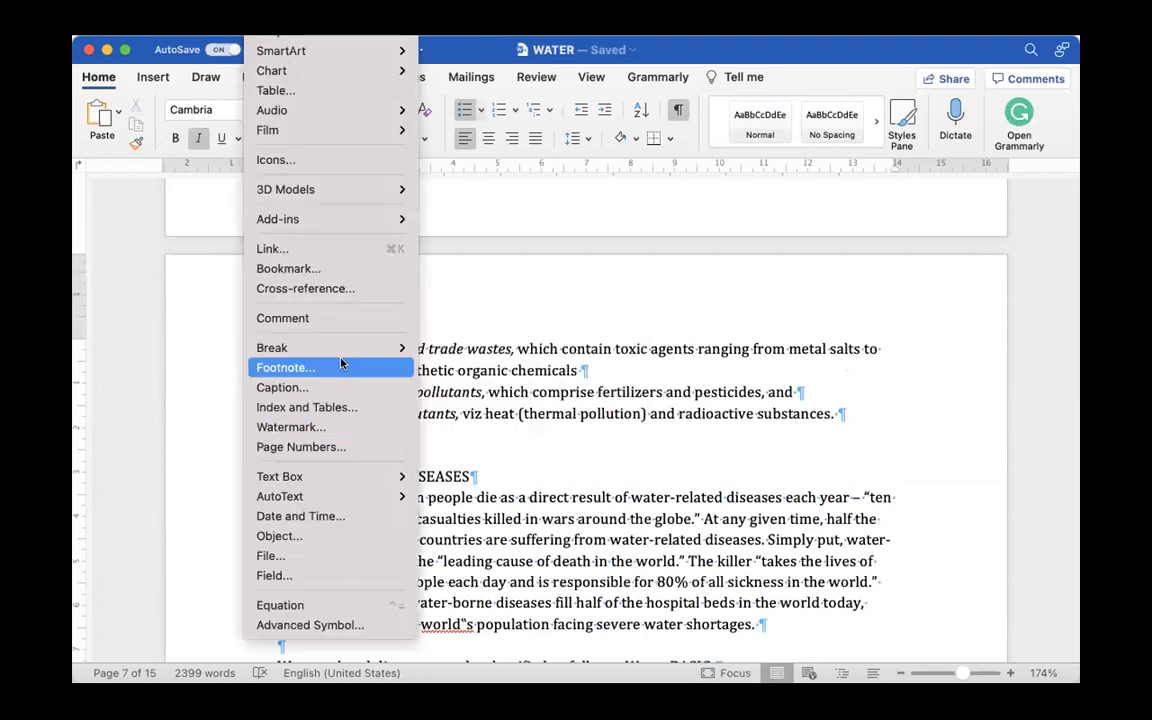
mouse_move(300, 347)
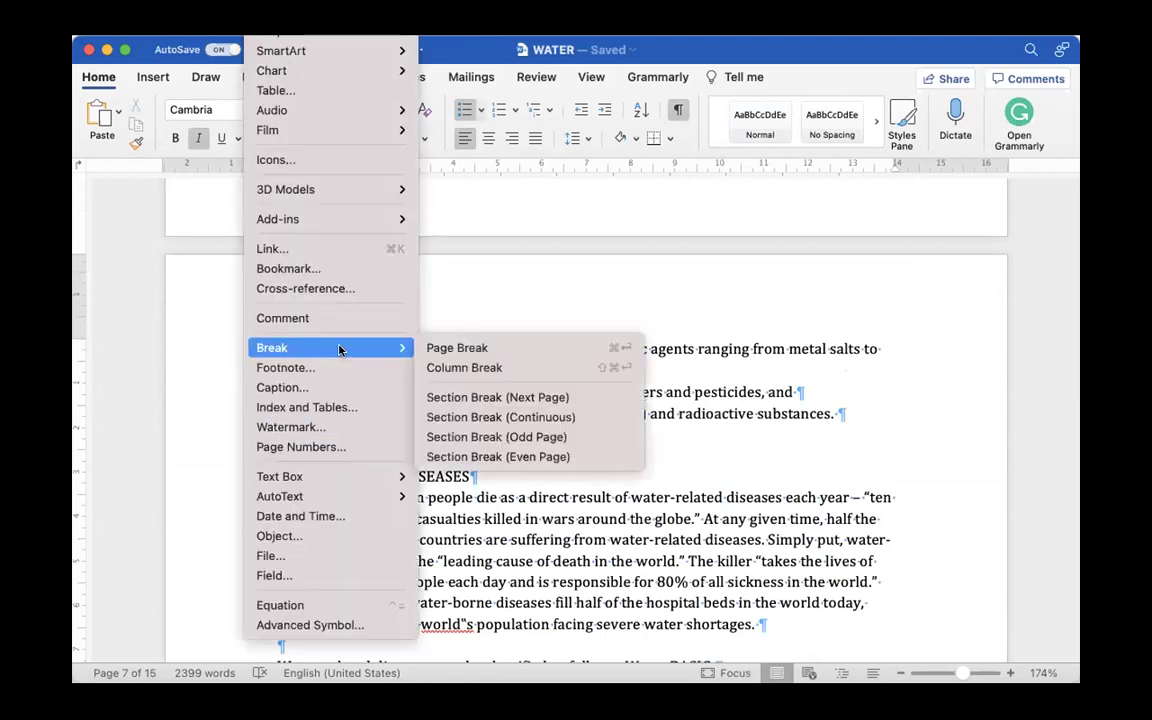
left_click(497, 399)
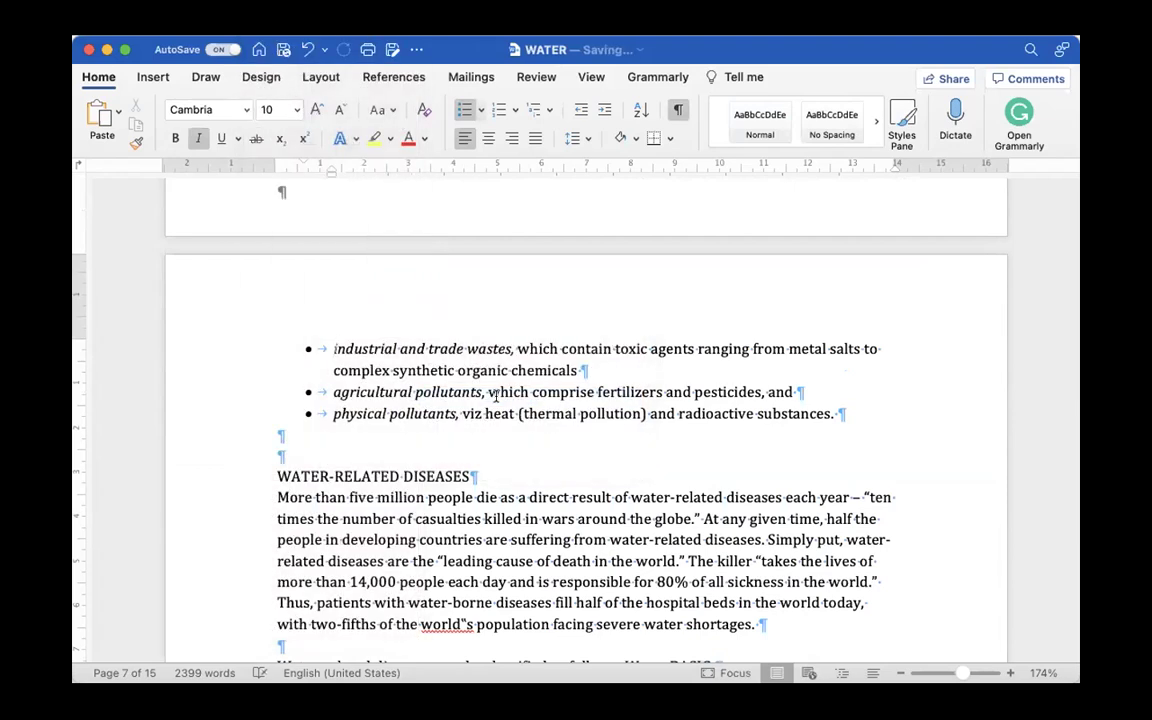
Step: Return to page 6 and place the cursor after the CHAPTER 2 heading
scroll(495, 396, "up", 6)
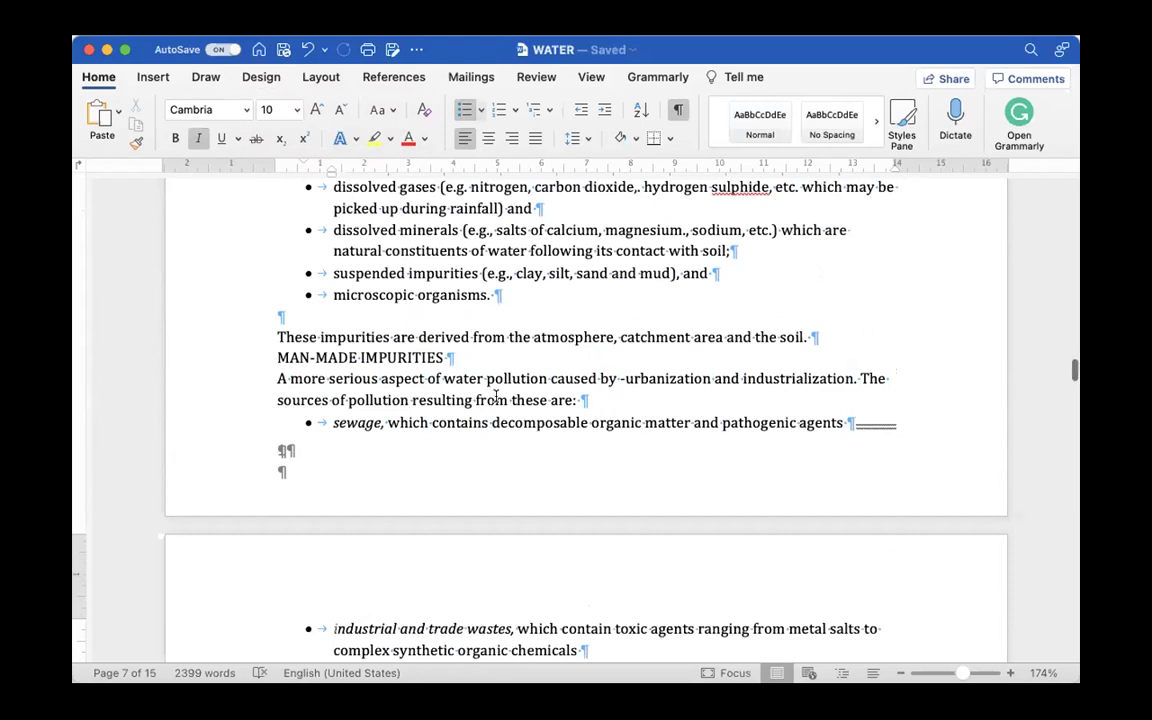
scroll(496, 398, "down", 2)
scroll(496, 401, "up", 3)
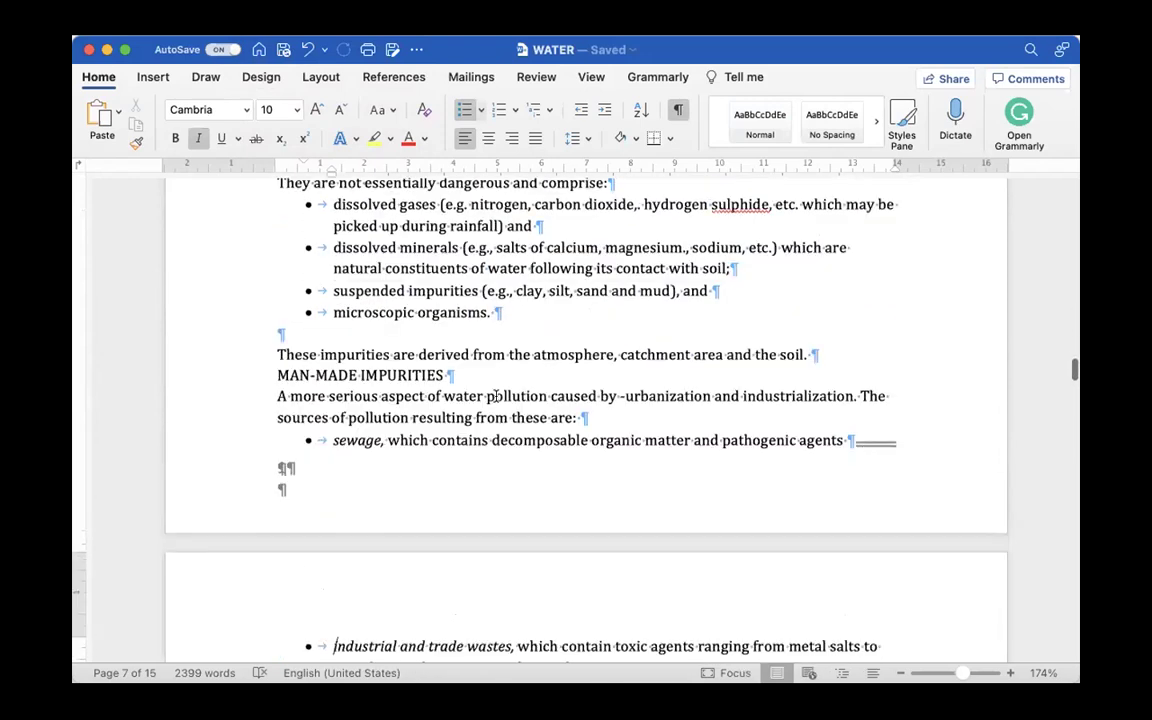
scroll(495, 396, "up", 13)
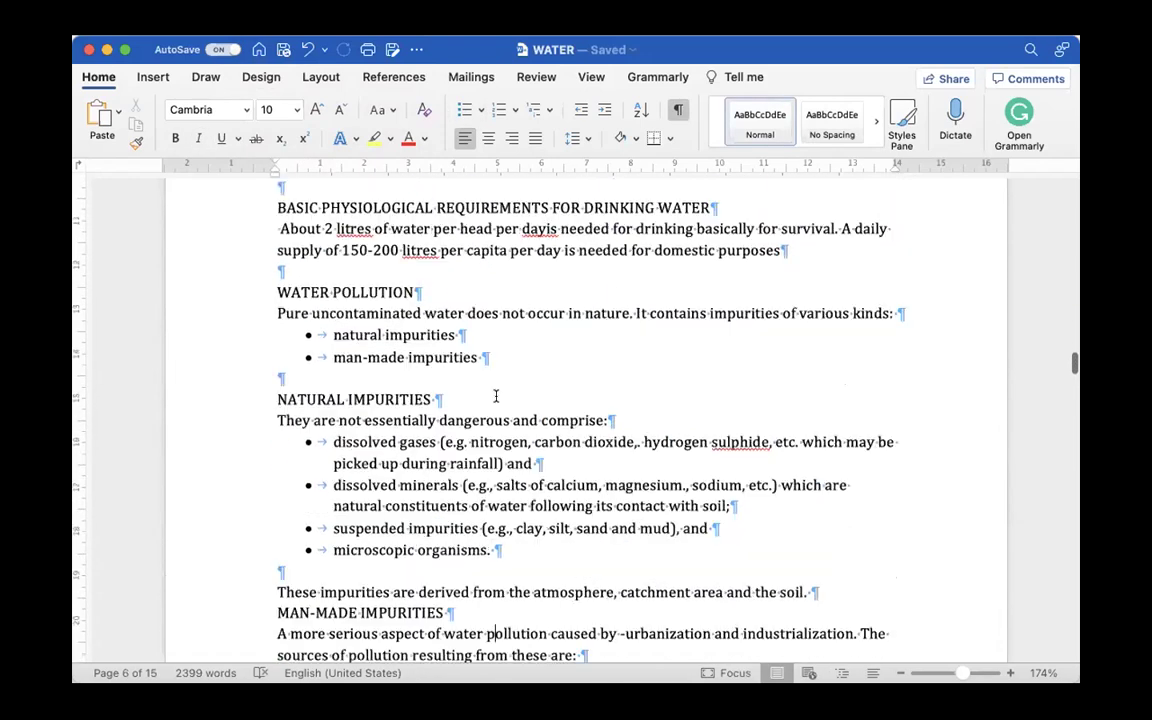
scroll(495, 396, "up", 10)
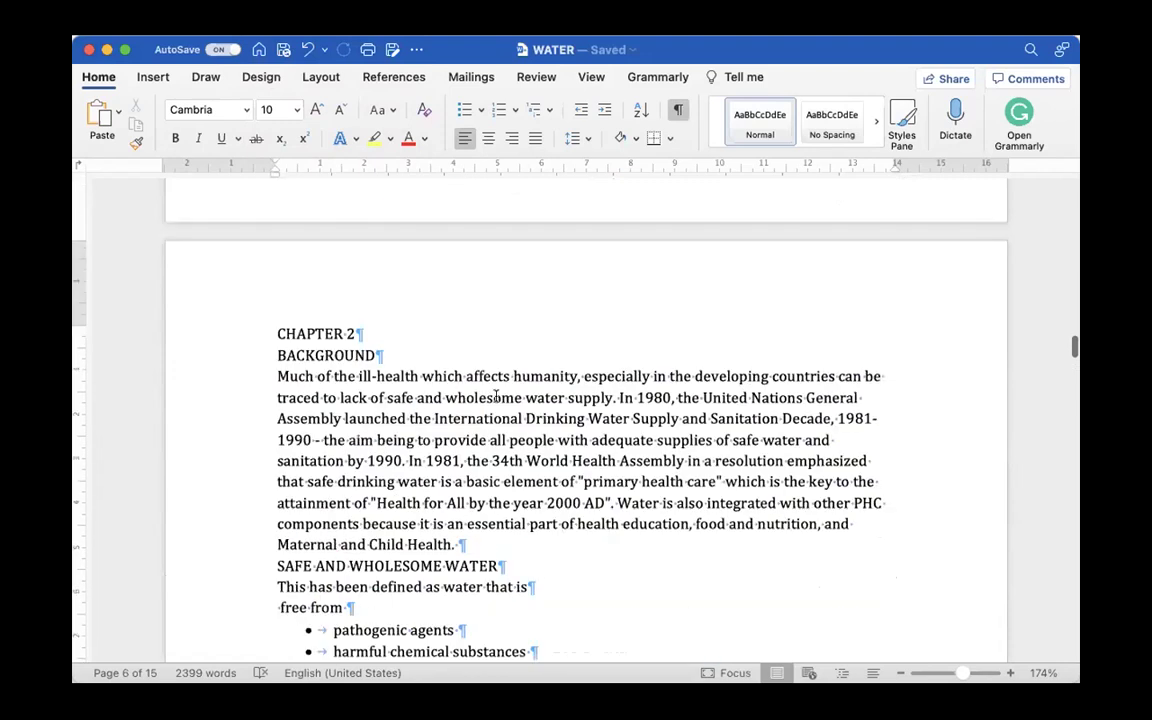
scroll(495, 396, "down", 5)
scroll(495, 396, "up", 8)
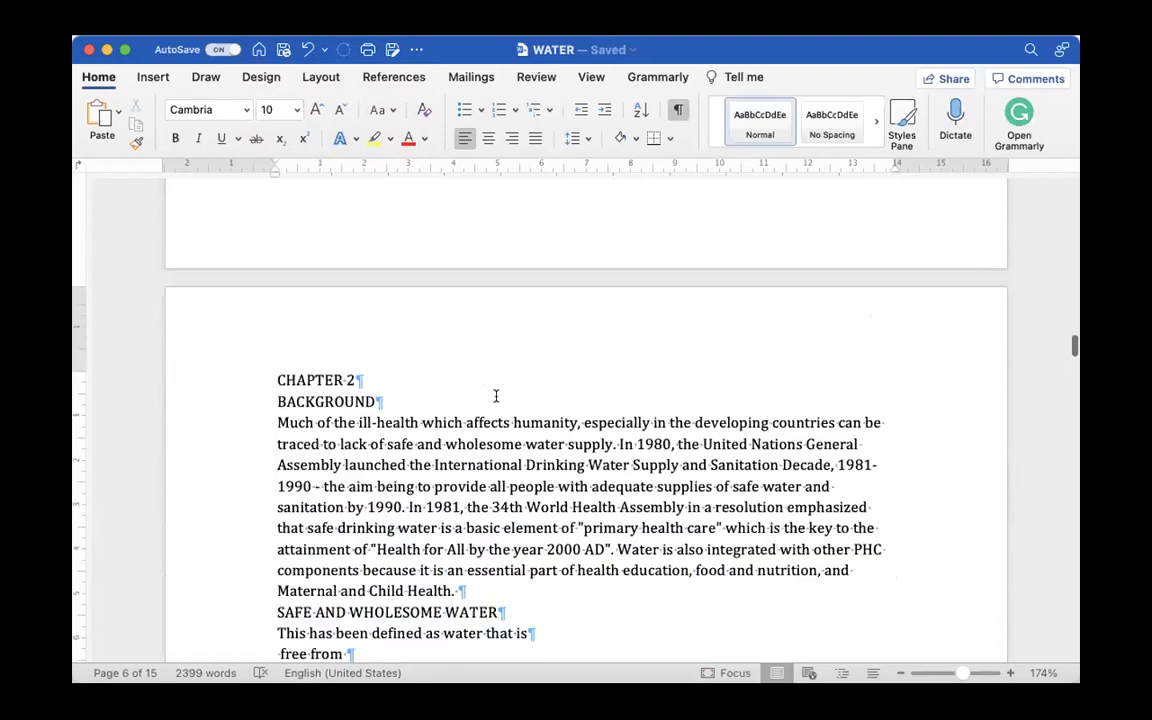
left_click(489, 391)
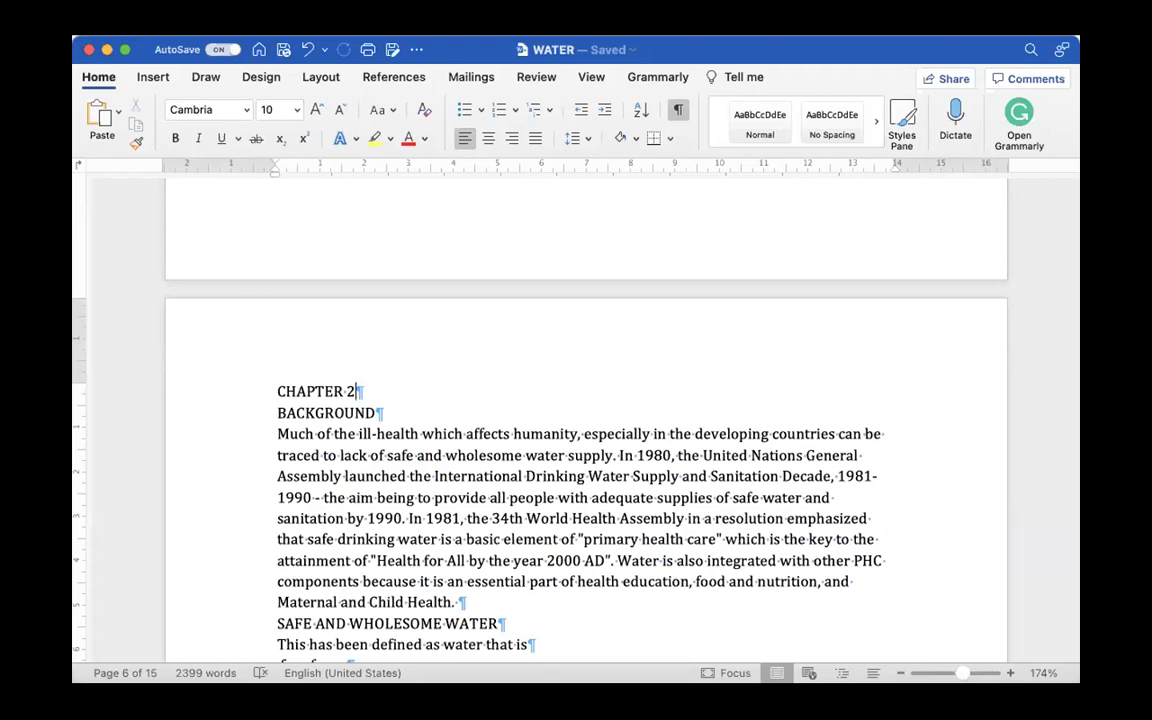
Step: Browse the Insert, Edit, File and View menus, ending on the Format menu's Document… command
left_click(322, 25)
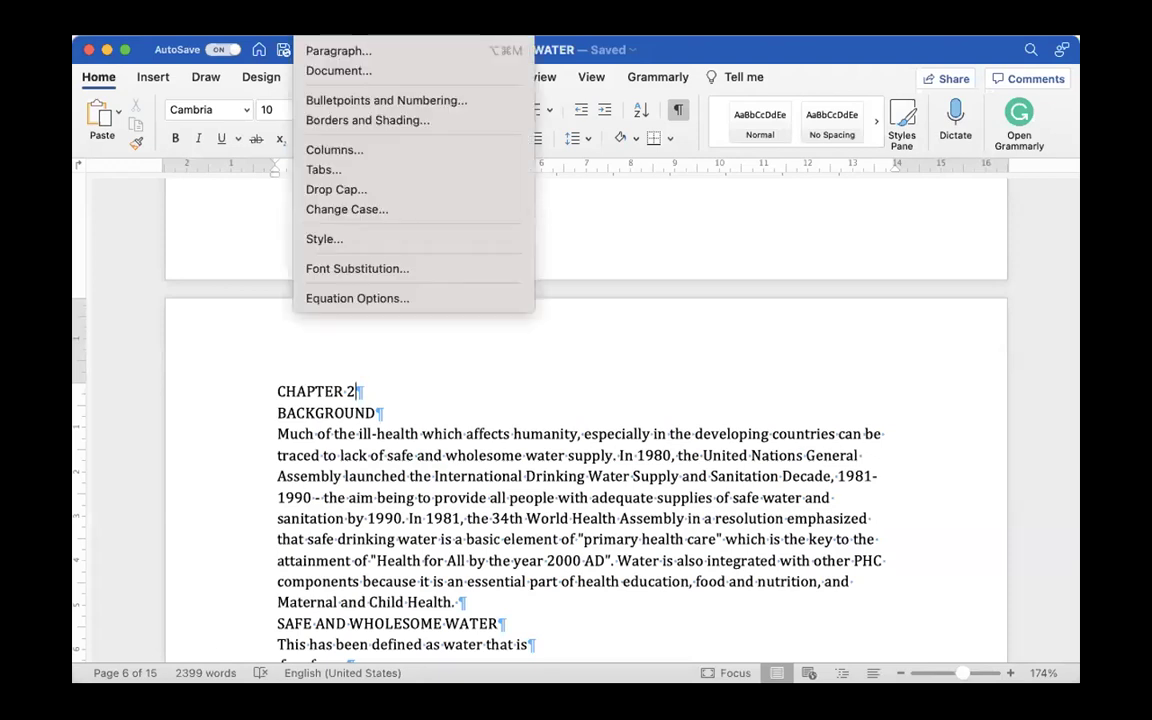
key("Left")
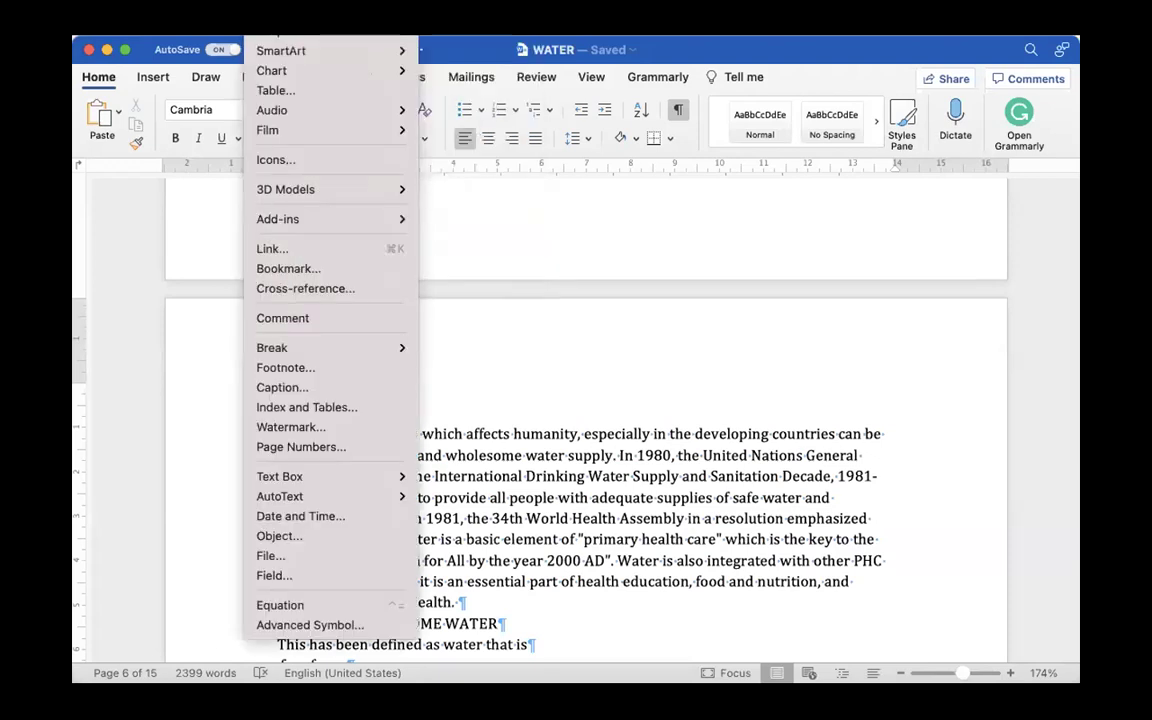
key("Left")
key("Left")
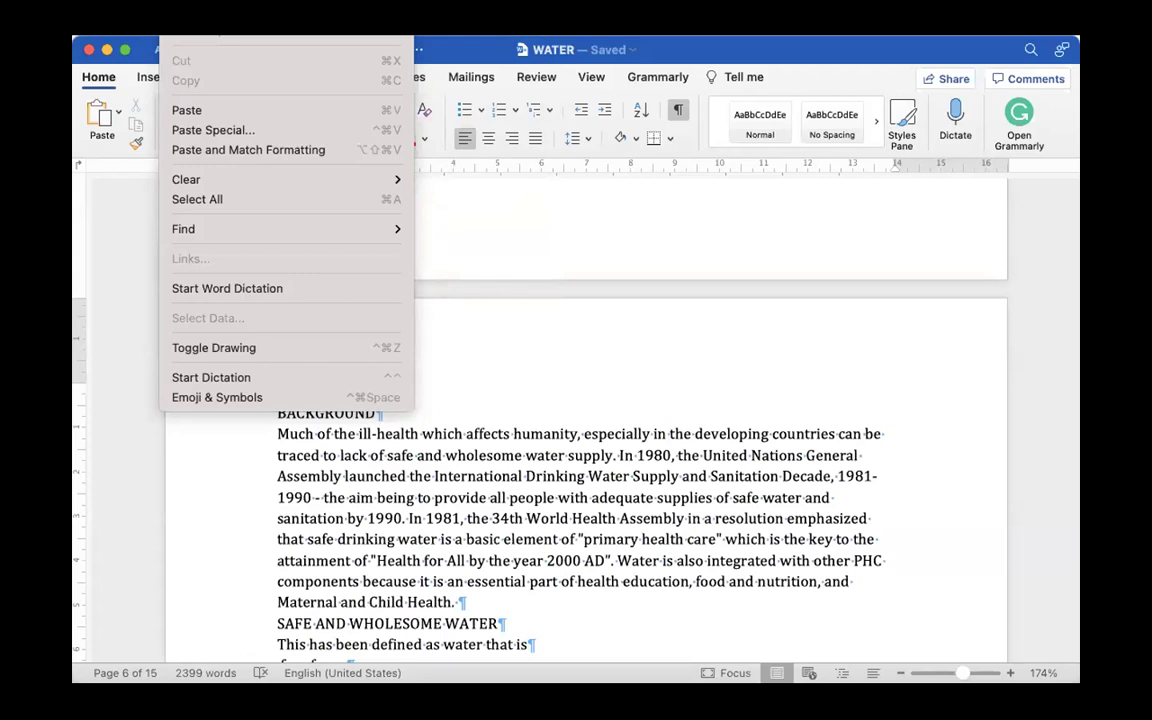
key("Left")
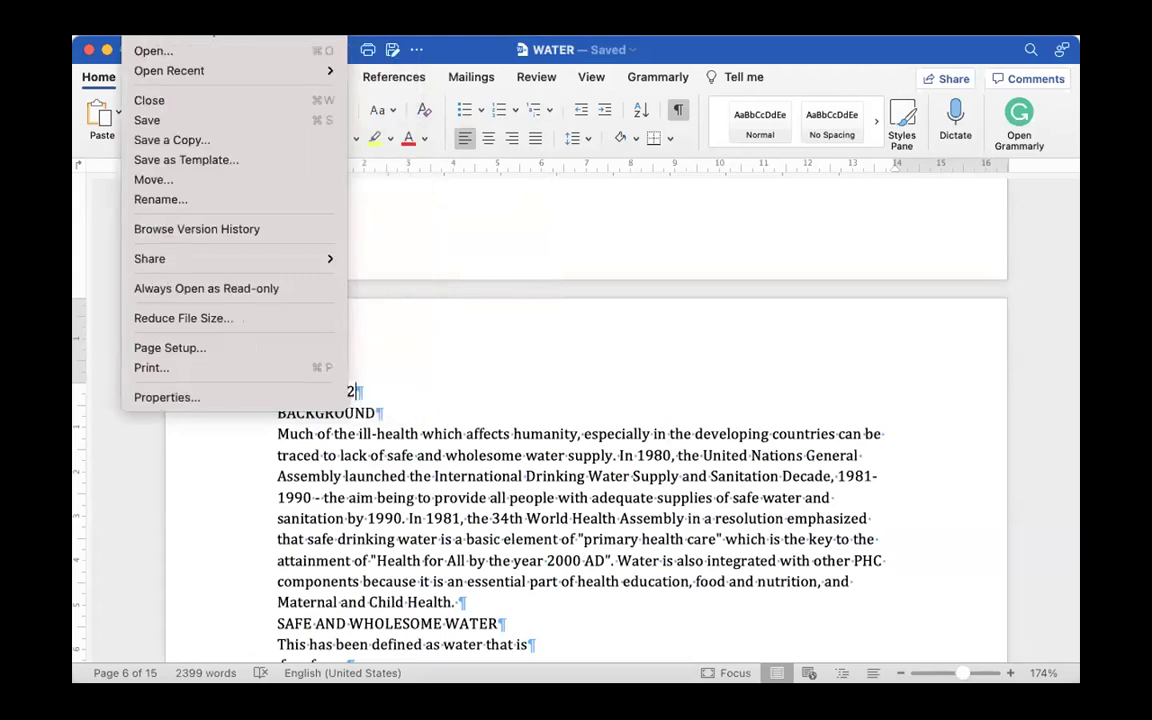
key("Right")
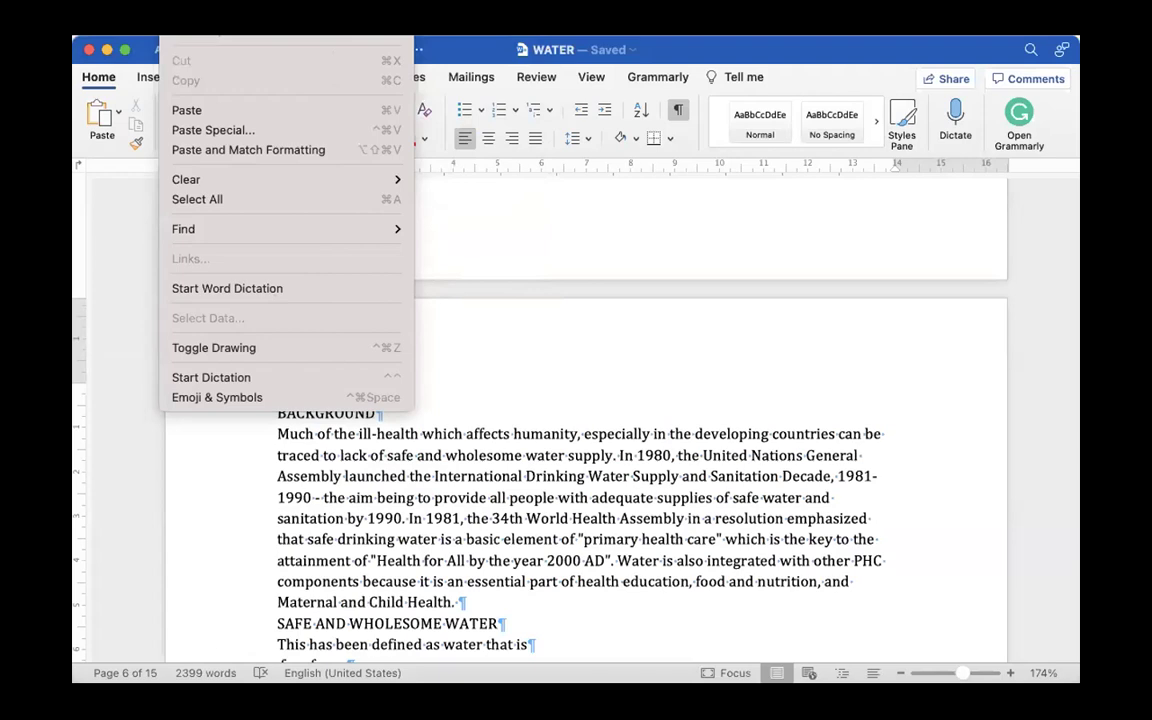
key("Right")
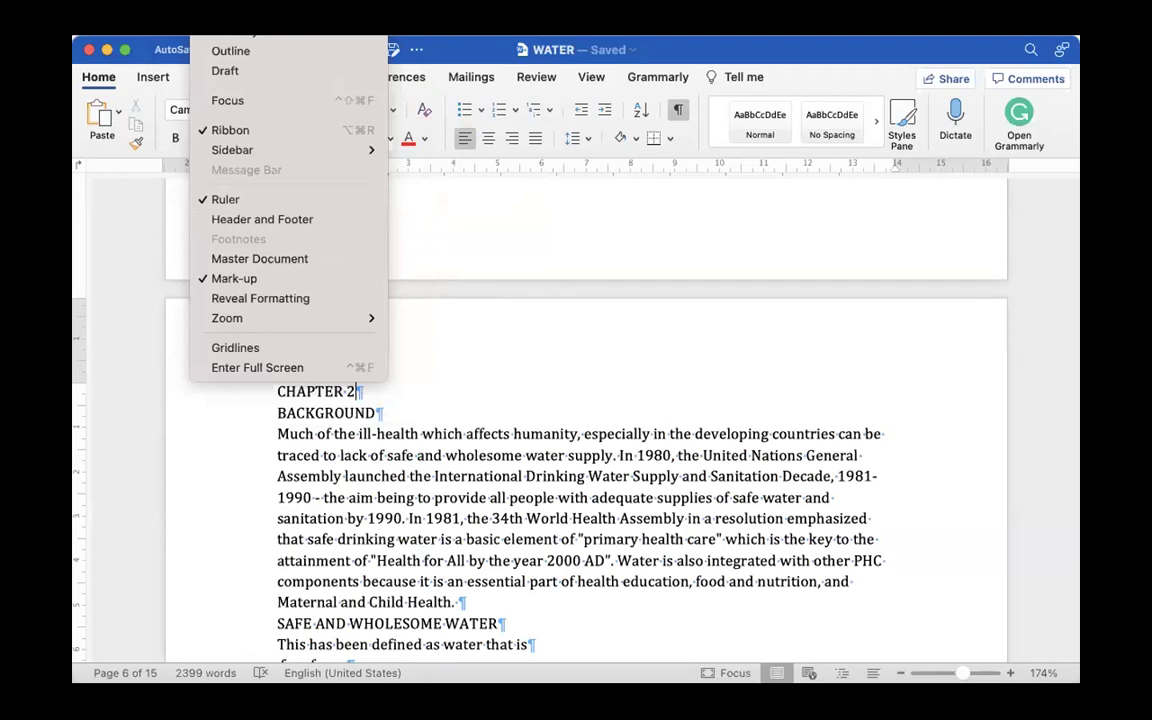
key("Right")
key("Right")
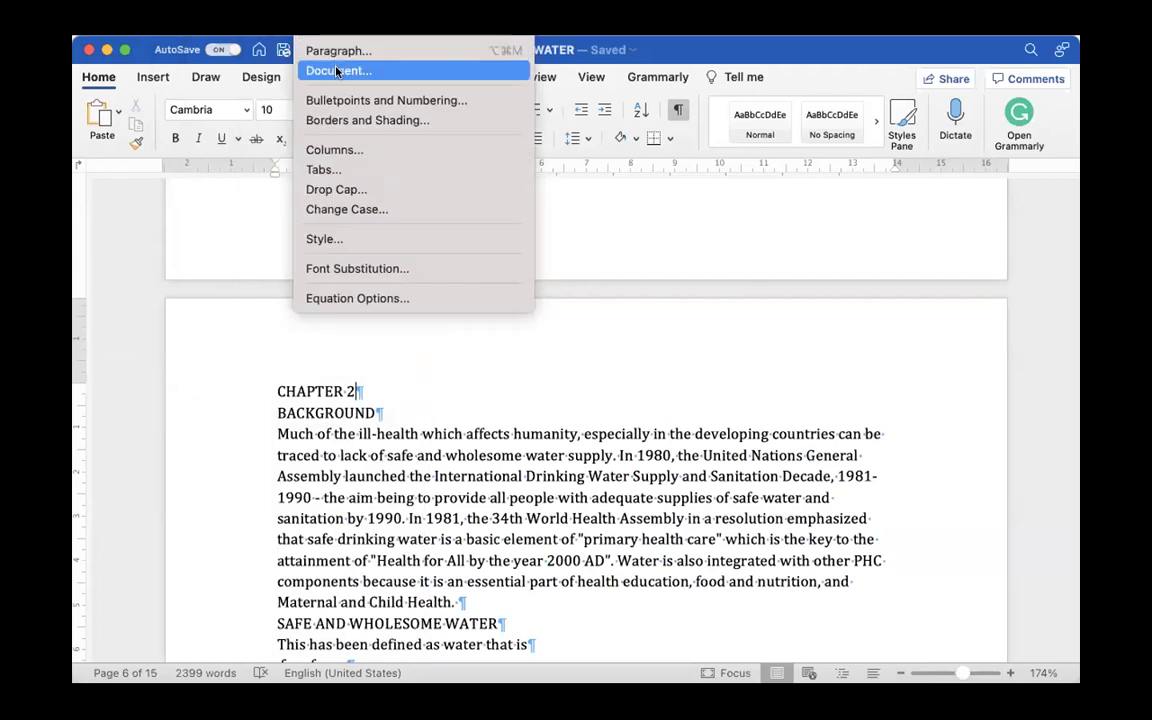
mouse_move(380, 20)
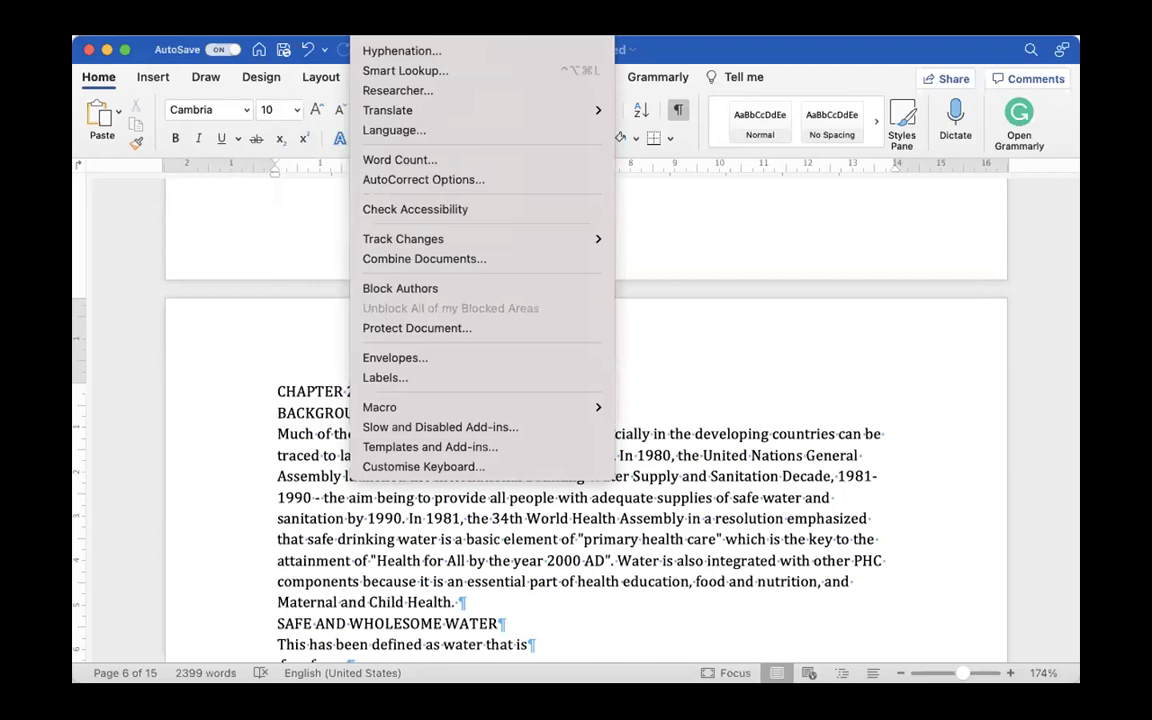
key("Left")
key("Left")
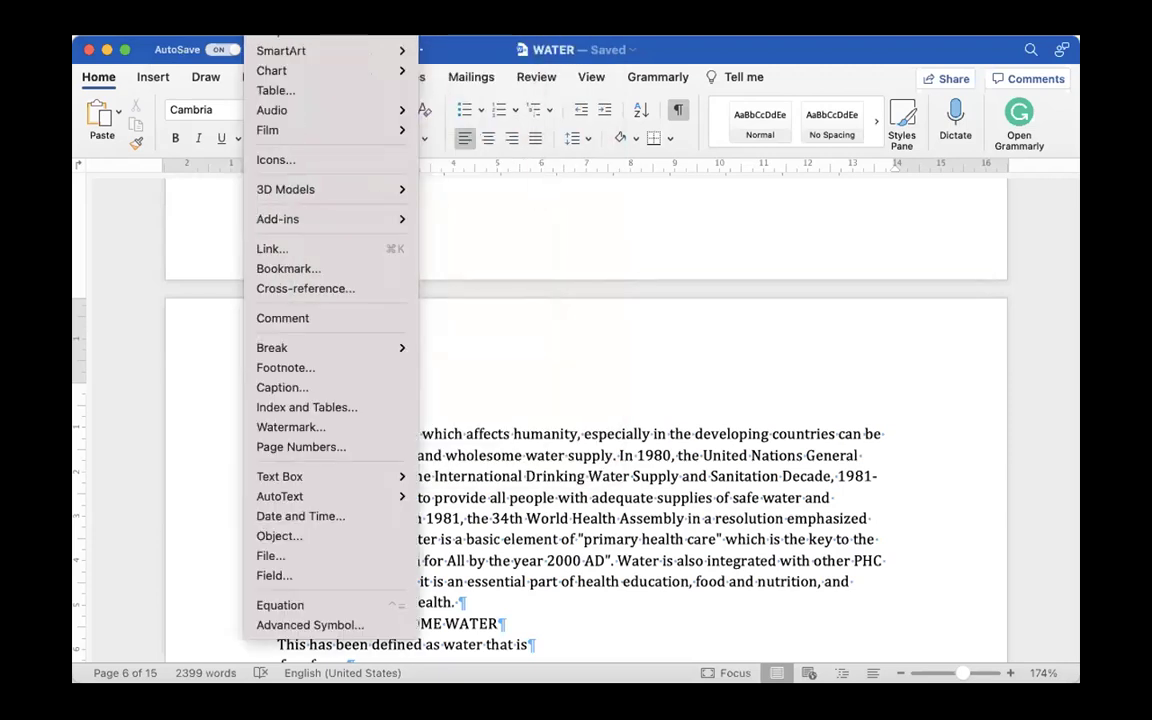
mouse_move(330, 20)
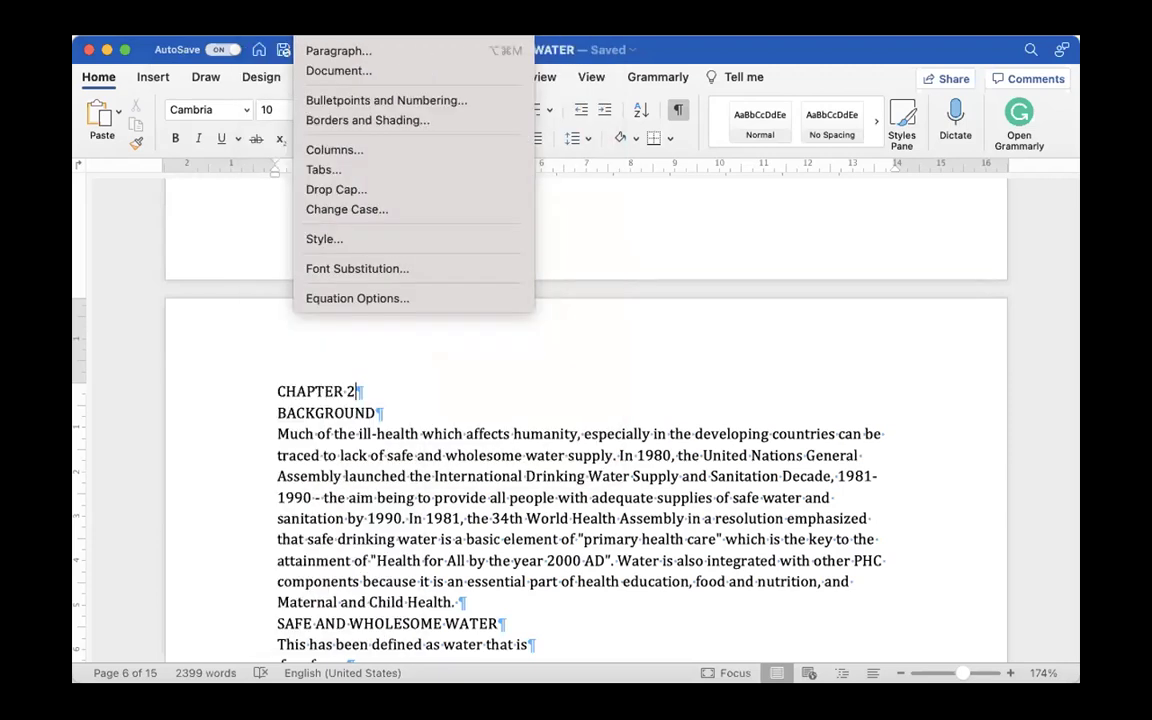
Step: Through Format > Document > Layout > Page Setup, set the paper orientation to Landscape
left_click(340, 70)
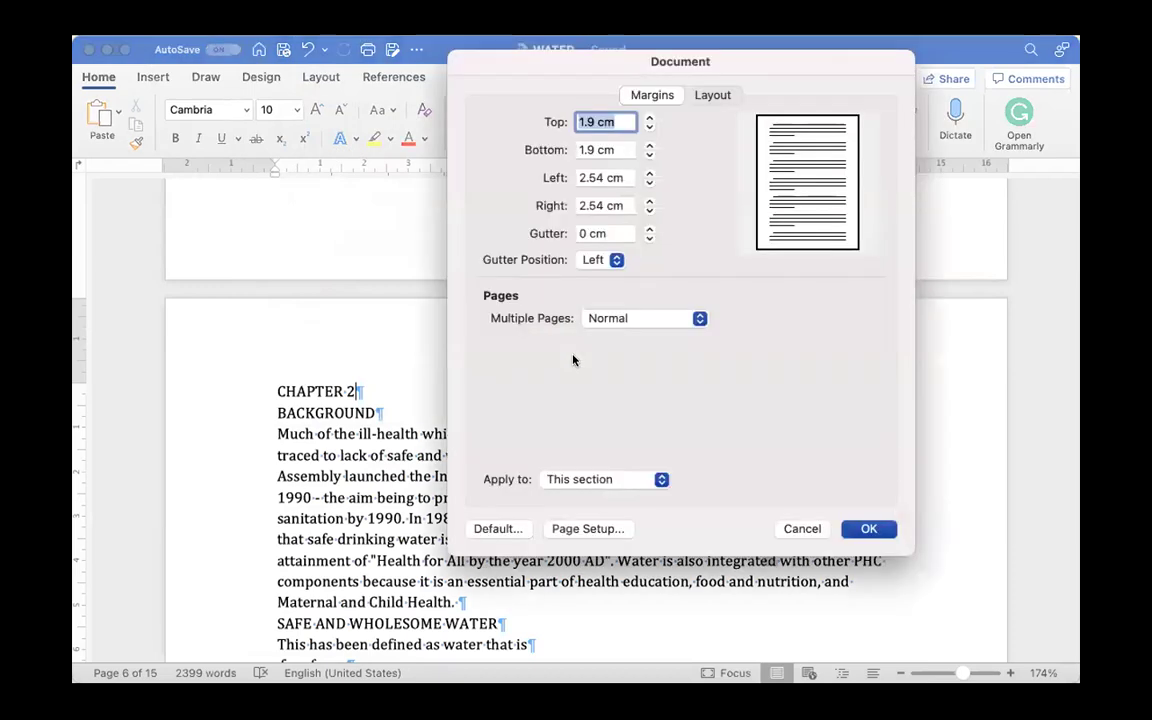
left_click_drag(780, 64, 674, 110)
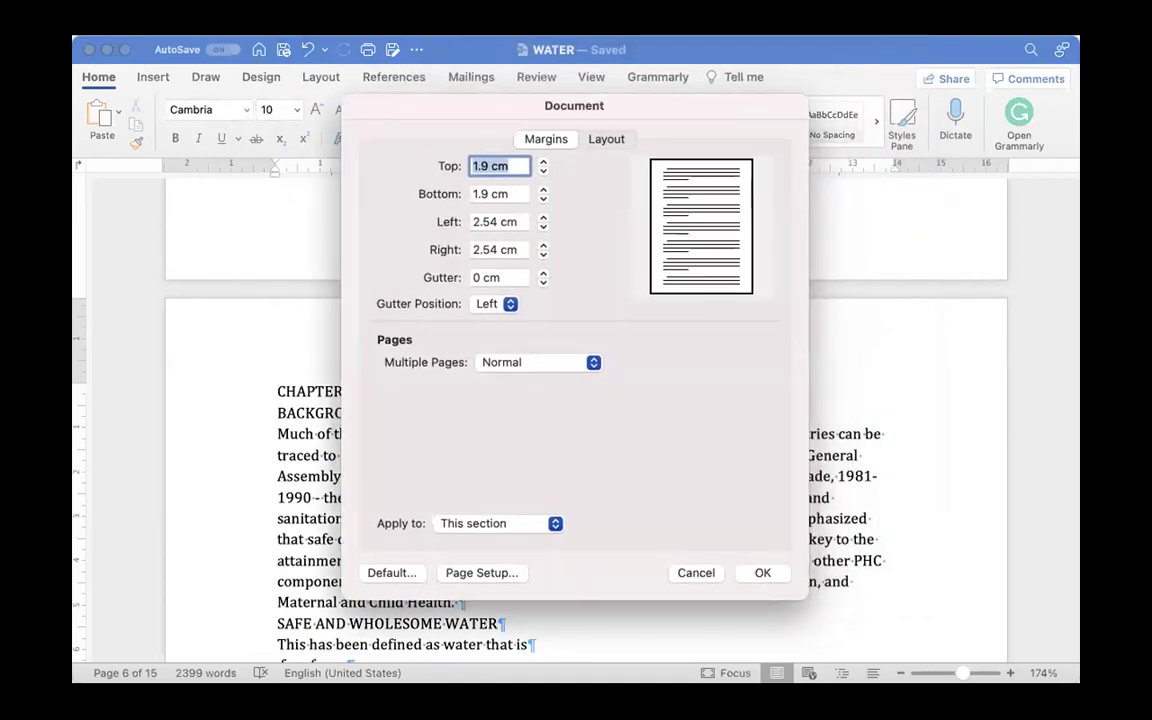
left_click(614, 141)
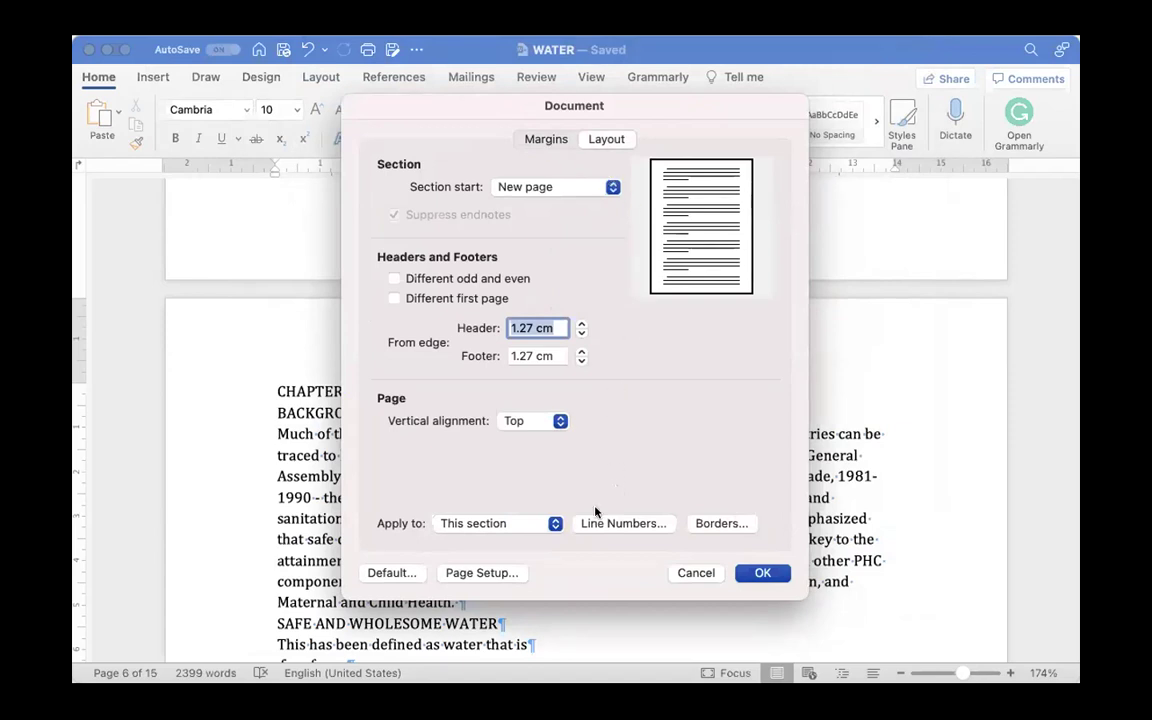
left_click(480, 573)
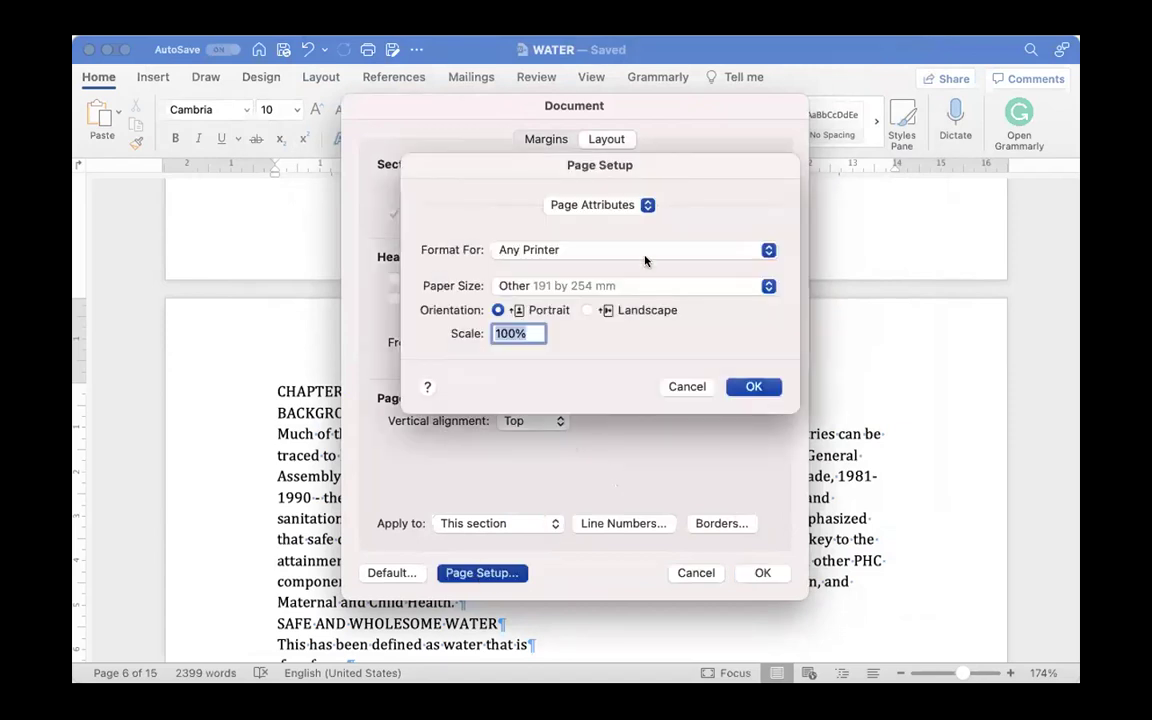
left_click(638, 310)
left_click(648, 205)
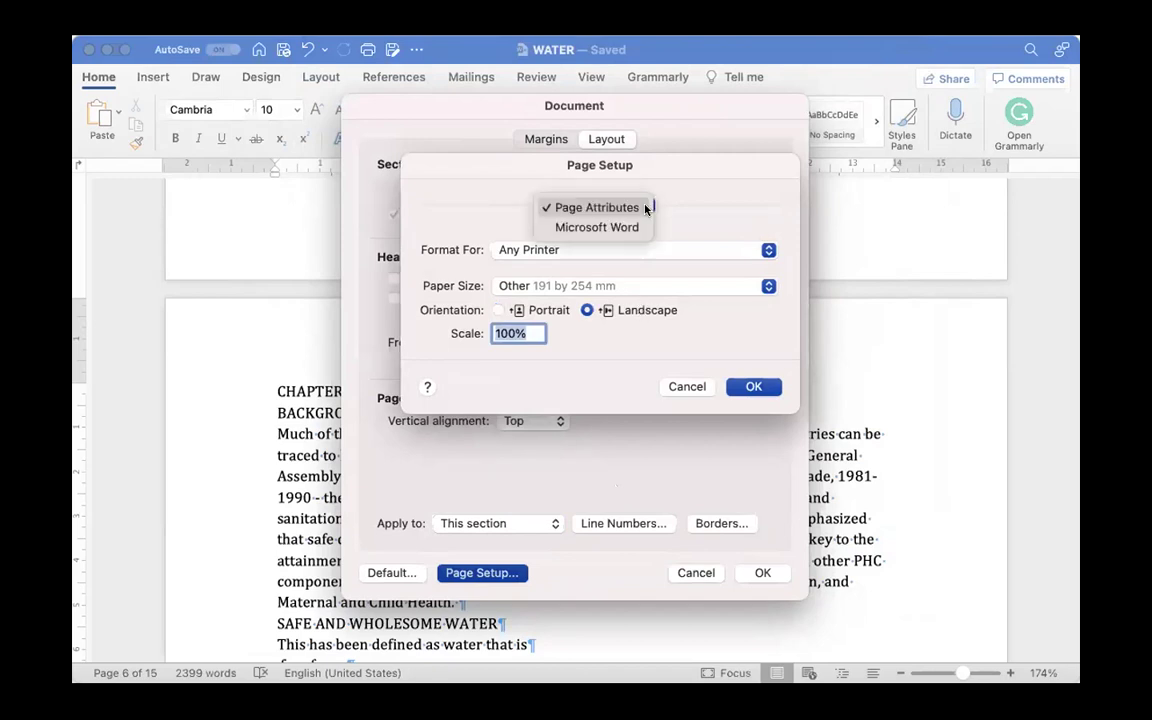
left_click(646, 226)
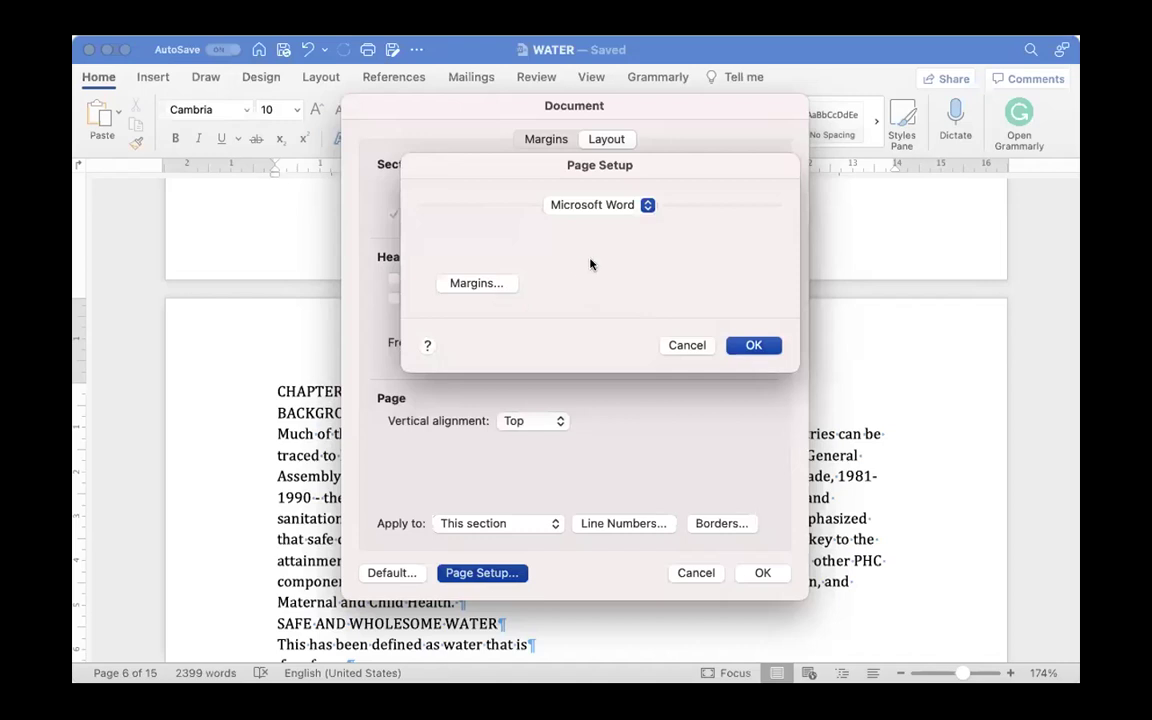
left_click(748, 345)
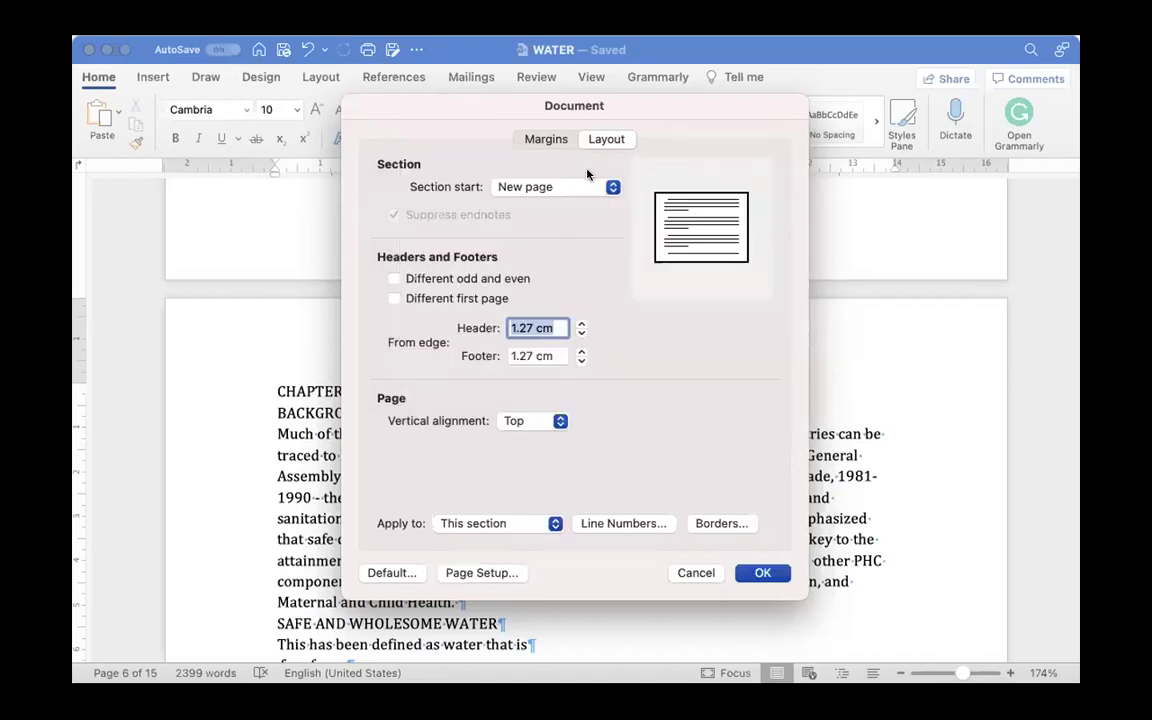
Step: Keep Apply to: This section and apply the landscape layout
left_click(553, 527)
left_click(546, 527)
left_click(763, 573)
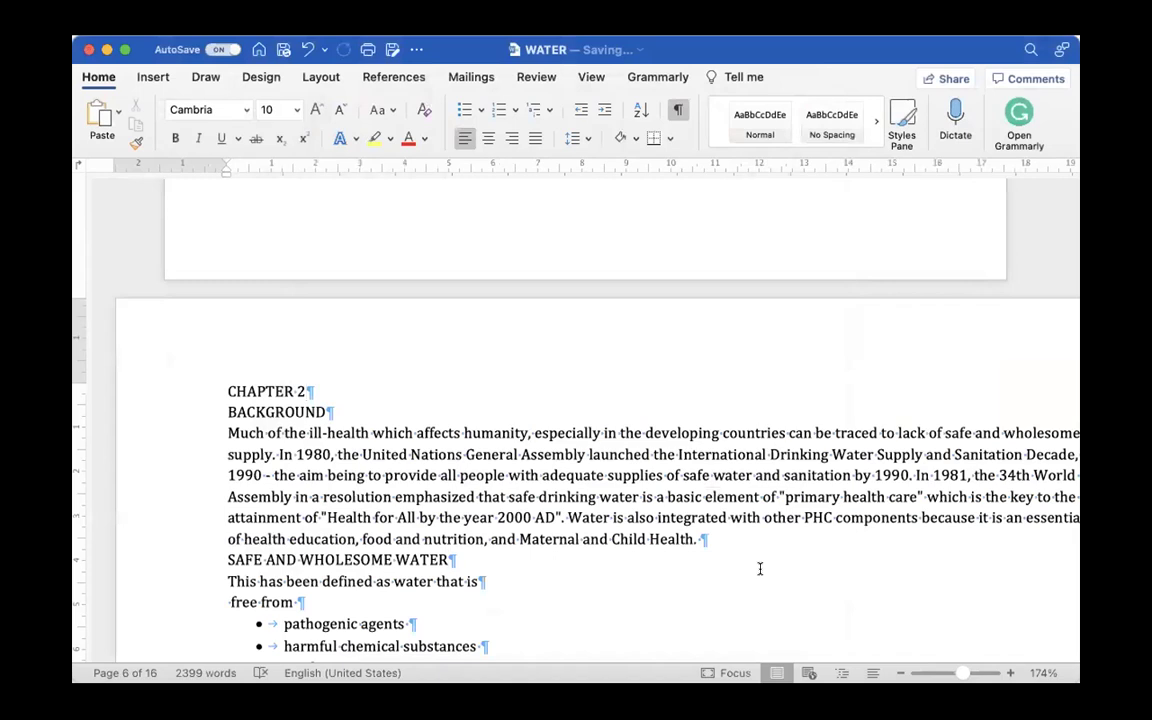
scroll(760, 569, "down", 1)
scroll(760, 569, "down", 5)
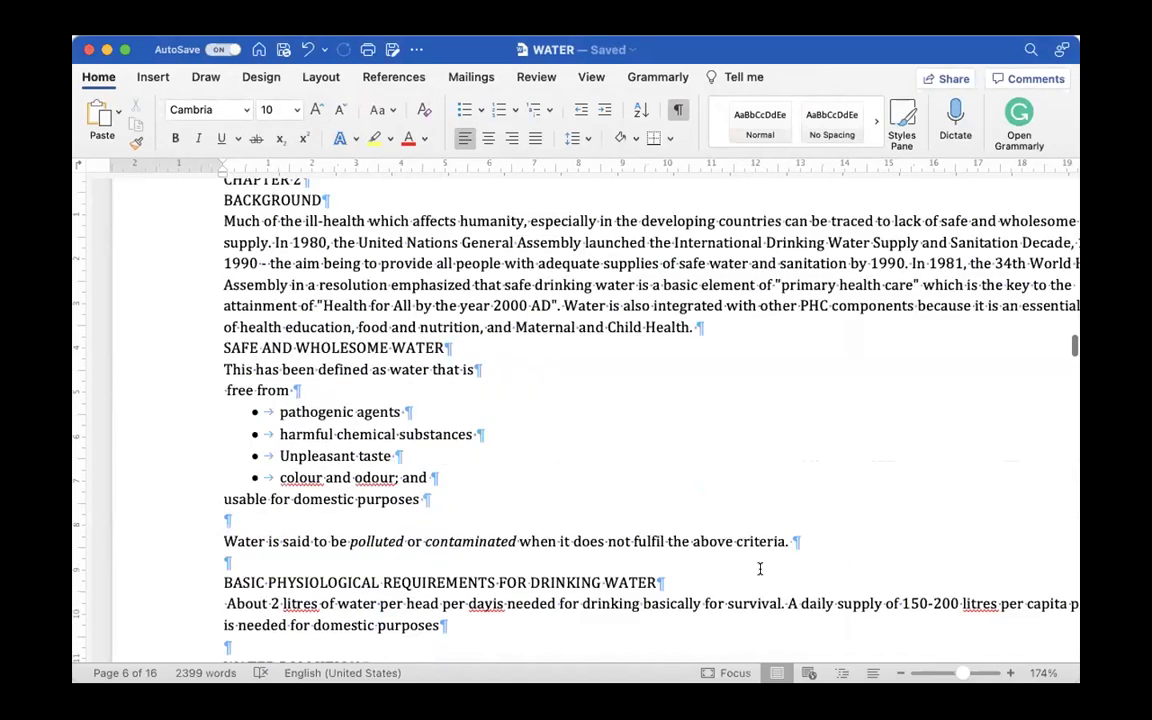
scroll(760, 569, "down", 10)
scroll(760, 569, "down", 15)
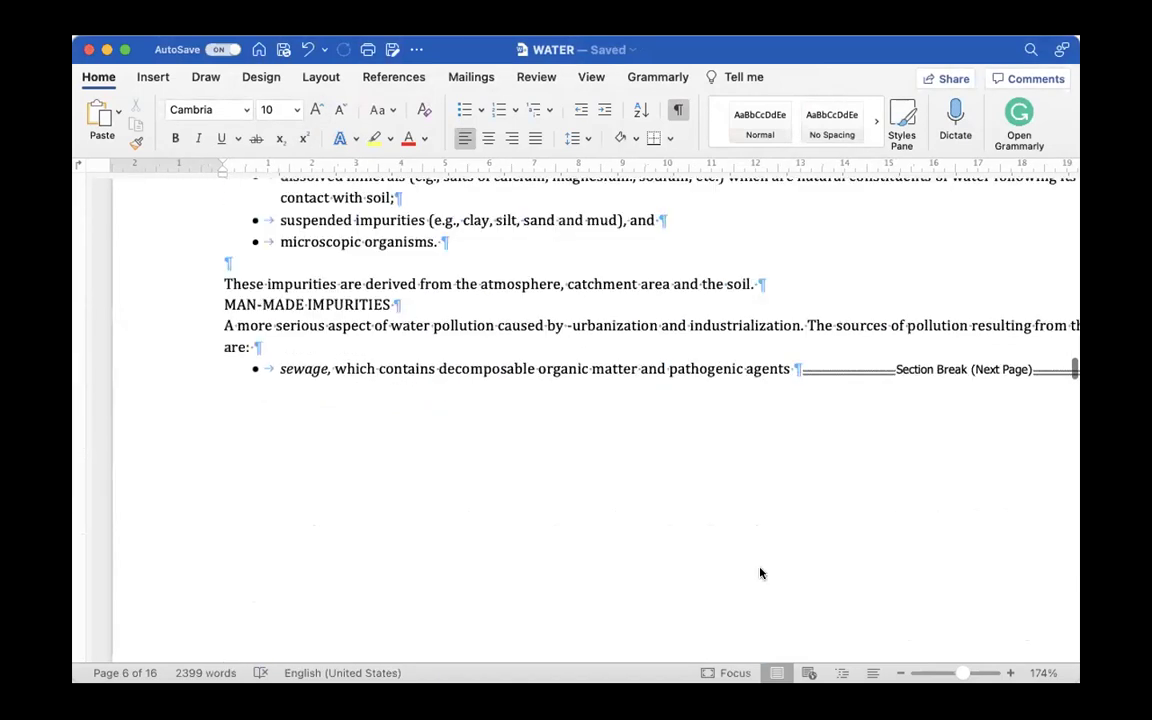
scroll(760, 569, "down", 5)
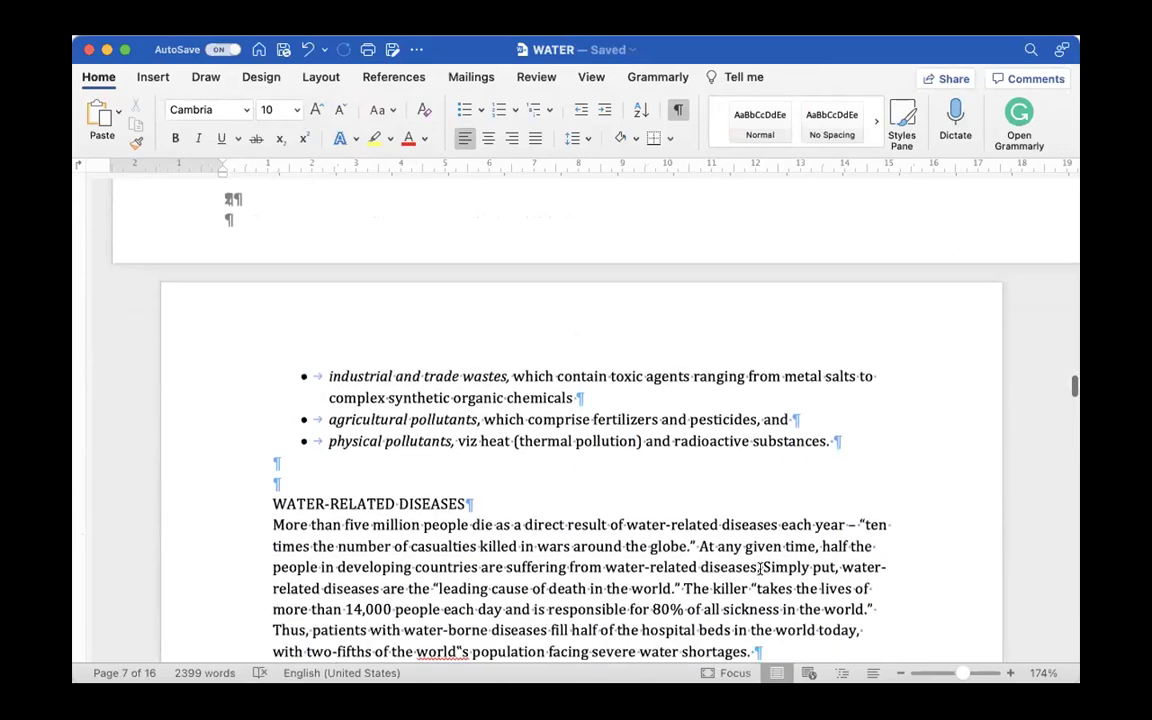
scroll(473, 433, "up", 7)
scroll(473, 433, "down", 5)
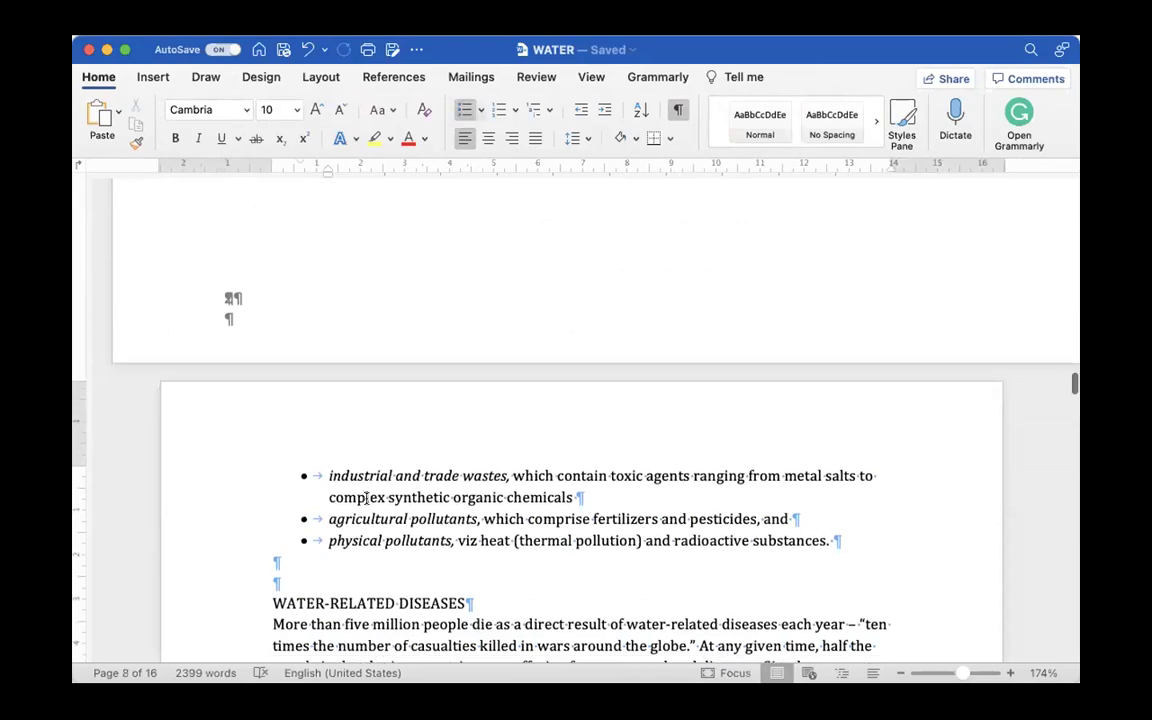
scroll(367, 500, "up", 3)
scroll(365, 497, "up", 6)
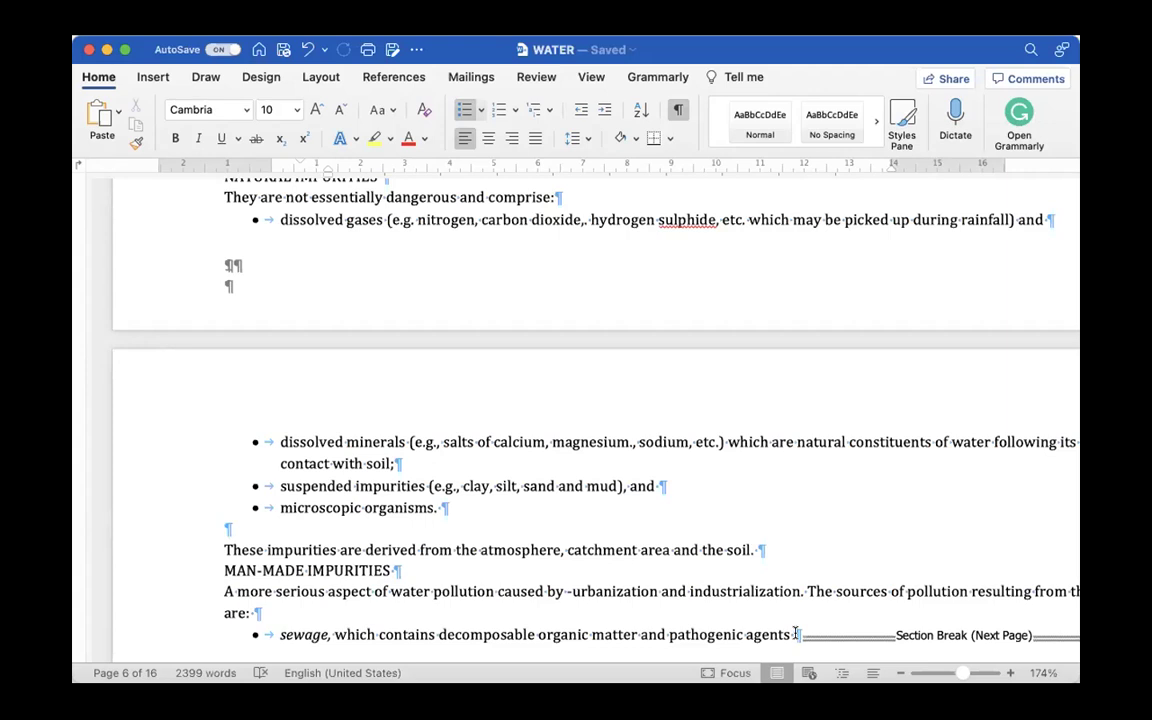
scroll(766, 540, "down", 3)
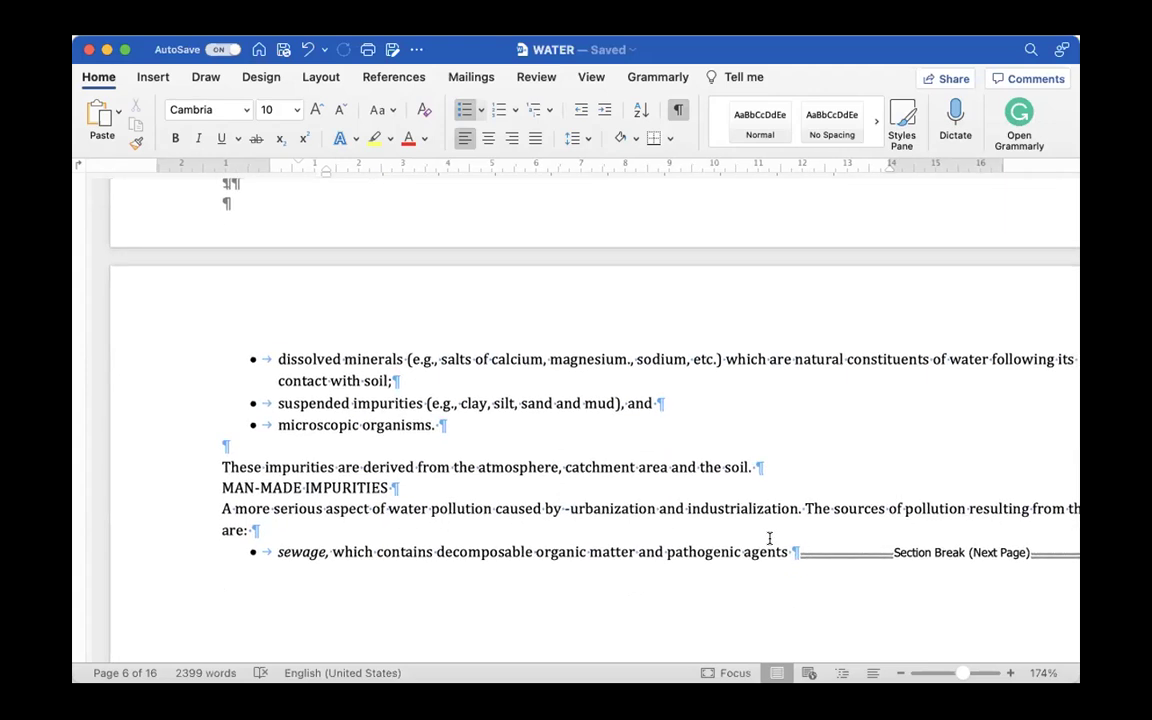
scroll(769, 539, "up", 10)
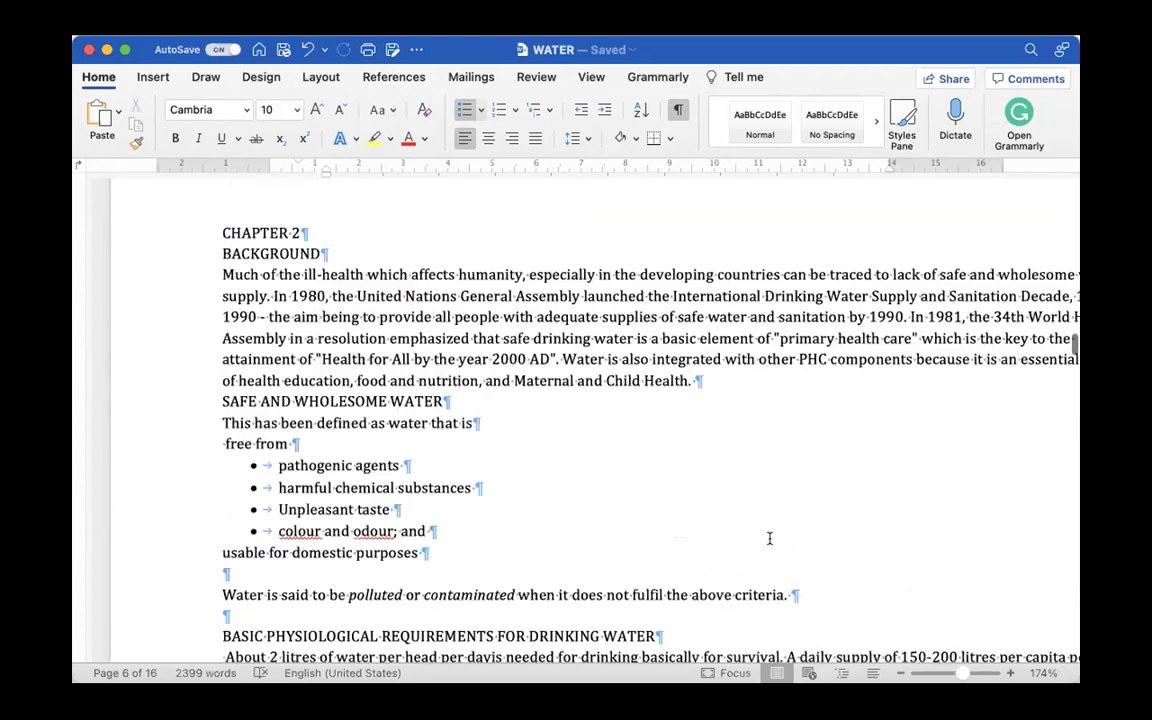
scroll(769, 539, "down", 12)
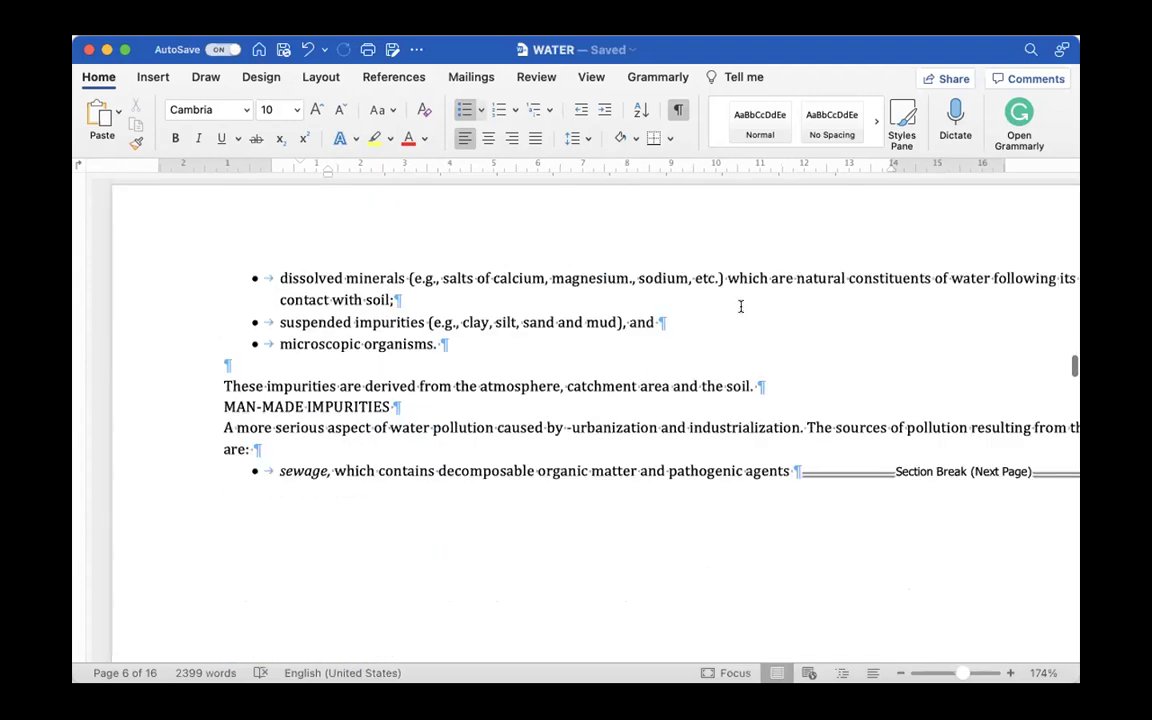
scroll(794, 326, "down", 6)
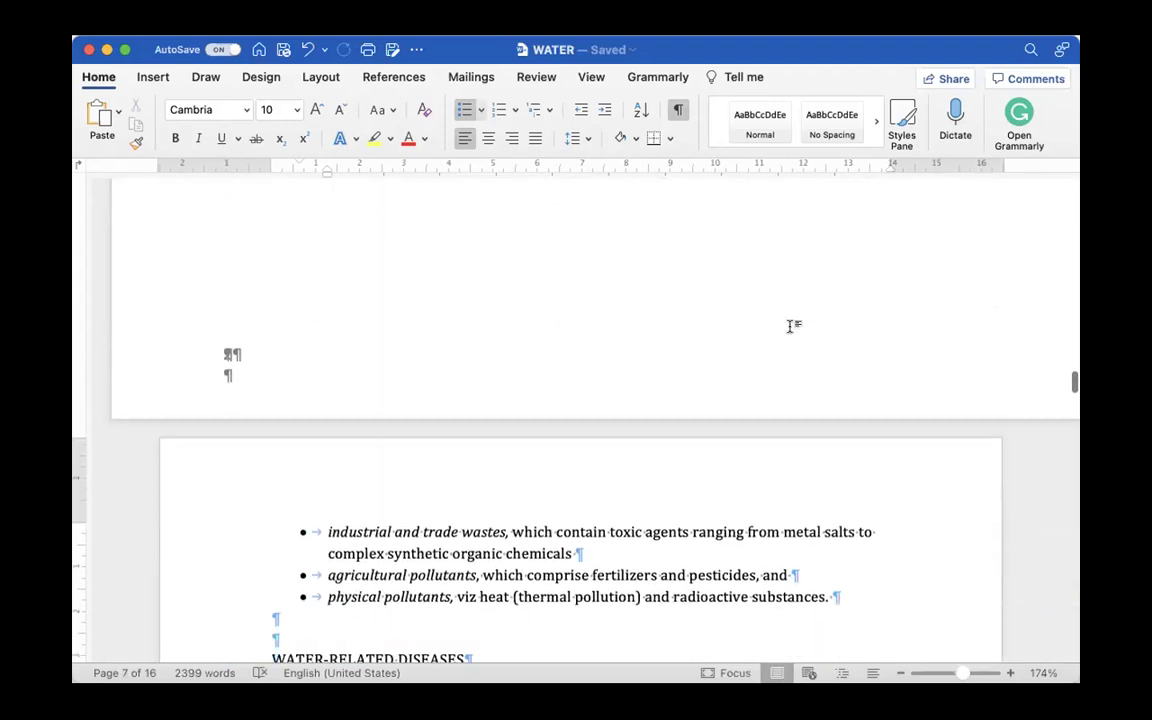
left_click(323, 517)
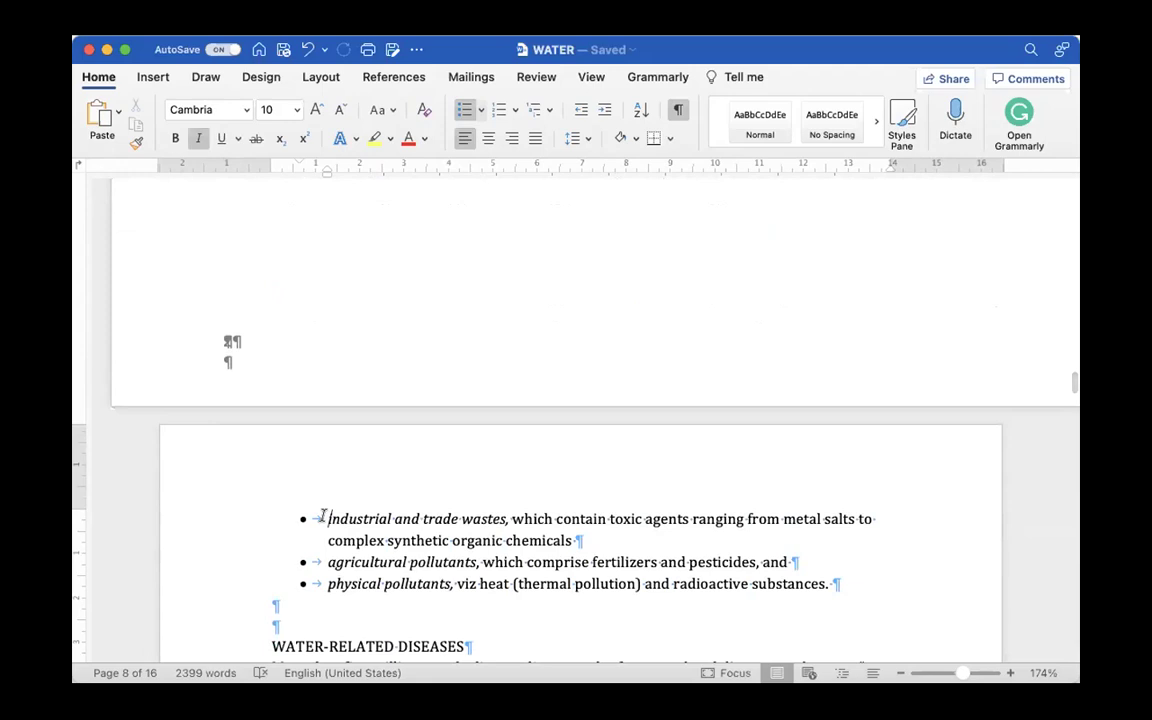
scroll(323, 517, "down", 3)
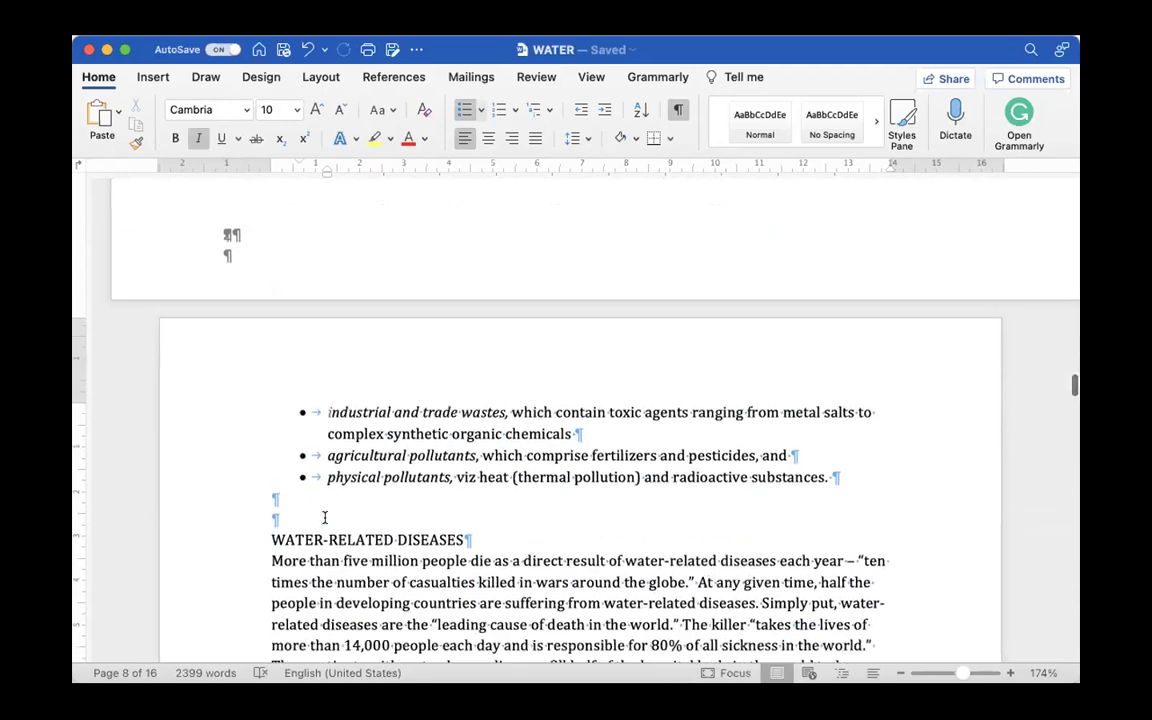
scroll(324, 517, "up", 20)
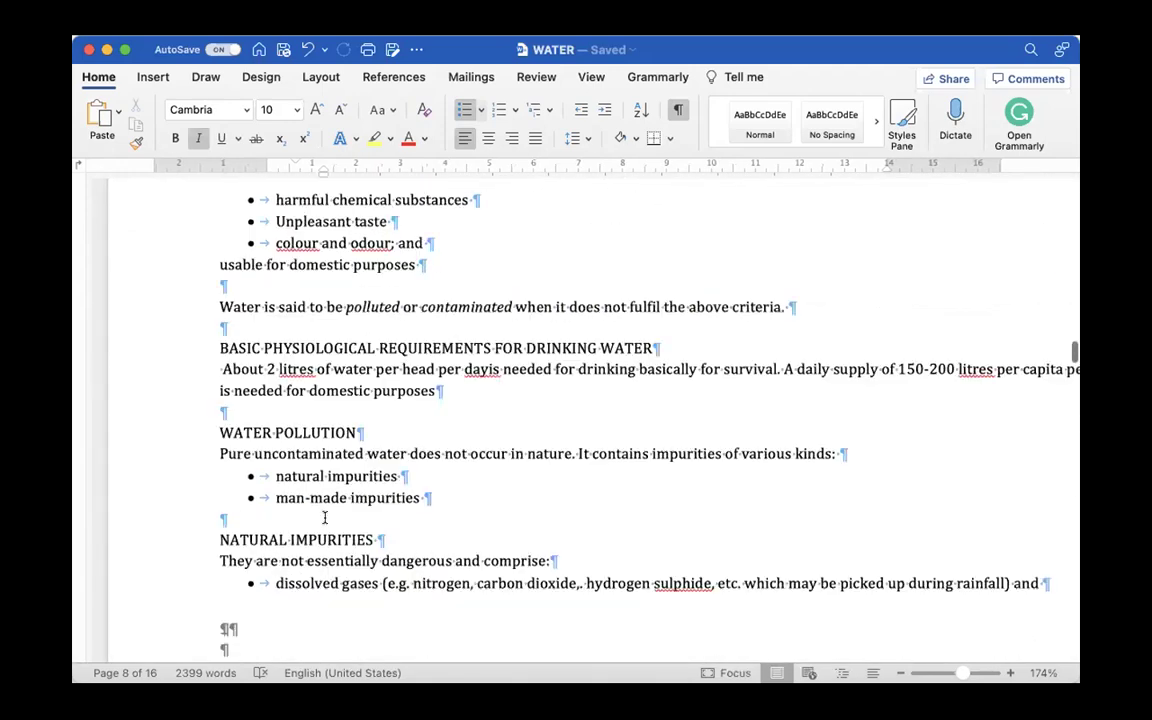
scroll(324, 517, "down", 20)
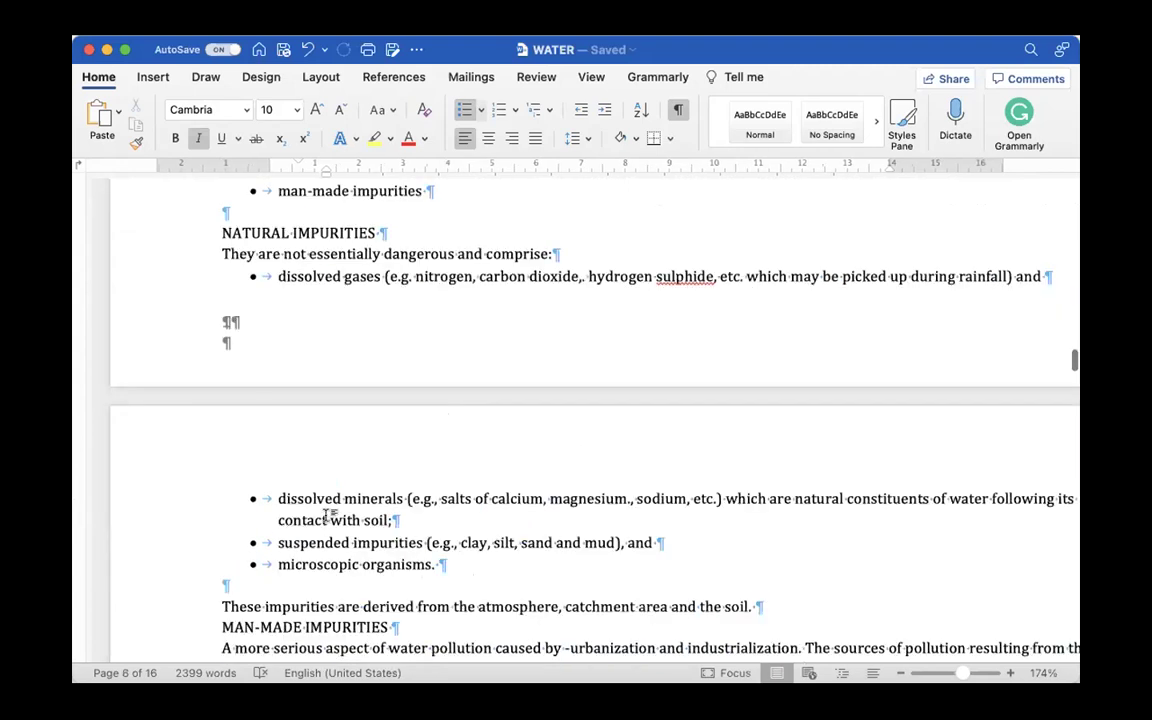
scroll(324, 517, "down", 2)
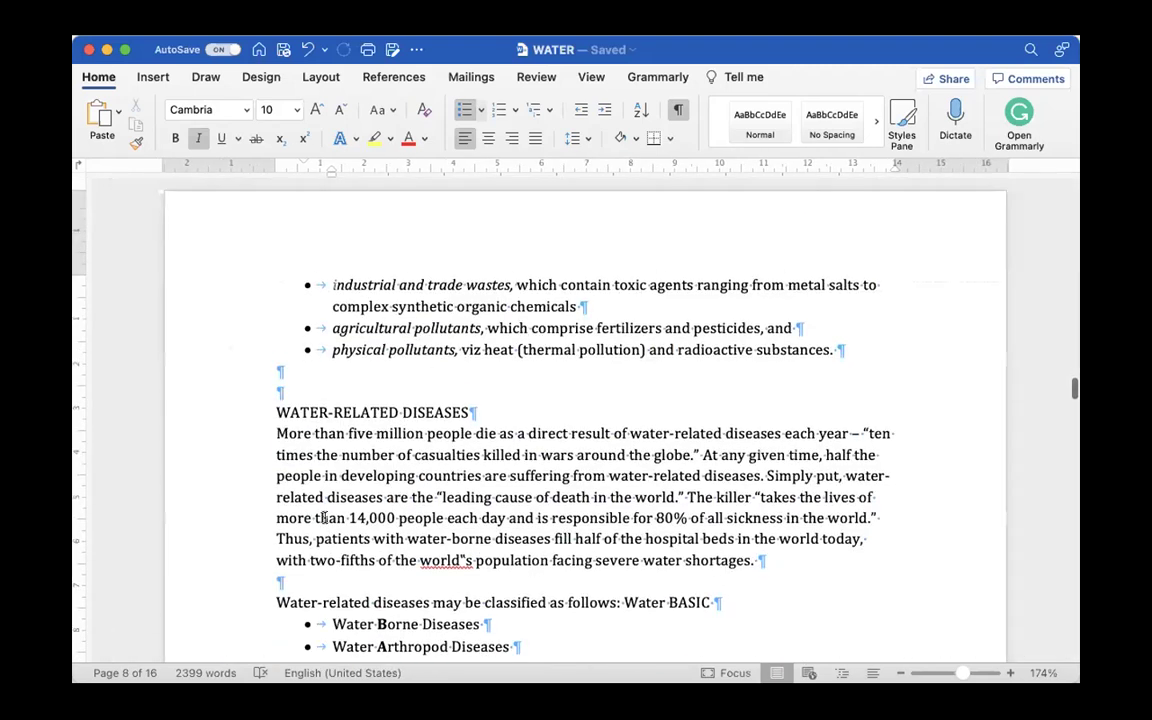
scroll(324, 517, "up", 6)
scroll(324, 517, "up", 15)
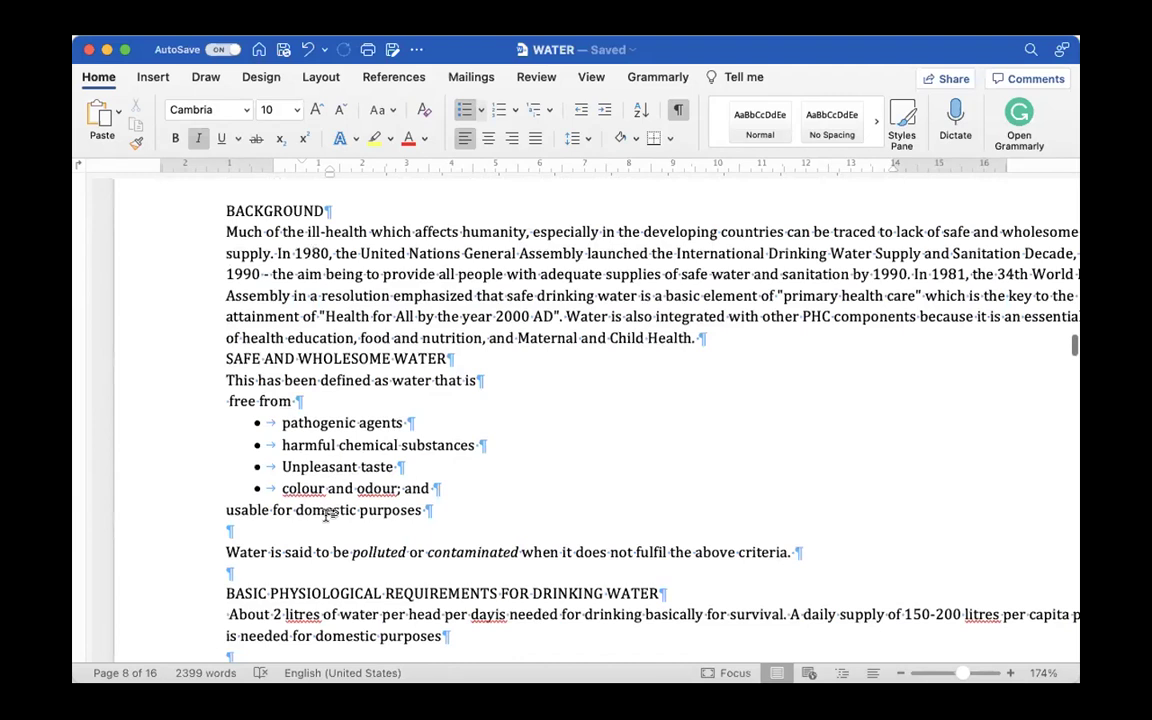
scroll(324, 517, "down", 15)
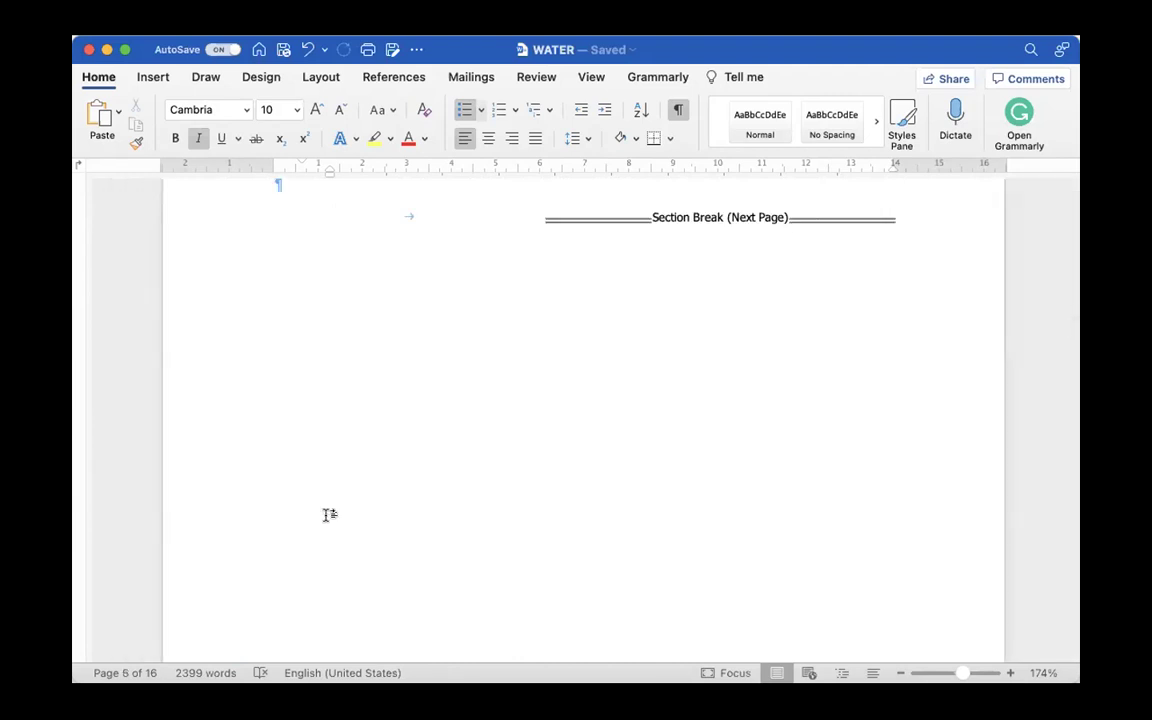
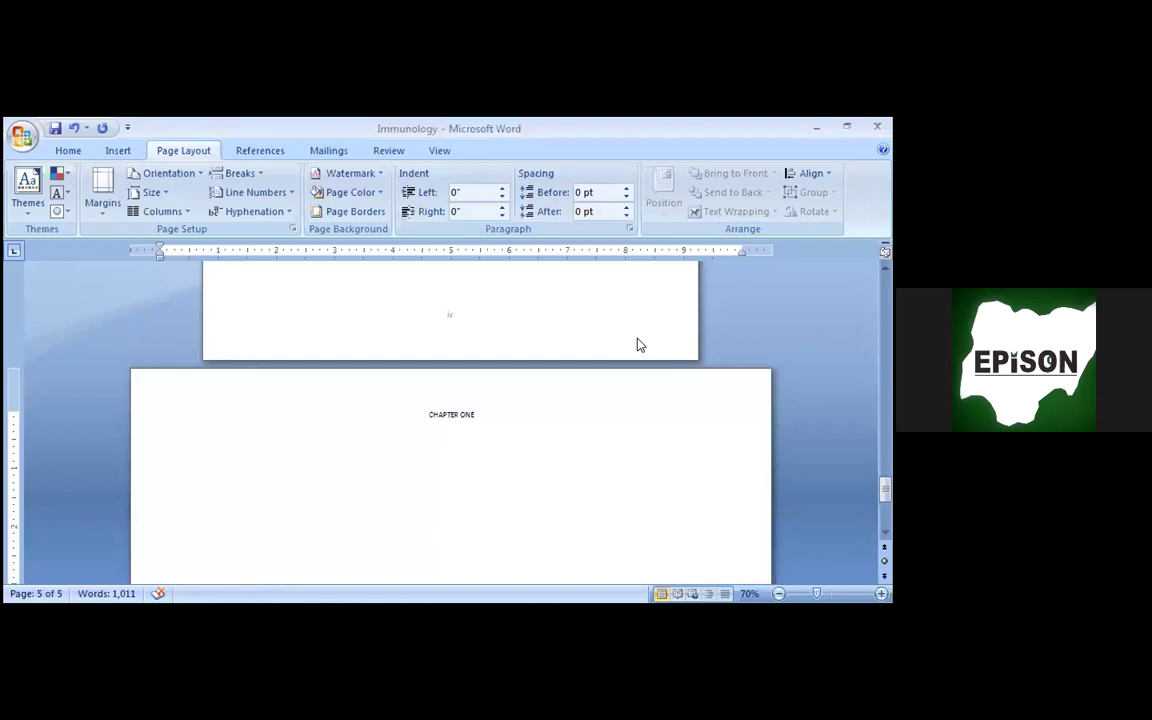
Step: Left-align the empty line under CHAPTER ONE and discard a trial equation placeholder
key("ctrl+l")
scroll(823, 193, "up", 1)
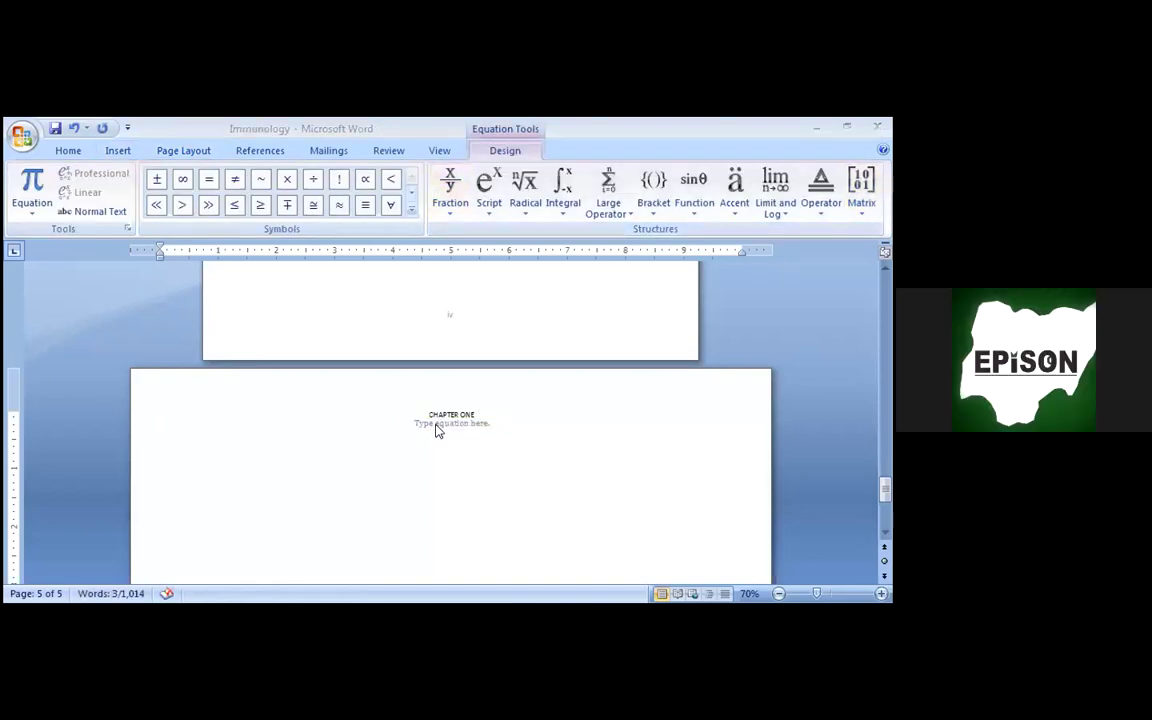
left_click(494, 426)
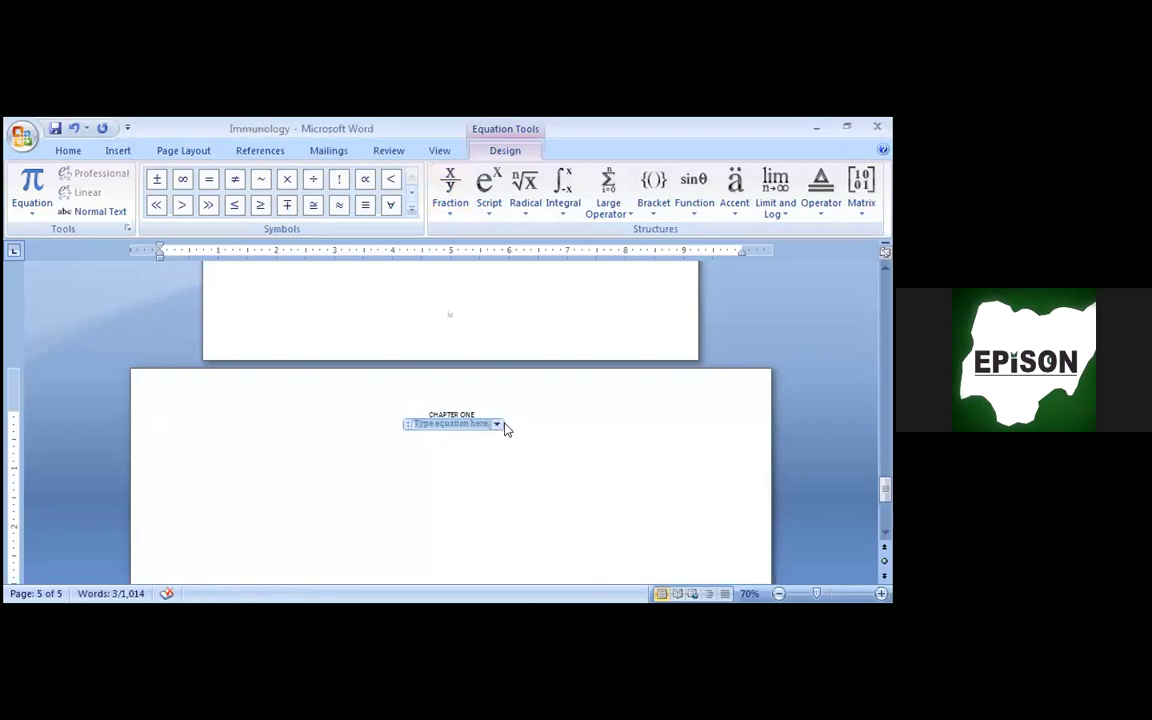
left_click(497, 424)
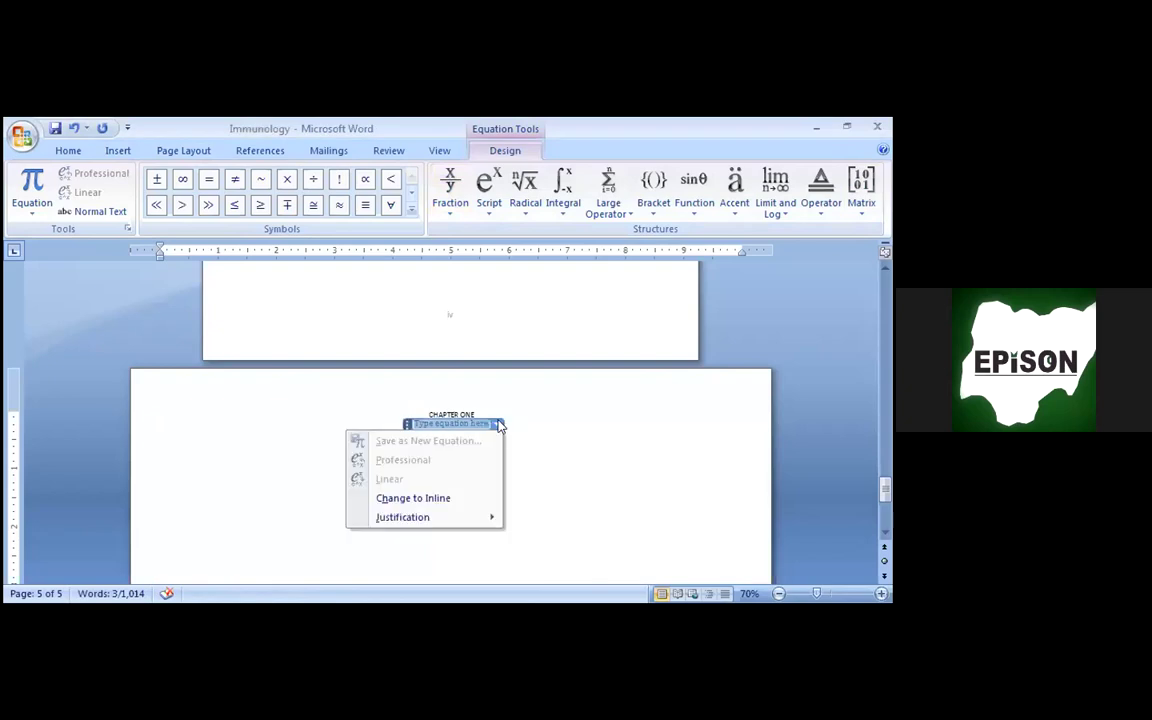
left_click(425, 498)
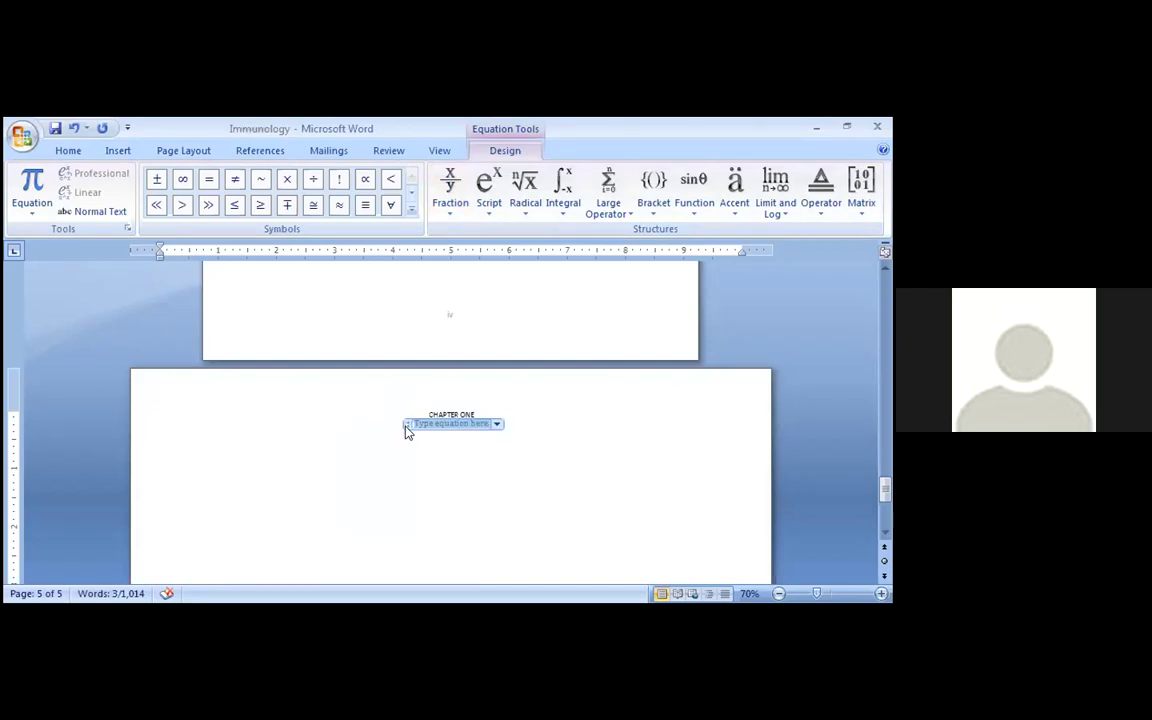
key("ctrl+z")
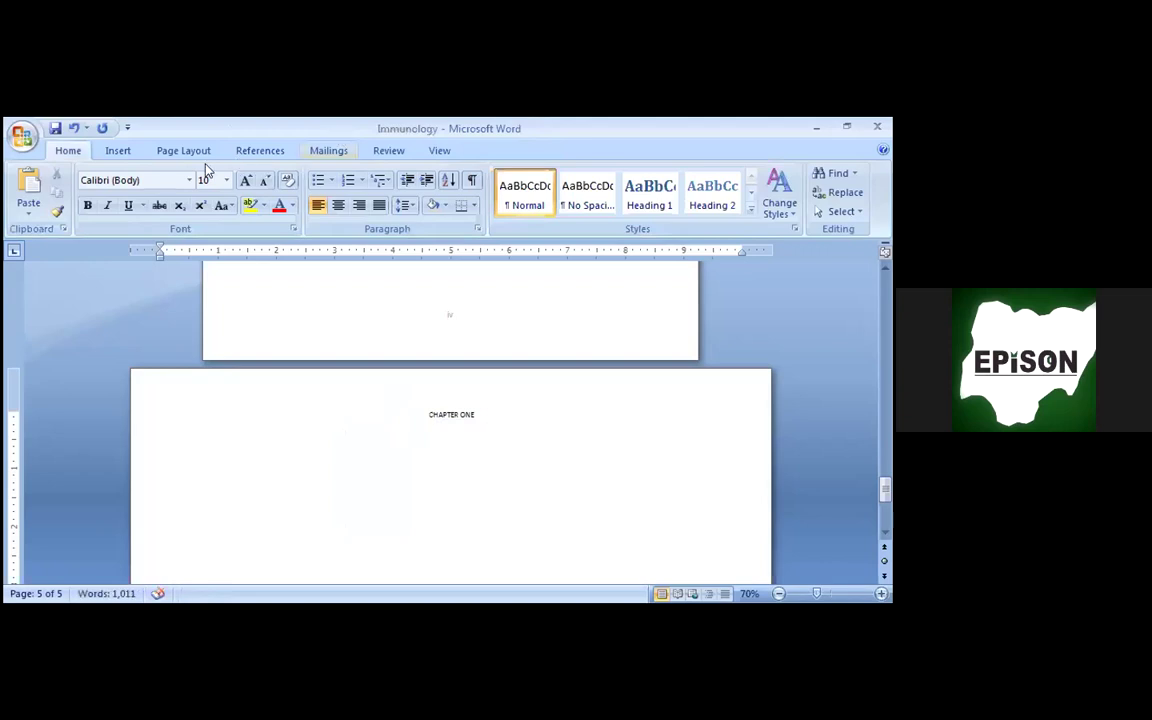
Step: Insert a new blank equation under CHAPTER ONE from the Insert tab's Equation gallery
left_click(121, 153)
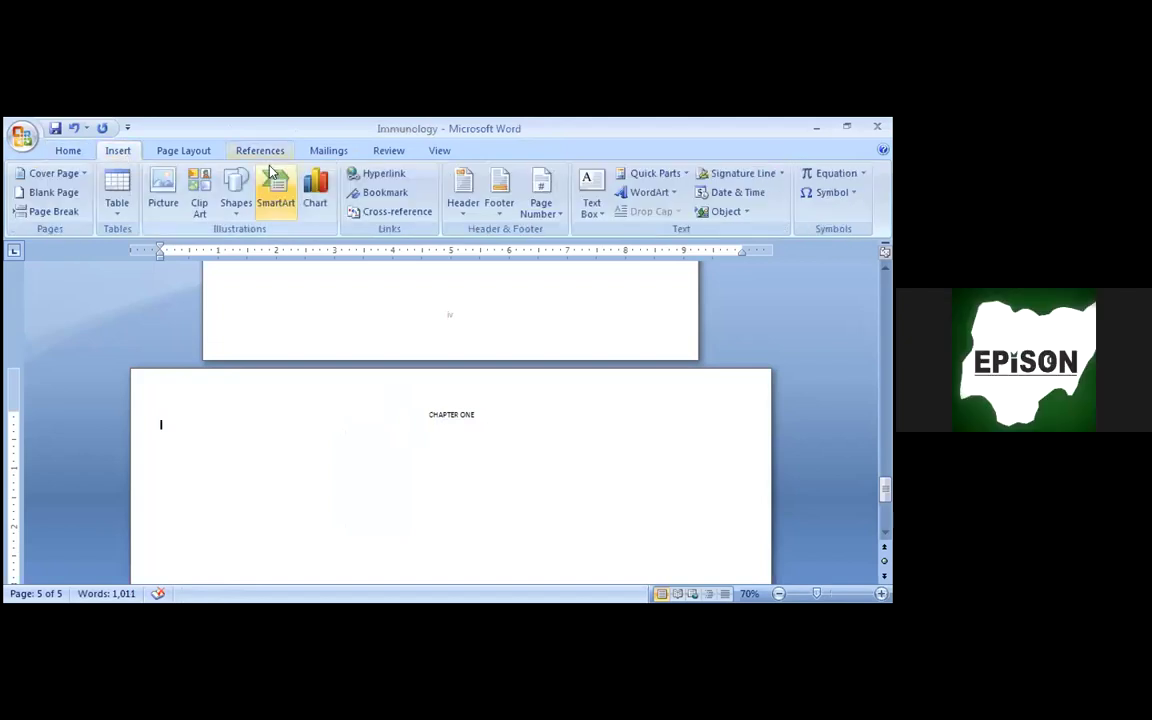
left_click(860, 174)
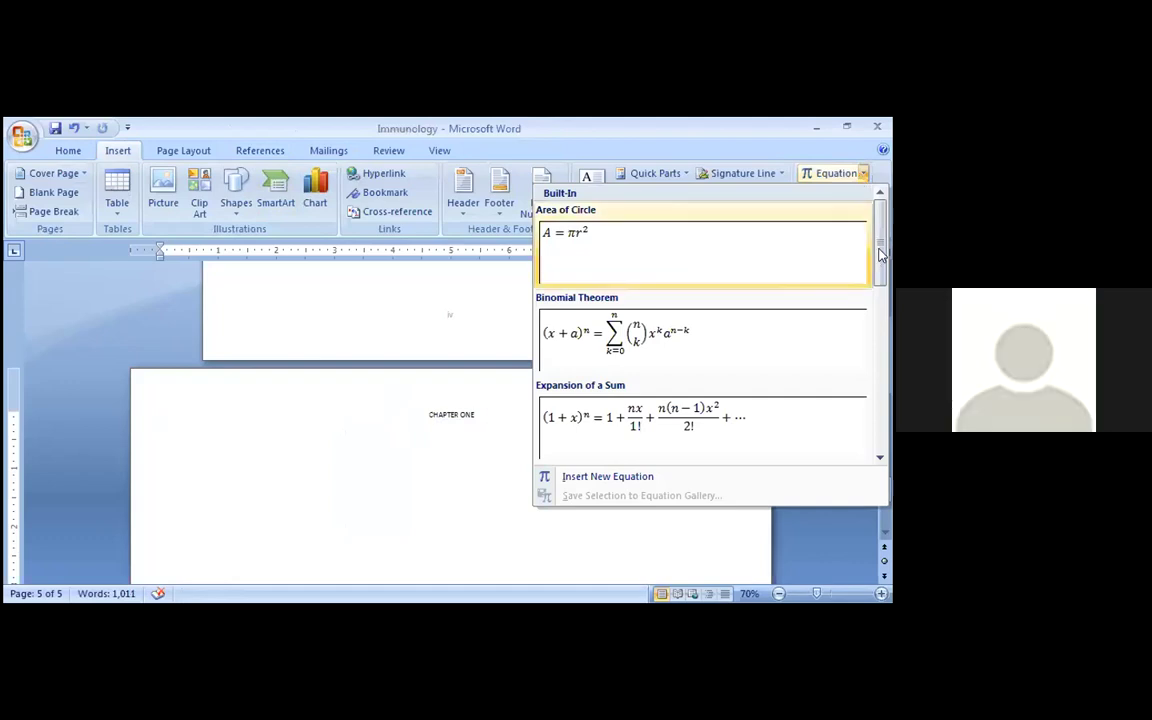
scroll(881, 282, "down", 1)
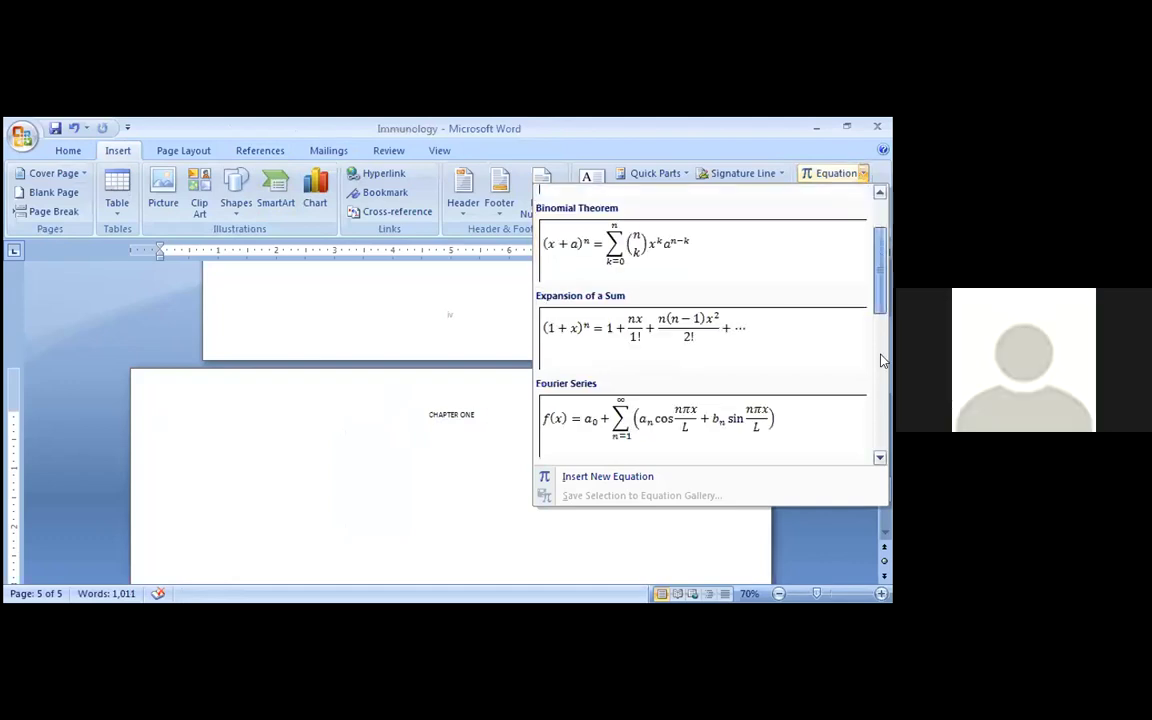
scroll(883, 368, "down", 3)
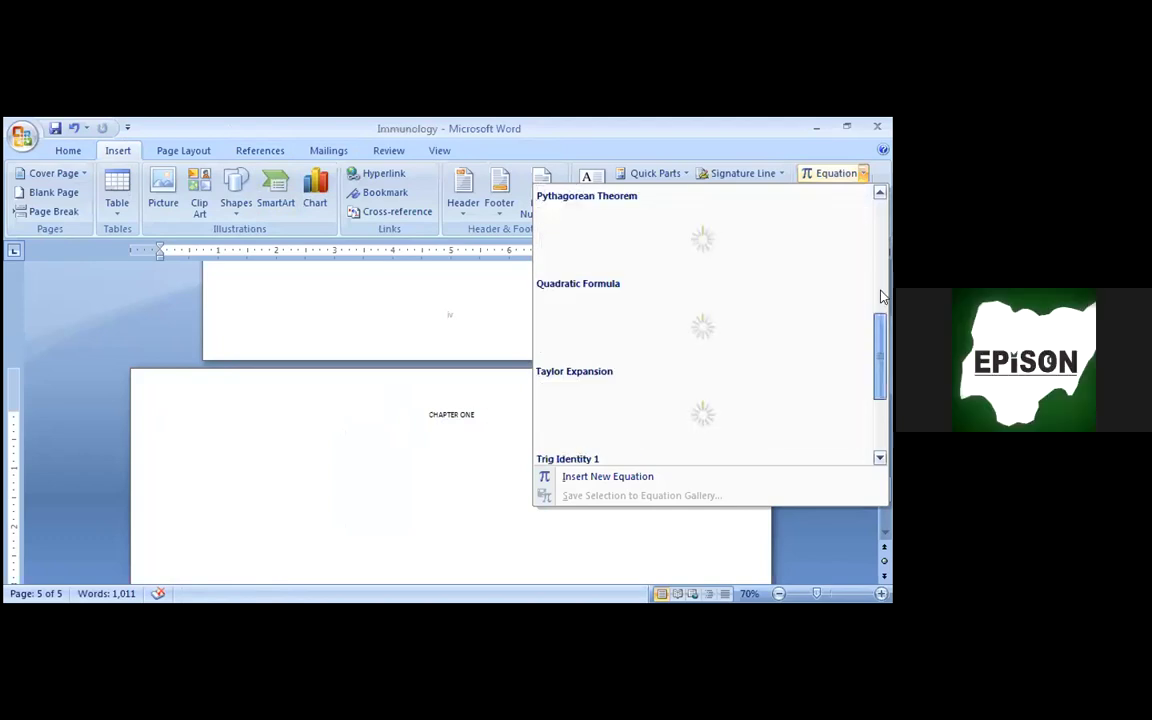
scroll(882, 198, "up", 2)
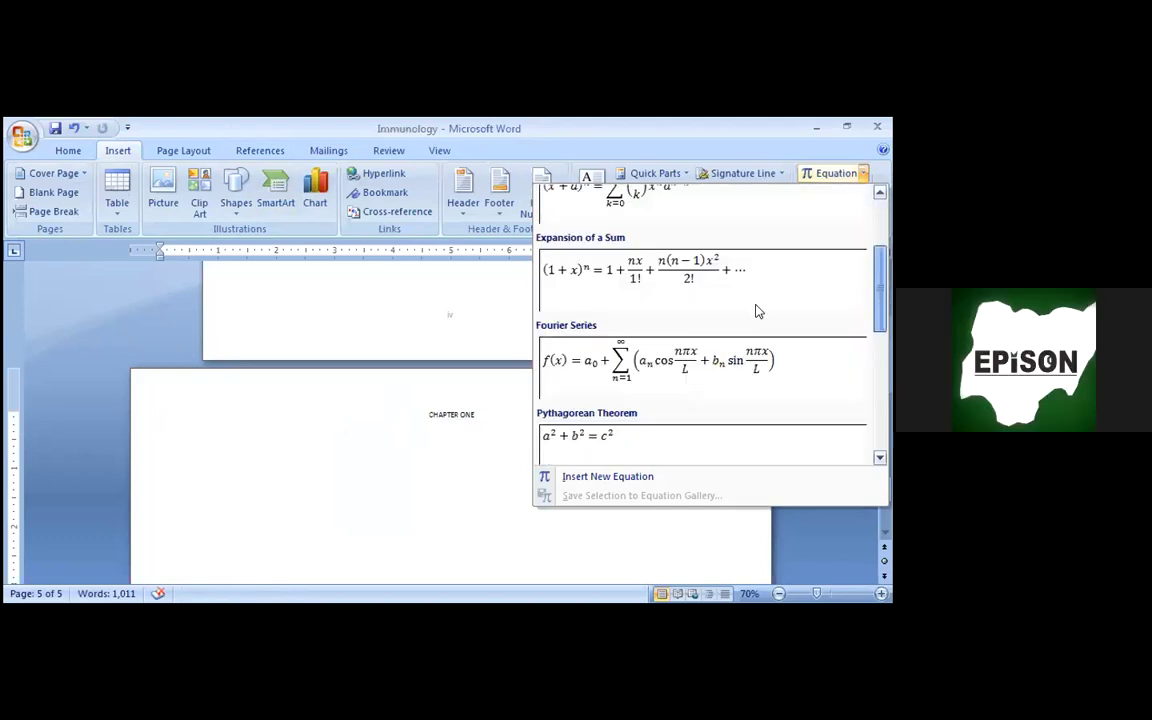
scroll(758, 315, "up", 2)
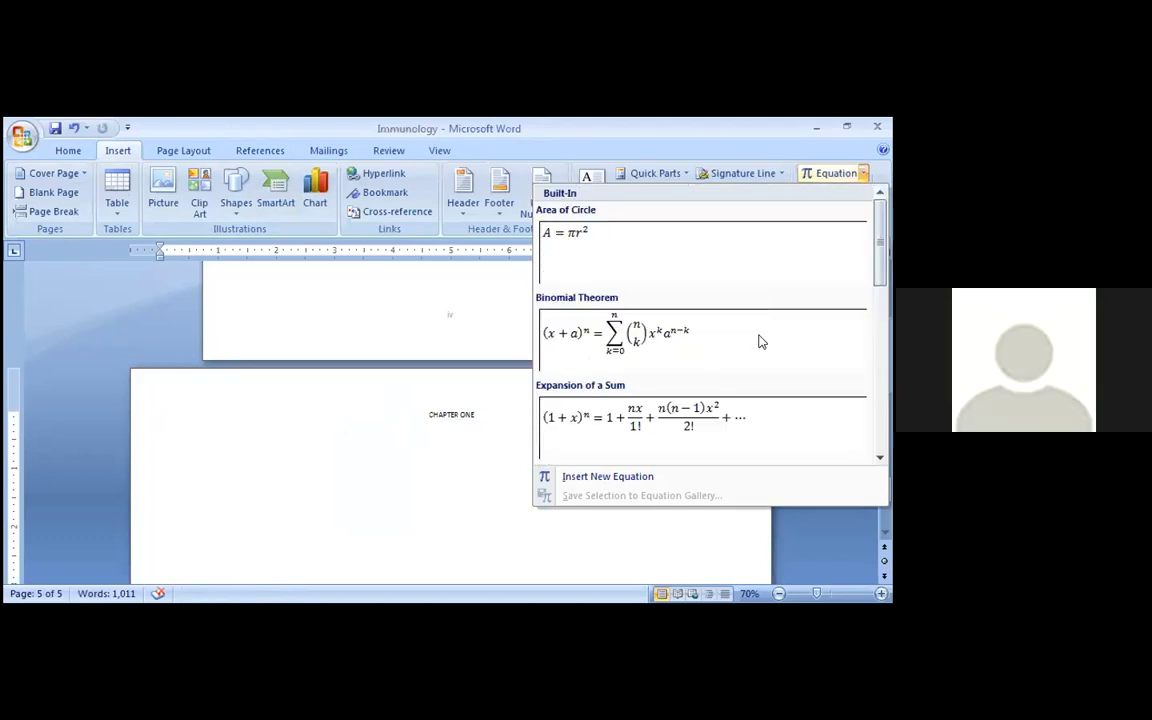
left_click(880, 461)
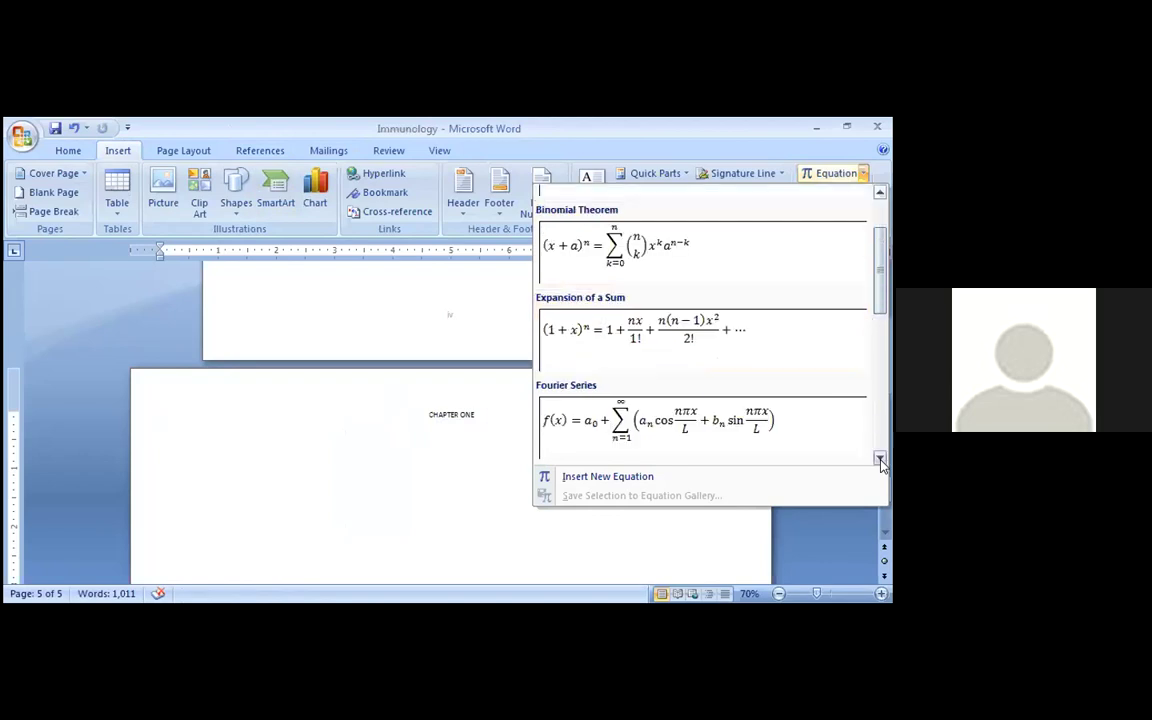
left_click(880, 461)
left_click(880, 461)
left_click(880, 461)
left_click(880, 461)
left_click(880, 461)
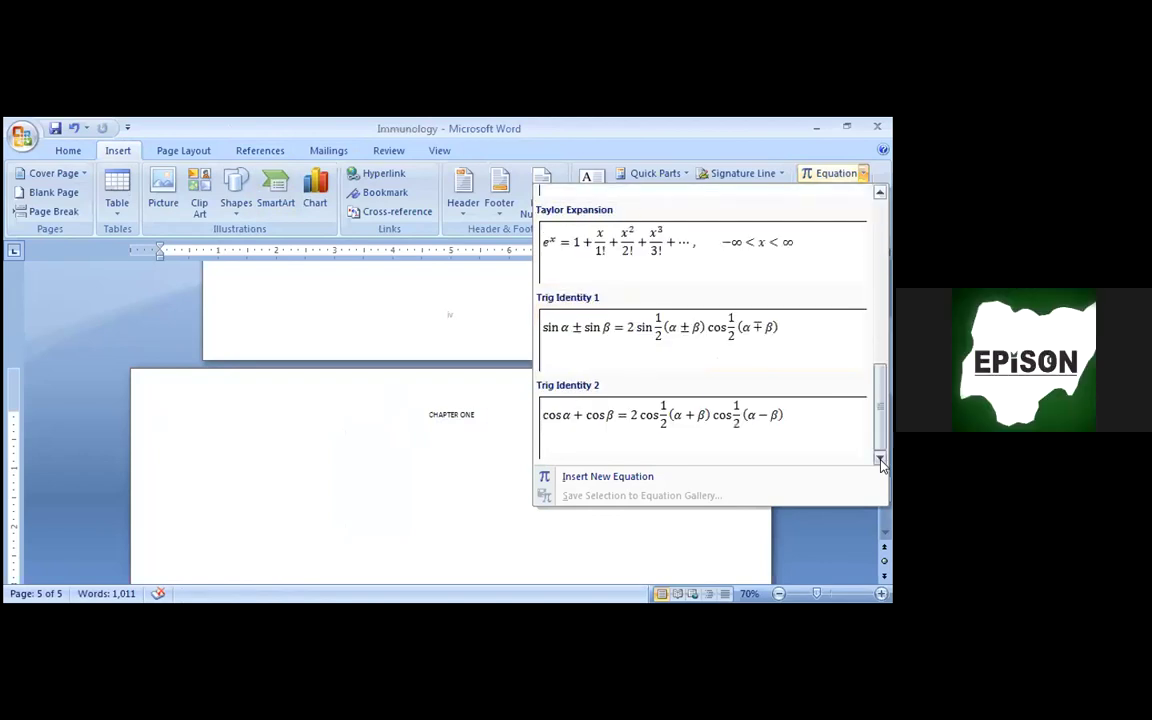
left_click(619, 476)
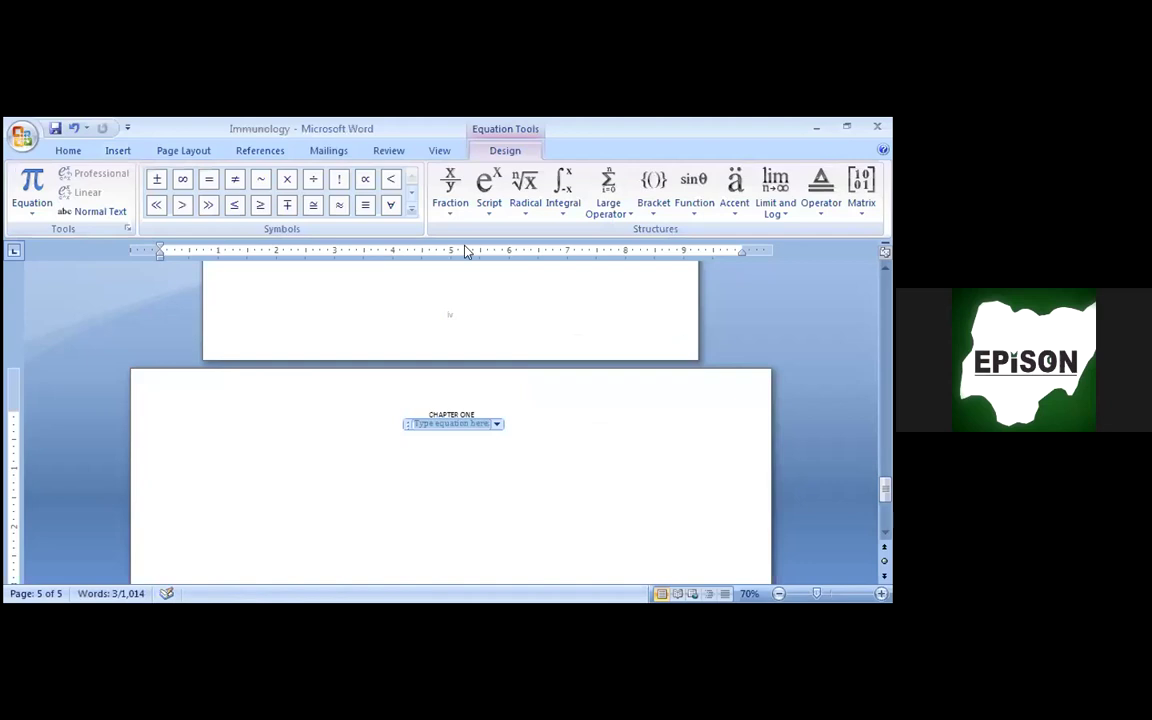
Step: Add a Stacked Fraction layout to the equation beneath CHAPTER ONE and reselect the equation
left_click(451, 190)
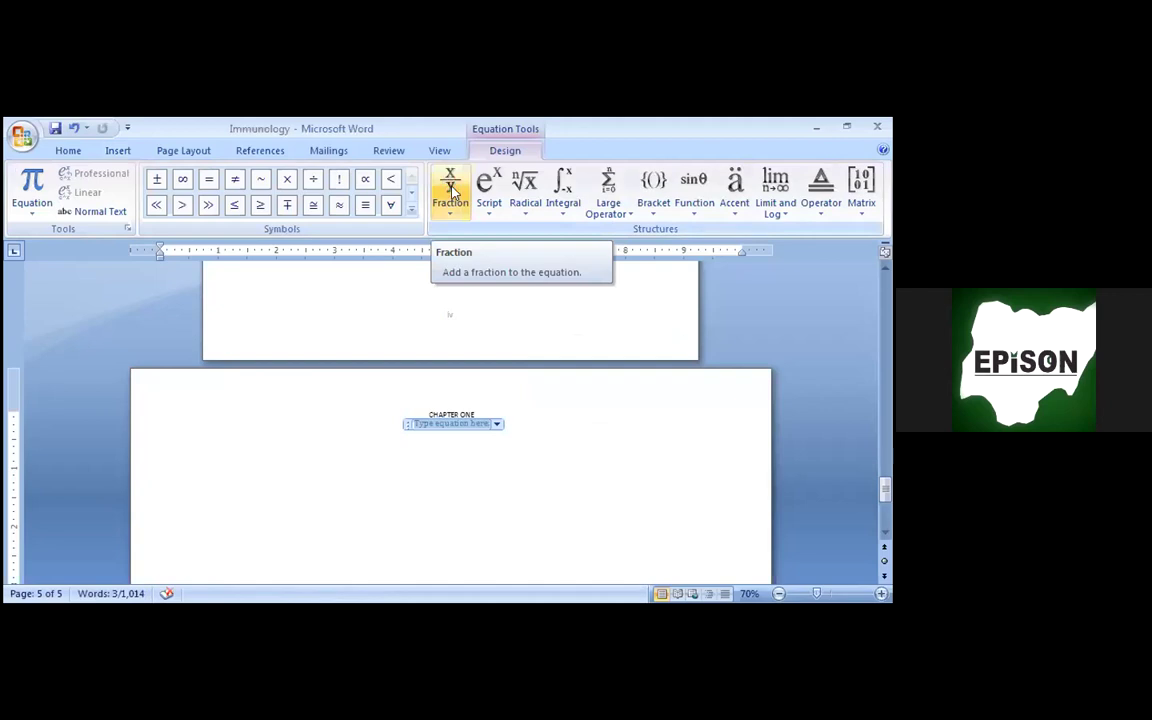
left_click(451, 192)
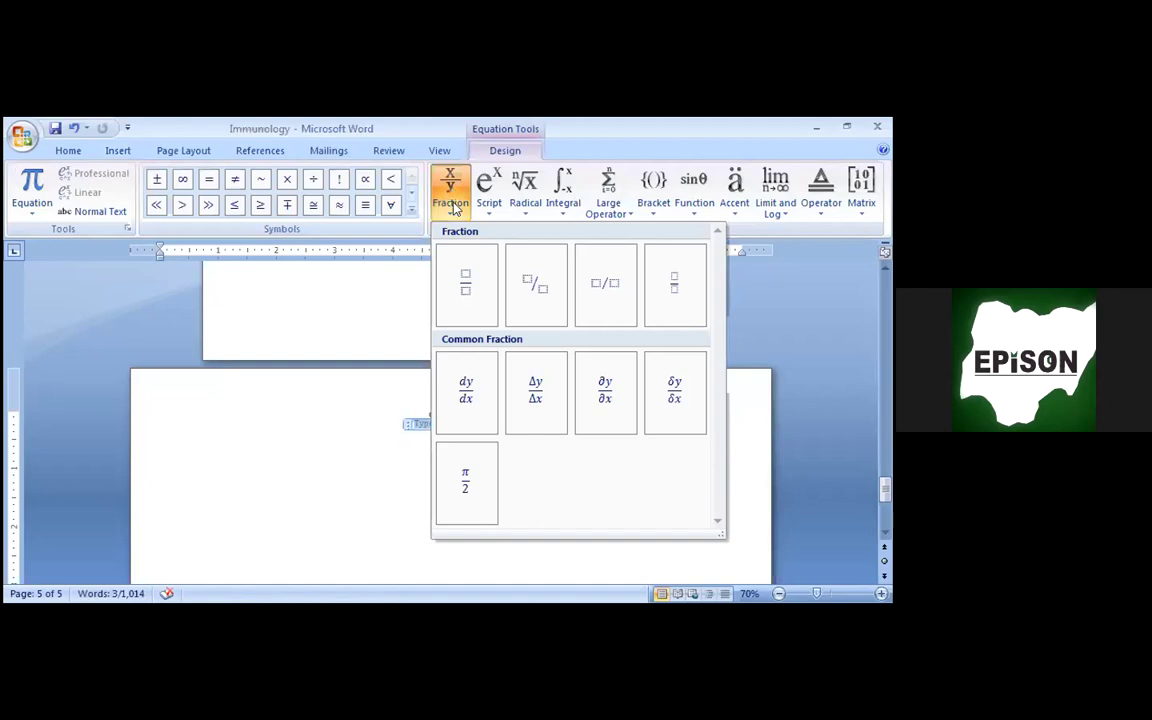
left_click(465, 281)
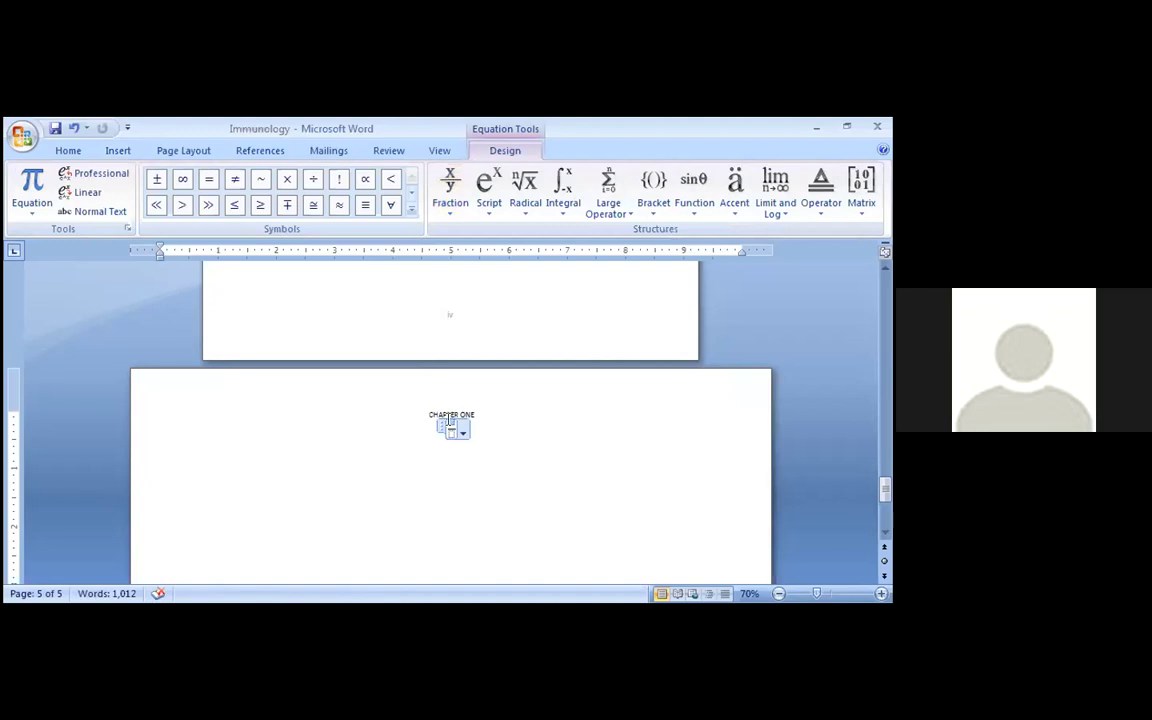
key("ctrl+z")
key("ctrl+z")
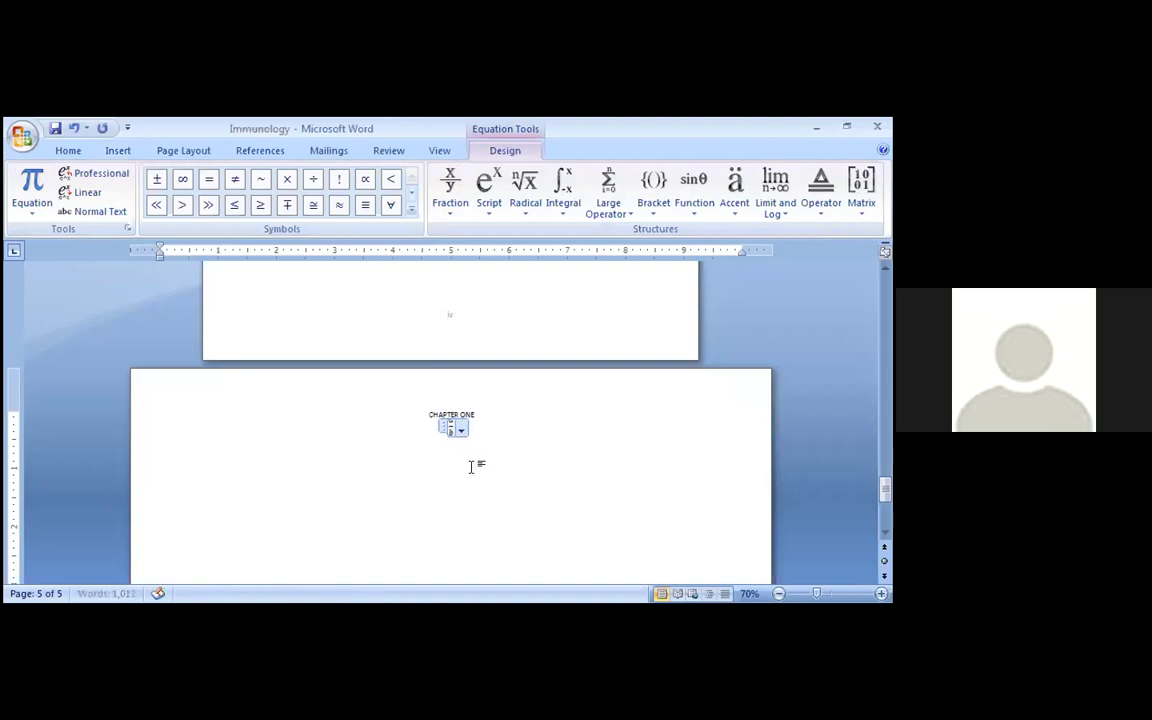
left_click(471, 466)
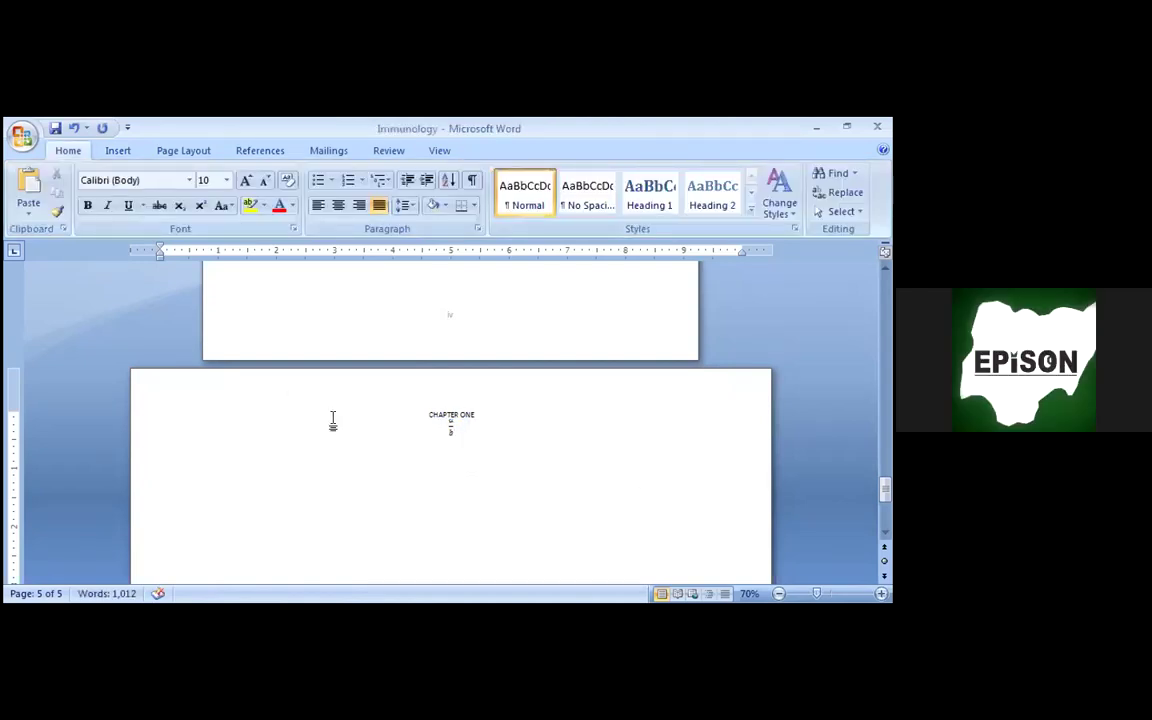
left_click(452, 433)
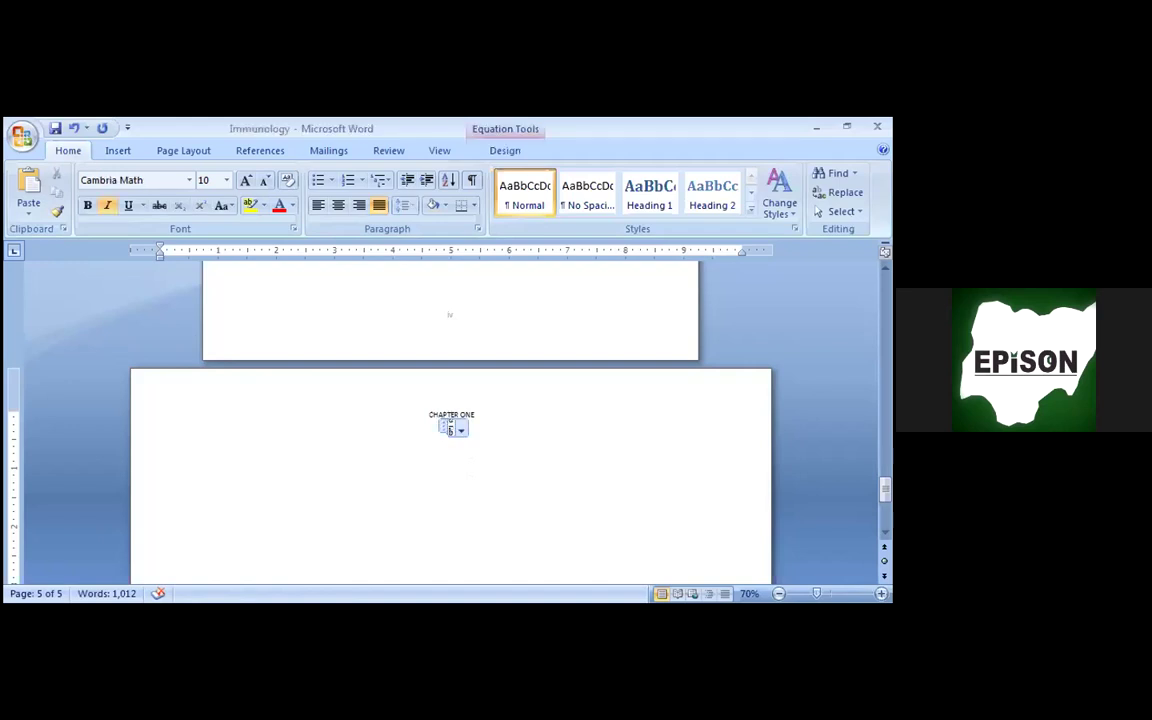
Step: Set the heading and equation text to 12 point
key("ctrl+a")
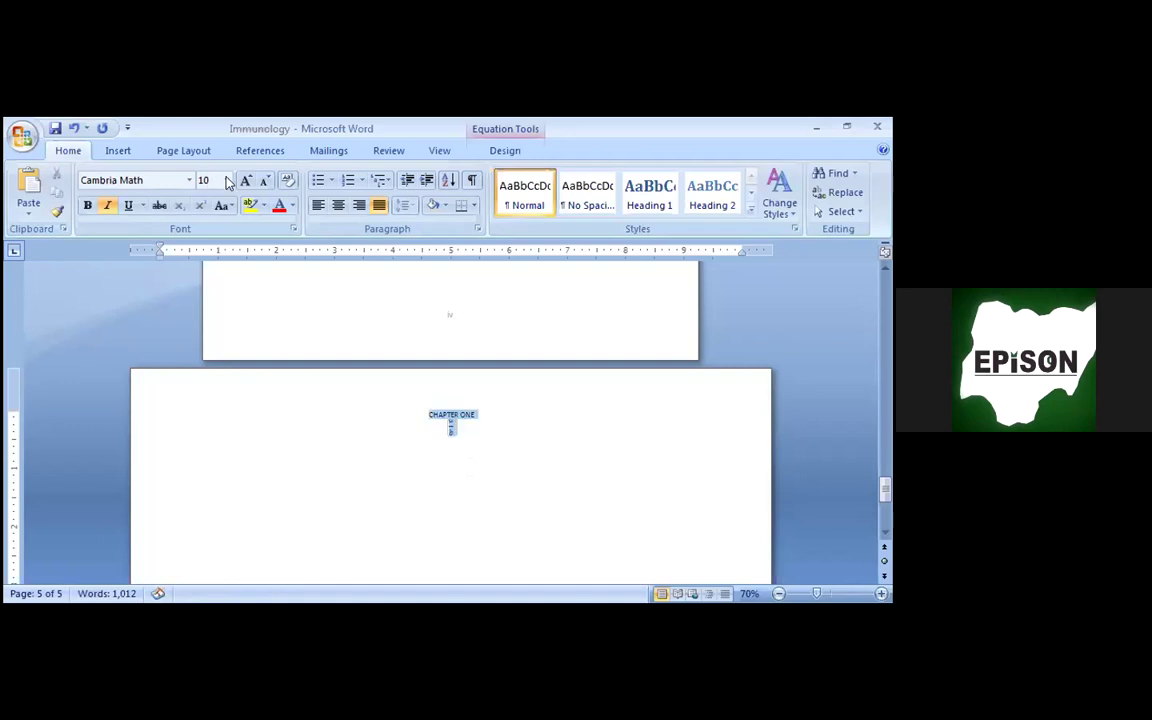
left_click(227, 181)
left_click(206, 259)
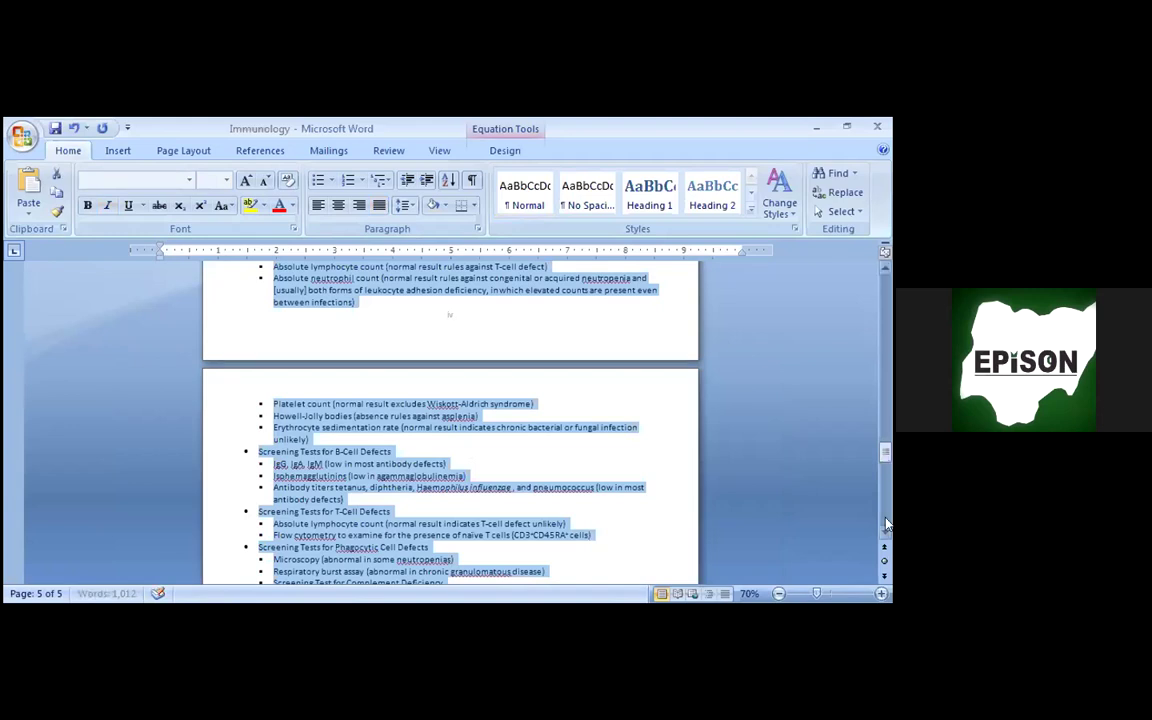
Step: Resize the a/b equation to 20 point and add an empty line below it
scroll(452, 452, "down", 10)
left_click(446, 456)
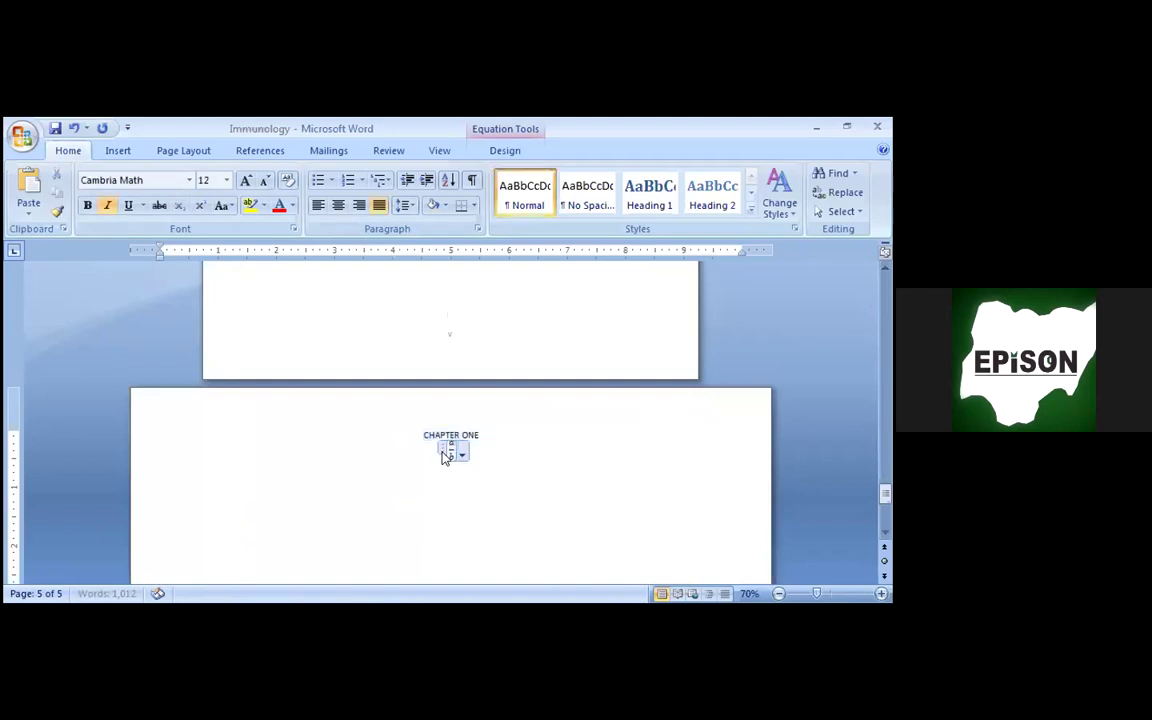
left_click(443, 453)
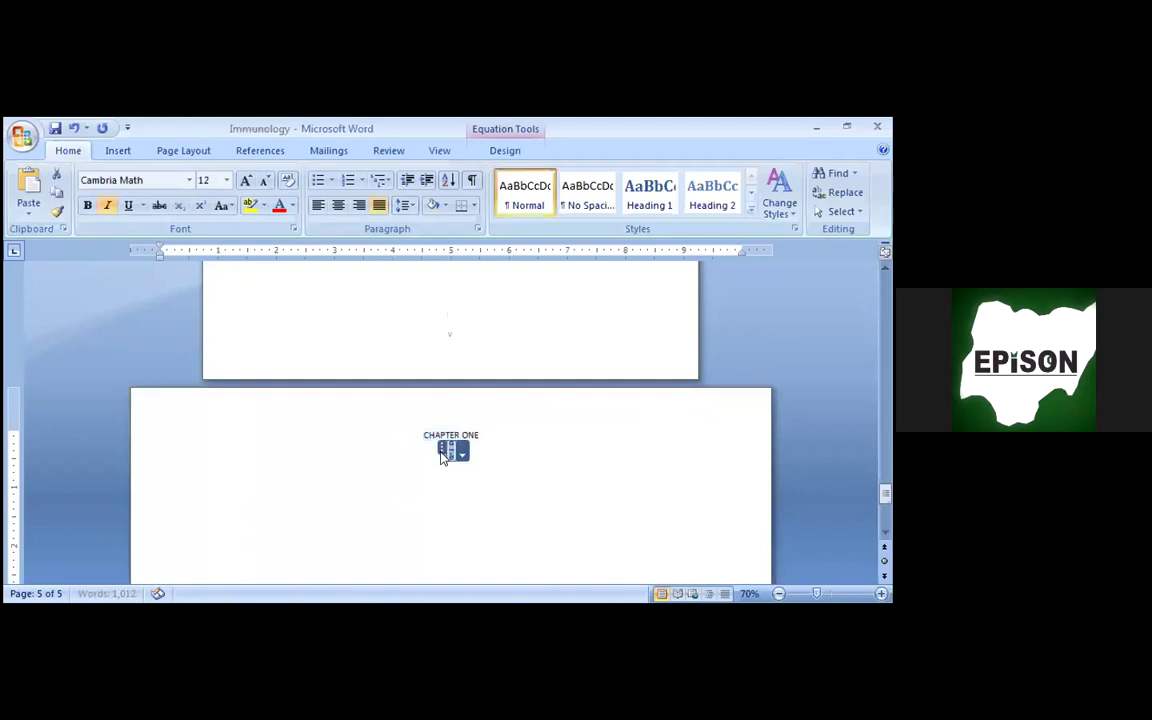
left_click(210, 179)
type("1")
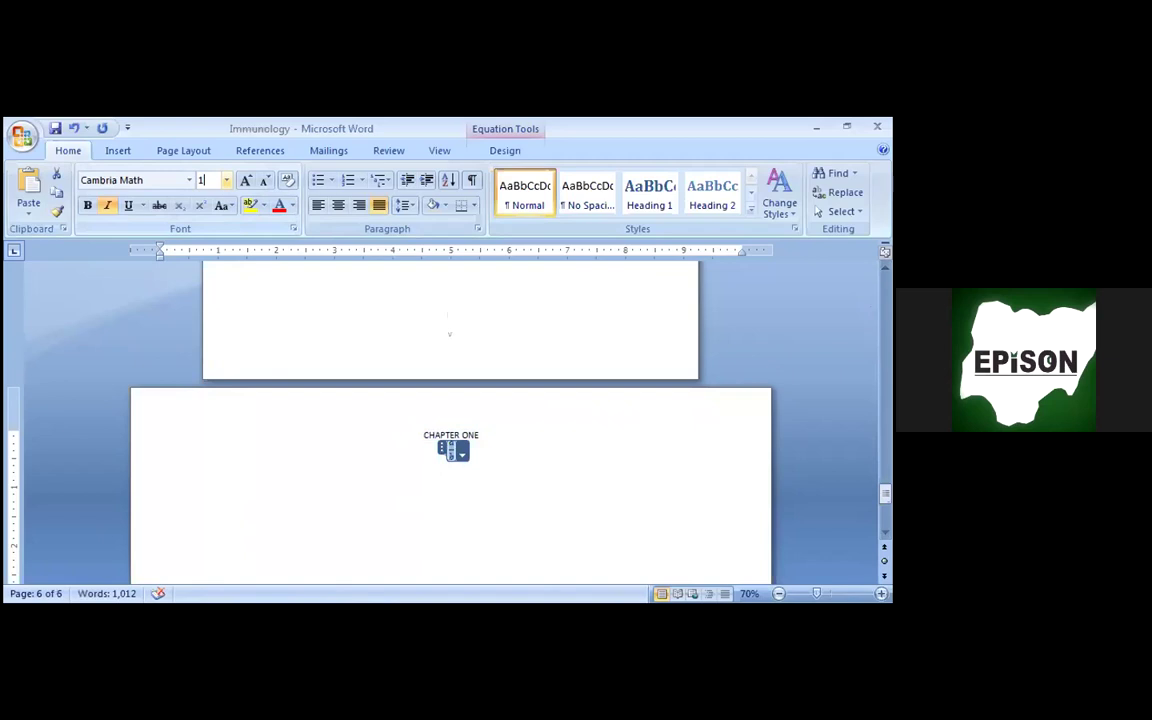
type("8")
key("BackSpace")
key("BackSpace")
type("20")
key("Return")
left_click(266, 486)
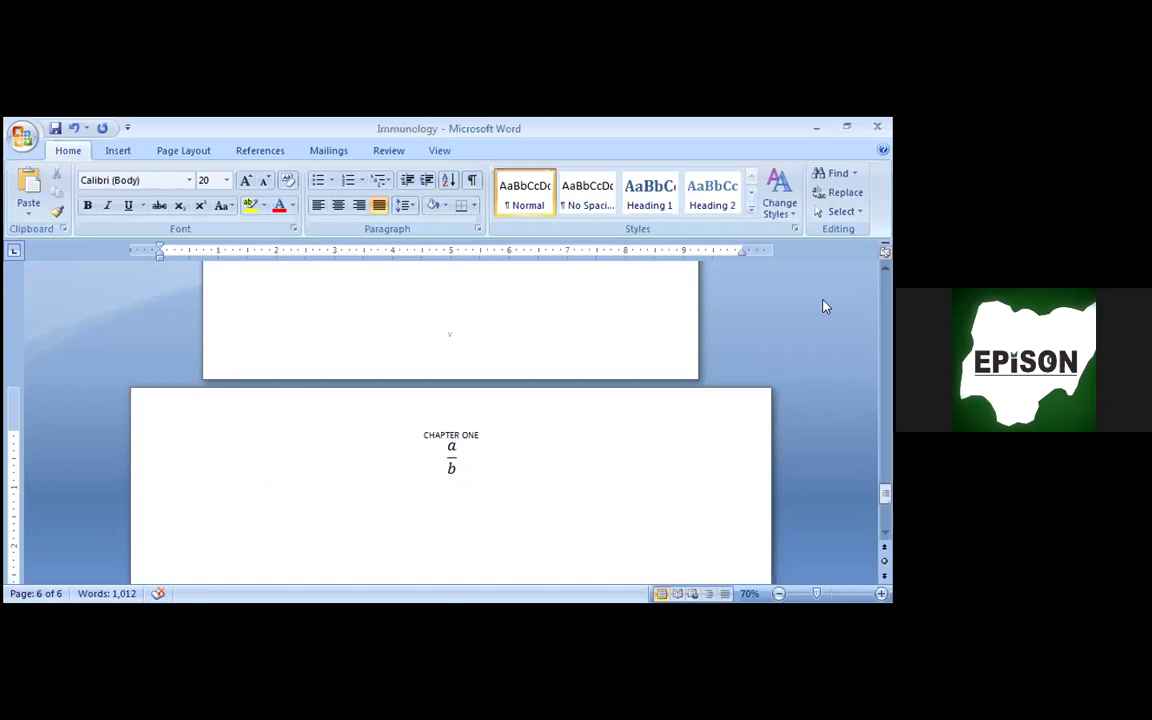
key("Return")
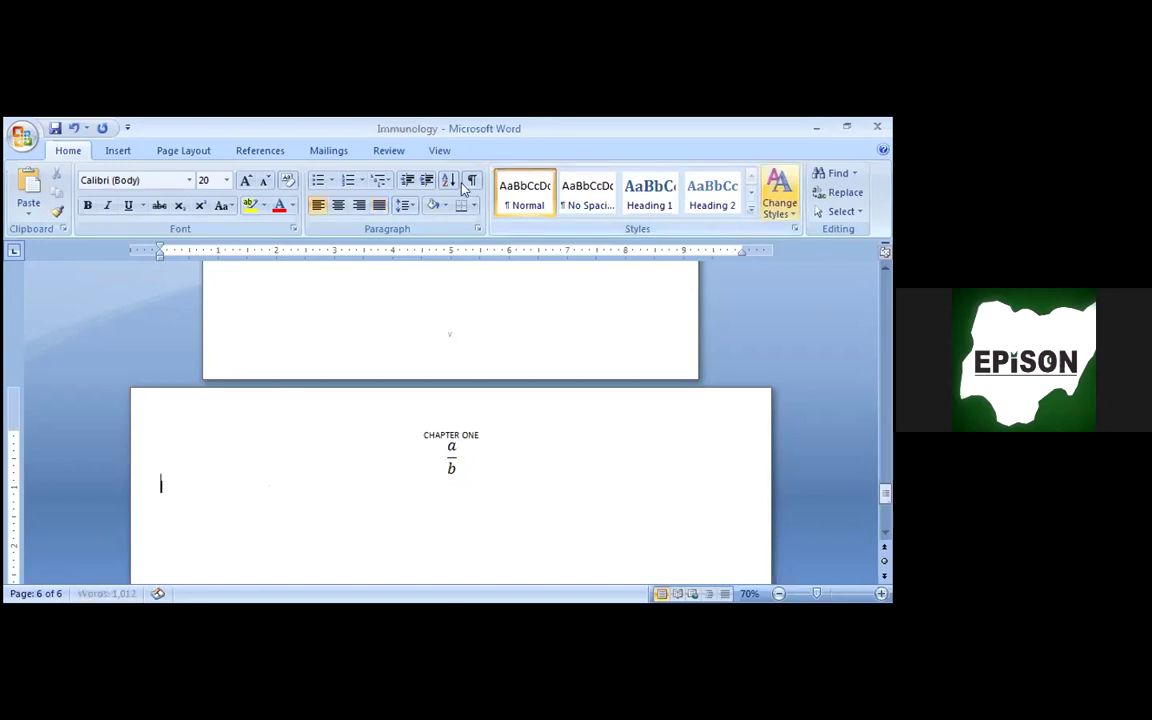
Step: Insert a second equation below a/b containing an empty stacked fraction
left_click(122, 153)
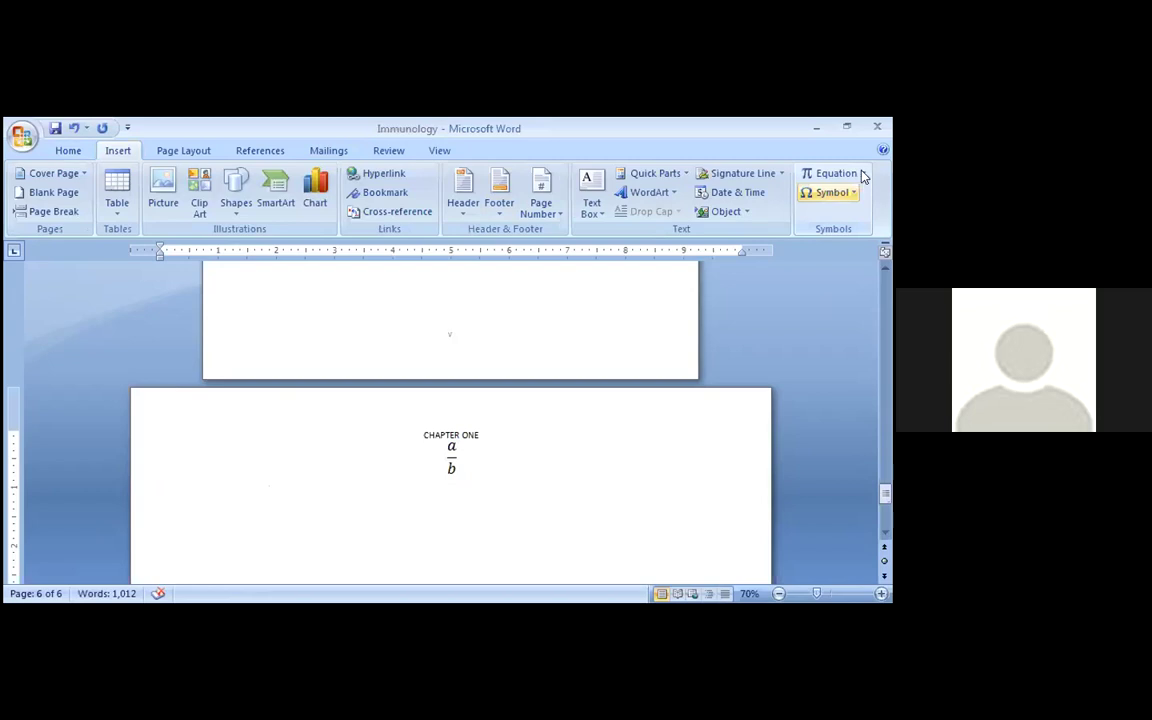
left_click(862, 175)
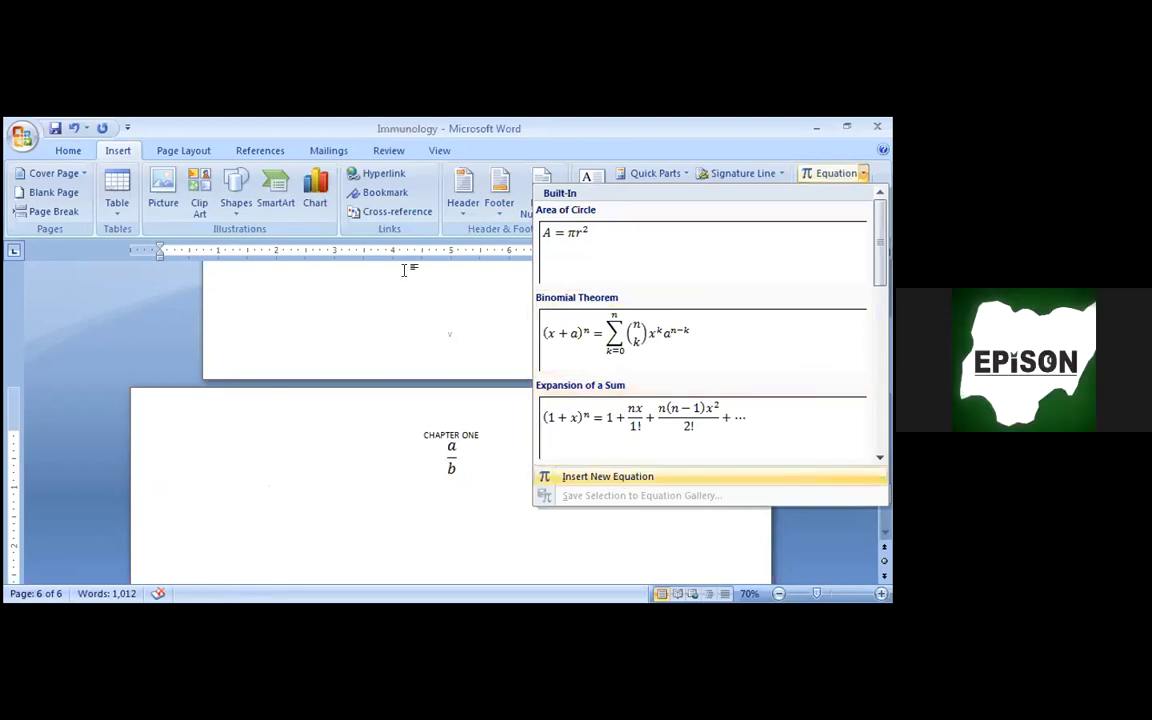
key("Return")
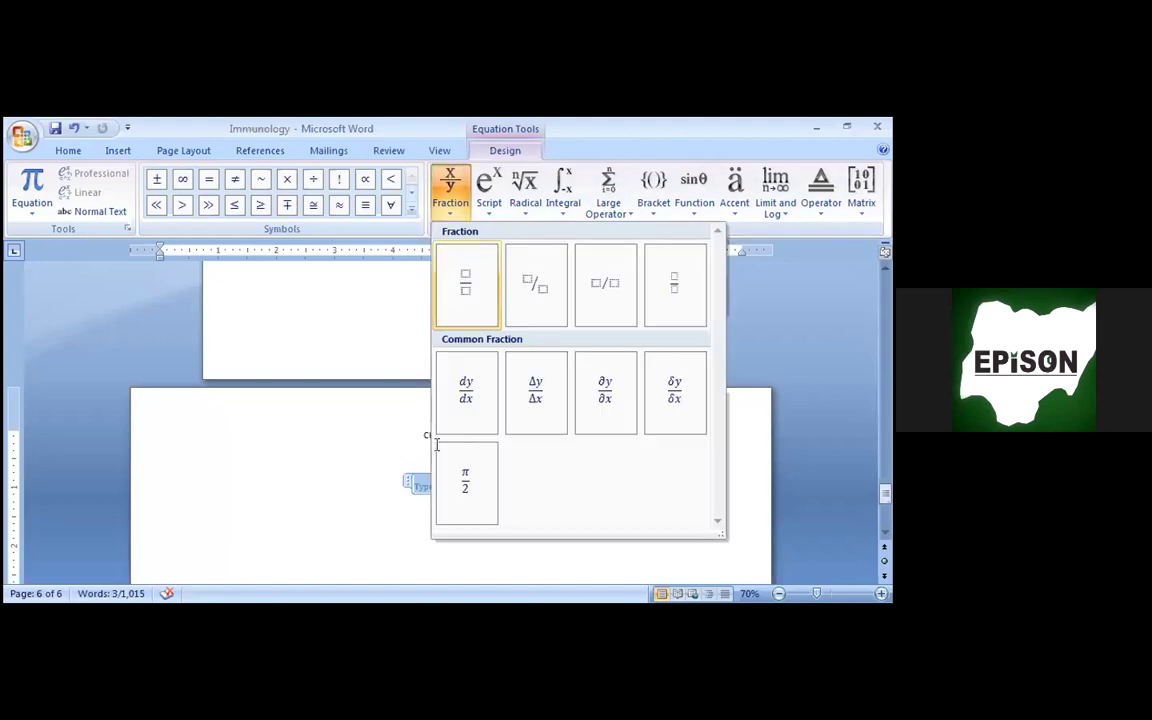
left_click(463, 283)
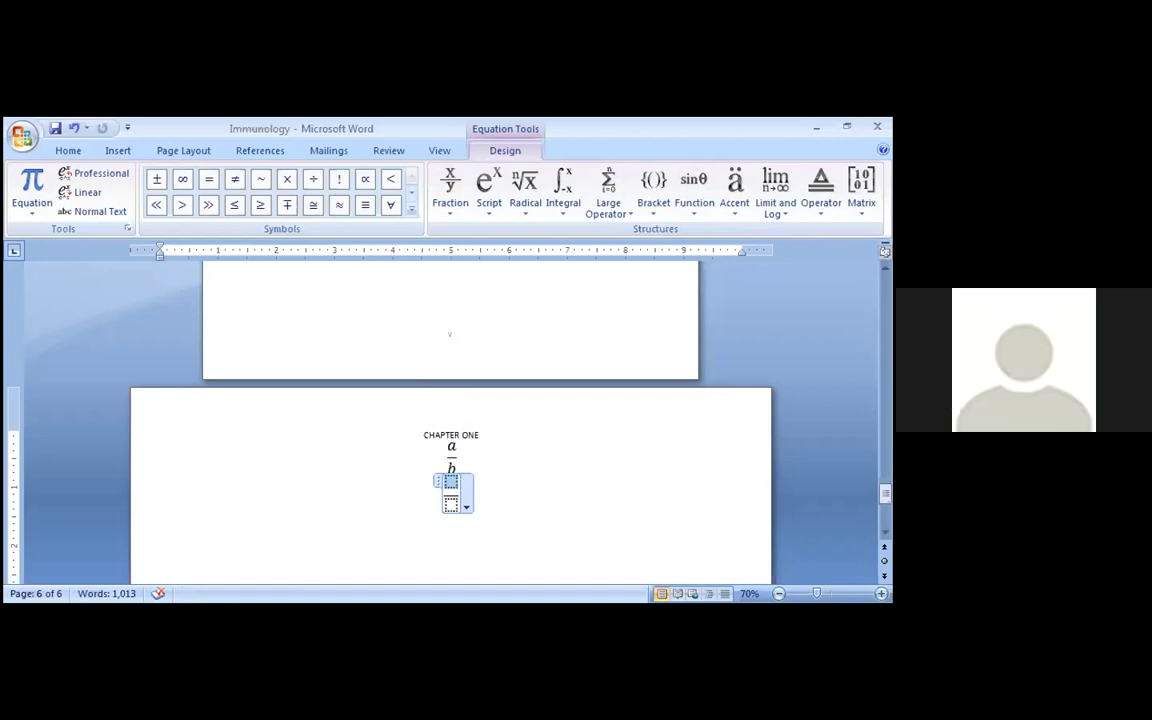
Step: Type z into the new fraction's numerator
type("z ∝")
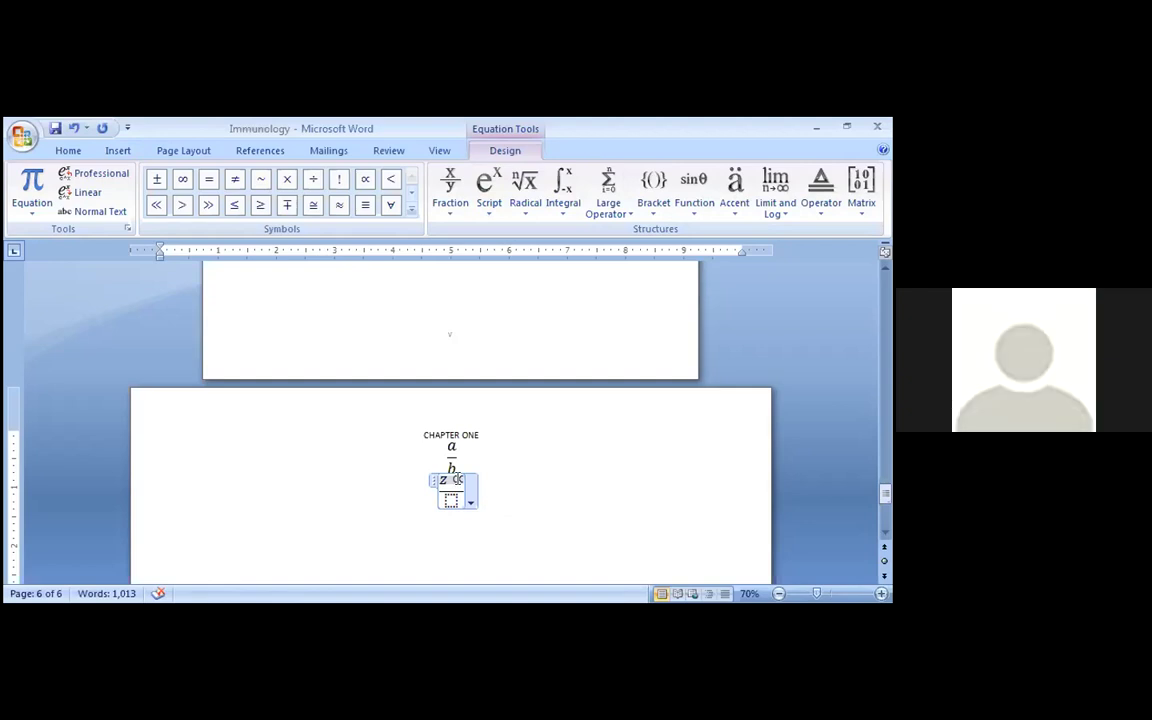
Step: Replace the numerator z ∝ with a script template whose base is z
left_click(486, 214)
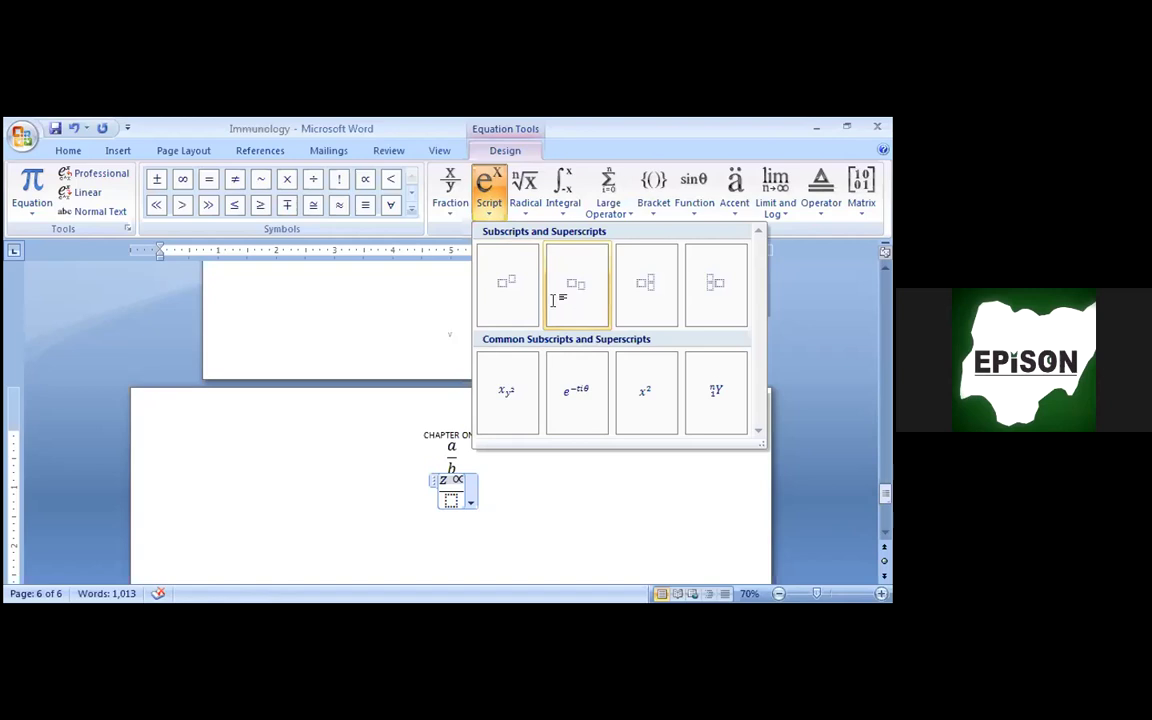
left_click(556, 299)
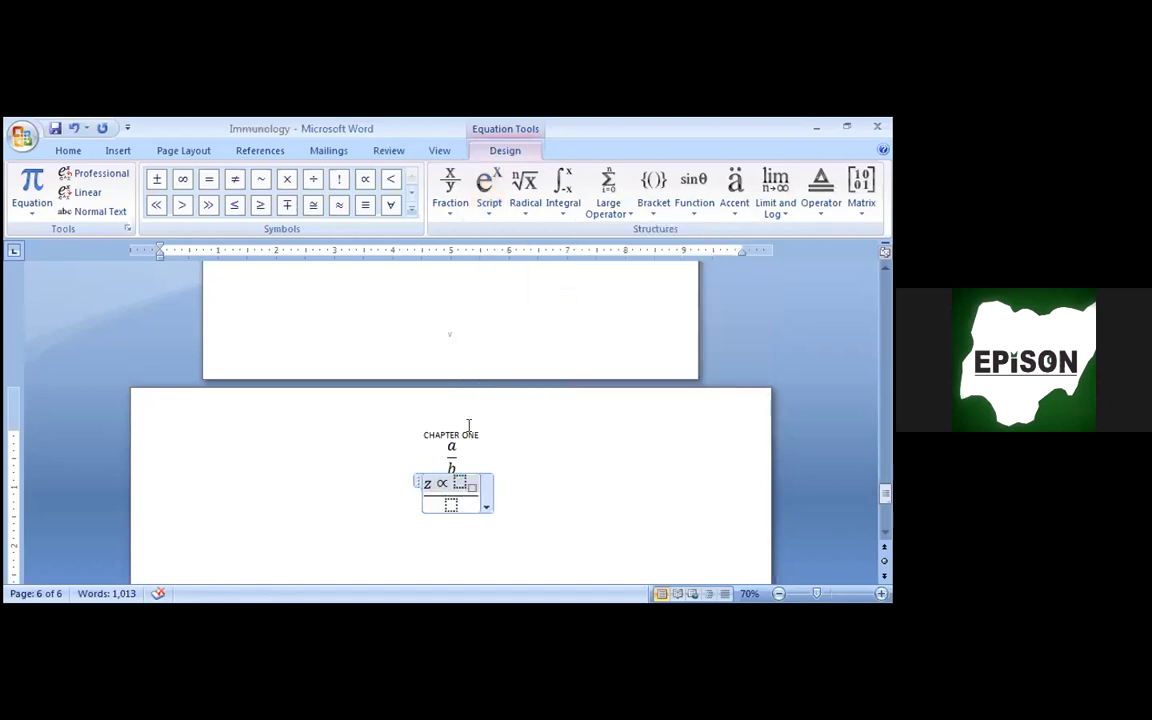
left_click(494, 218)
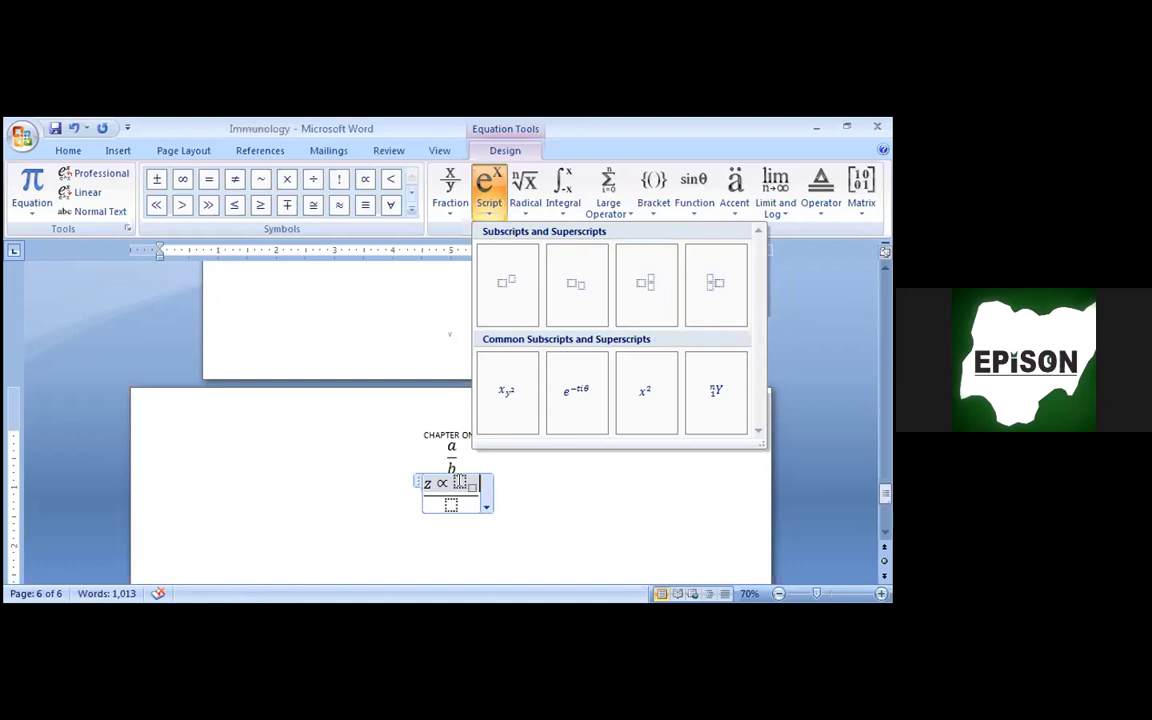
left_click(445, 484)
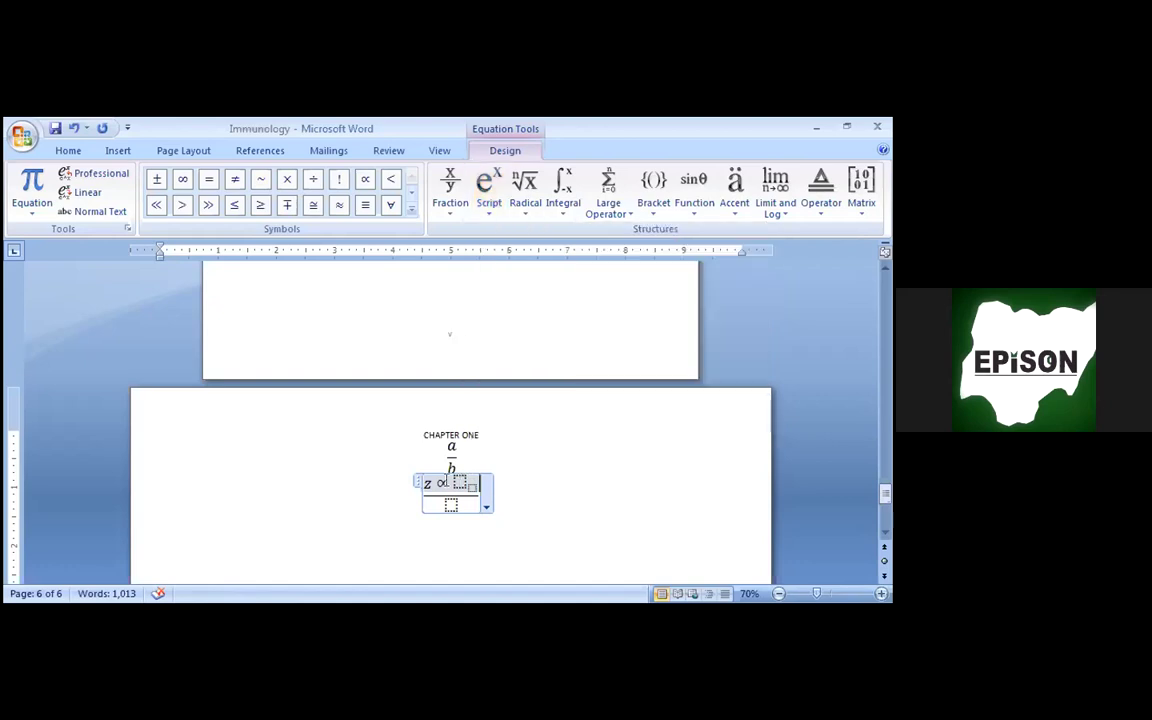
key("BackSpace")
key("BackSpace")
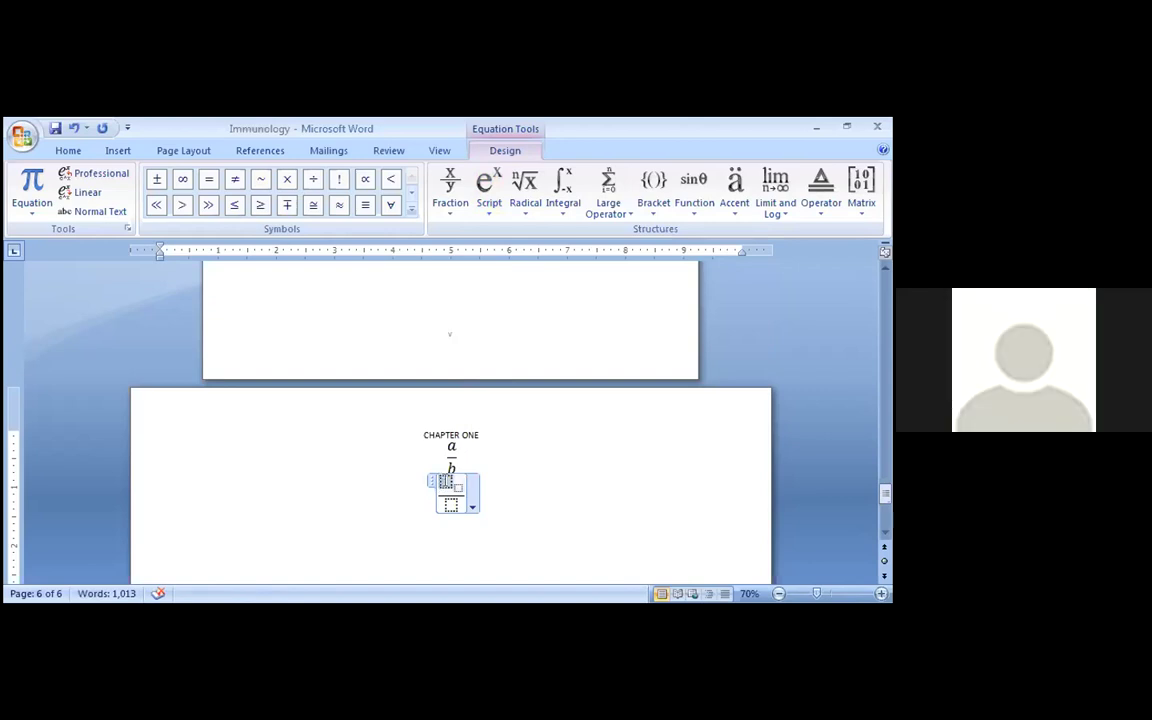
type("z")
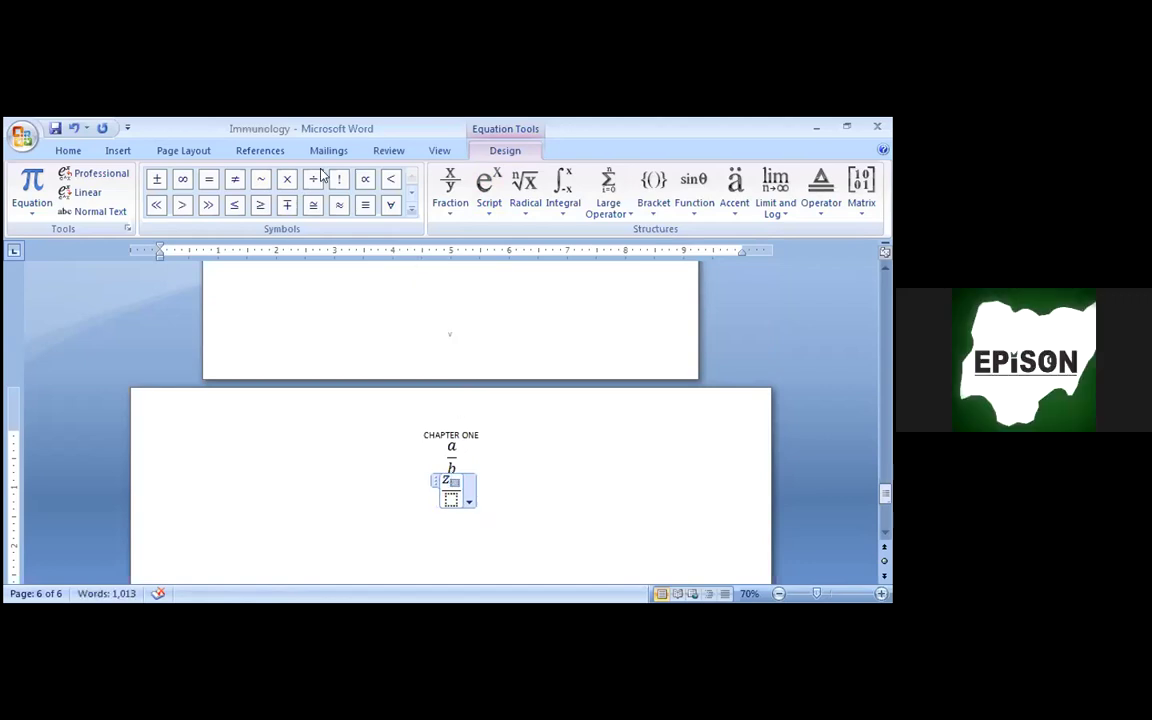
Step: Give z a ∝ subscript and place a ± sign after it
left_click(362, 178)
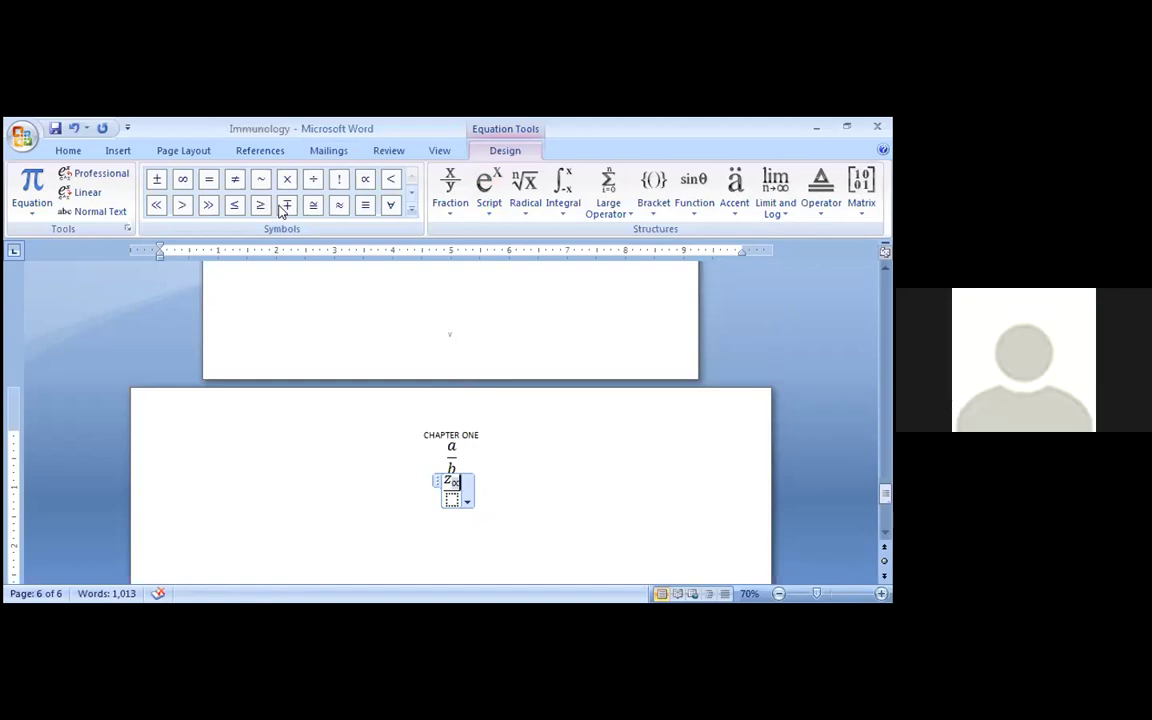
left_click(158, 182)
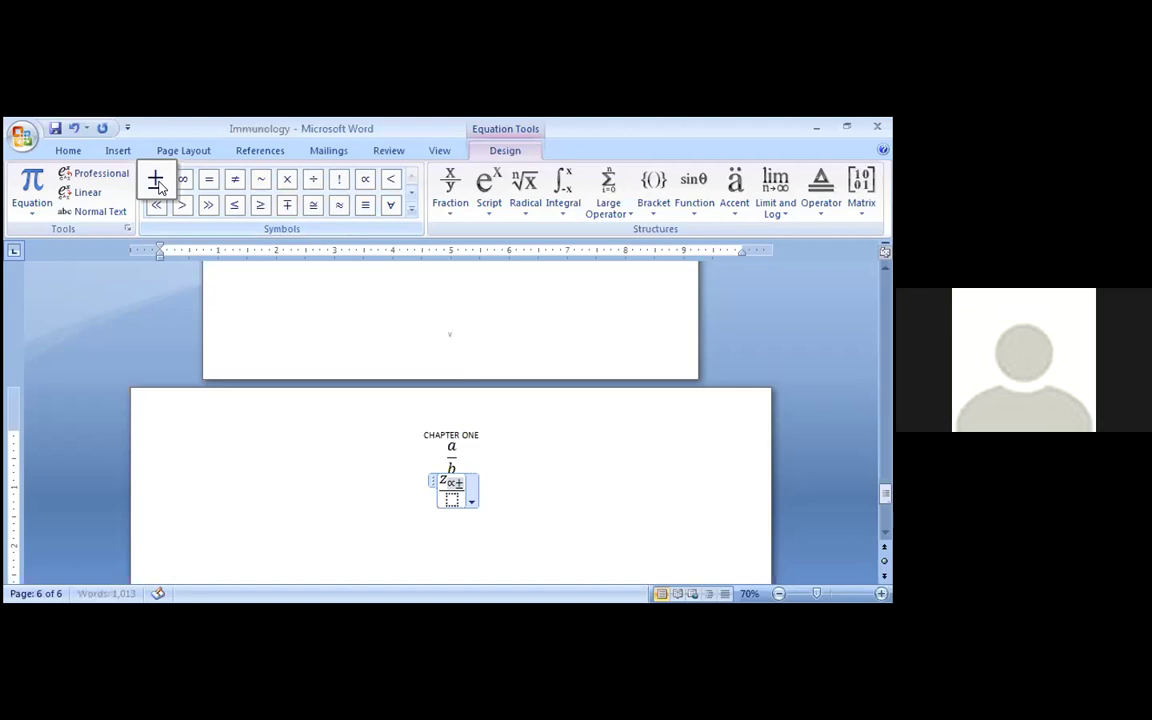
key("BackSpace")
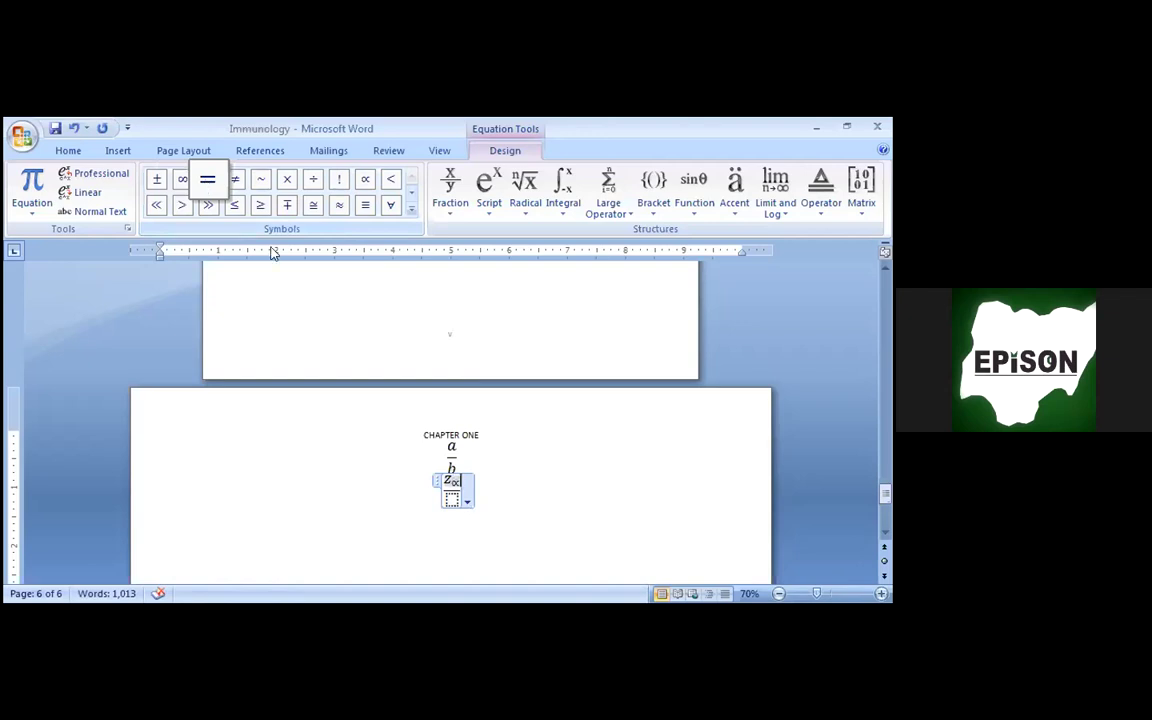
left_click(157, 180)
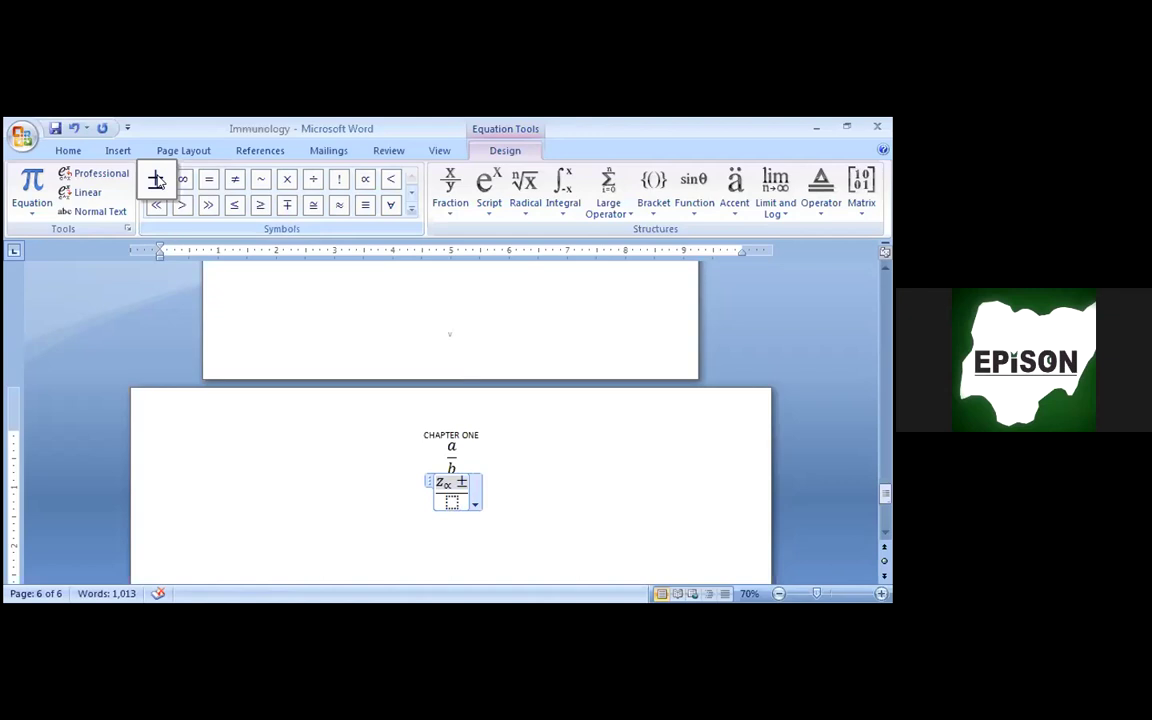
Step: Add a subscript template after ± with z as its base
left_click(489, 200)
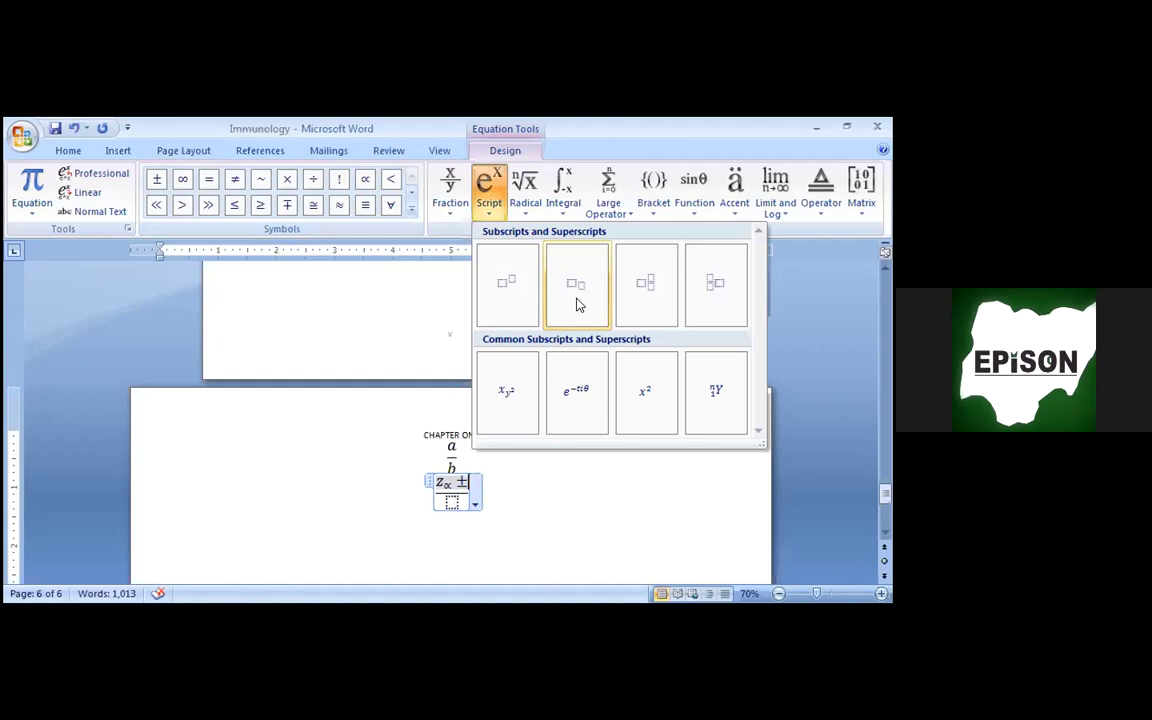
left_click(577, 300)
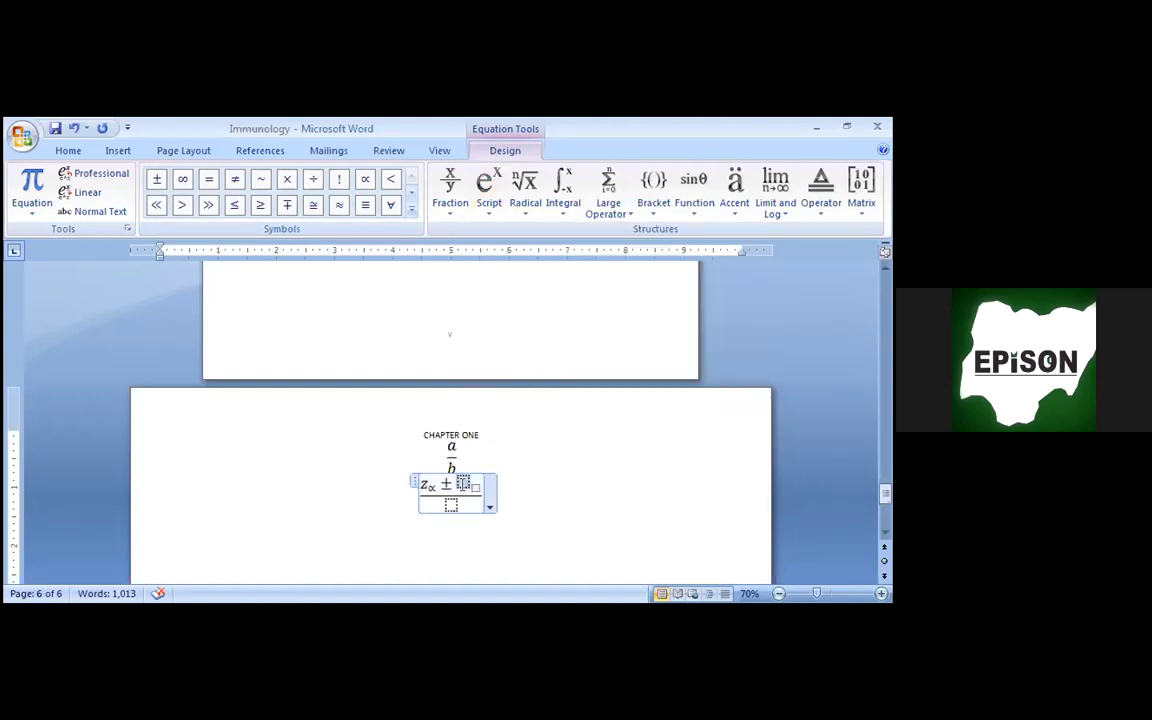
type("z")
left_click(471, 484)
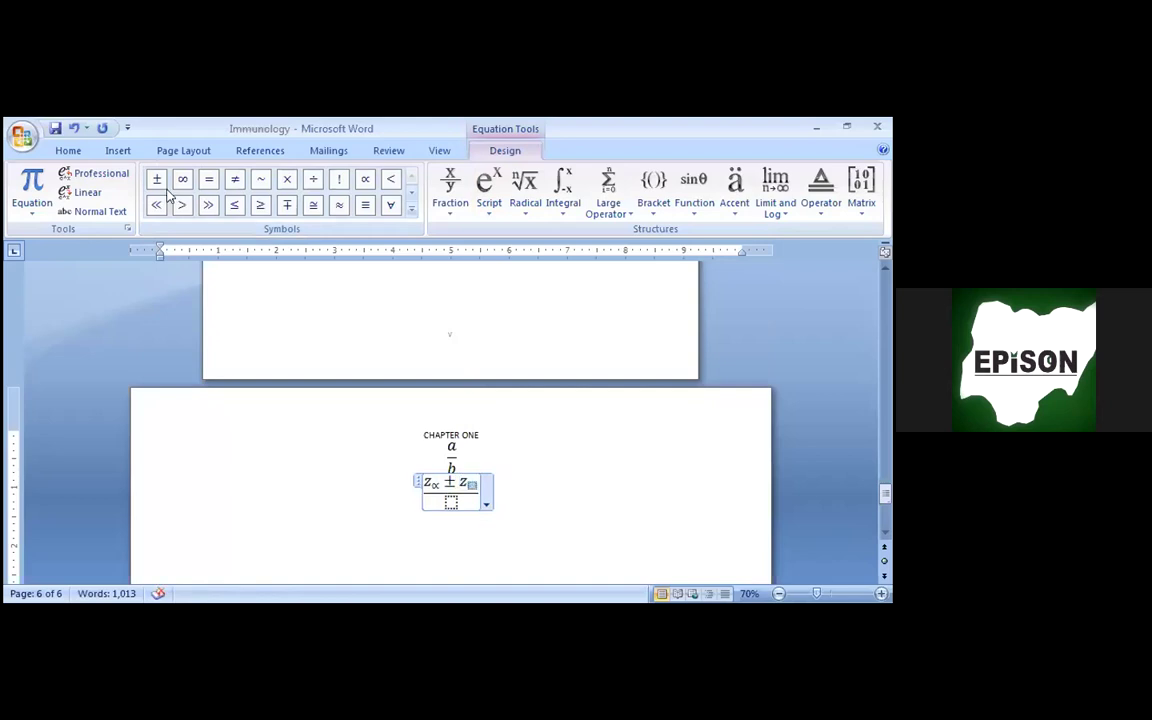
Step: Fill the empty subscript with the Greek letter β and remove a stray 0
left_click(410, 193)
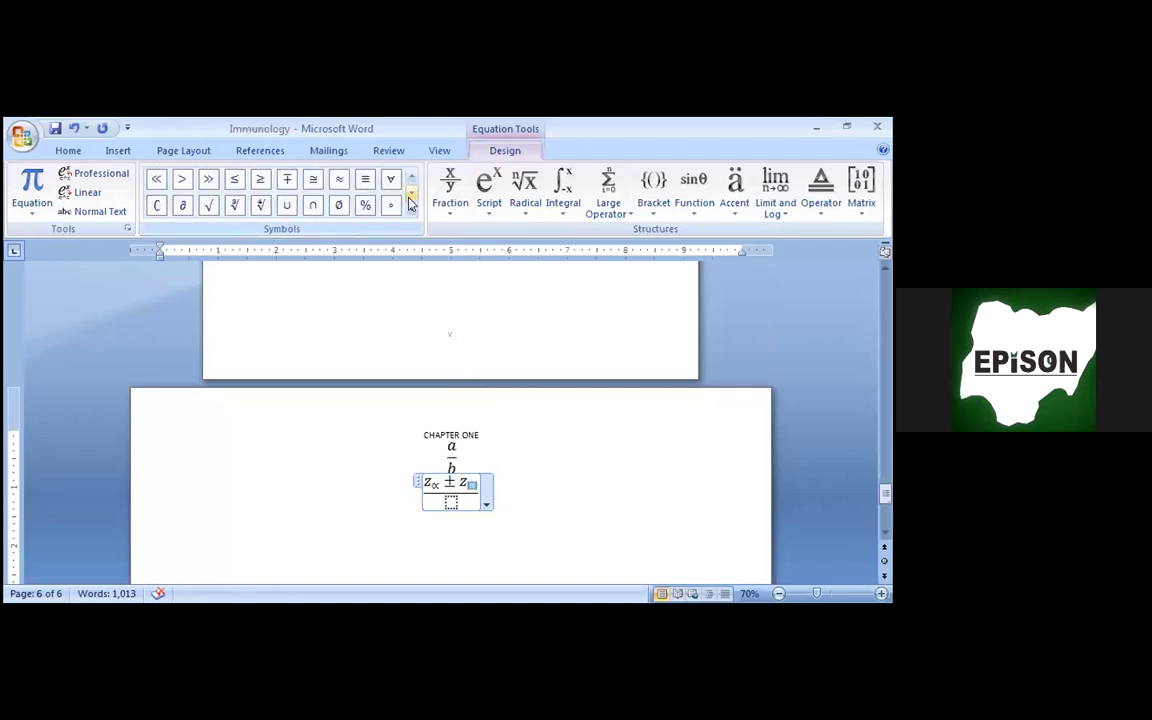
left_click(410, 178)
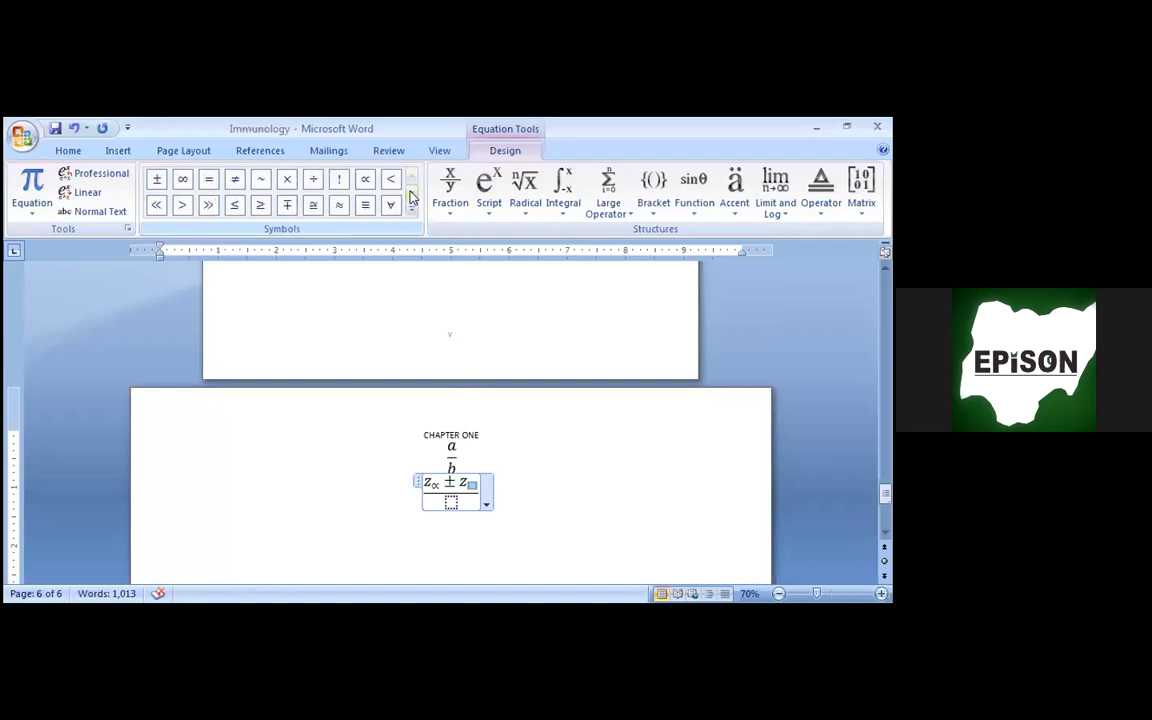
left_click(411, 196)
left_click(411, 196)
left_click(411, 196)
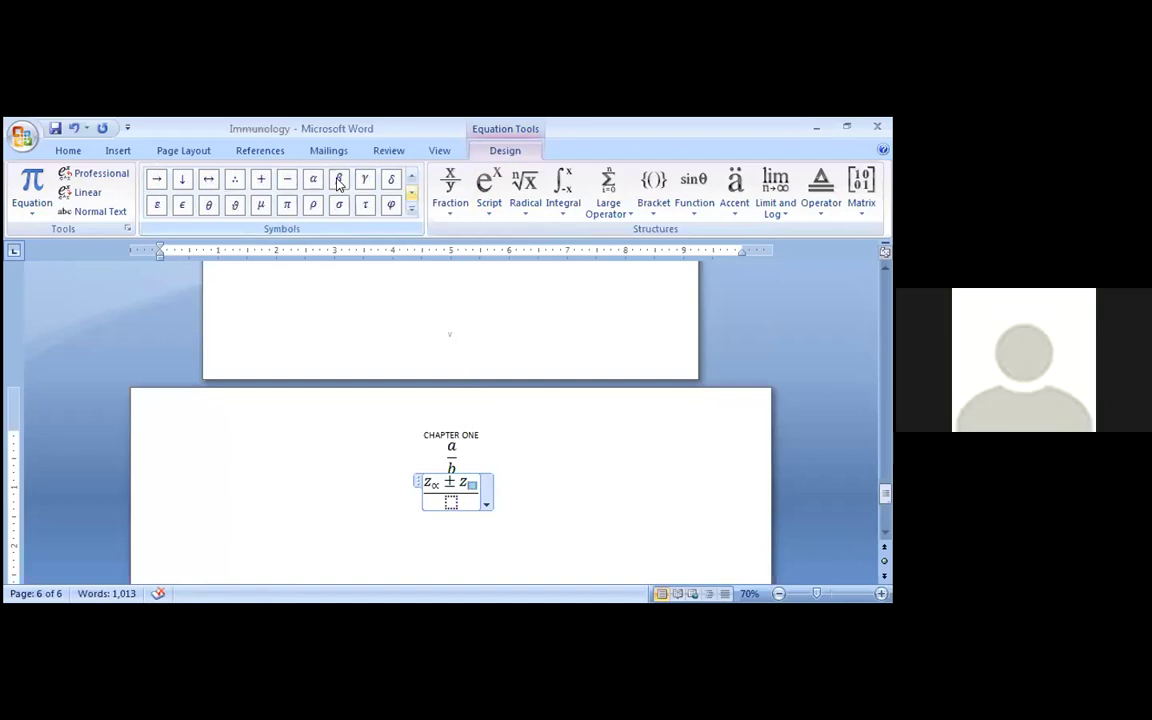
left_click(339, 183)
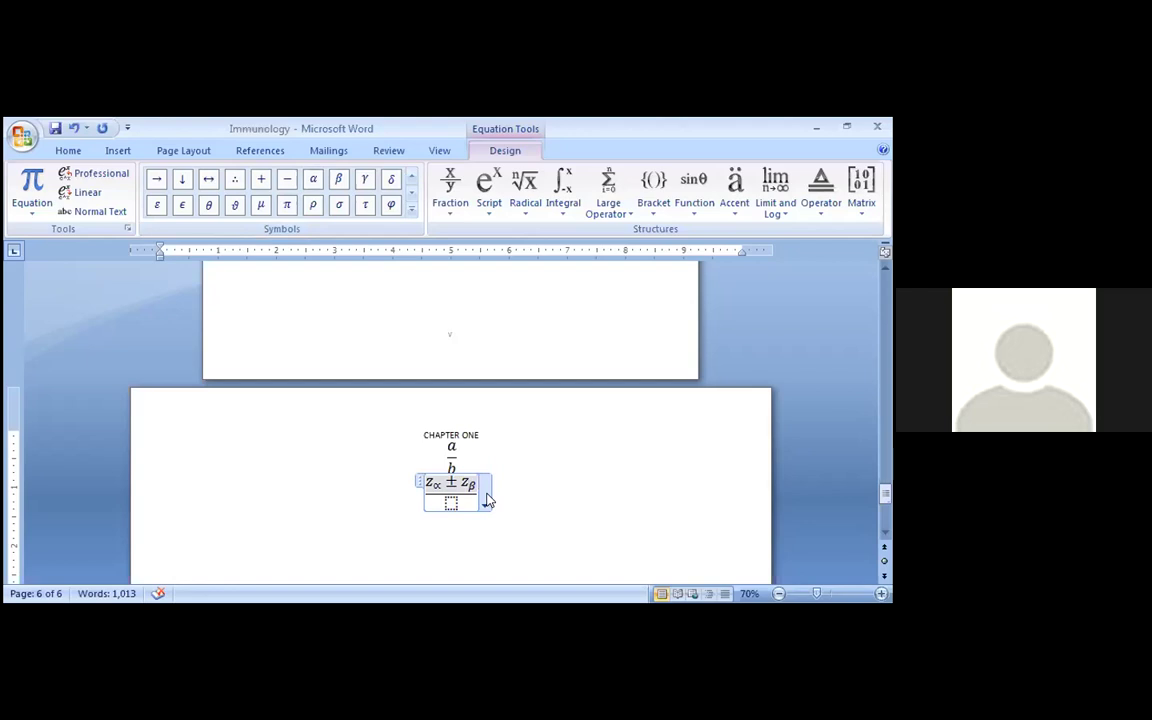
type("0")
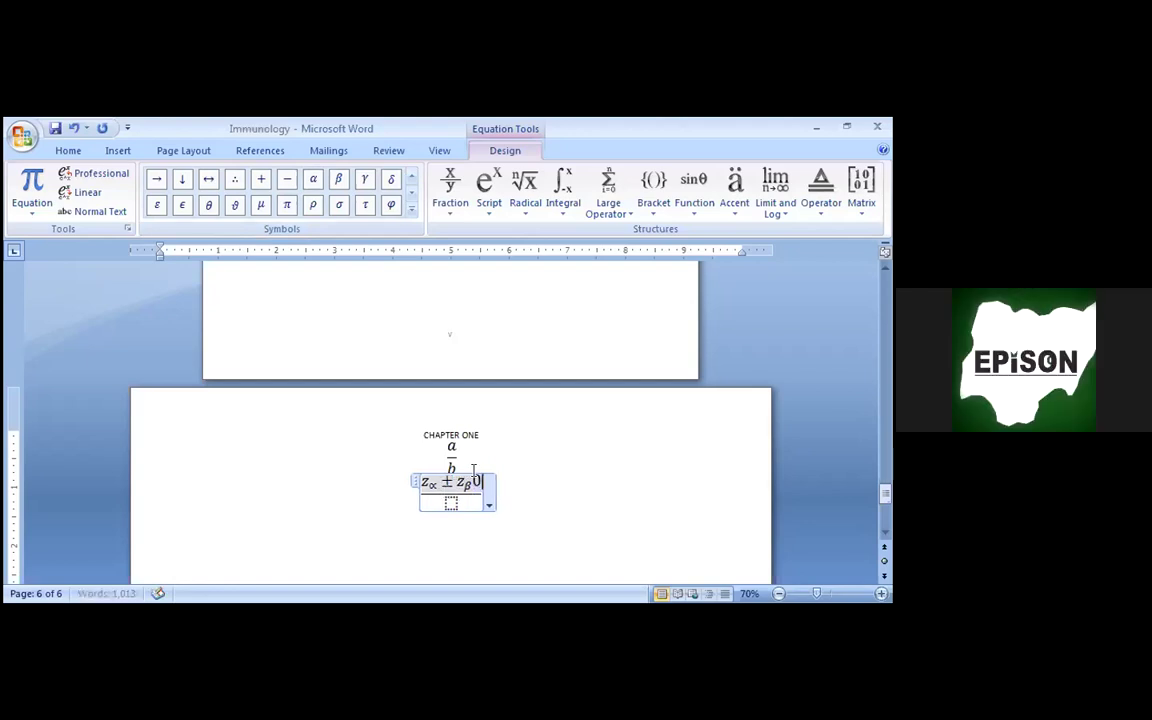
key("BackSpace")
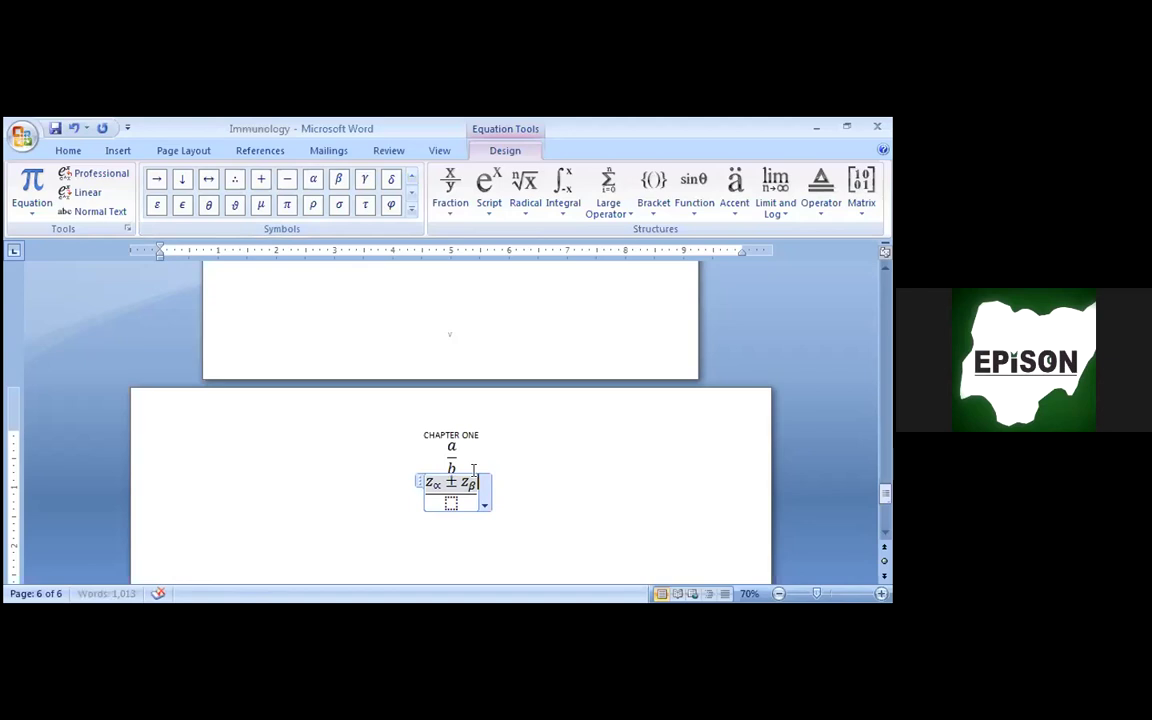
Step: Enclose the numerator z∝ ± zβ in parentheses and put the caret after them
left_click_drag(478, 484, 420, 485)
type("(")
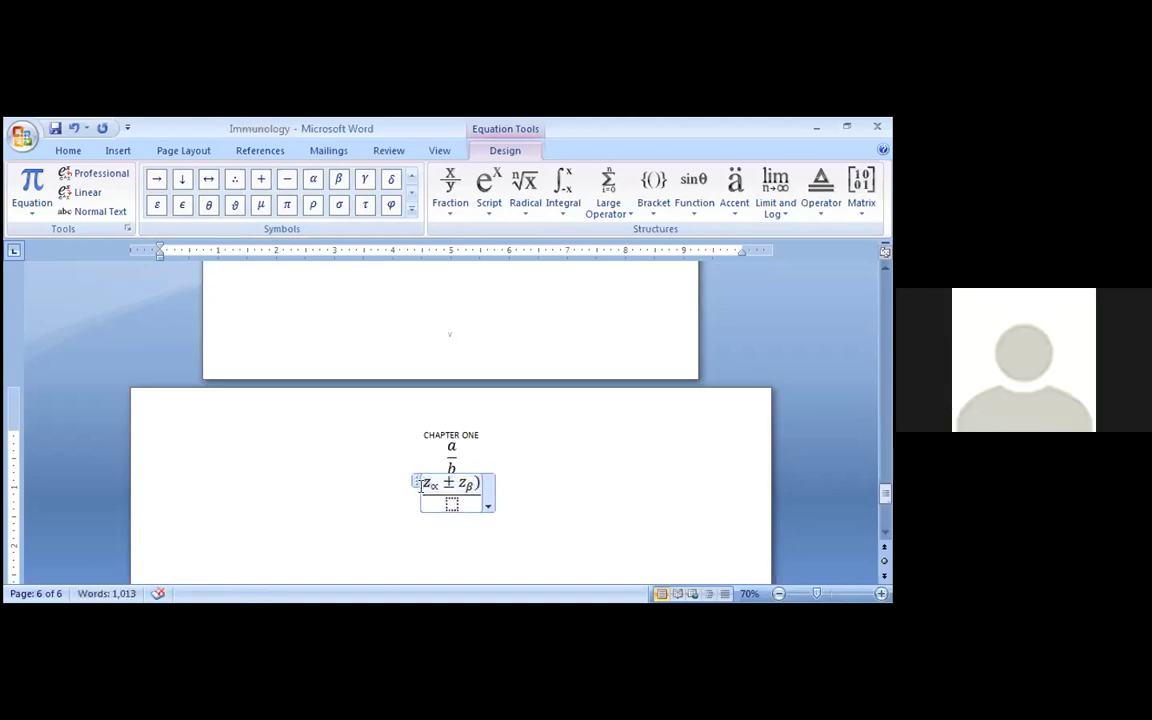
left_click(464, 545)
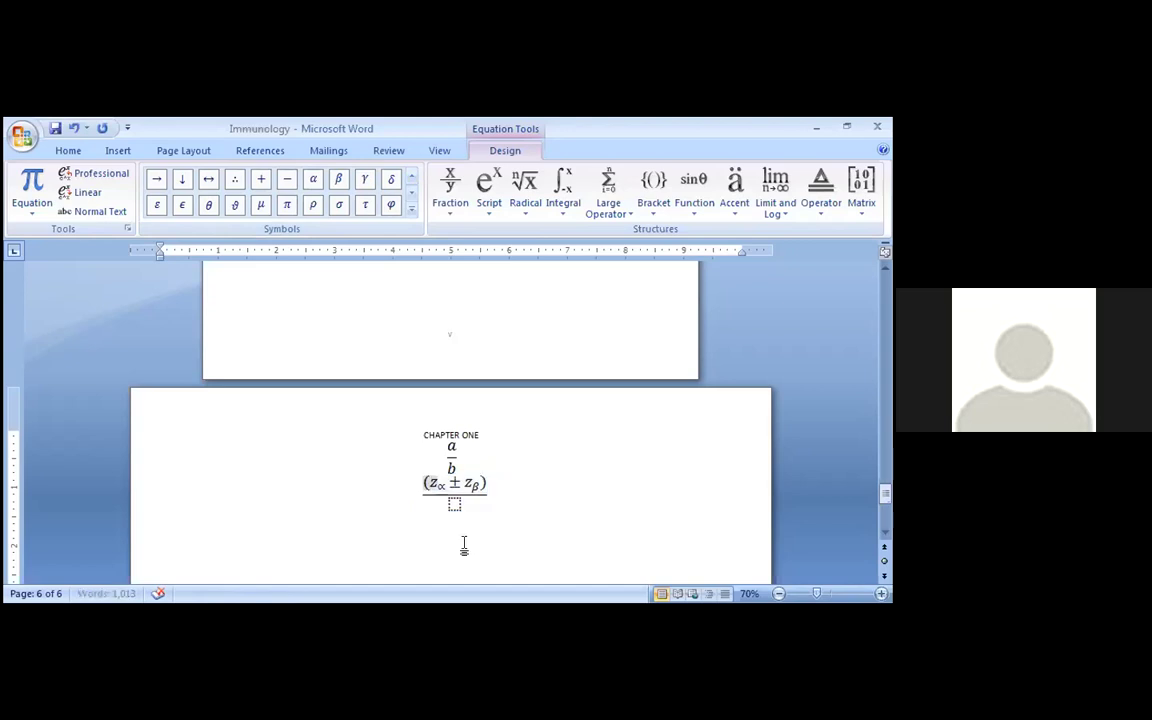
key("Up")
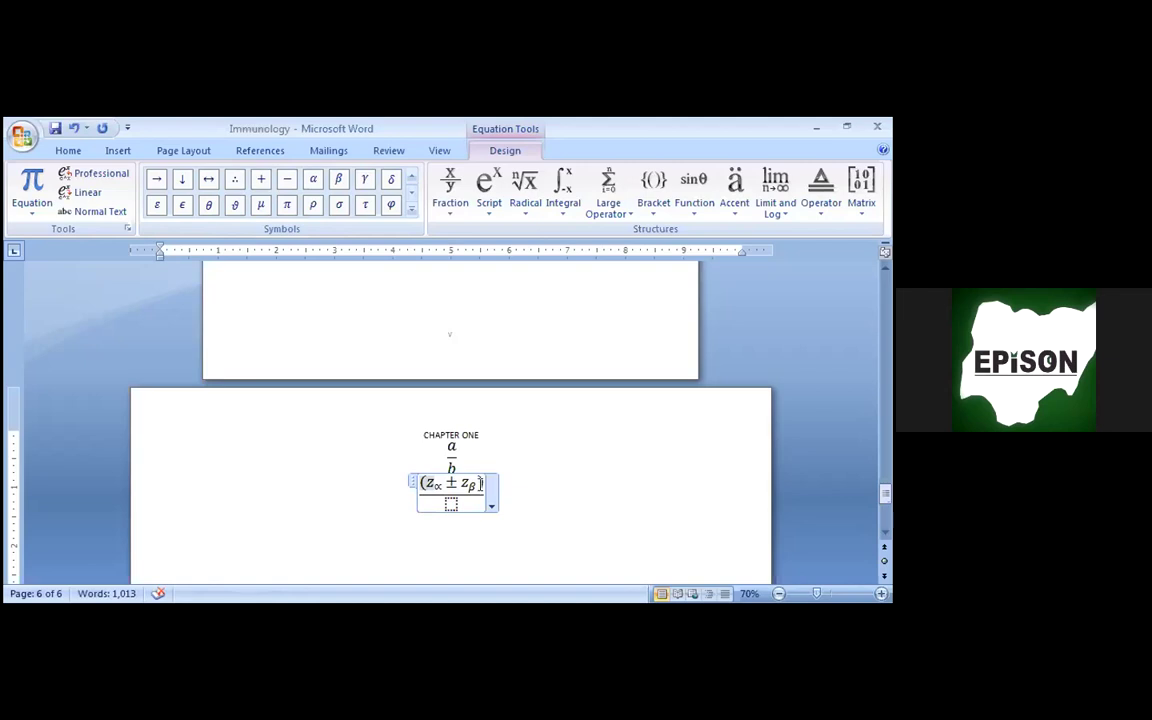
left_click(482, 484)
Step: Square the bracketed numerator using a Superscript template with exponent 2
left_click(489, 195)
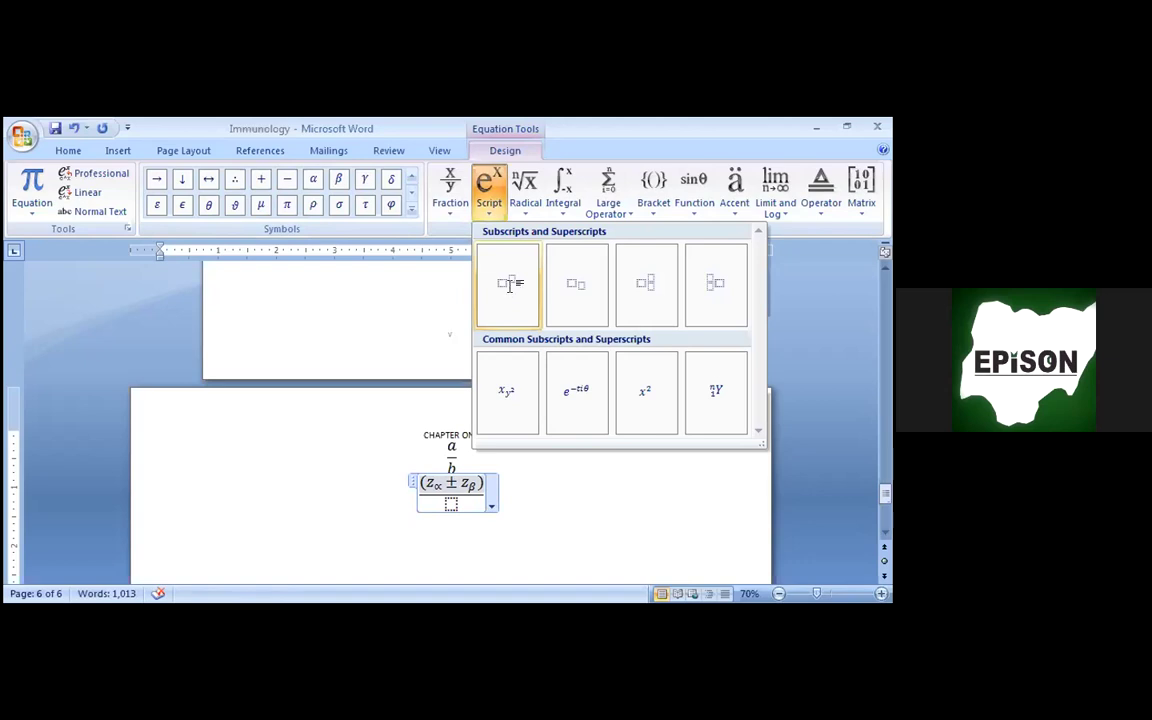
left_click(509, 286)
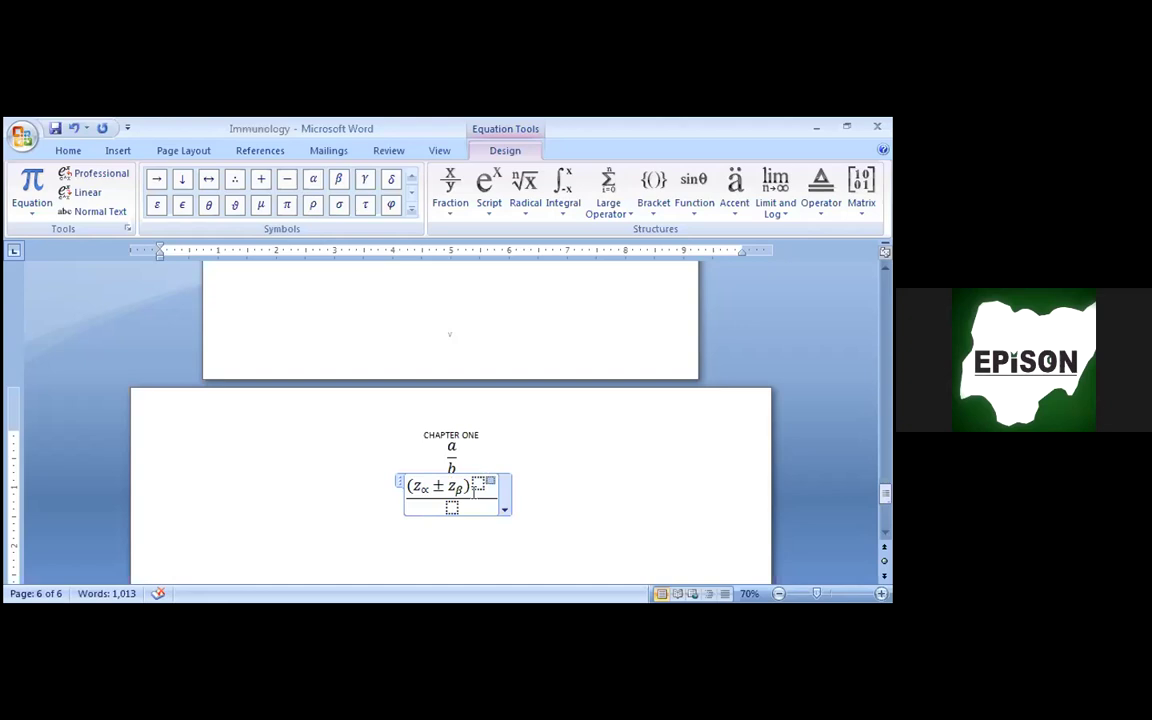
double_click(466, 486)
key("ctrl+c")
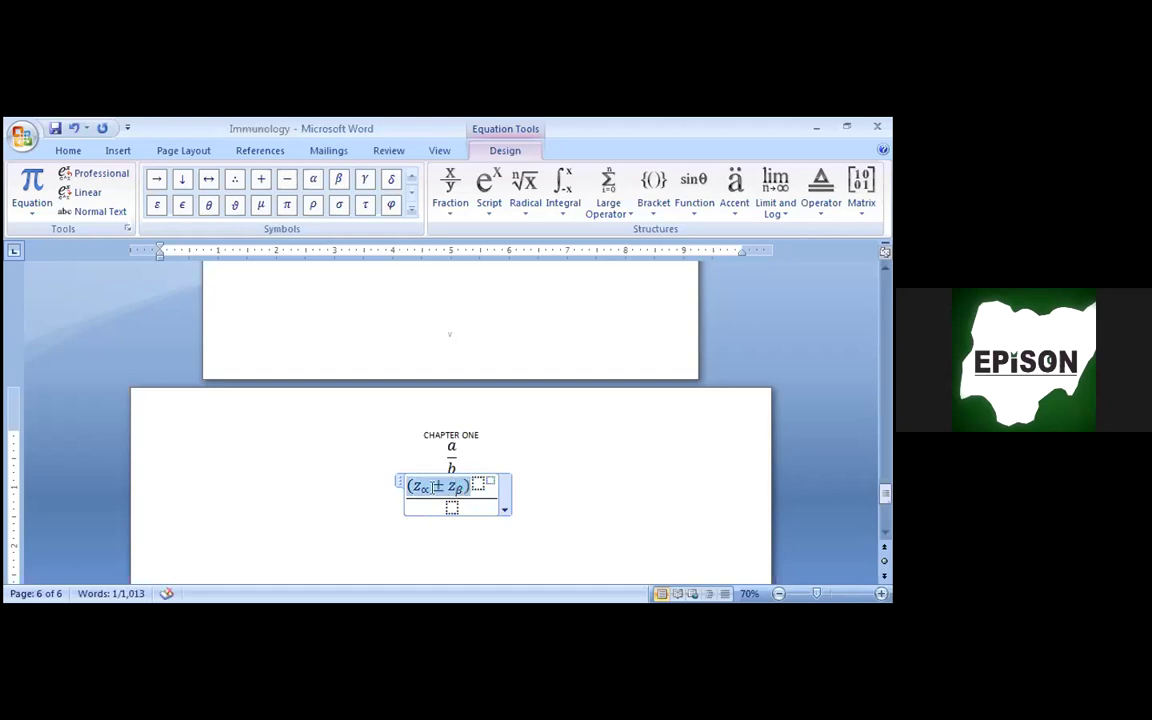
key("Delete")
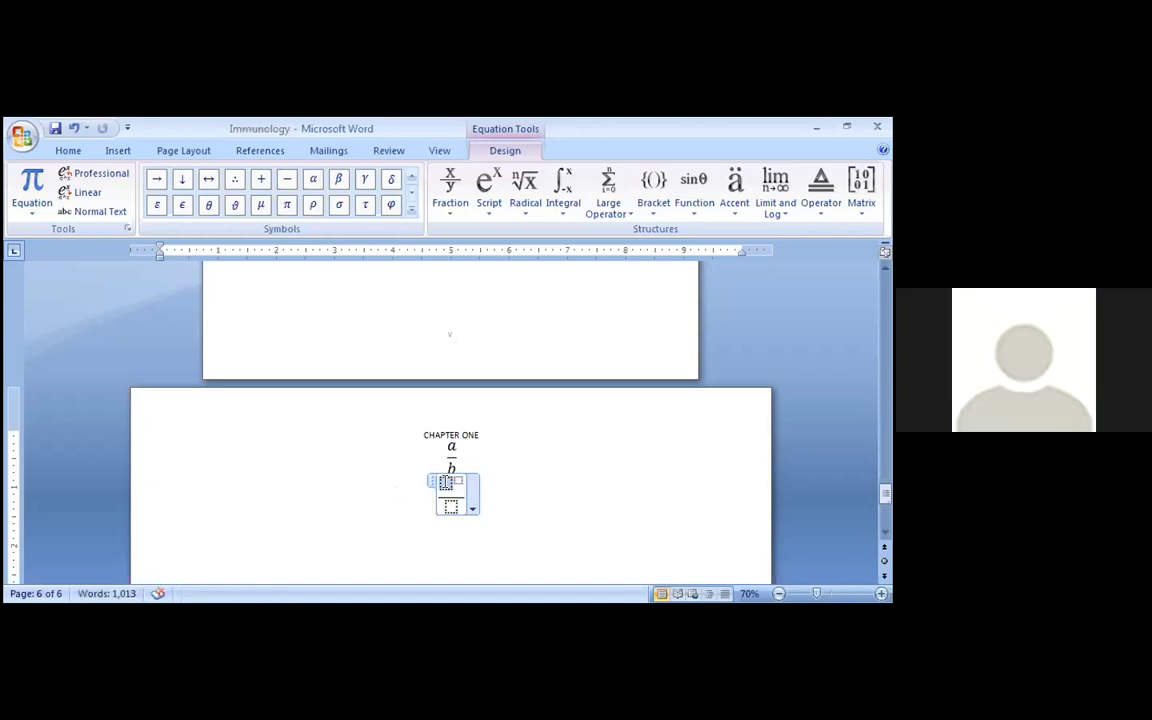
key("ctrl+v")
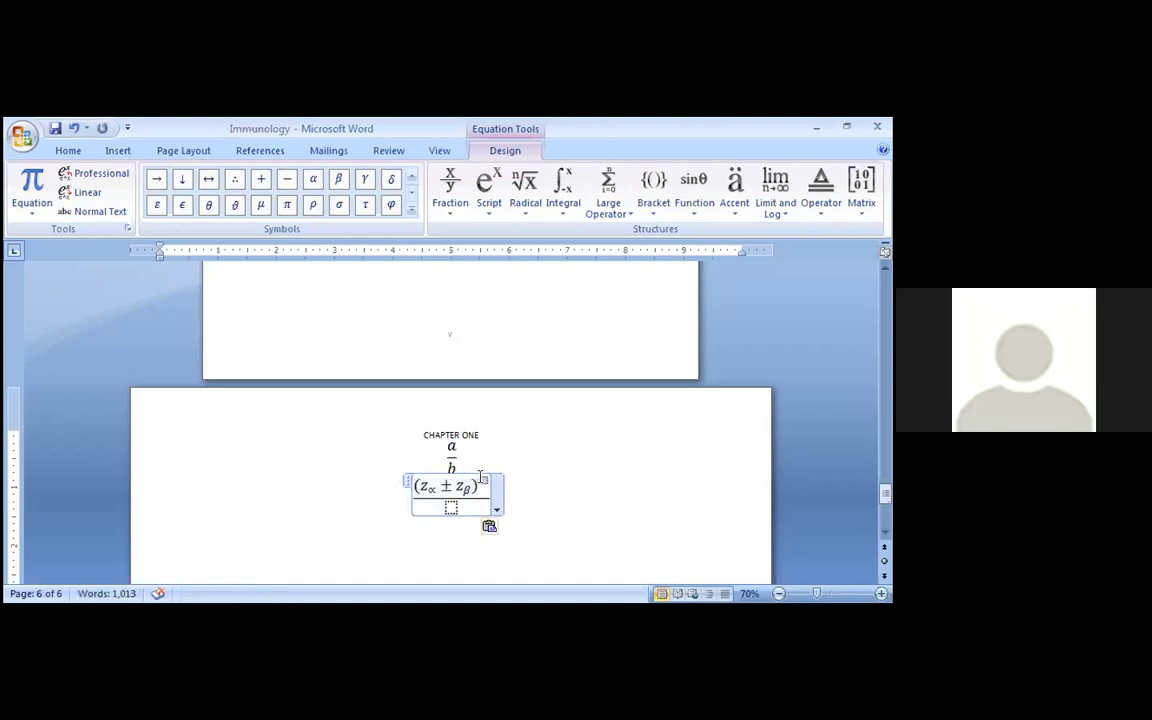
type("^2")
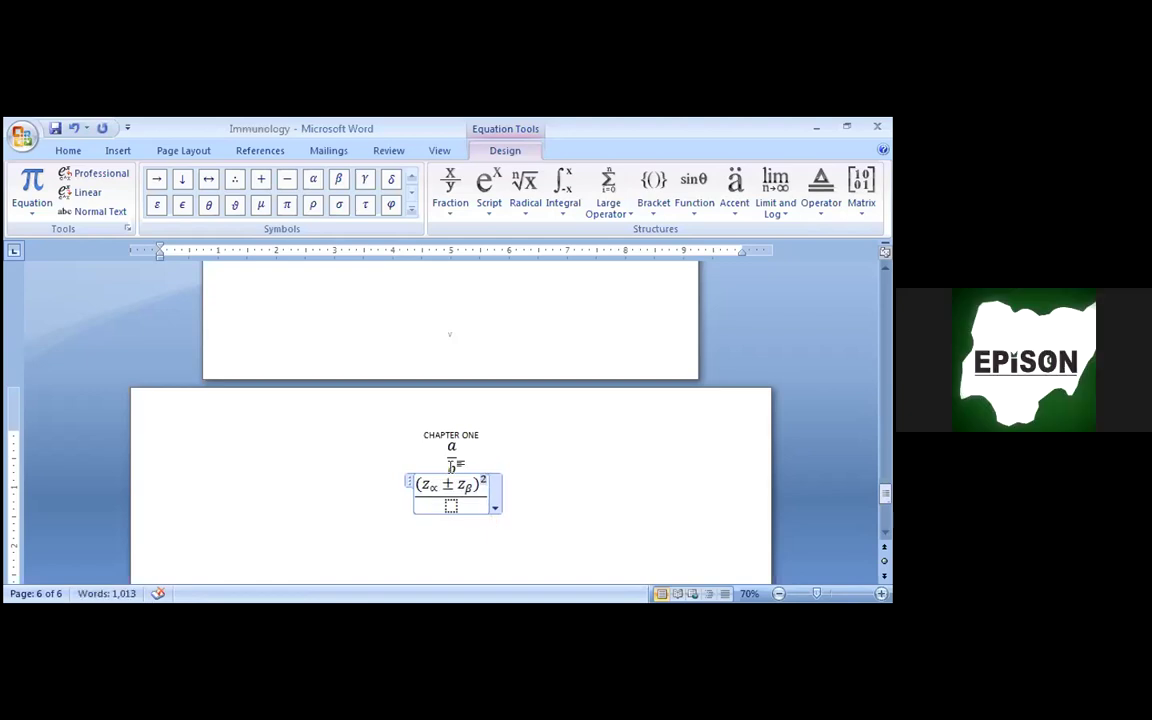
left_click(451, 505)
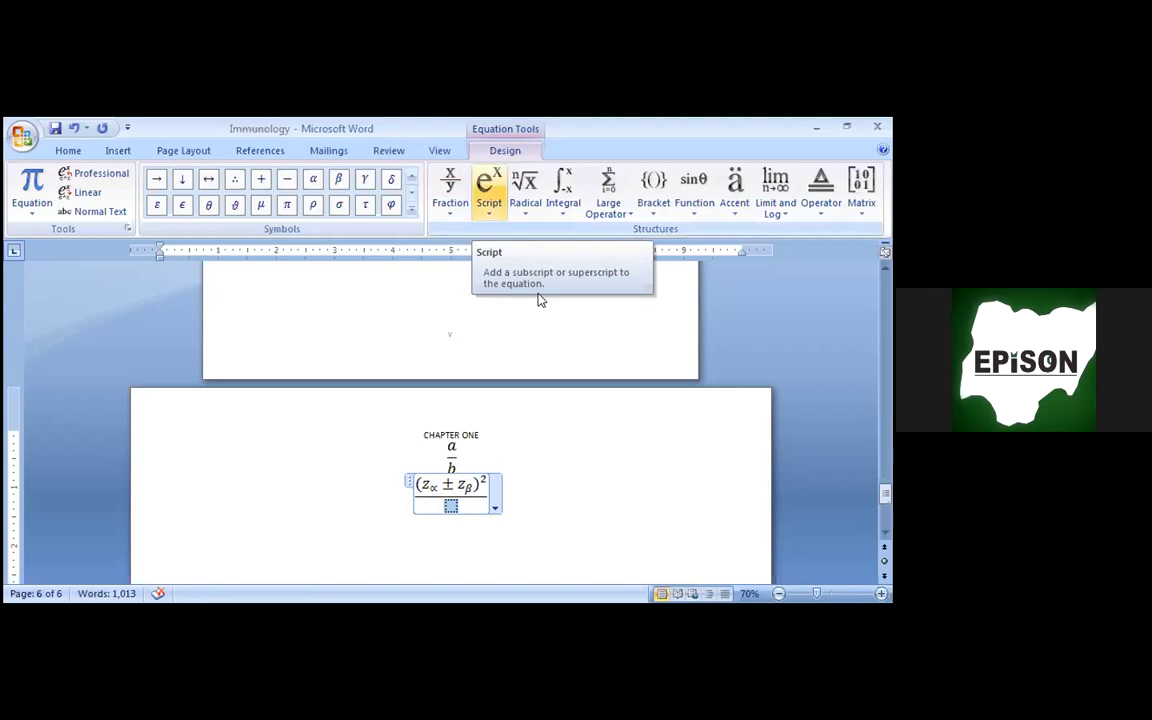
Step: Enter d² in the fraction's denominator using a superscript template, then leave the equation
left_click(488, 190)
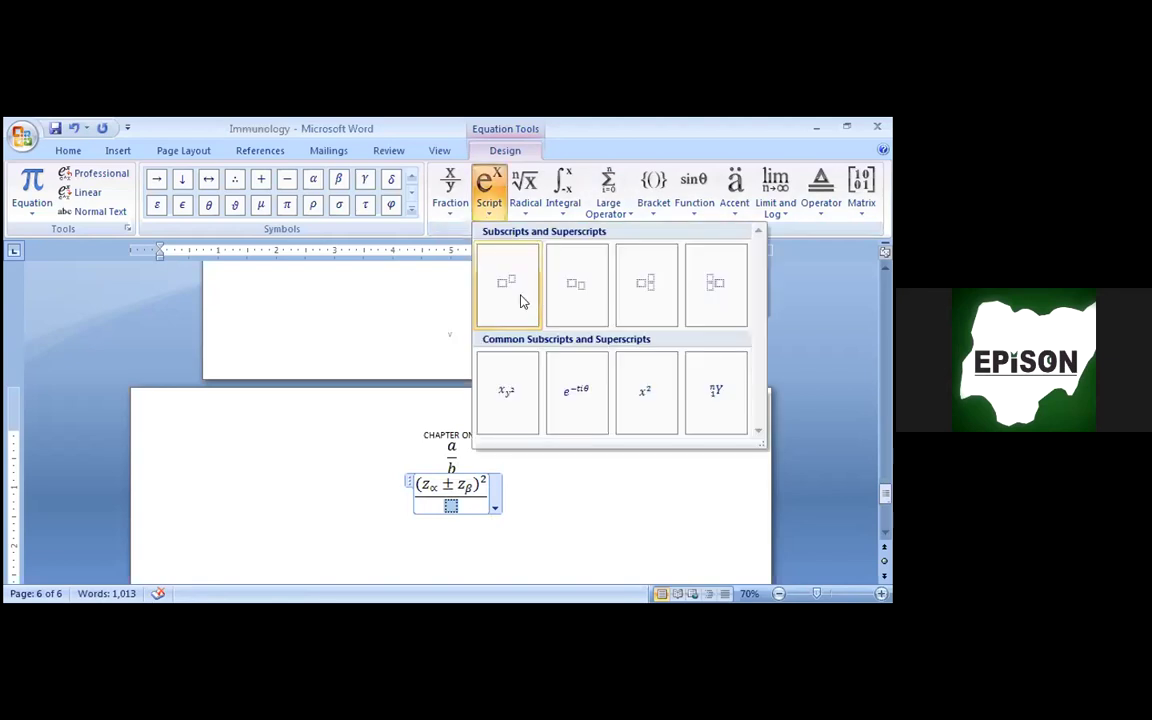
left_click(519, 296)
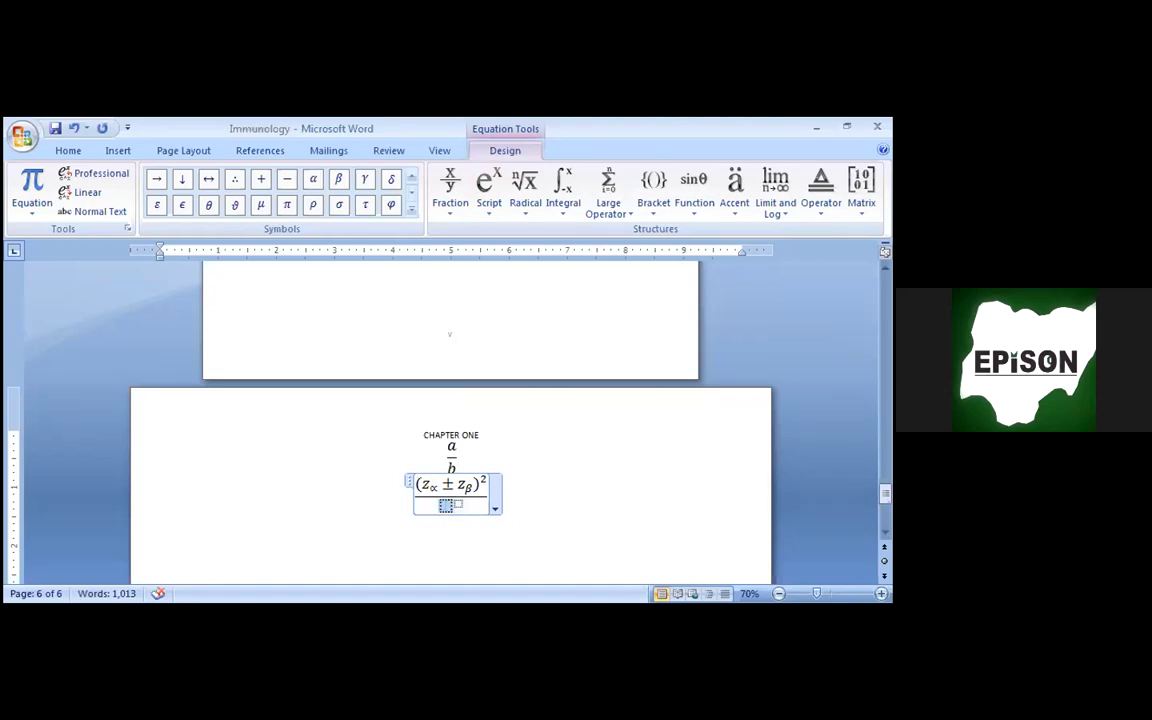
type("d")
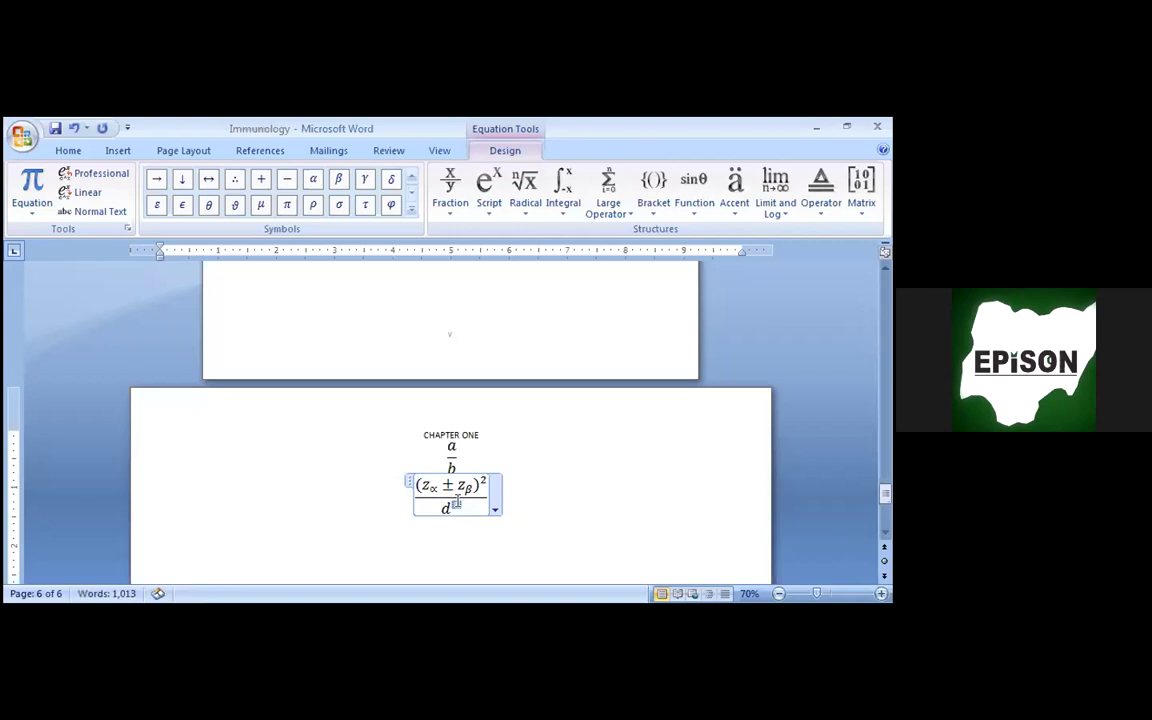
key("Right")
type("2")
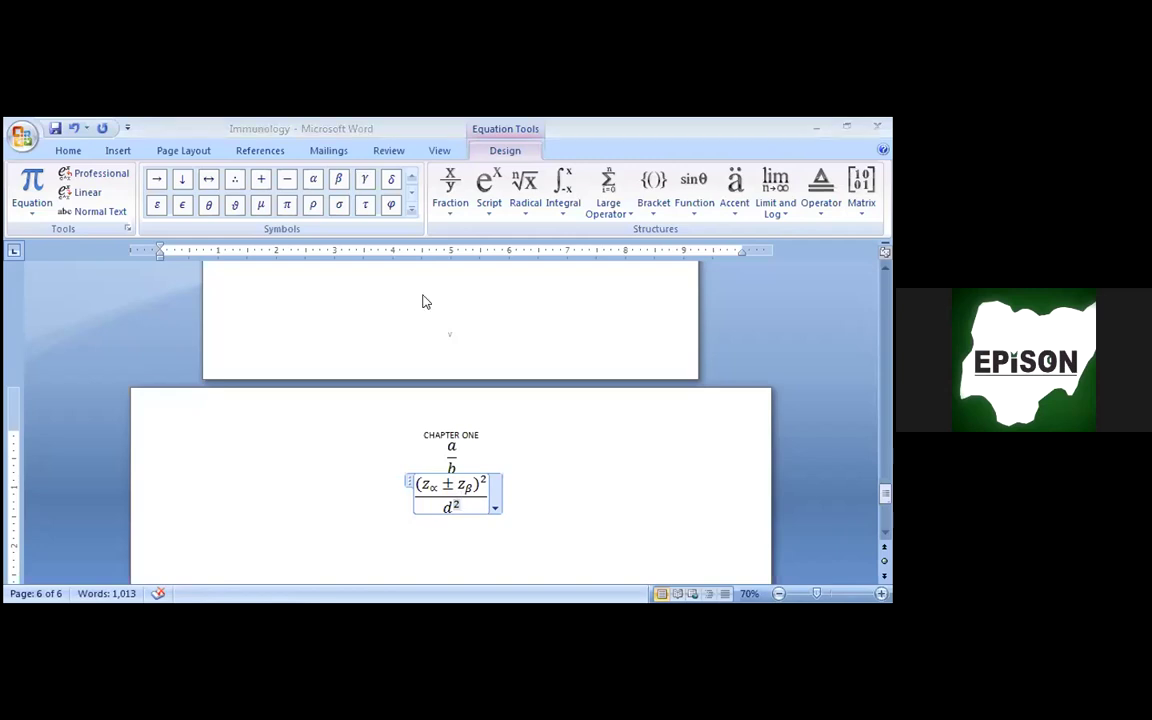
left_click(614, 404)
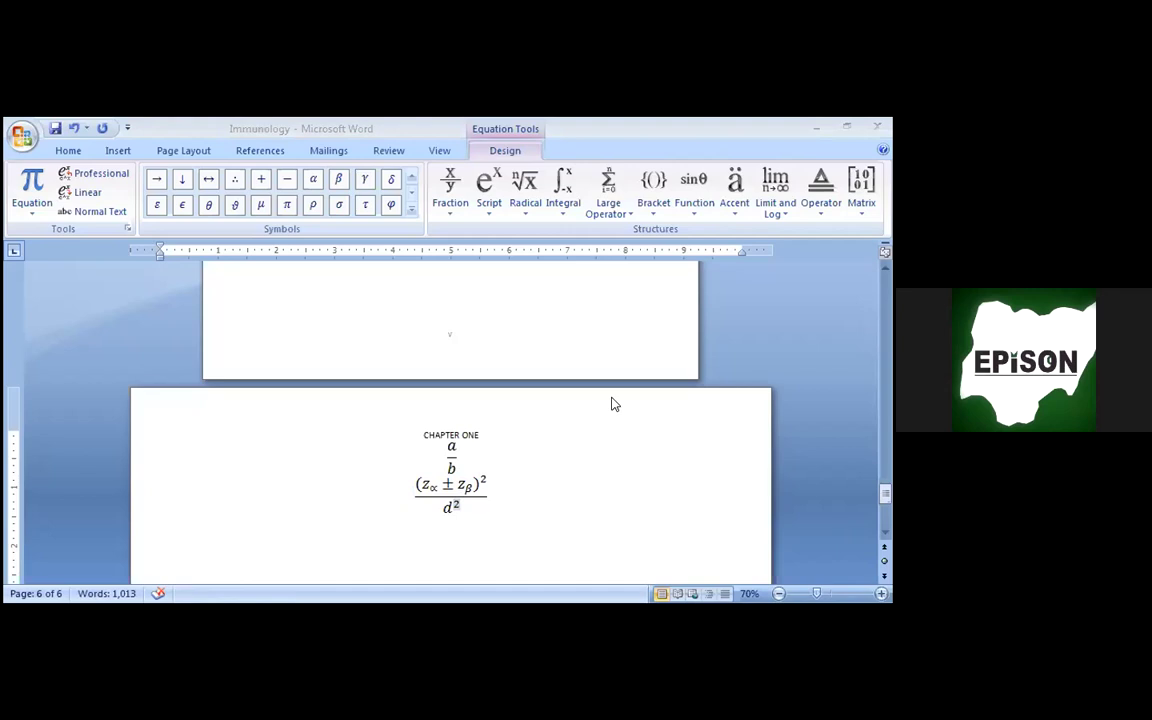